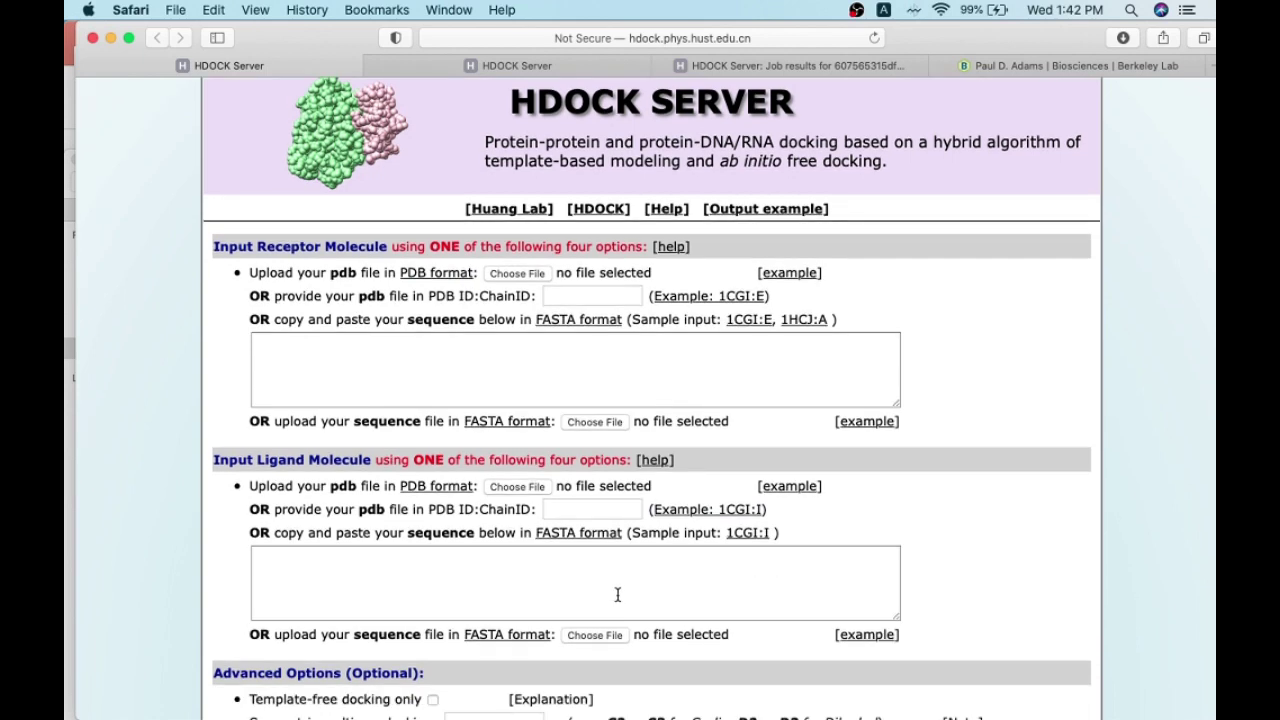
Step: Upload 7M0L_a.pdb from the PP_dock folder as the receptor molecule's PDB file
scroll(392, 455, "up", 1)
scroll(392, 455, "up", 2)
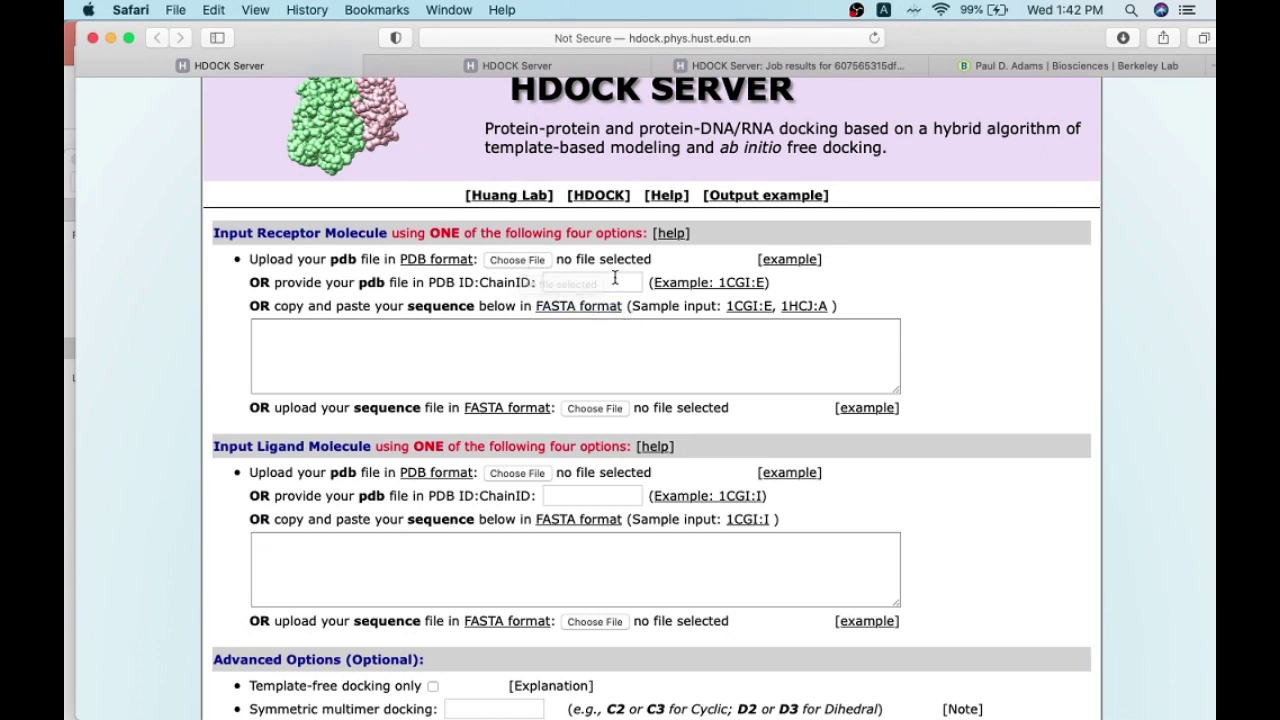
left_click(529, 262)
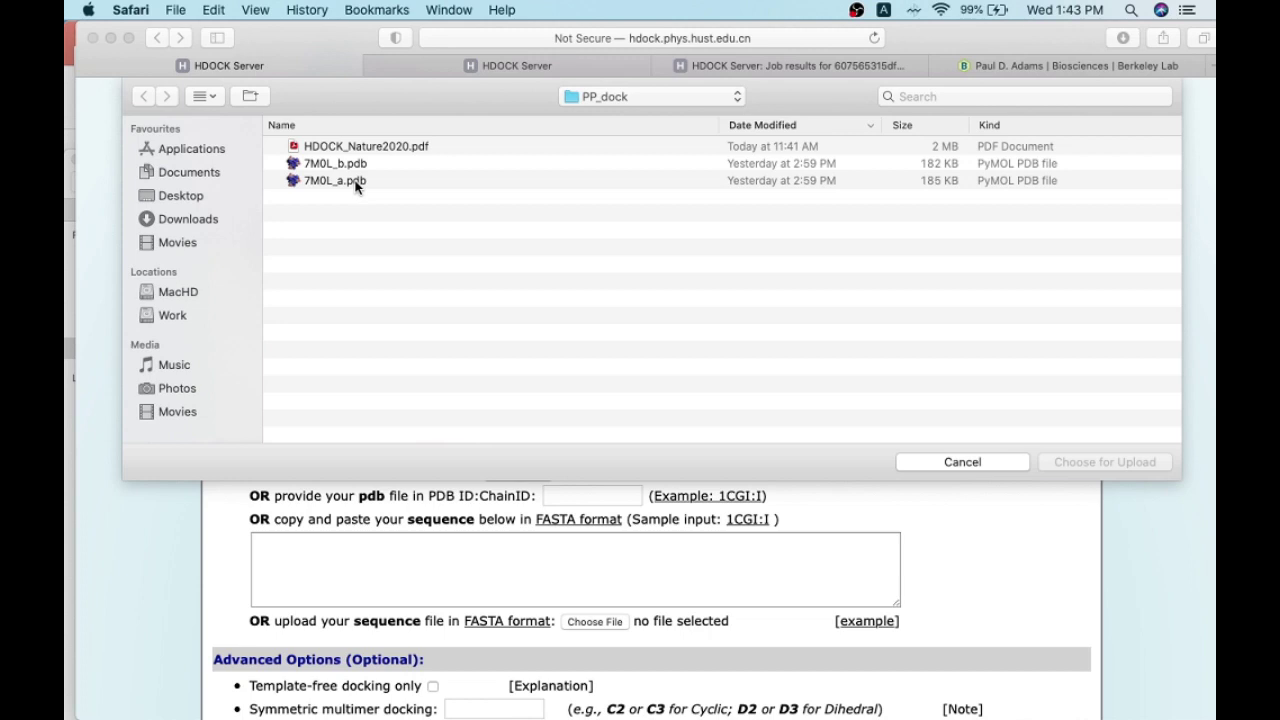
left_click(357, 187)
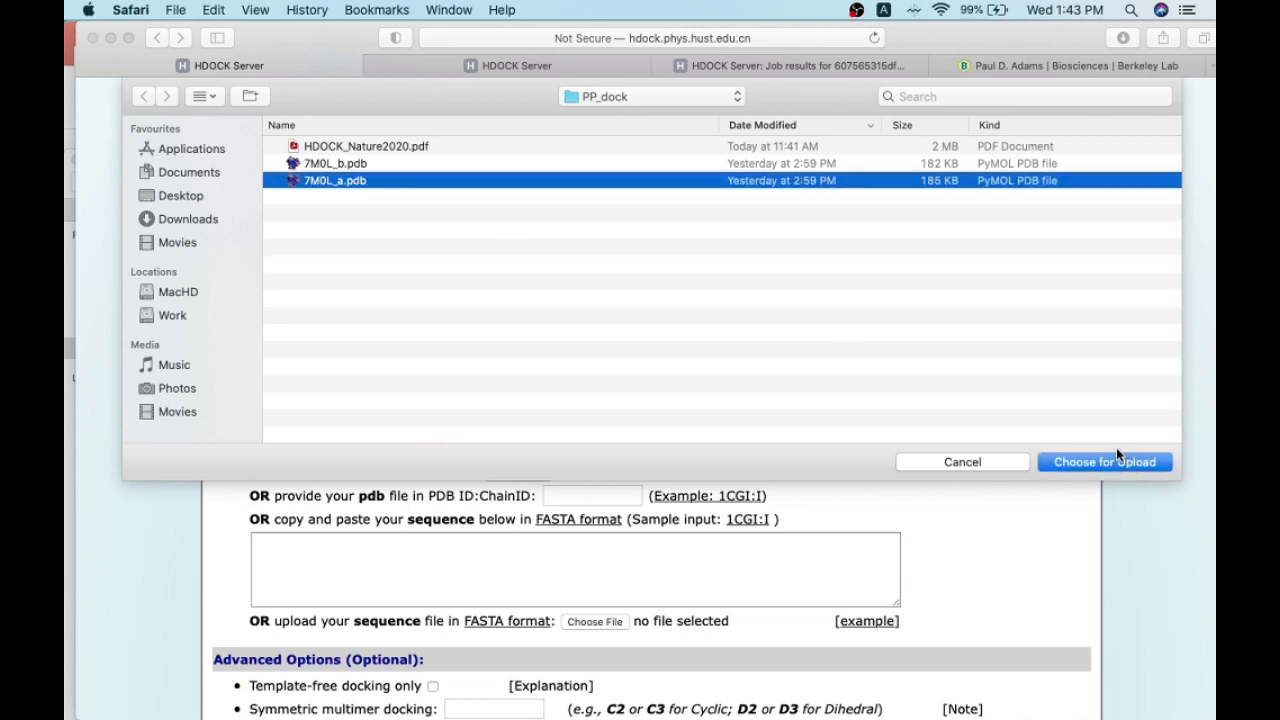
left_click(1116, 455)
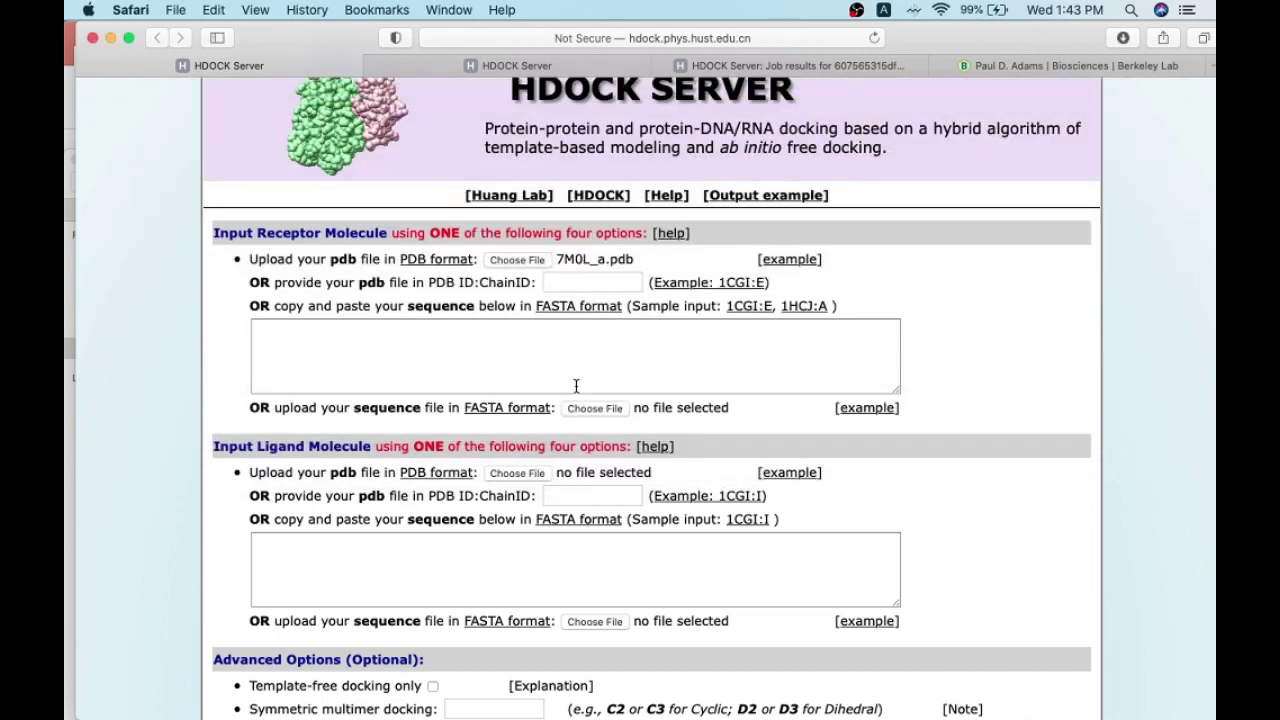
Step: Upload 7M0L_b.pdb from the PP_dock folder as the ligand molecule's PDB file
left_click(516, 473)
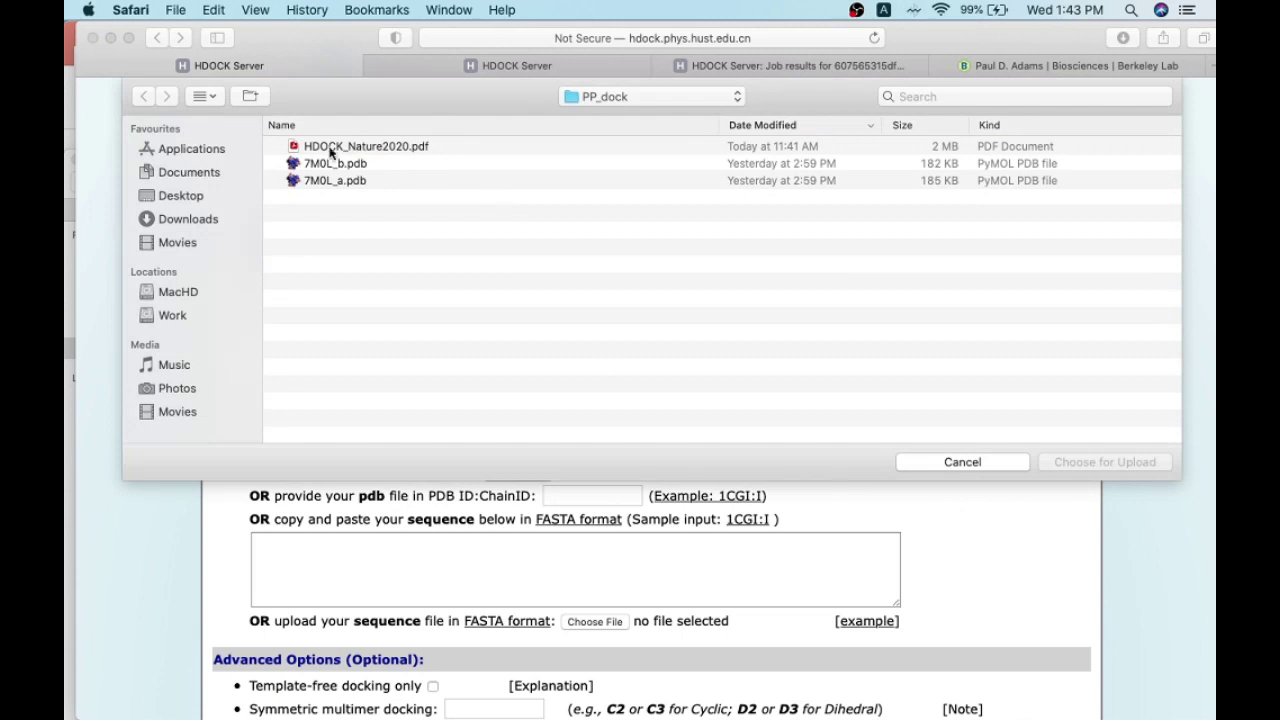
left_click(325, 163)
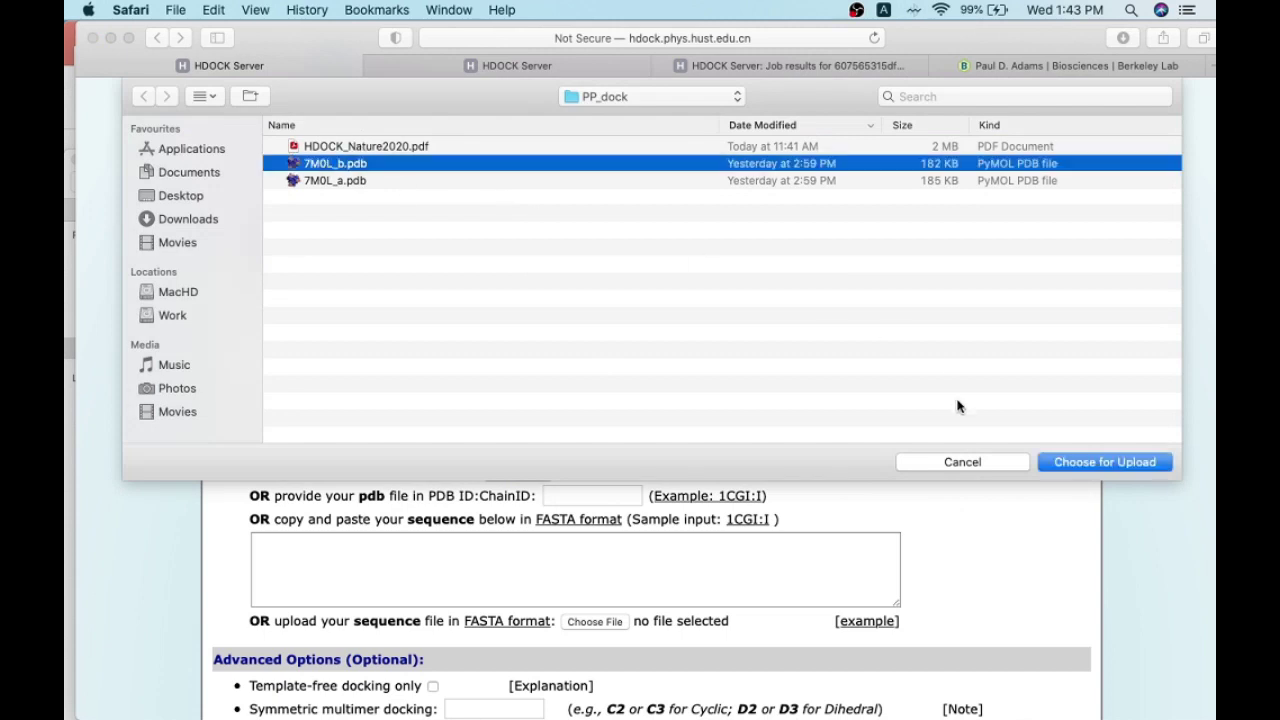
left_click(1090, 462)
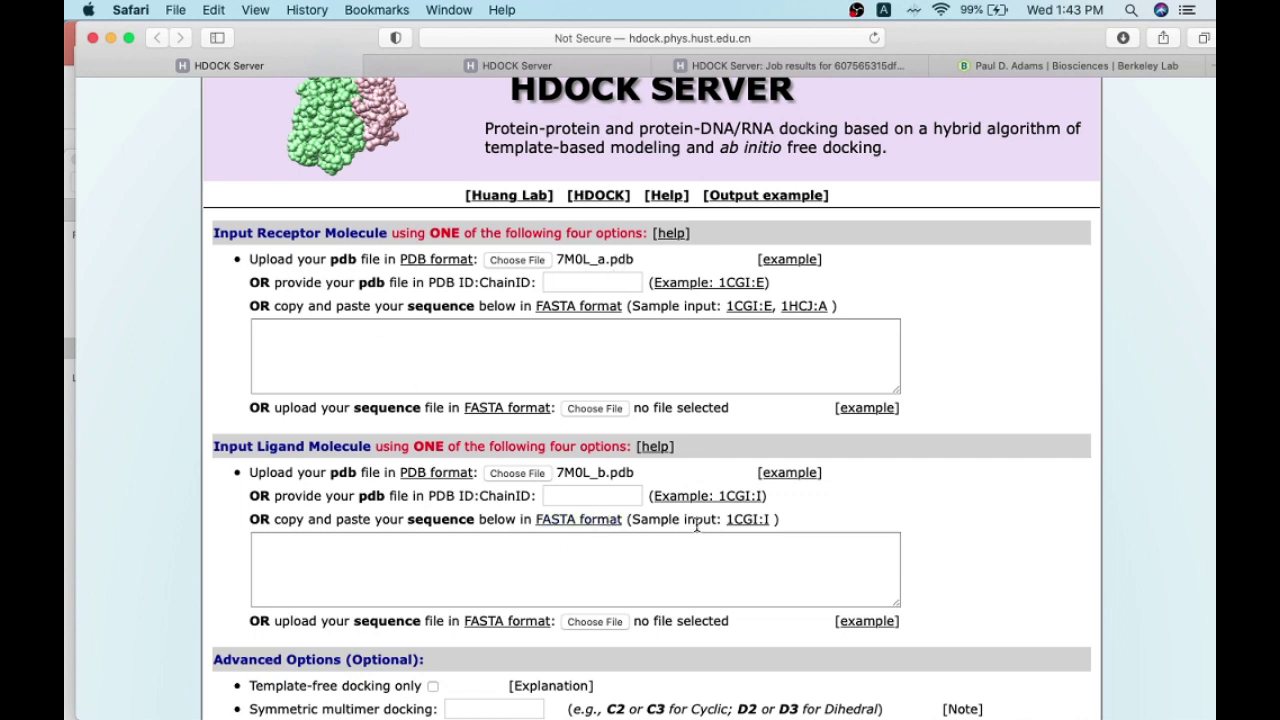
Step: Expand the settings for specifying binding site residues in the advanced docking options
scroll(697, 523, "down", 5)
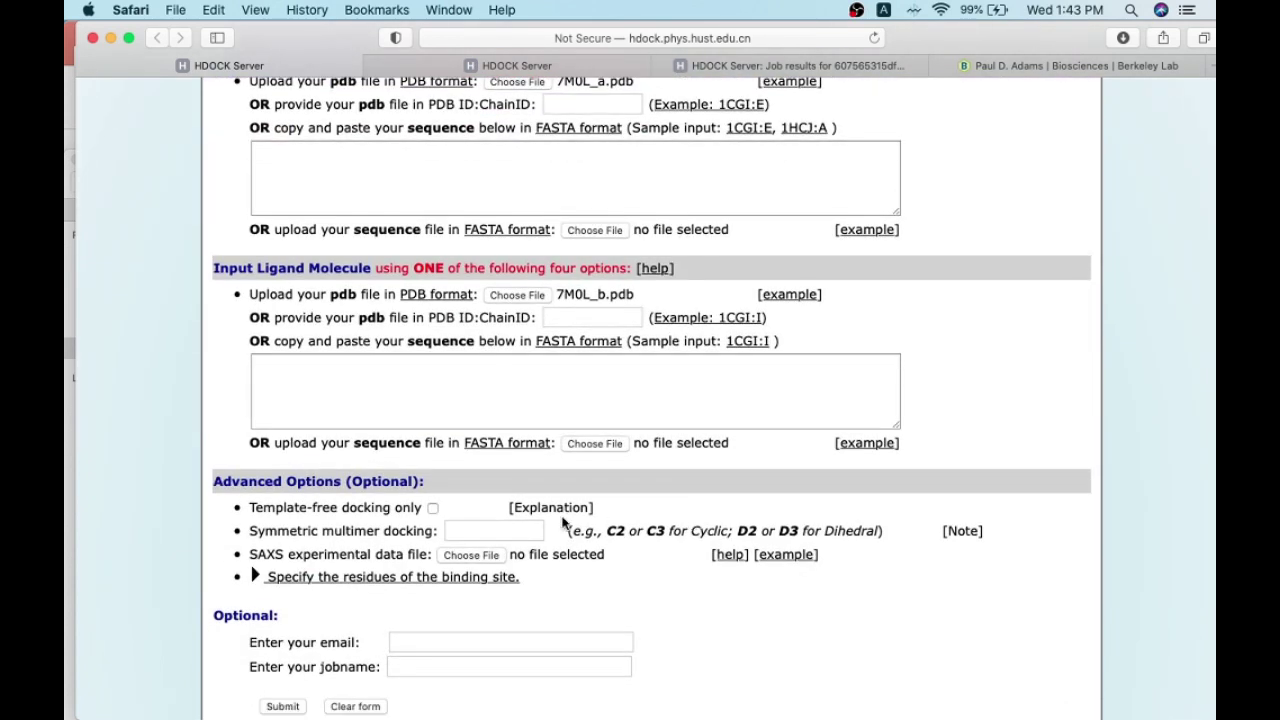
scroll(556, 560, "down", 1)
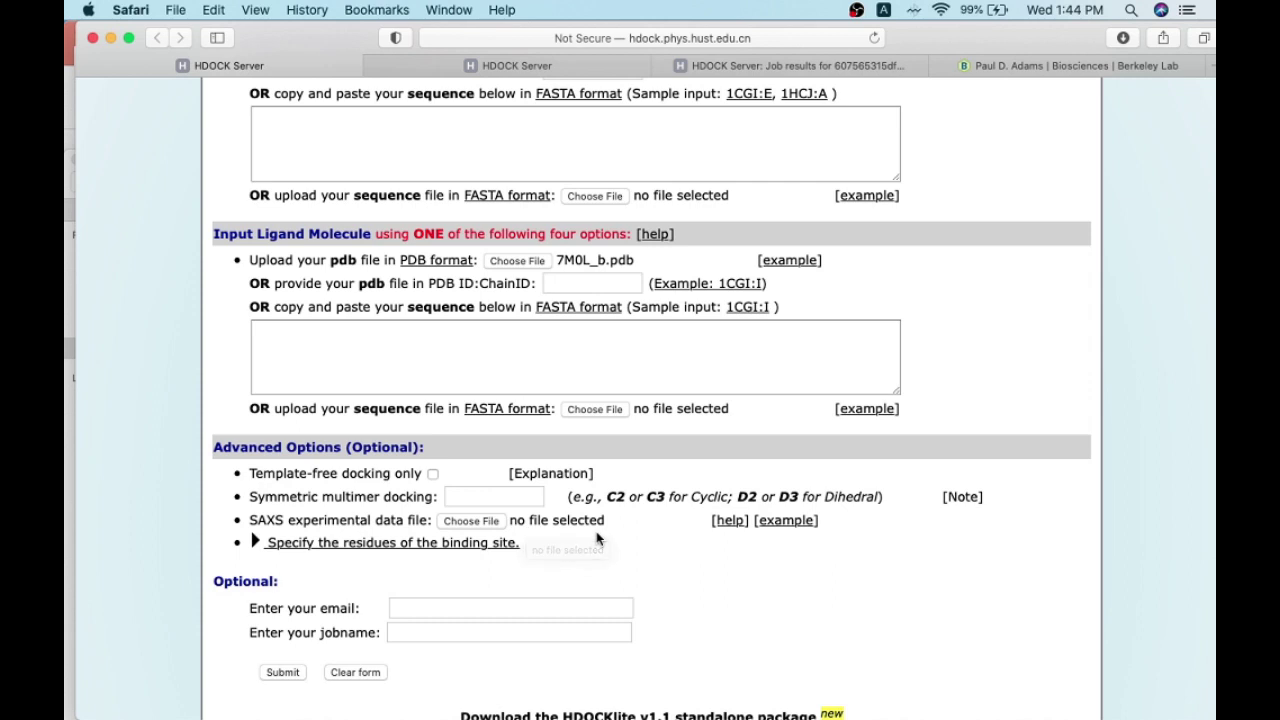
left_click(256, 543)
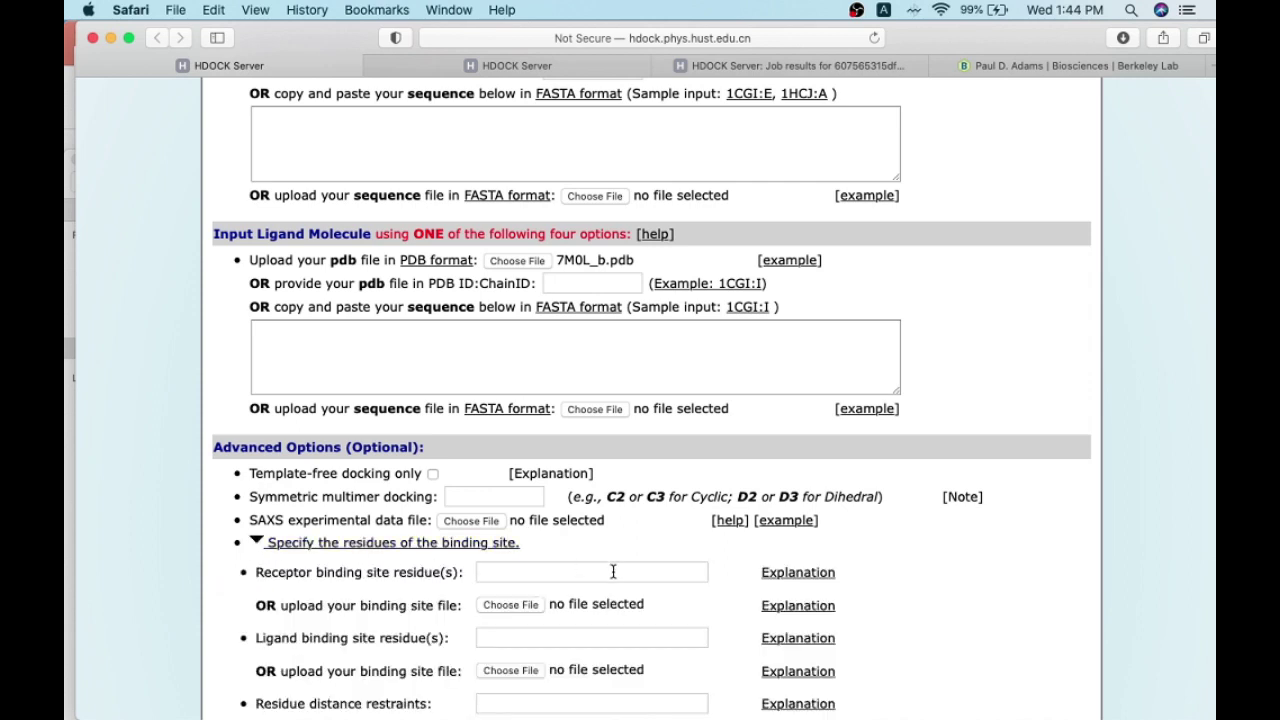
Step: Review the binding site and restraint fields, the optional job details, the references and the chosen receptor and ligand files
scroll(612, 570, "down", 3)
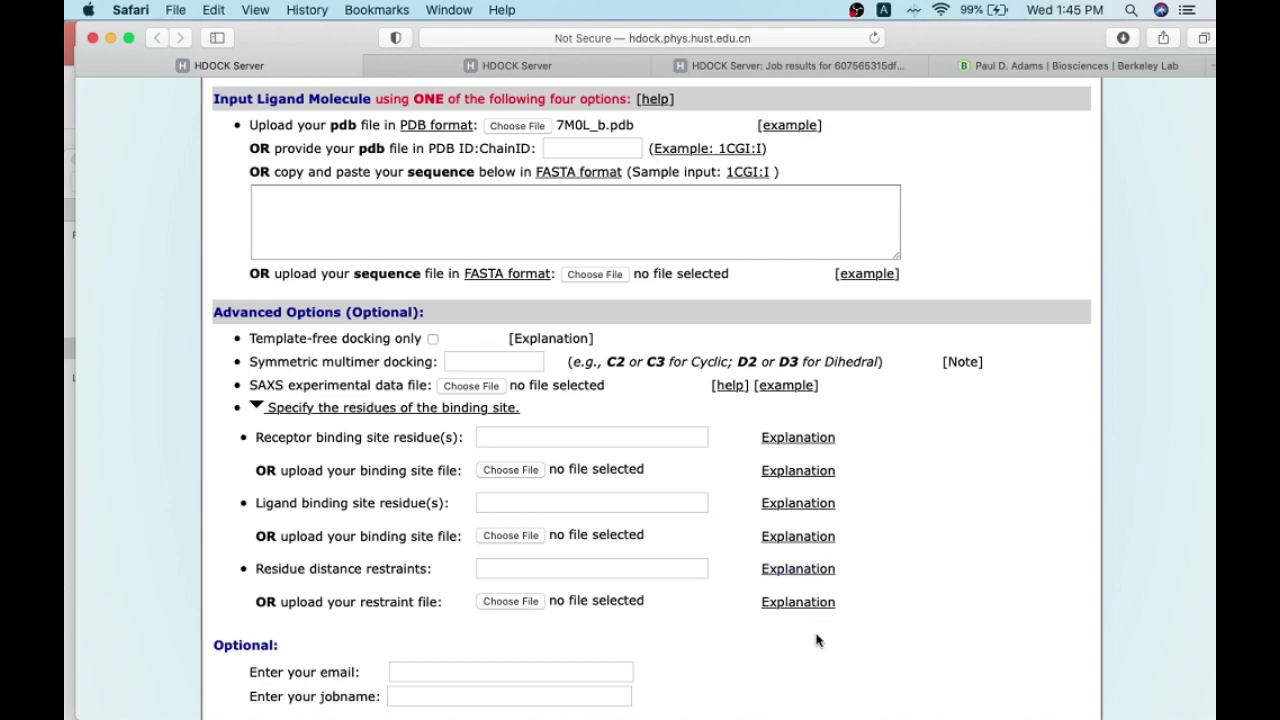
scroll(817, 636, "down", 3)
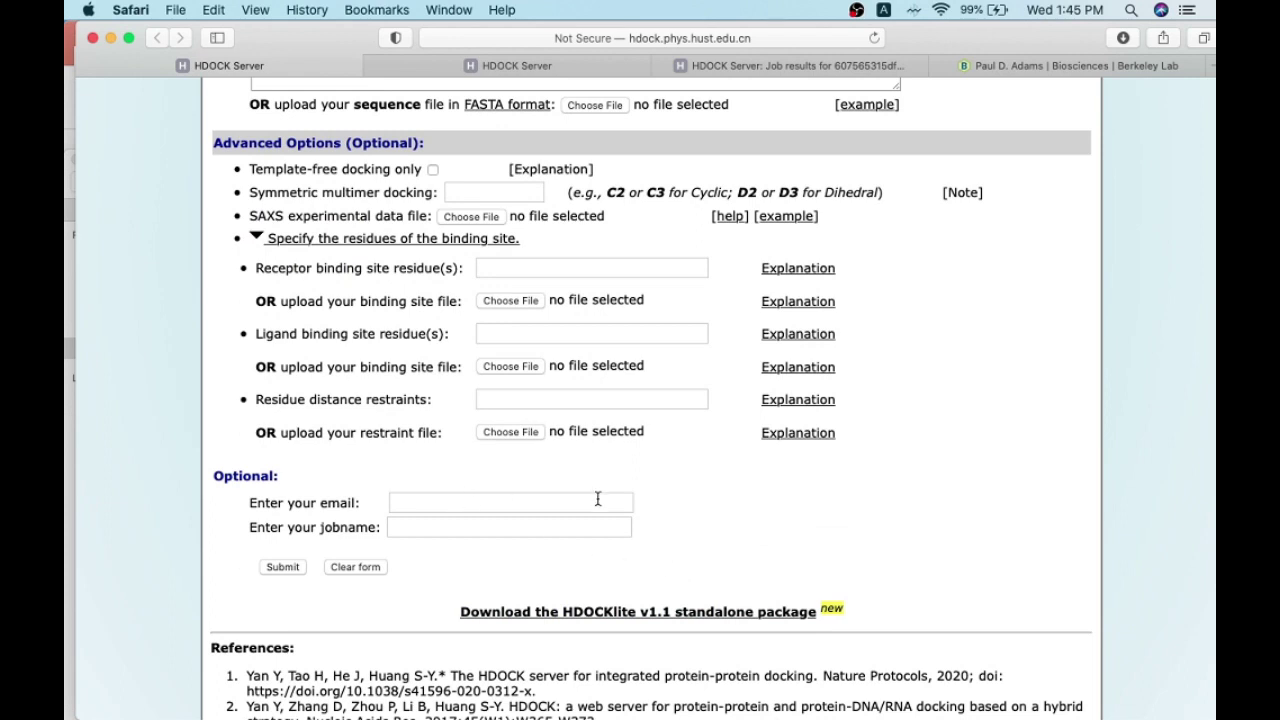
scroll(628, 546, "down", 2)
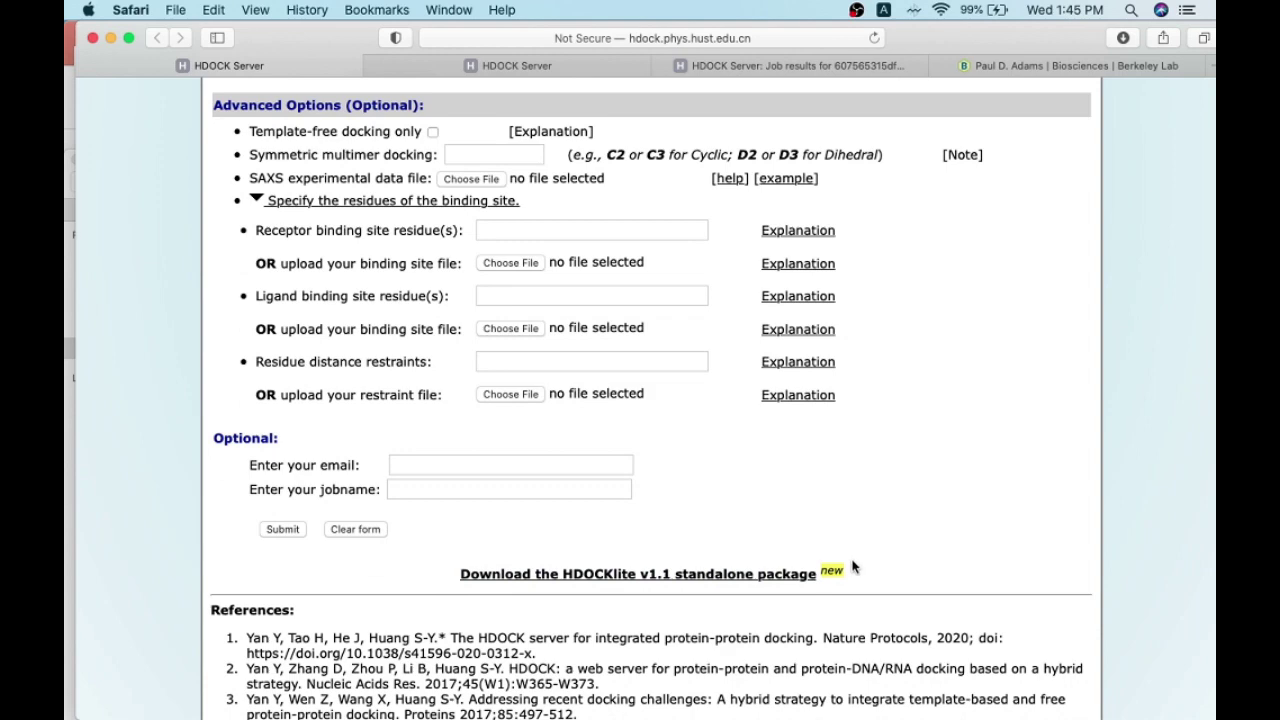
scroll(849, 563, "down", 5)
scroll(849, 563, "down", 6)
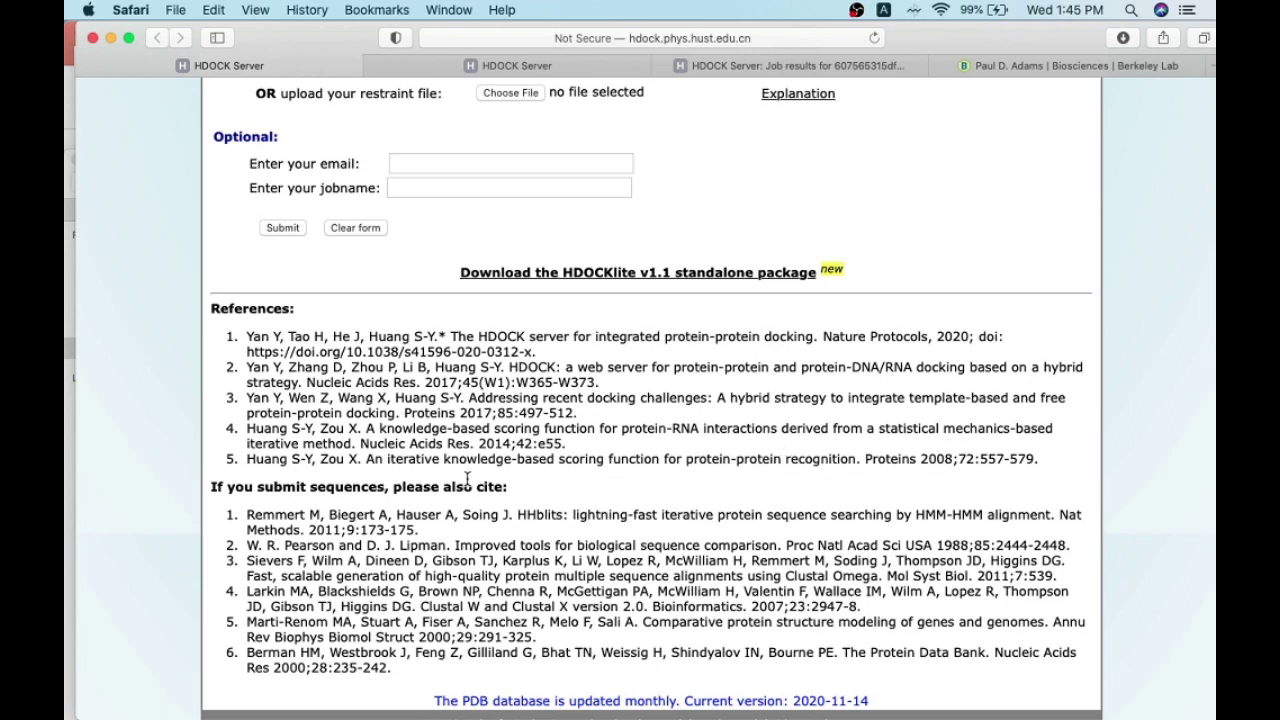
scroll(466, 480, "down", 1)
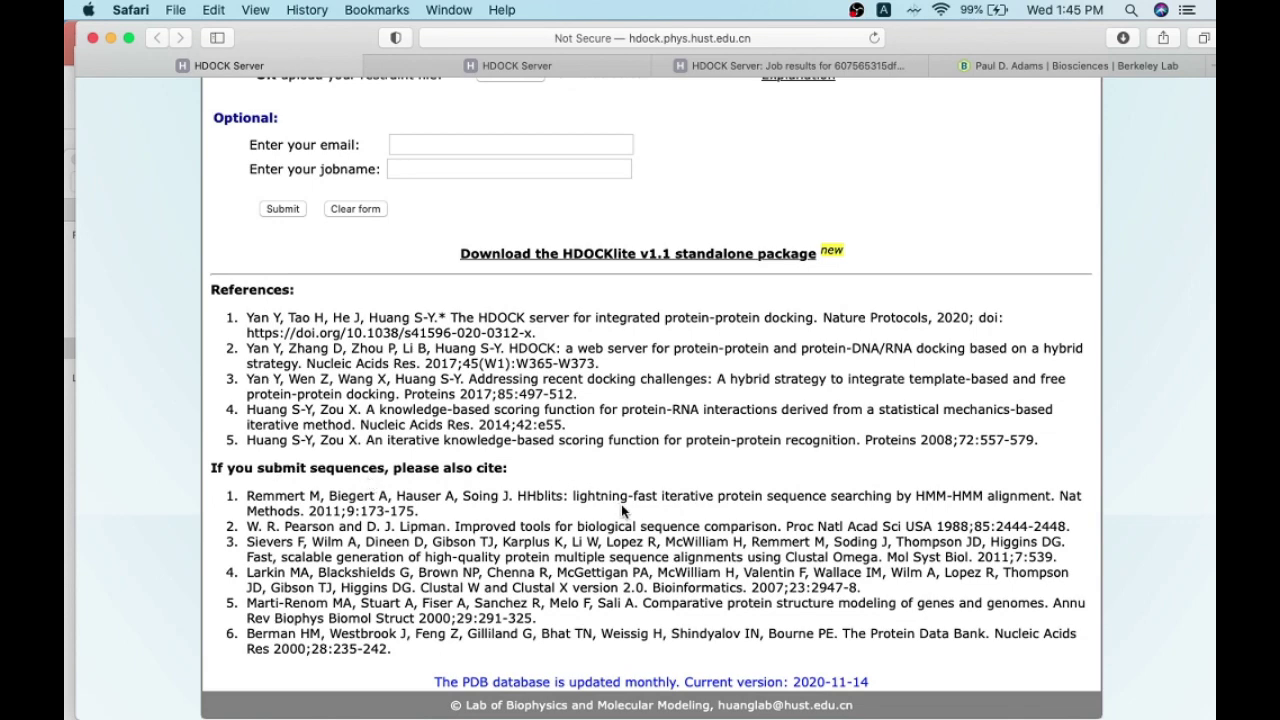
scroll(624, 516, "up", 10)
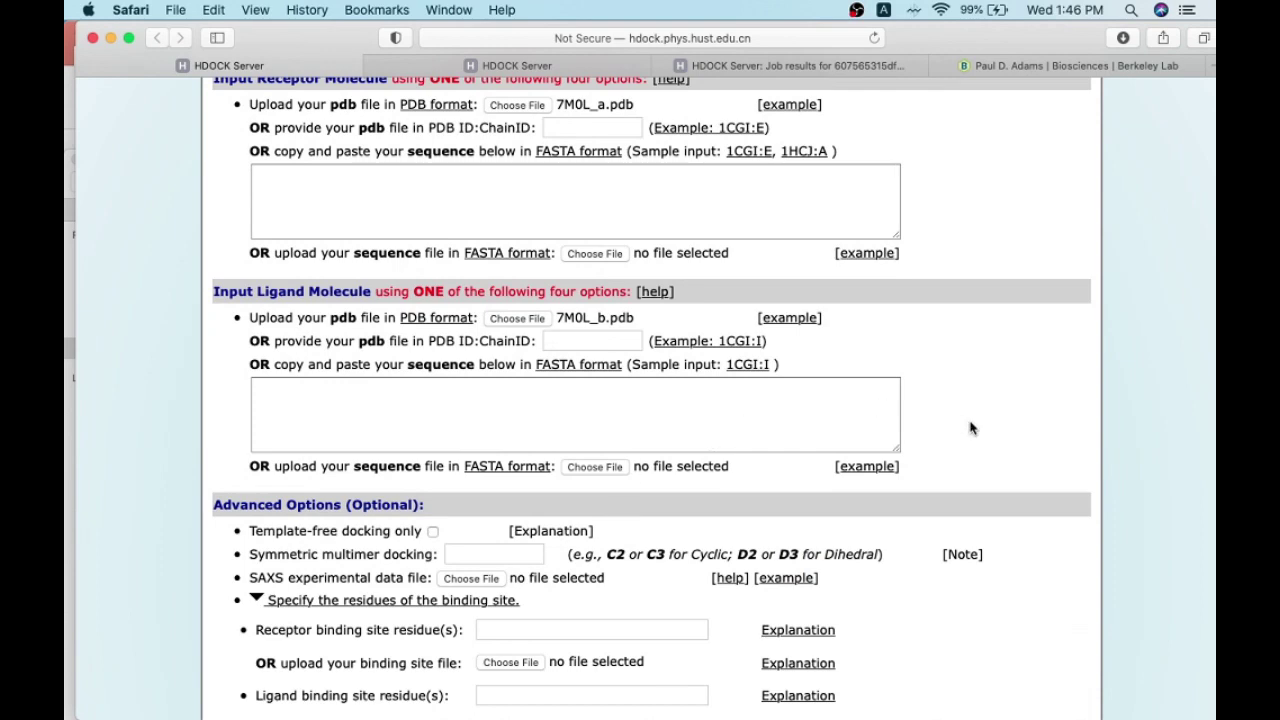
scroll(970, 428, "up", 4)
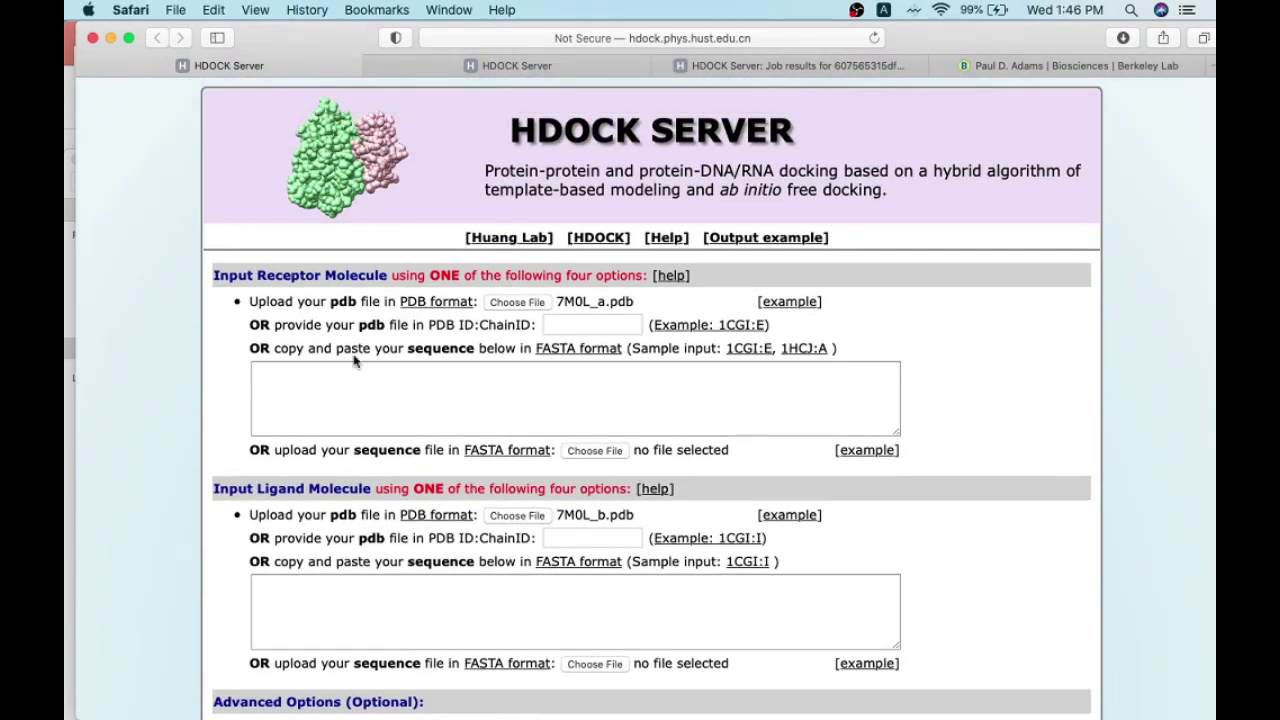
Step: Submit the docking job with the optional email and job name left blank
scroll(786, 466, "down", 6)
scroll(605, 484, "down", 15)
scroll(450, 487, "up", 8)
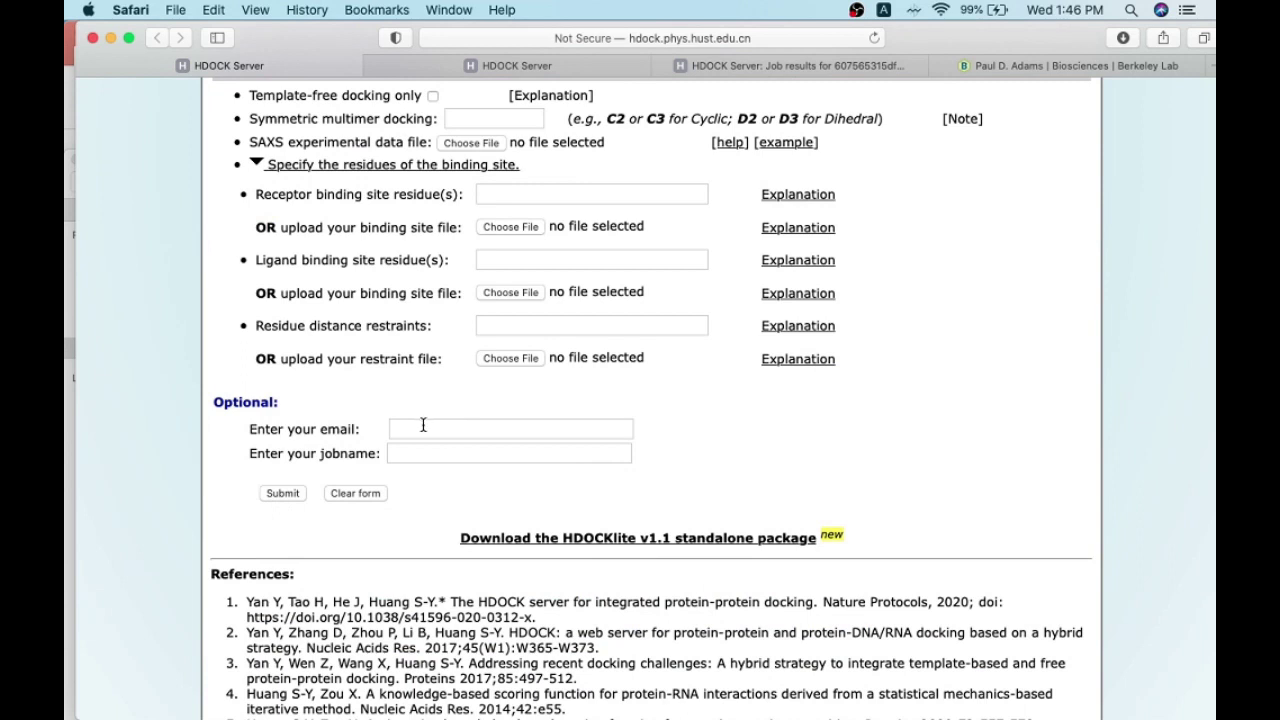
left_click(288, 493)
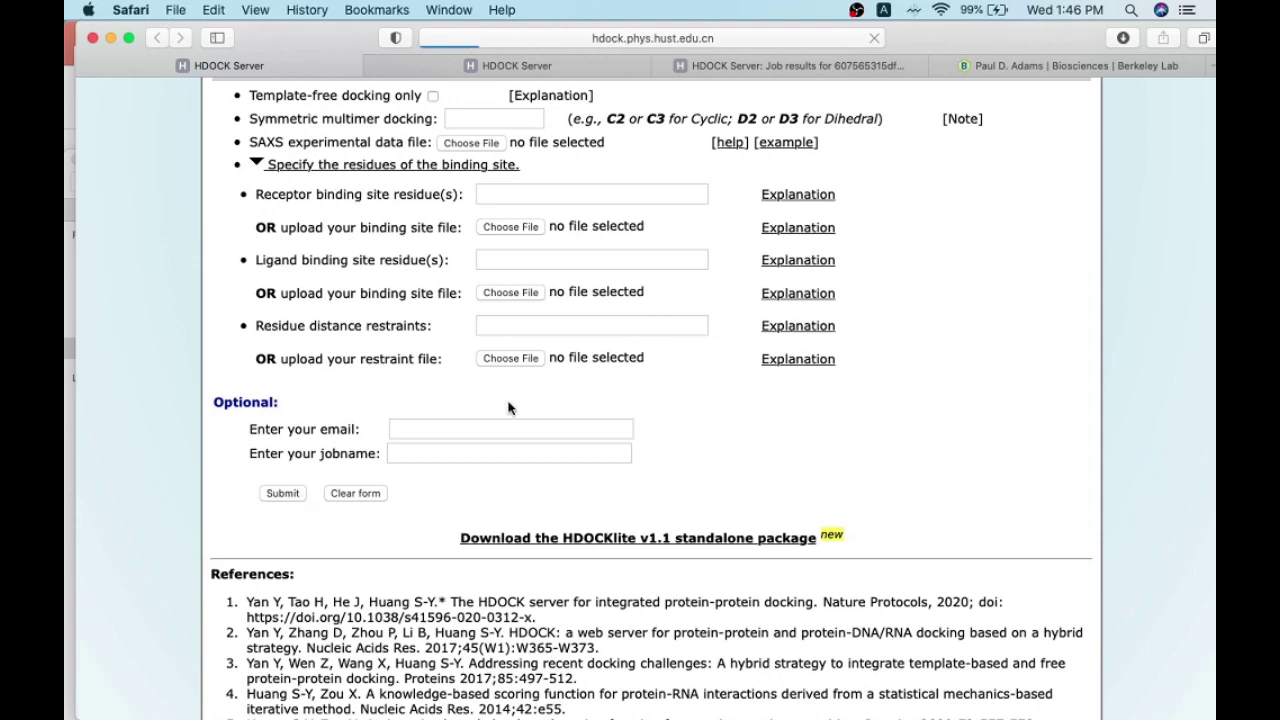
Step: Examine the receptor structure in the MAPk job results from several angles
scroll(843, 430, "up", 5)
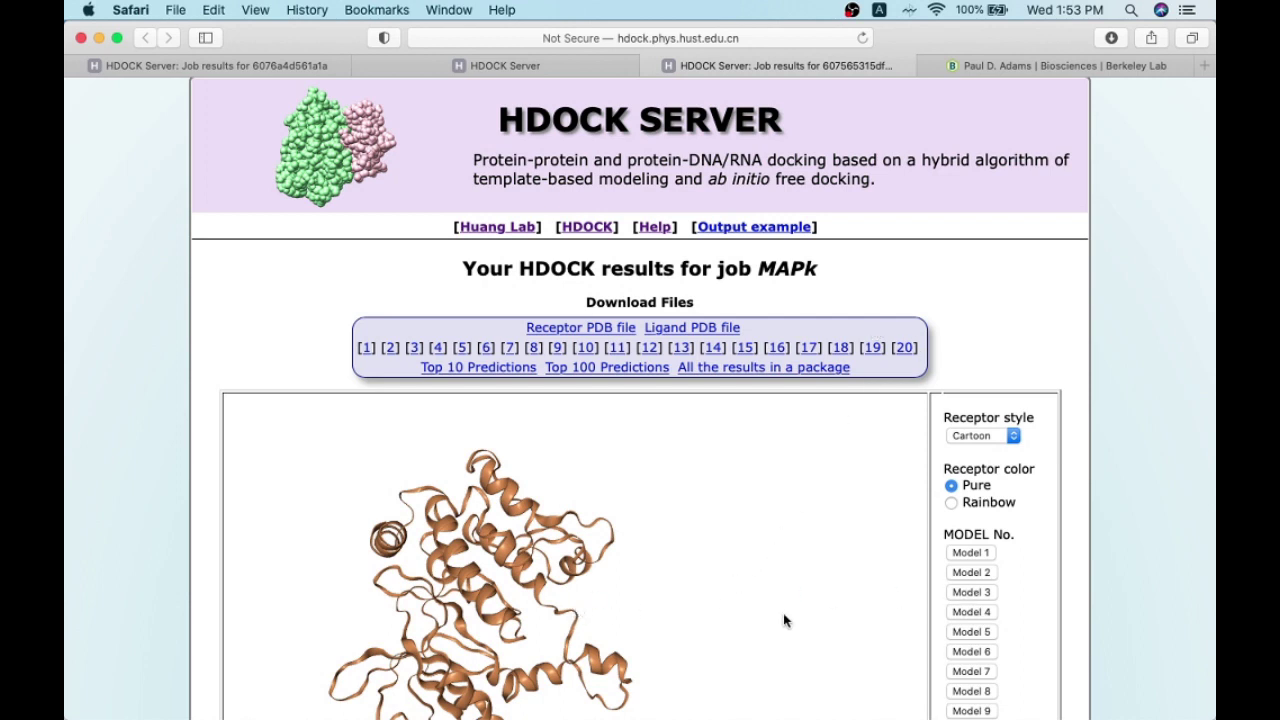
scroll(1100, 540, "down", 1)
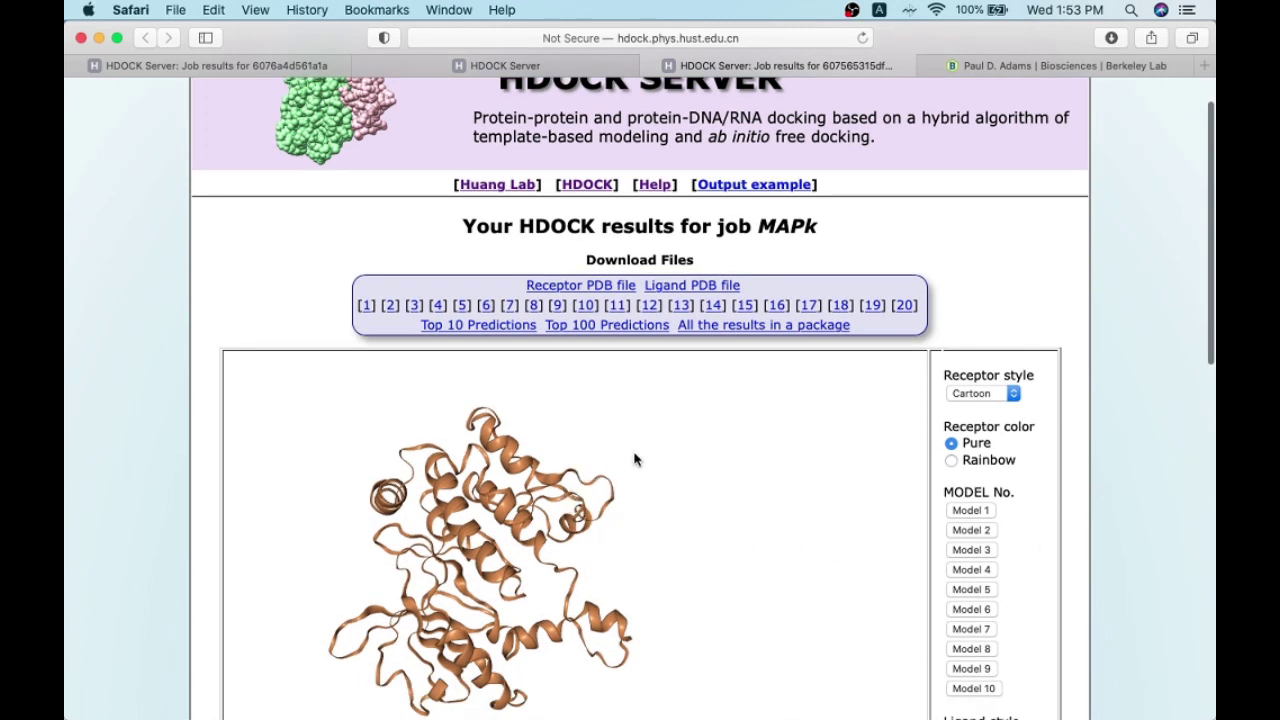
left_click_drag(727, 573, 710, 547)
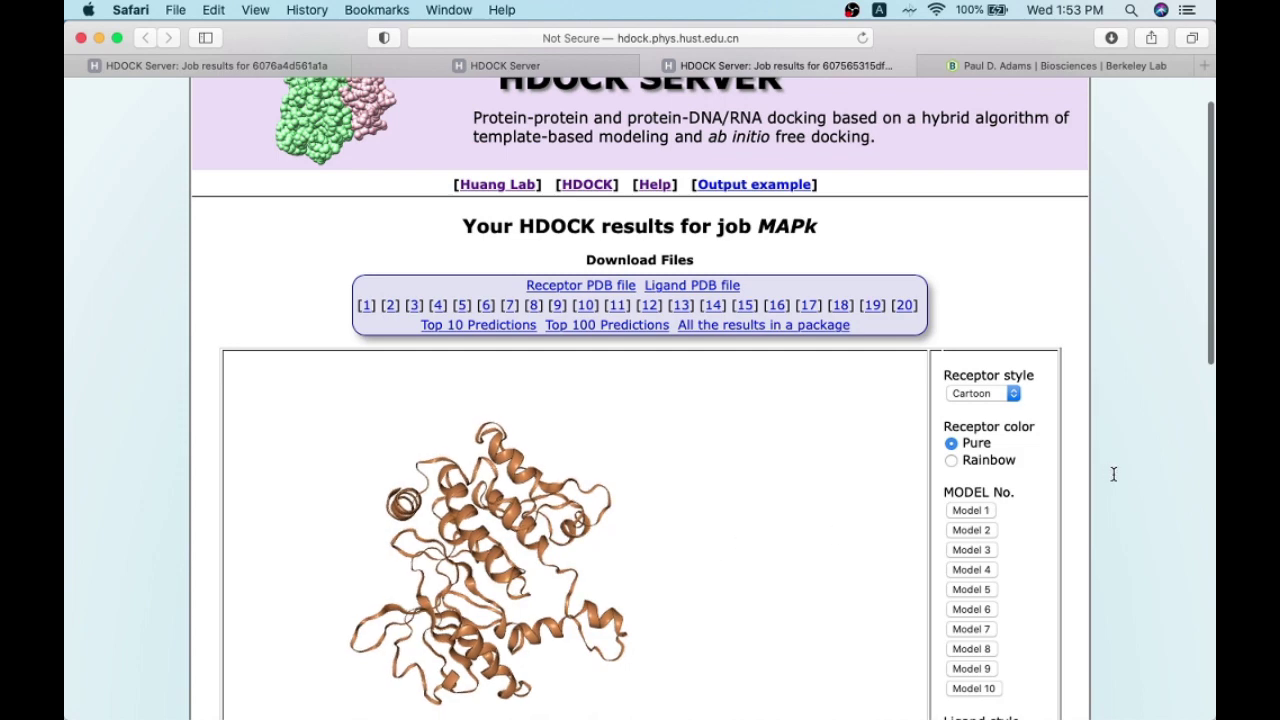
scroll(1116, 481, "down", 3)
left_click_drag(643, 508, 485, 430)
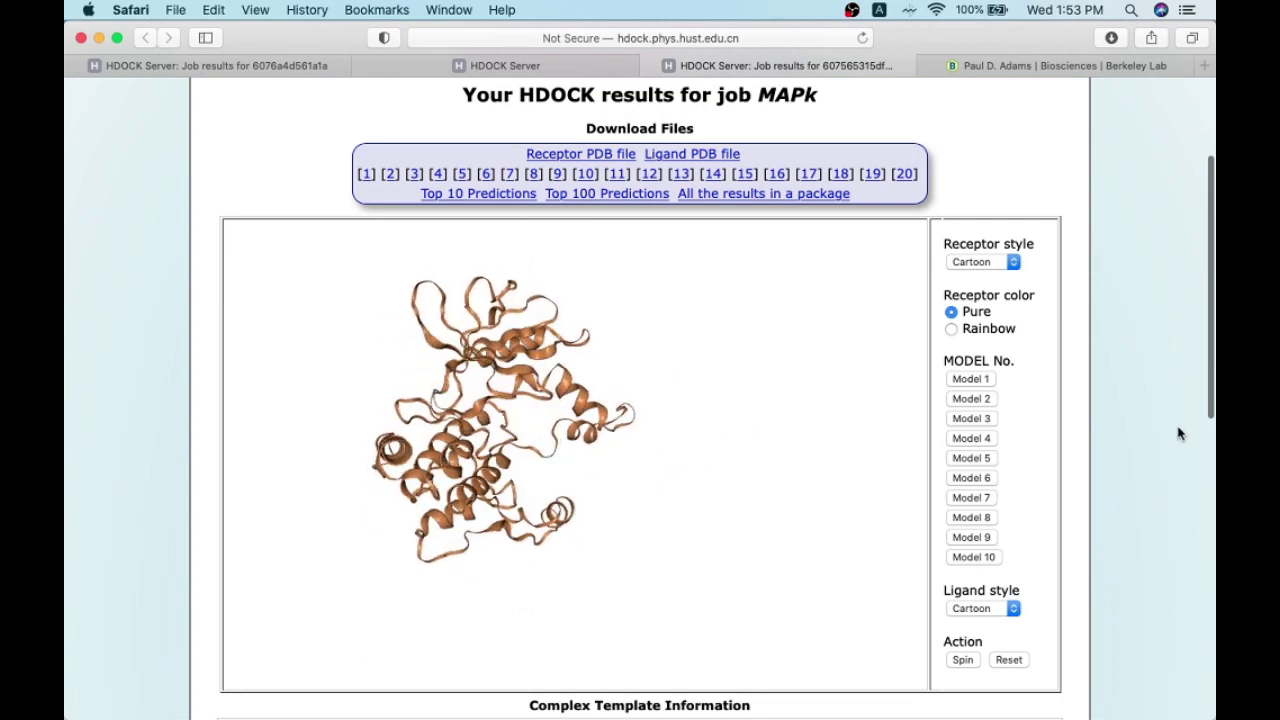
Step: View docking Models 1, 2 and 3 one at a time with the receptor, rotating the complex to compare ligand placement
left_click(984, 381)
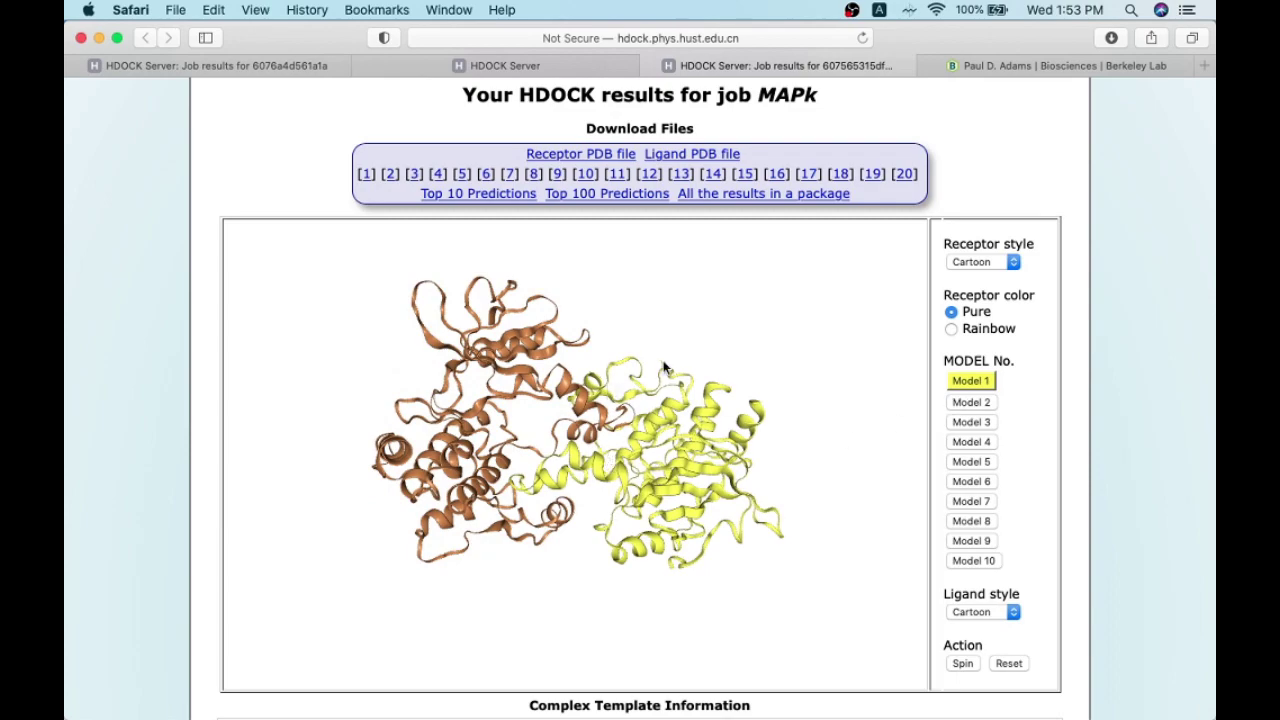
left_click_drag(690, 318, 592, 422)
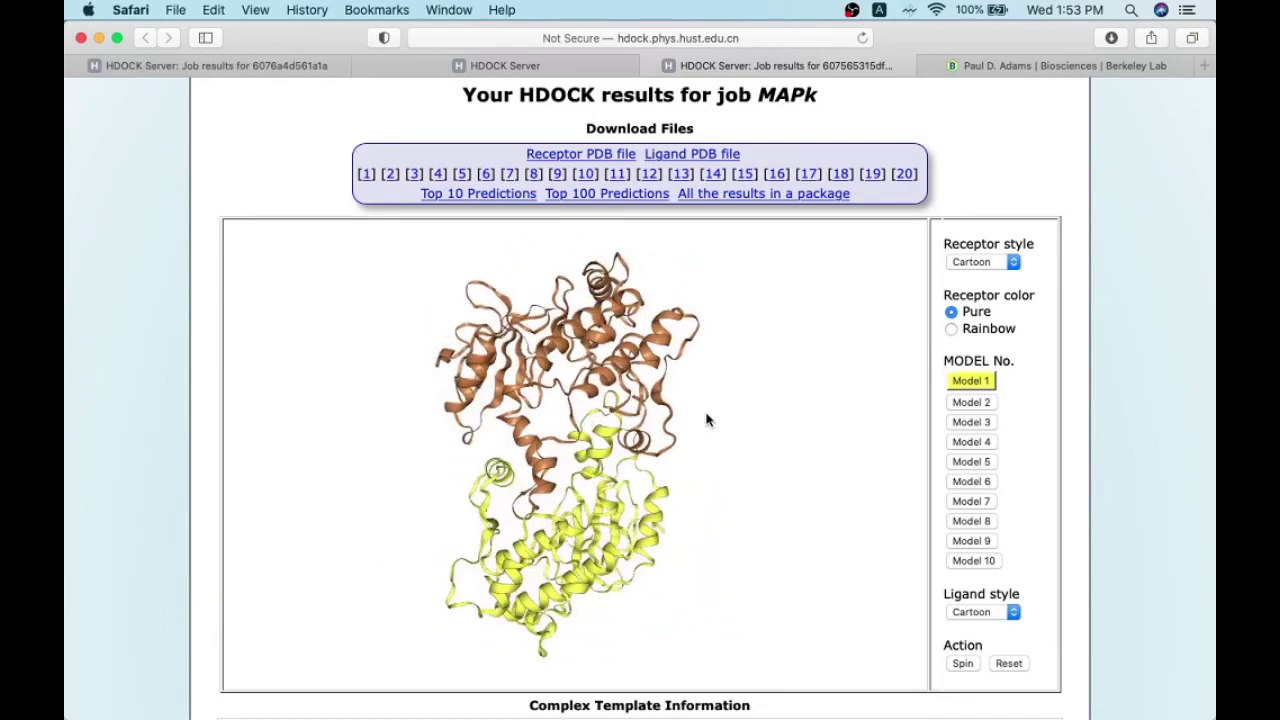
left_click(984, 402)
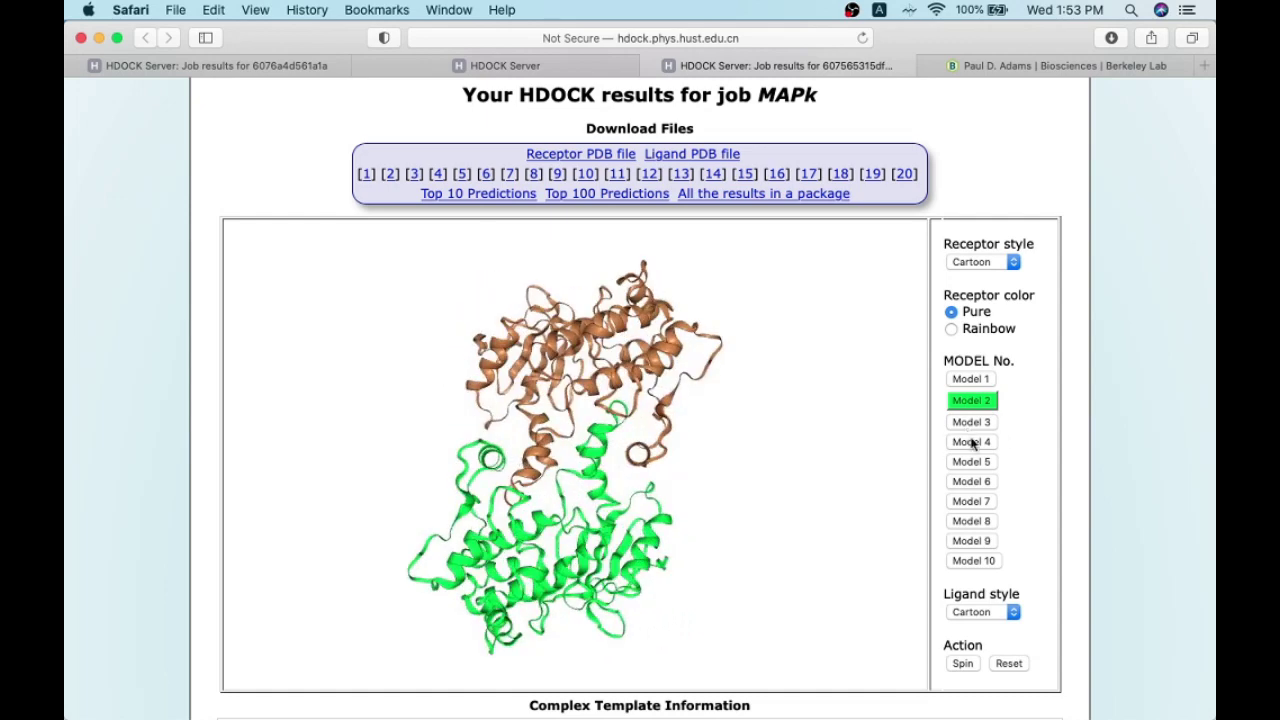
scroll(995, 527, "down", 1)
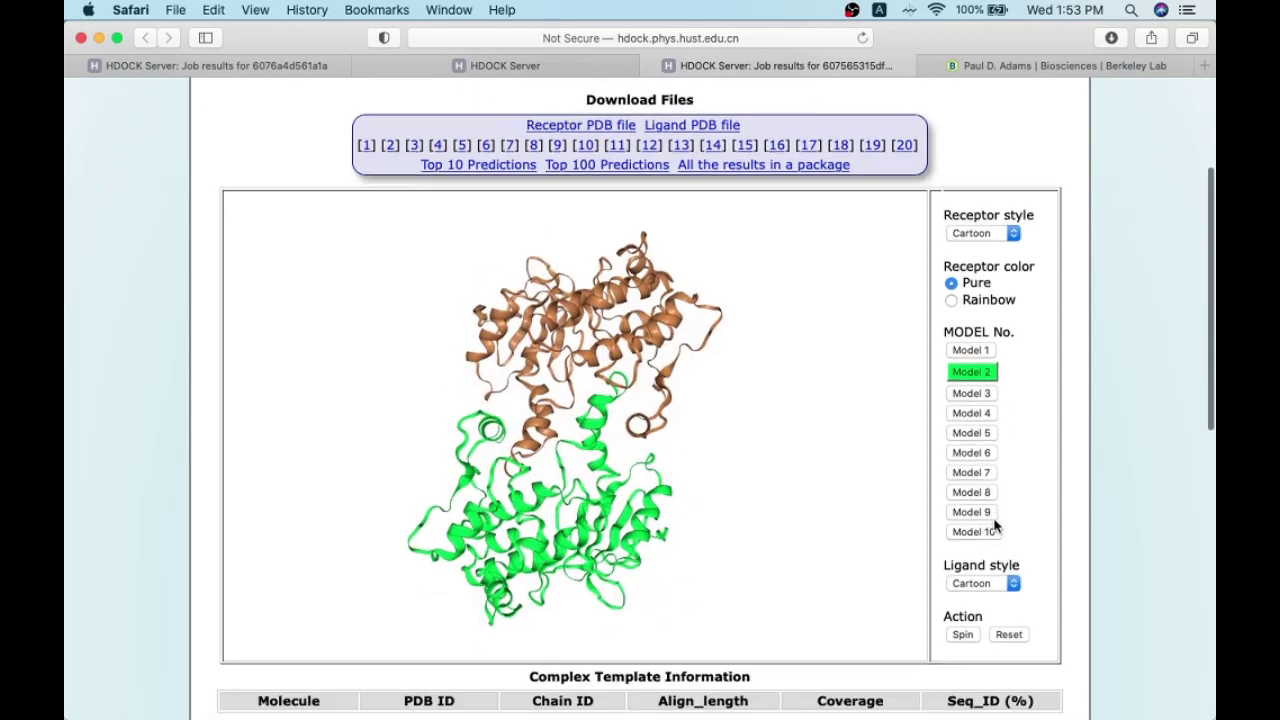
left_click(970, 393)
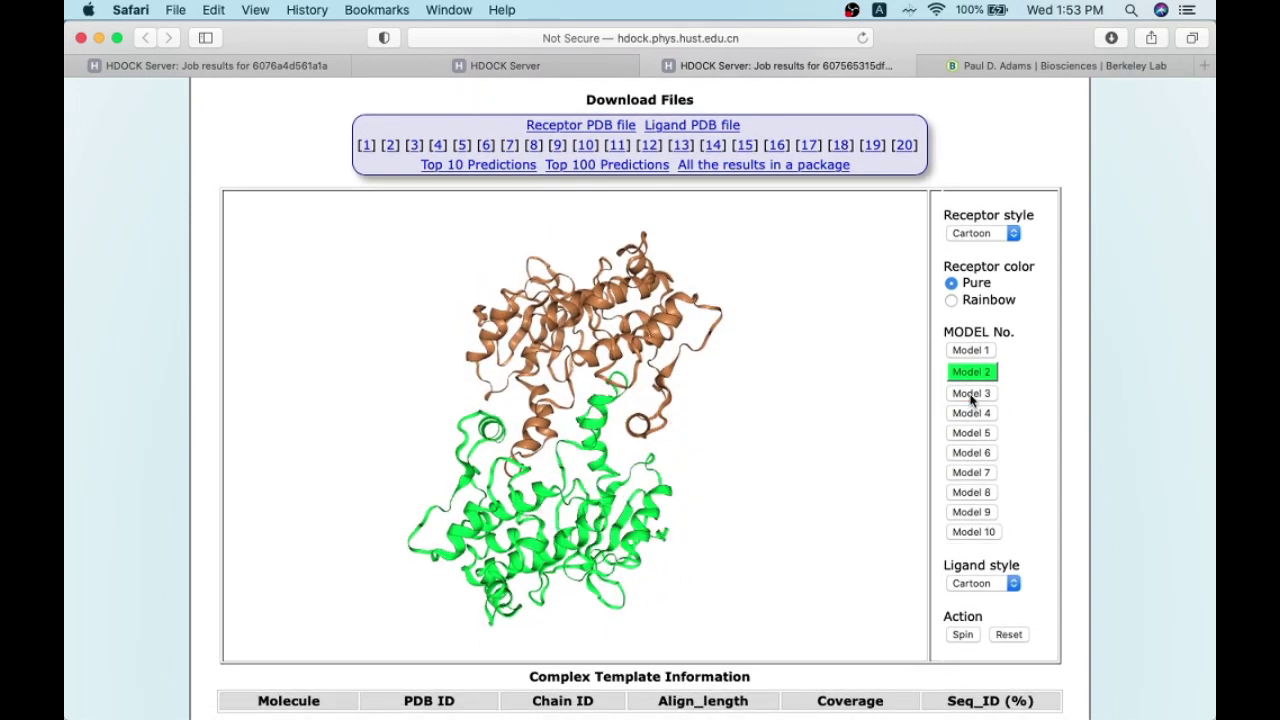
left_click(968, 391)
left_click_drag(531, 427, 790, 435)
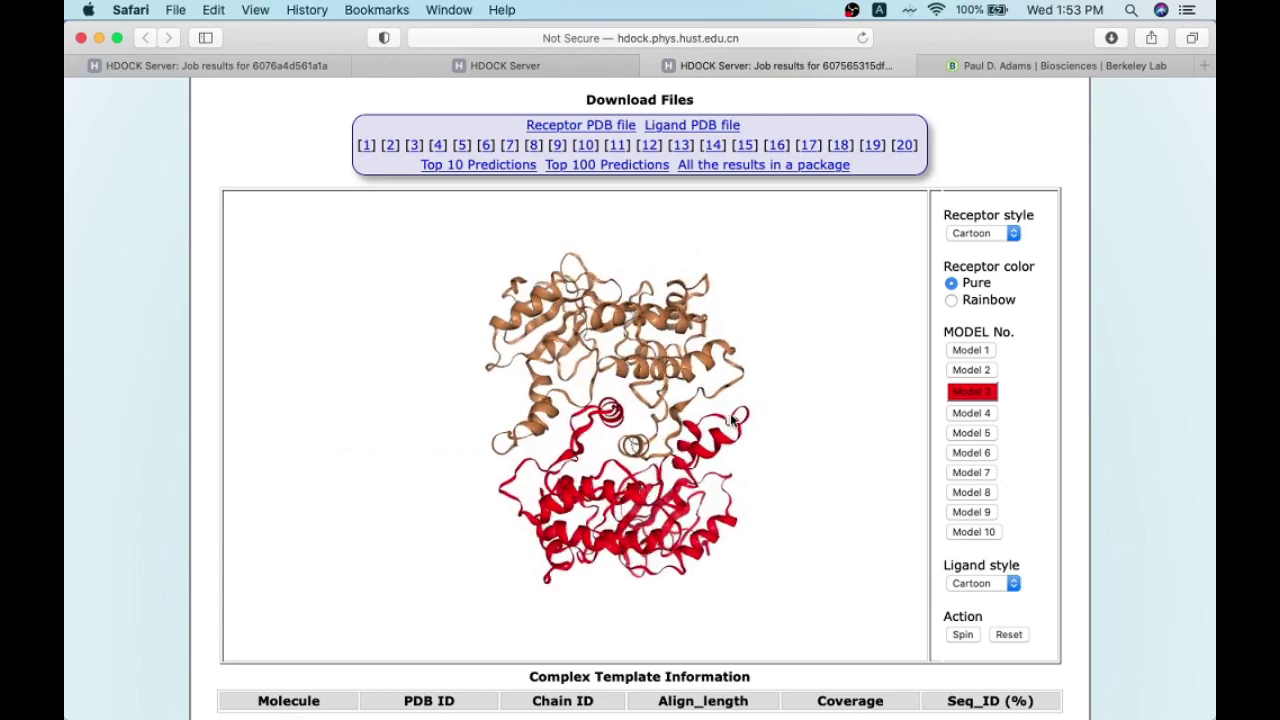
Step: Overlay Models 4, 2, 1 and 5 on Model 3 and rotate the complex to compare the ligand poses
left_click(970, 414)
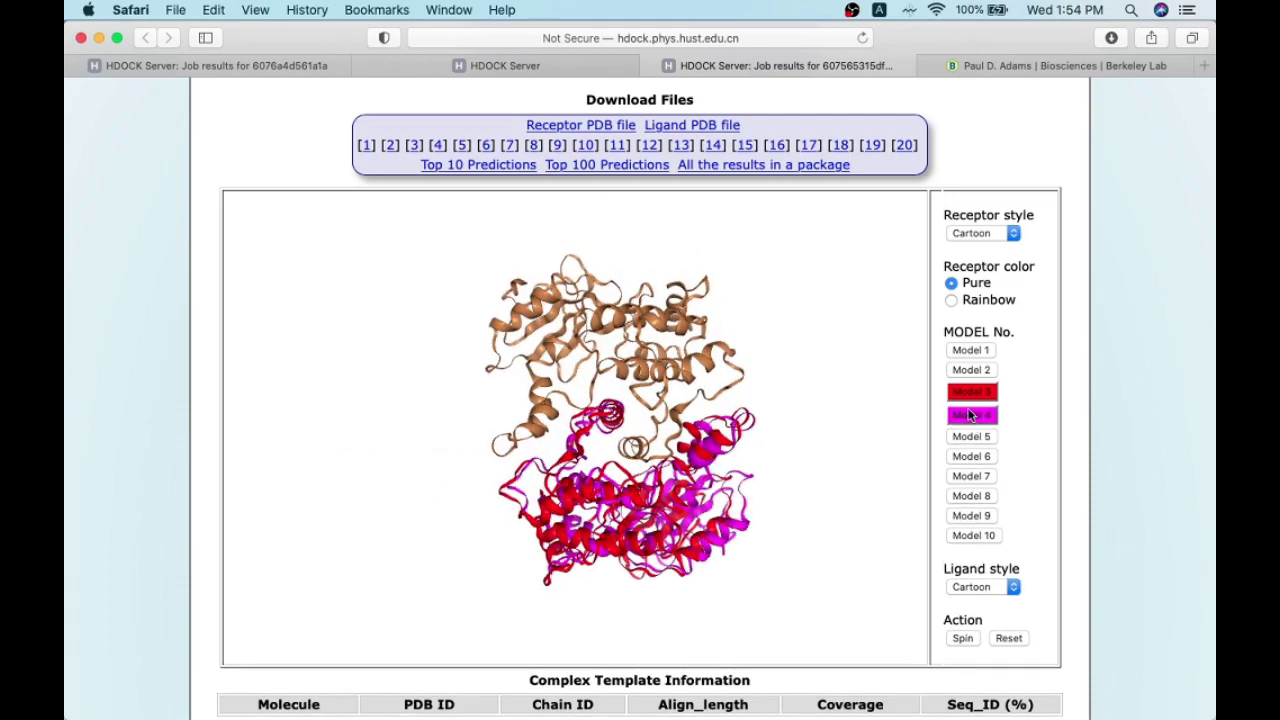
left_click(970, 370)
left_click(970, 350)
left_click_drag(725, 372, 666, 471)
left_click(972, 443)
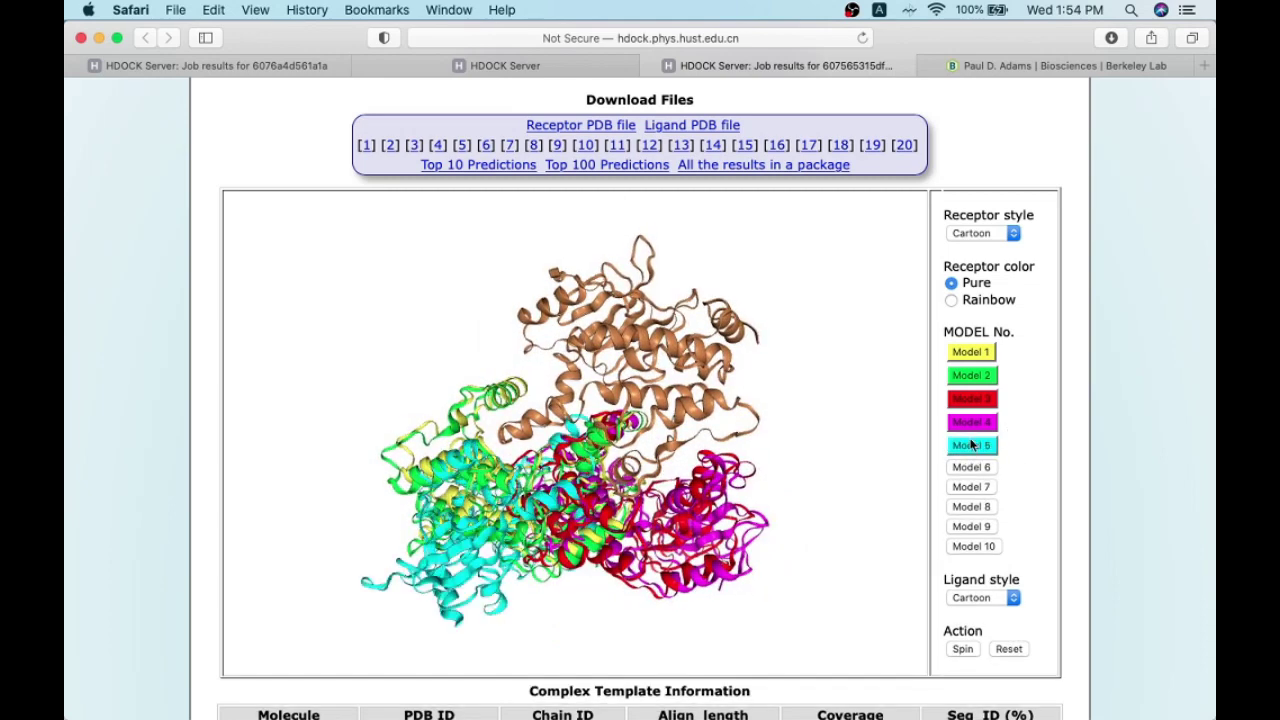
Step: Hide Models 2 to 5 so that only Model 1 is shown with the receptor
left_click(971, 422)
left_click(971, 399)
left_click(971, 438)
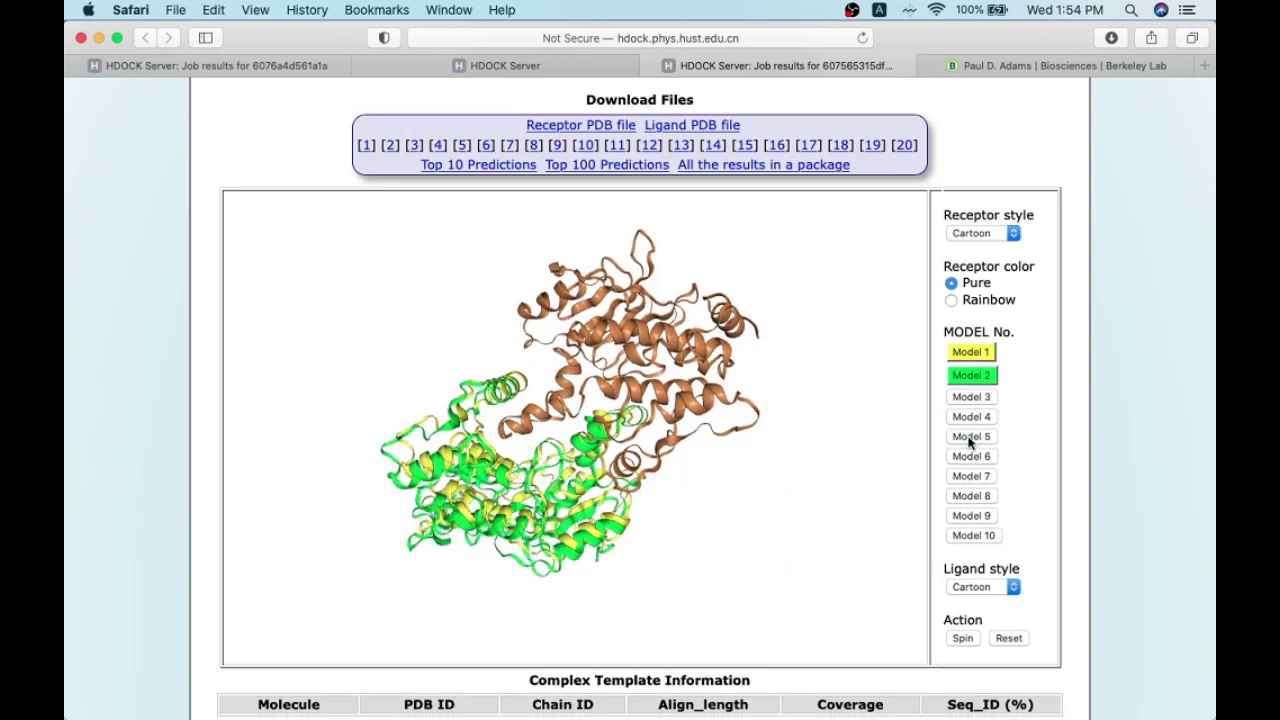
left_click(965, 378)
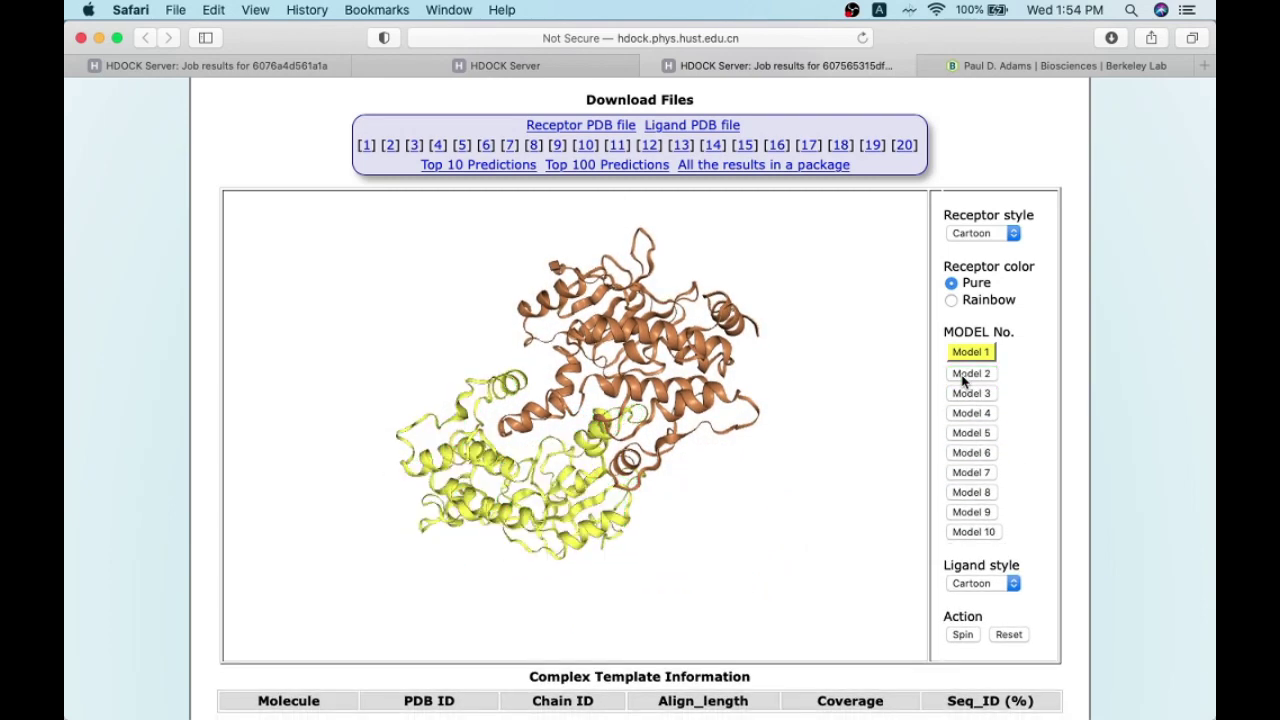
Step: Set the receptor's display style to Surface
left_click(973, 236)
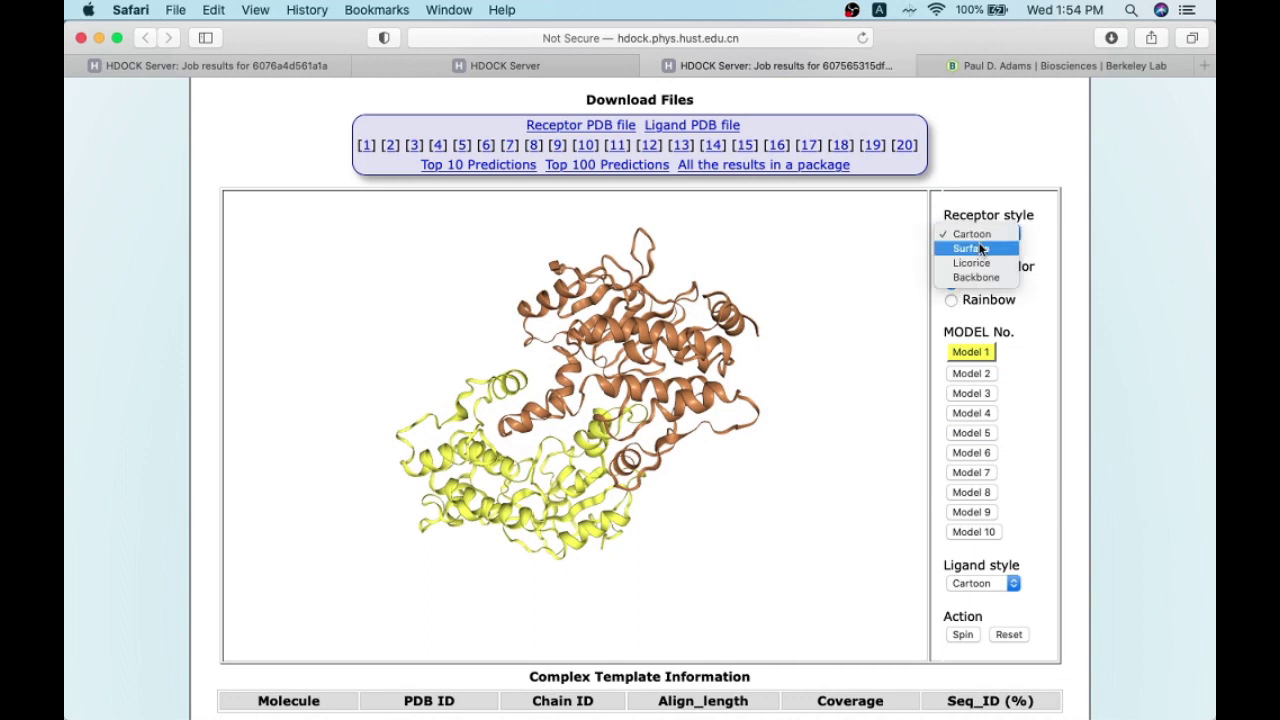
left_click(971, 249)
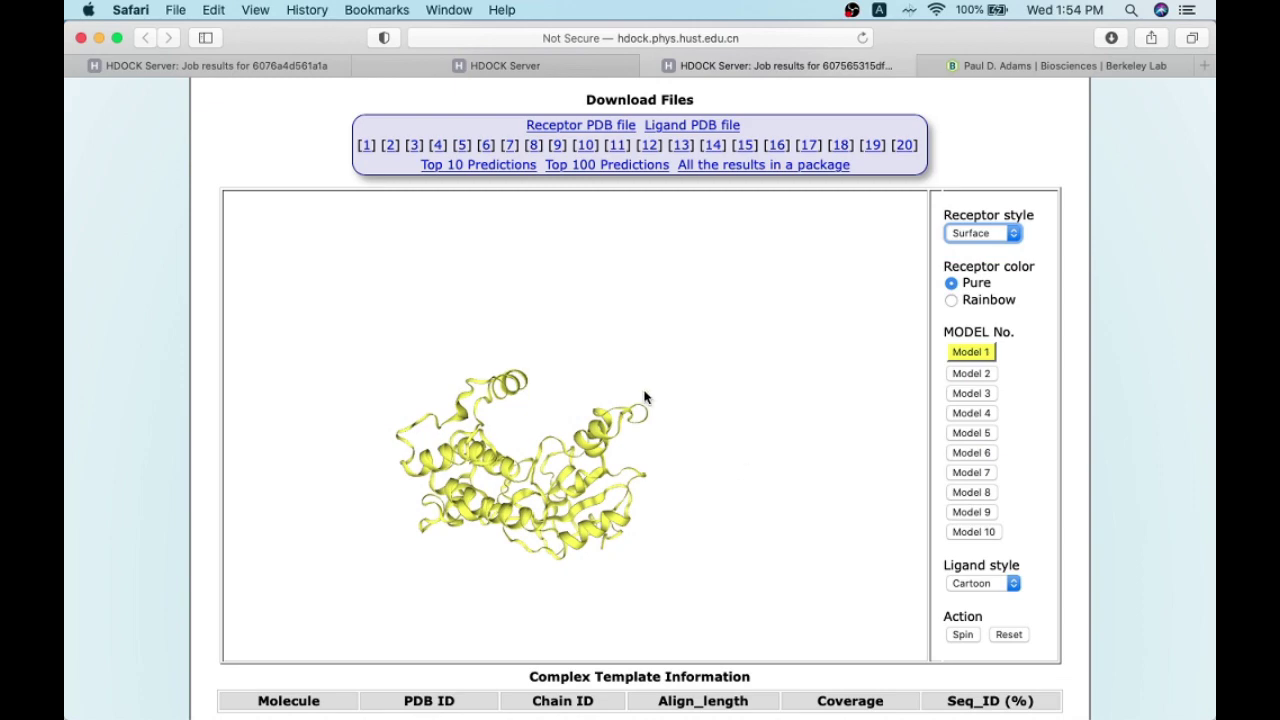
Step: Rotate the surface-rendered receptor with Model 1 and compare the docking scores and ligand RMSDs of the top 10 models
left_click_drag(665, 411, 687, 482)
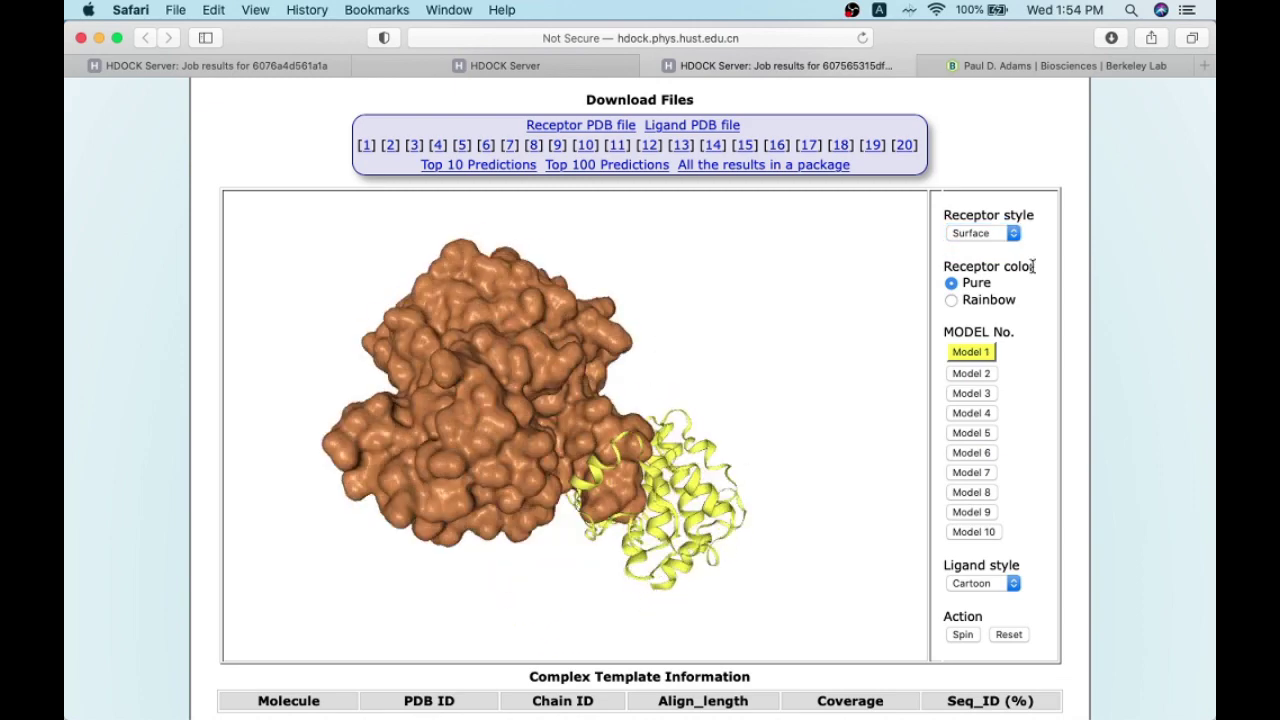
left_click_drag(671, 286, 472, 370)
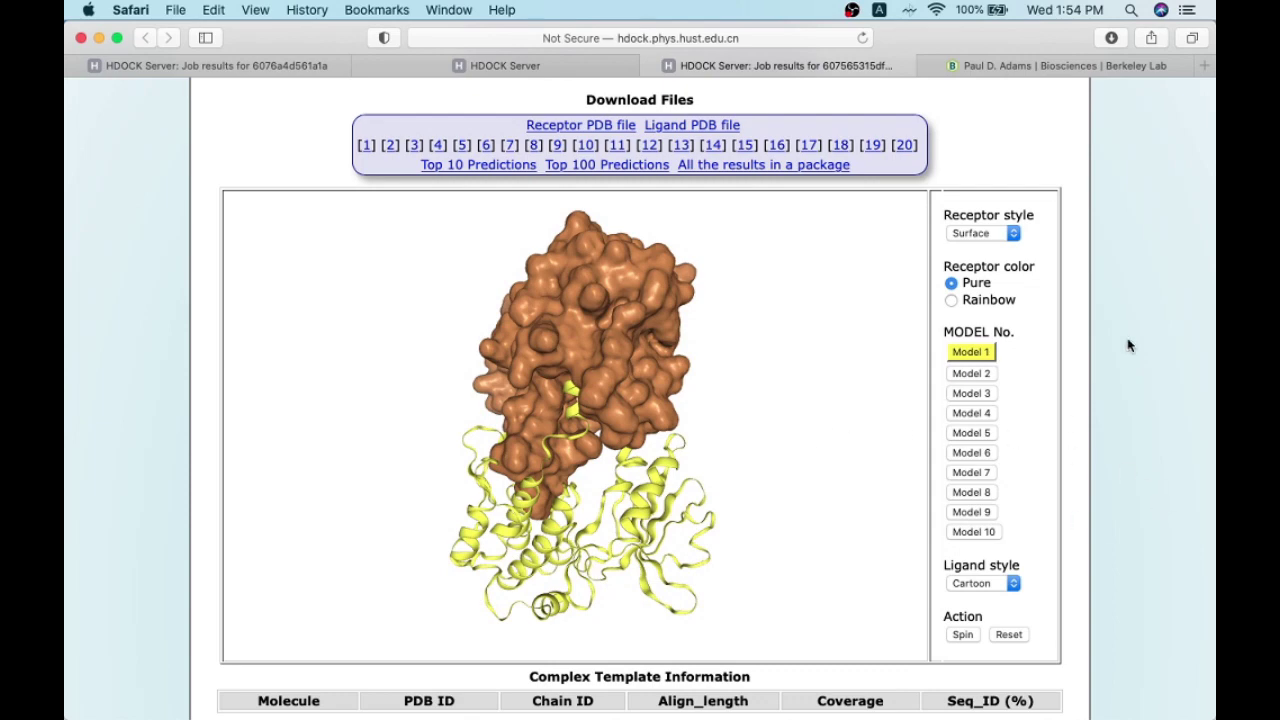
scroll(1114, 460, "down", 5)
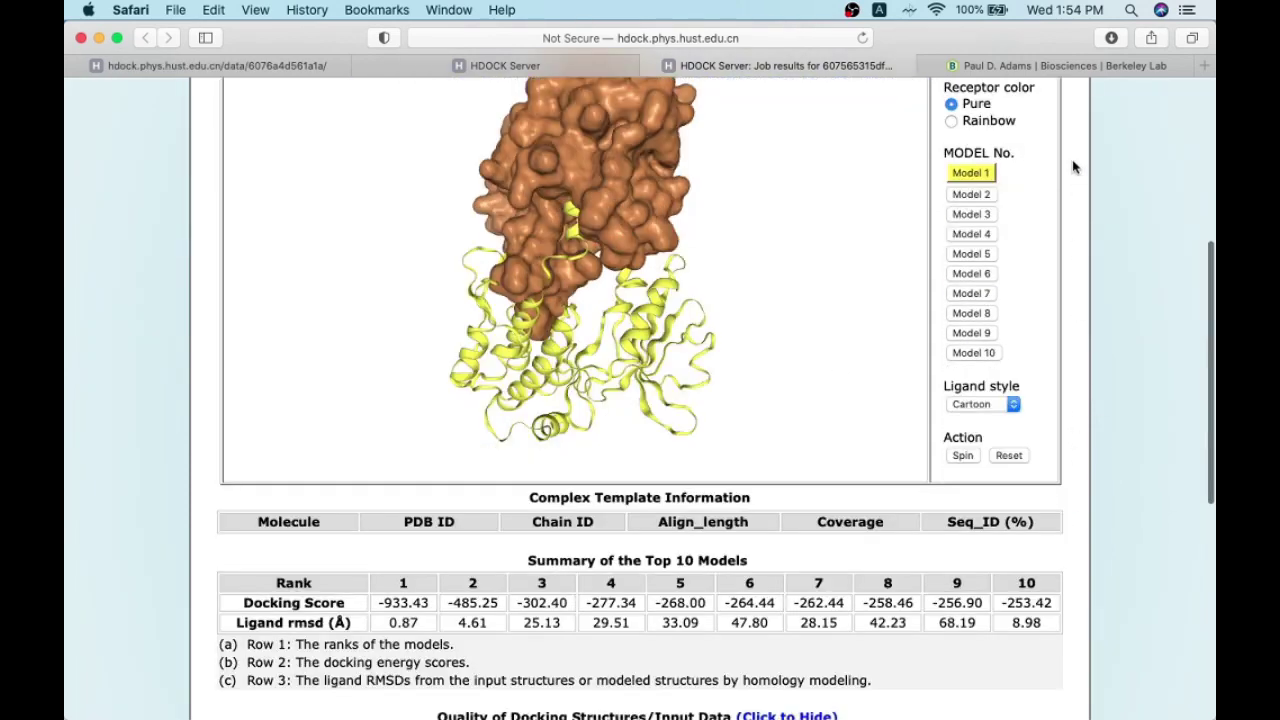
scroll(584, 619, "down", 1)
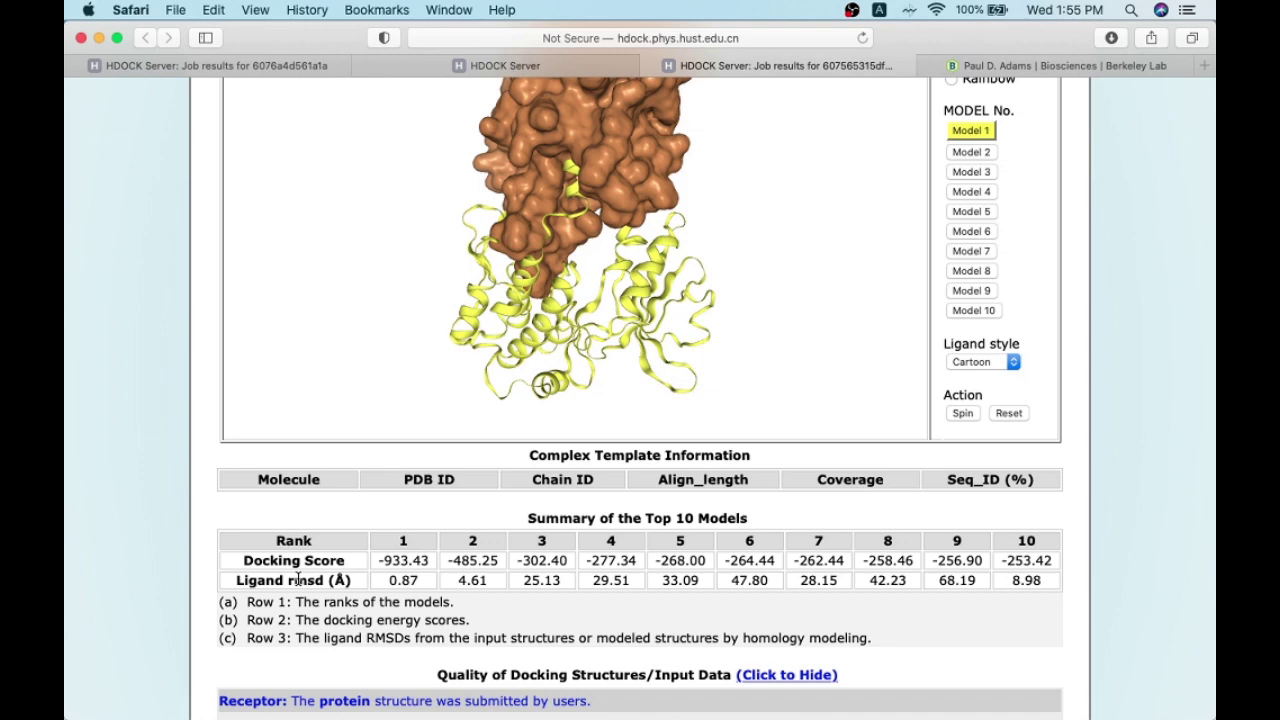
left_click_drag(714, 220, 545, 236)
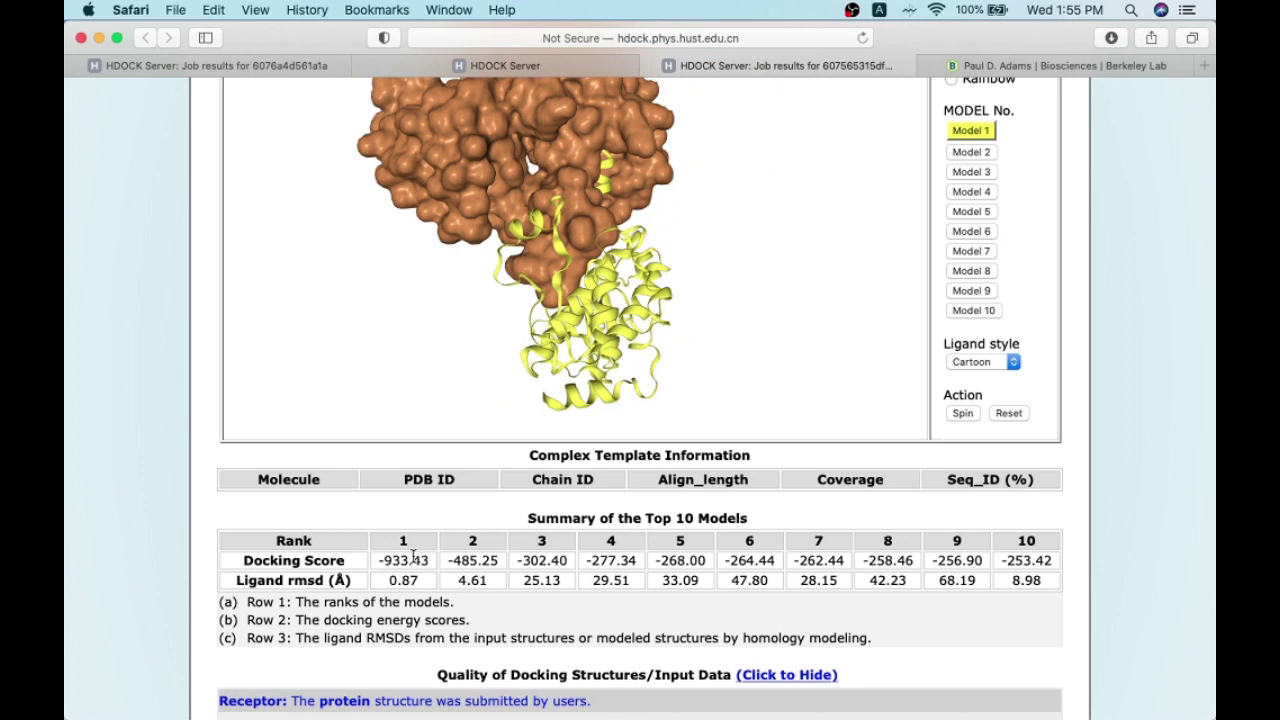
scroll(1121, 365, "up", 1)
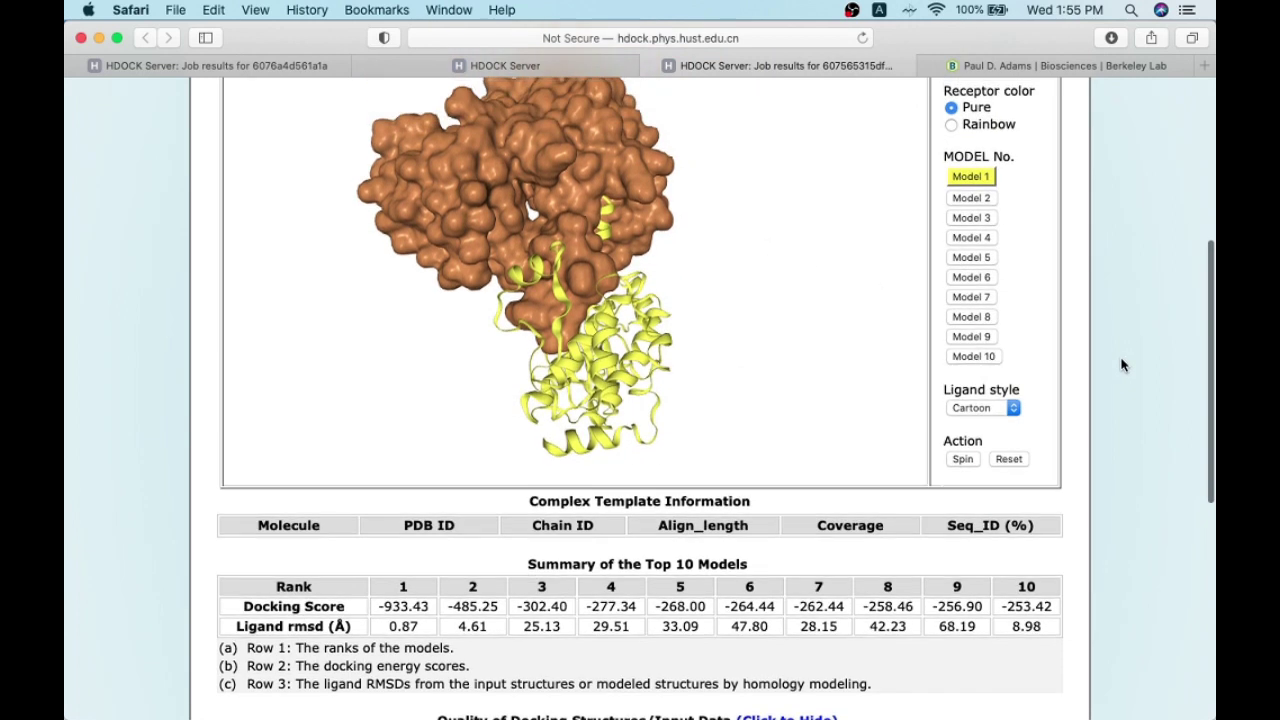
left_click_drag(719, 219, 489, 255)
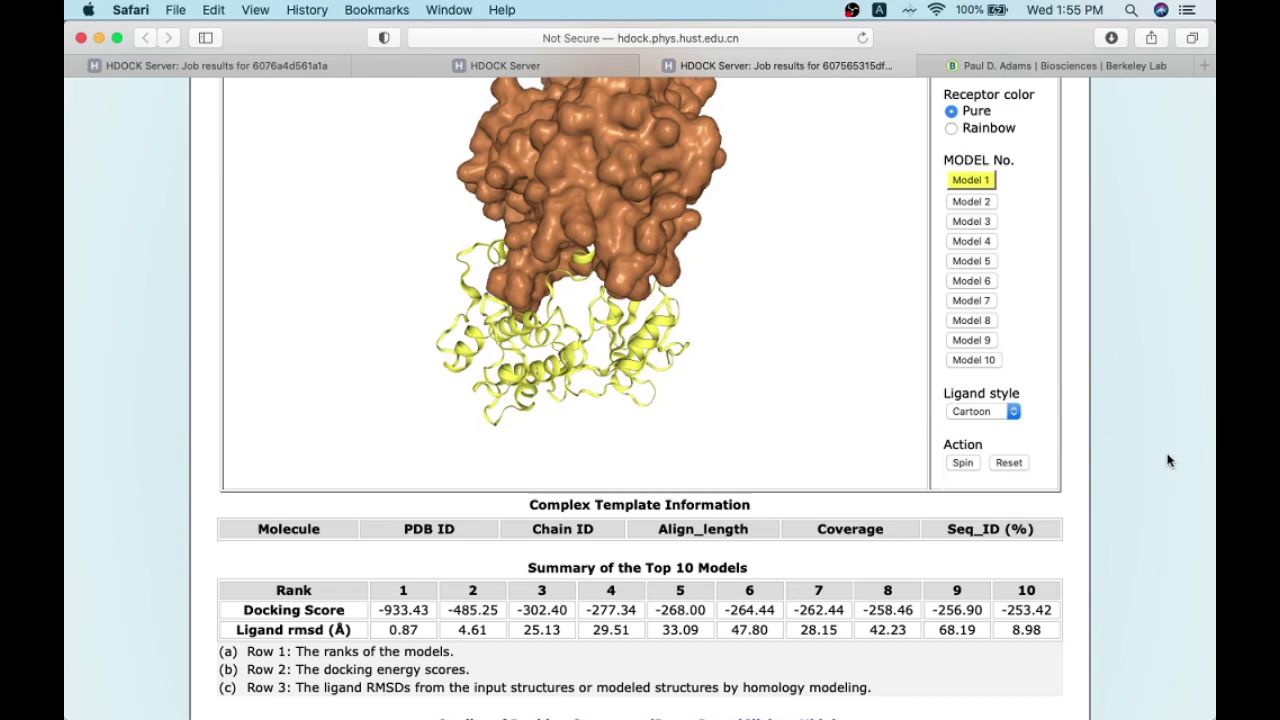
Step: Review the ProQ quality report for the submitted receptor and ligand structures, including the LGscore and MaxSub ranges
scroll(1172, 461, "down", 5)
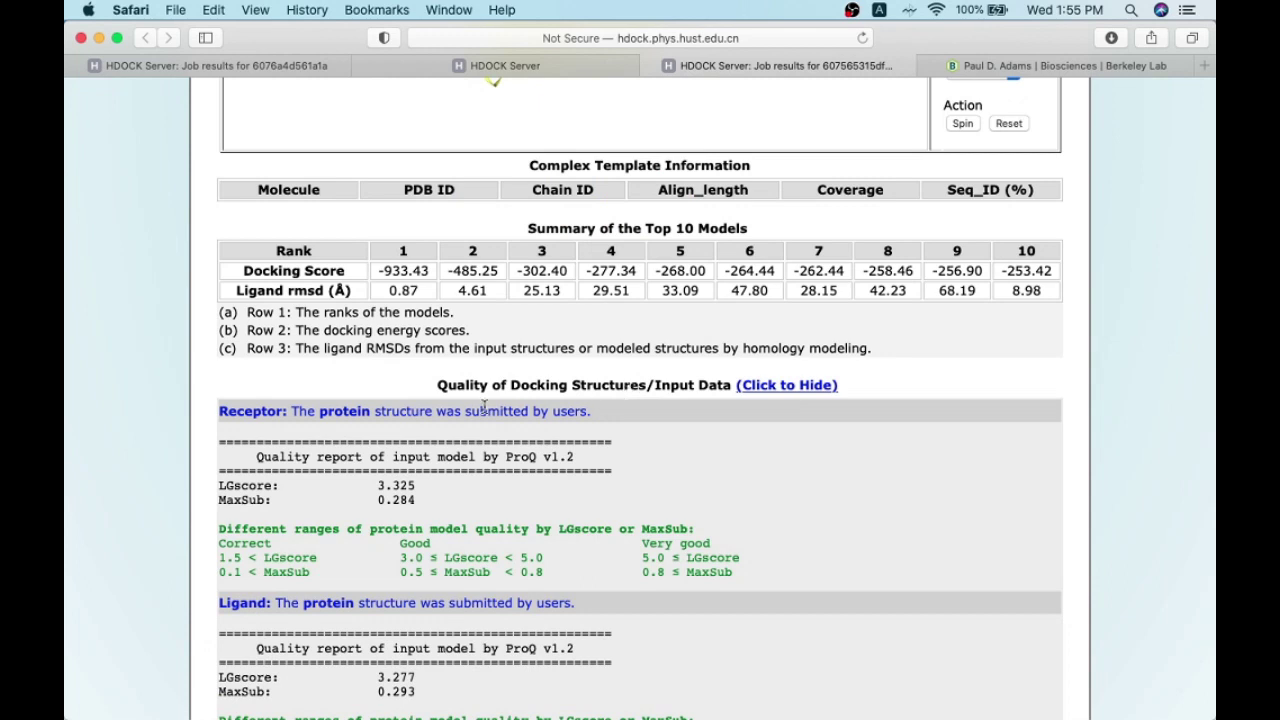
double_click(520, 456)
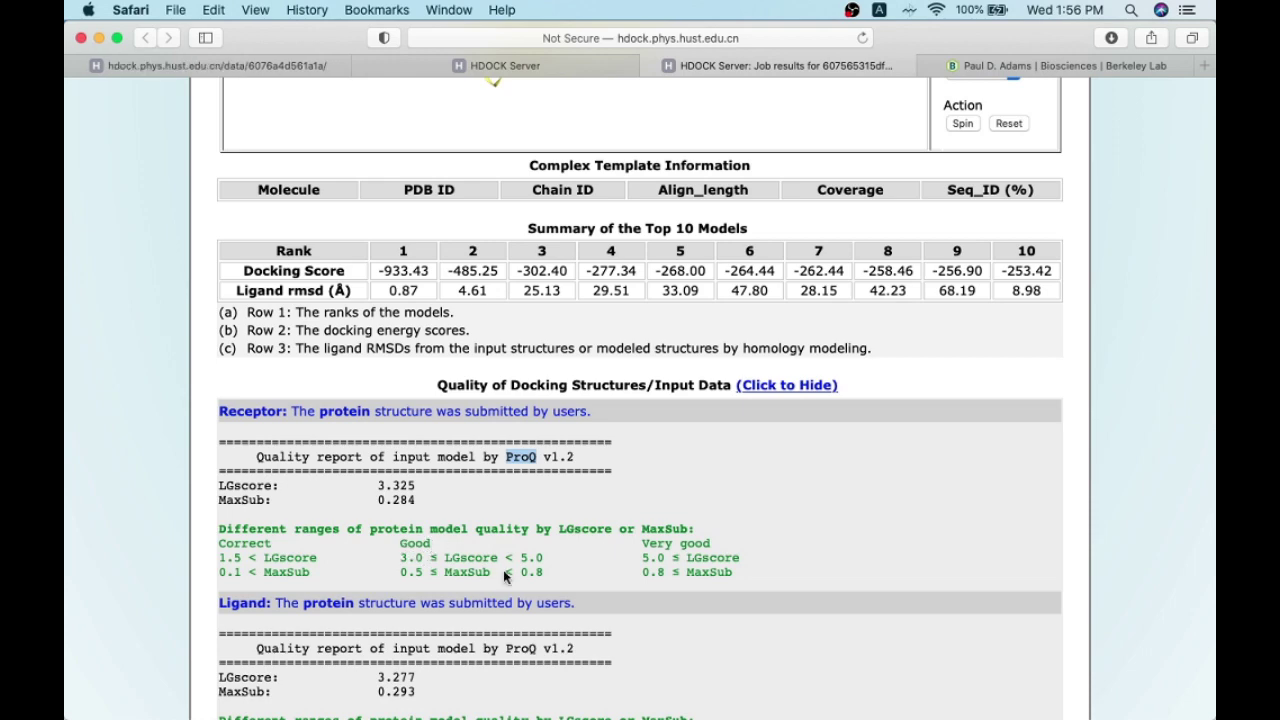
scroll(890, 468, "up", 5)
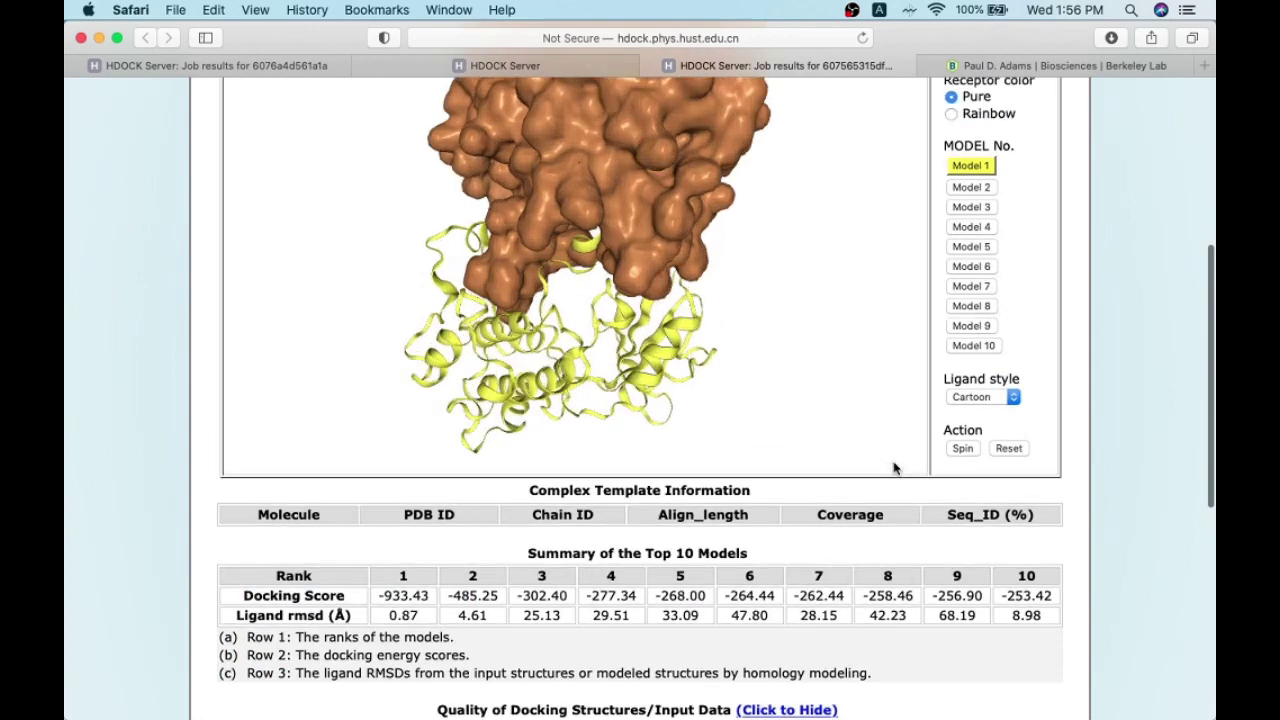
scroll(893, 466, "up", 5)
scroll(1185, 307, "down", 1)
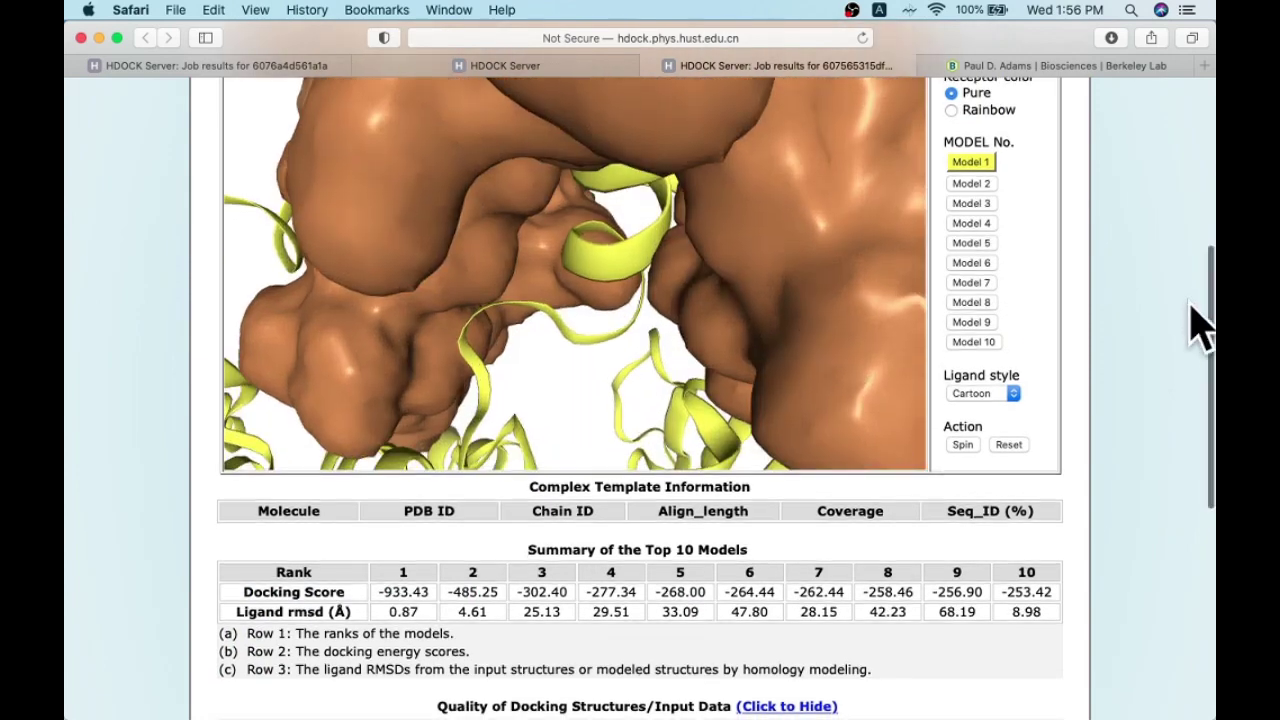
scroll(1177, 316, "down", 1)
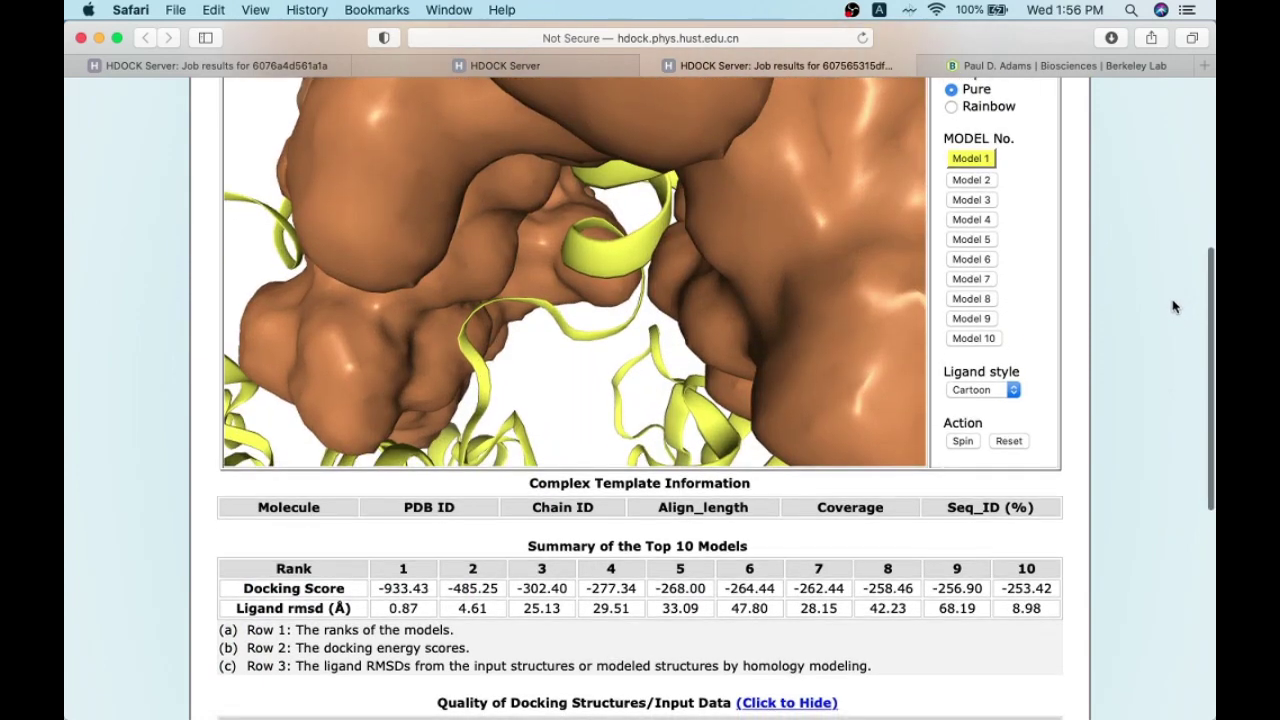
scroll(1174, 307, "down", 4)
scroll(1155, 282, "up", 10)
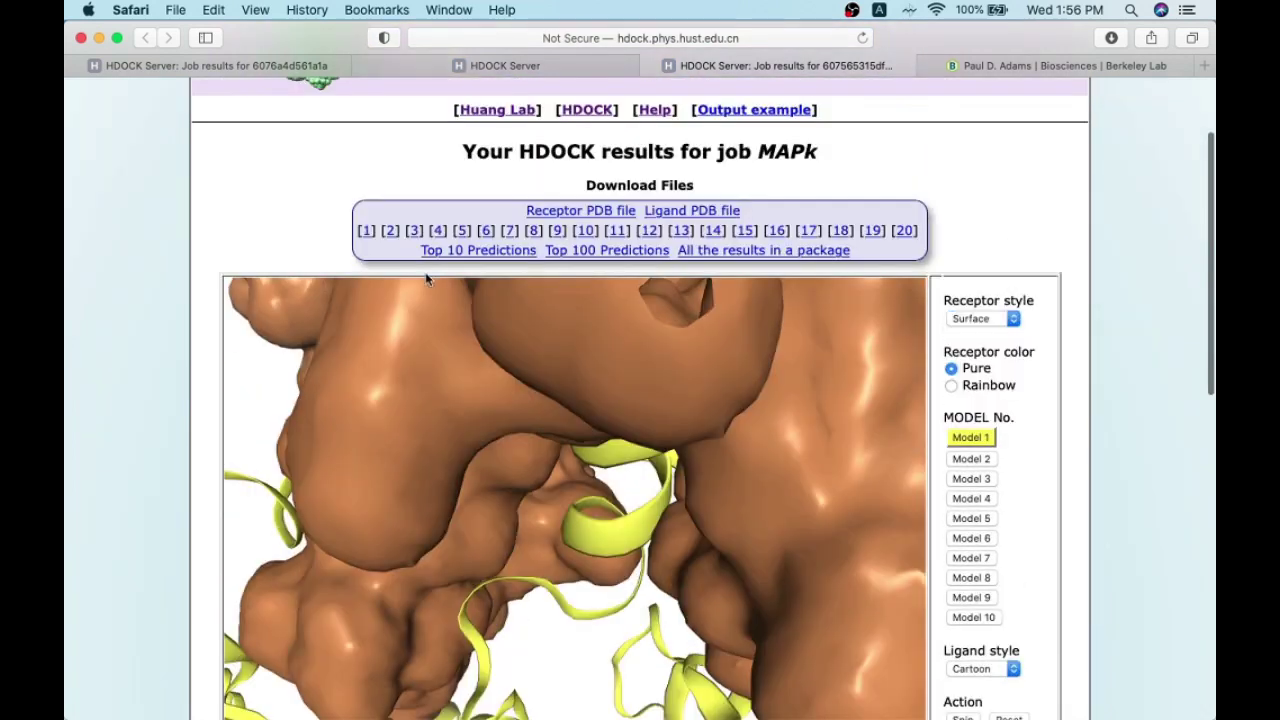
Step: Inspect how the Model 1 ligand fits against the receptor surface from several angles
scroll(535, 445, "down", 3)
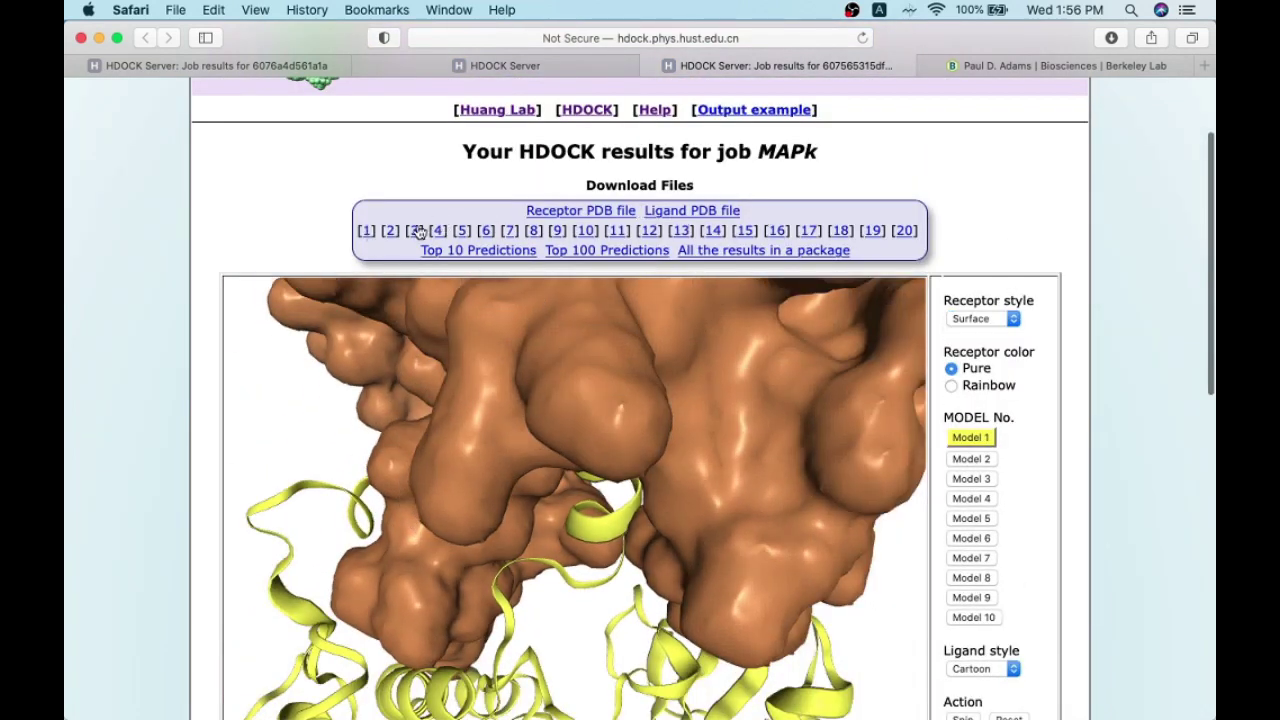
scroll(396, 232, "down", 1)
left_click_drag(666, 426, 662, 505)
scroll(662, 505, "down", 3)
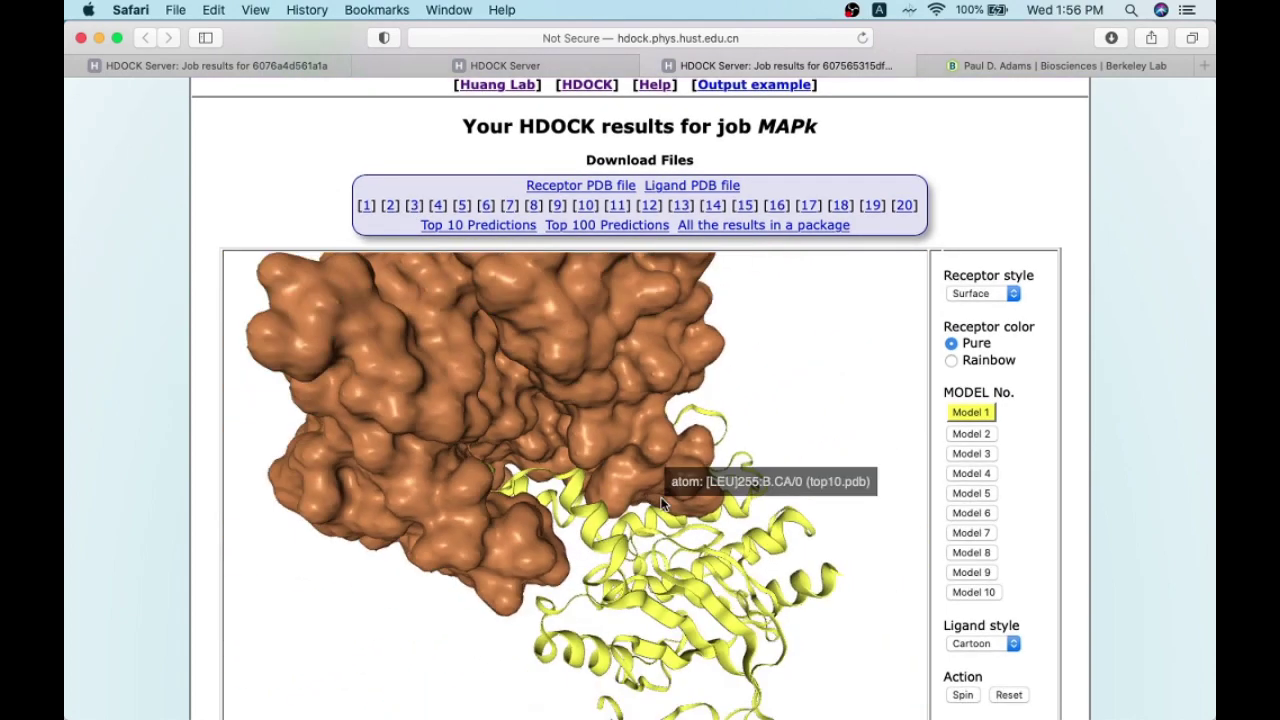
left_click_drag(662, 505, 474, 368)
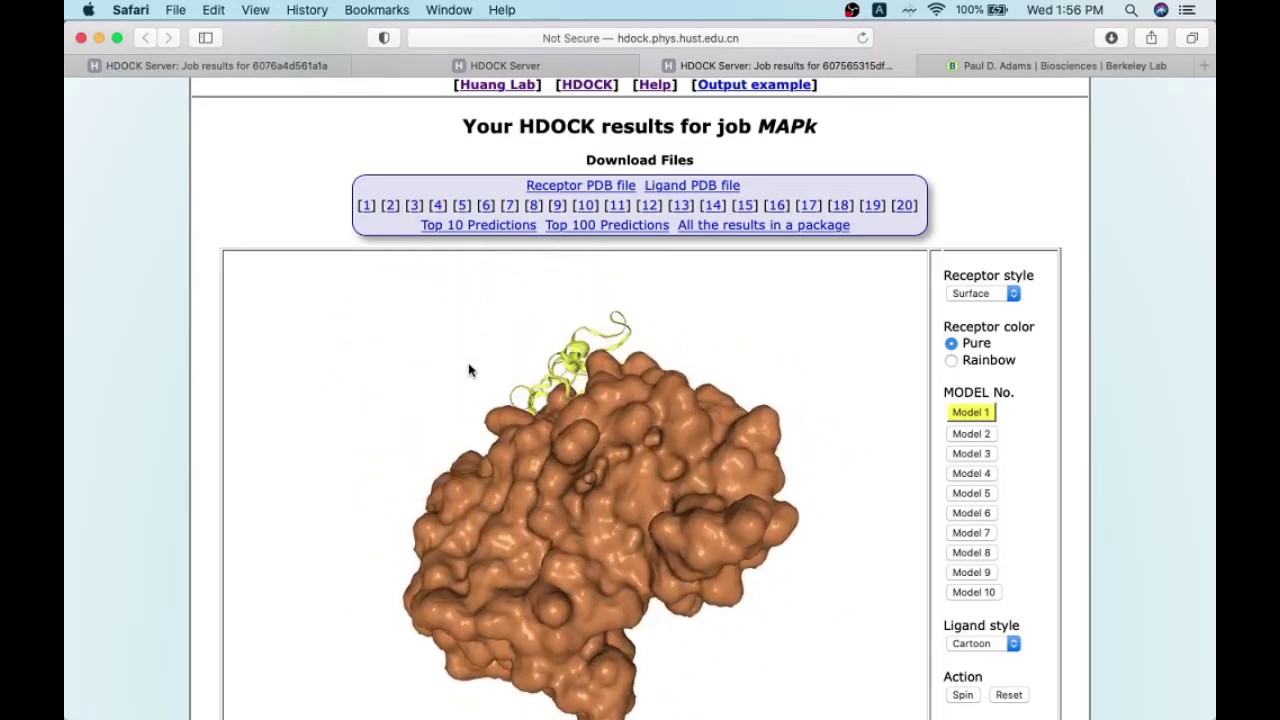
left_click_drag(502, 425, 657, 485)
left_click_drag(580, 337, 534, 344)
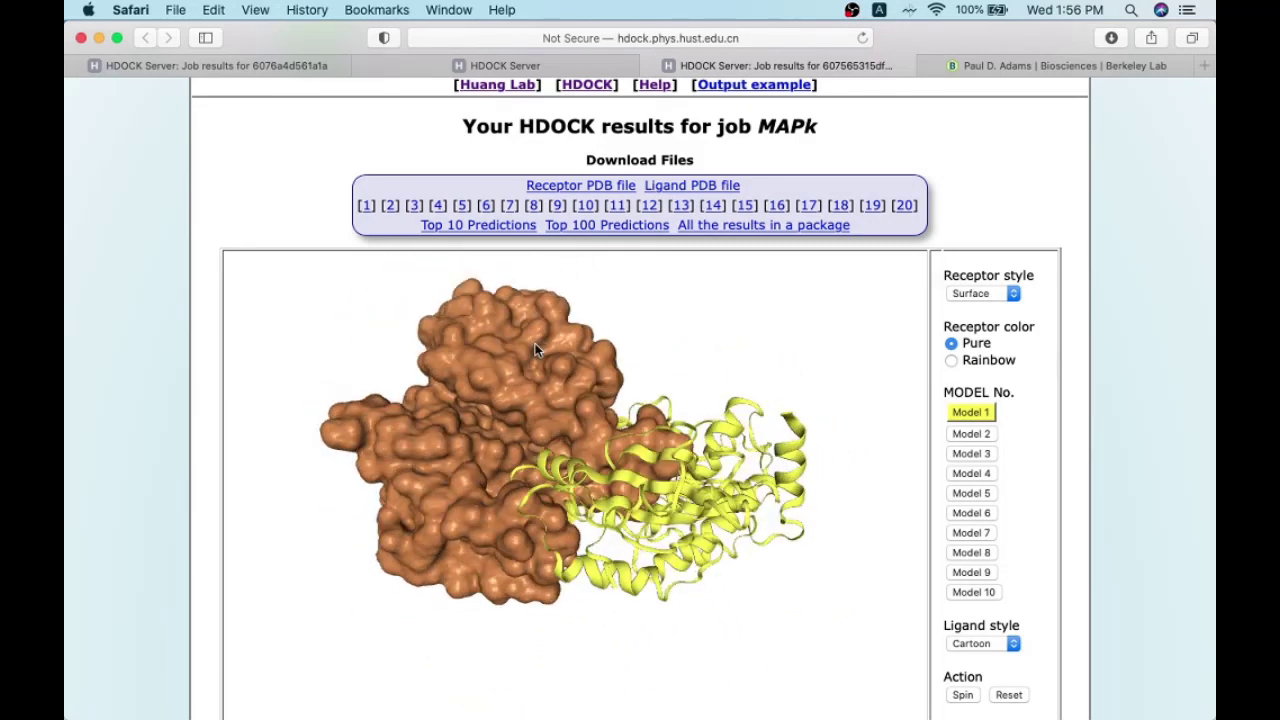
Step: Download the PDB file of predicted model 1 and reveal model_1.pdb in the Finder Downloads folder
left_click(366, 205)
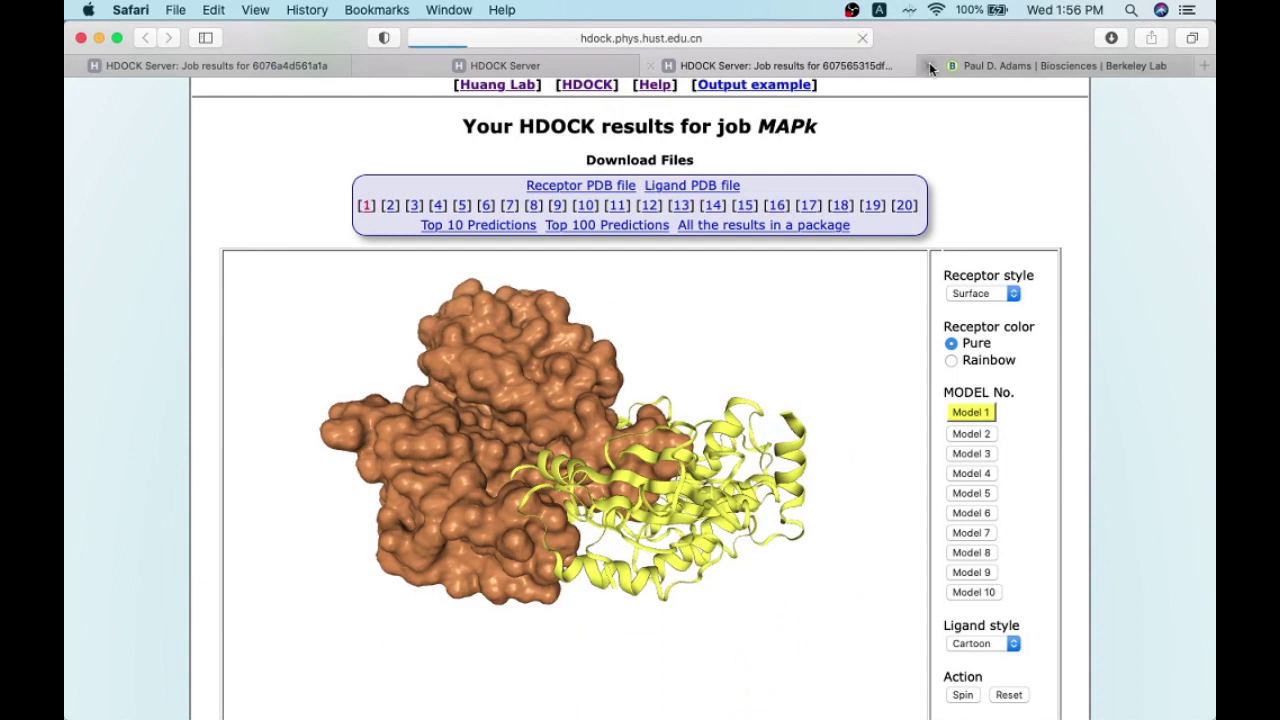
left_click_drag(926, 28, 945, 28)
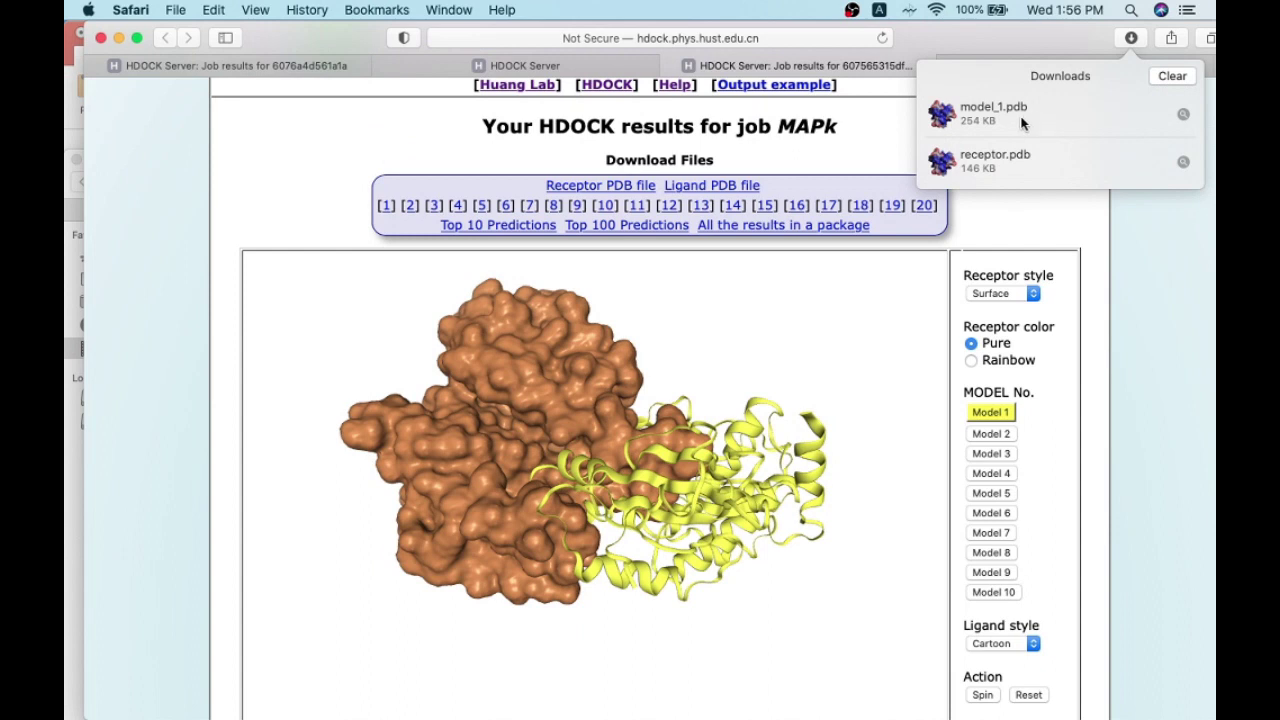
right_click(985, 121)
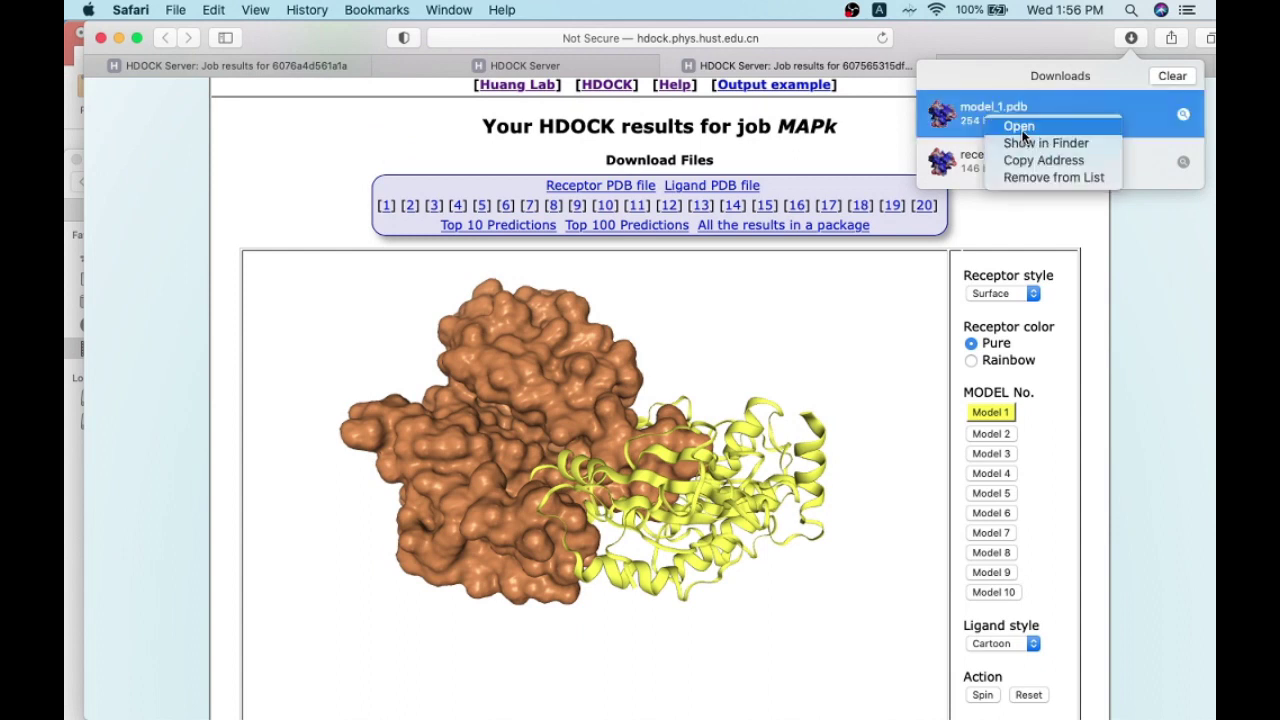
left_click(1027, 143)
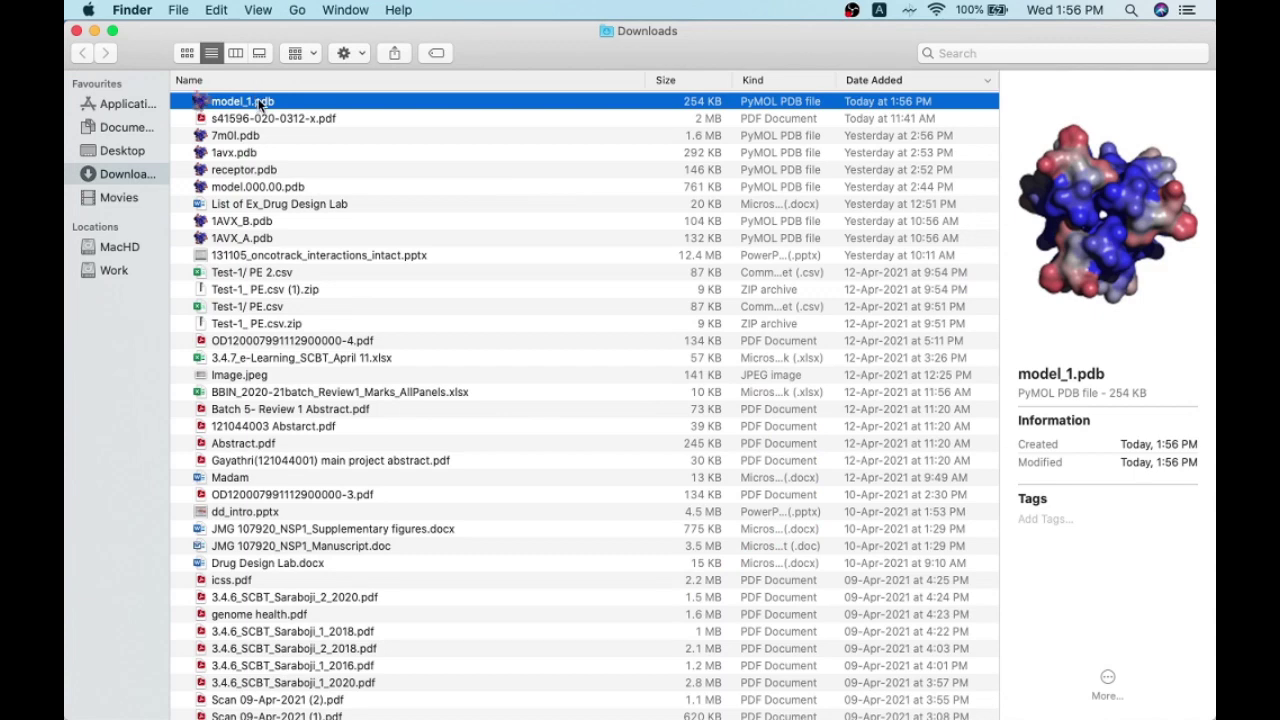
Step: Open model_1.pdb in MacPyMOL and bring the whole docked complex into view
left_click_drag(487, 45, 441, 304)
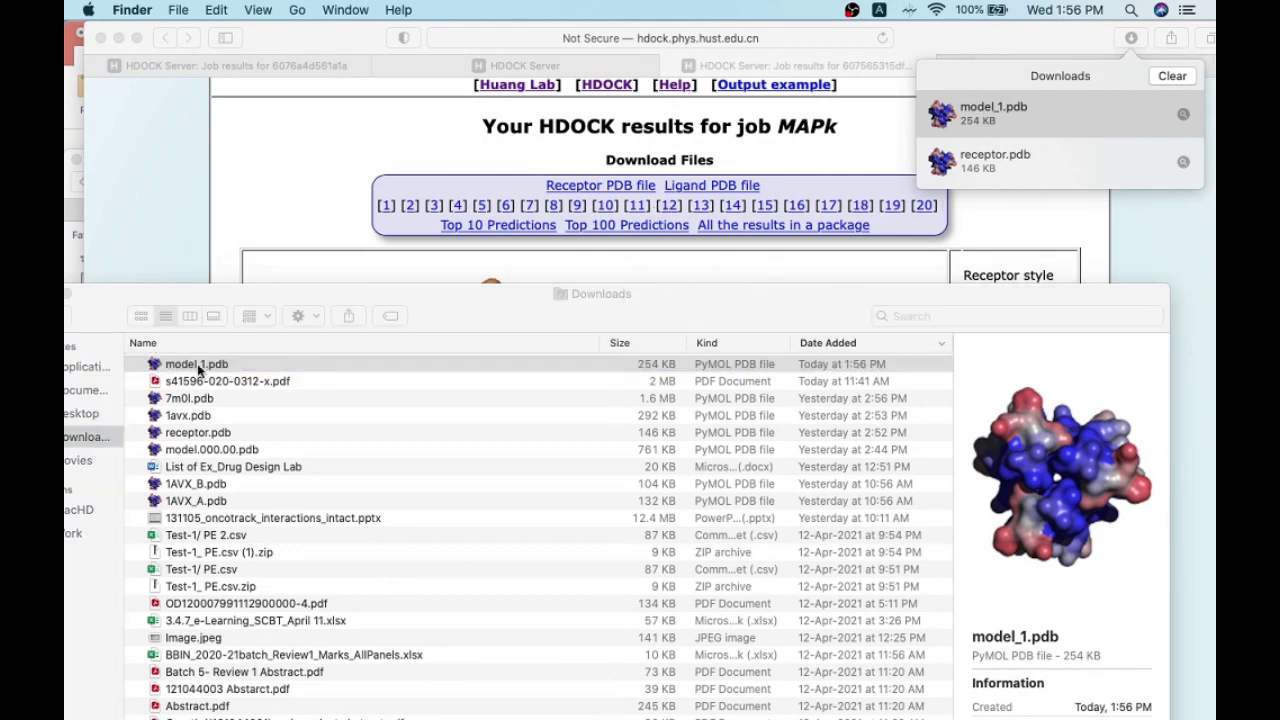
mouse_move(76, 483)
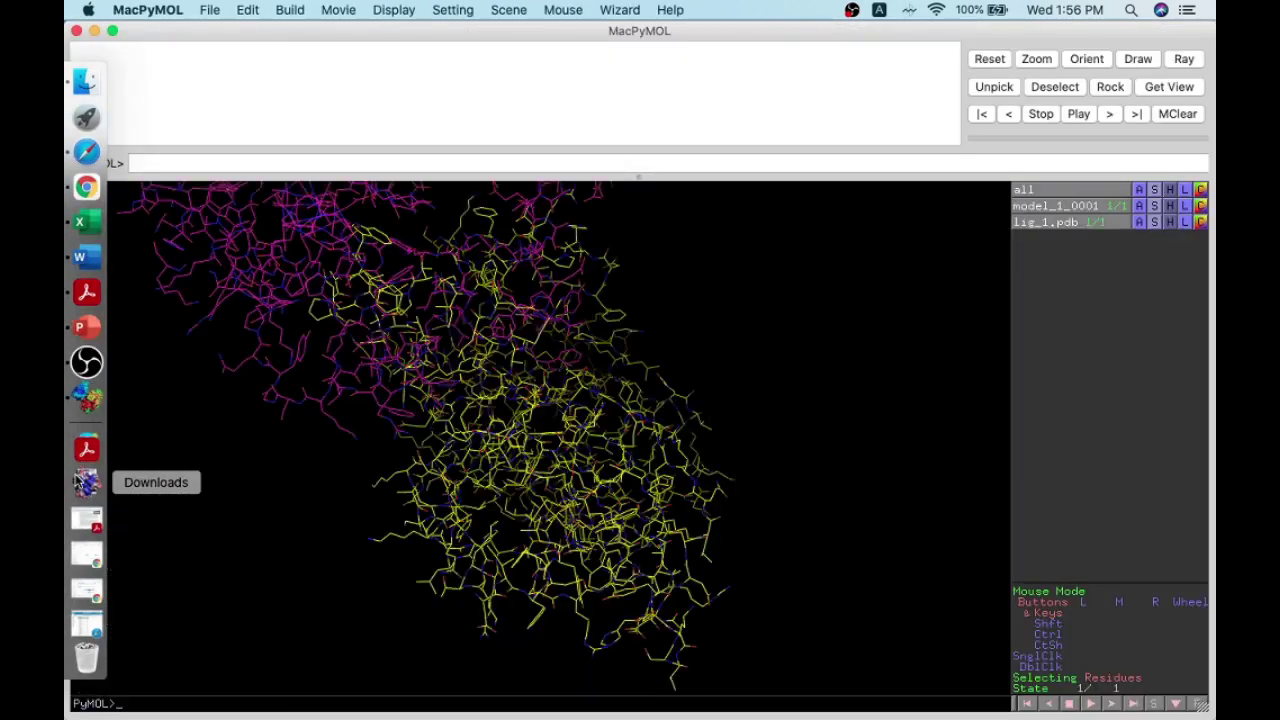
left_click_drag(697, 303, 514, 620)
scroll(522, 332, "down", 5)
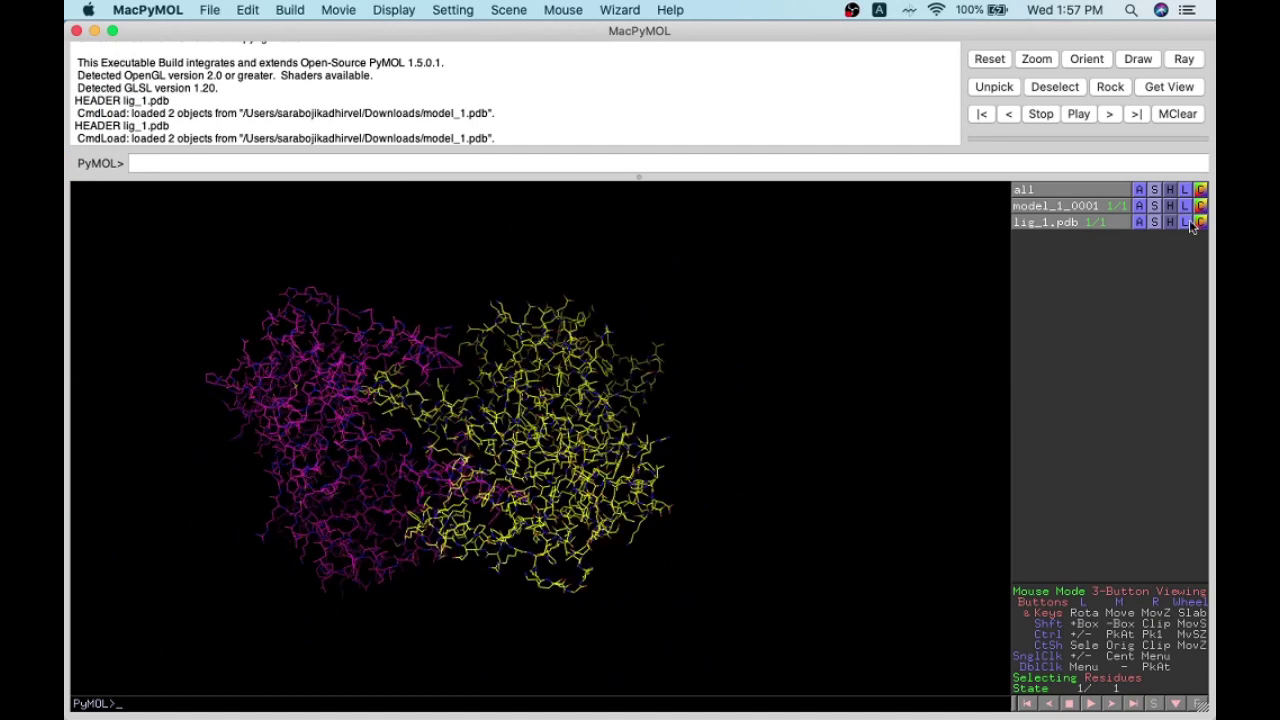
Step: Display all objects as cartoon only and rotate the complex to view the receptor and ligand side by side
left_click(1156, 190)
mouse_move(1152, 212)
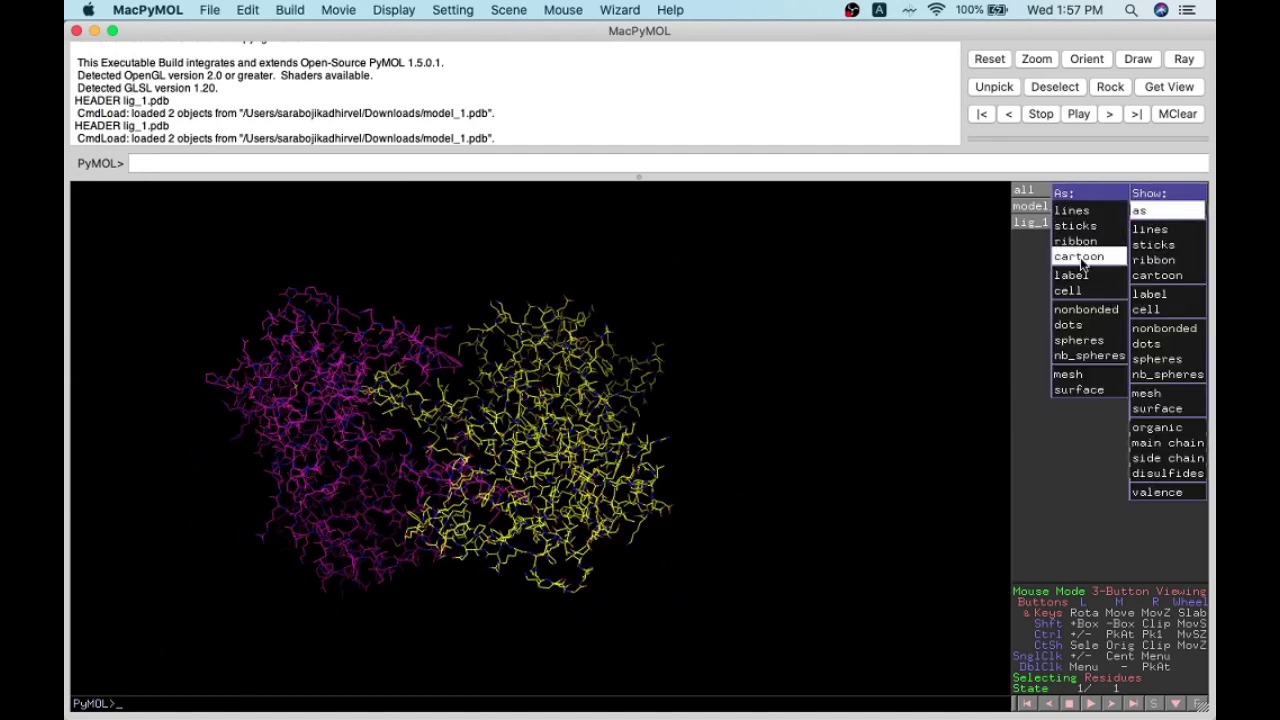
left_click(1080, 258)
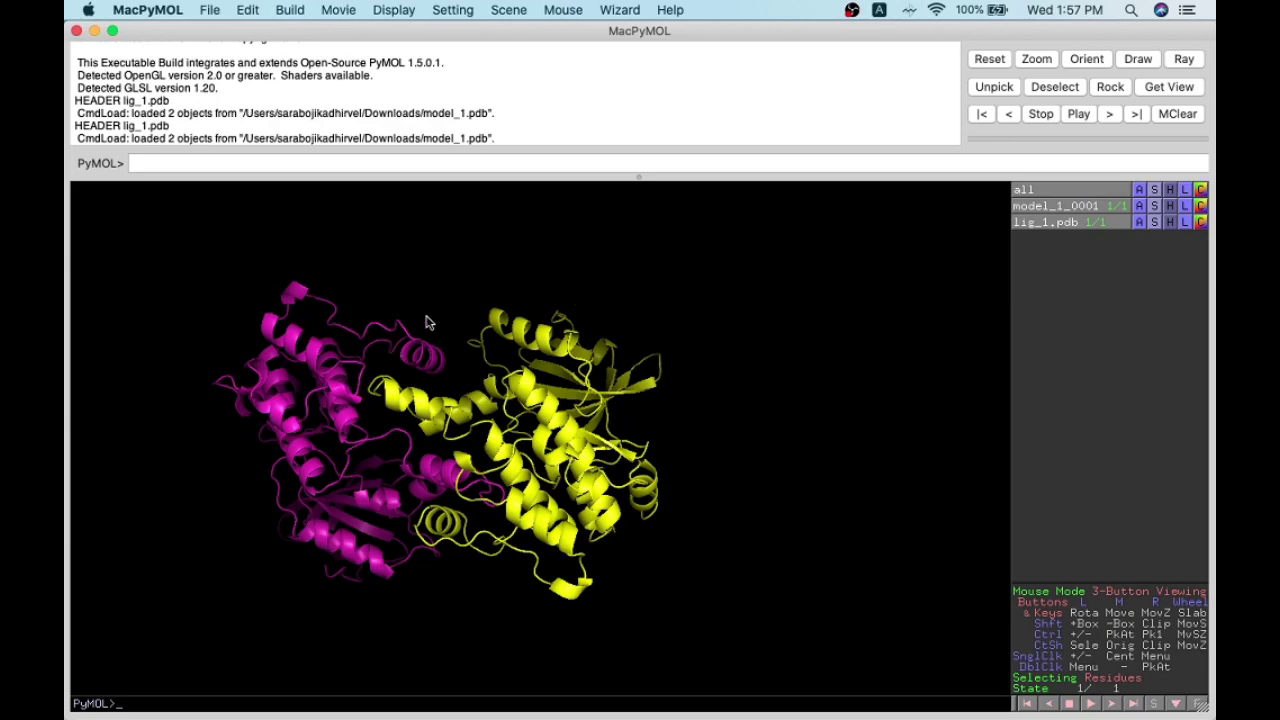
left_click_drag(497, 360, 461, 527)
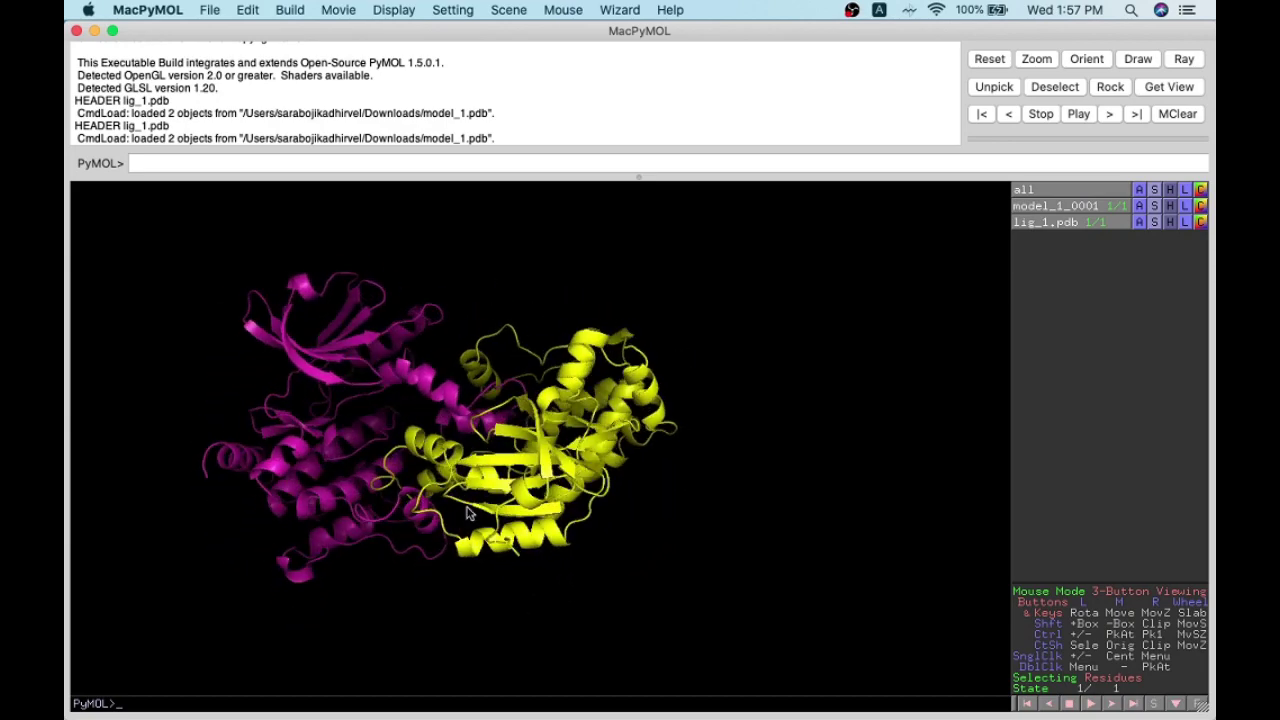
left_click_drag(535, 326, 597, 319)
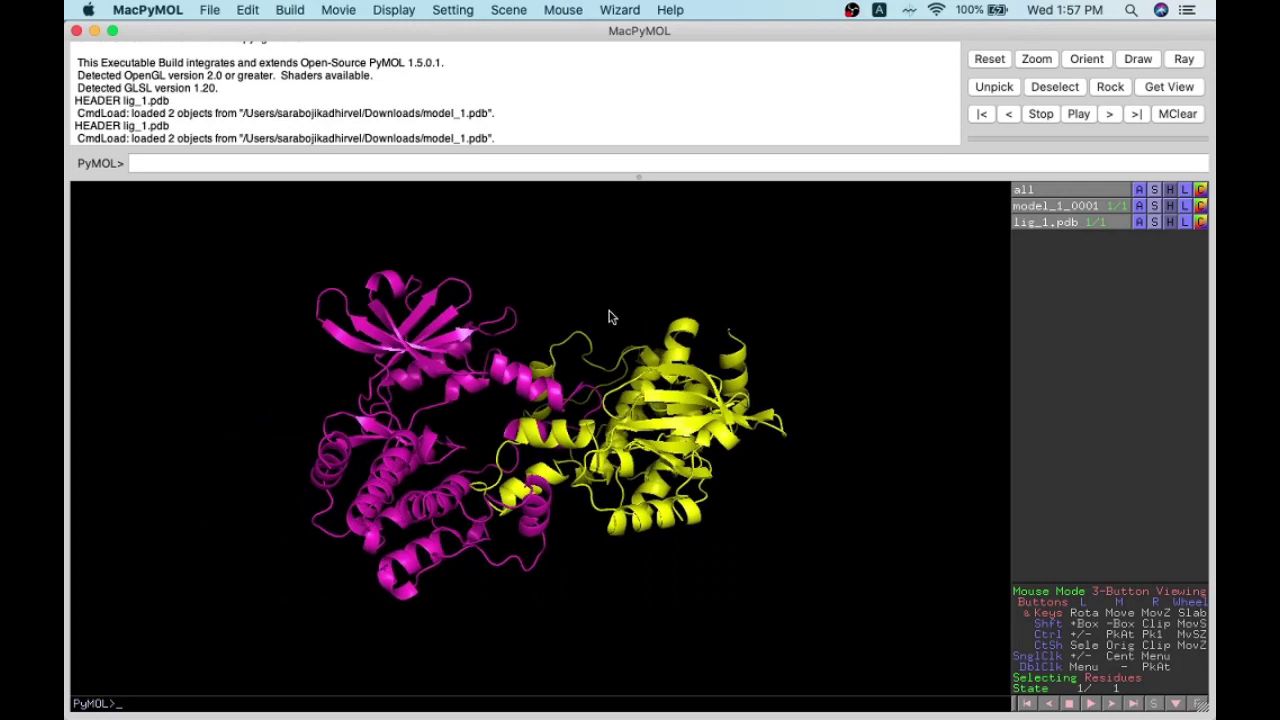
left_click_drag(817, 283, 820, 354)
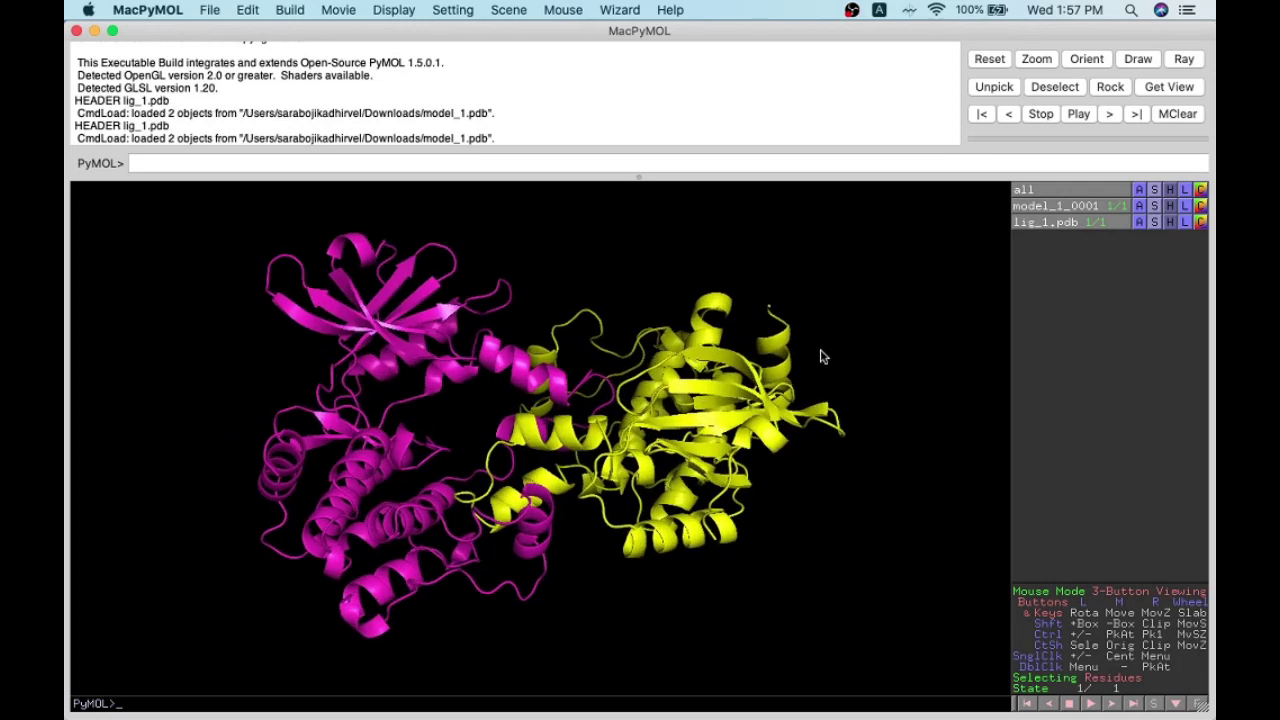
Step: Add the lines representation to all objects and examine the residues at the receptor-ligand interface close up
left_click(1154, 190)
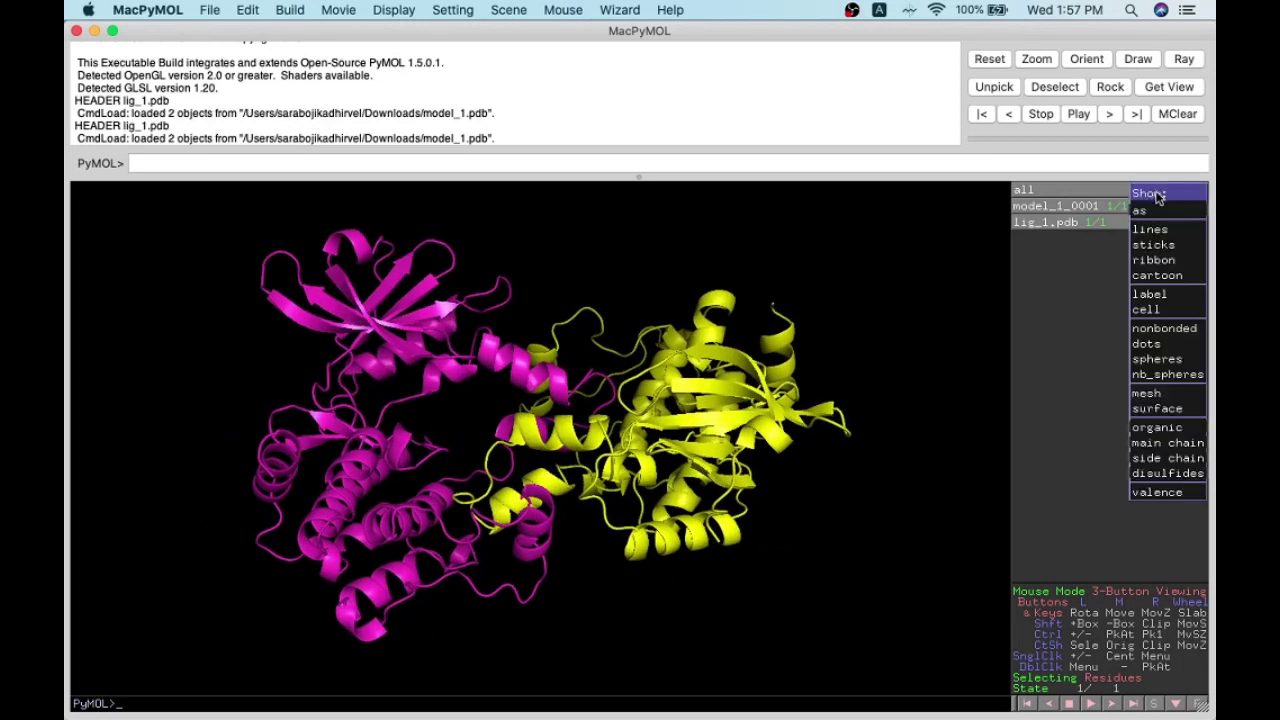
left_click(1155, 232)
left_click_drag(537, 353, 474, 461)
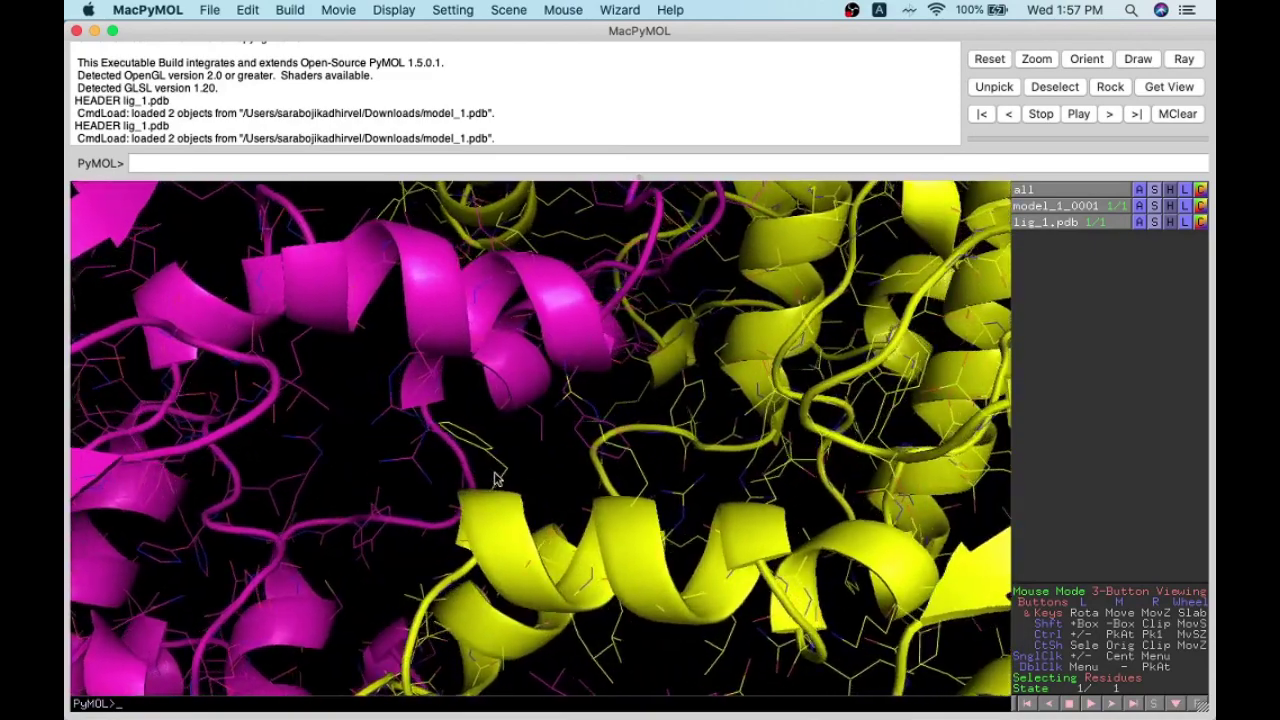
left_click_drag(573, 482, 566, 357)
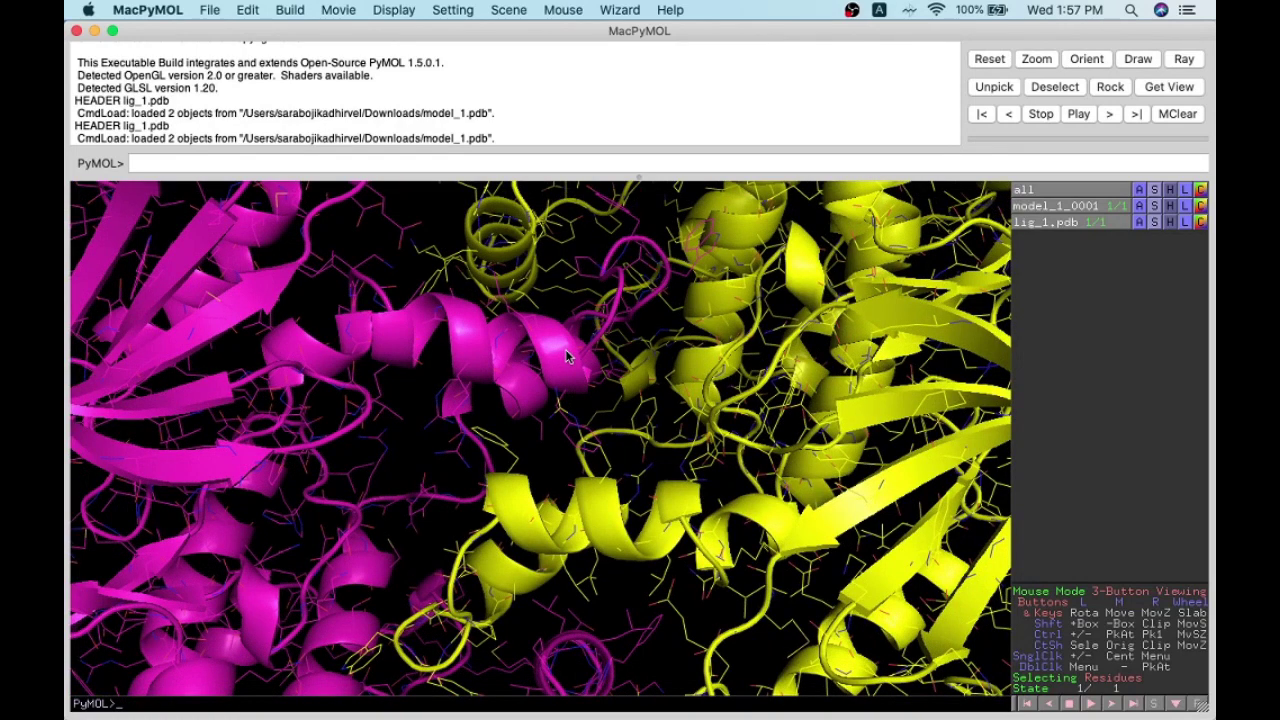
left_click_drag(567, 435, 569, 388)
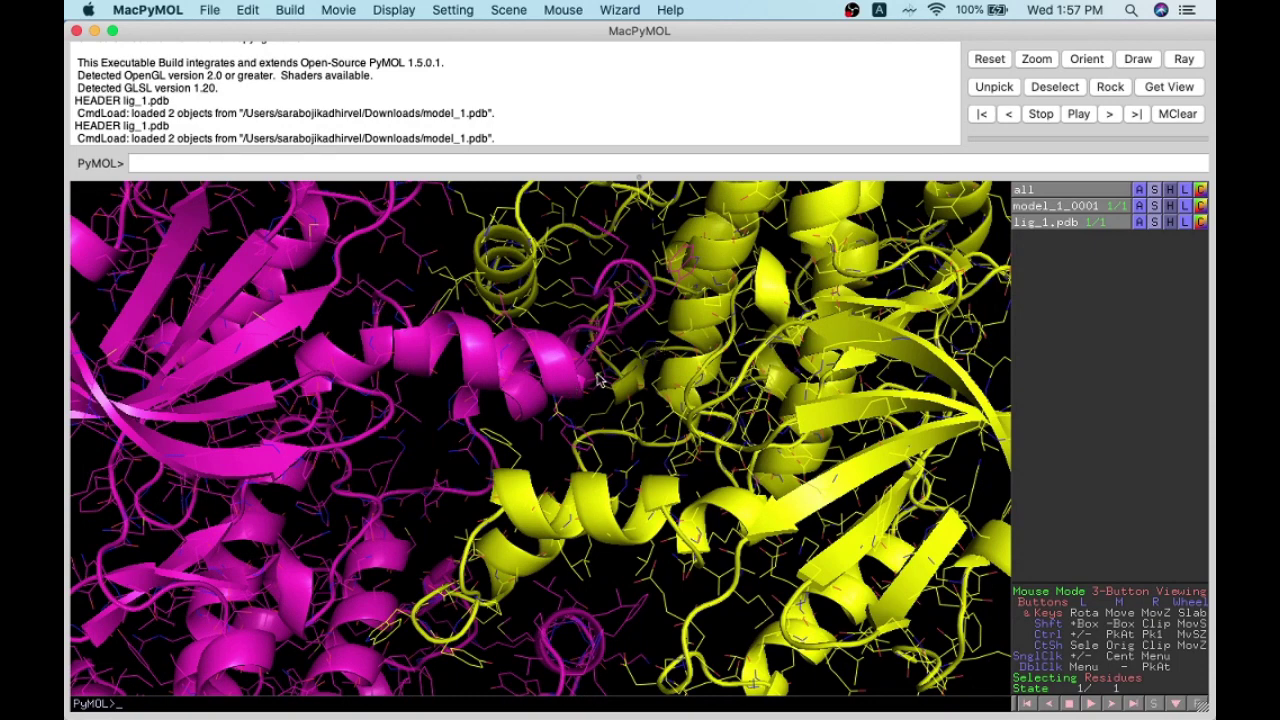
left_click_drag(578, 417, 568, 345)
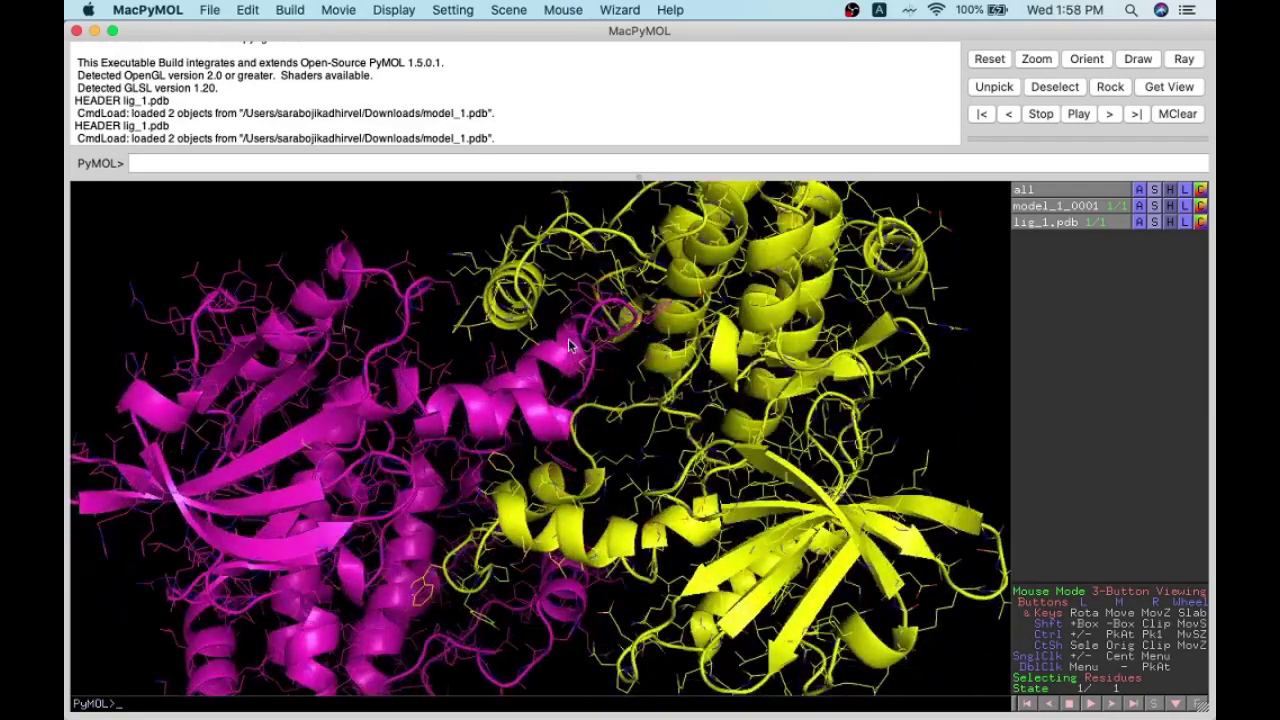
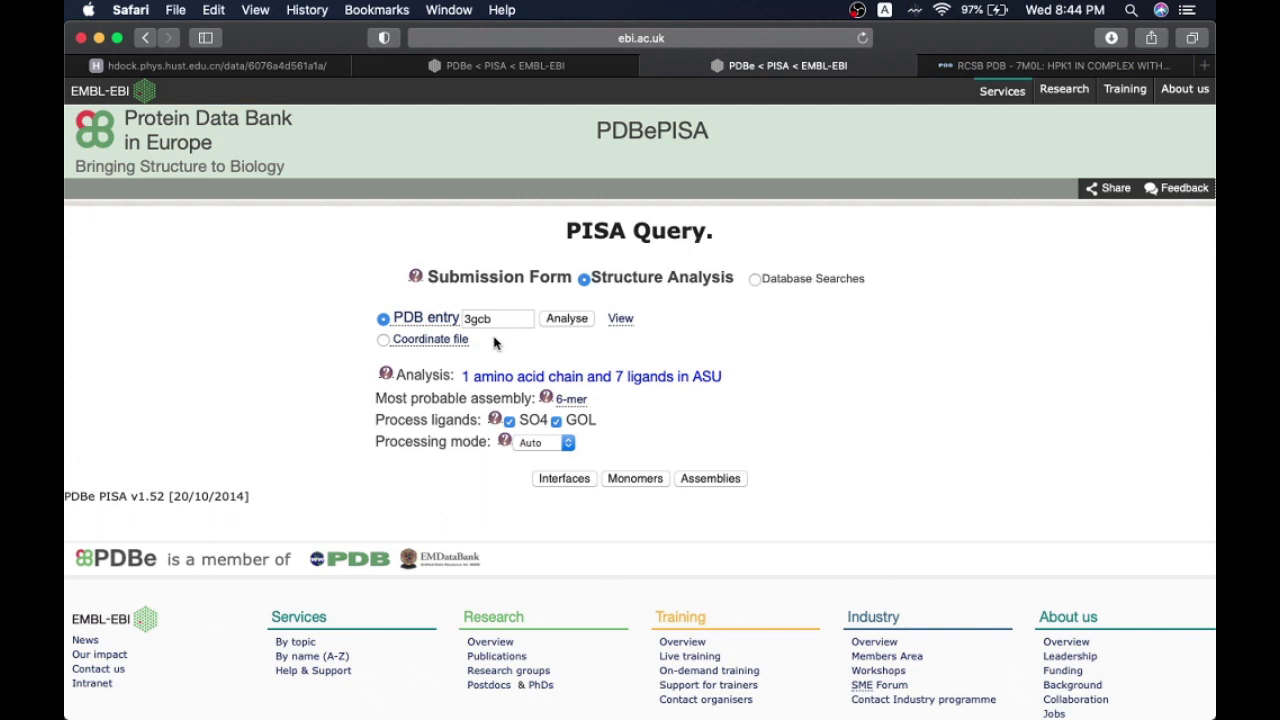
Step: Analyse PDB entry 7M0L in the PDBePISA query form, check its RCSB summary page, and list its interfaces
double_click(497, 322)
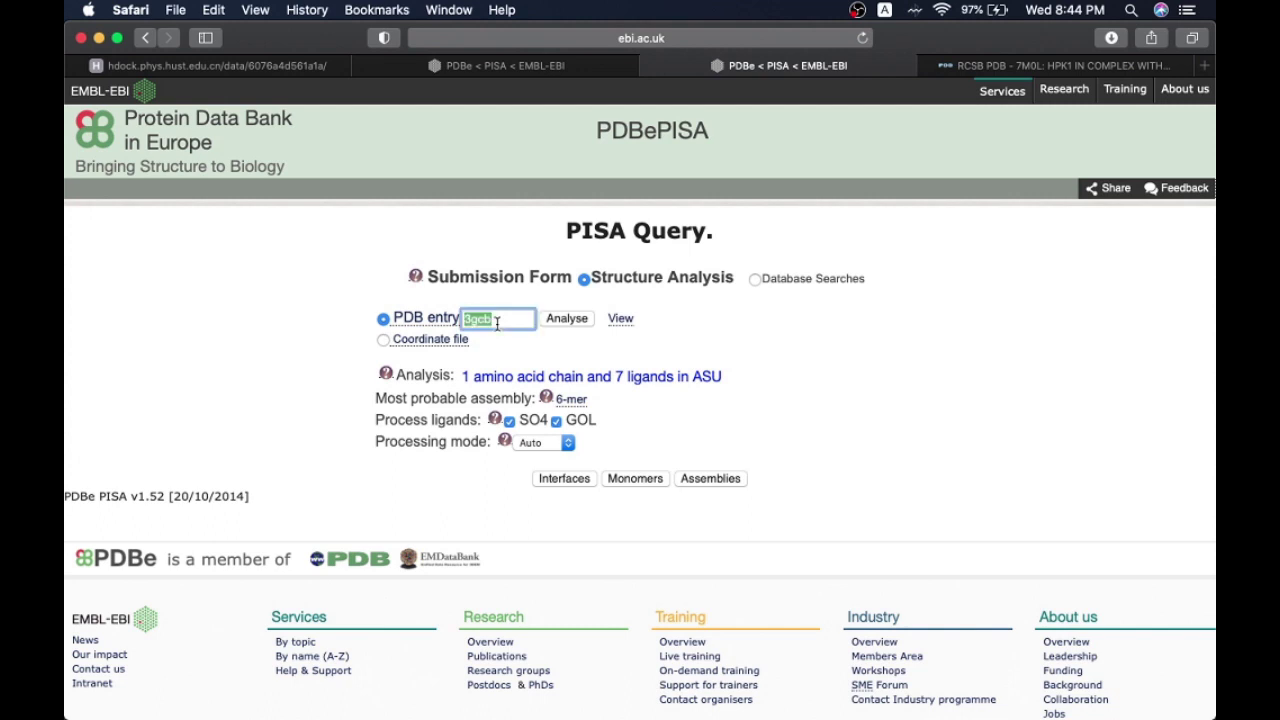
type("7M0L")
key("Return")
left_click(1000, 65)
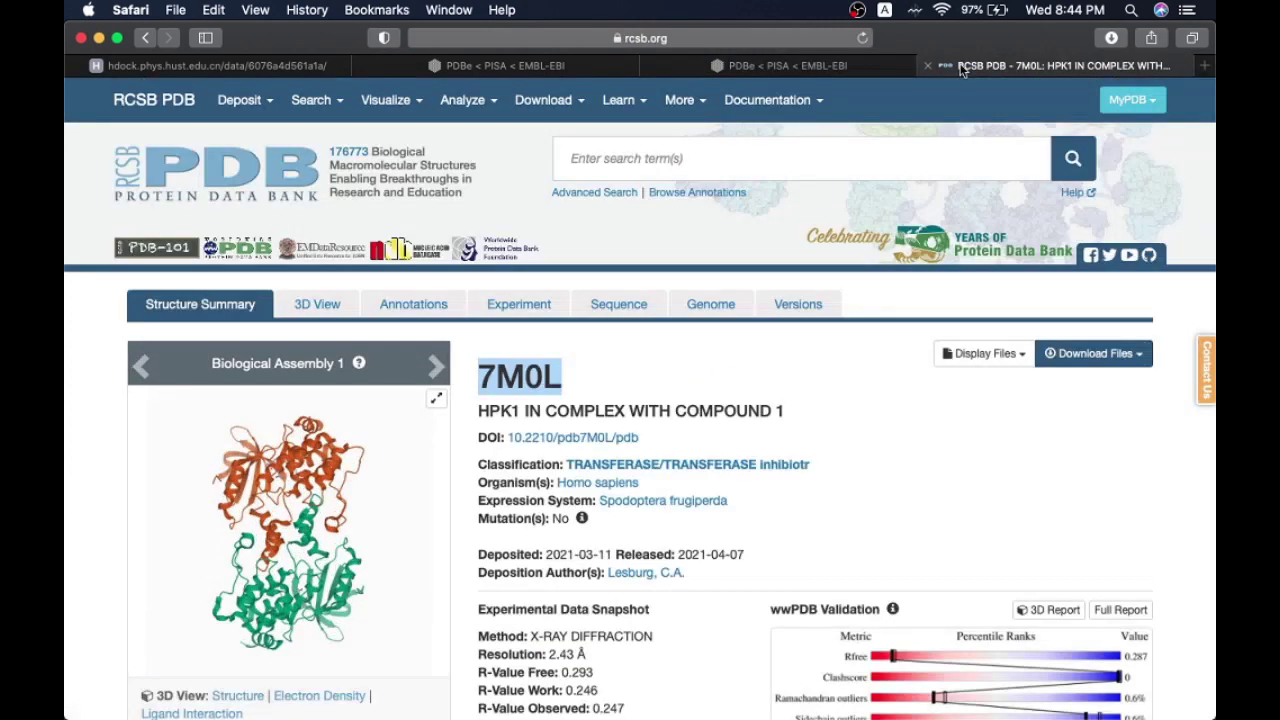
scroll(715, 345, "down", 5)
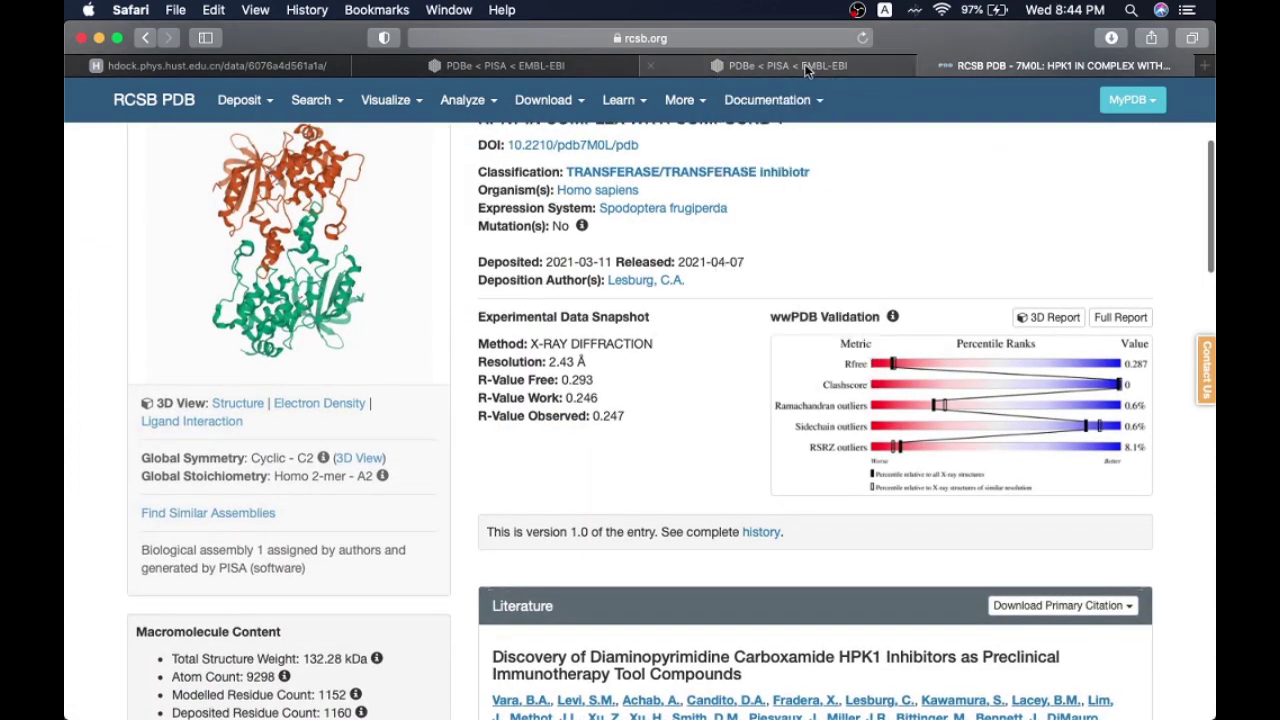
left_click(650, 65)
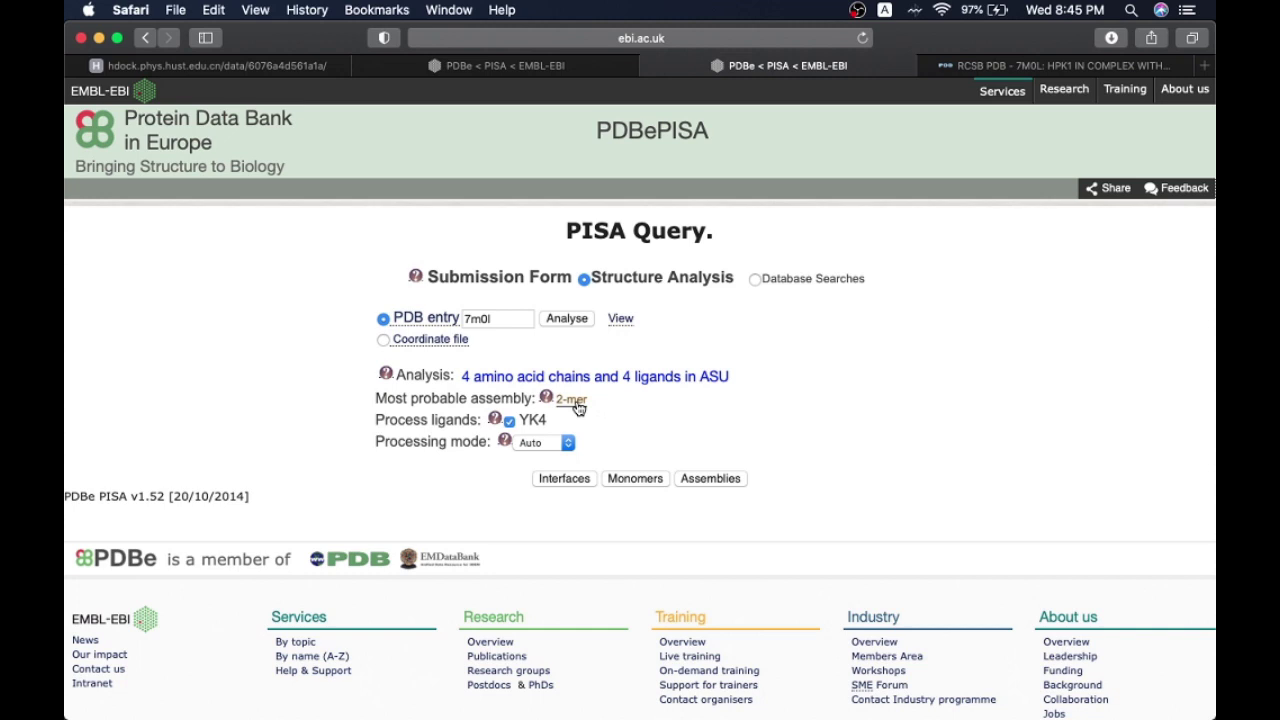
left_click(583, 485)
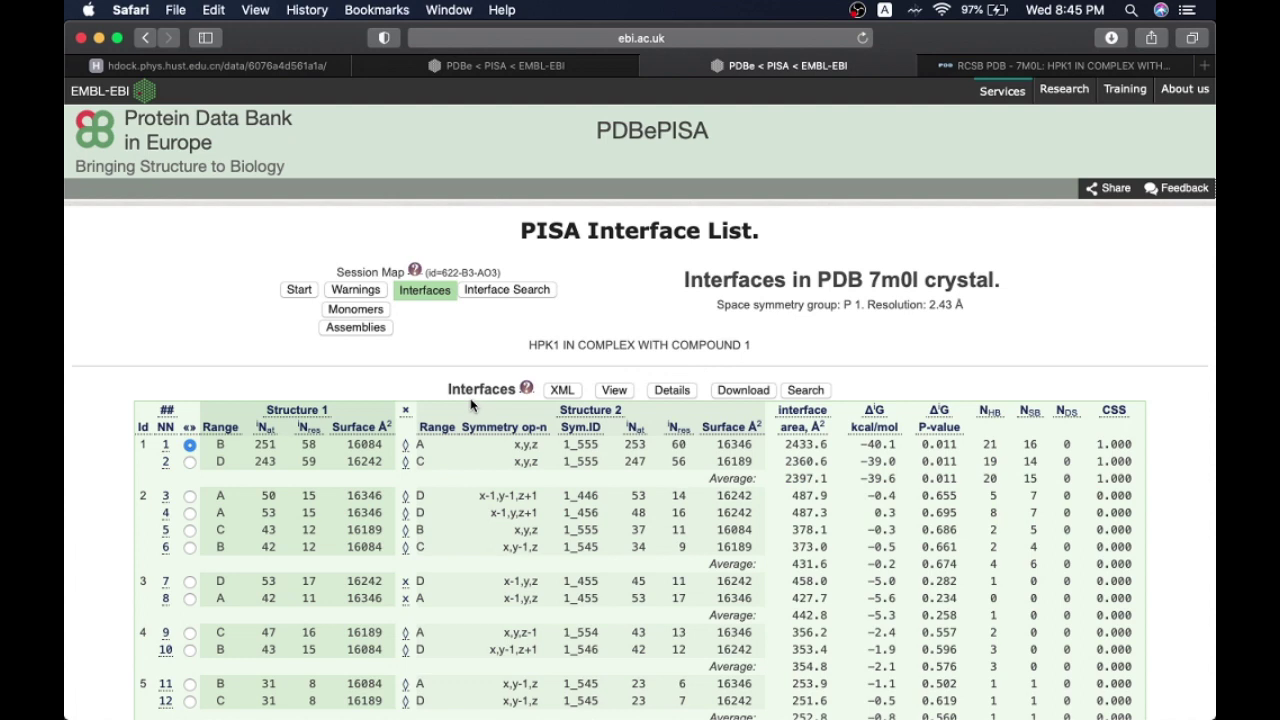
Step: Examine the first interface in the PISA list, comparing interfacing atoms and residues of chains B and A
scroll(444, 453, "down", 1)
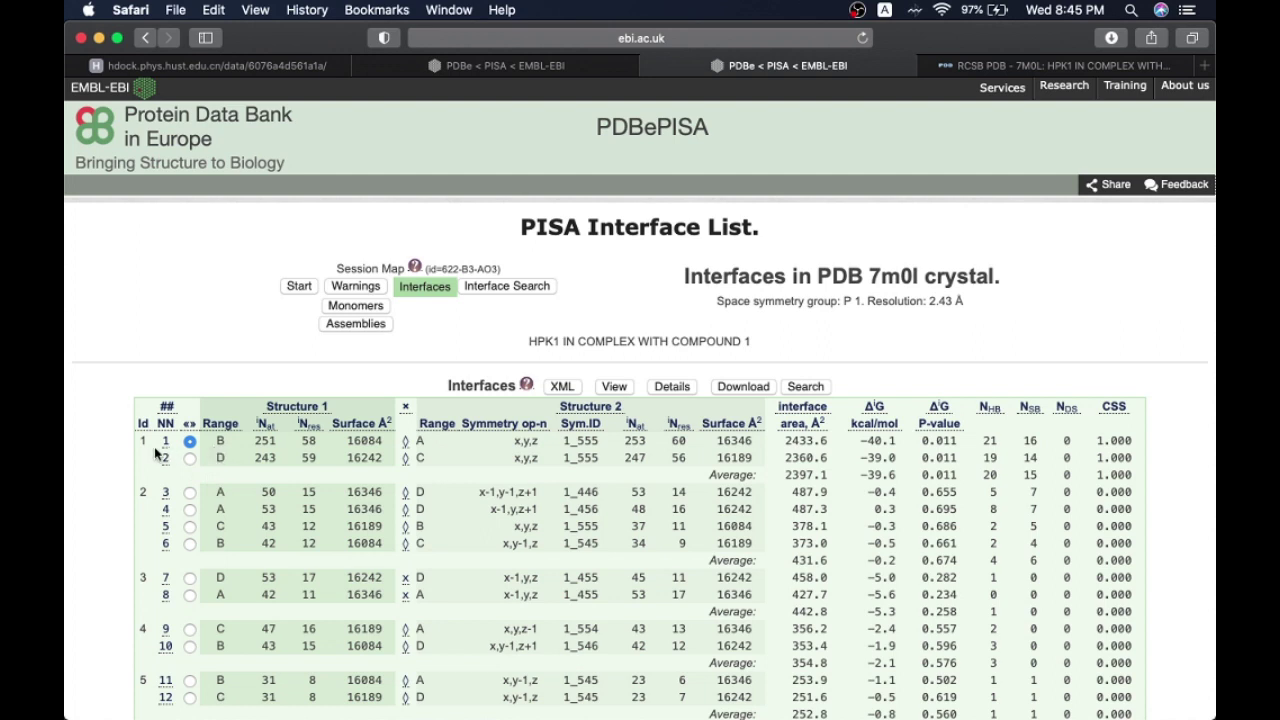
left_click_drag(428, 441, 397, 456)
left_click(217, 450)
left_click_drag(599, 228, 704, 226)
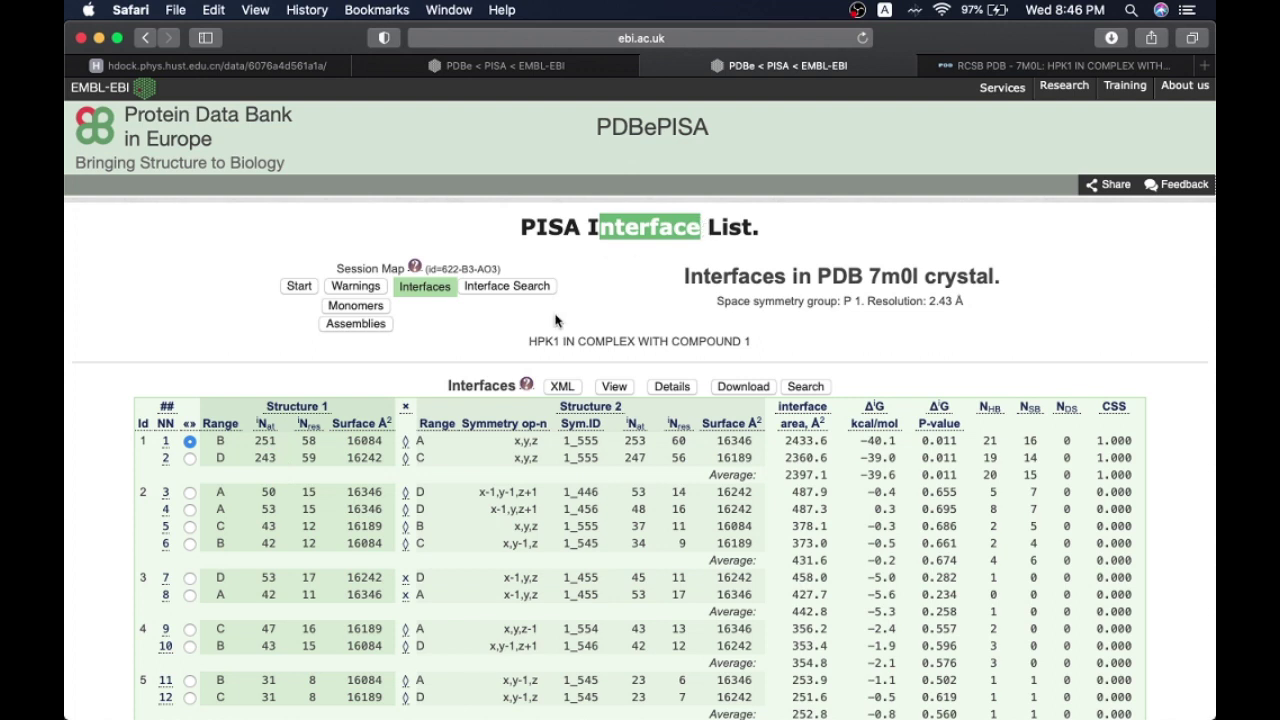
double_click(265, 441)
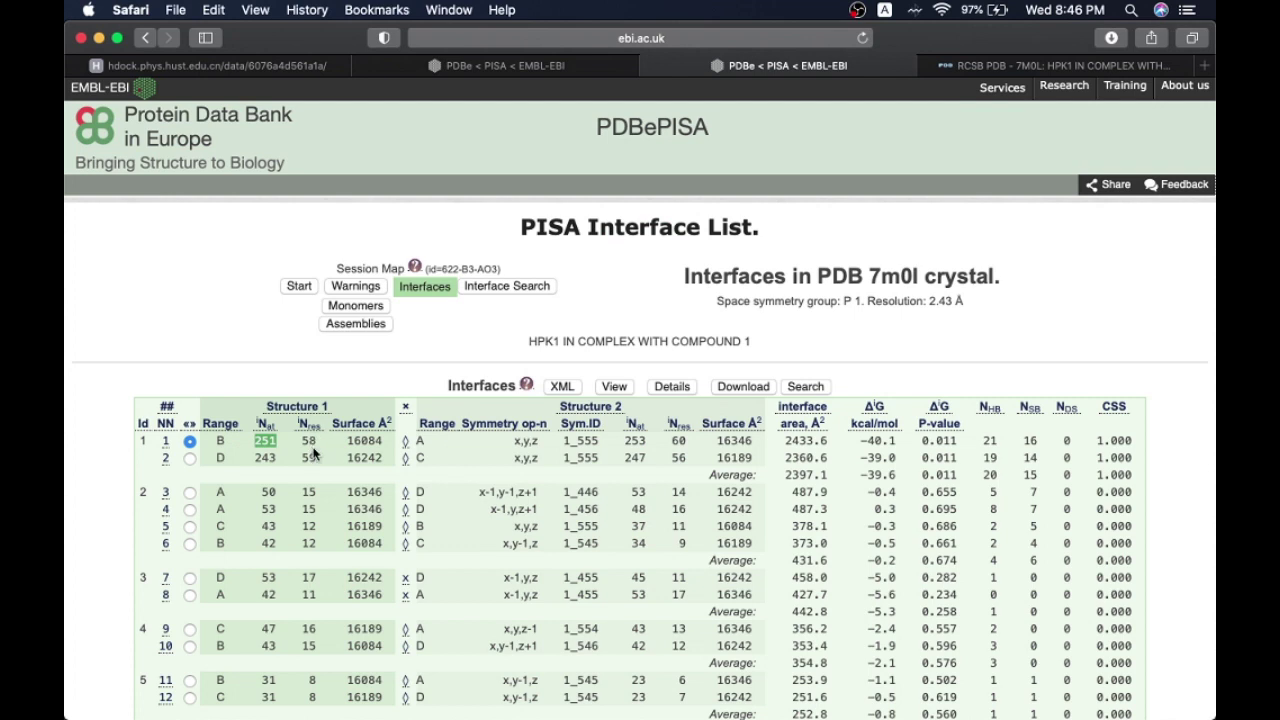
double_click(309, 442)
left_click_drag(449, 436, 656, 437)
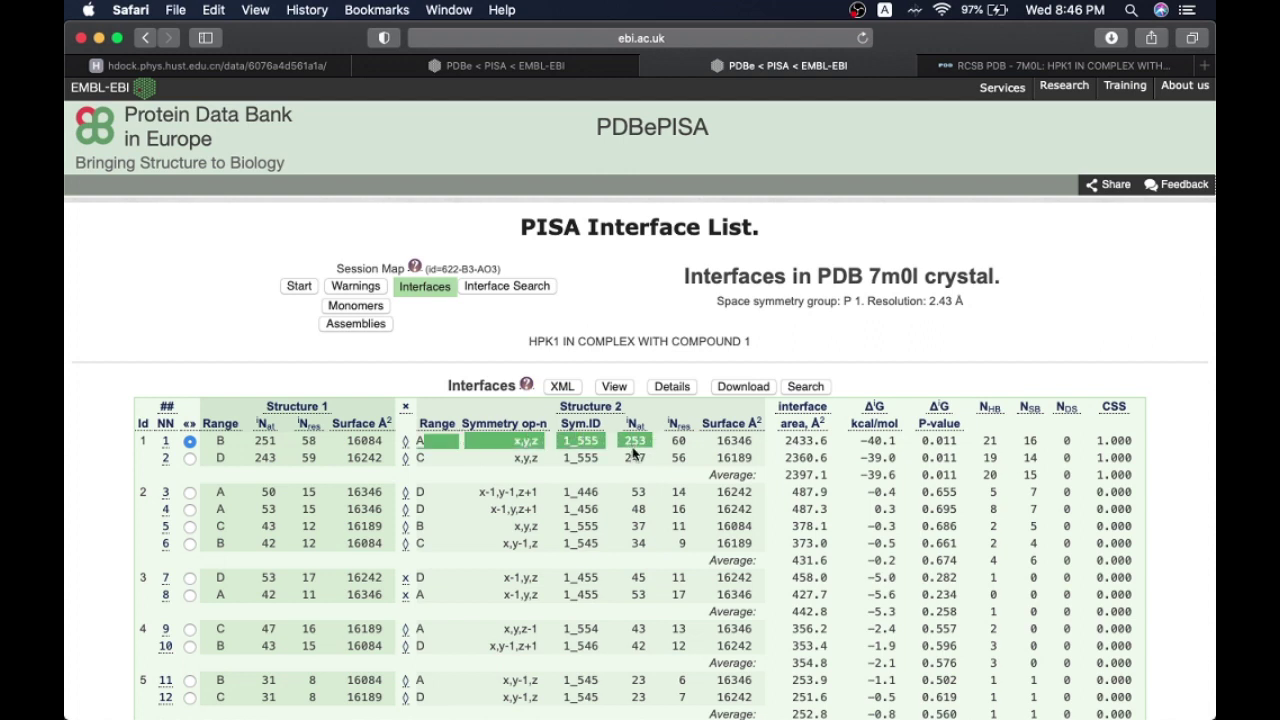
Step: Compare the full rows of interfaces 1 and 2 with the second group, interfaces 3 to 6
left_click(612, 451)
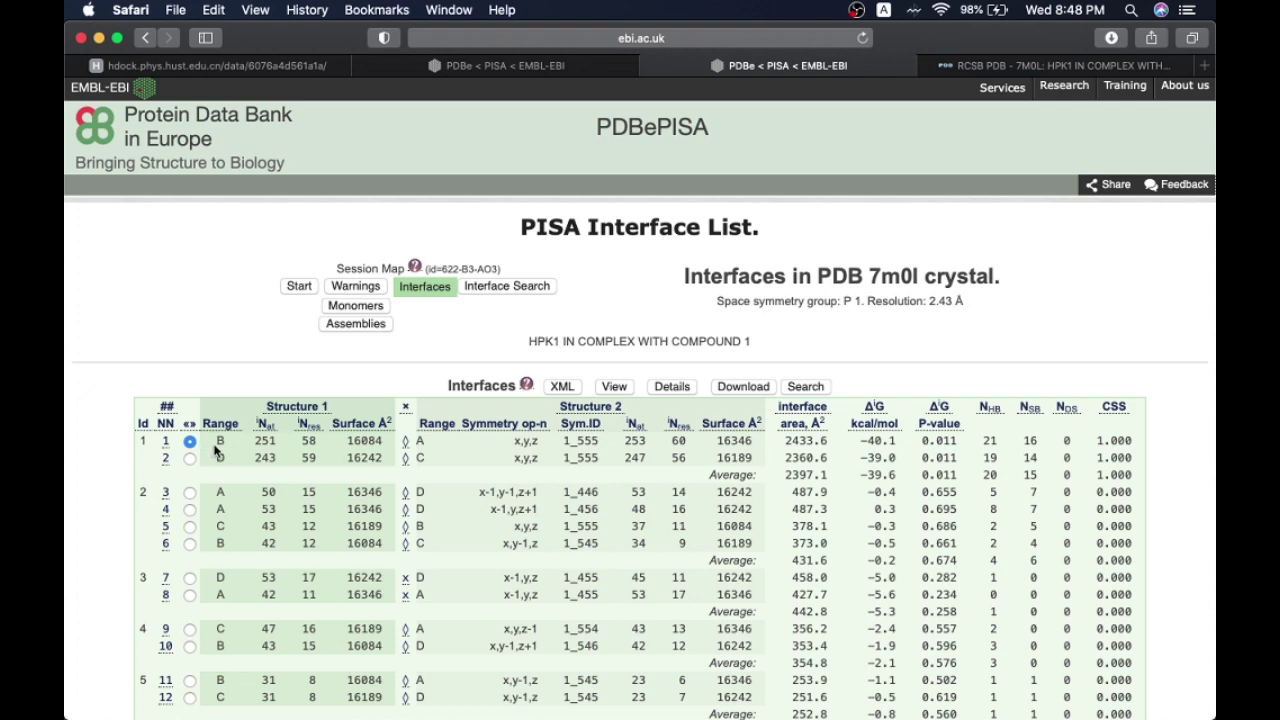
left_click_drag(219, 443, 1135, 455)
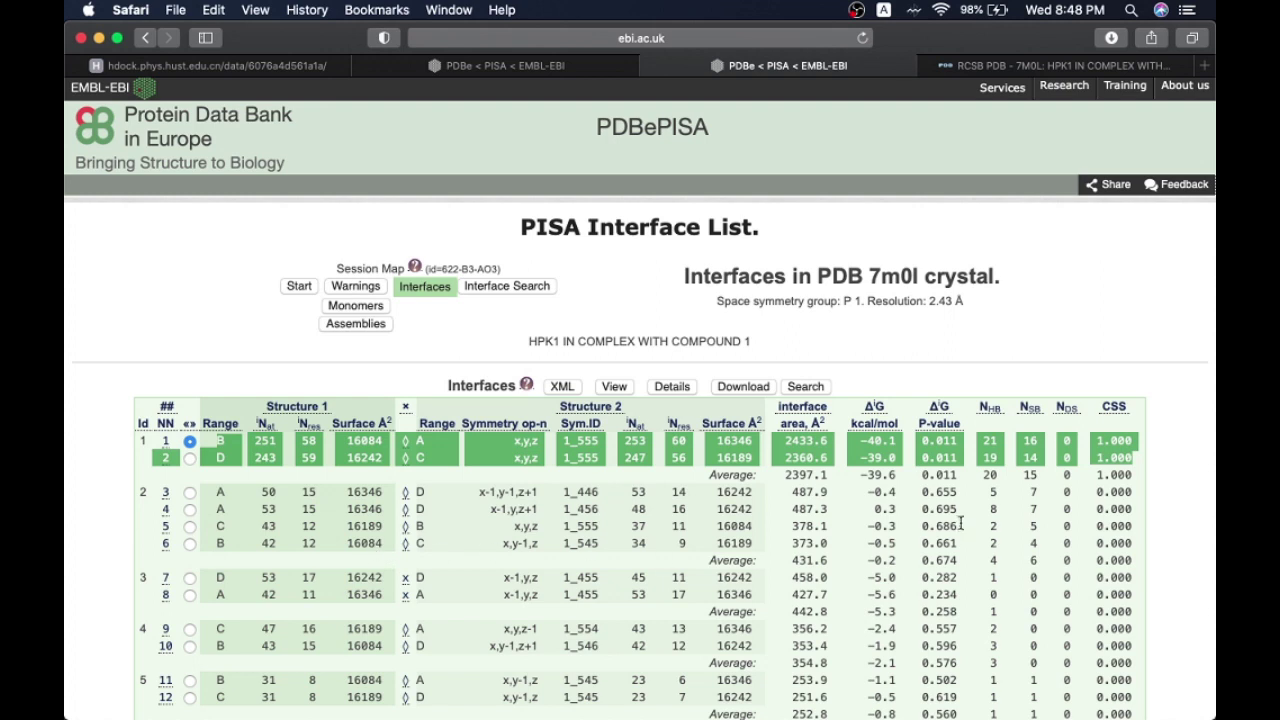
left_click(230, 510)
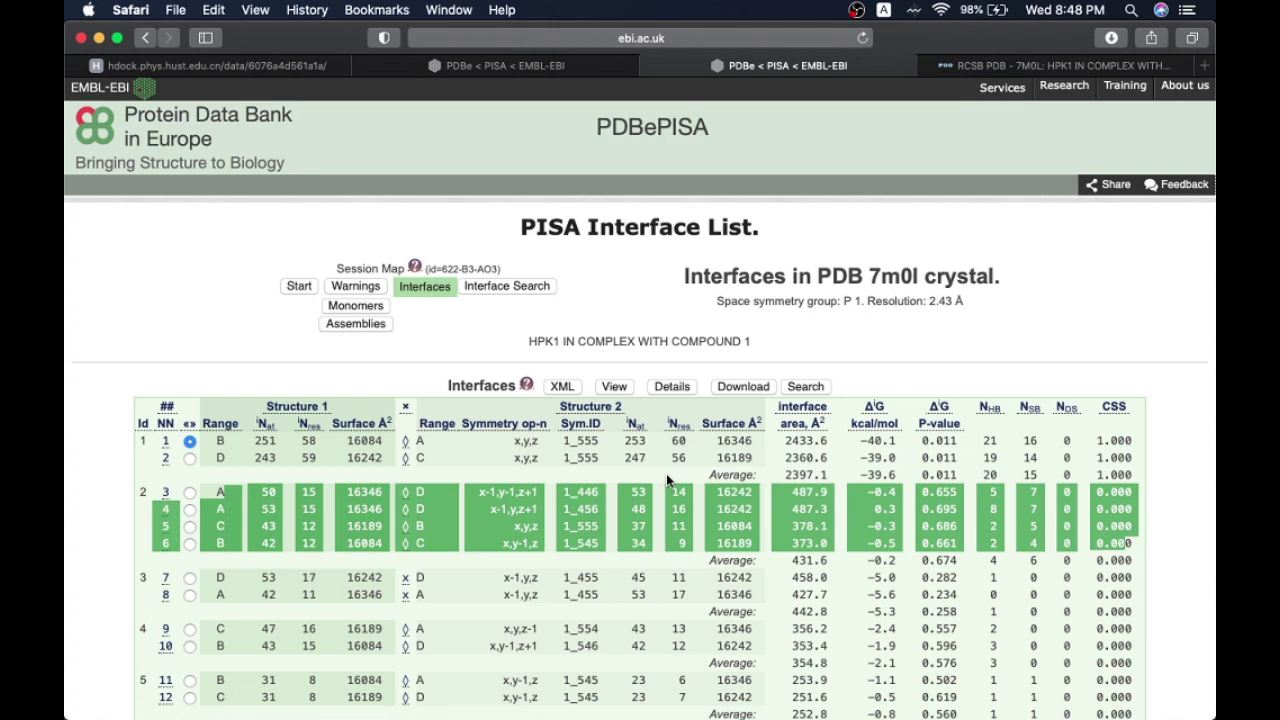
Step: Download the 7M0L structure from RCSB in PDB format and open 7m0l.pdb in MacPyMOL
left_click(1034, 66)
scroll(1000, 312, "up", 5)
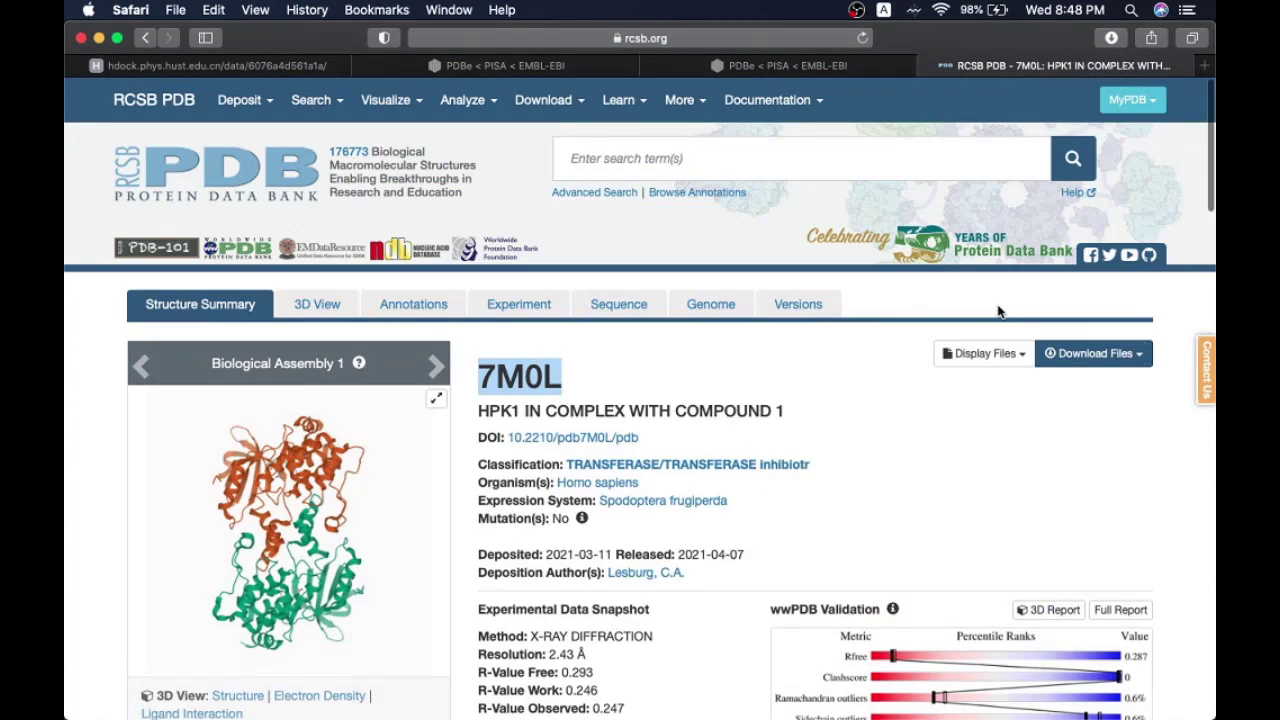
left_click(1136, 362)
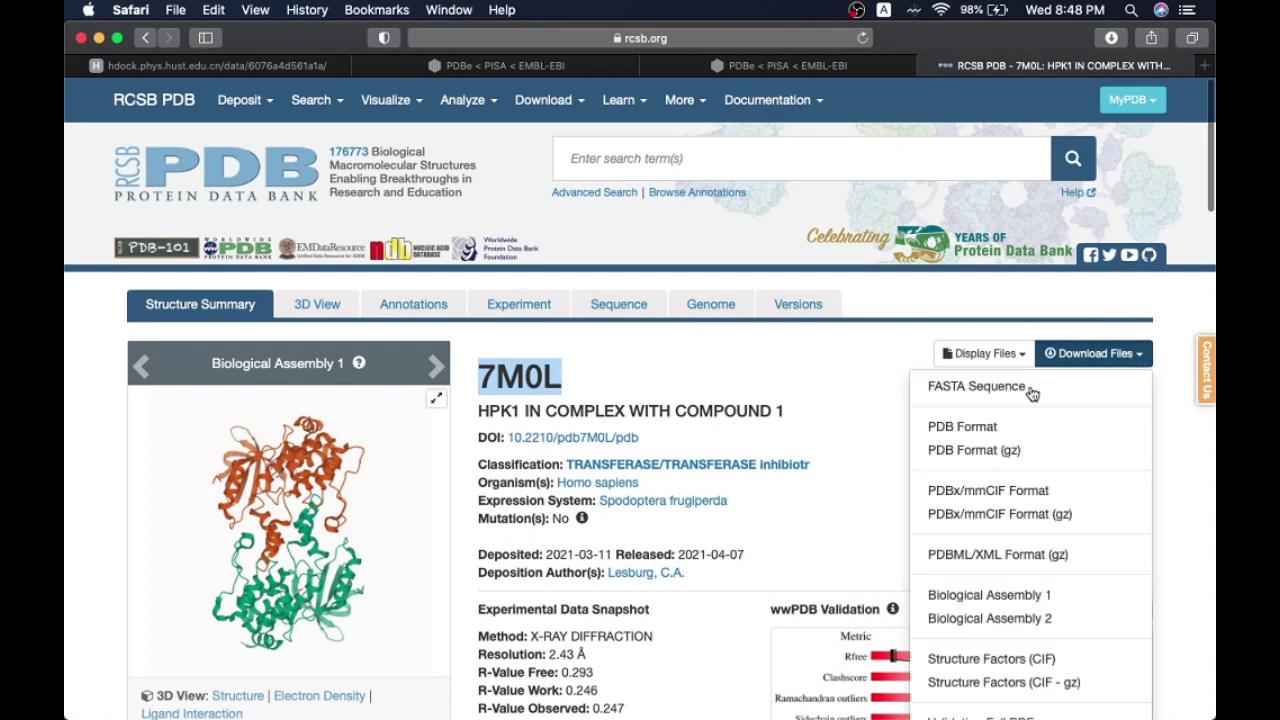
left_click(997, 428)
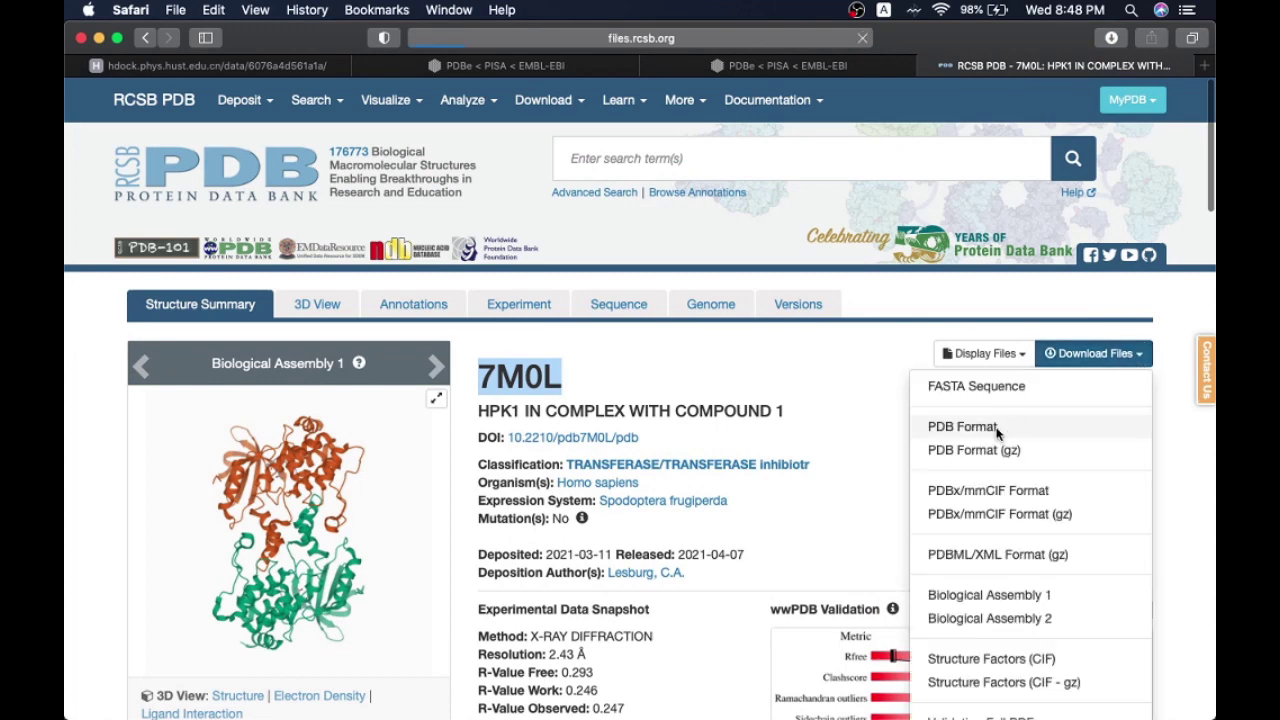
left_click(1112, 40)
left_click(980, 114)
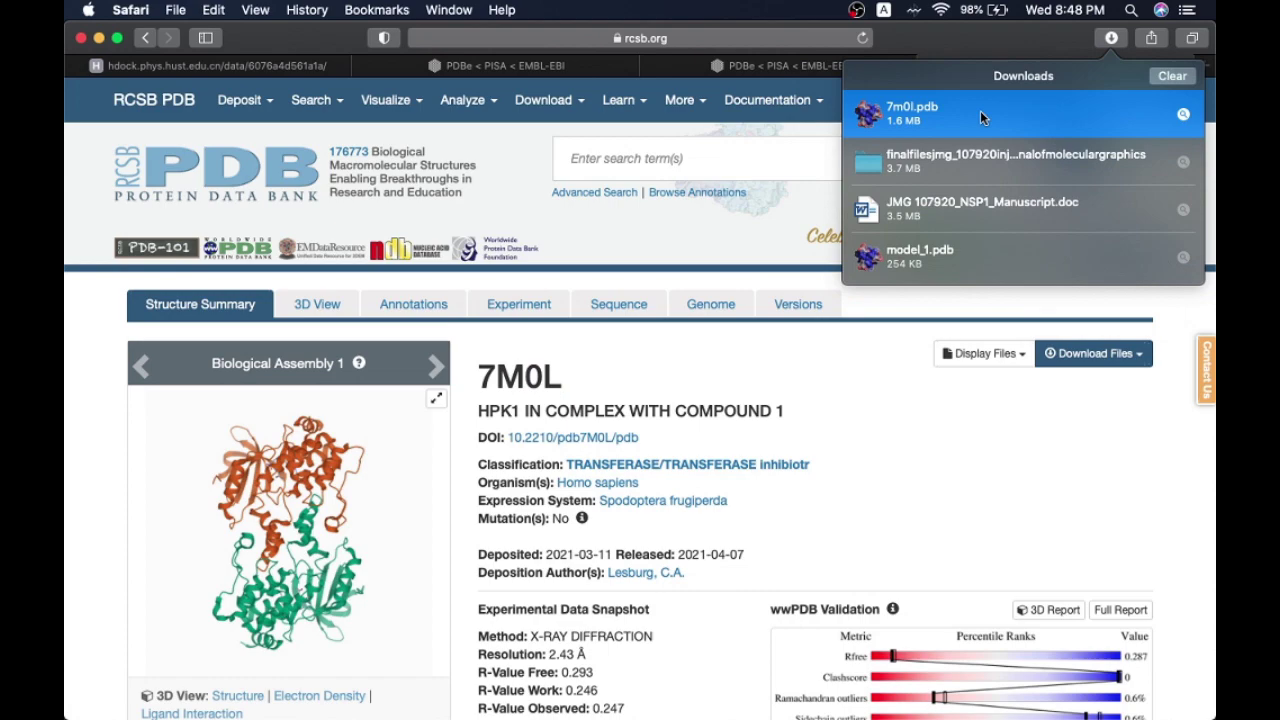
double_click(980, 114)
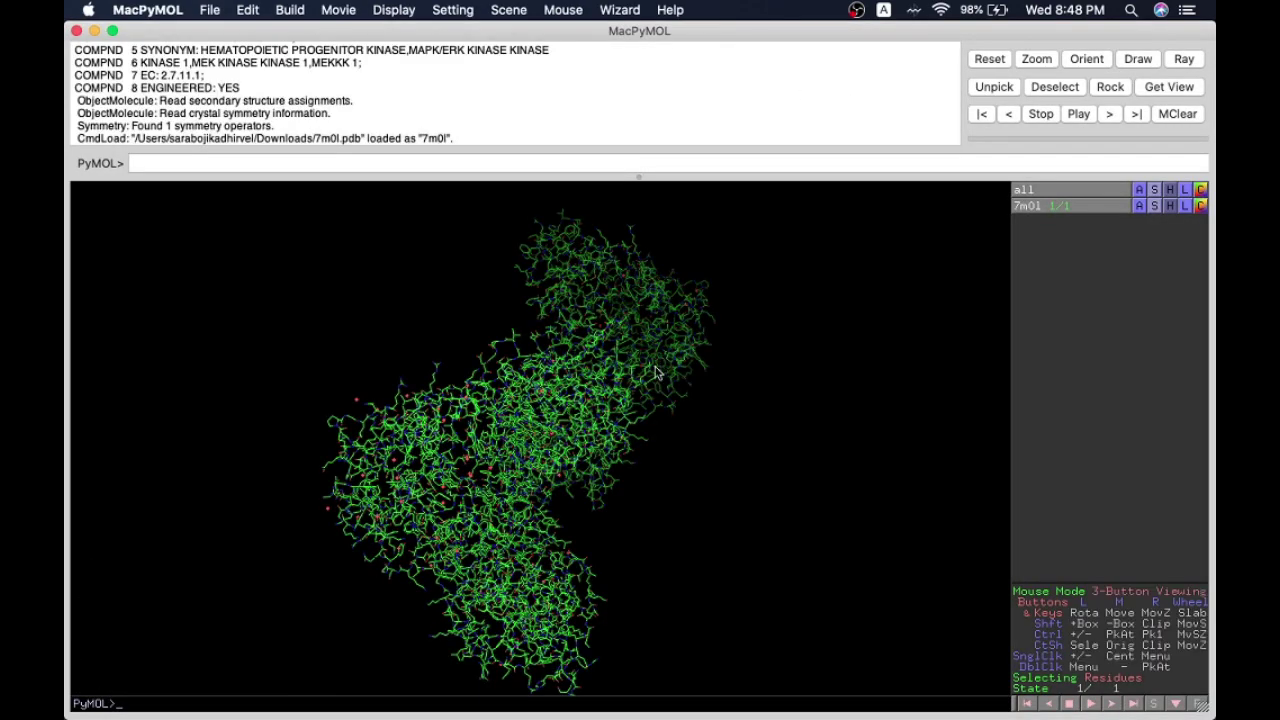
Step: Display all objects as cartoon only and rotate the 7m0l structure to view its chains from different sides
left_click_drag(710, 480, 384, 408)
left_click_drag(448, 376, 458, 366)
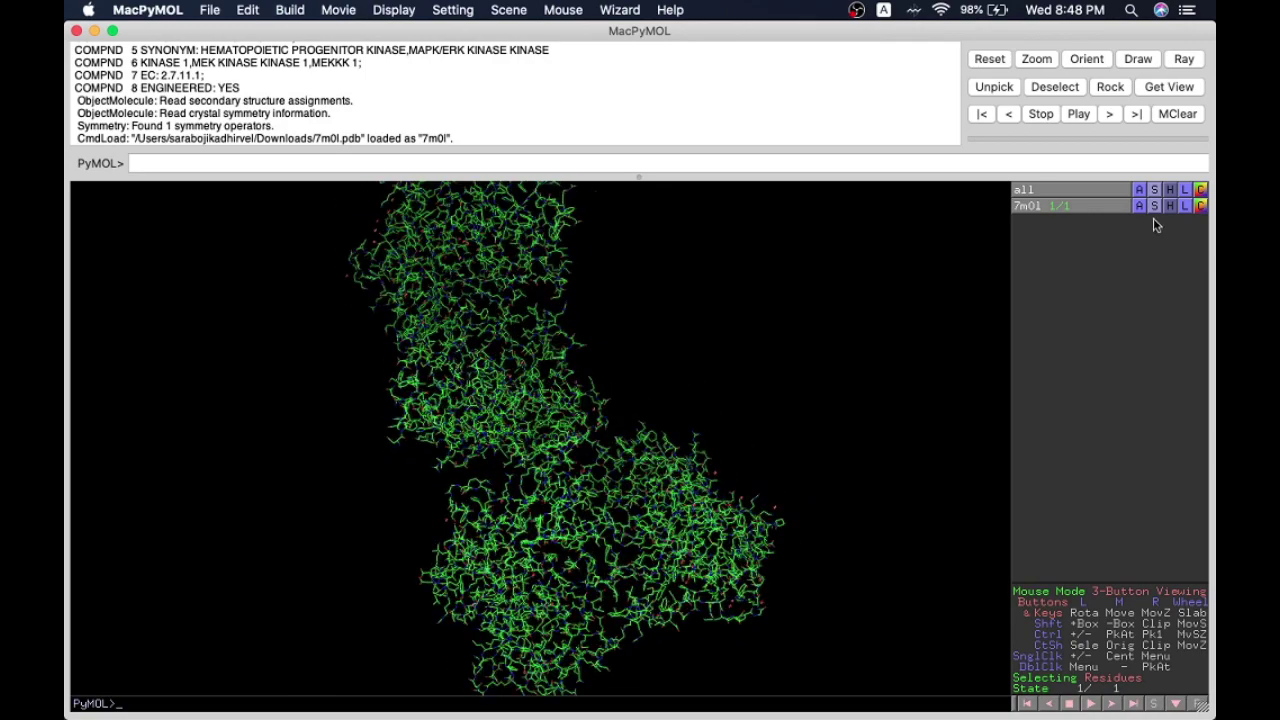
left_click(1156, 190)
mouse_move(1154, 214)
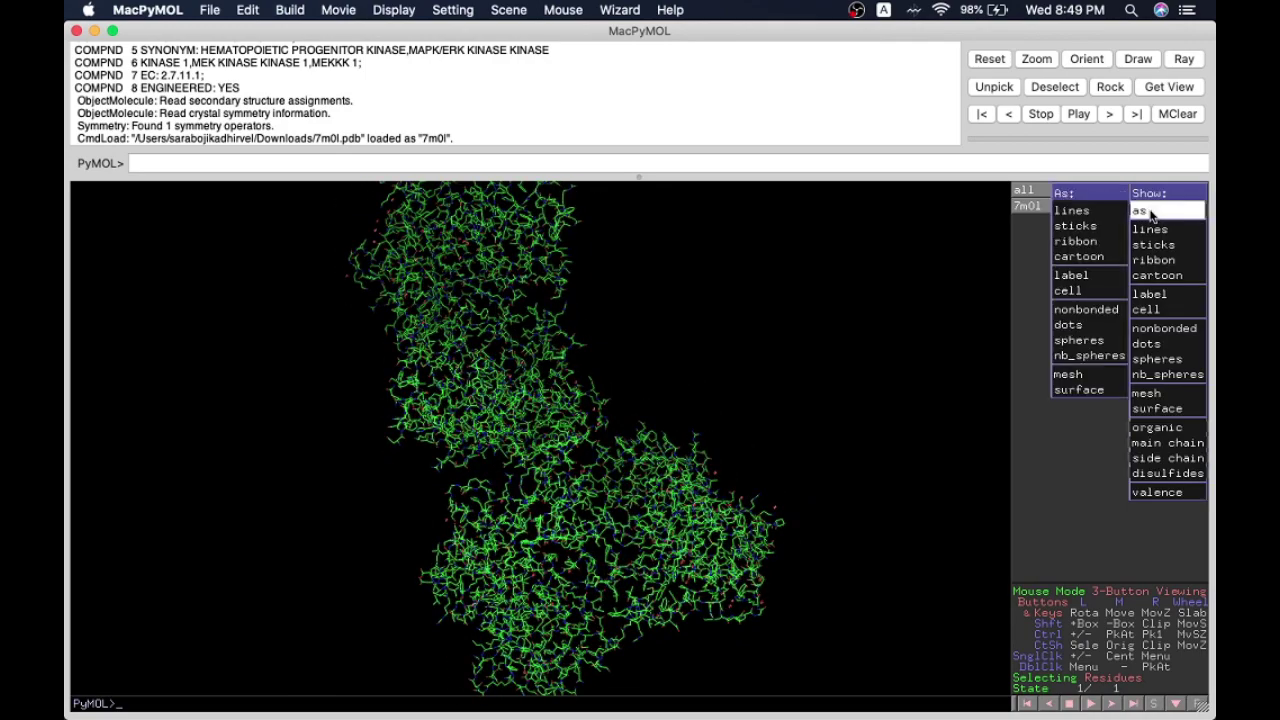
left_click(1062, 258)
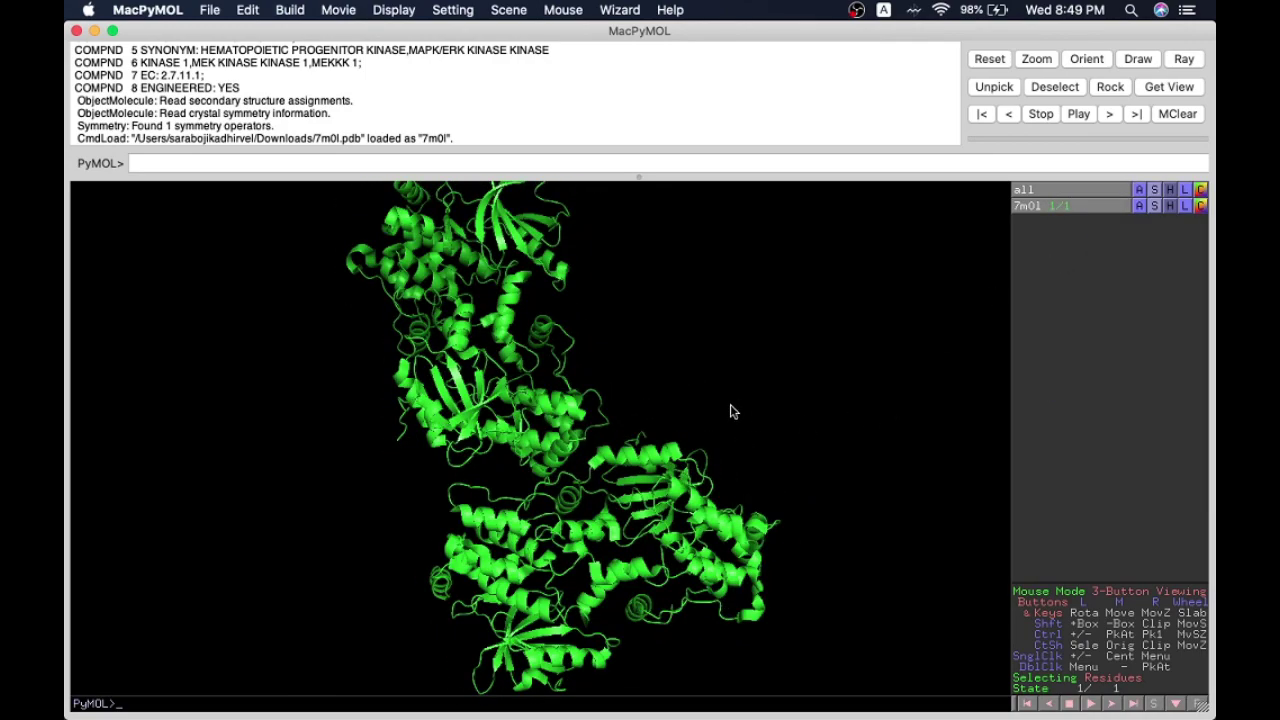
left_click_drag(729, 414, 430, 417)
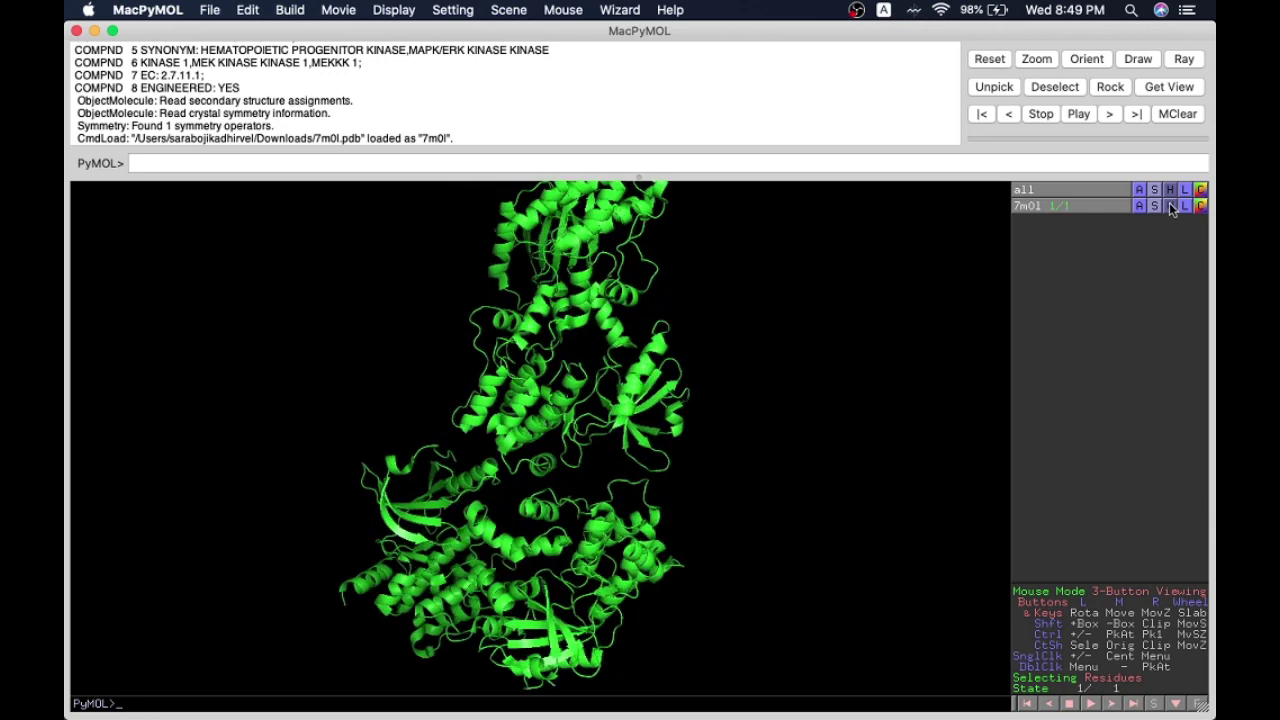
Step: Color all objects by chain and rotate the structure to view the separate chains
left_click(1201, 190)
mouse_move(1173, 240)
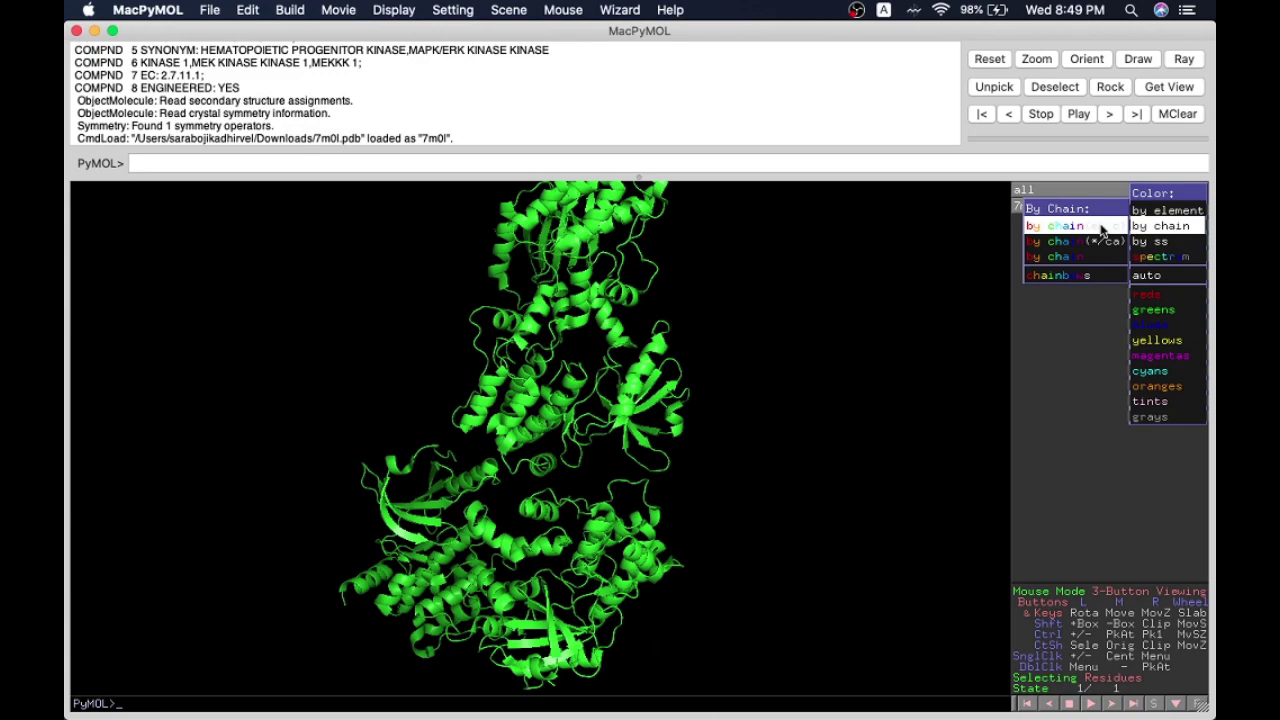
left_click(1102, 231)
left_click_drag(471, 475, 825, 446)
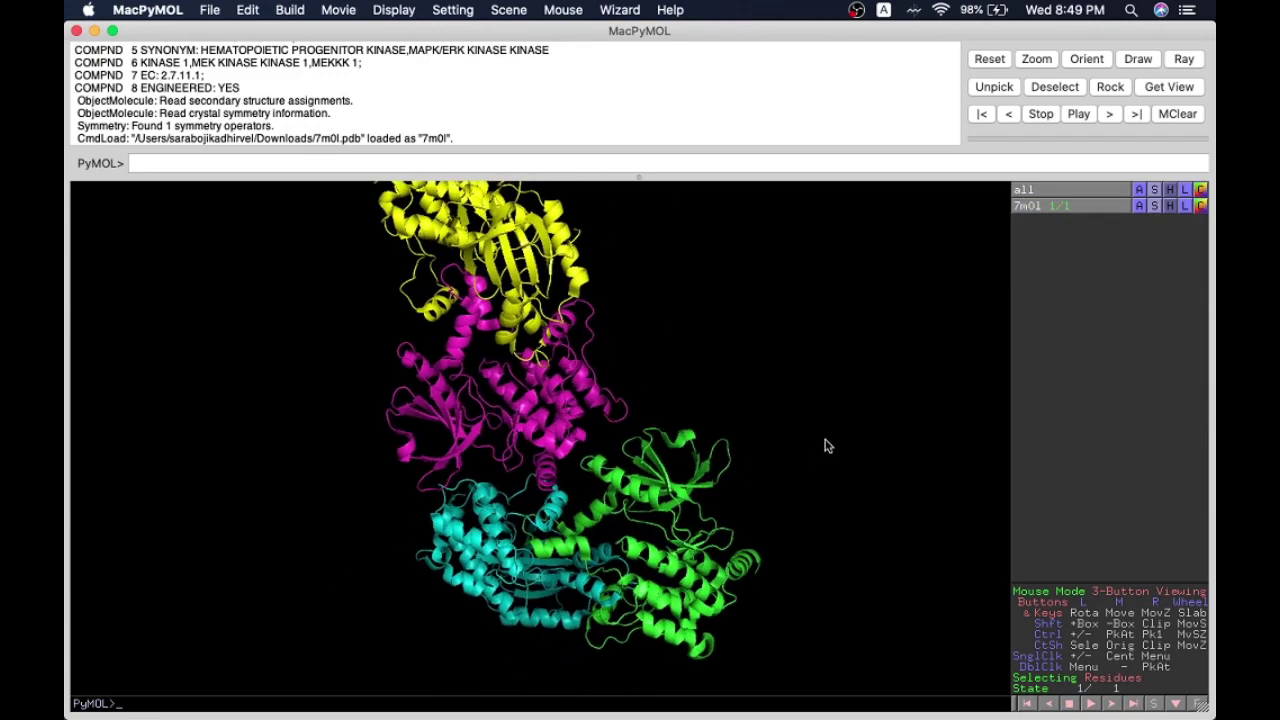
left_click_drag(546, 470, 530, 414)
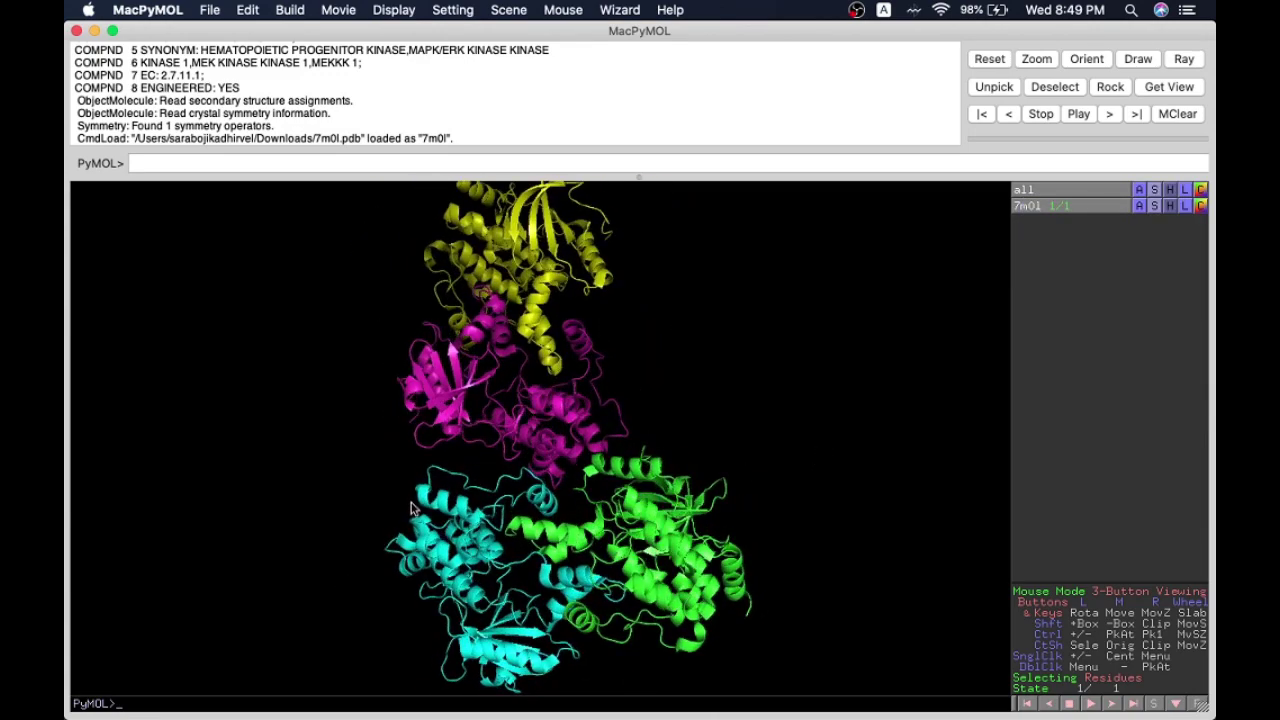
Step: Identify each coloured chain of 7m0l by picking a residue on the cyan, green, magenta and yellow chains
left_click(437, 511)
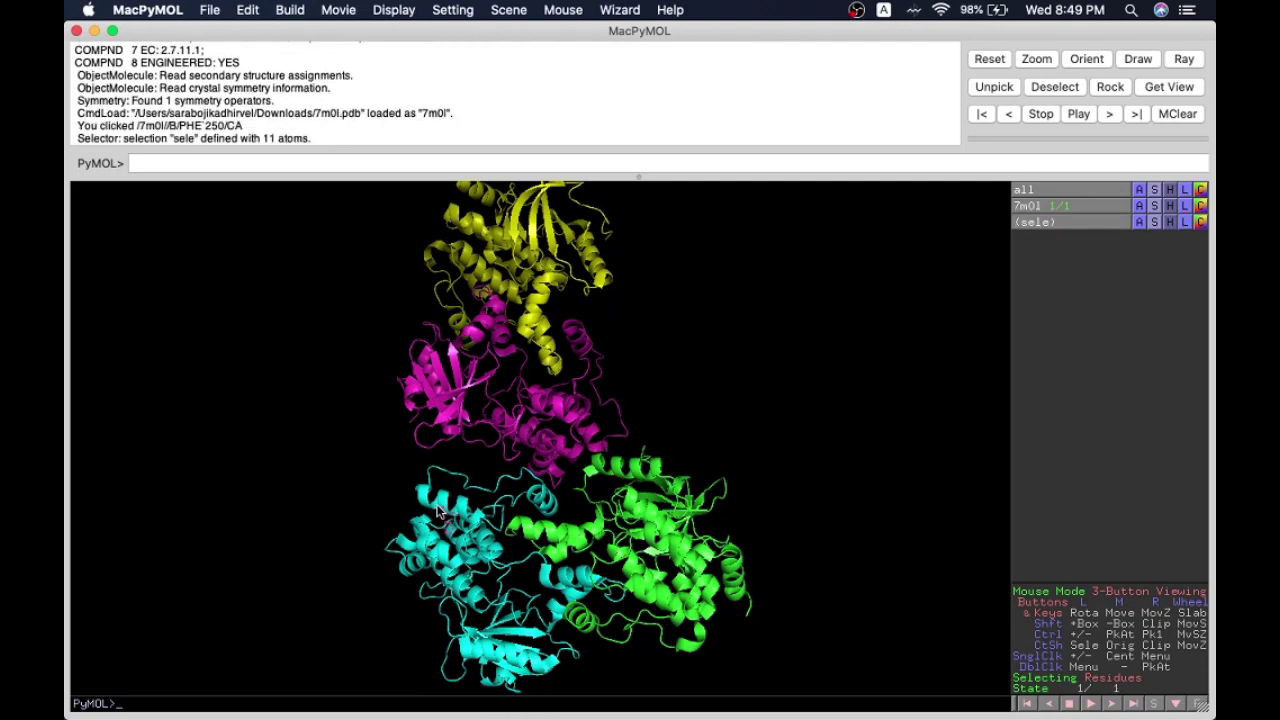
left_click(662, 512)
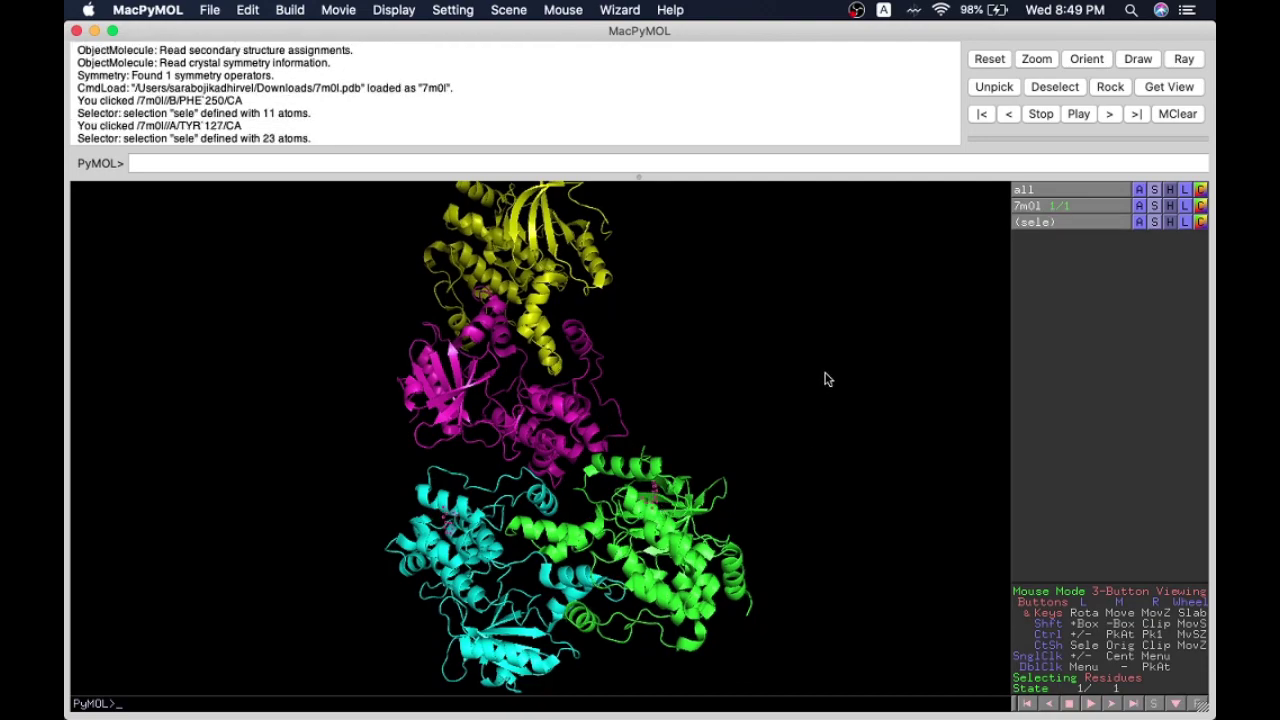
left_click_drag(826, 379, 672, 537)
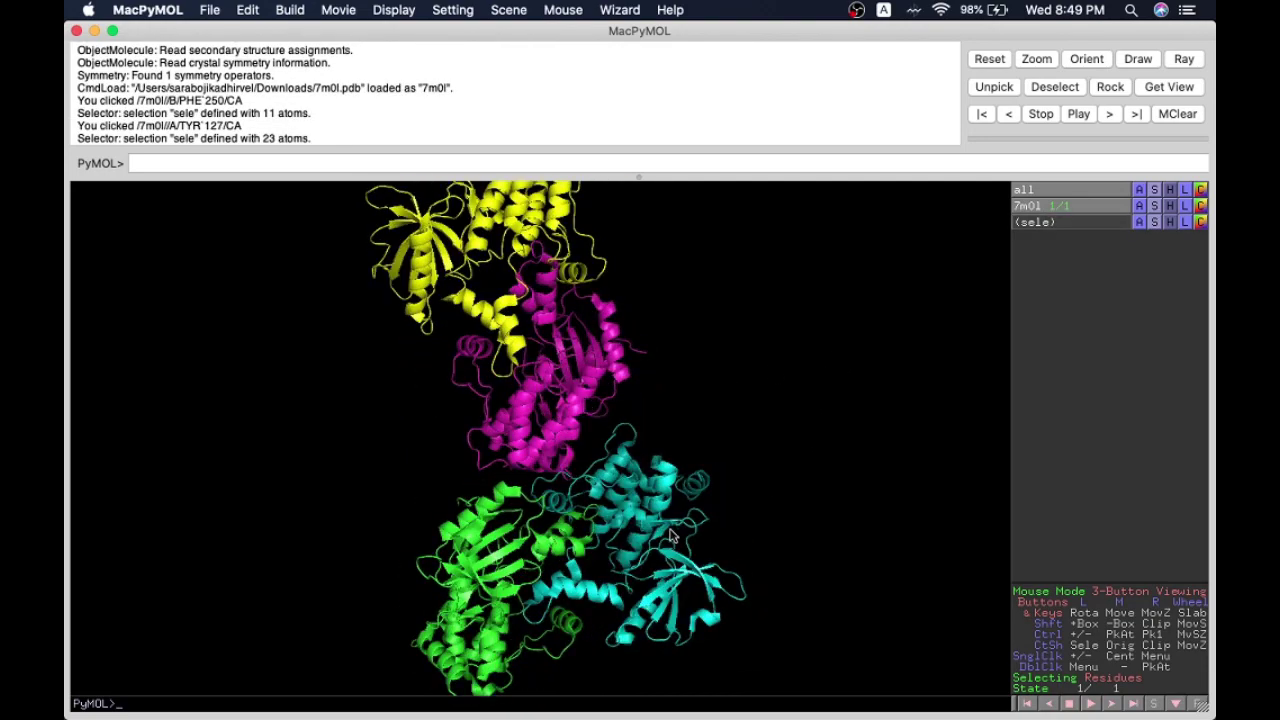
left_click(605, 355)
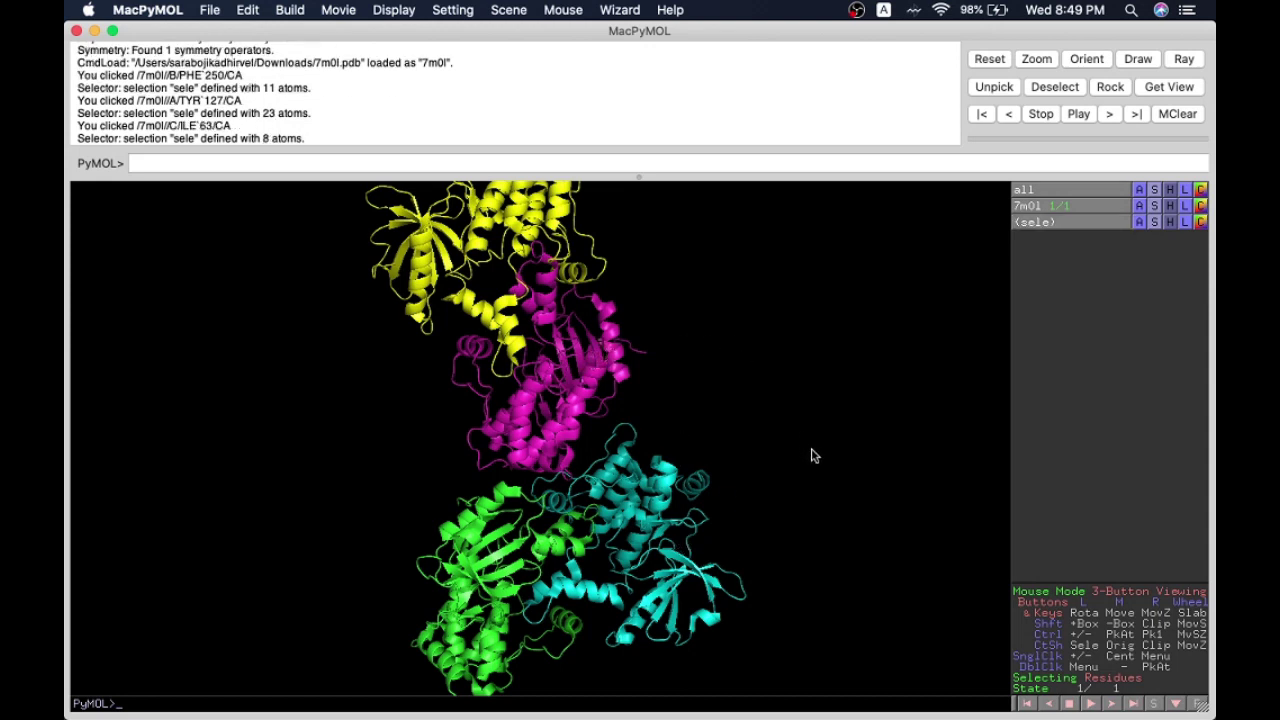
left_click(689, 382)
left_click(510, 232)
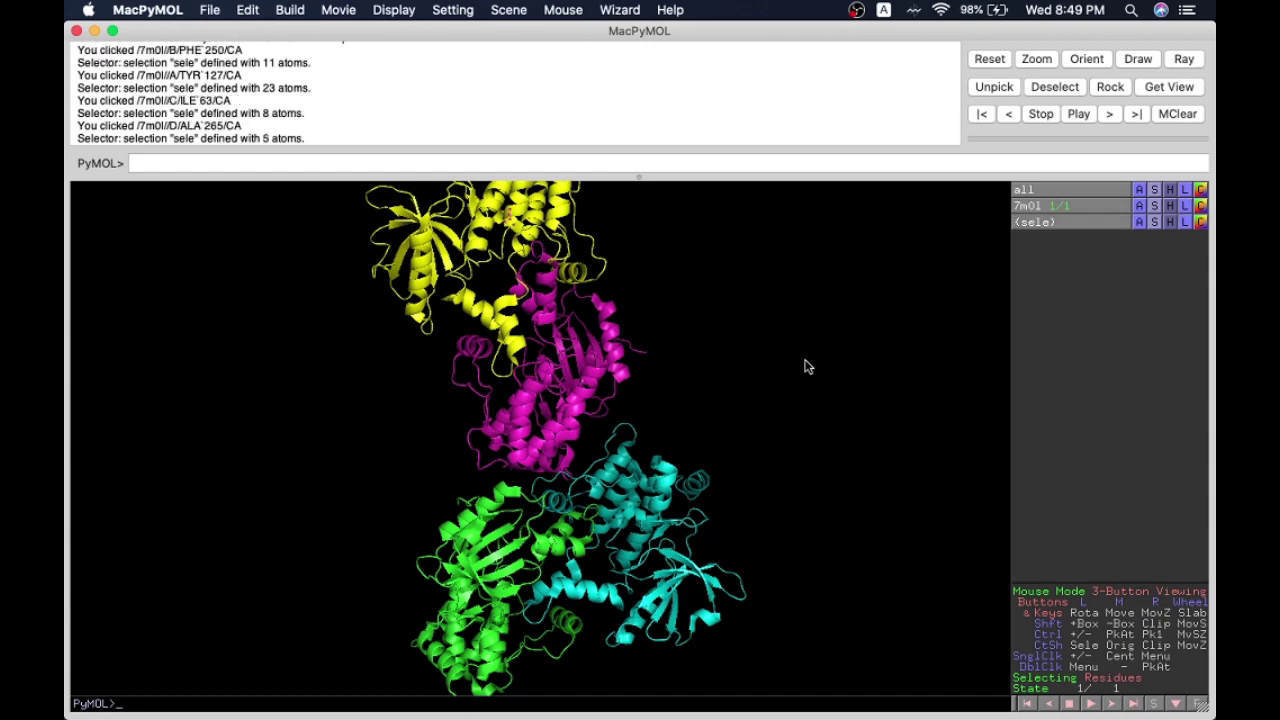
left_click(806, 366)
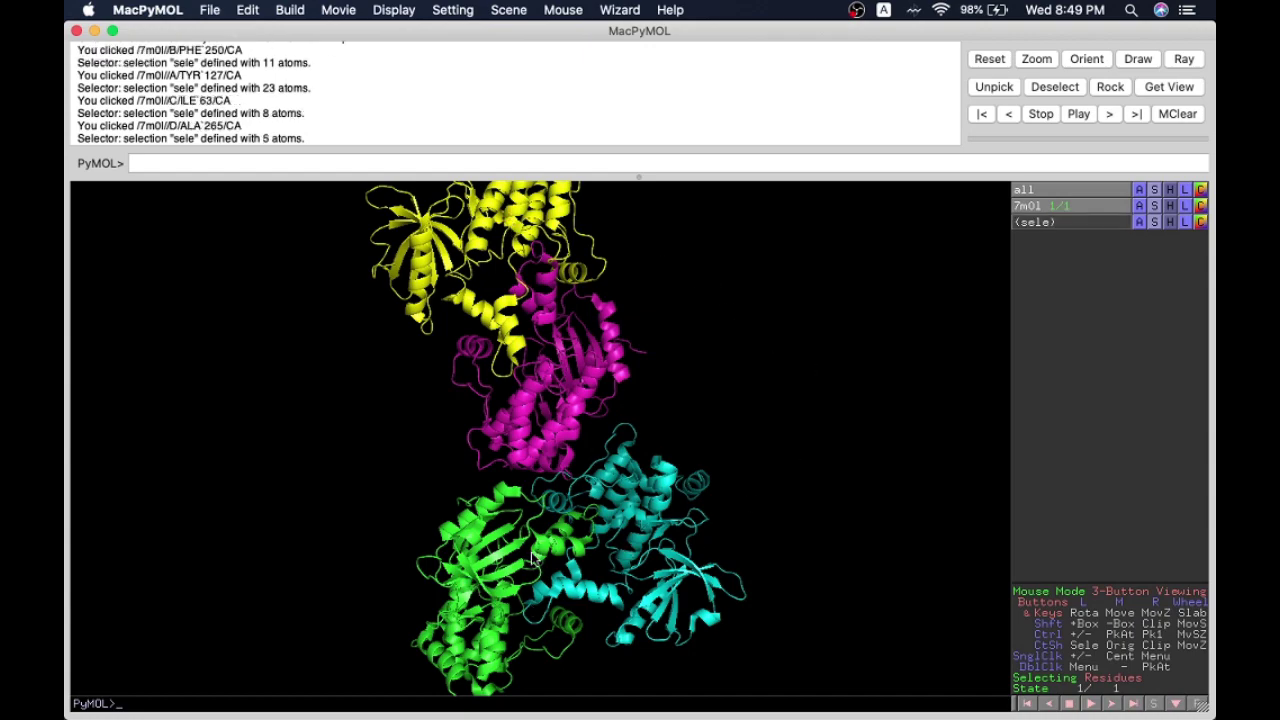
mouse_move(508, 518)
left_mouse_down()
mouse_move(461, 405)
mouse_move(455, 513)
mouse_move(577, 439)
mouse_move(511, 528)
left_mouse_up()
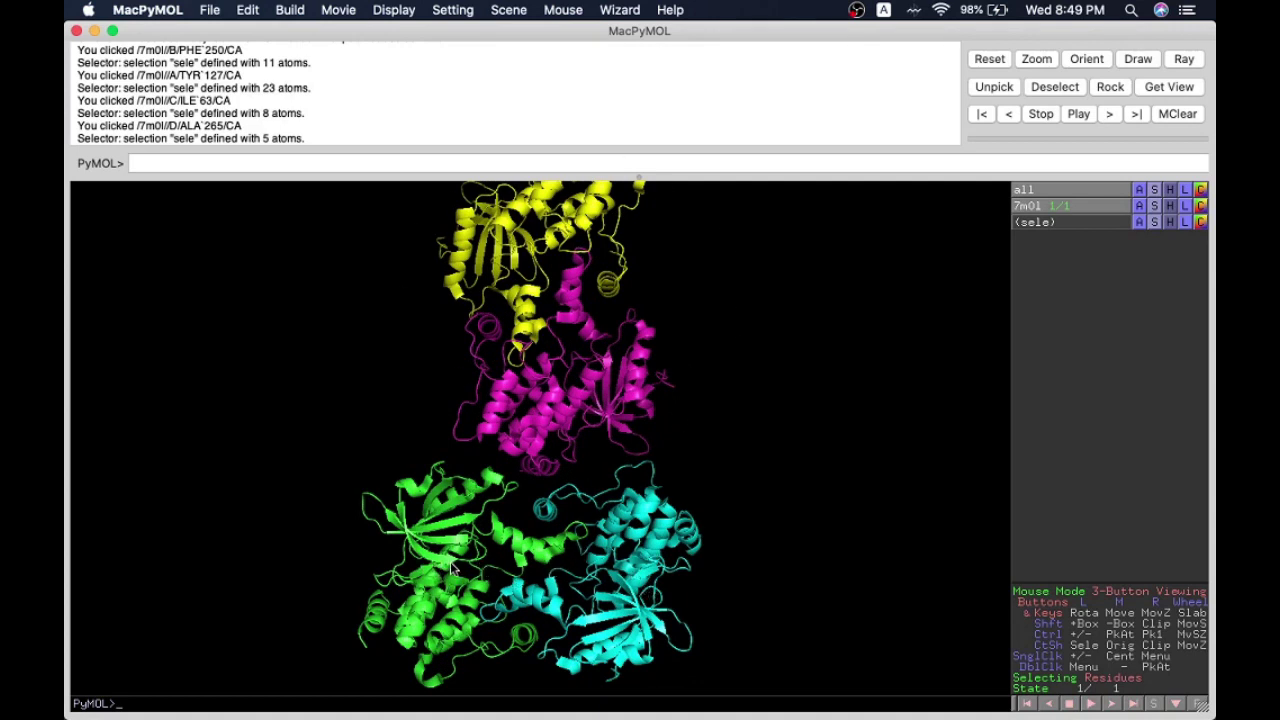
Step: Set picking to whole chains, select the cyan chain of 7m0l, color it forest and clear the selection highlight
left_click(589, 566)
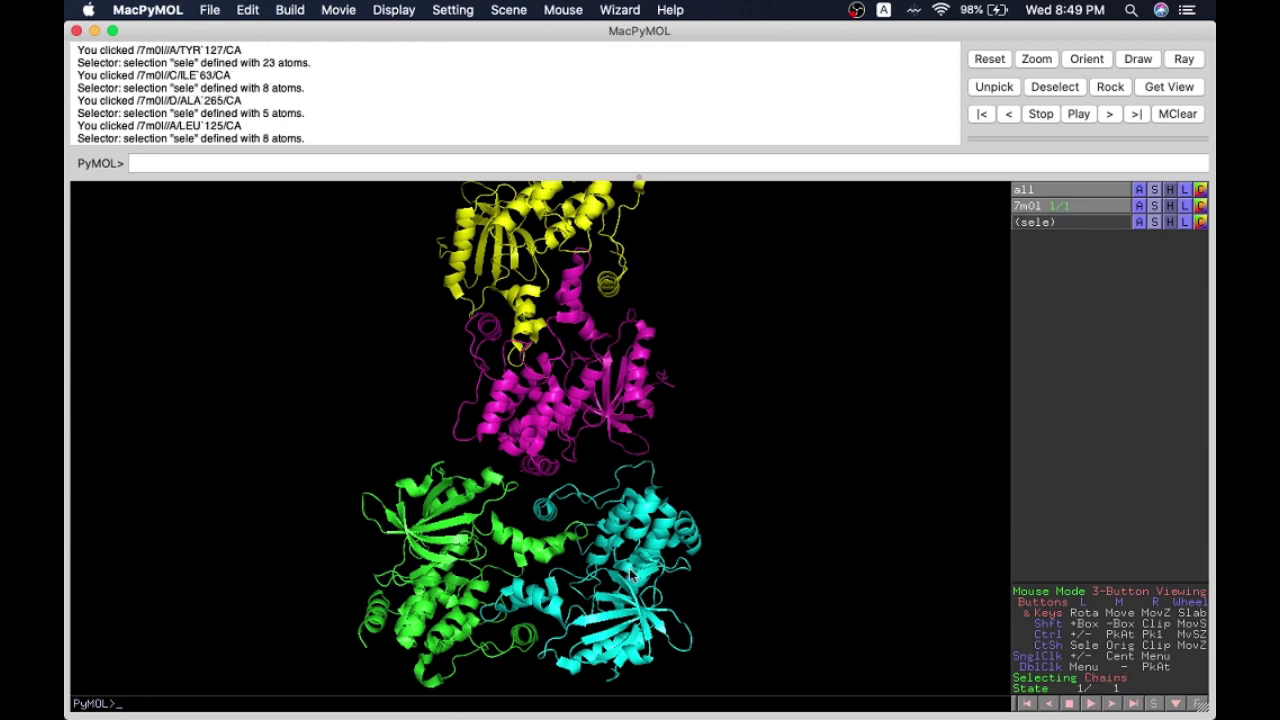
left_click(648, 540)
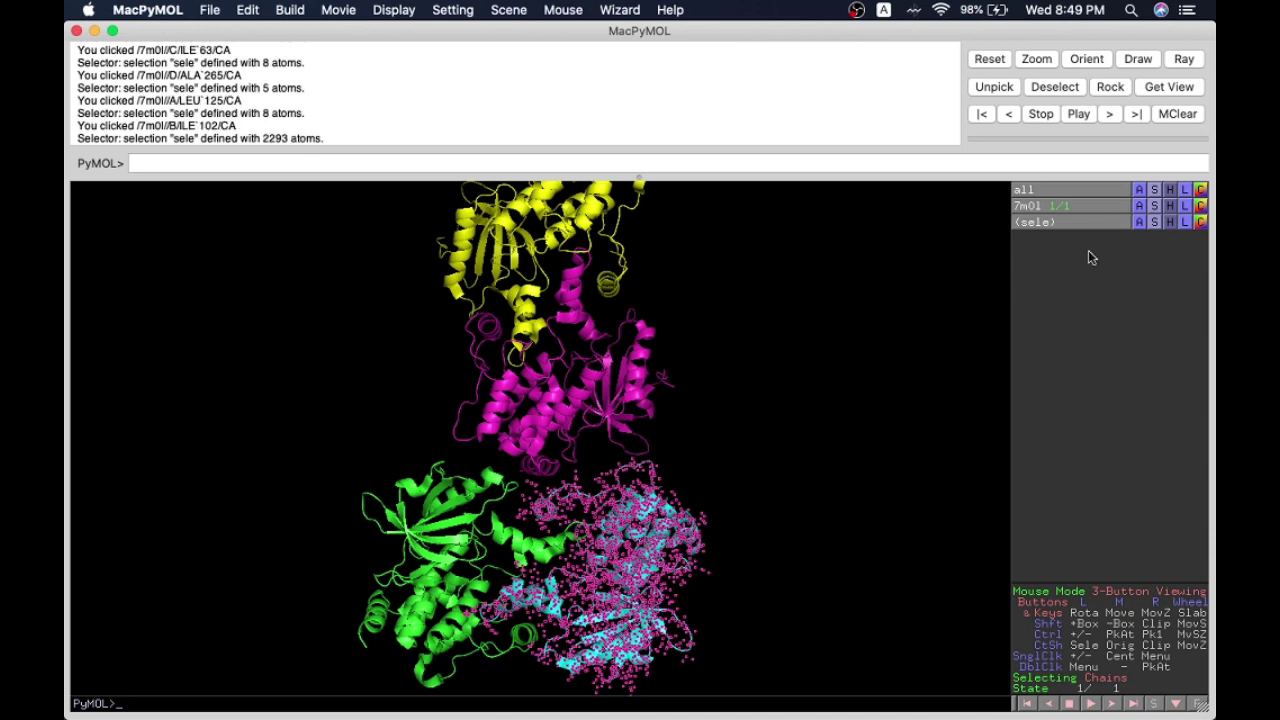
left_click(1202, 226)
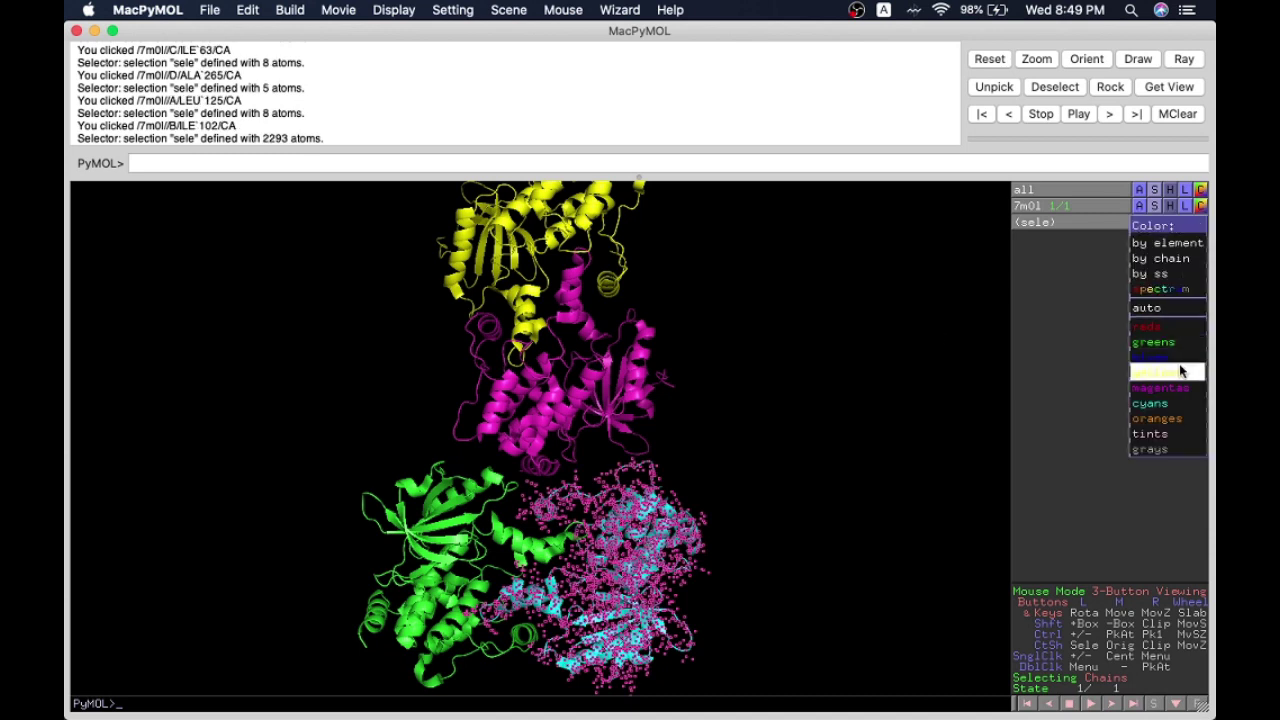
mouse_move(1172, 344)
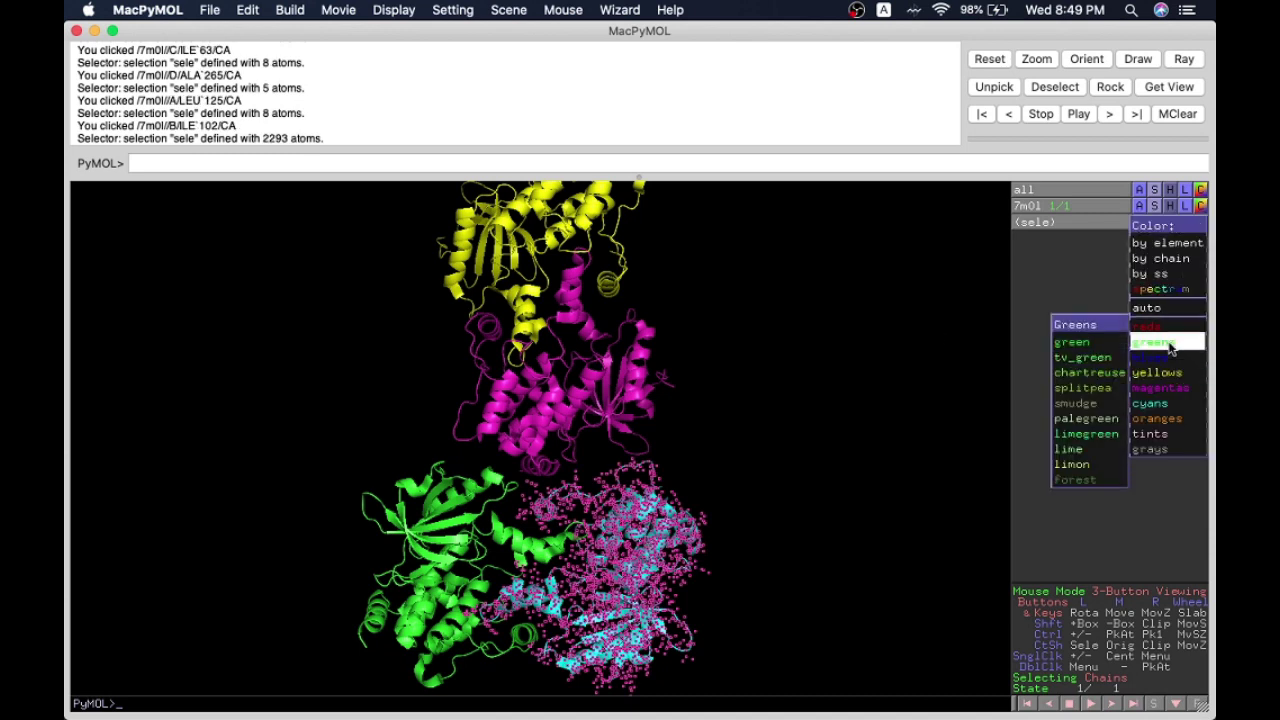
left_click(1095, 480)
left_click(810, 455)
Step: Select the entire yellow chain, color it deeppurple and clear the selection highlight
left_click_drag(496, 500, 520, 499)
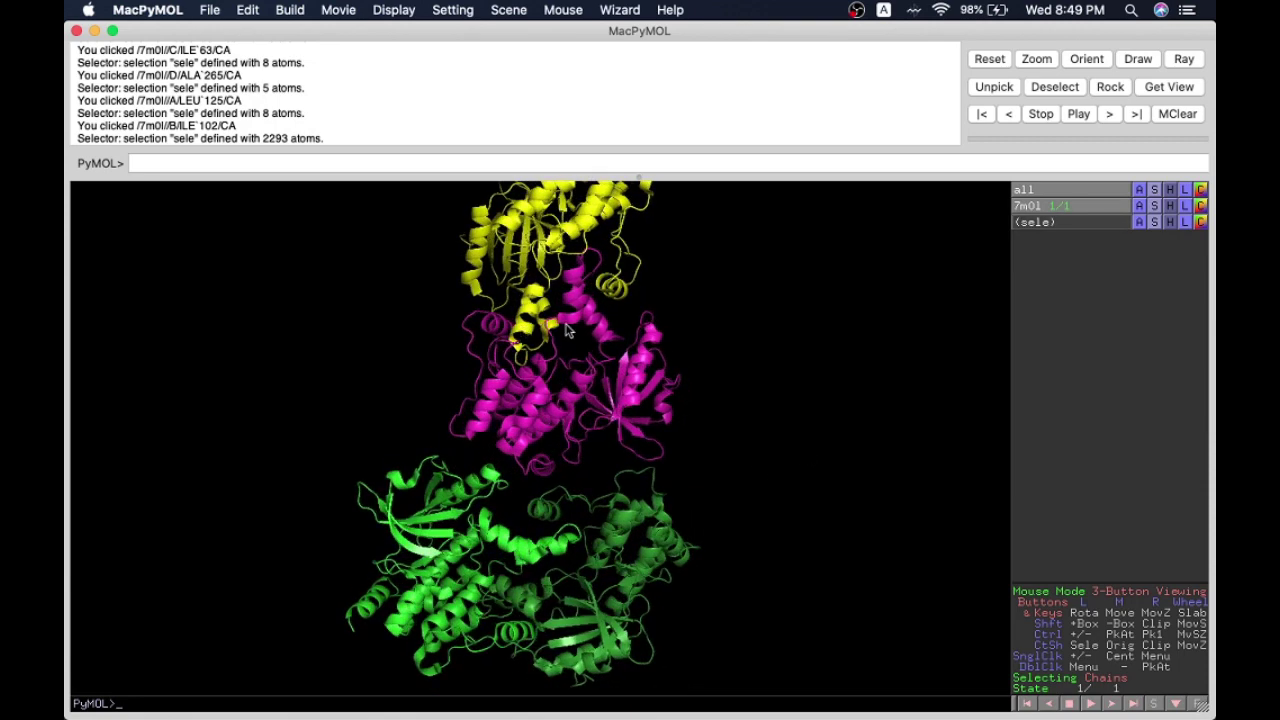
left_click(587, 233)
left_click(1200, 222)
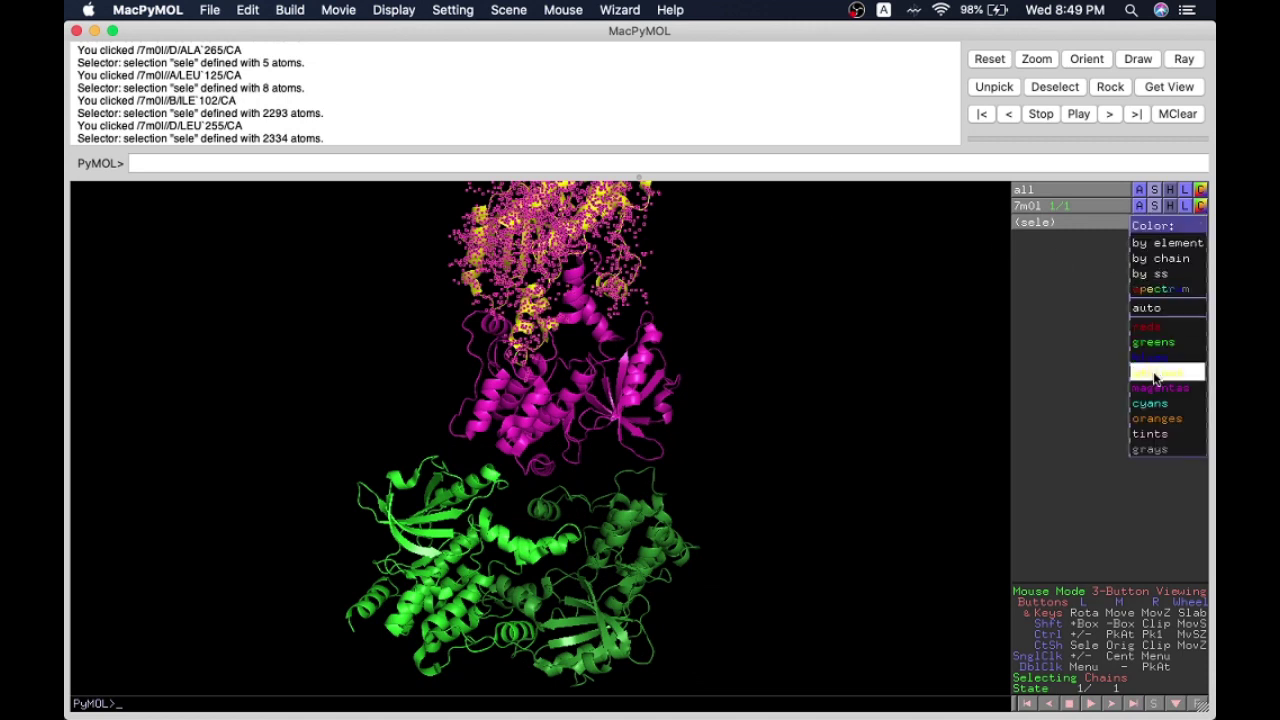
mouse_move(1155, 390)
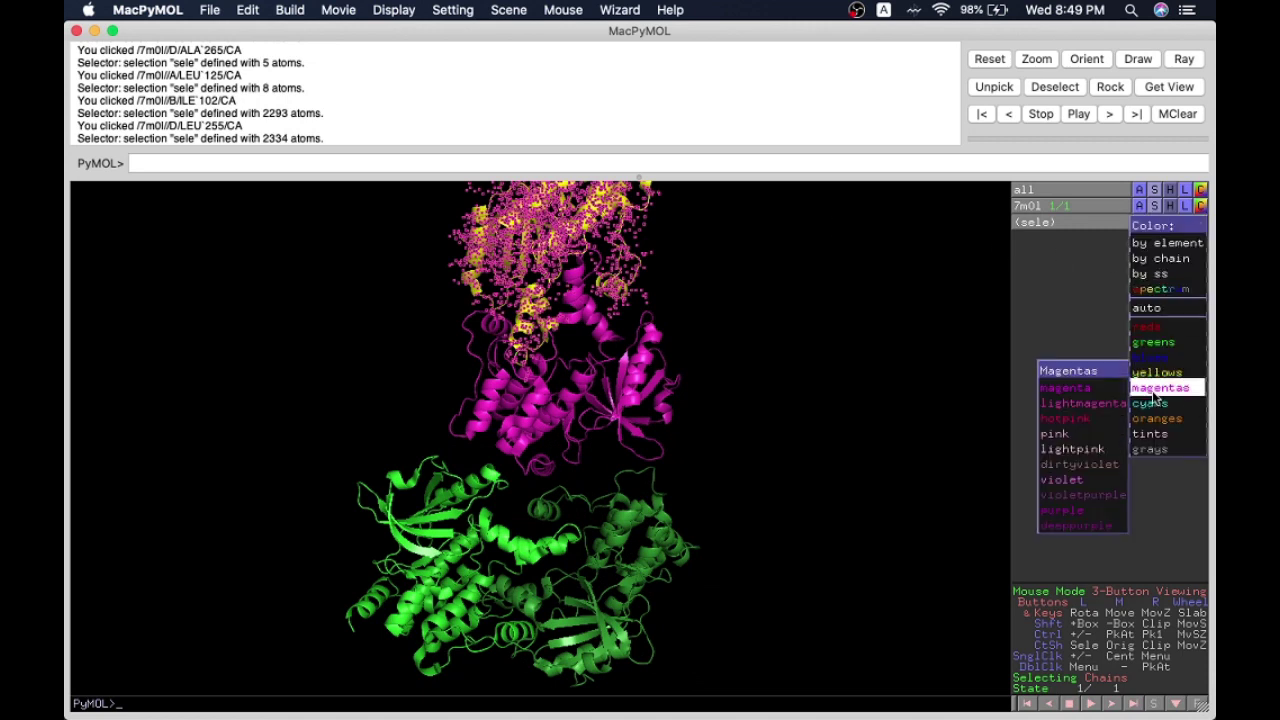
left_click(1052, 526)
left_click(863, 434)
Step: Rotate the 7m0l structure to compare the green chain pair with the magenta and purple pair
left_click_drag(590, 385, 566, 464)
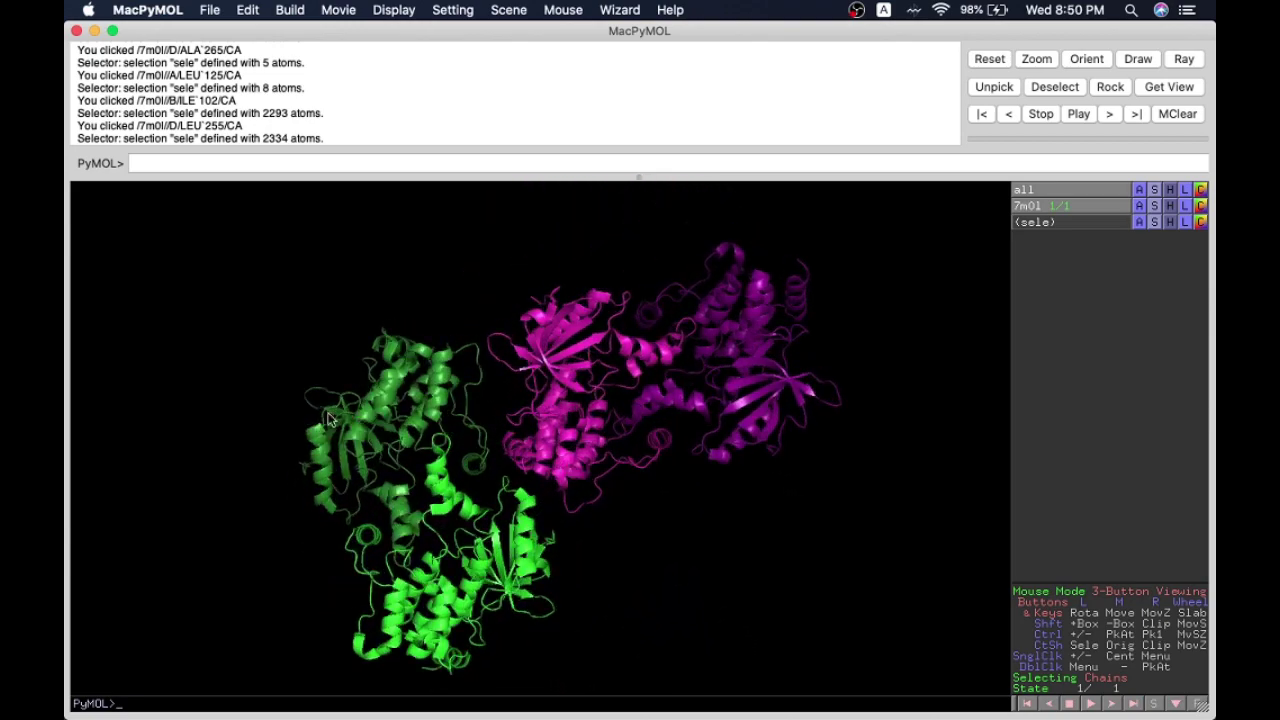
left_click_drag(810, 441, 827, 489)
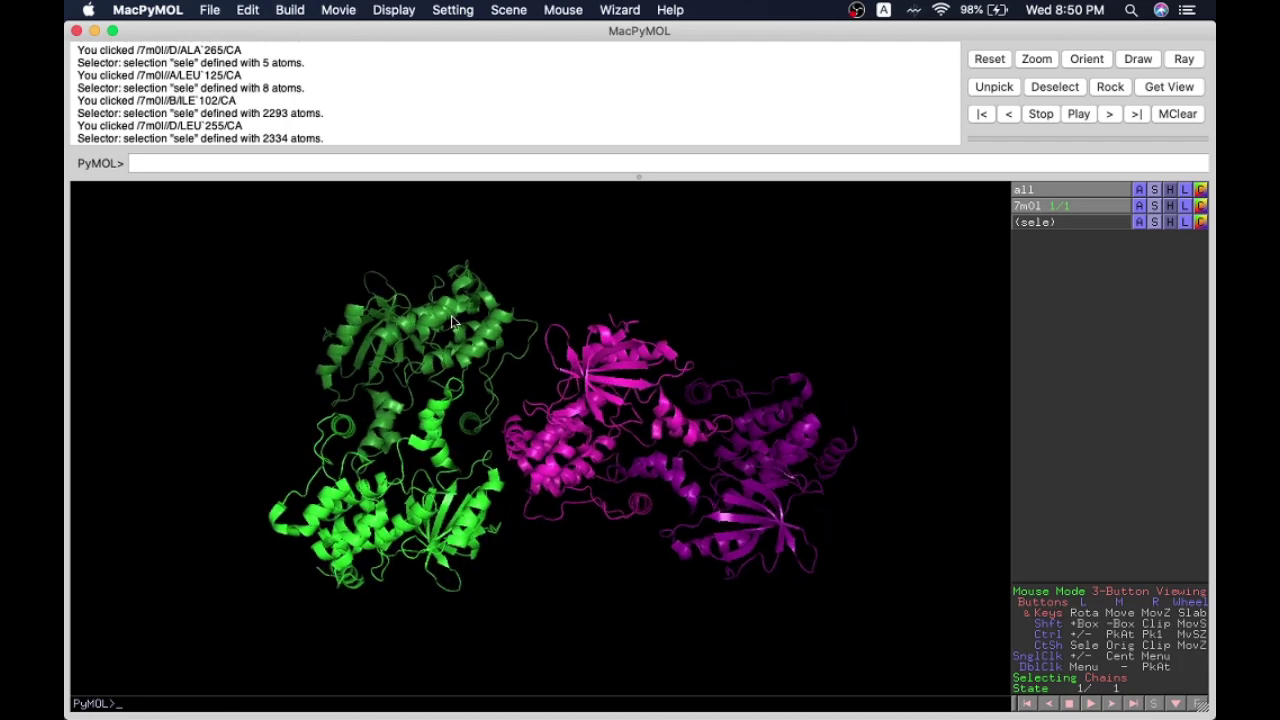
left_click_drag(494, 295, 452, 473)
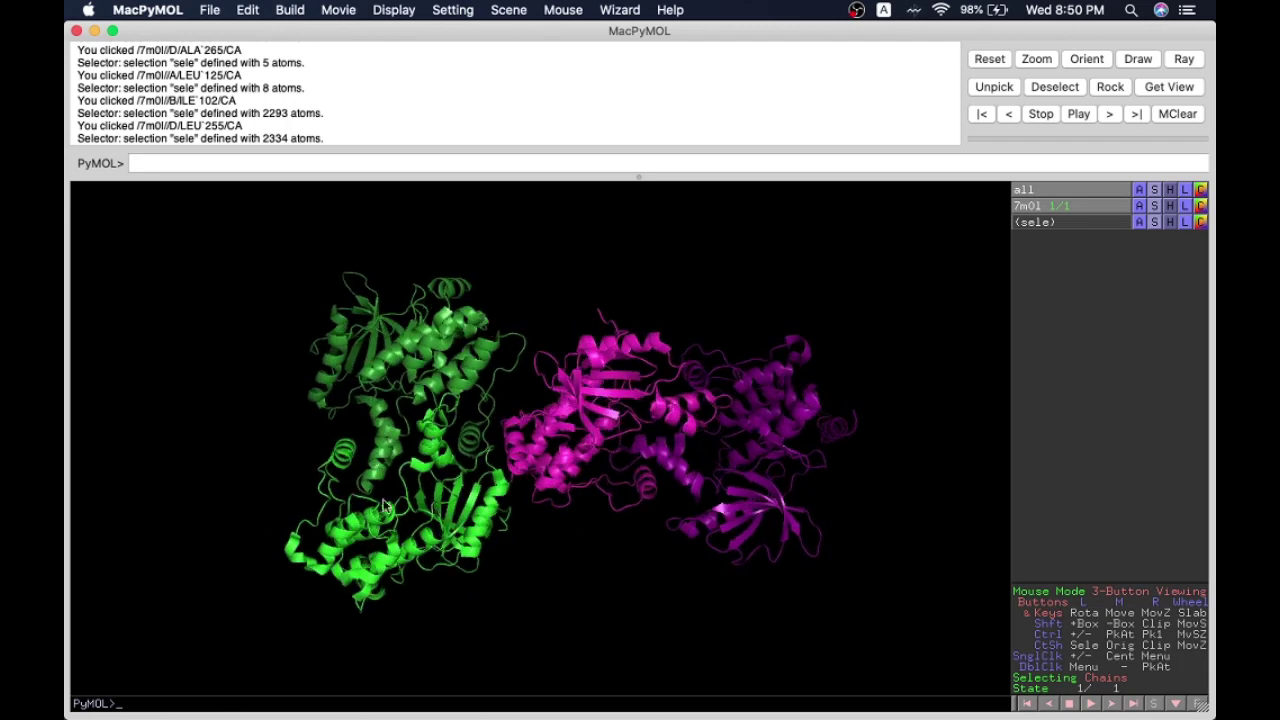
mouse_move(668, 414)
left_mouse_down()
mouse_move(643, 408)
mouse_move(678, 397)
left_mouse_up()
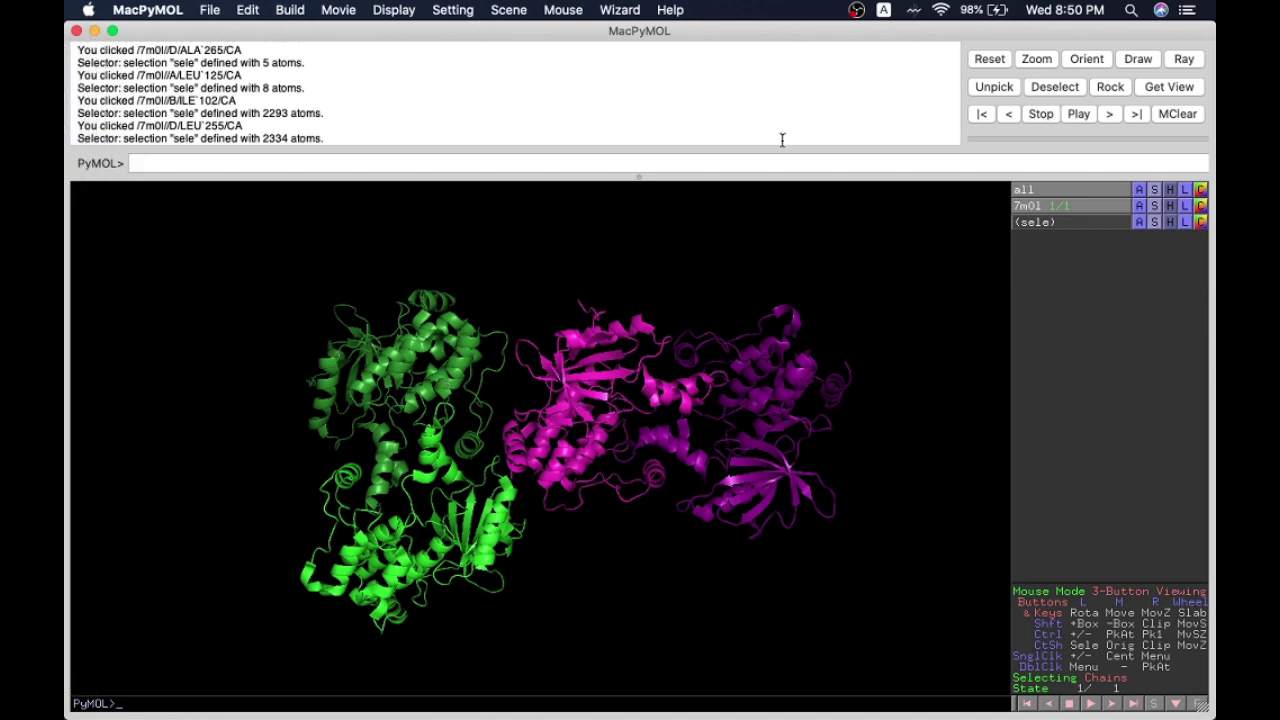
Step: Switch to the PDBePISA interface list in Safari and examine the chain pairs and CSS scores of the 7m0l interfaces
left_click_drag(765, 40, 755, 132)
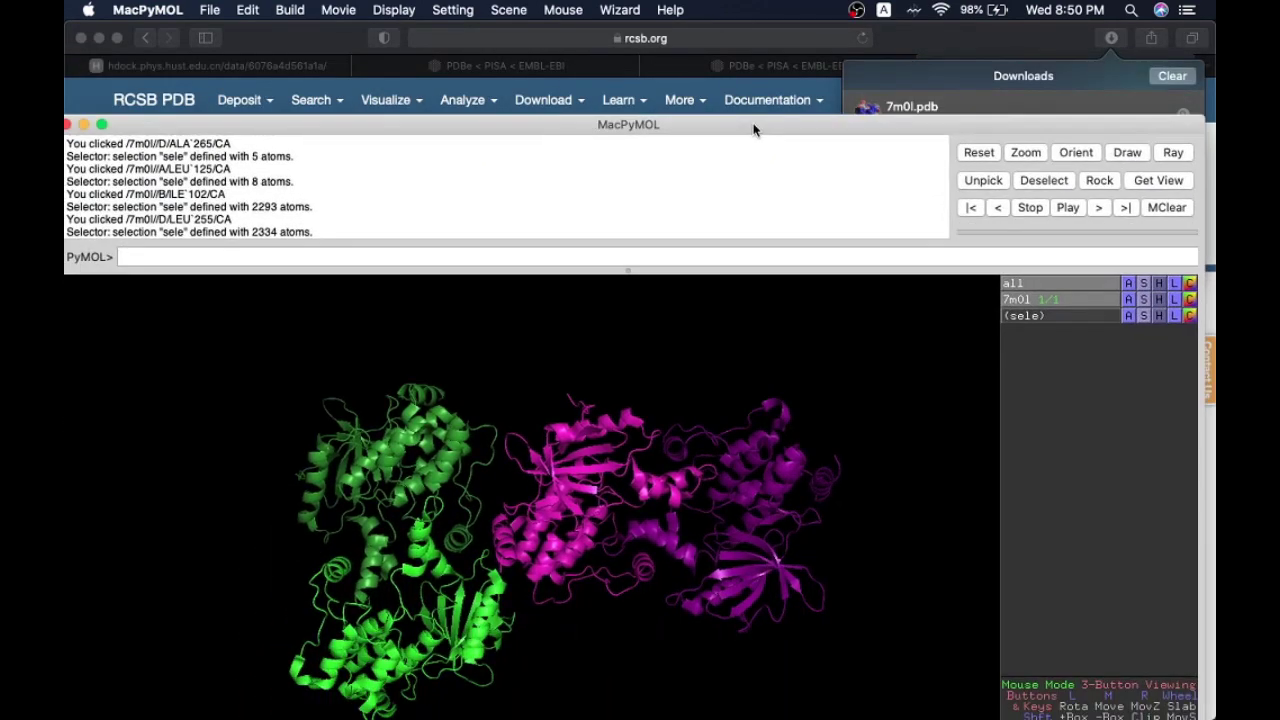
left_click(754, 66)
left_click(754, 66)
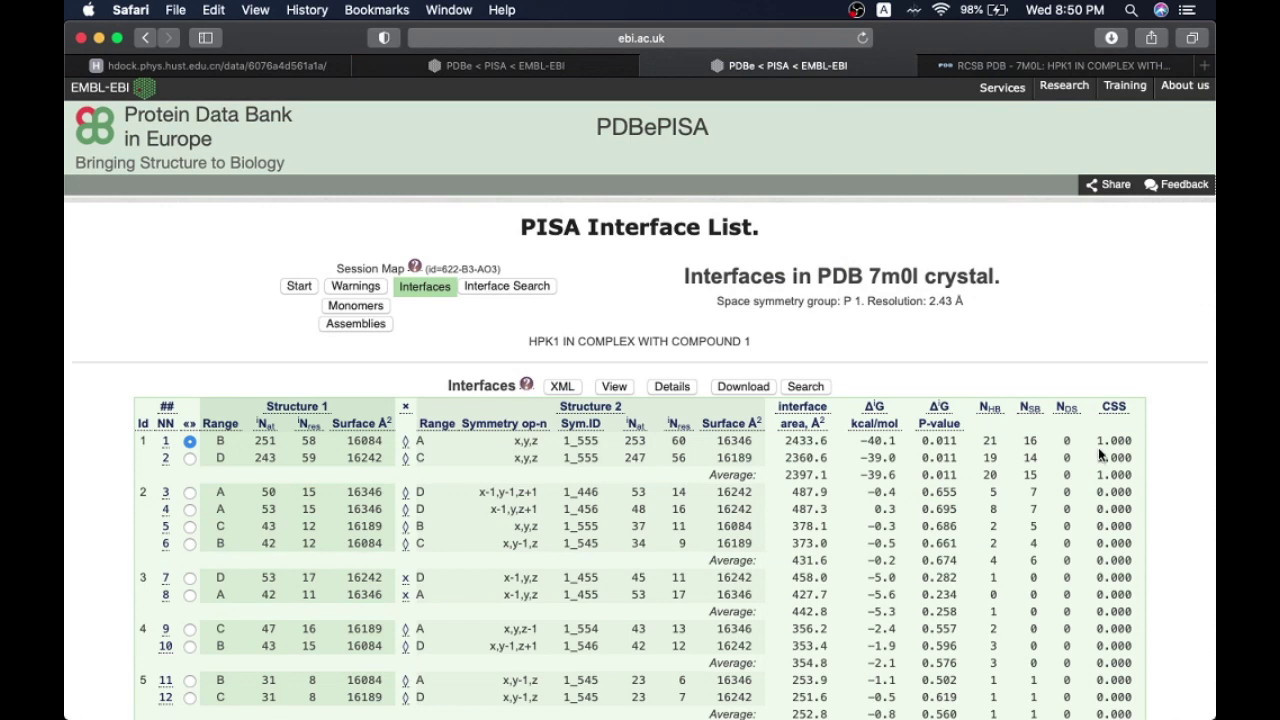
left_click_drag(1100, 447, 1124, 455)
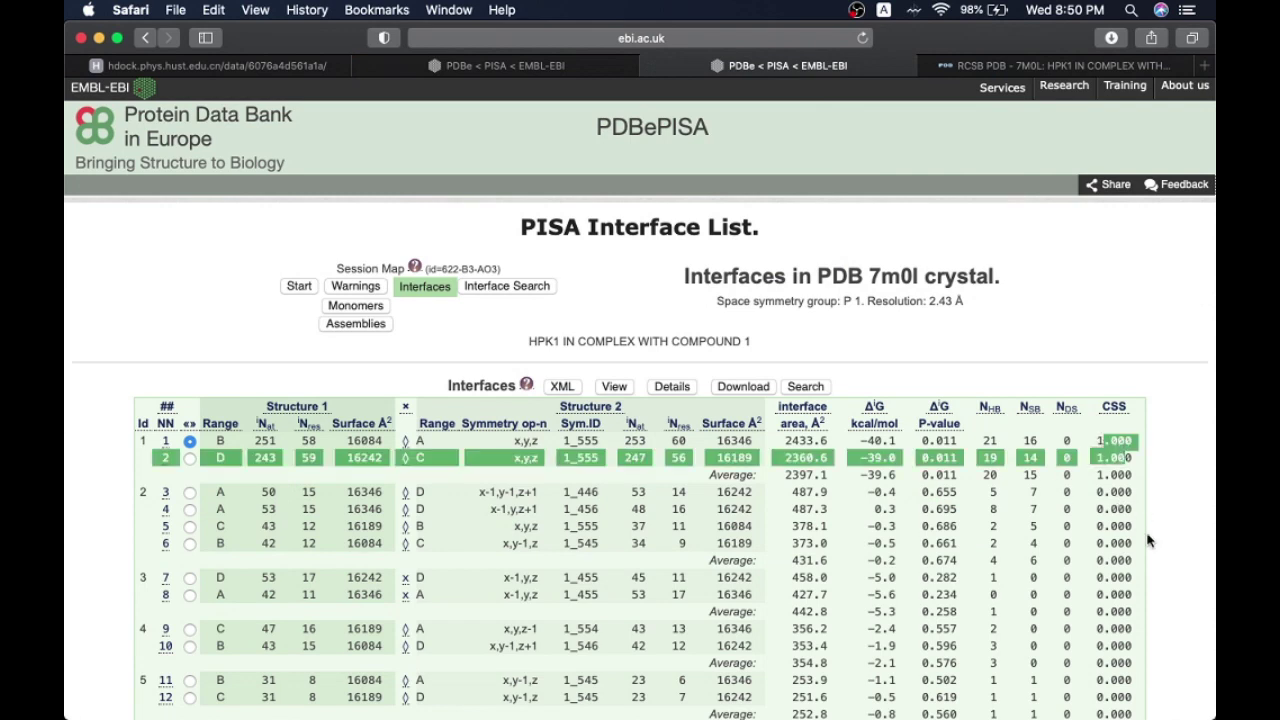
scroll(1114, 572, "down", 1)
left_click(1108, 568)
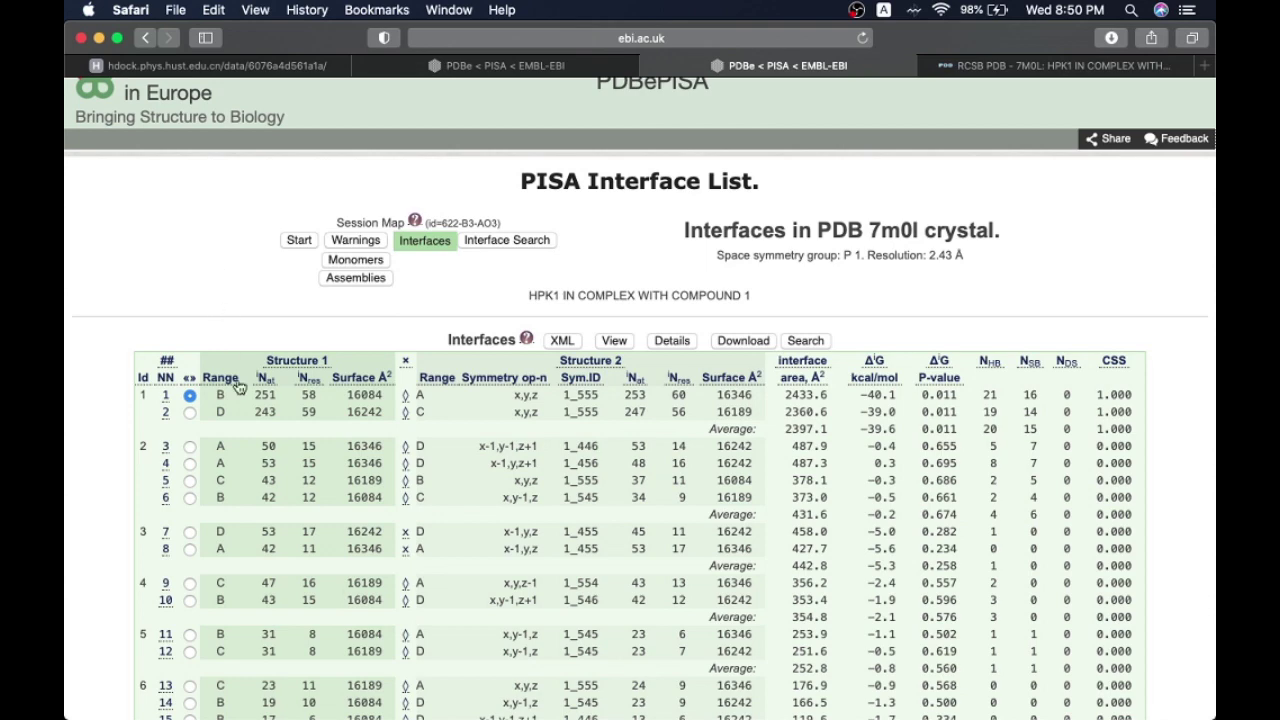
scroll(240, 388, "down", 5)
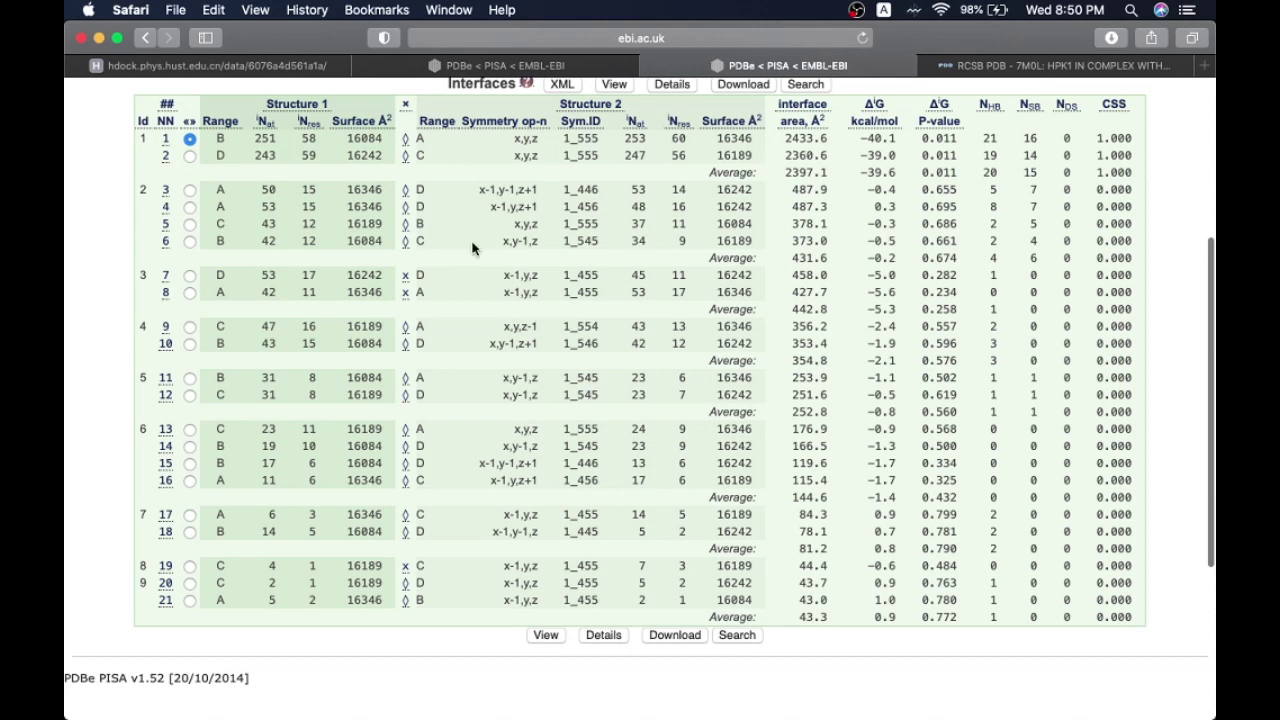
scroll(474, 300, "down", 1)
Step: Open the 3D view of interface 1 and rotate the spacefill model to inspect the contact region
left_click(546, 634)
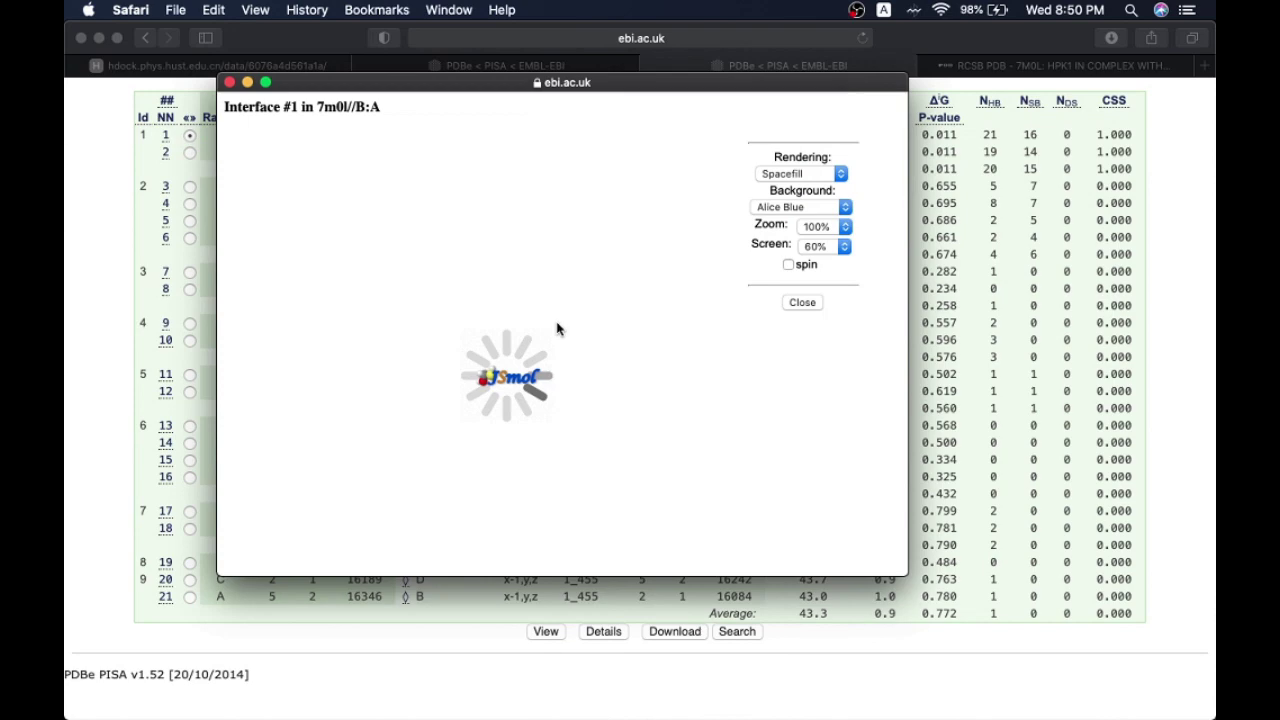
left_click_drag(557, 329, 297, 445)
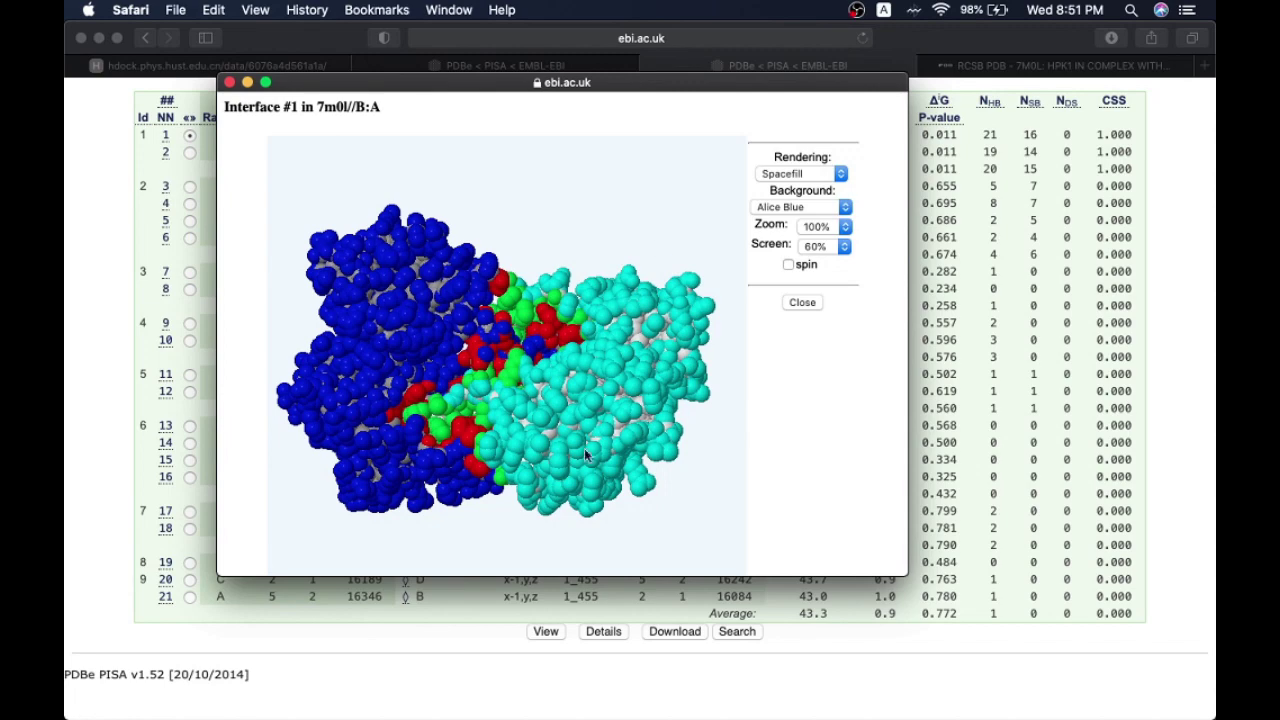
left_click_drag(491, 302, 589, 364)
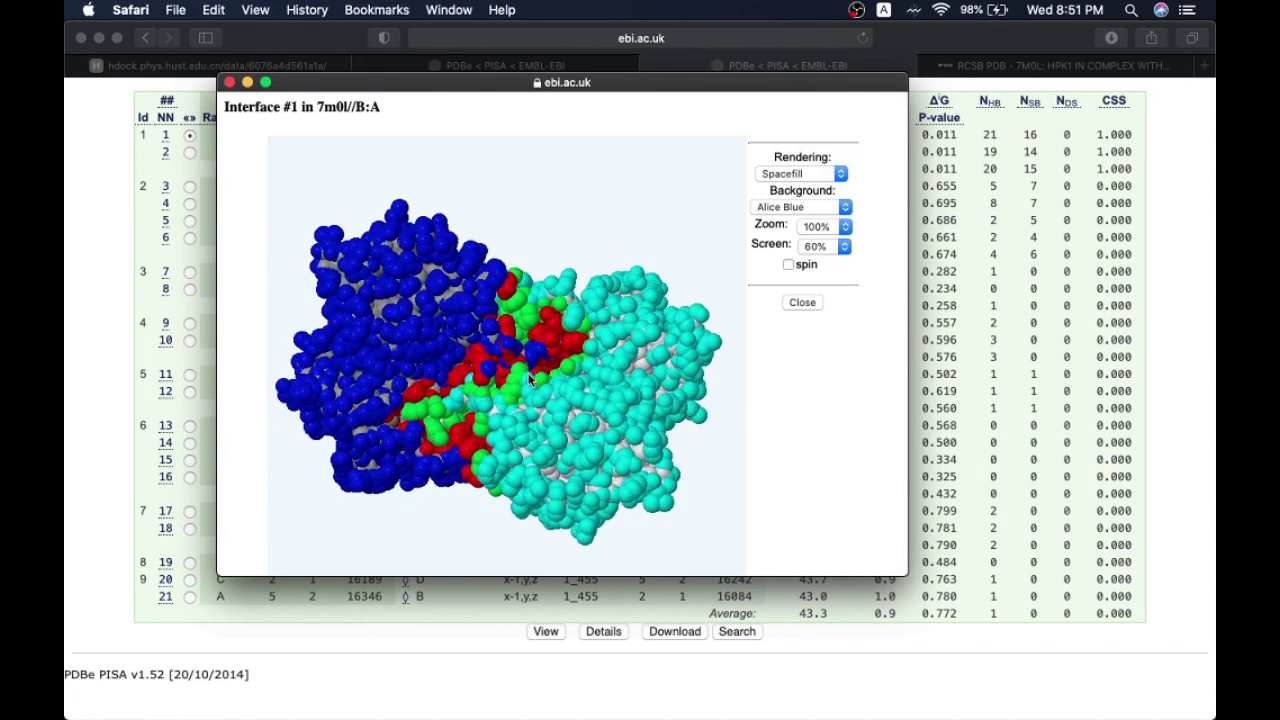
left_click_drag(558, 396, 465, 237)
Step: Render the interface 1 model as Cartoons, rotate it to inspect the contacts, and minimize the viewer window
left_click(810, 176)
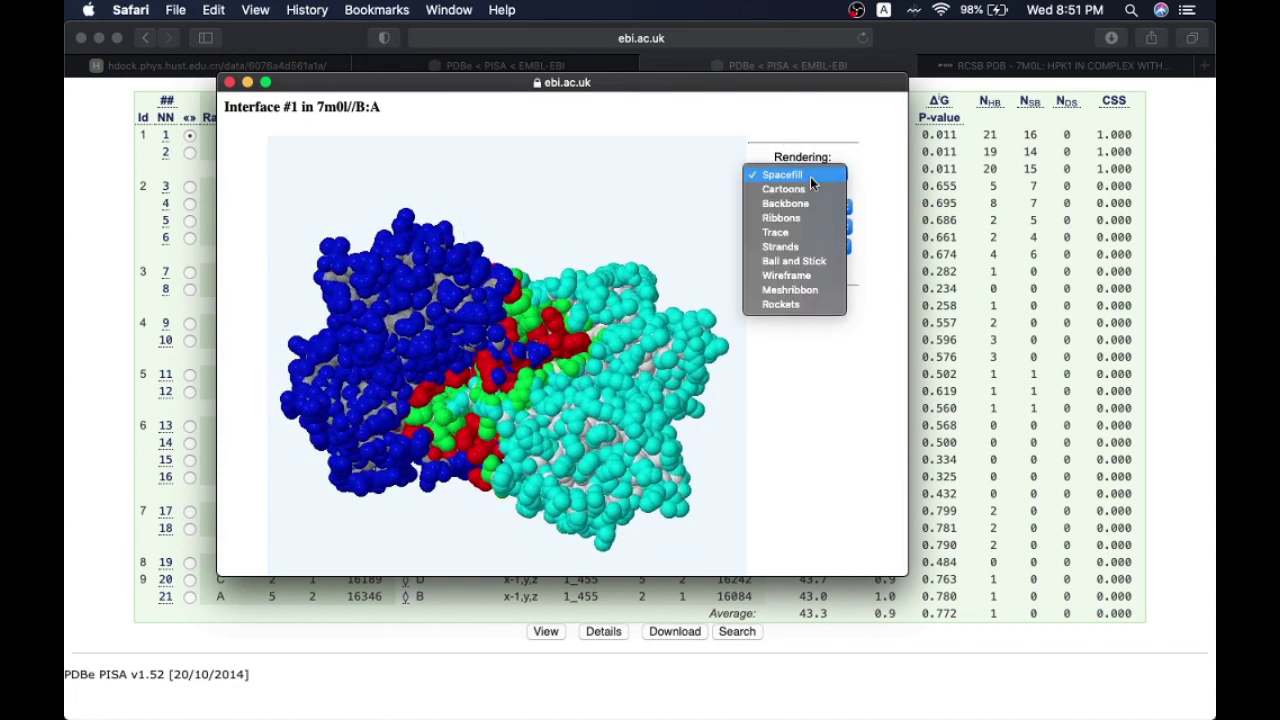
left_click(807, 188)
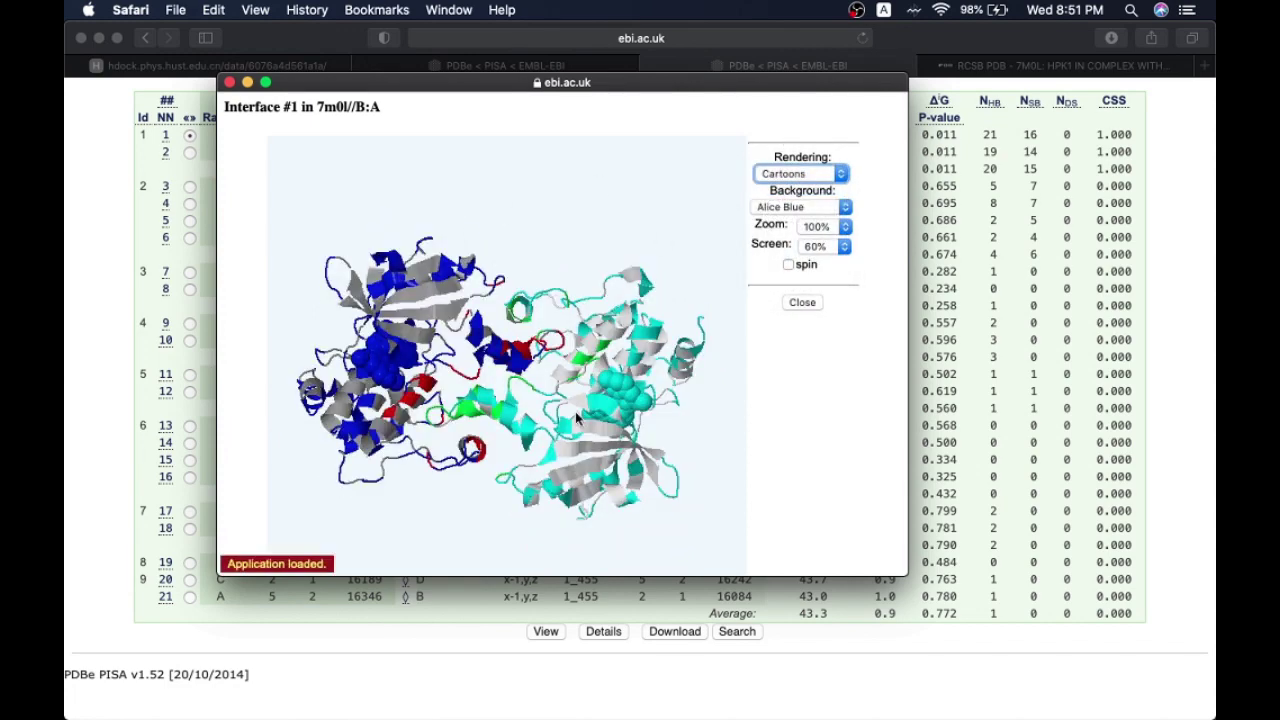
left_click_drag(641, 312, 530, 183)
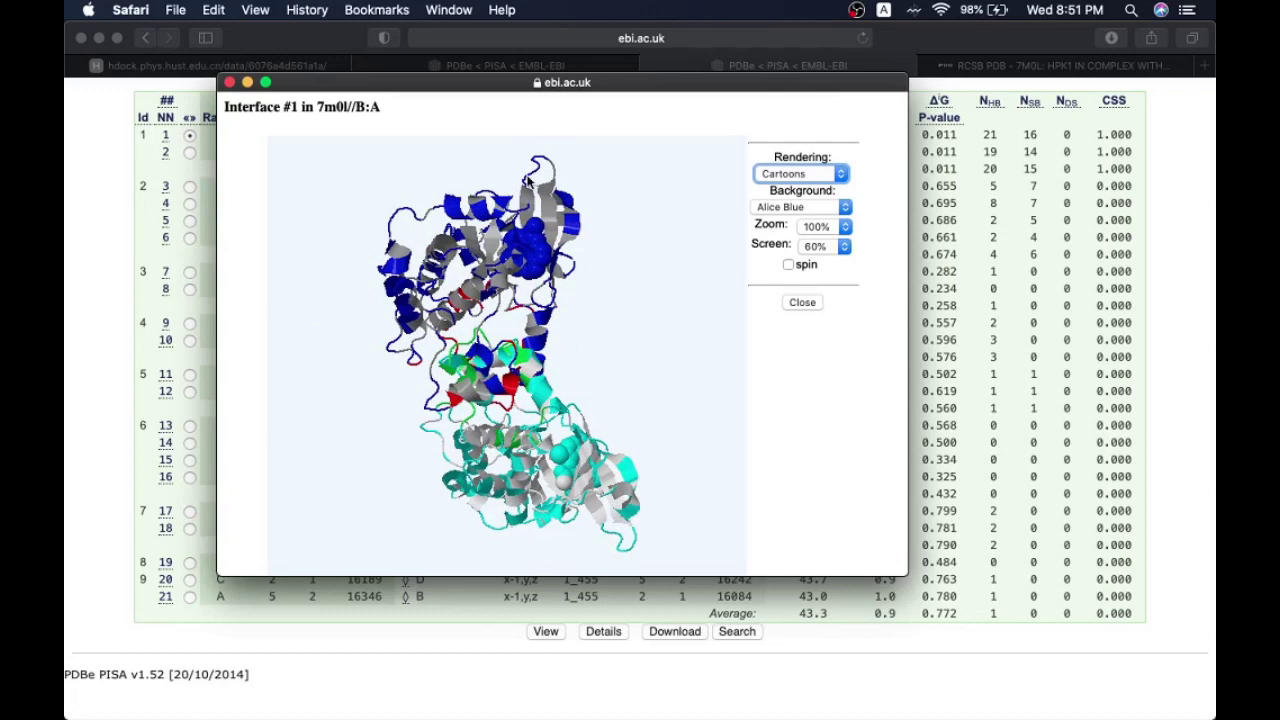
left_click(247, 83)
Step: Open the details of interface 1 and review its summary, hydrogen bonds and salt bridges
left_click(603, 632)
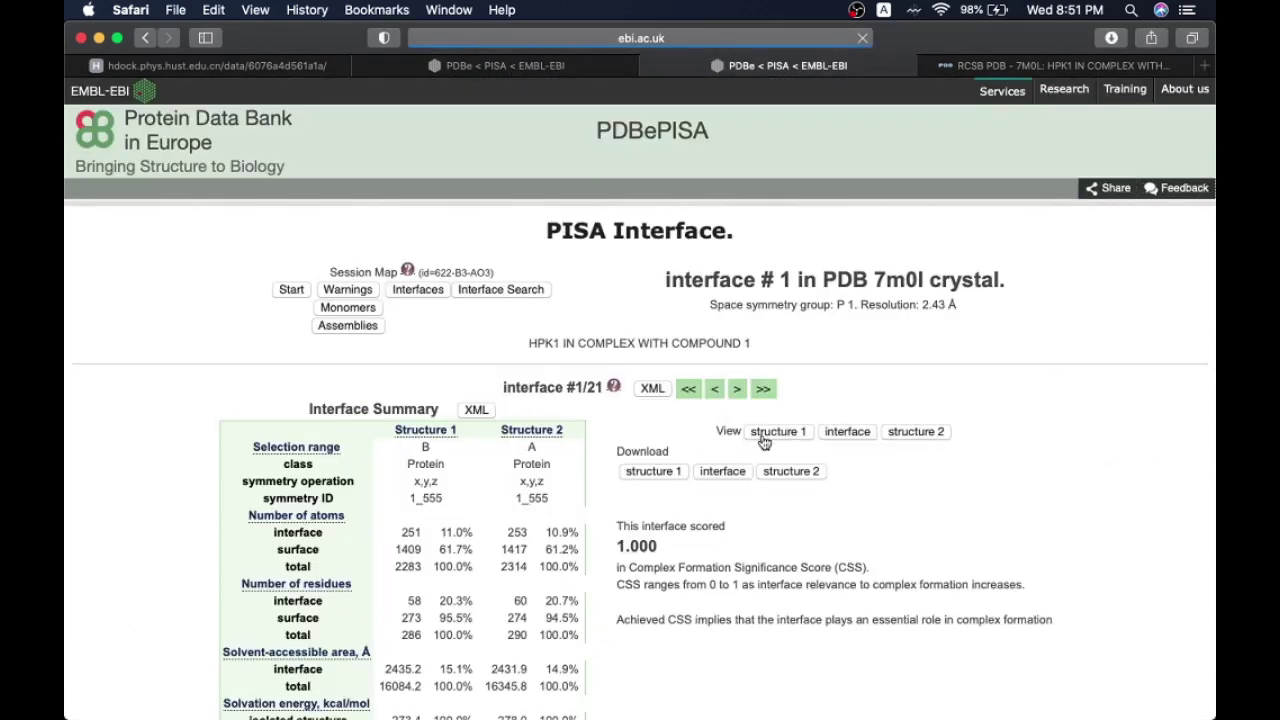
scroll(889, 453, "down", 2)
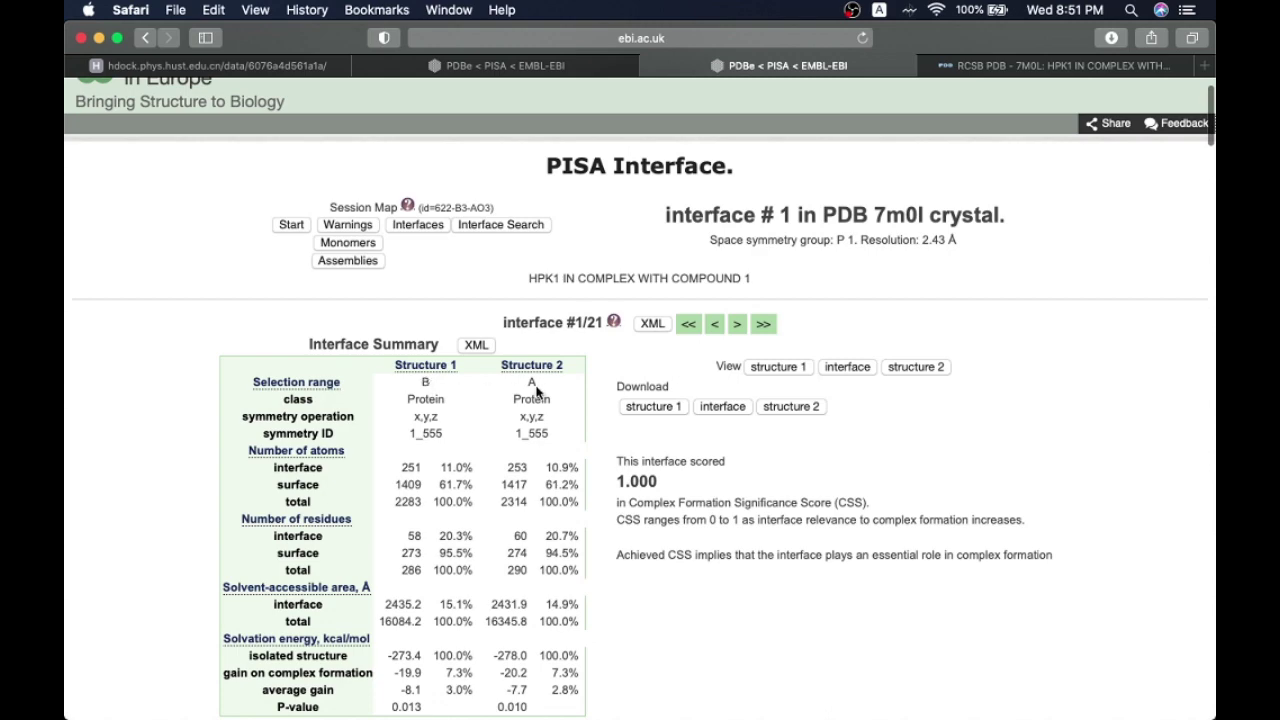
scroll(468, 490, "down", 4)
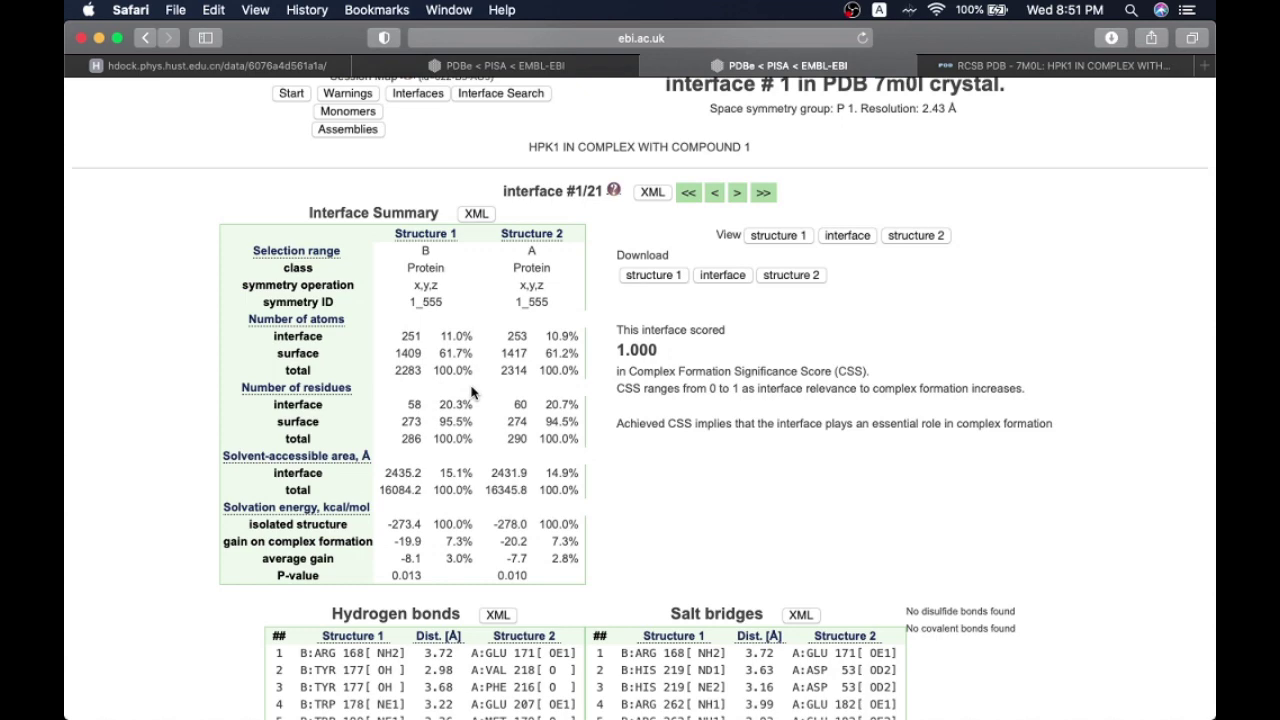
scroll(472, 393, "down", 5)
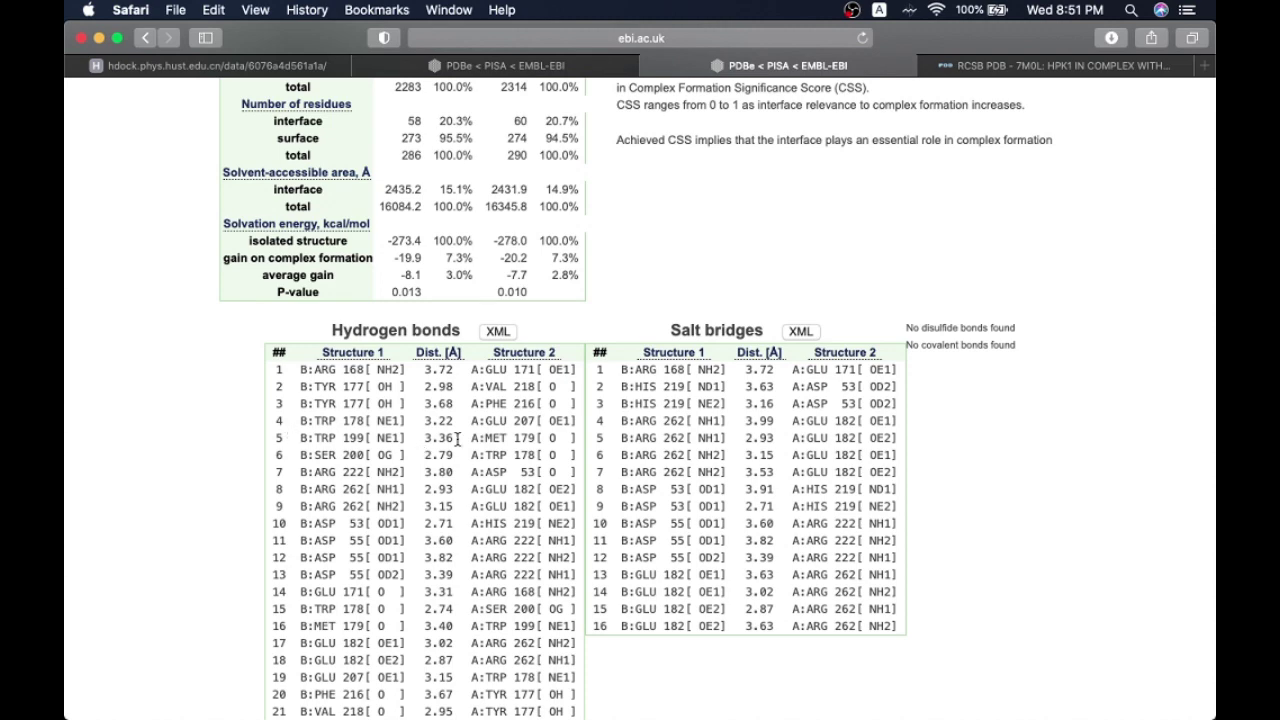
scroll(455, 440, "down", 3)
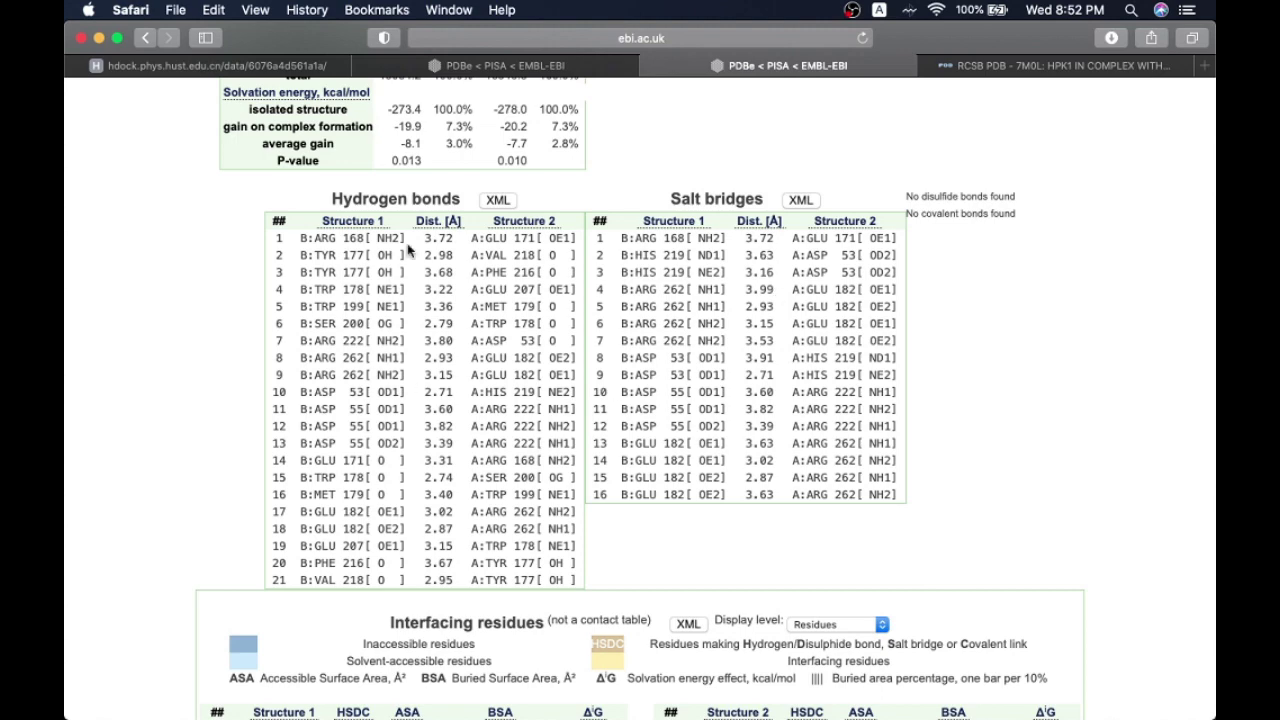
Step: Examine the Interfacing residues legend, covering inaccessible, solvent-accessible, HSDC bond-making and interfacing residues
scroll(458, 477, "down", 6)
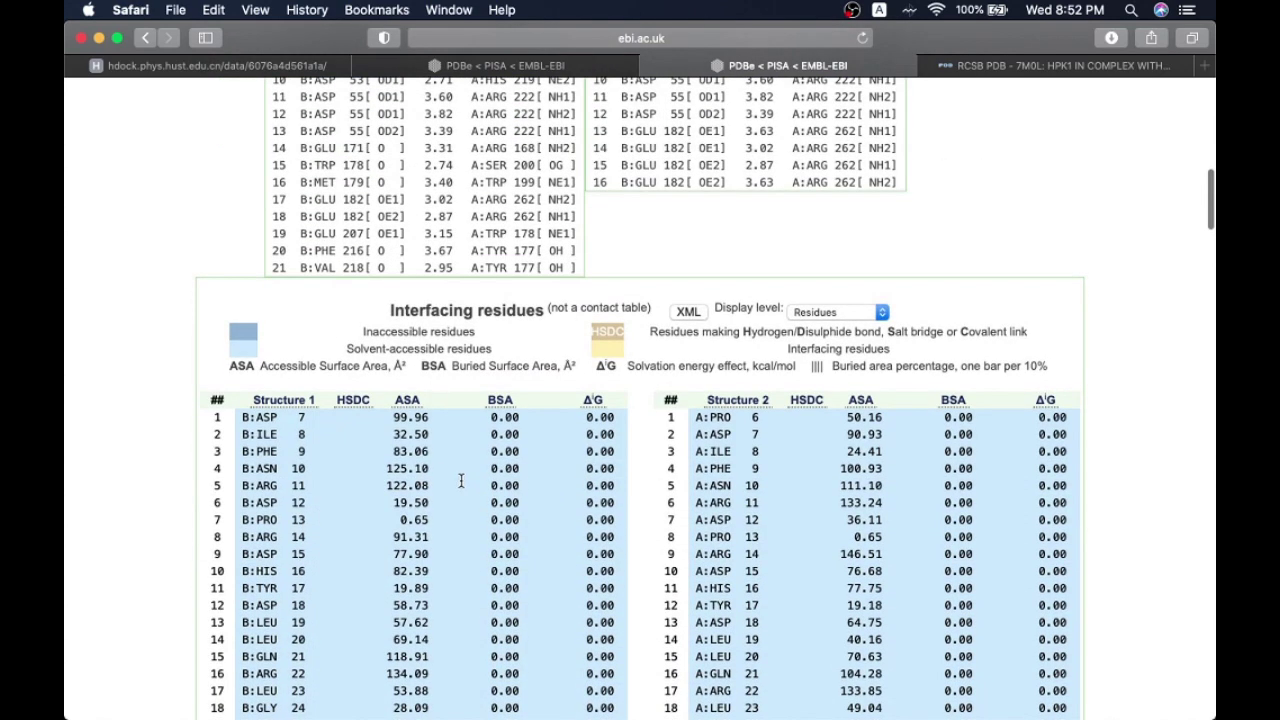
scroll(461, 481, "down", 1)
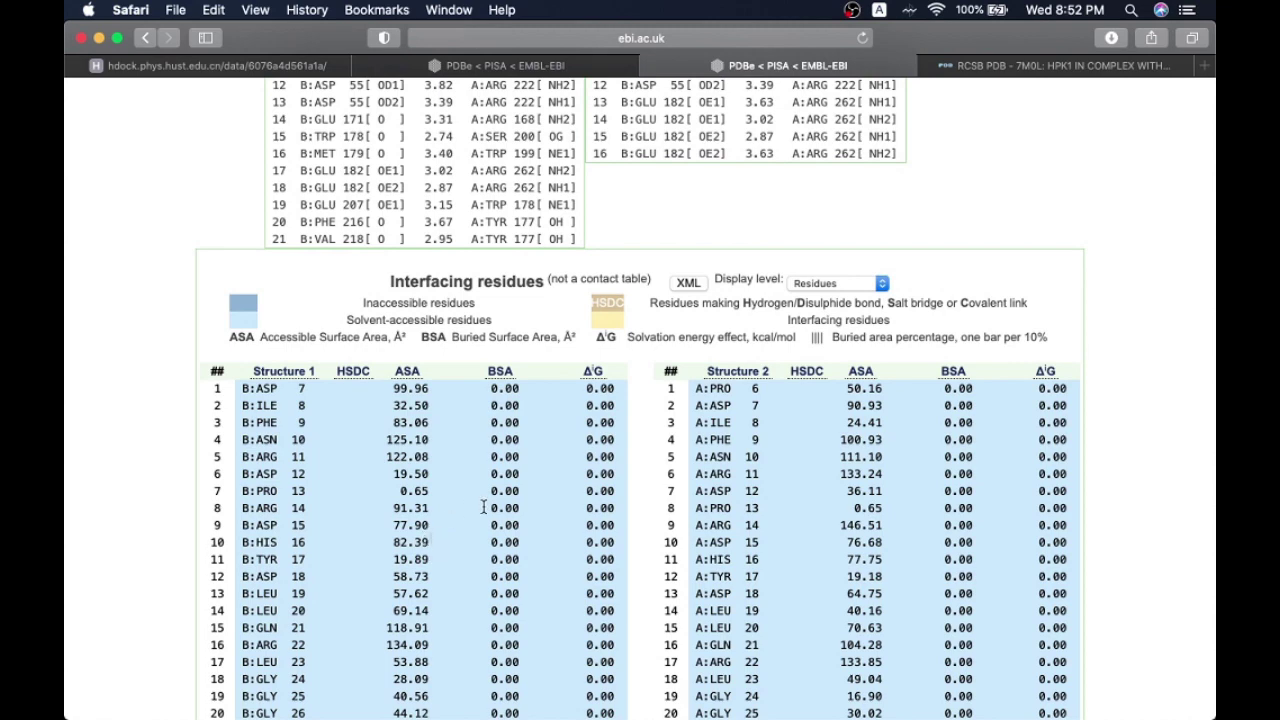
scroll(484, 506, "down", 3)
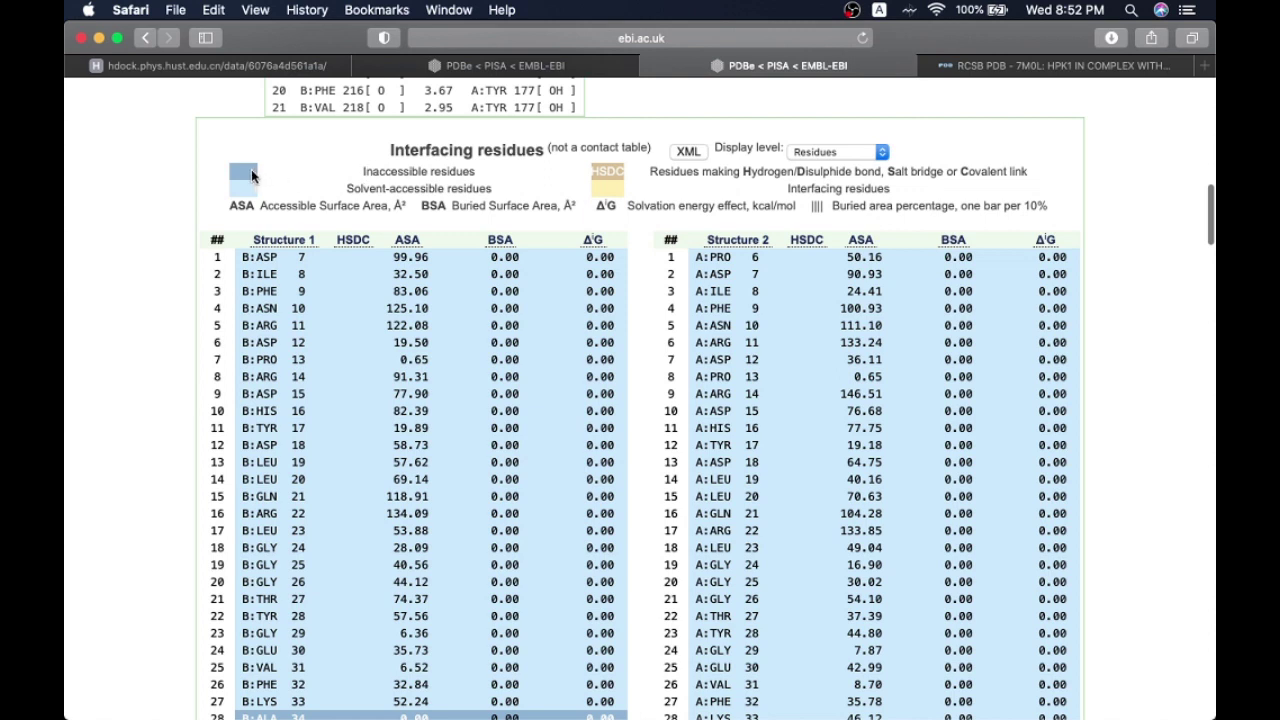
left_click_drag(359, 172, 484, 173)
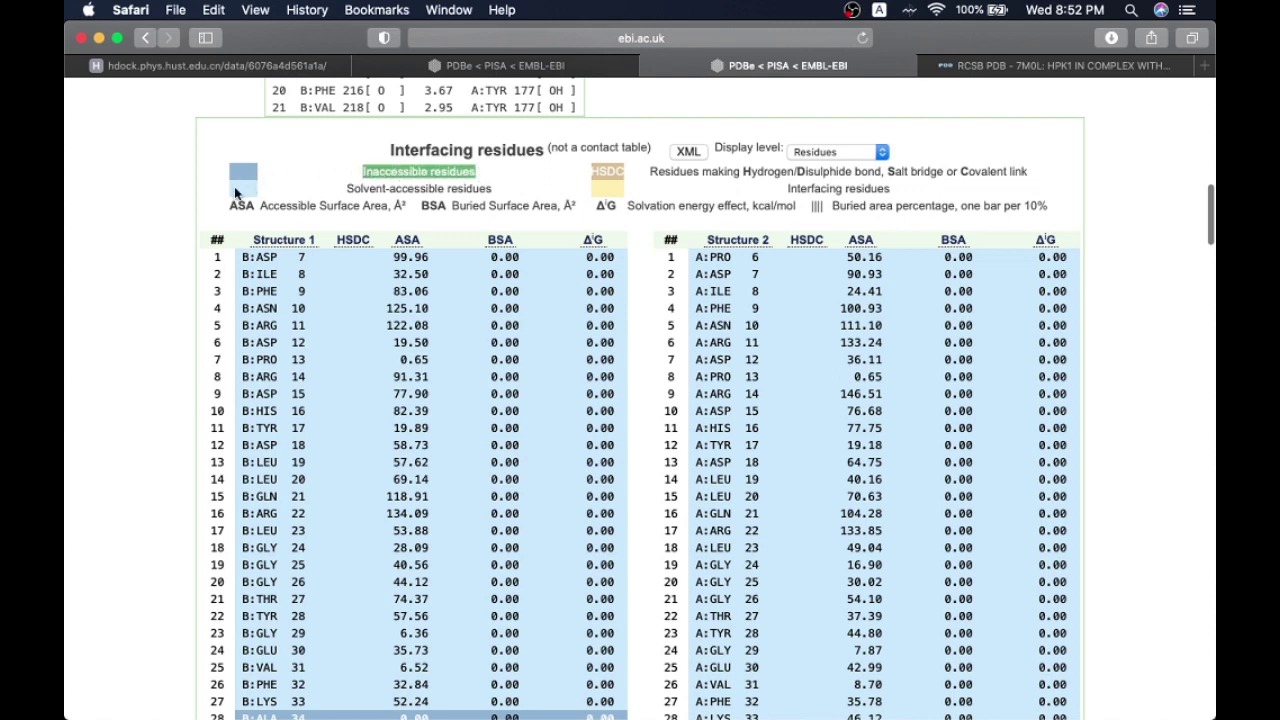
left_click_drag(345, 191, 496, 189)
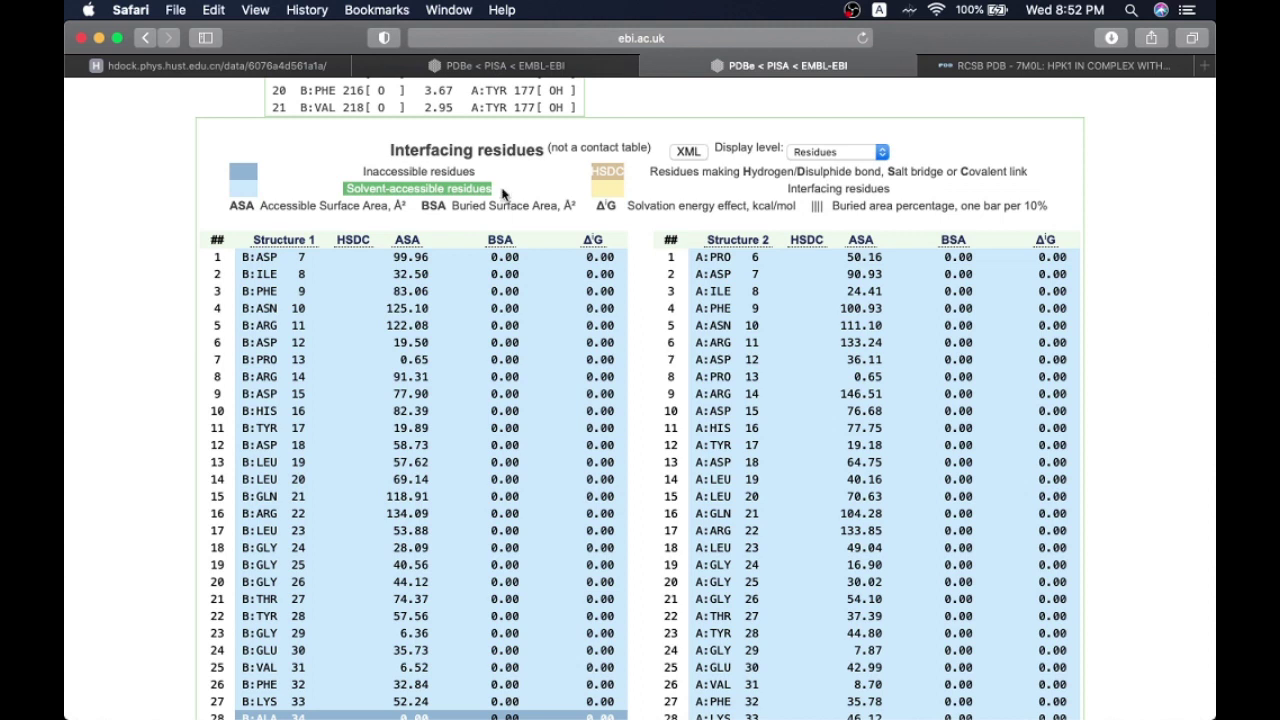
left_click(608, 173)
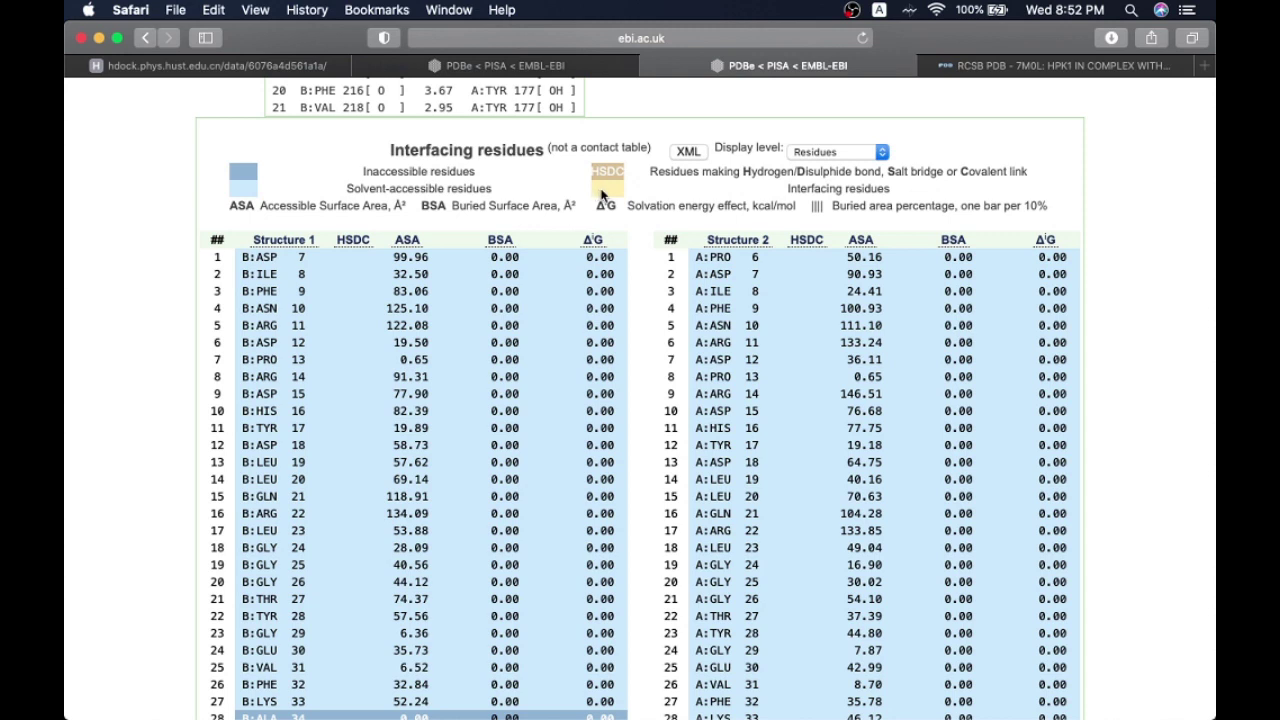
double_click(811, 189)
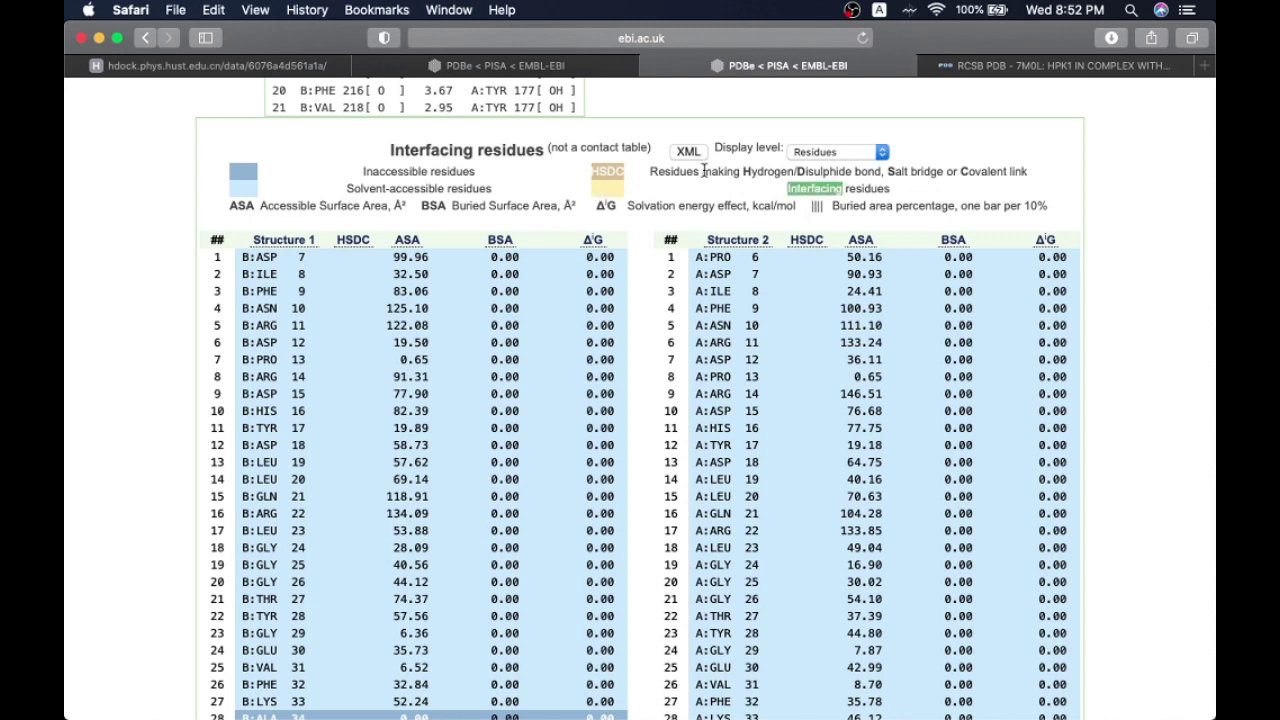
left_click(266, 210)
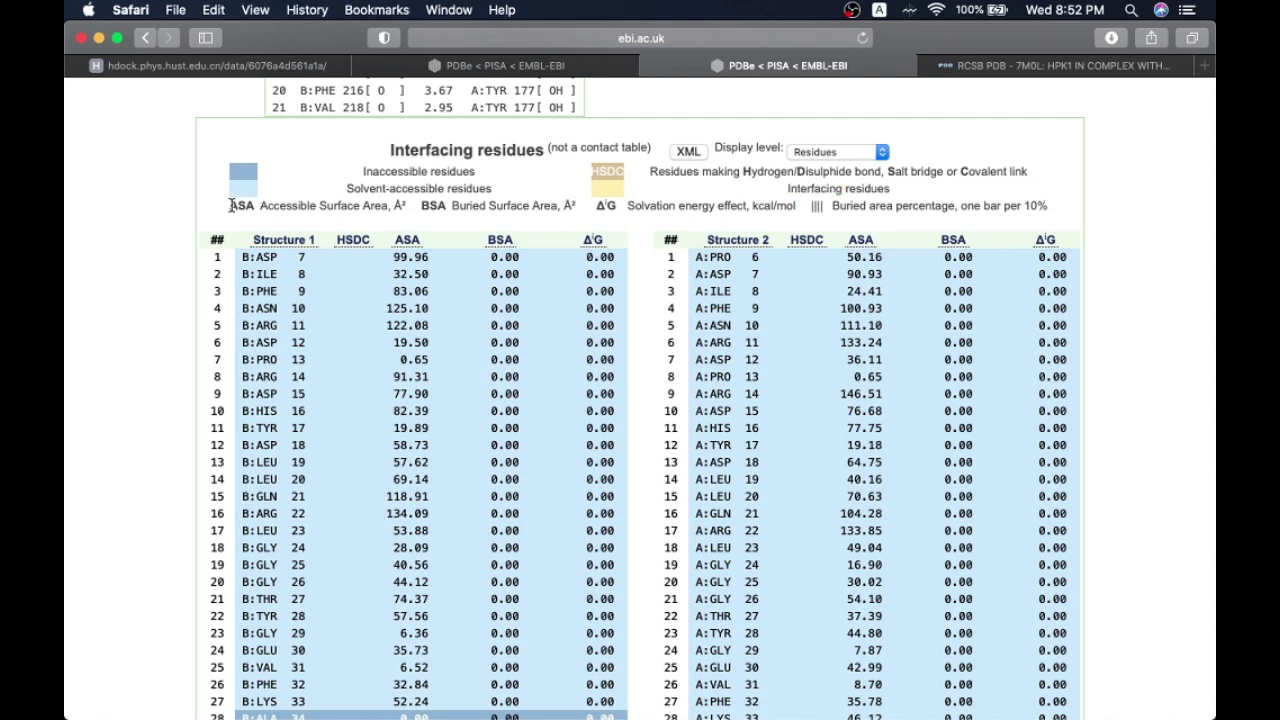
Step: Examine the legend entries for Accessible Surface Area and the buried area percentage bars above the Interfacing residues table
left_click_drag(231, 205, 399, 206)
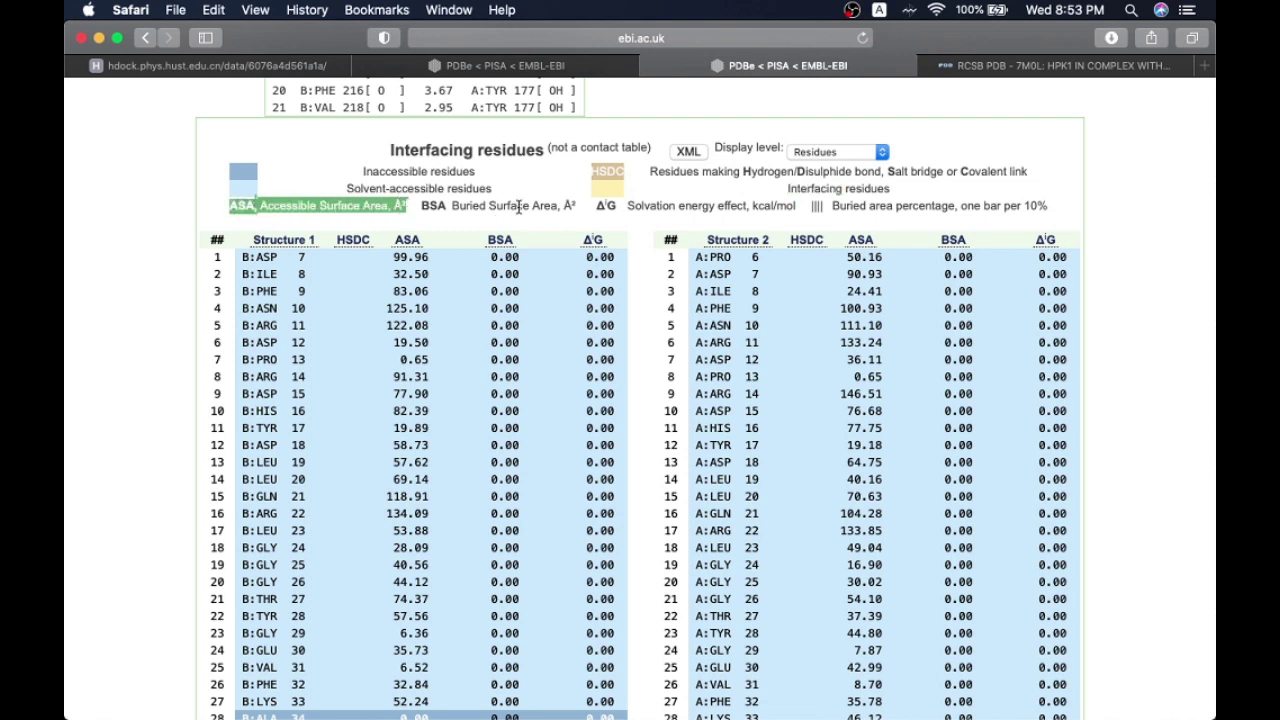
left_click(816, 207)
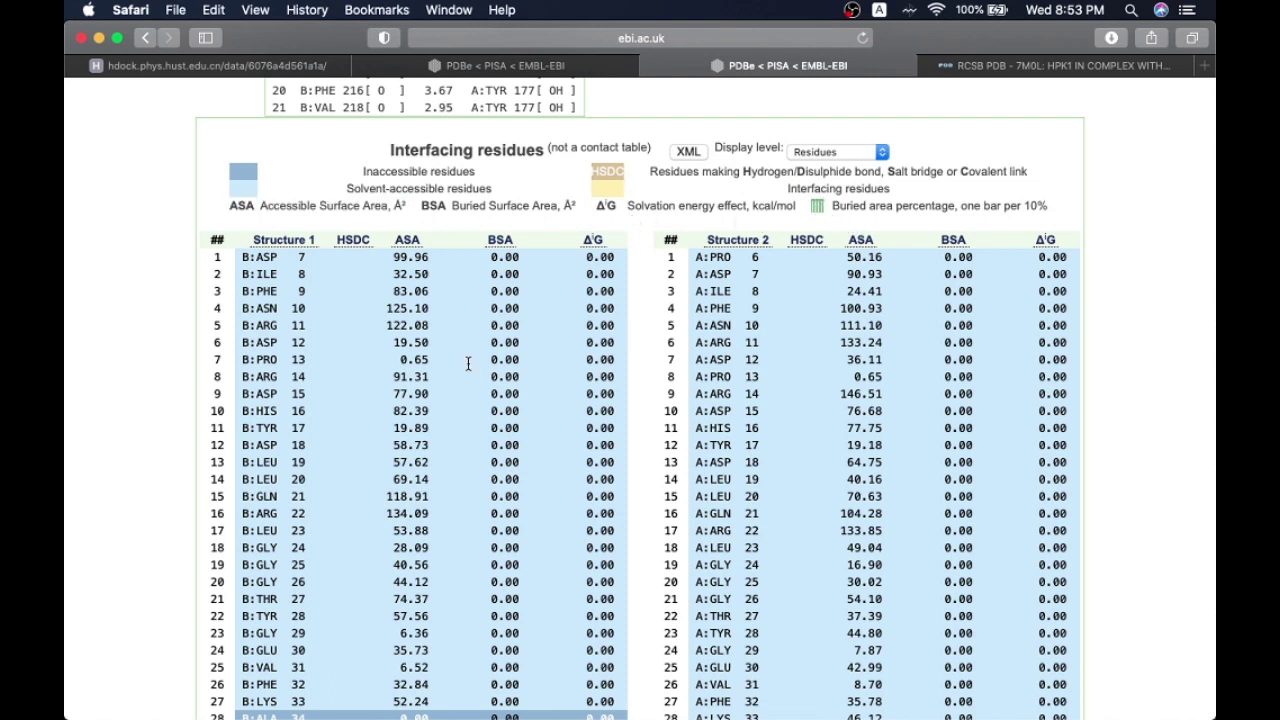
left_click(831, 205)
left_click_drag(837, 205, 1010, 207)
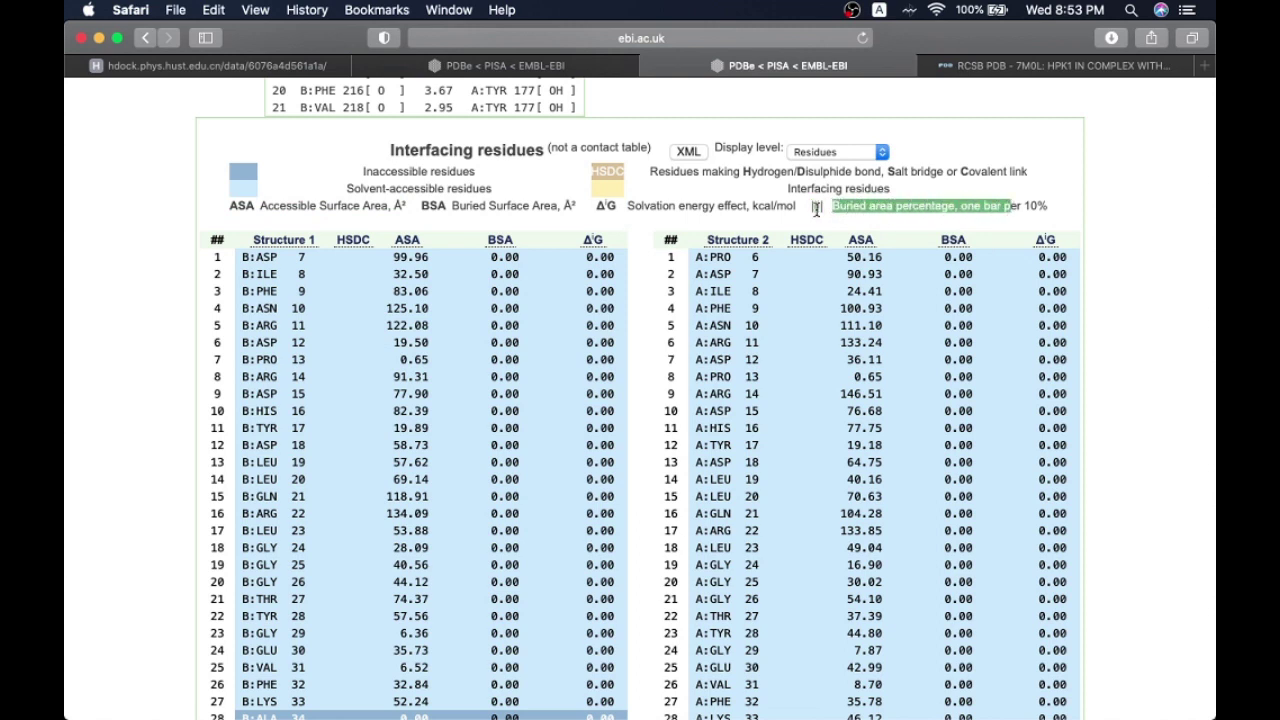
left_click(815, 206)
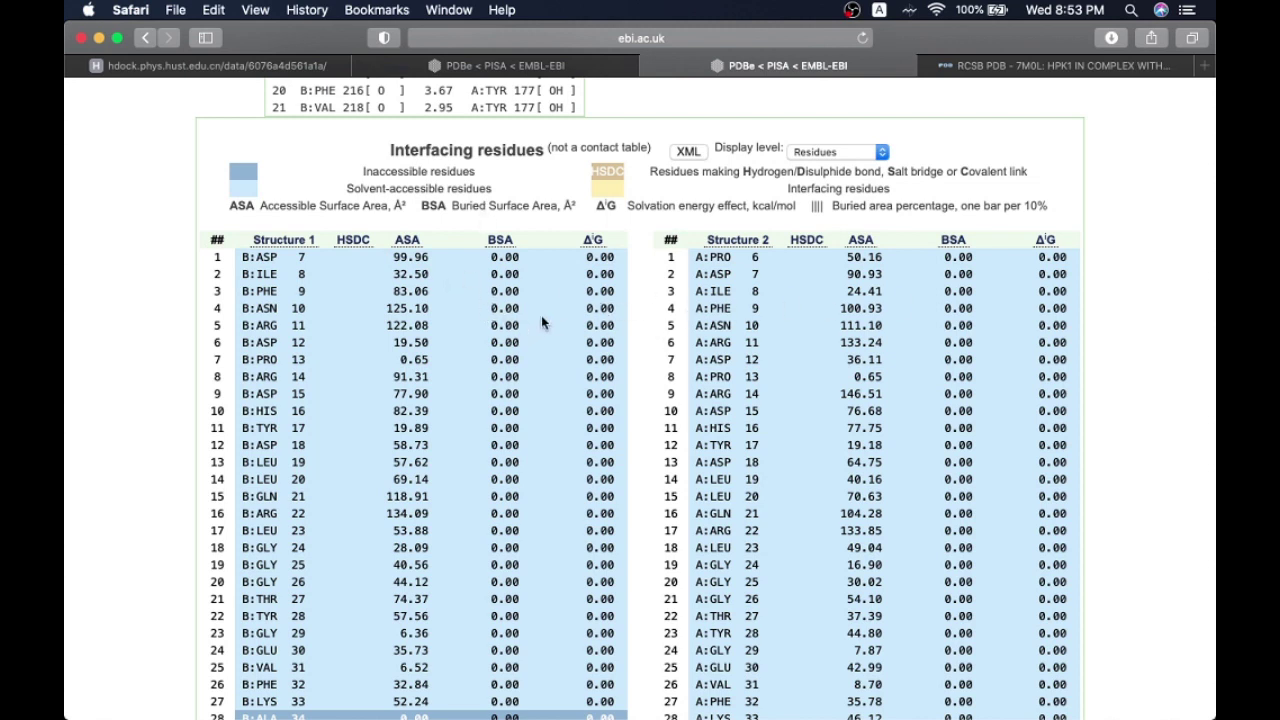
Step: Examine the opening rows of the Interfacing residues table for both structures, together with the hydrogen bond and salt bridge lists
scroll(541, 322, "down", 3)
scroll(450, 330, "up", 5)
scroll(363, 333, "down", 1)
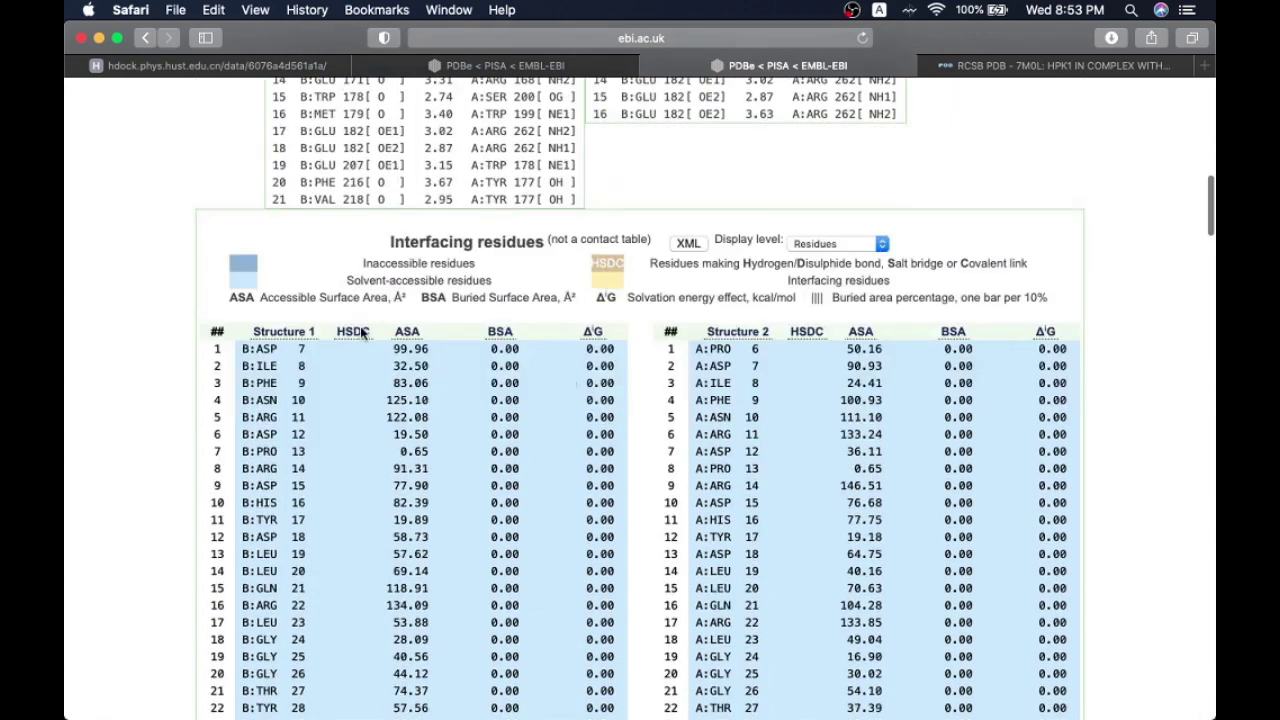
scroll(260, 318, "up", 8)
scroll(256, 326, "down", 5)
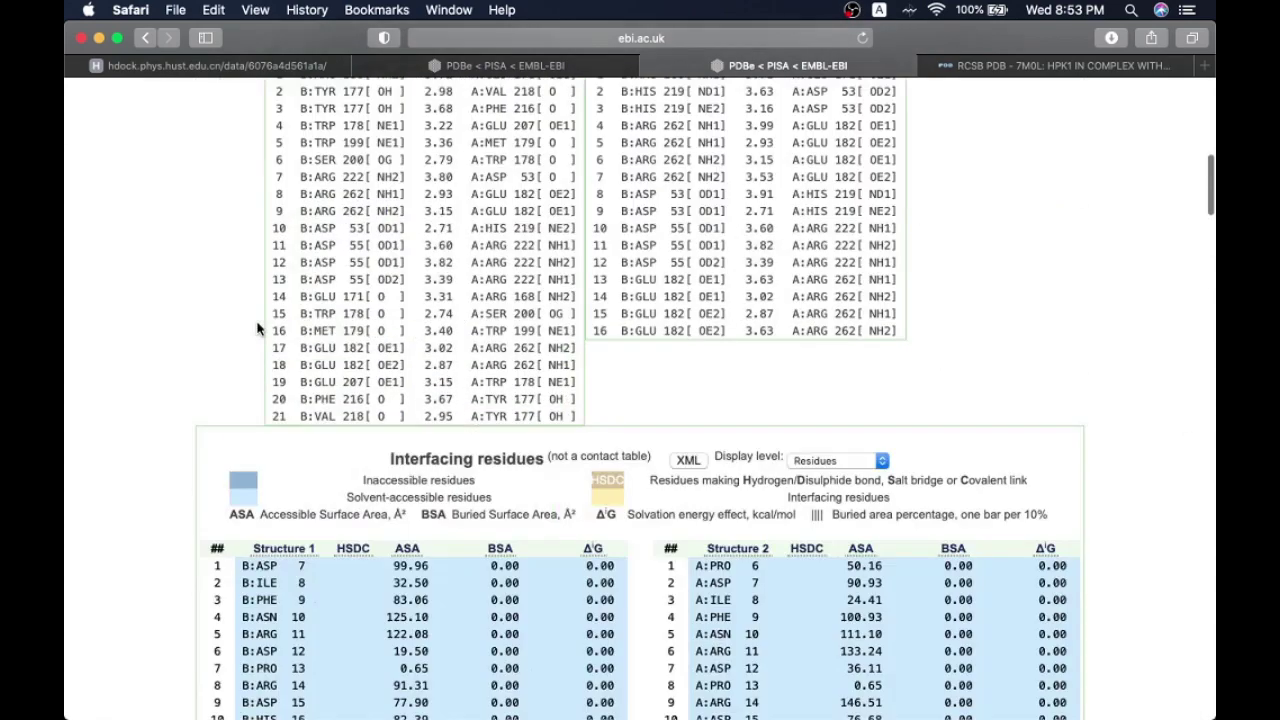
scroll(358, 420, "down", 3)
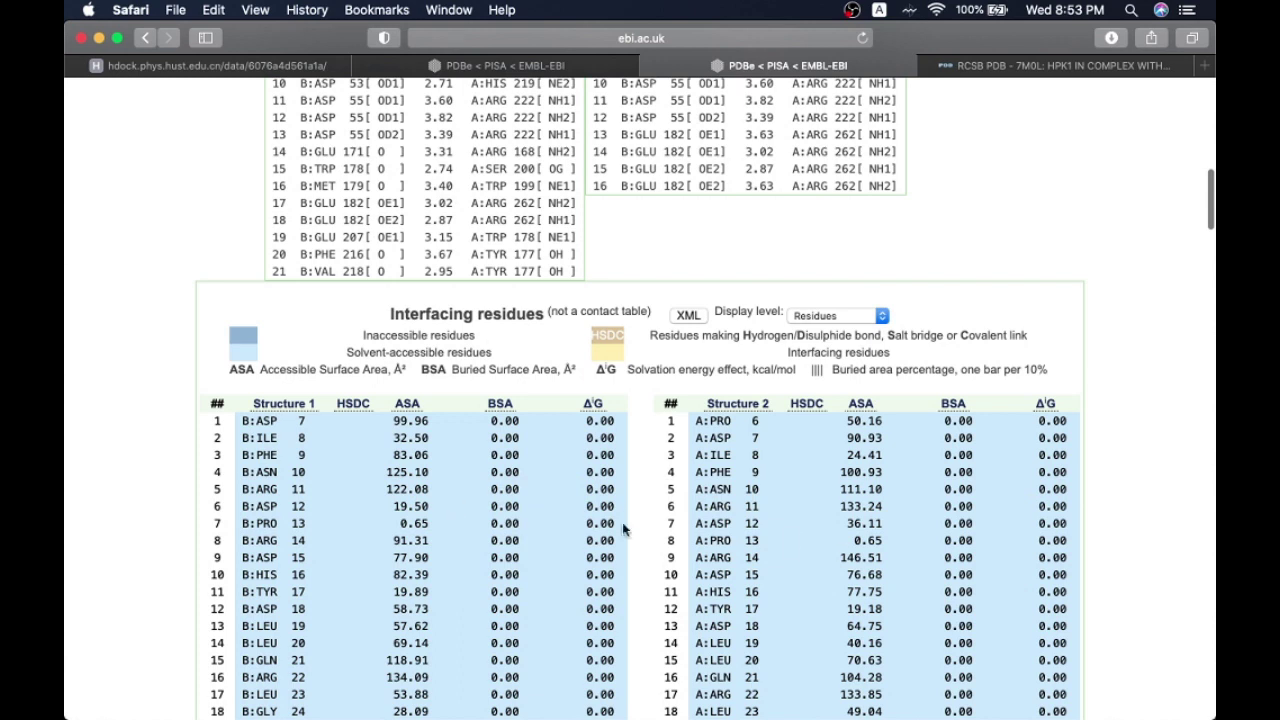
scroll(566, 523, "down", 1)
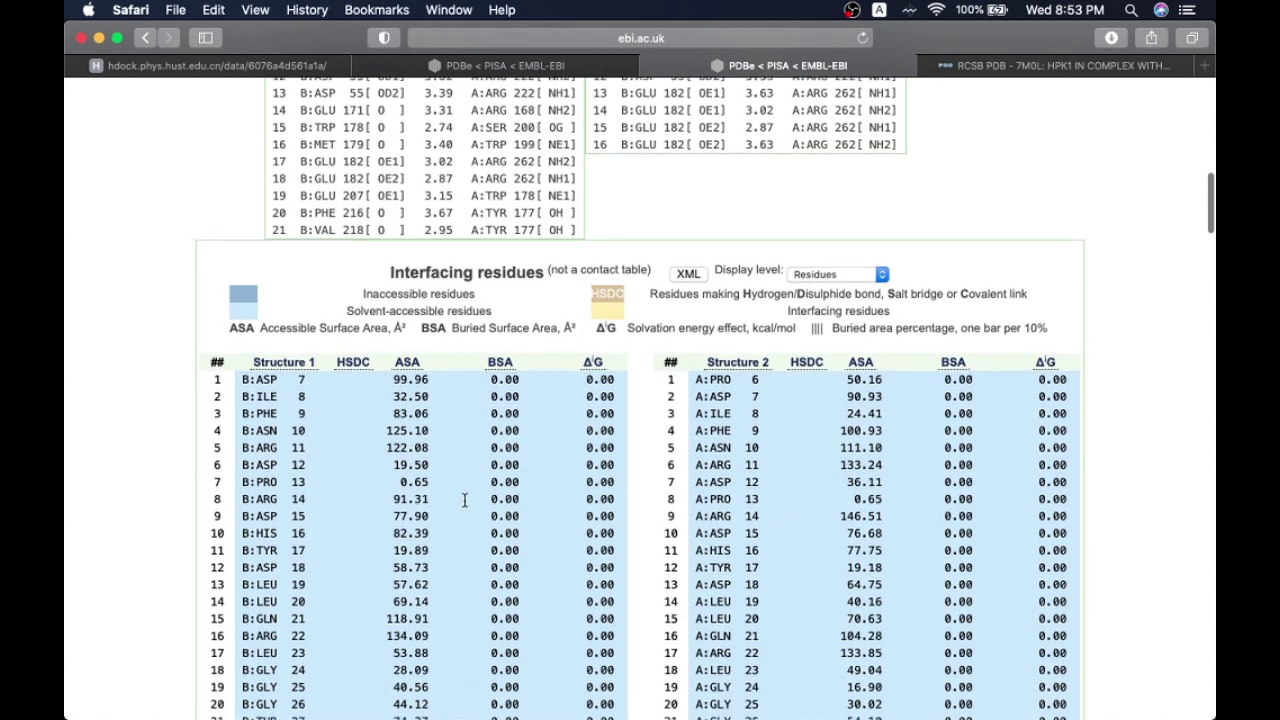
scroll(464, 500, "down", 1)
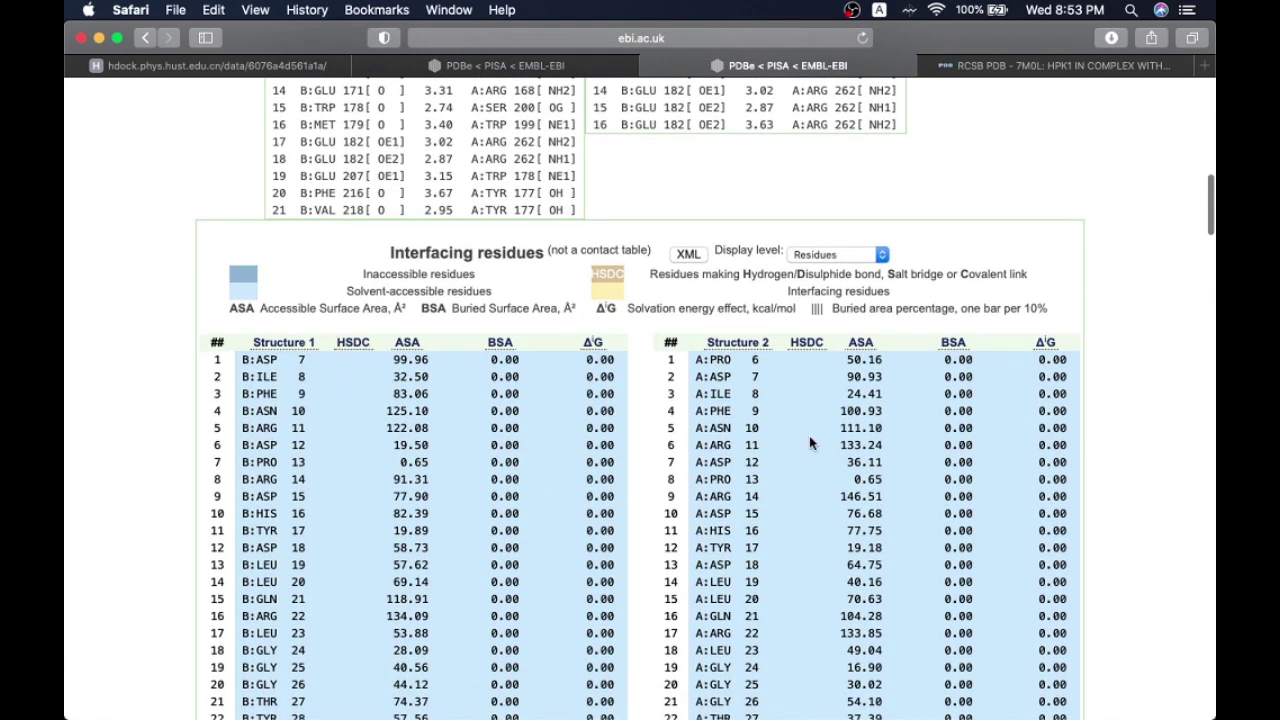
scroll(592, 508, "down", 2)
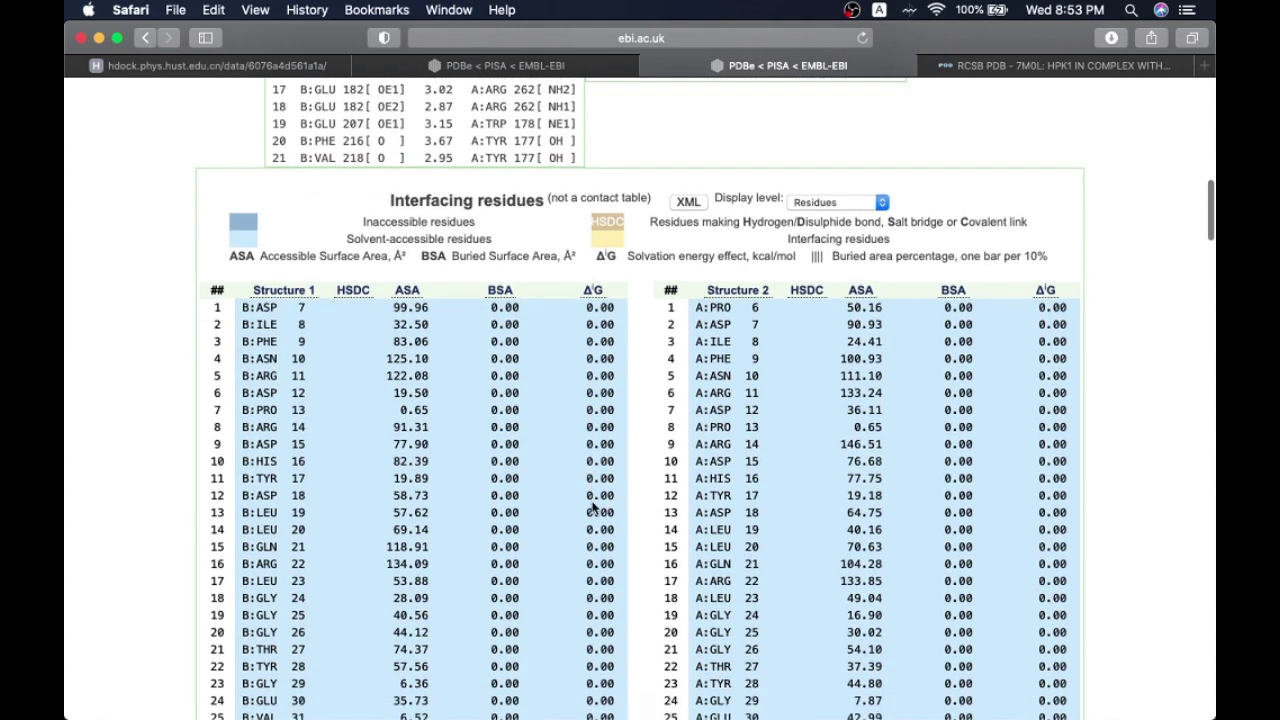
scroll(593, 508, "down", 10)
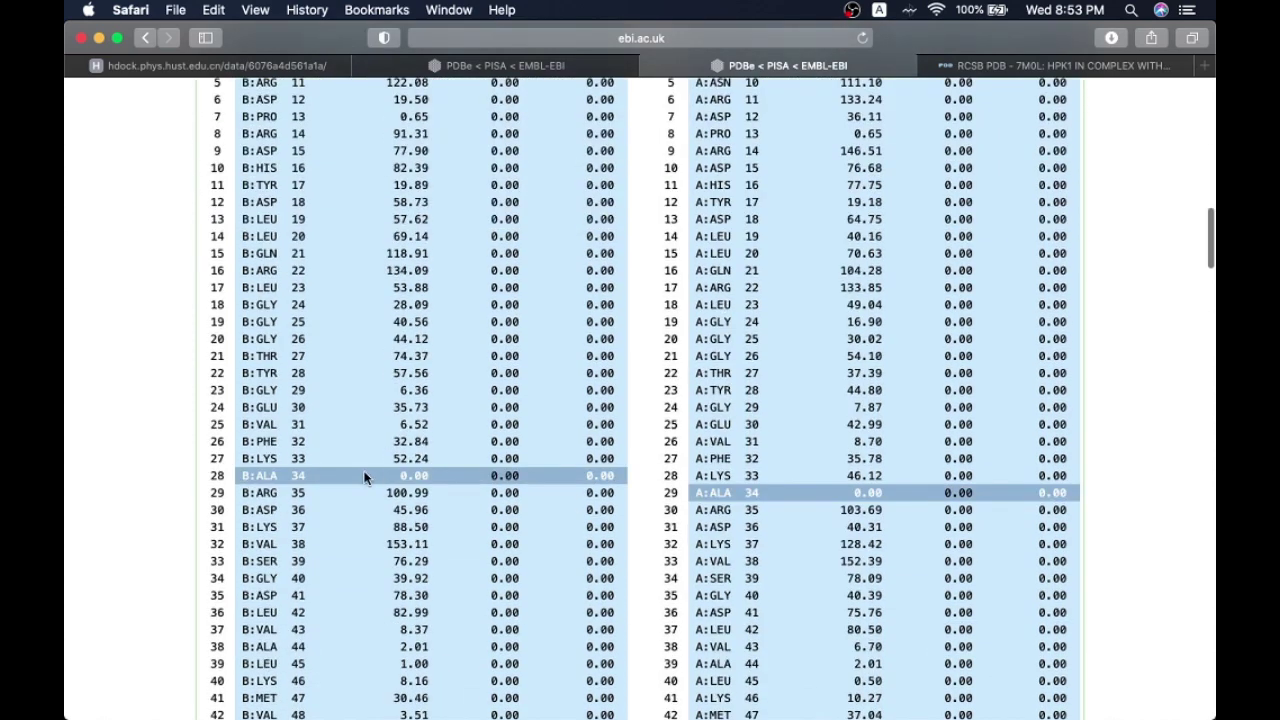
scroll(672, 451, "up", 20)
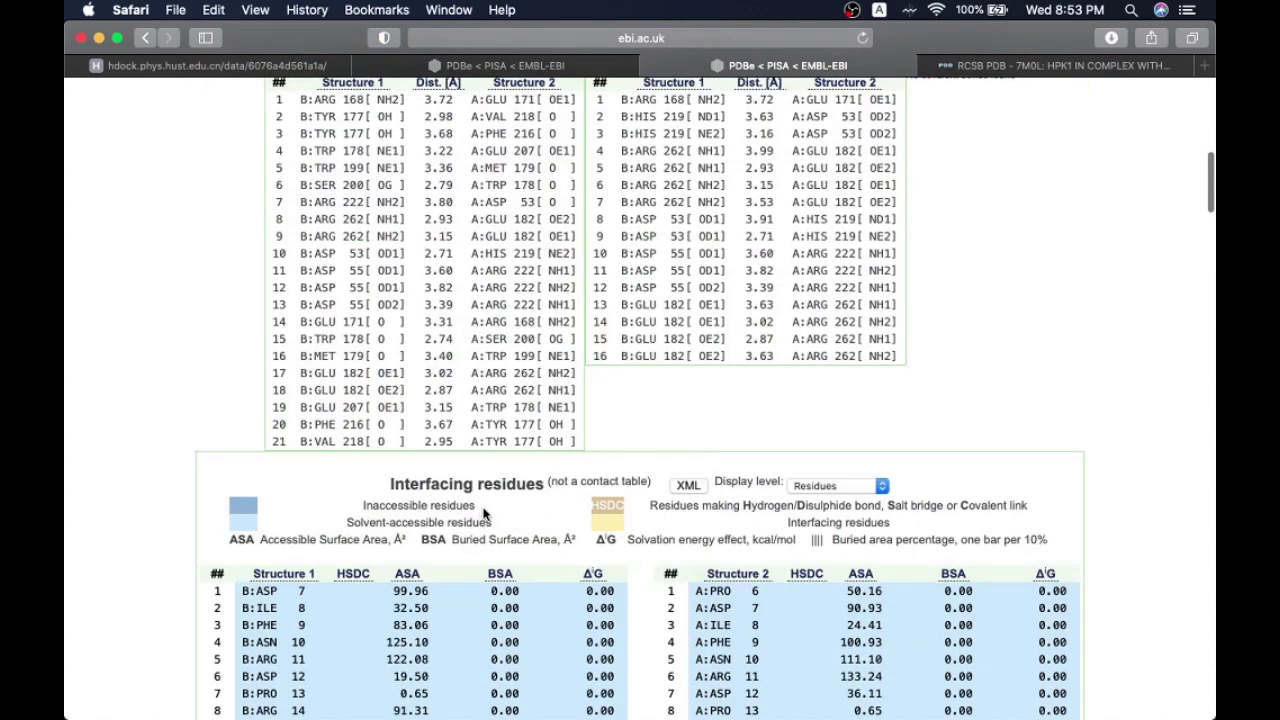
scroll(484, 513, "down", 20)
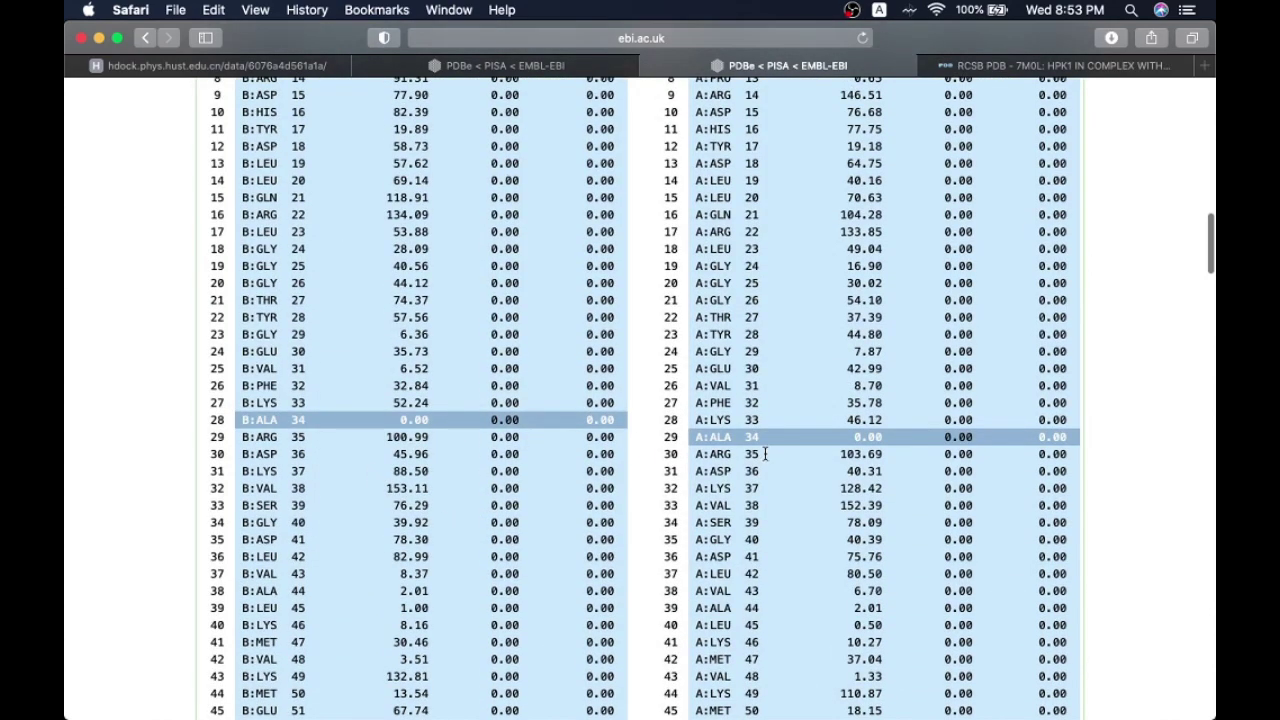
Step: Inspect the HSDC marking and buried area bars of residue B:ASP 53 in the Interfacing residues table
scroll(561, 530, "down", 12)
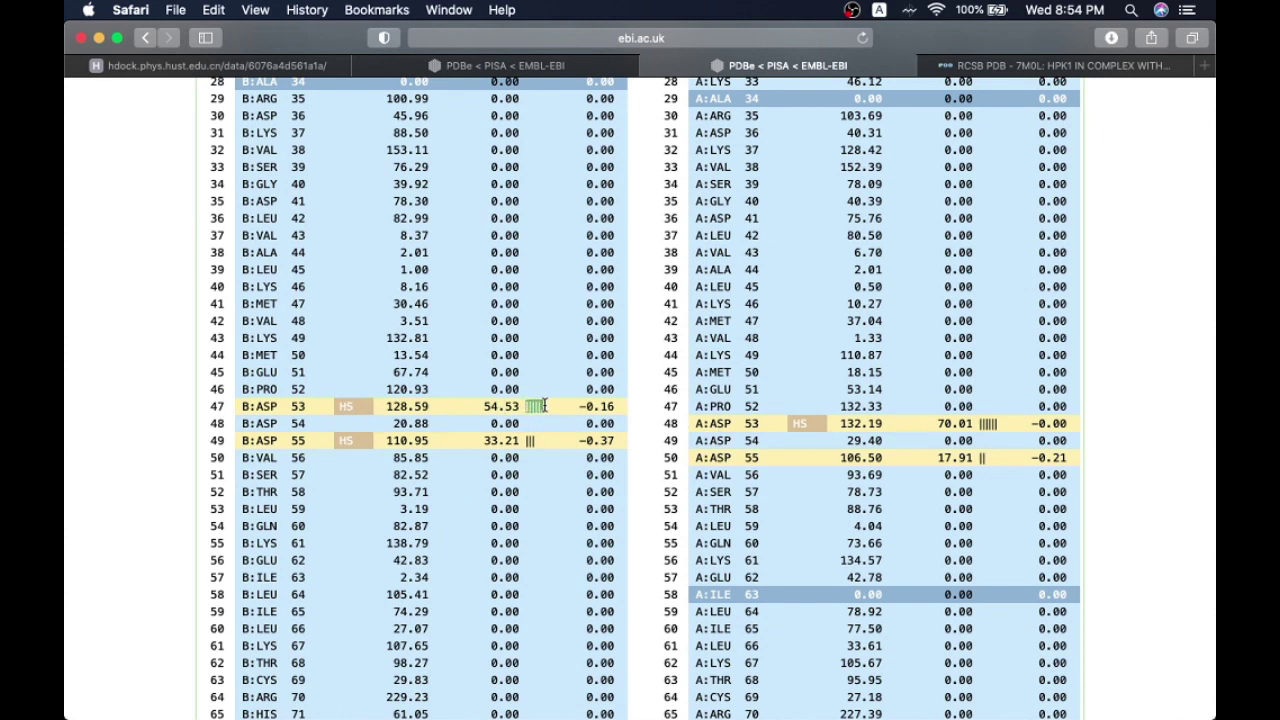
left_click(358, 407)
left_click_drag(540, 408, 531, 407)
left_click(540, 408)
double_click(530, 407)
Step: Examine the remaining Interfacing residues rows to the end of the table, focusing on the bond-making residues from ARG 168 onward
scroll(598, 498, "down", 15)
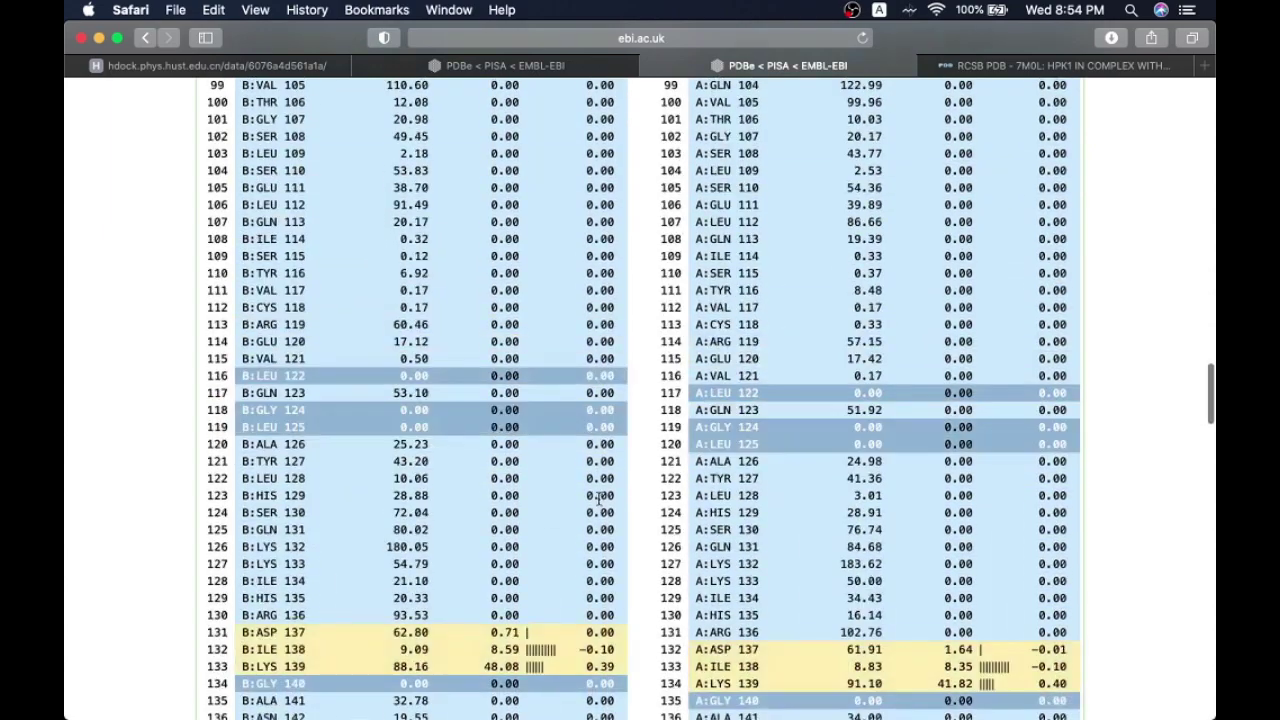
scroll(598, 498, "down", 4)
scroll(604, 510, "down", 10)
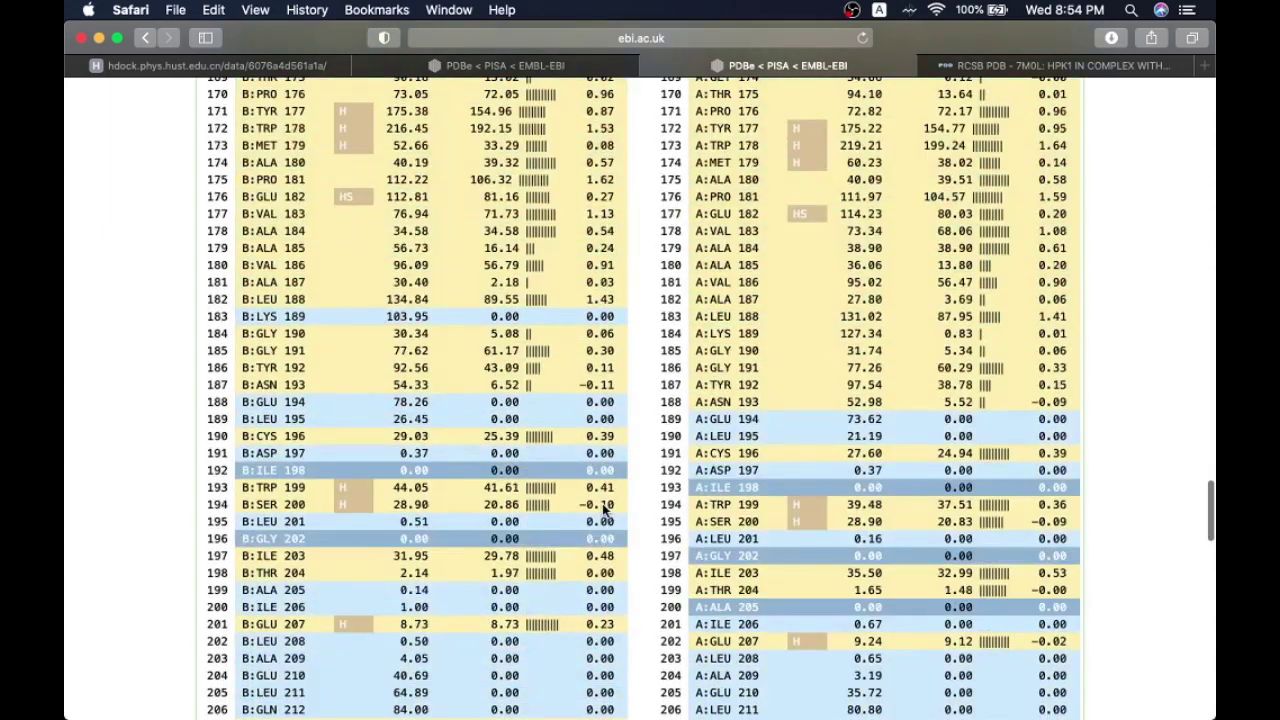
scroll(604, 510, "up", 6)
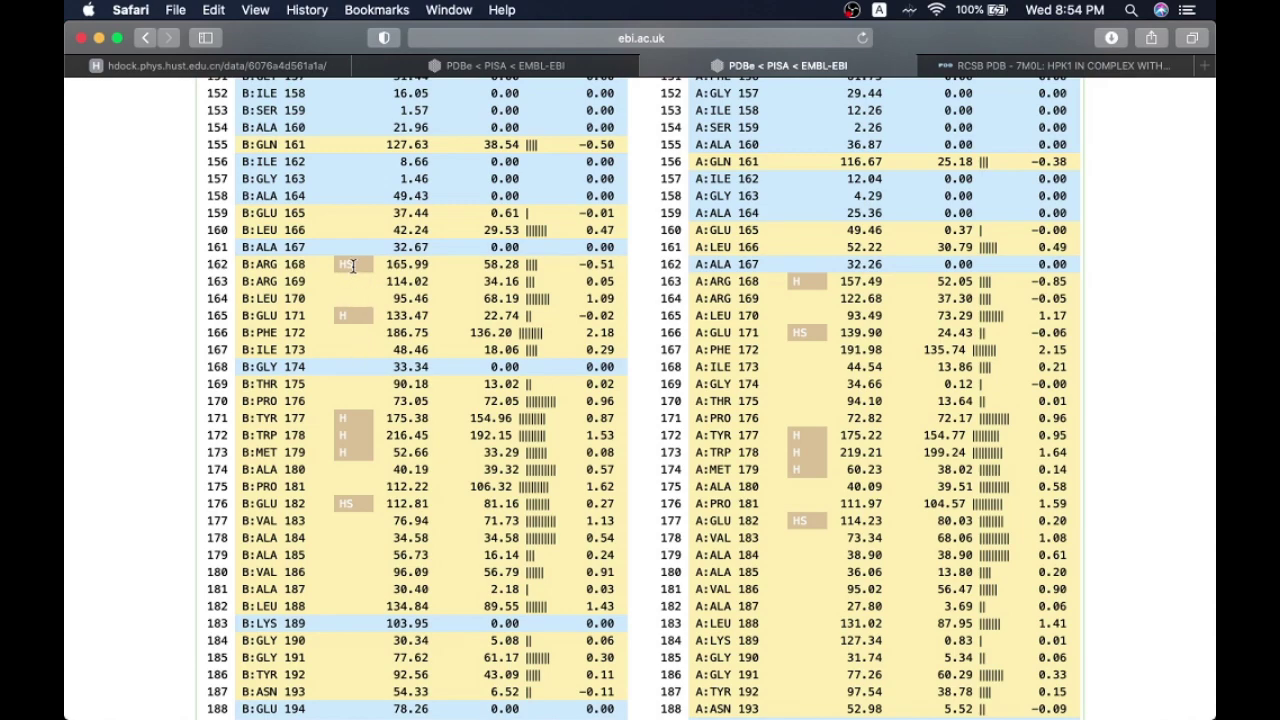
scroll(414, 368, "down", 5)
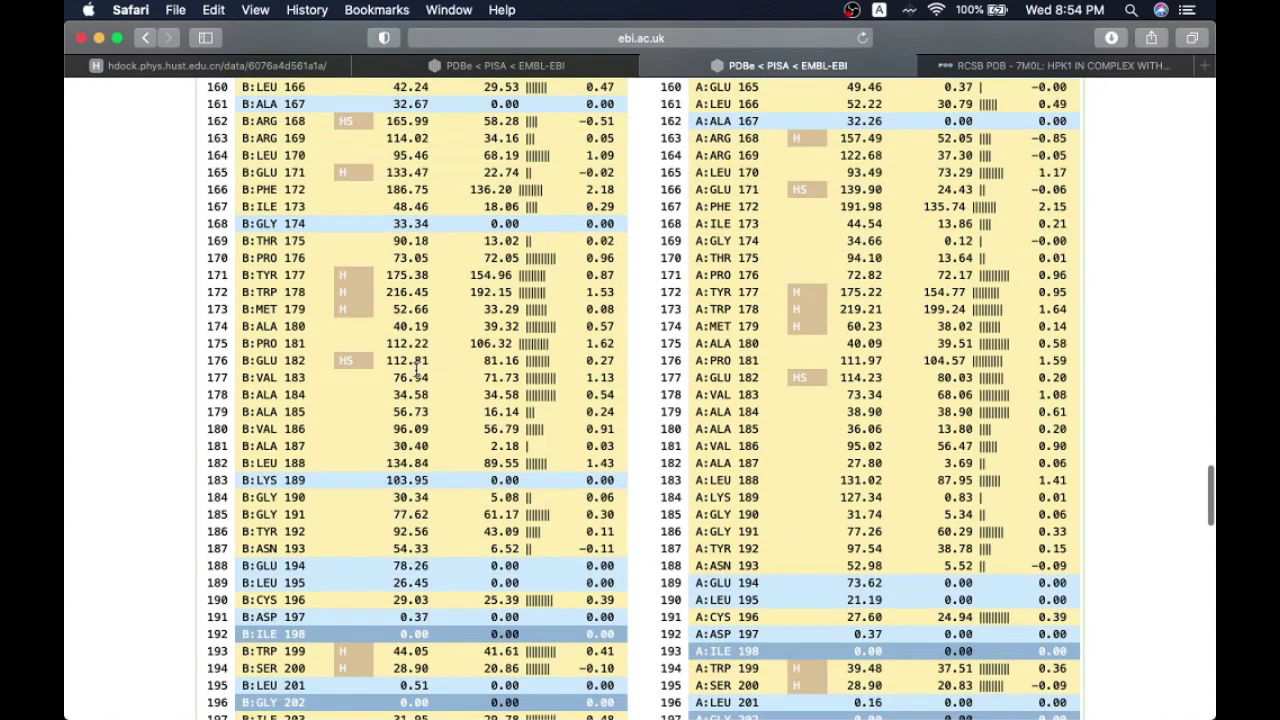
scroll(928, 491, "down", 8)
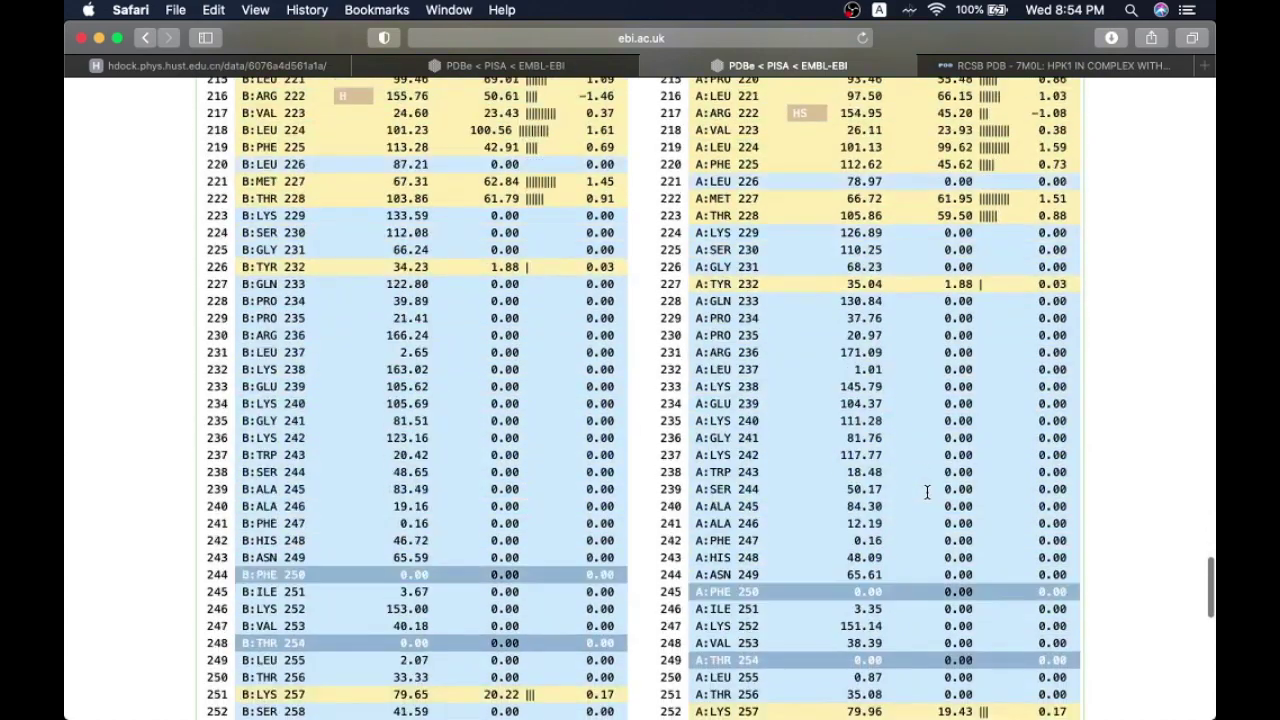
scroll(928, 491, "down", 10)
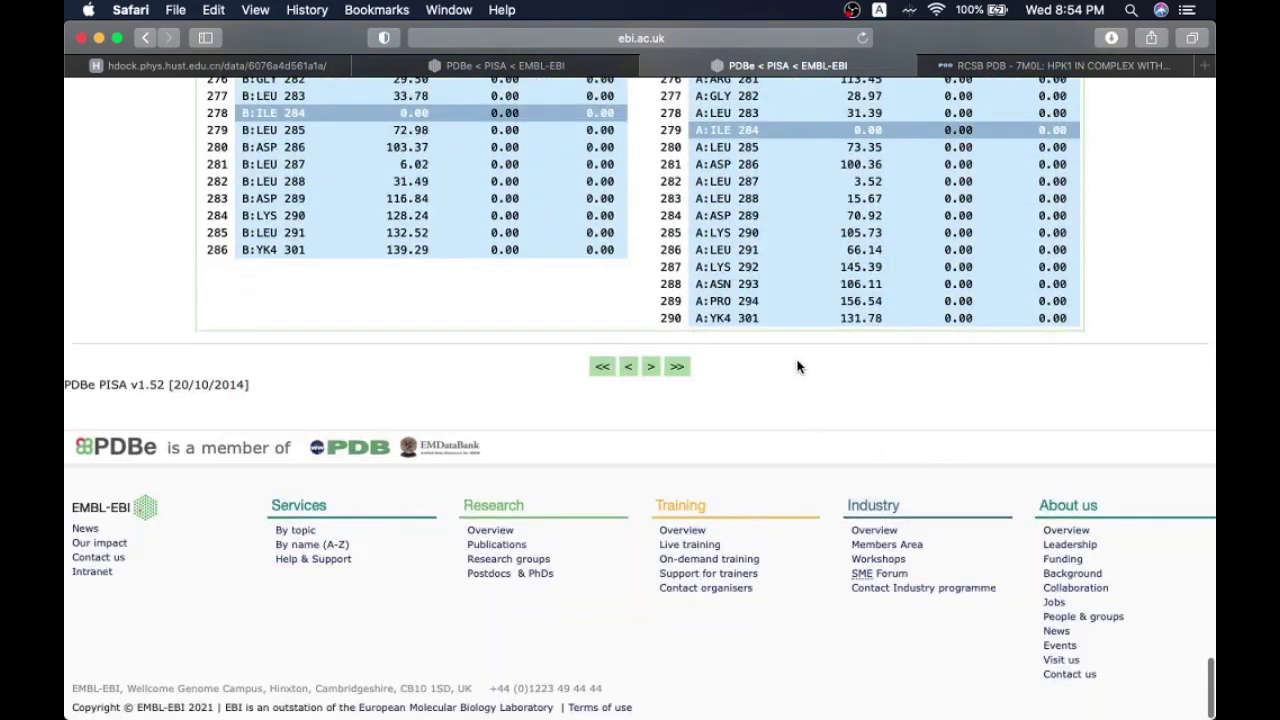
Step: Return to the interface 1 summary and review its Complex Formation Significance Score
scroll(800, 366, "up", 10)
scroll(813, 364, "up", 20)
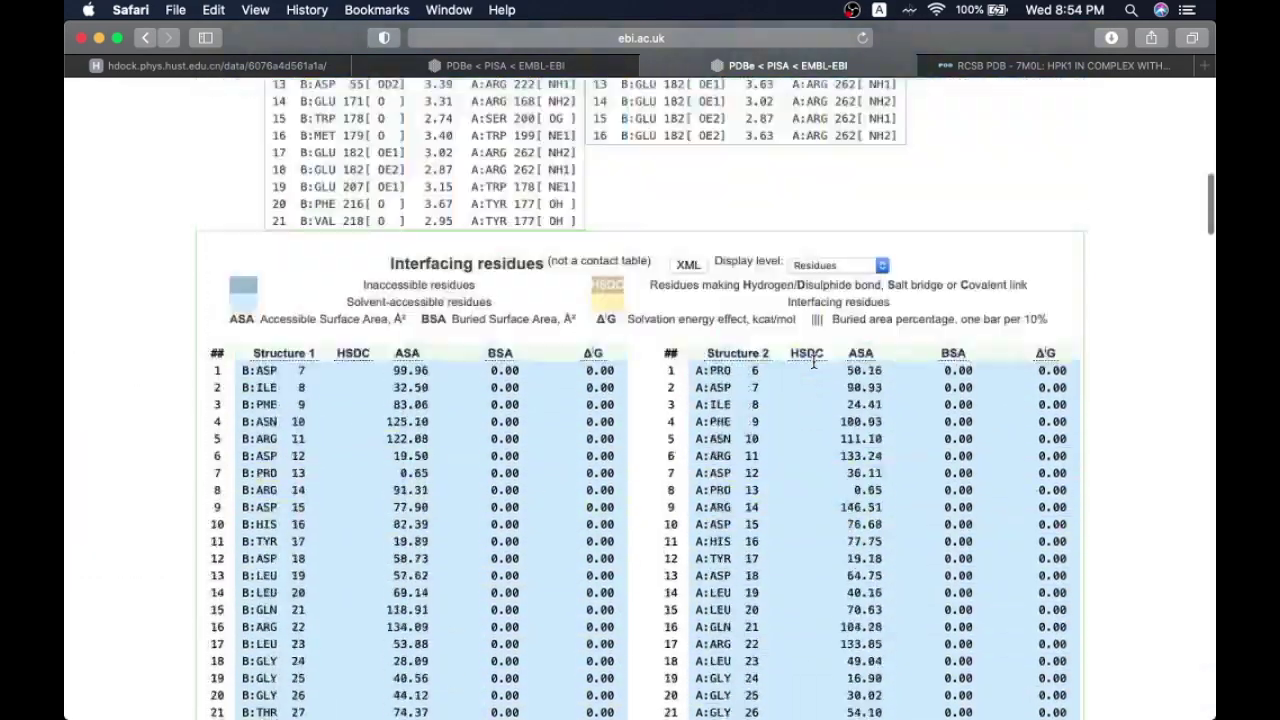
scroll(813, 364, "up", 3)
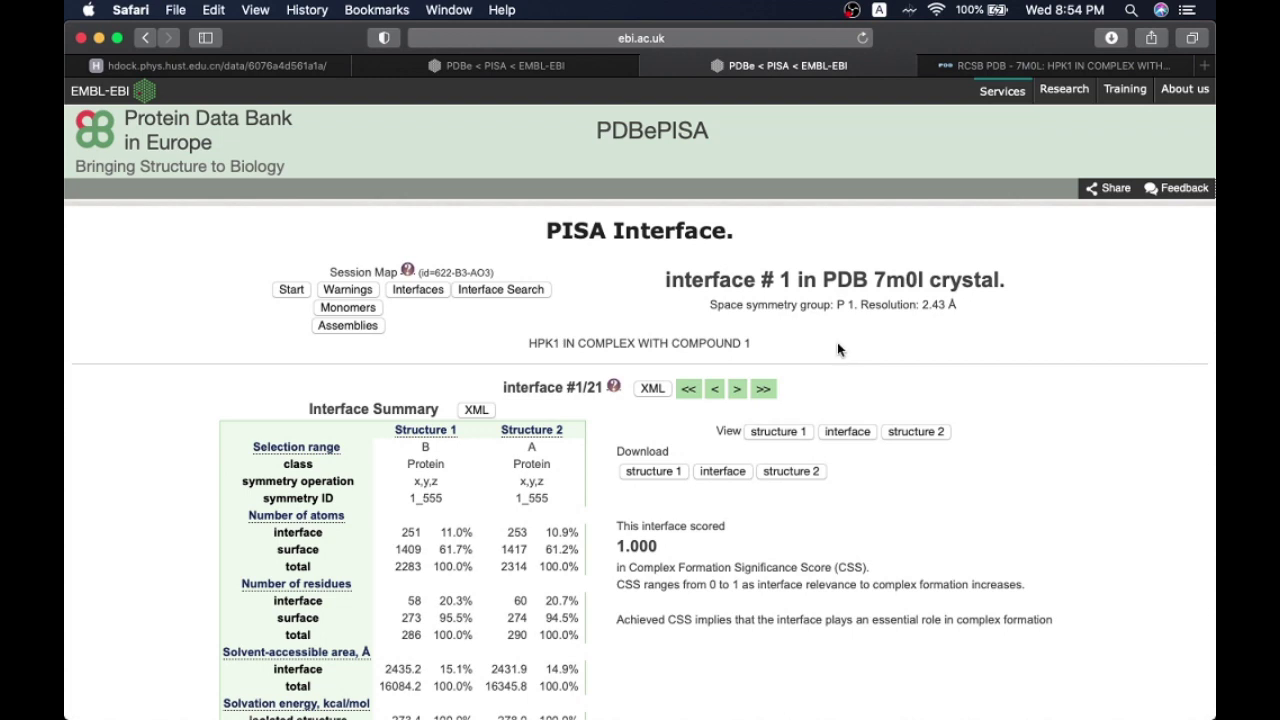
scroll(720, 470, "down", 1)
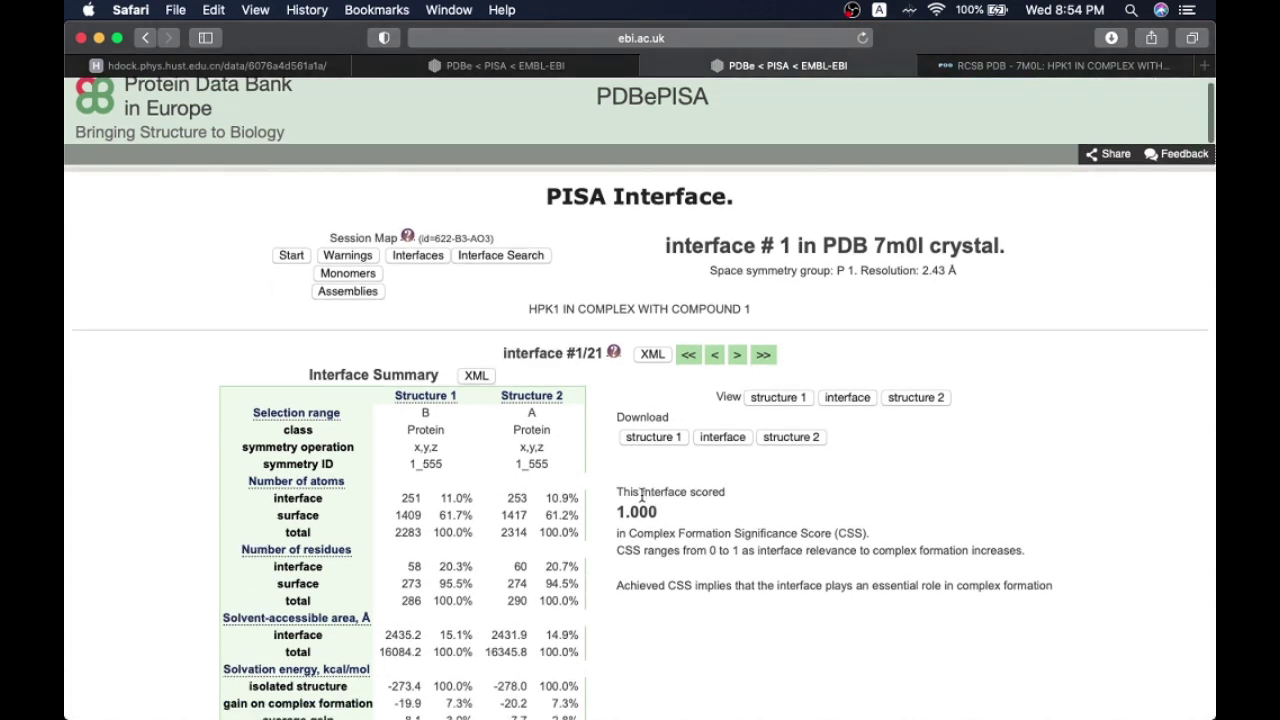
left_click_drag(650, 493, 772, 492)
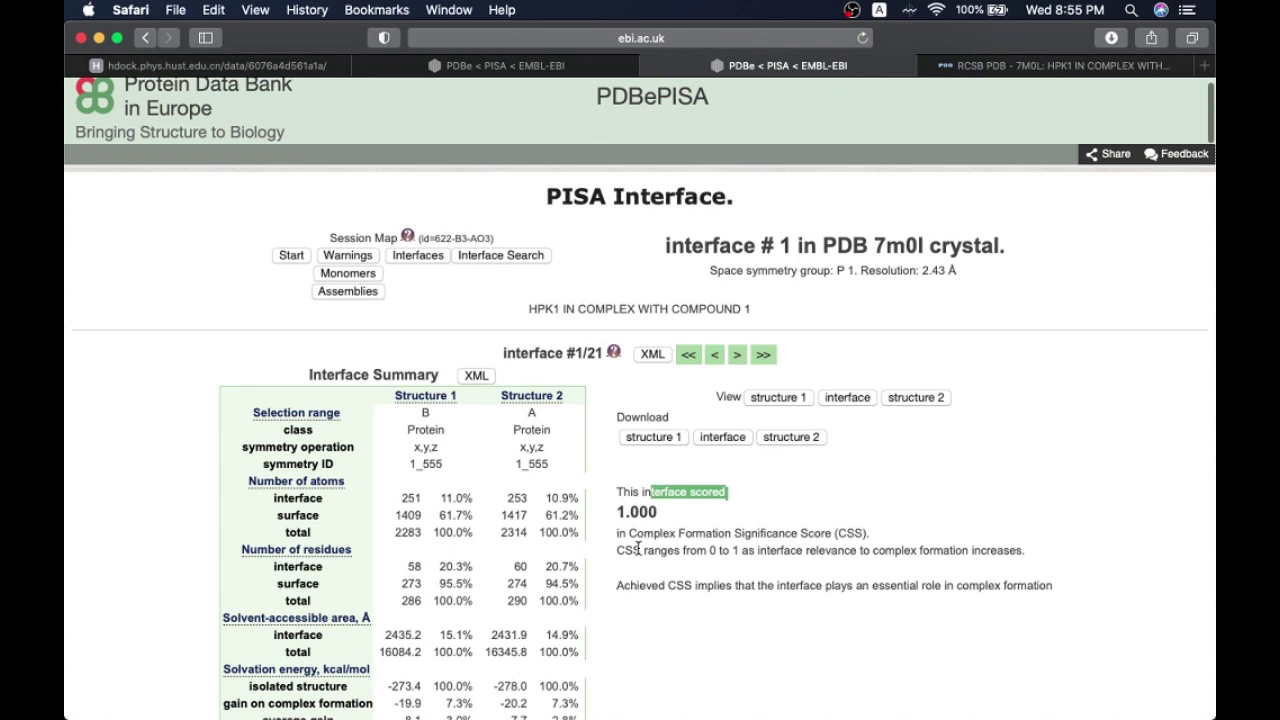
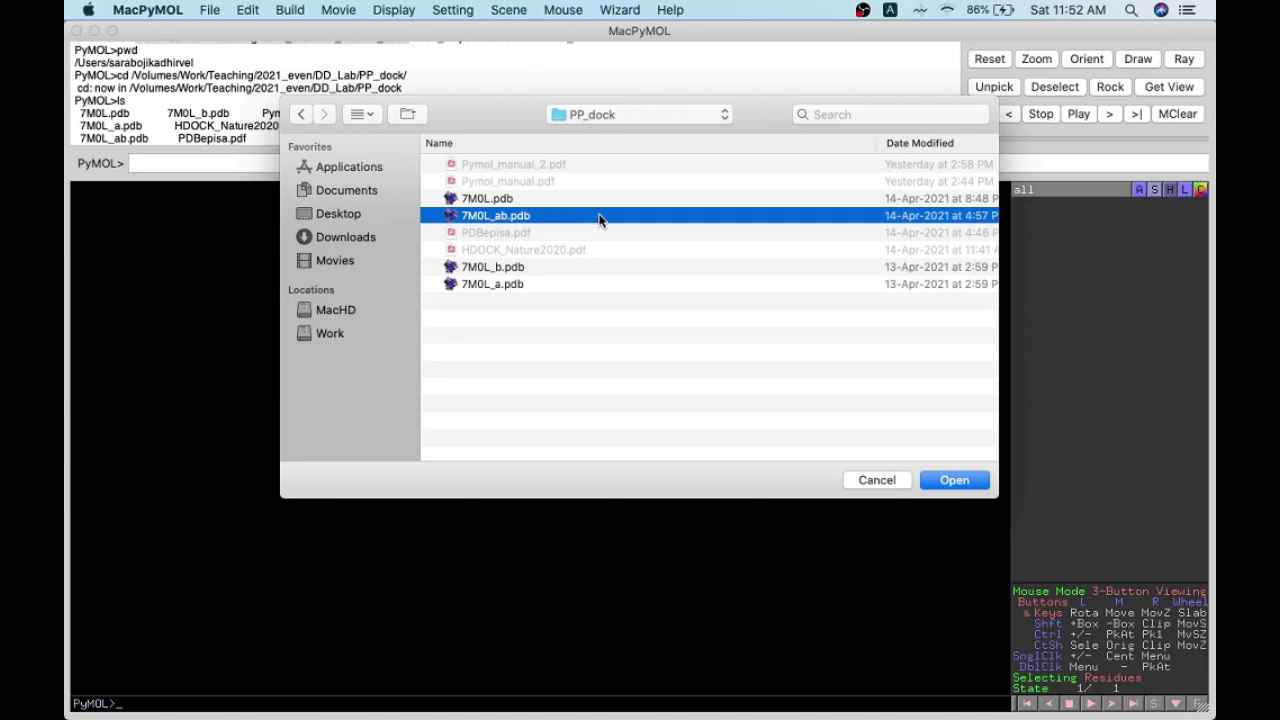
Step: Switch to MacPyMOL, open 7M0L_ab.pdb from the PP_dock folder and rotate the loaded complex
double_click(600, 217)
left_click_drag(783, 522, 441, 497)
left_click_drag(588, 316, 612, 402)
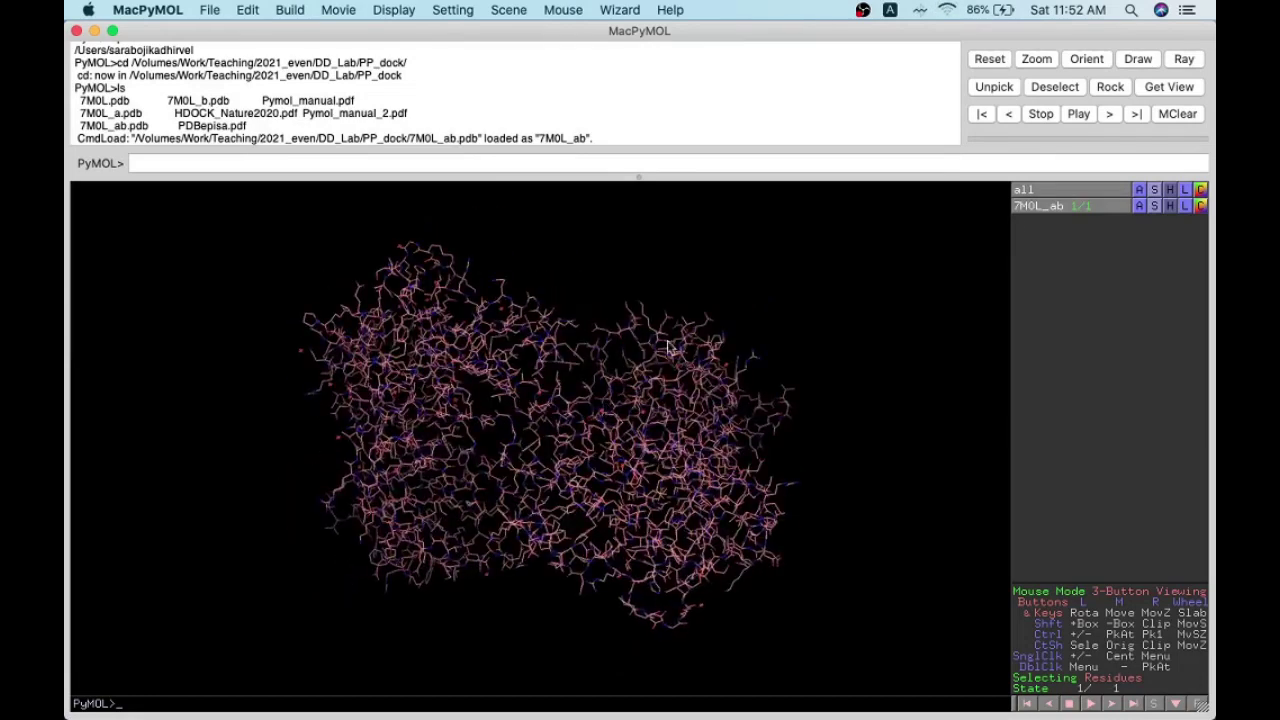
Step: Color all objects by chain with the (e. c) option
left_click(1201, 190)
mouse_move(1183, 226)
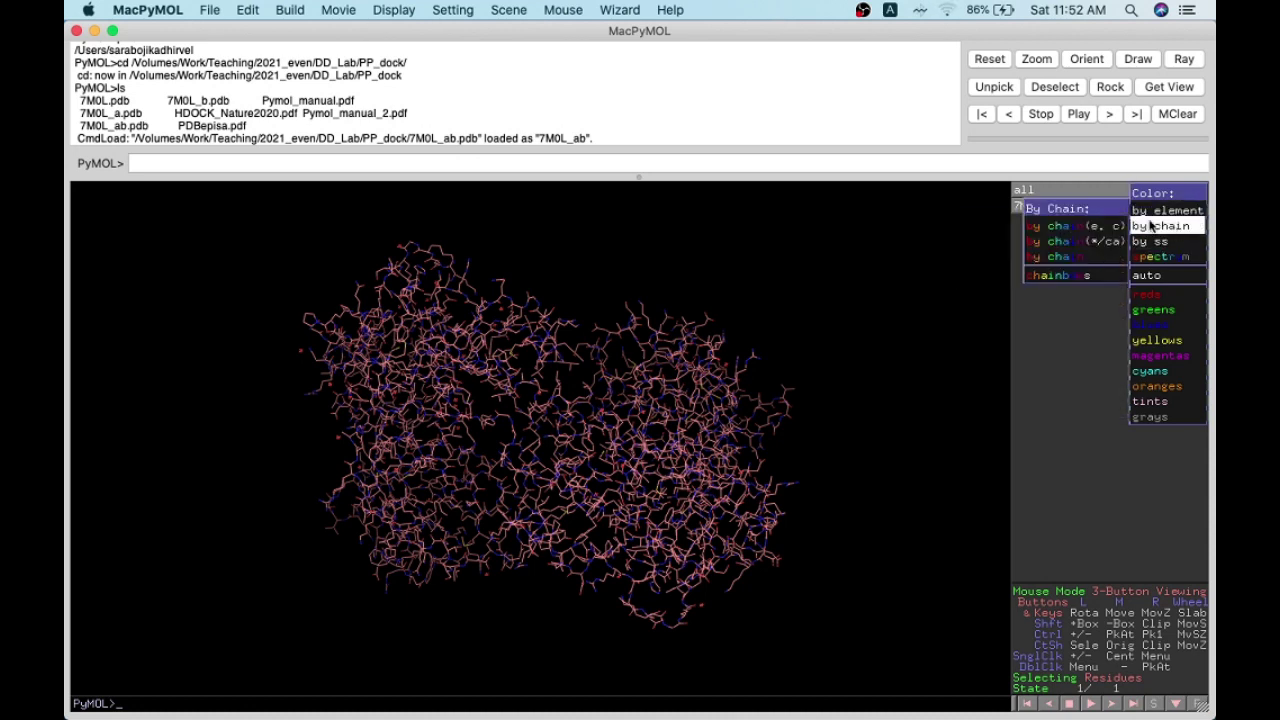
left_click(1076, 228)
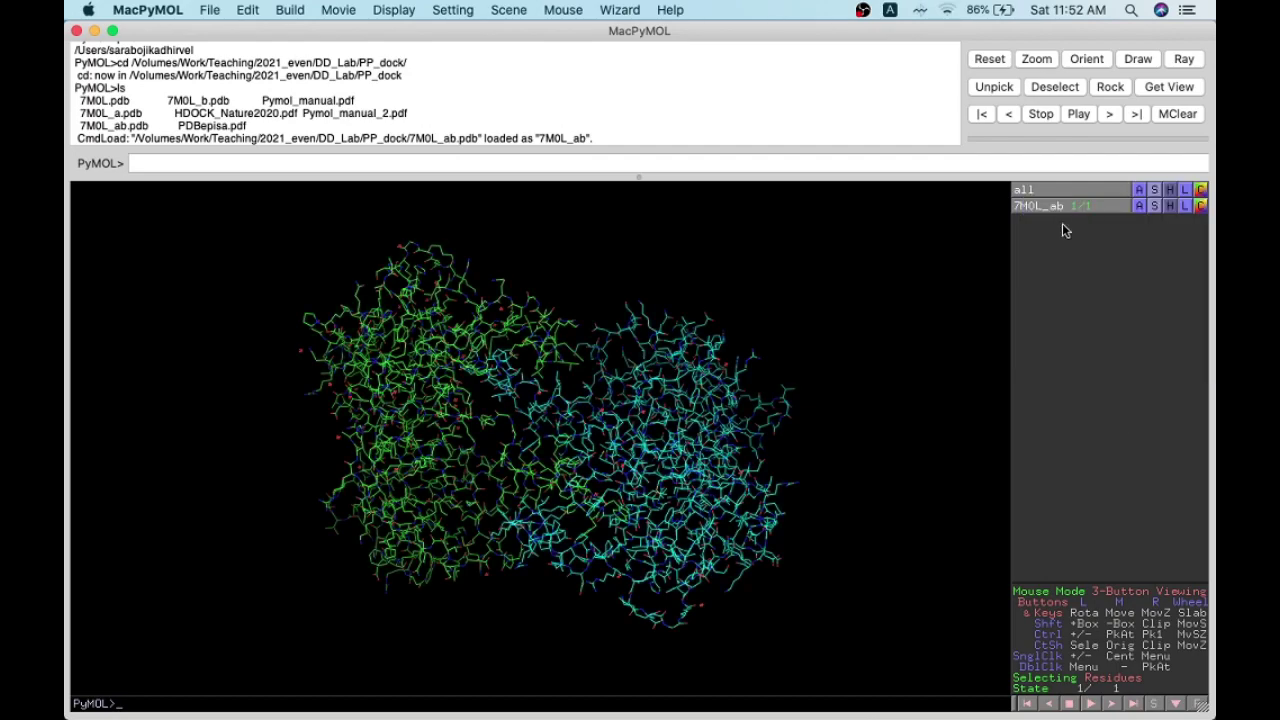
Step: Inspect the contact region between the two chains up close from several angles in the line model
left_click_drag(505, 271, 564, 493)
left_click_drag(519, 310, 588, 652)
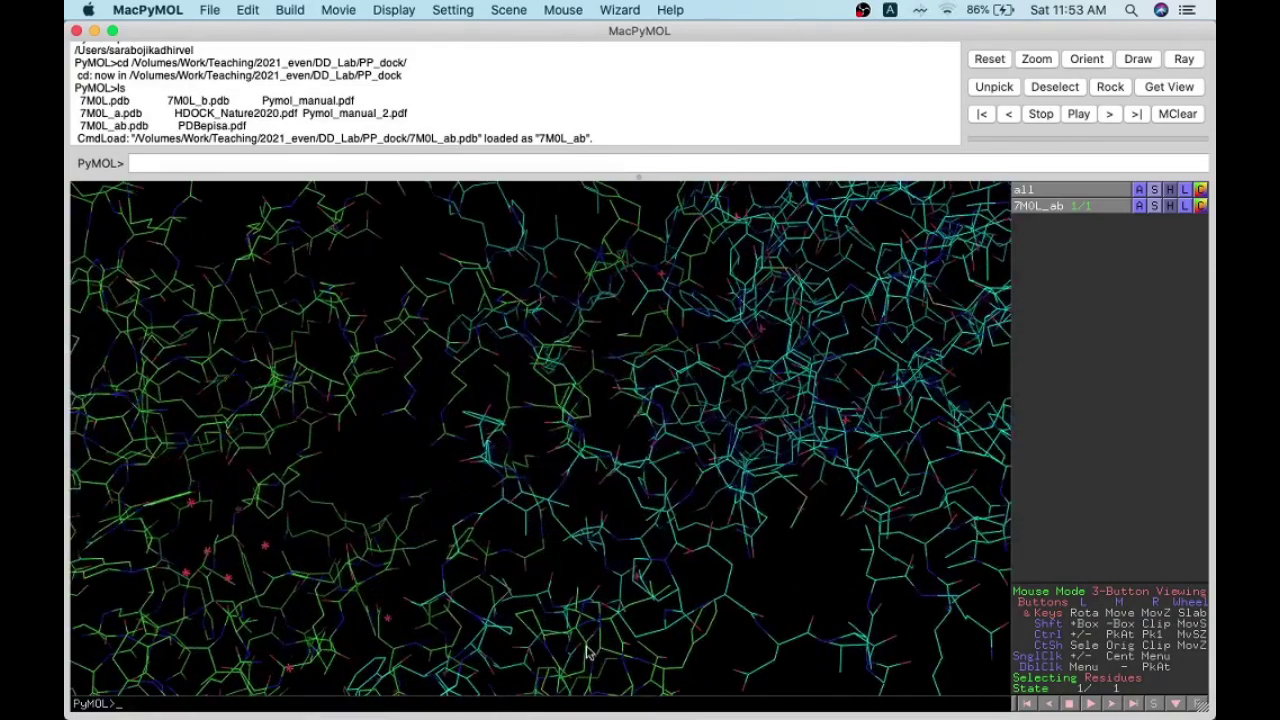
left_click_drag(446, 432, 392, 428)
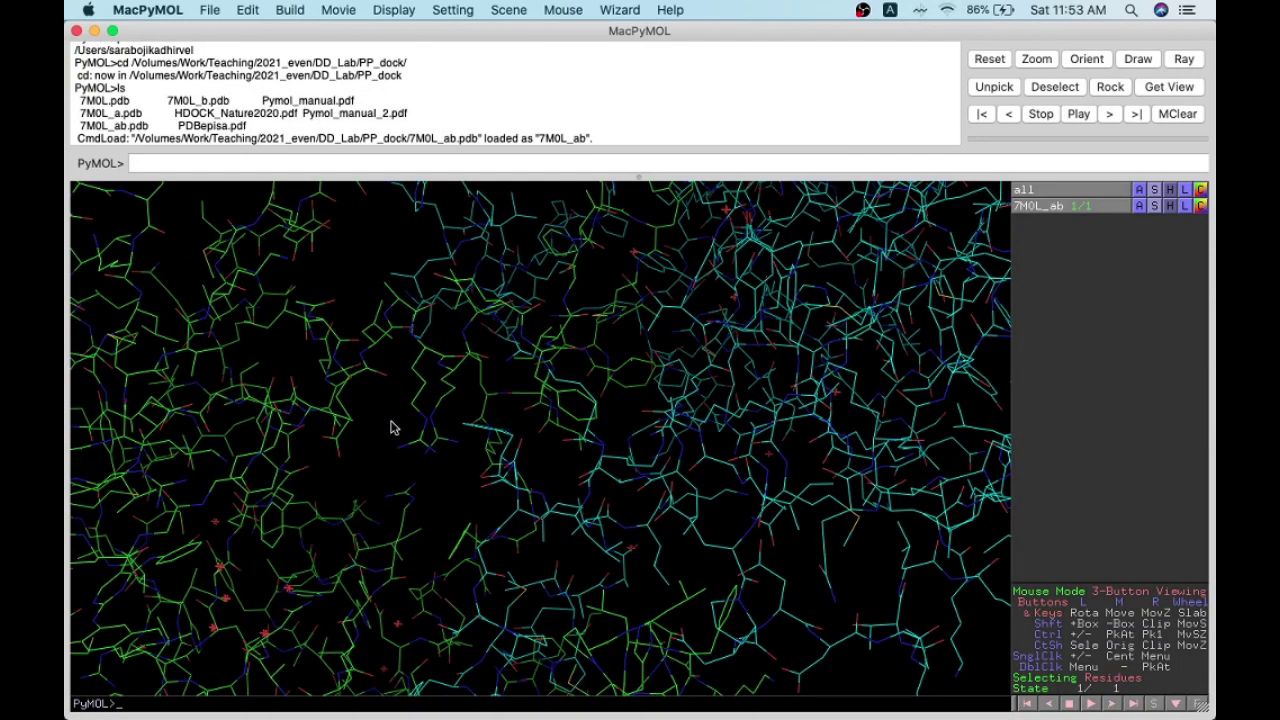
left_click_drag(430, 371, 520, 329)
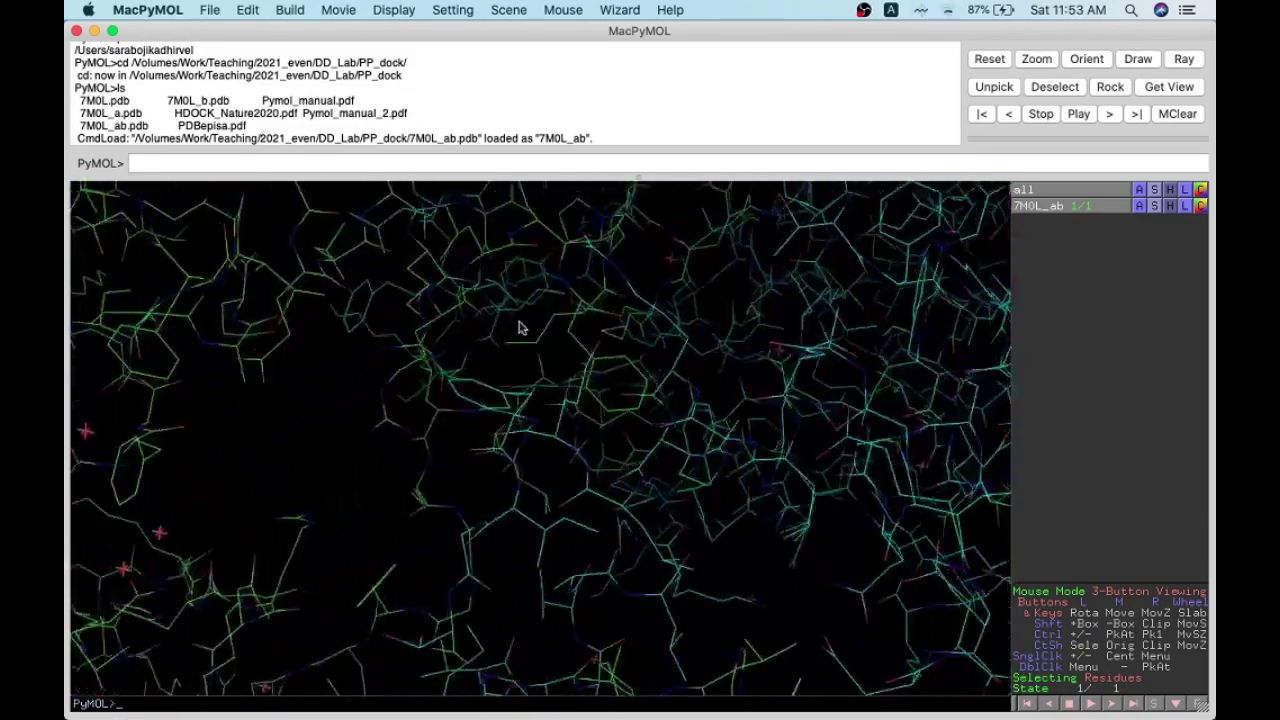
left_click_drag(645, 442, 722, 337)
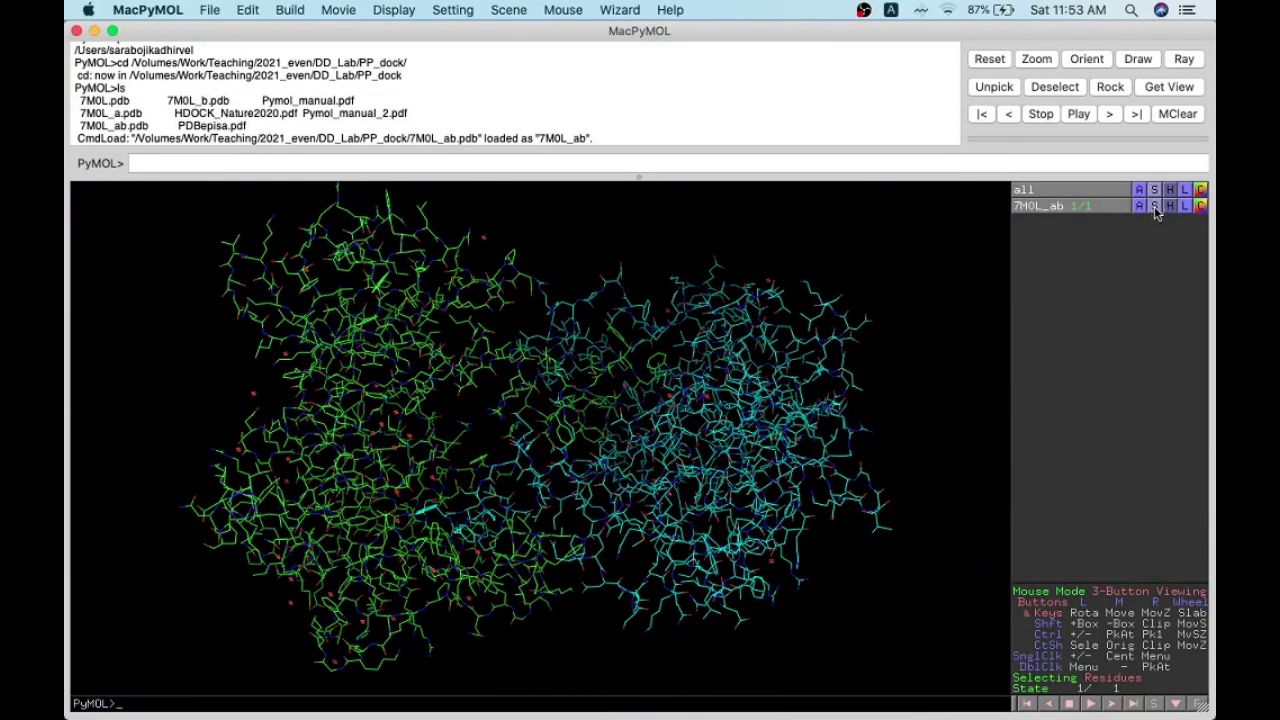
left_click_drag(557, 257, 826, 234)
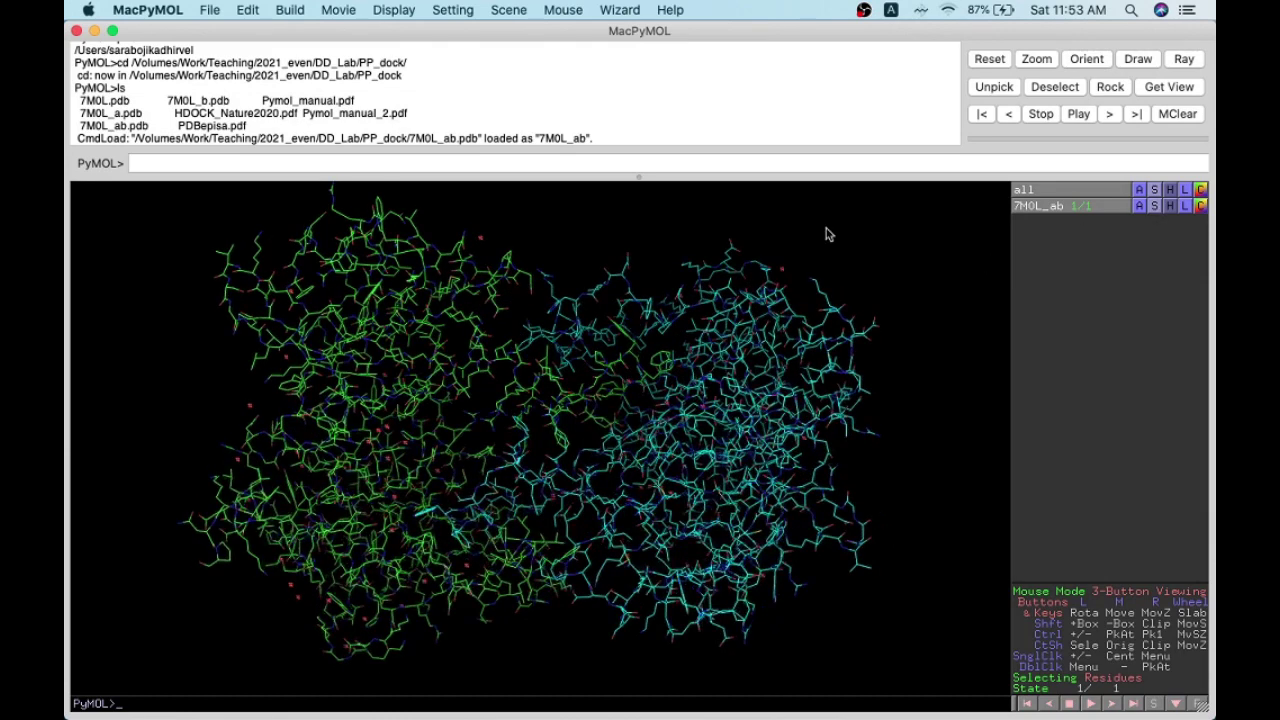
Step: Show the cartoon representation of 7M0L_ab in addition to its lines
left_click(1155, 207)
mouse_move(1156, 229)
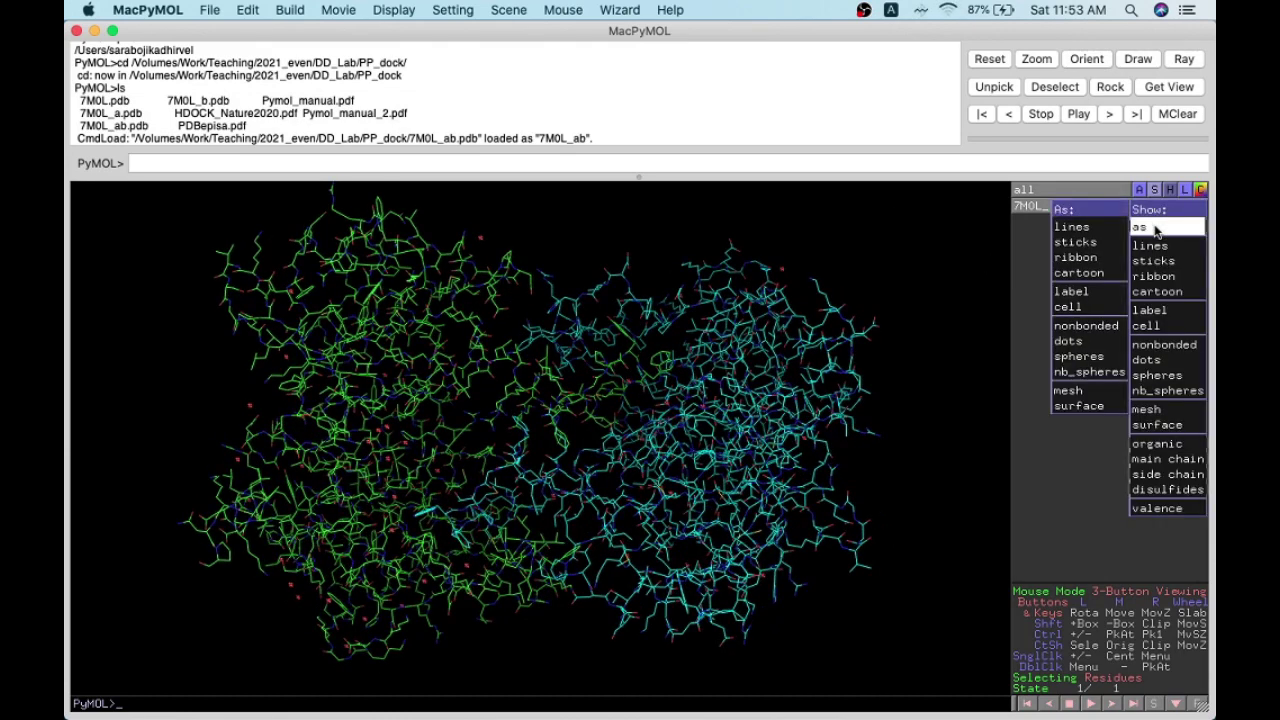
left_click(1158, 292)
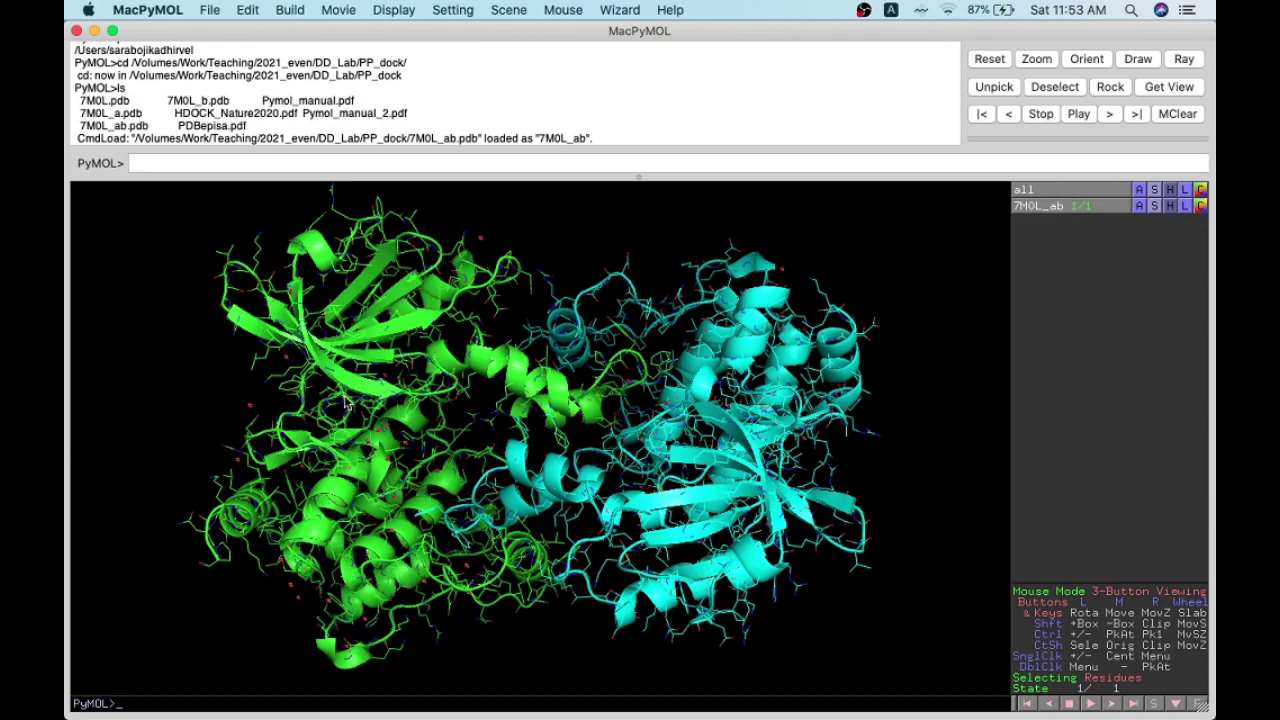
Step: Examine the combined line and cartoon model of the two chains from opposite sides, especially the helices at their contact region
left_click_drag(346, 398, 259, 495)
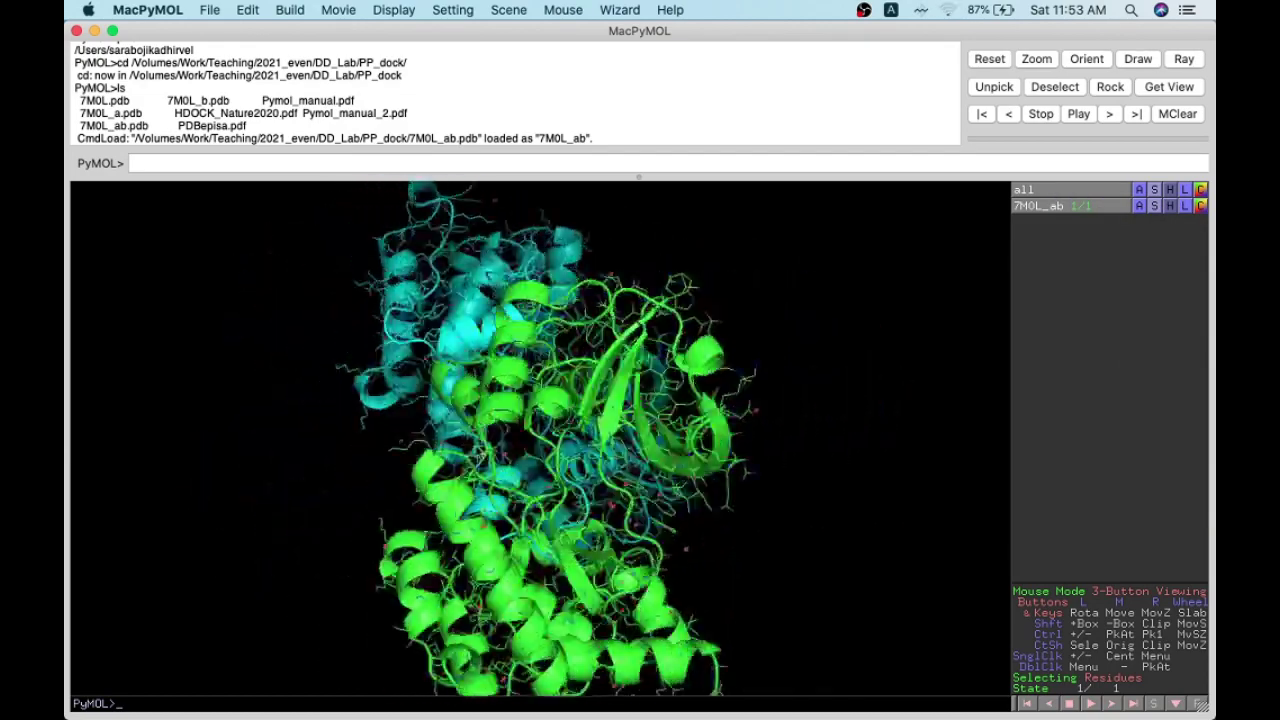
left_click_drag(287, 433, 616, 388)
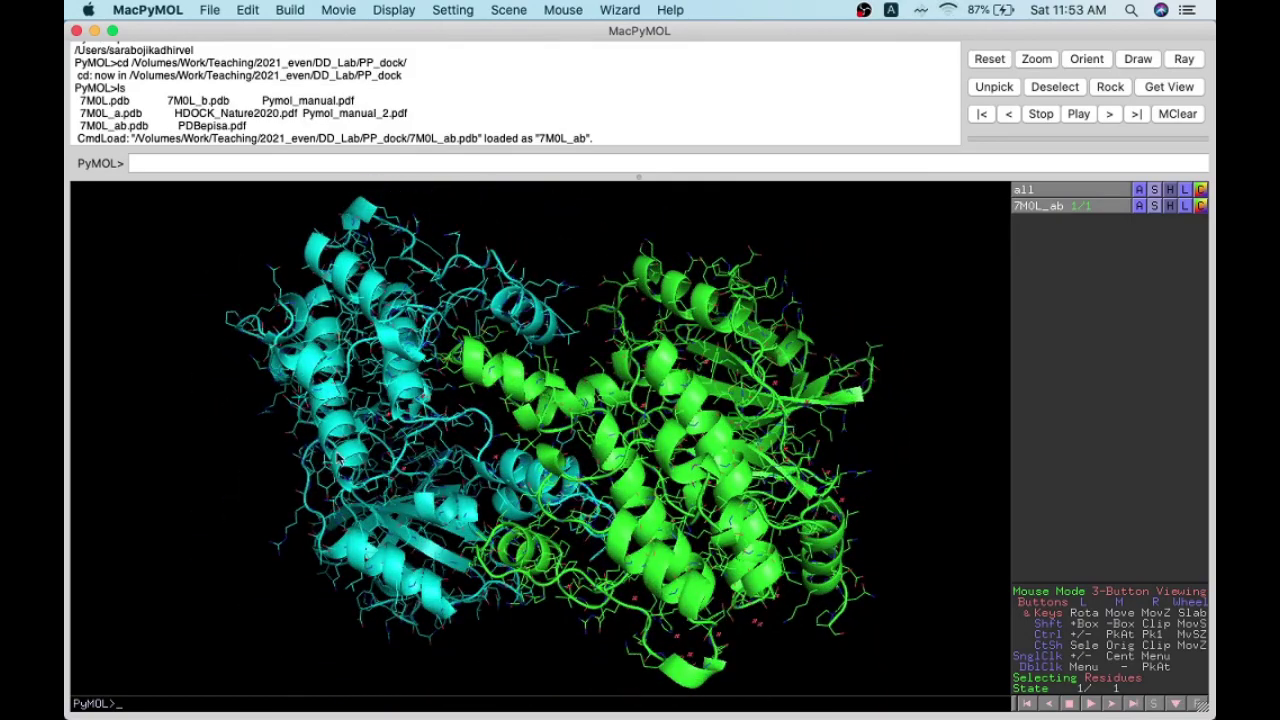
left_click_drag(340, 456, 600, 435)
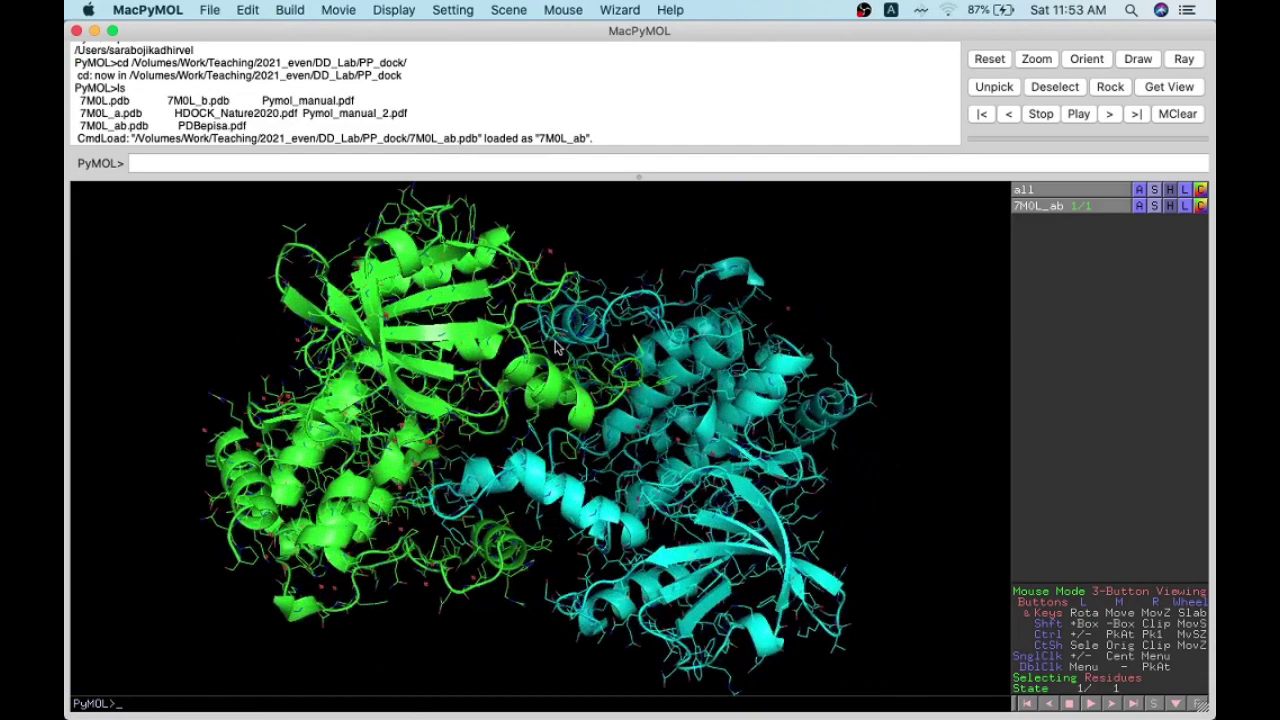
left_click_drag(557, 346, 539, 366)
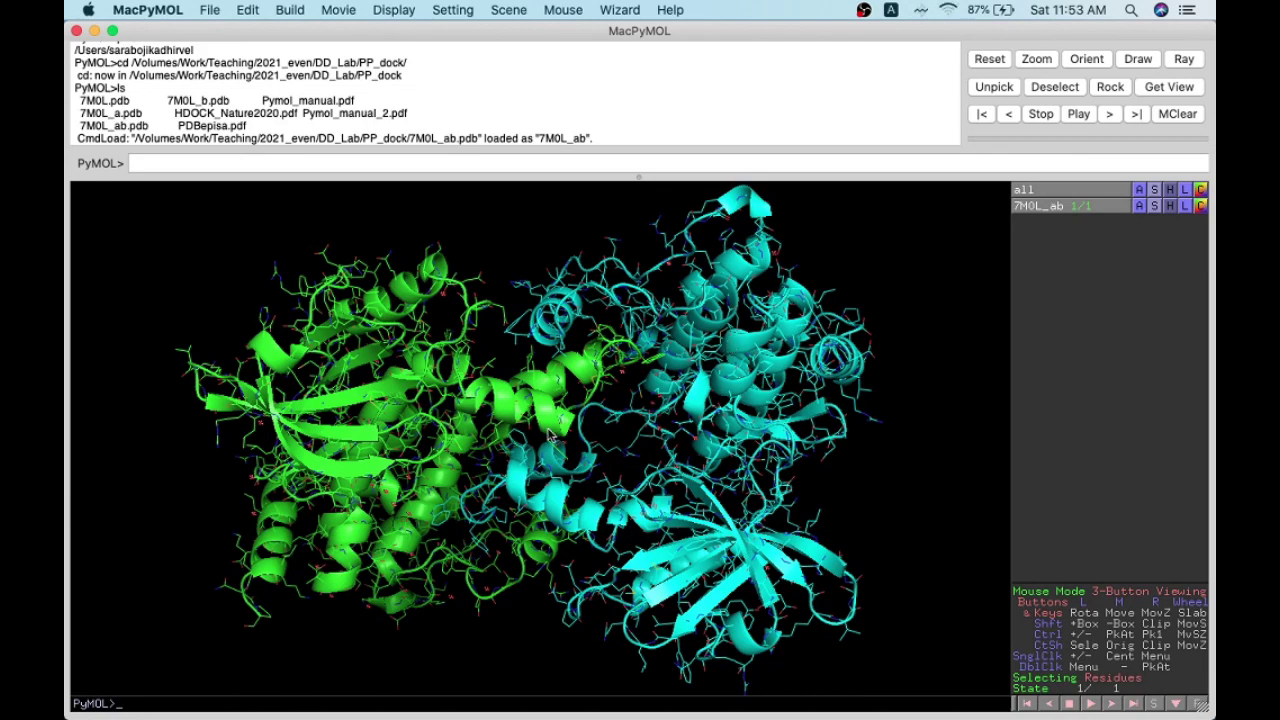
left_click_drag(549, 432, 560, 408)
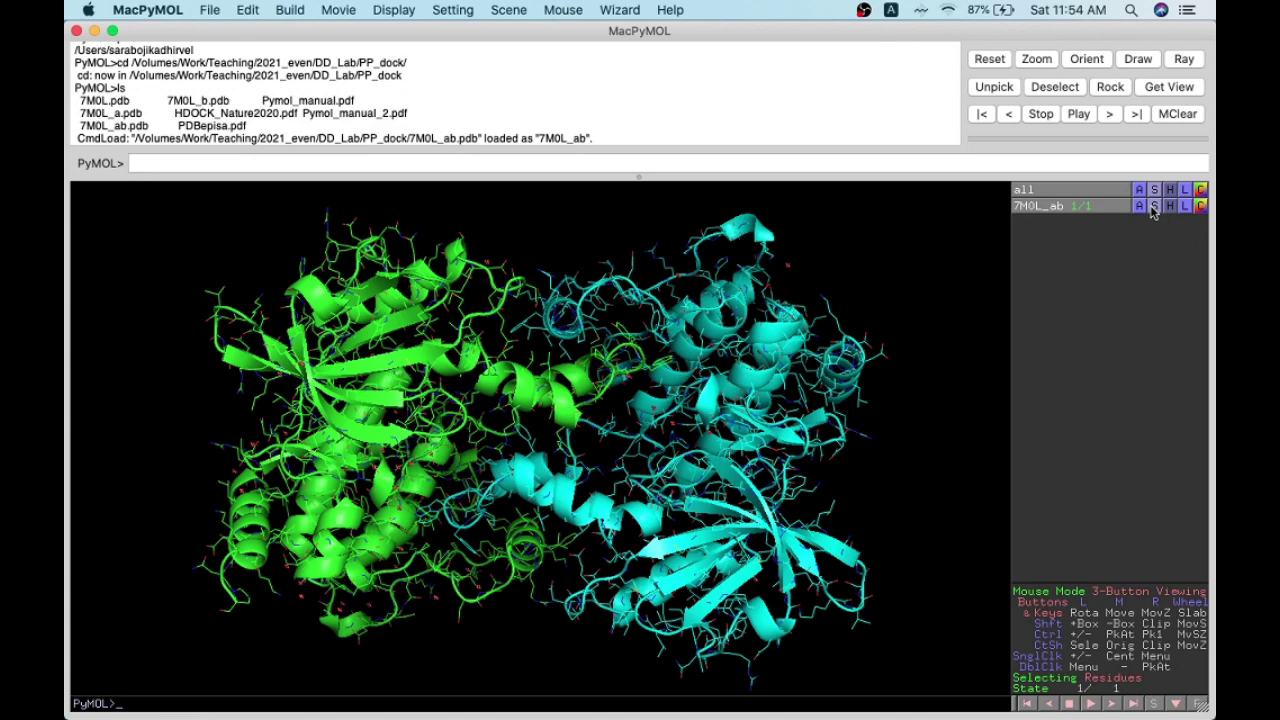
Step: Display 7M0L_ab as cartoon only and rotate the complex to view it from the side
left_click(1022, 208)
left_click(1022, 208)
left_click(1139, 206)
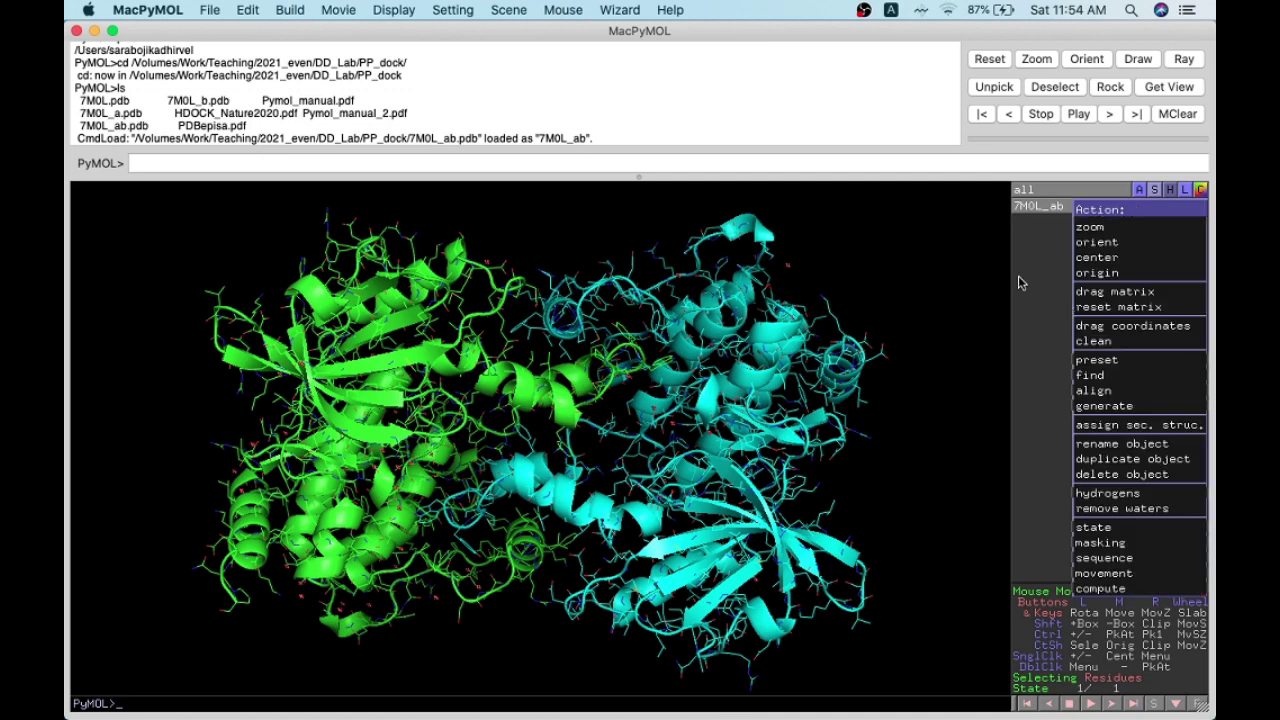
left_click(1020, 283)
left_click(1156, 206)
mouse_move(1153, 229)
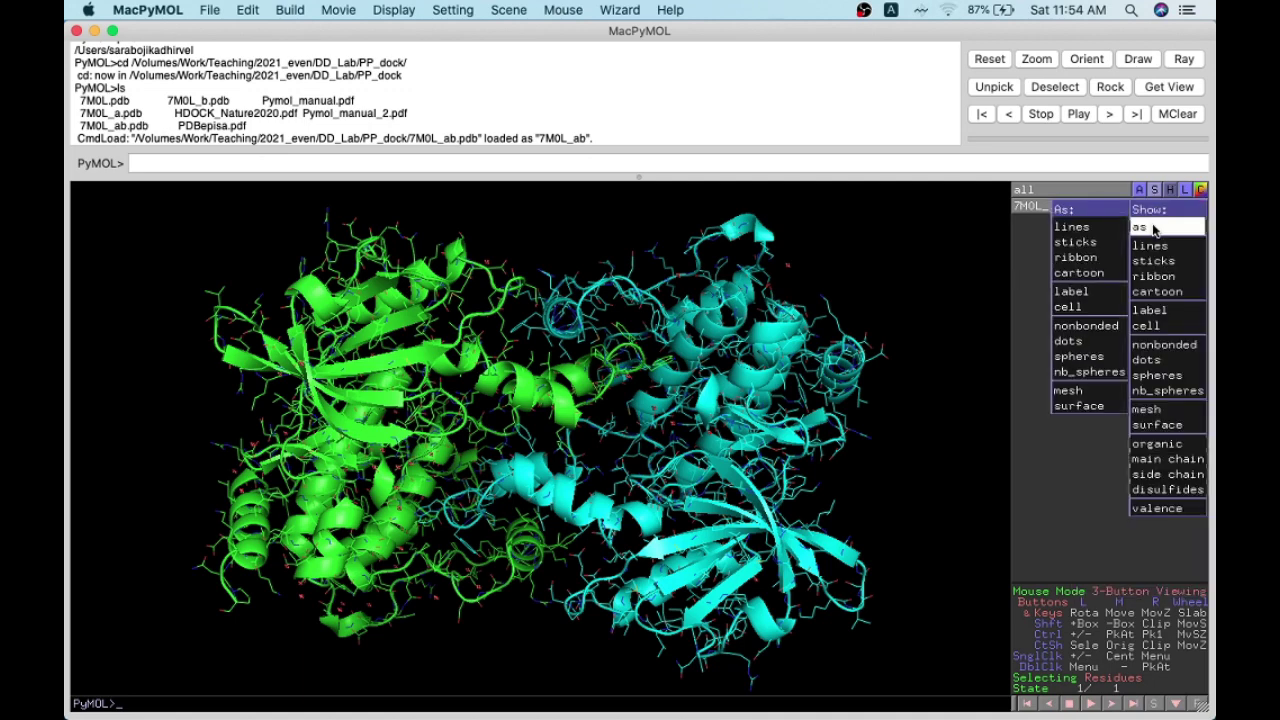
left_click(1075, 273)
left_click_drag(337, 401, 513, 417)
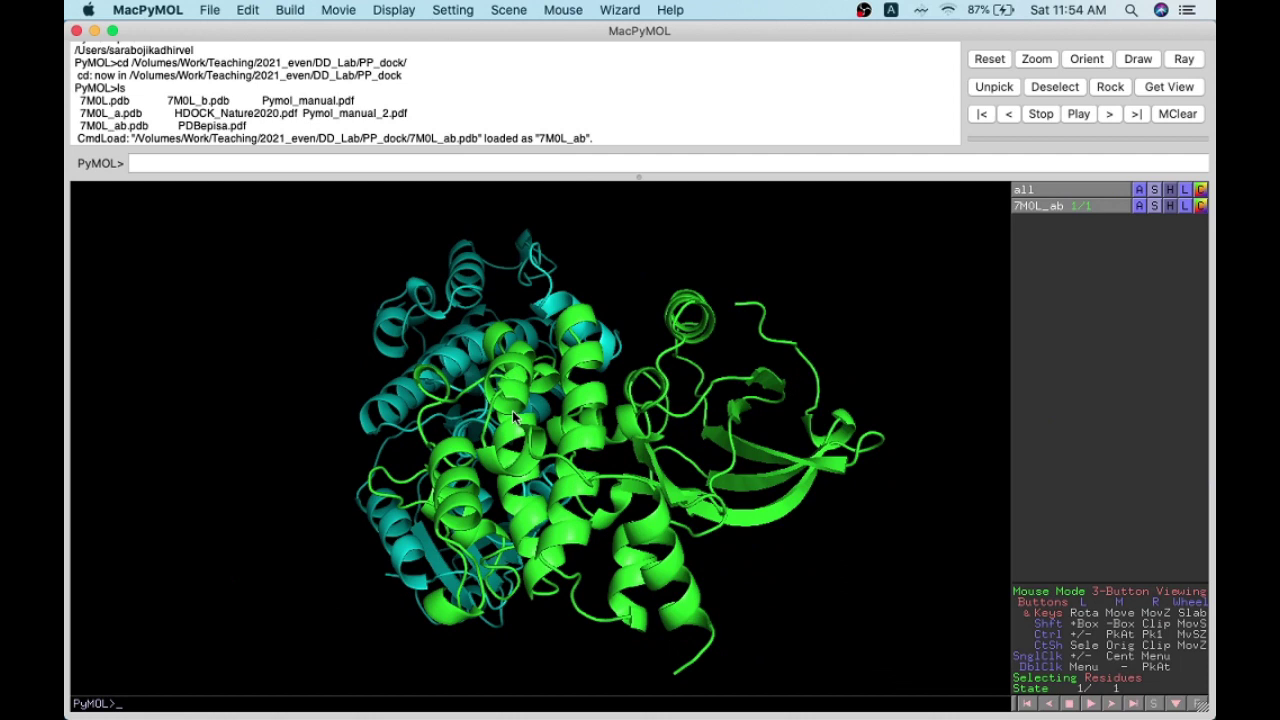
left_click_drag(512, 410, 513, 410)
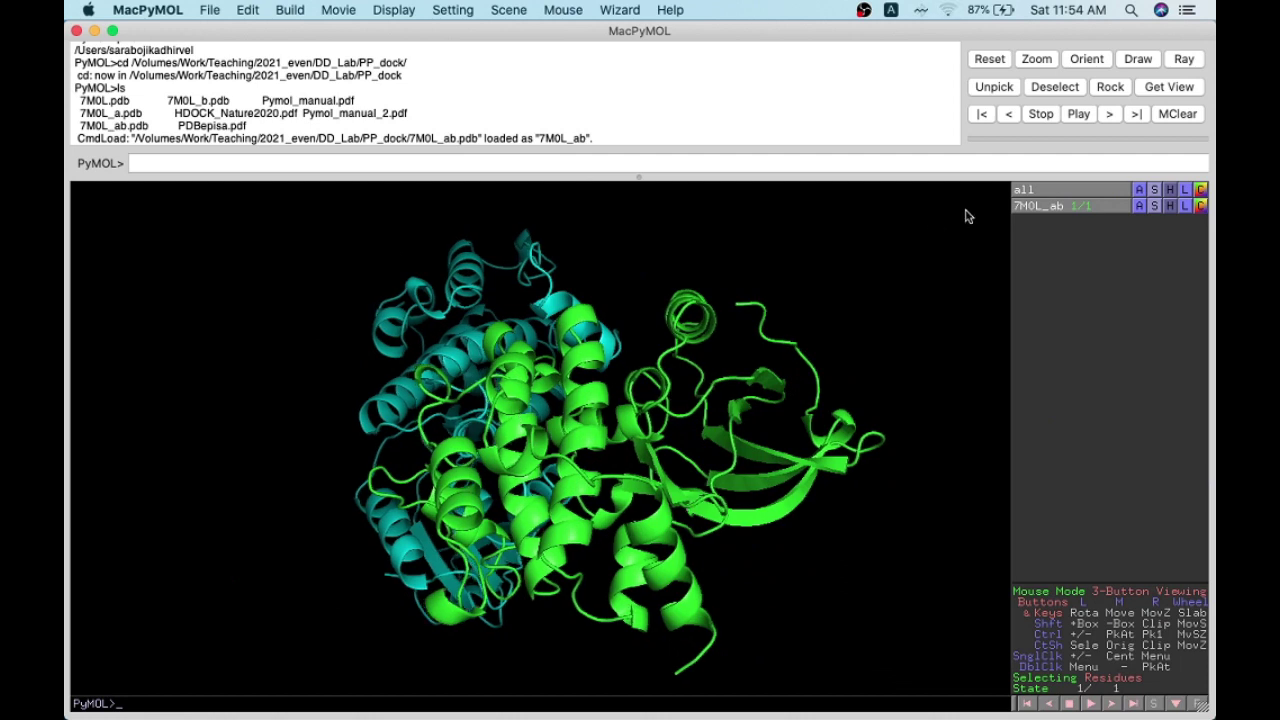
Step: Display 7M0L_ab as sticks only and rotate it so both chains can be compared
left_click(1156, 206)
mouse_move(1157, 232)
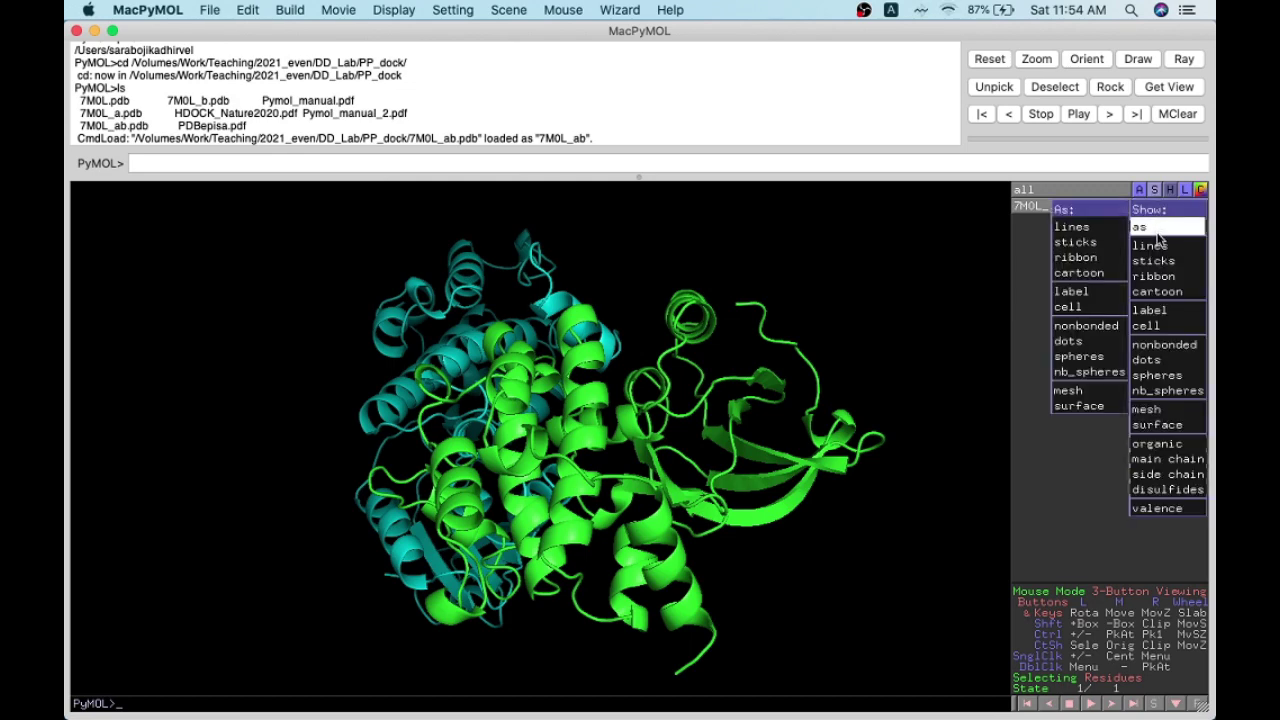
left_click(1090, 243)
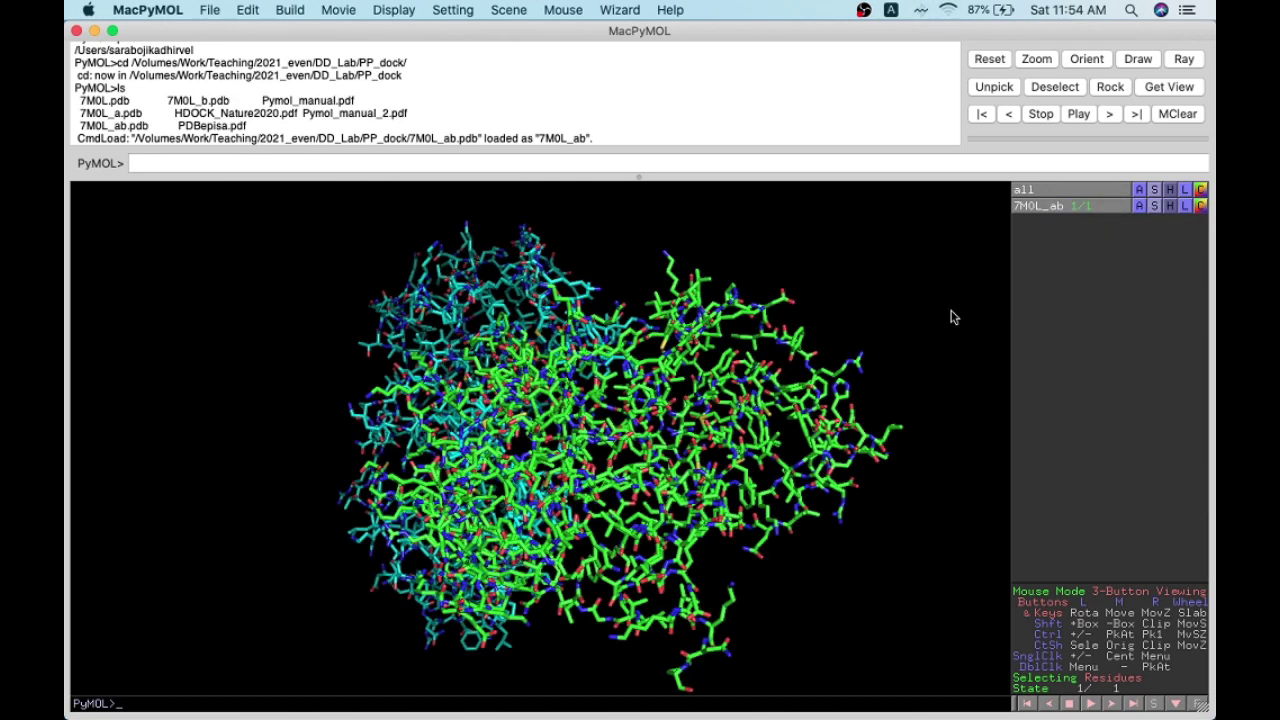
left_click_drag(487, 460, 720, 468)
Step: Switch 7M0L_ab to the ribbon representation only and turn the model to inspect the backbone trace
left_click(1154, 206)
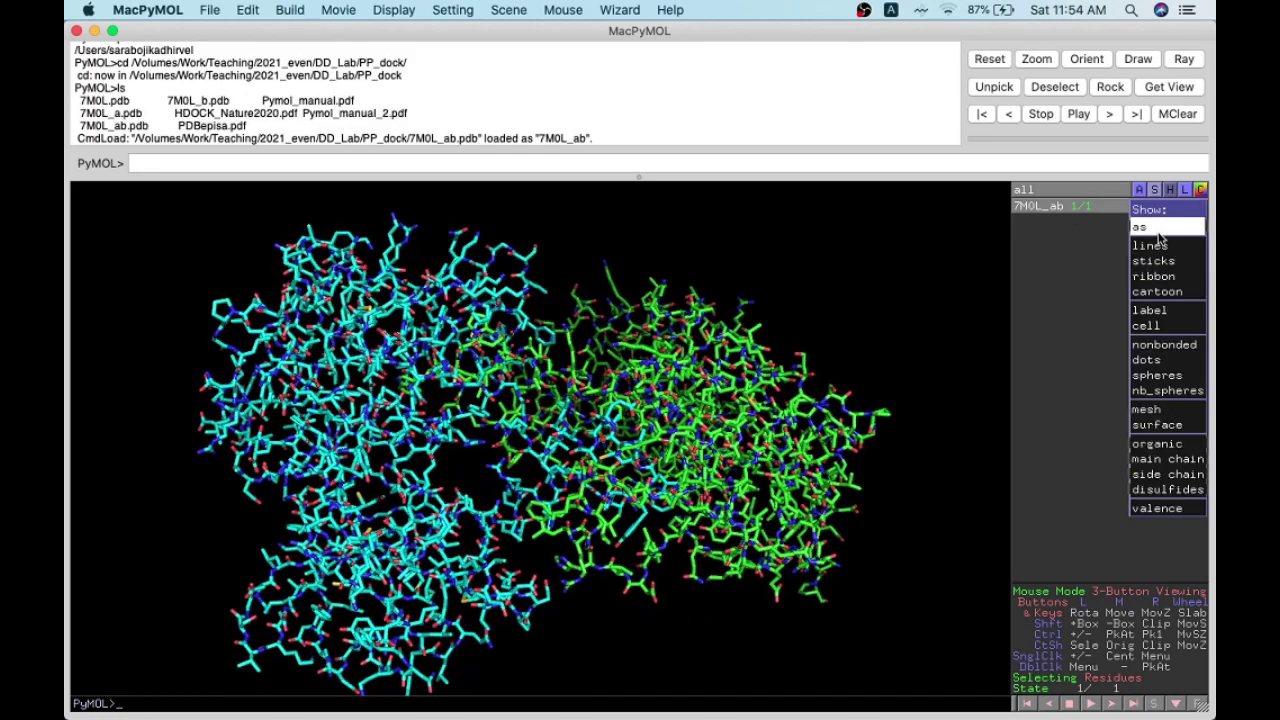
mouse_move(1157, 230)
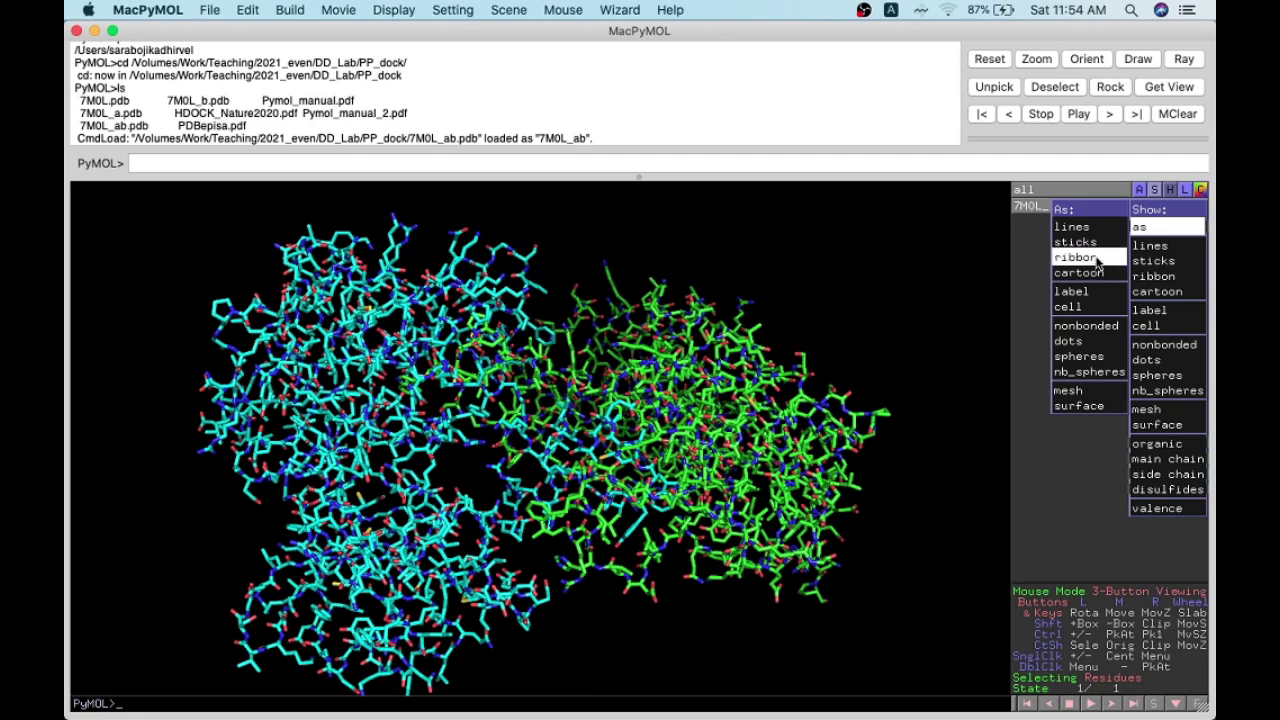
left_click(1093, 258)
left_click_drag(578, 395, 709, 406)
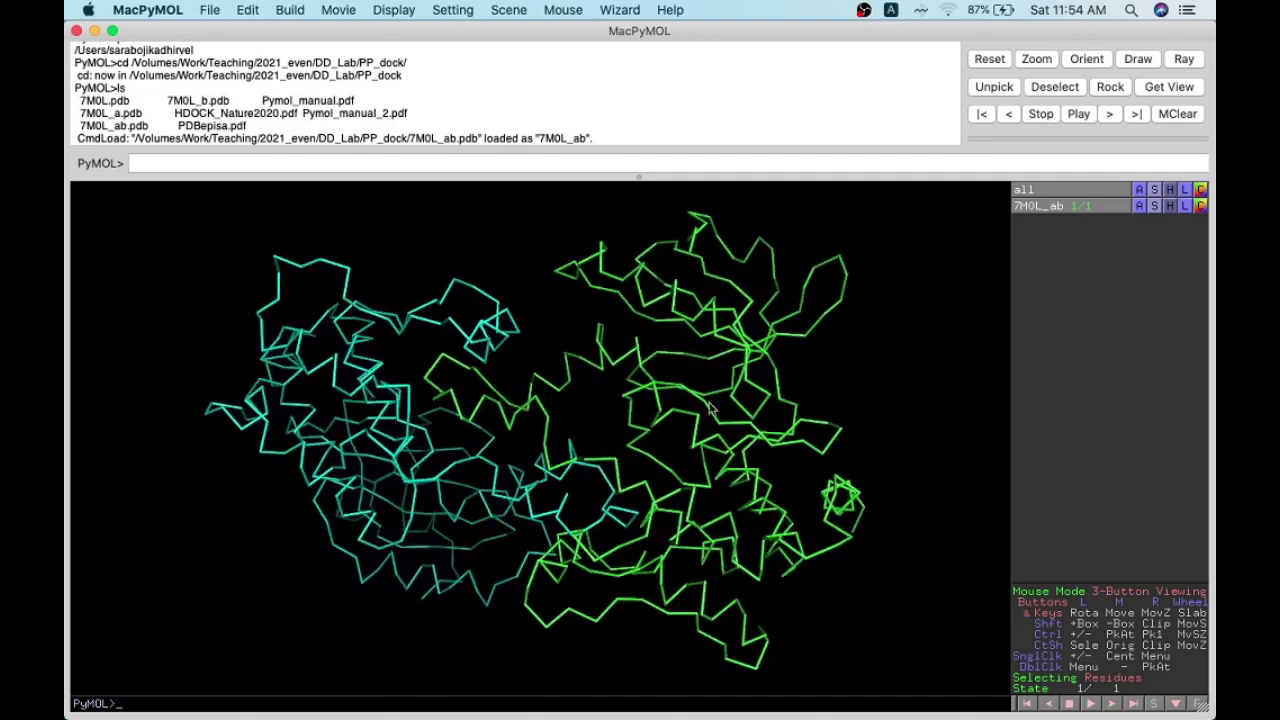
Step: Return 7M0L_ab to the cartoon-only representation and rotate the complex with the two chains side by side
left_click(1154, 205)
mouse_move(1150, 228)
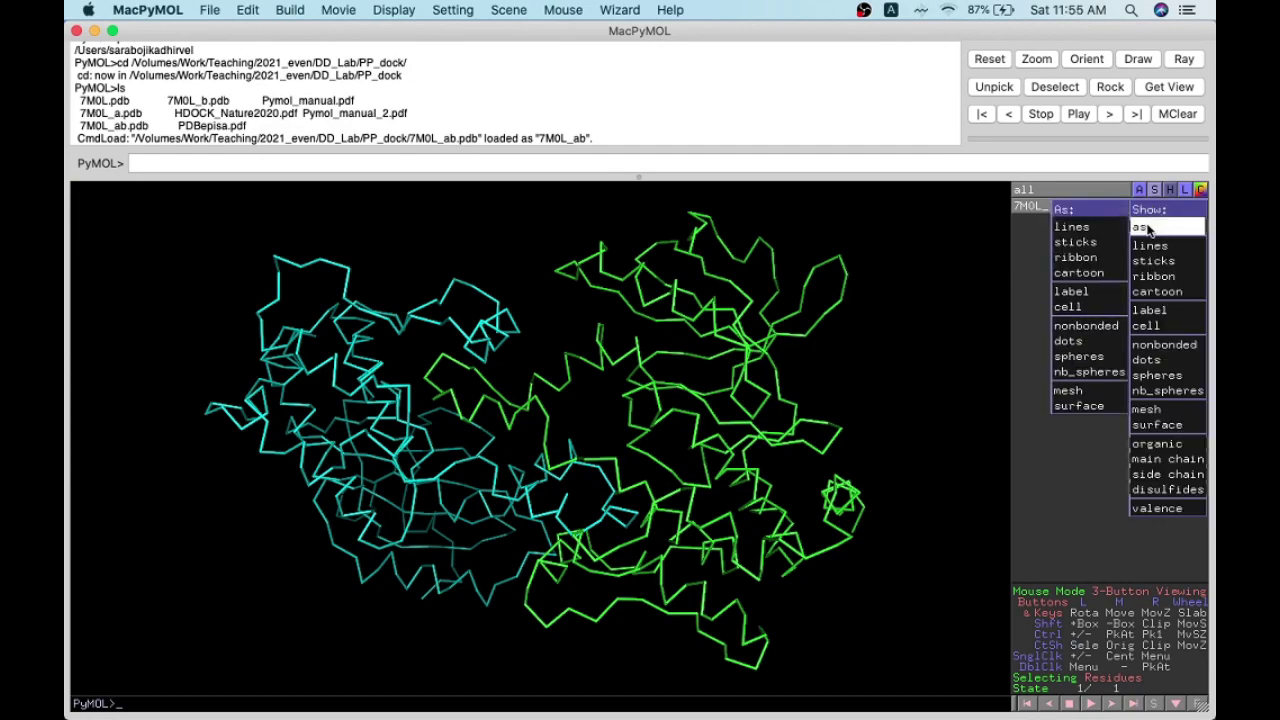
left_click(1075, 274)
left_click_drag(400, 462, 433, 410)
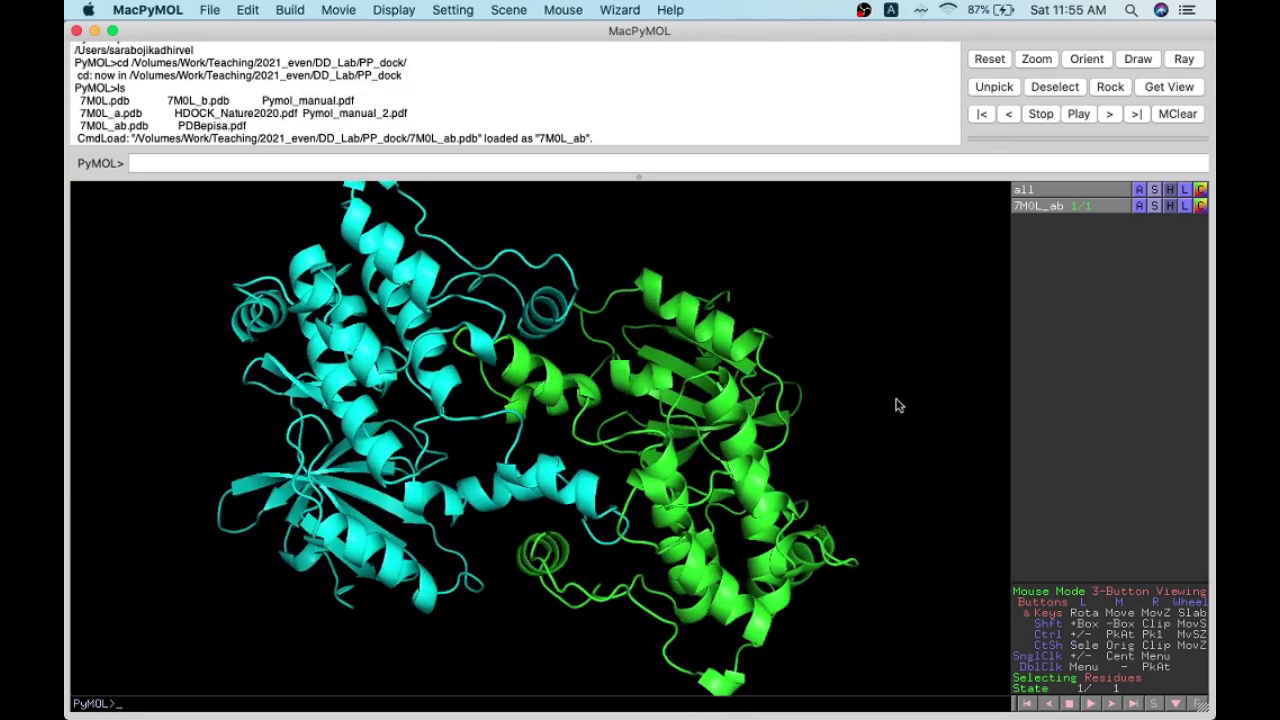
left_click_drag(683, 420, 652, 364)
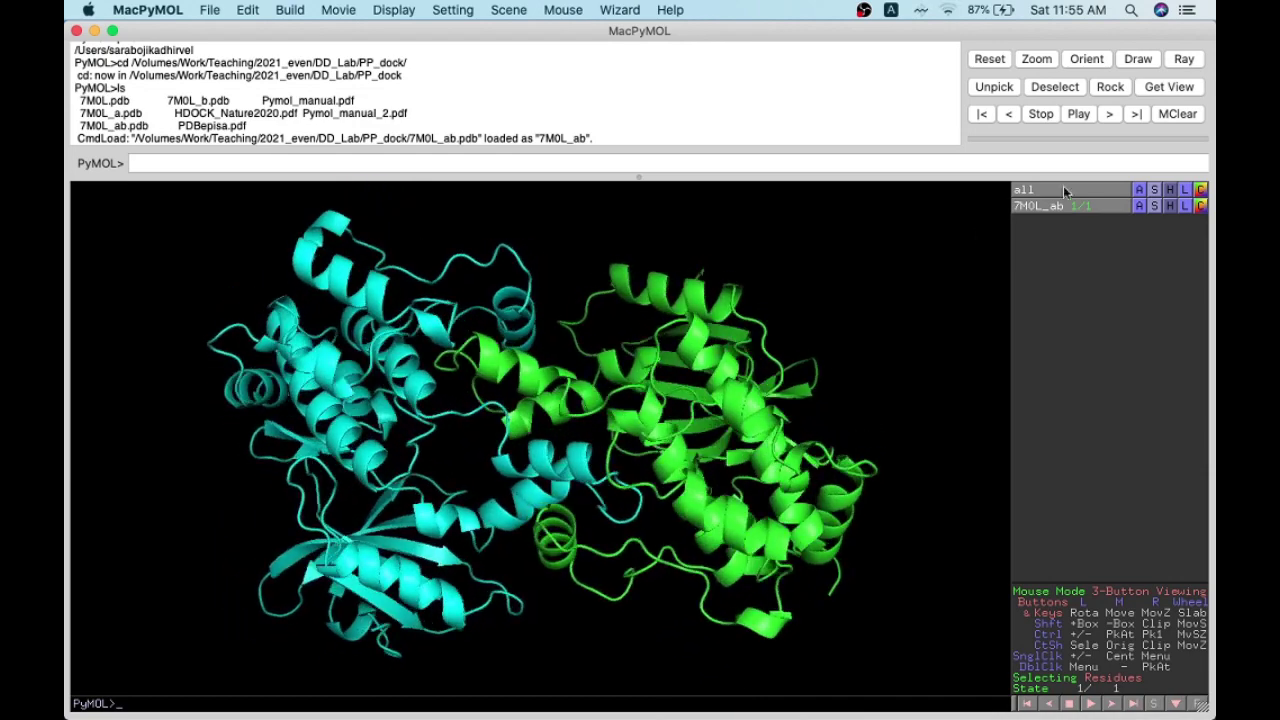
Step: Show the molecular surface of 7M0L_ab and view the packed chains from a slightly different angle and distance
left_click(1157, 207)
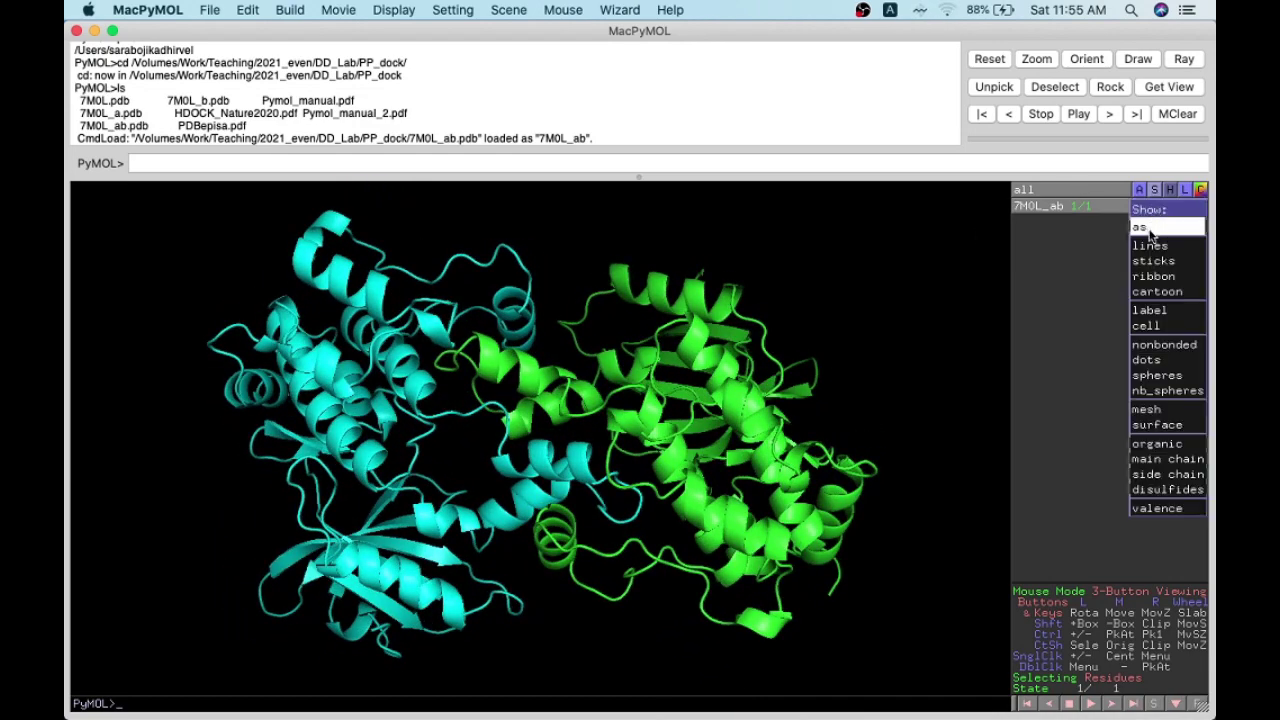
mouse_move(1146, 237)
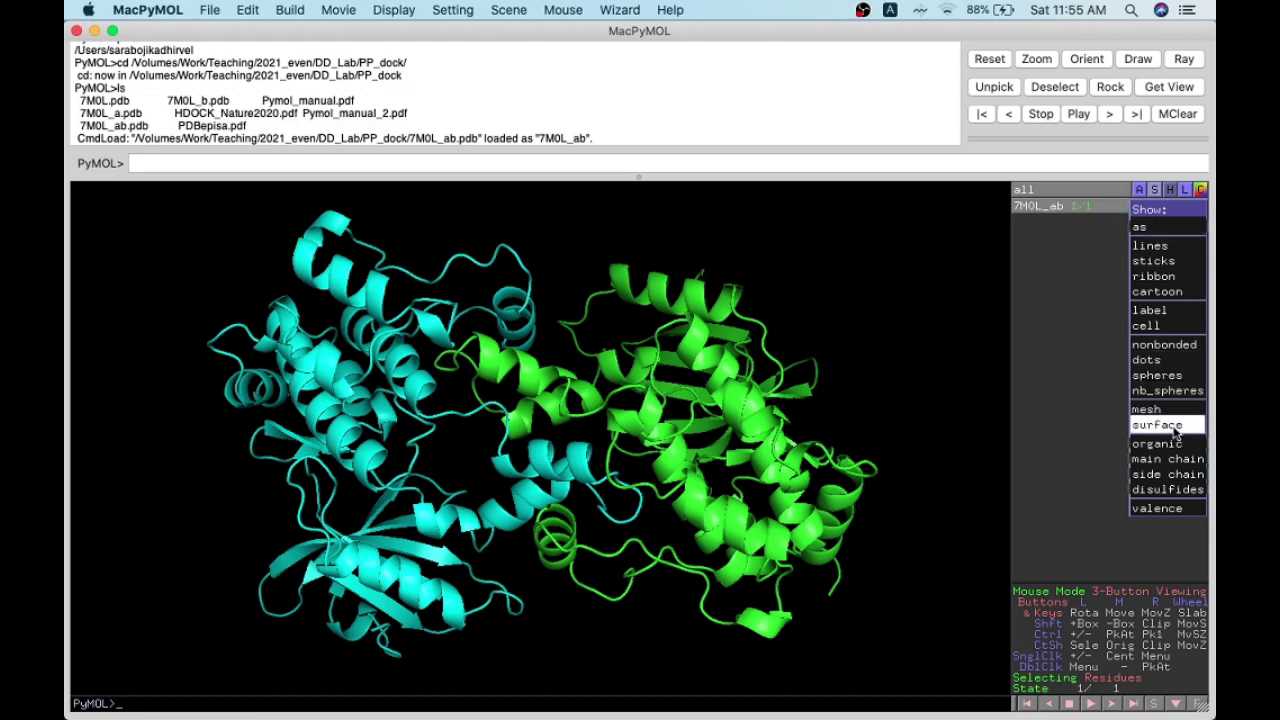
left_click(1117, 430)
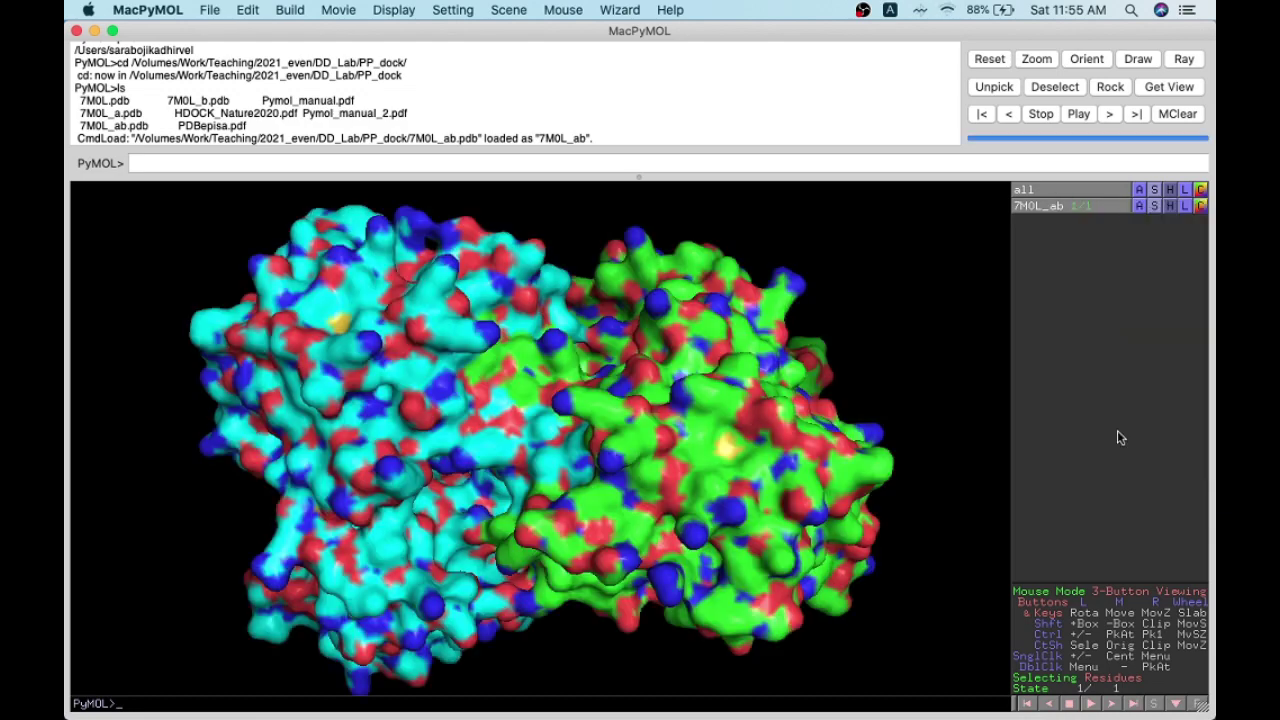
mouse_move(700, 411)
left_mouse_down()
mouse_move(575, 403)
mouse_move(554, 432)
mouse_move(593, 430)
mouse_move(639, 365)
mouse_move(649, 312)
mouse_move(377, 333)
left_mouse_up()
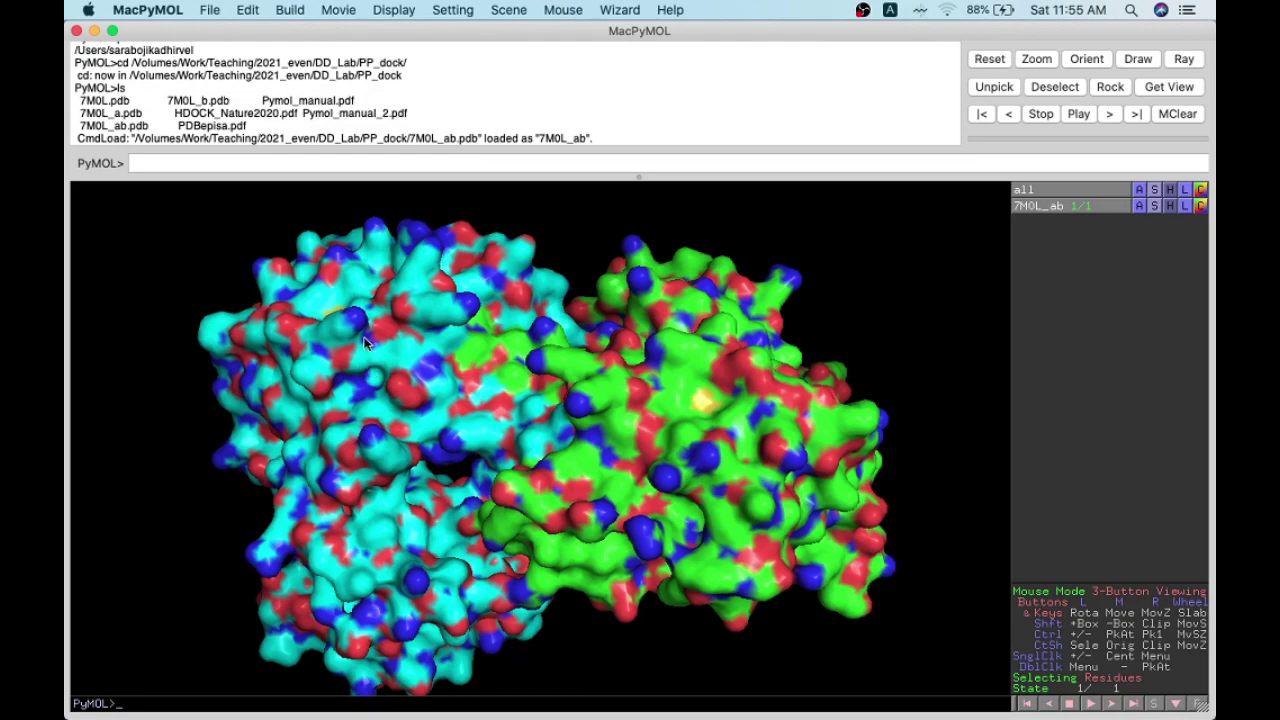
left_click_drag(619, 240, 460, 341)
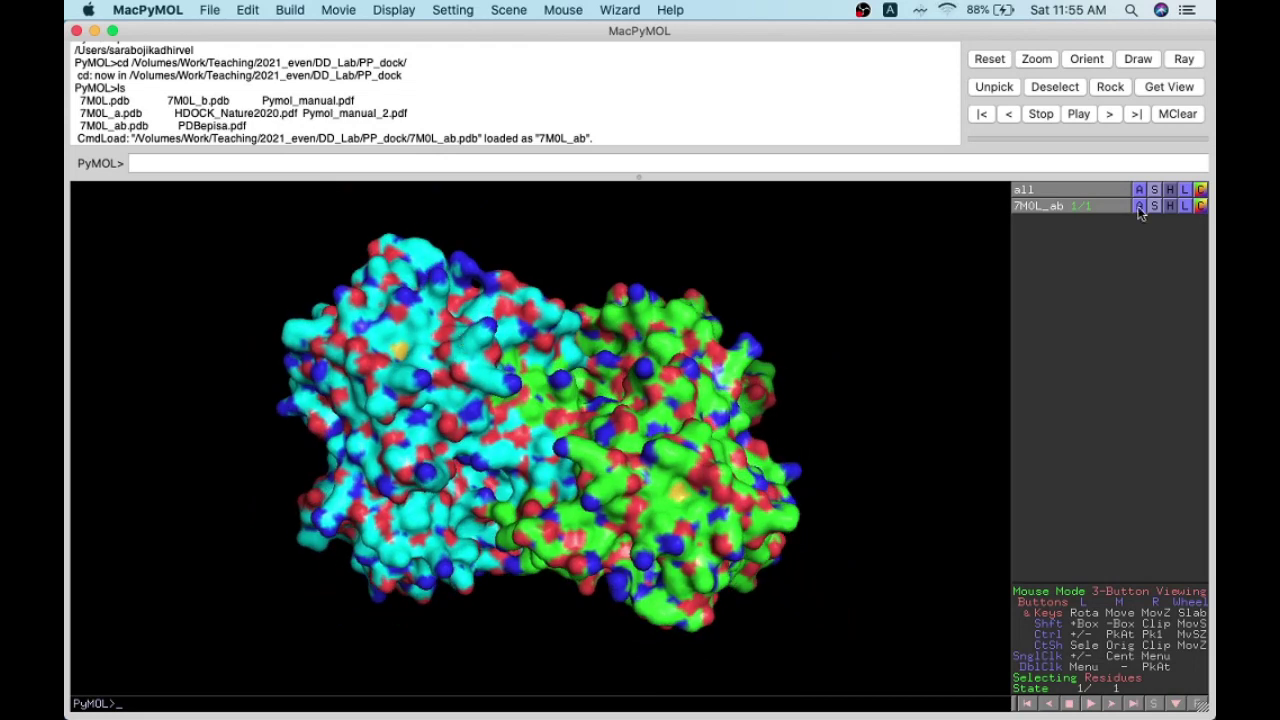
Step: Color 7M0L_ab by chain and apply its surface representation again
left_click(1201, 207)
mouse_move(1186, 246)
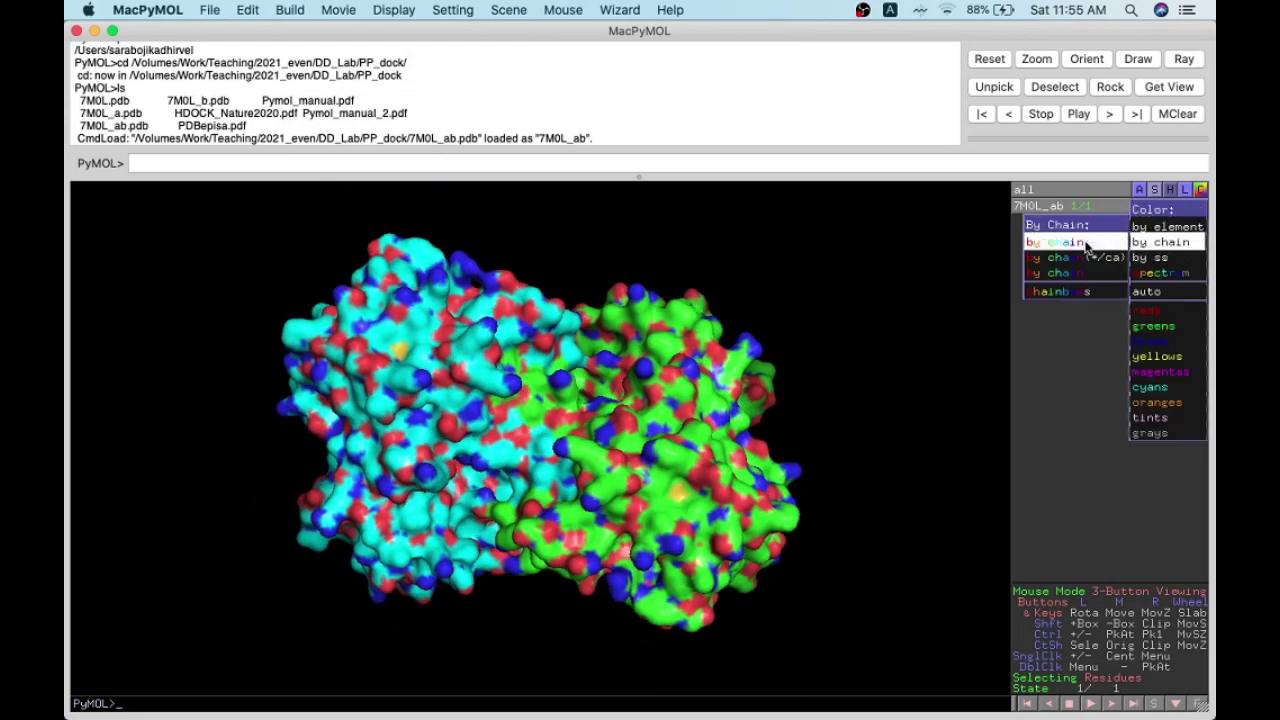
left_click(1088, 244)
left_click(1155, 206)
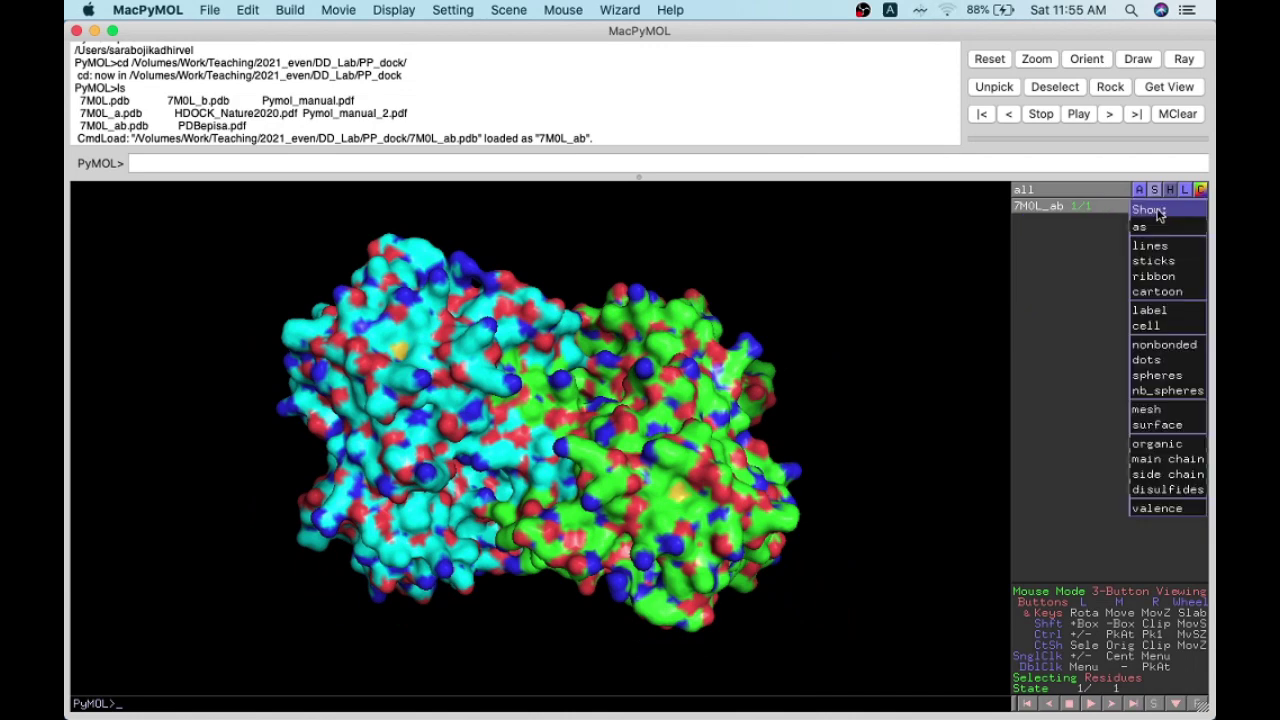
left_click(1176, 426)
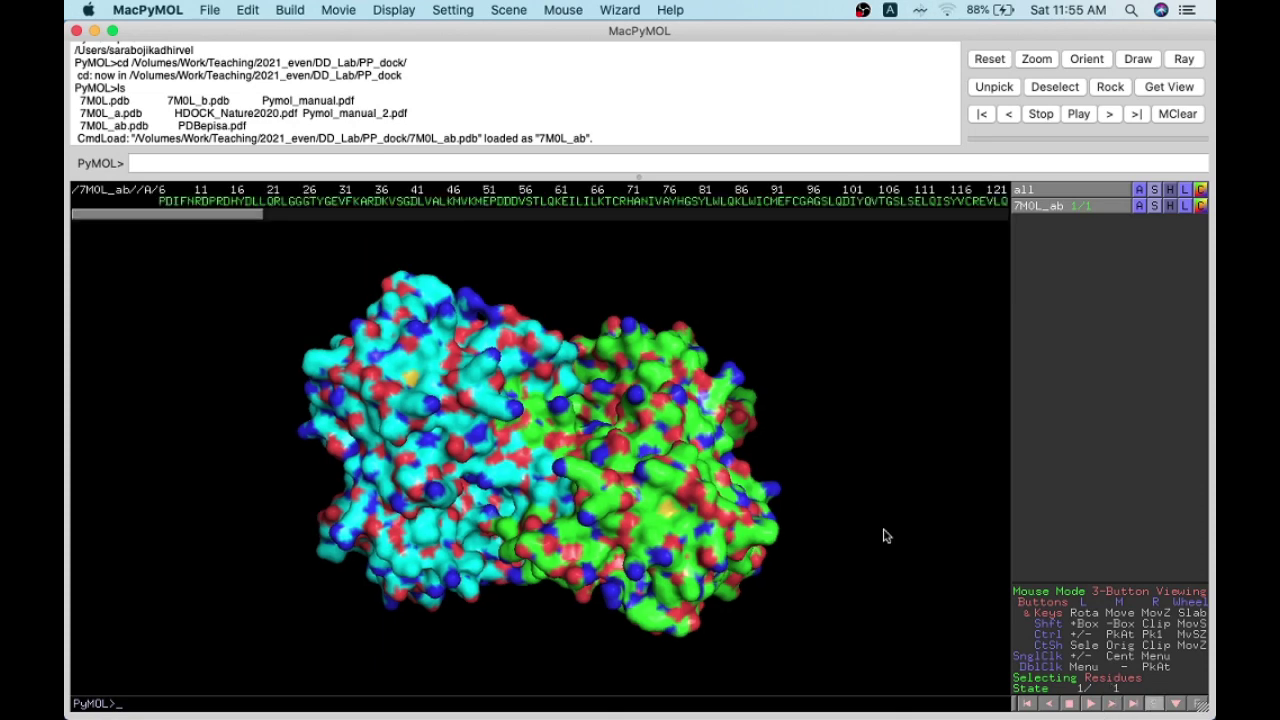
Step: Display the sequence viewer, go to the end of chain A, then select the YK4 ligand and deselect it
left_click(1155, 704)
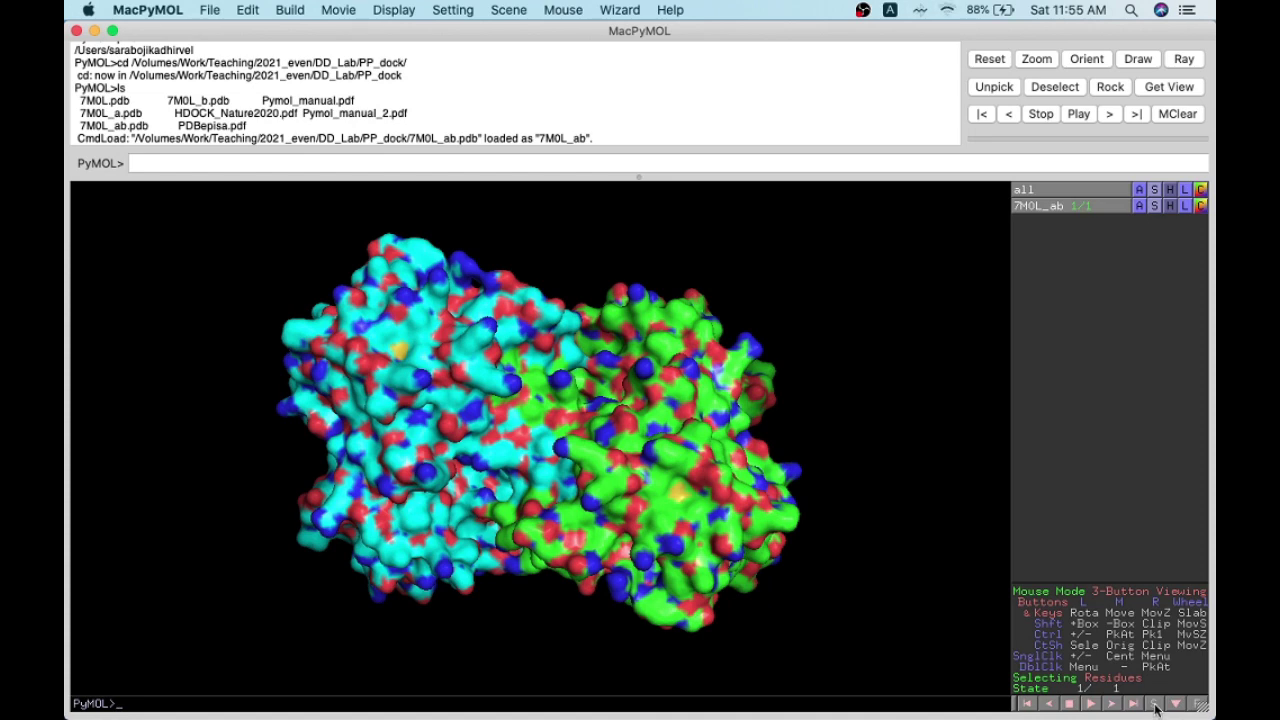
left_click(1155, 704)
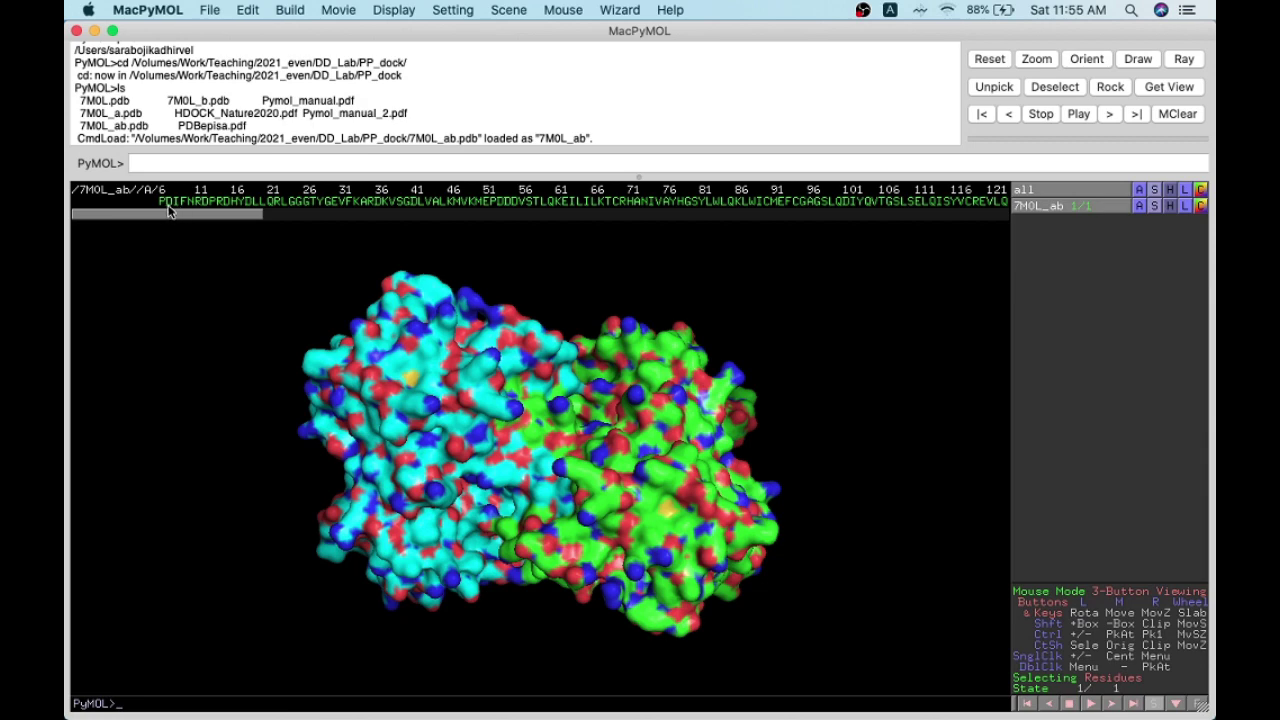
left_click_drag(226, 220, 527, 220)
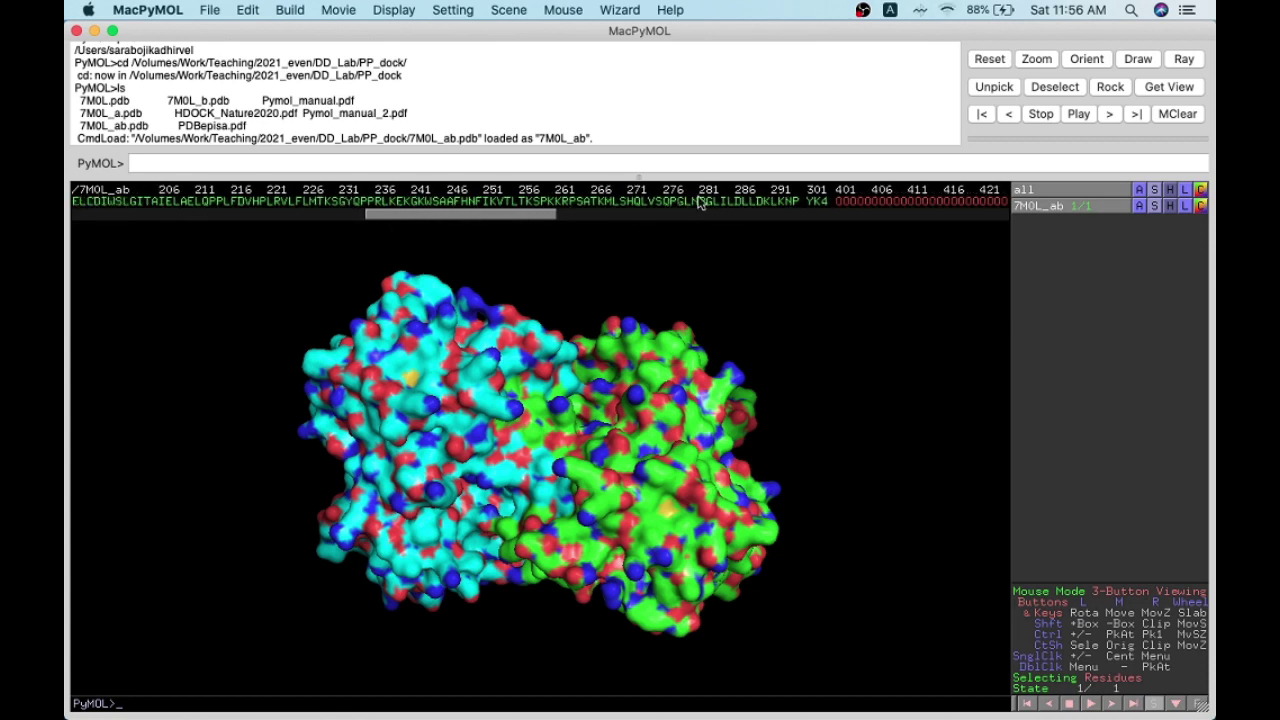
left_click(816, 202)
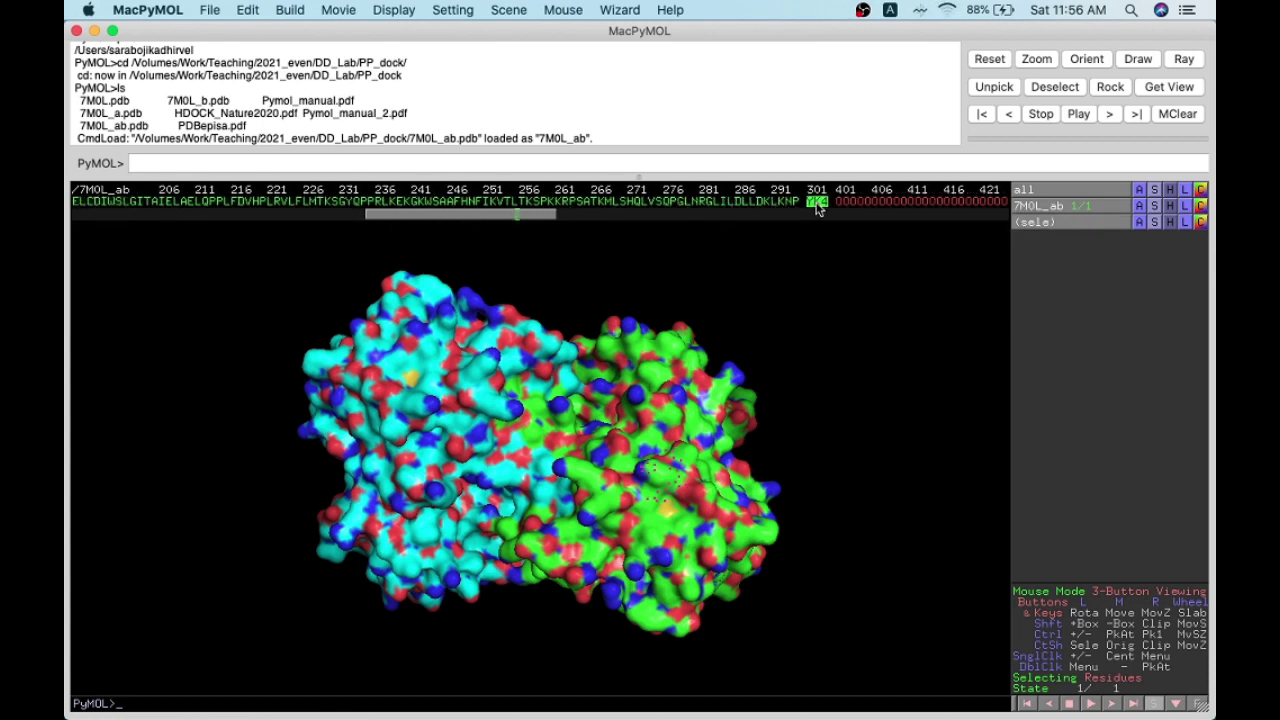
left_click(816, 203)
Step: Look through the sequence from chain A's waters to the end of chain B and back, then rotate the surface model
left_click_drag(520, 222, 613, 222)
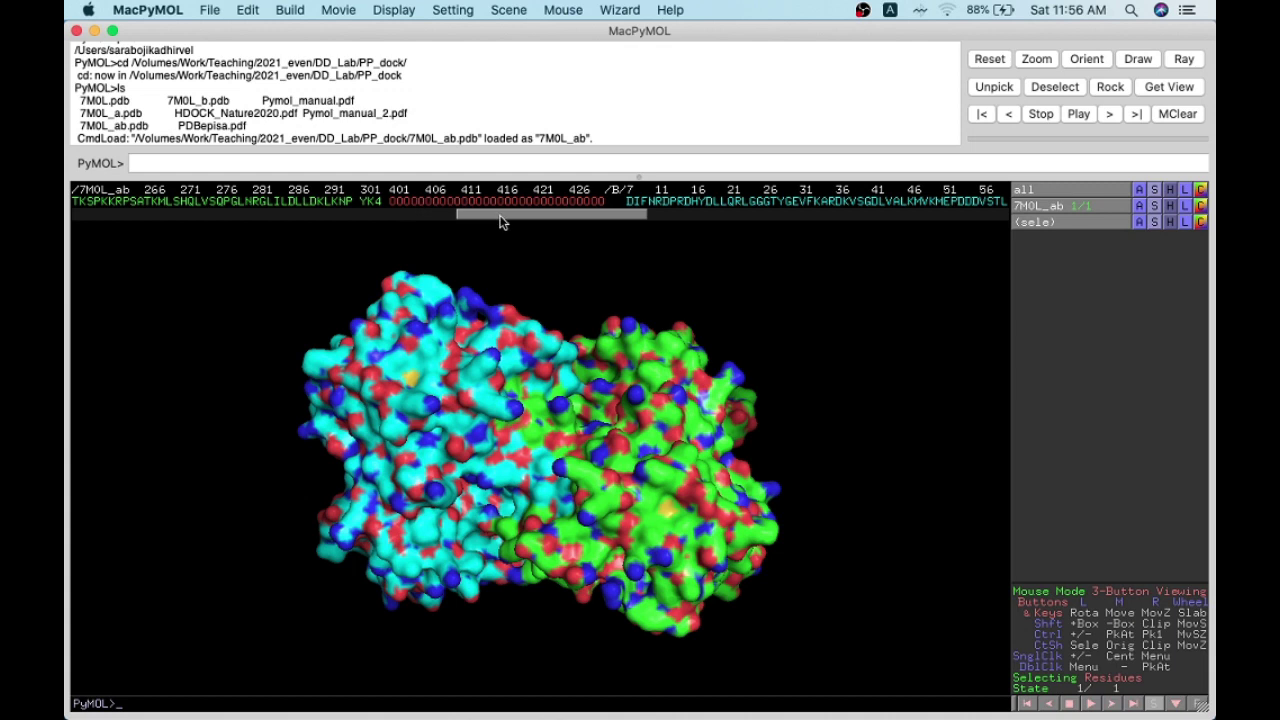
left_click_drag(505, 222, 528, 222)
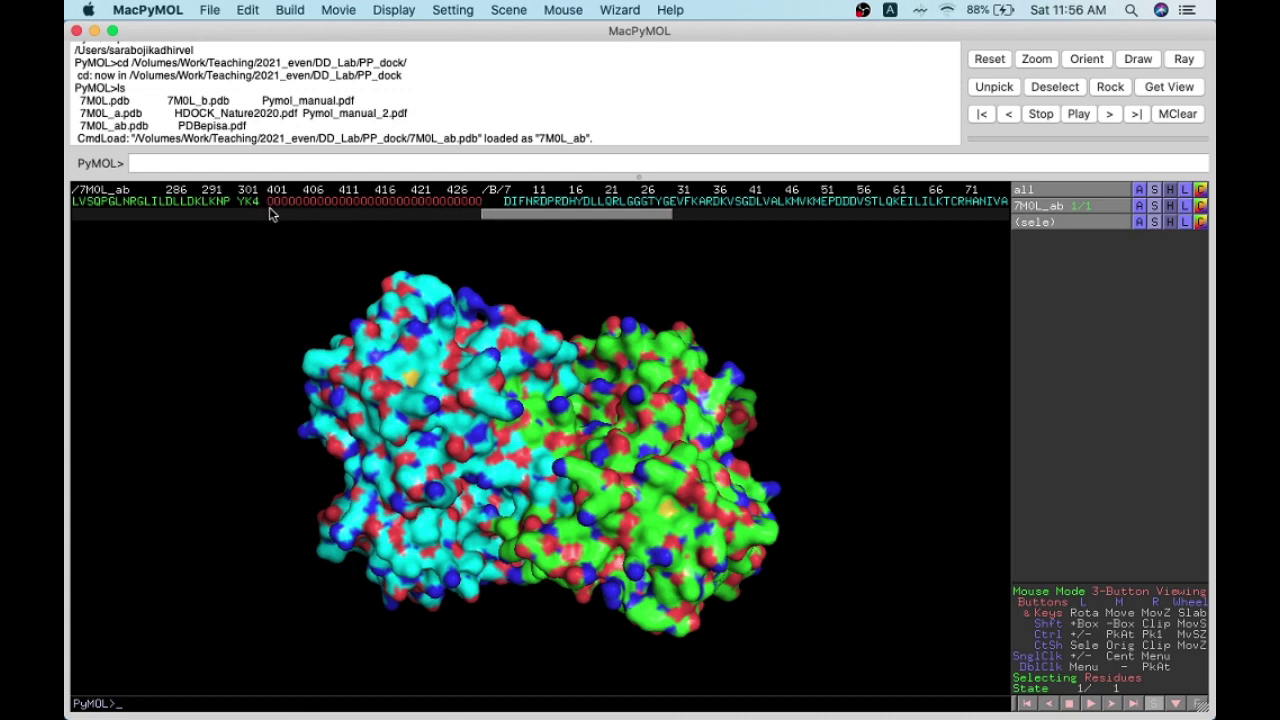
left_click_drag(536, 218, 575, 213)
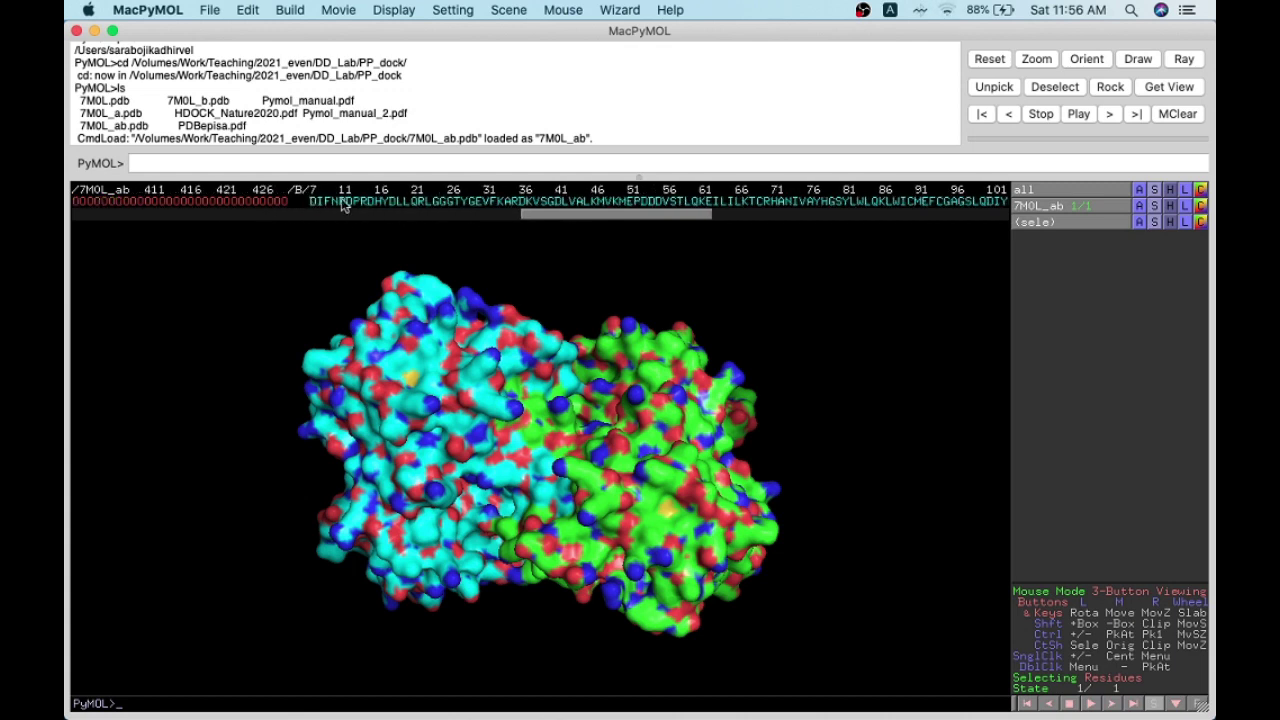
left_click_drag(666, 220, 866, 232)
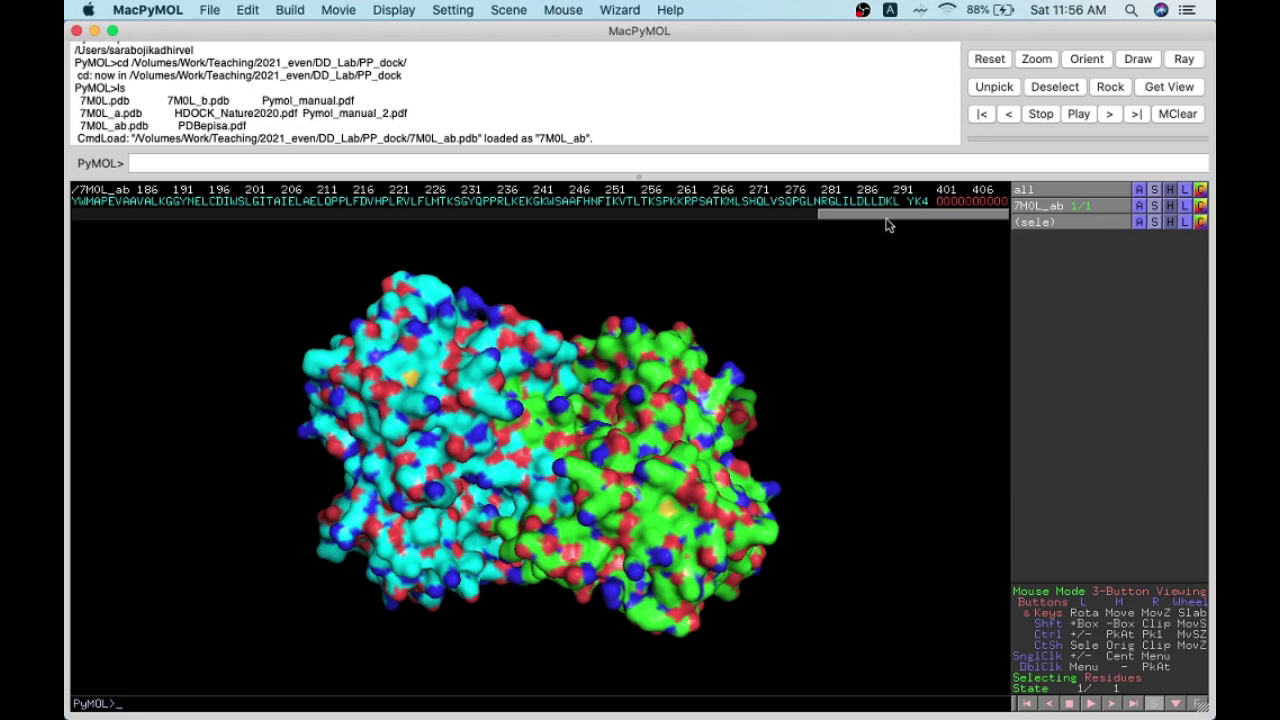
left_click_drag(883, 221, 521, 218)
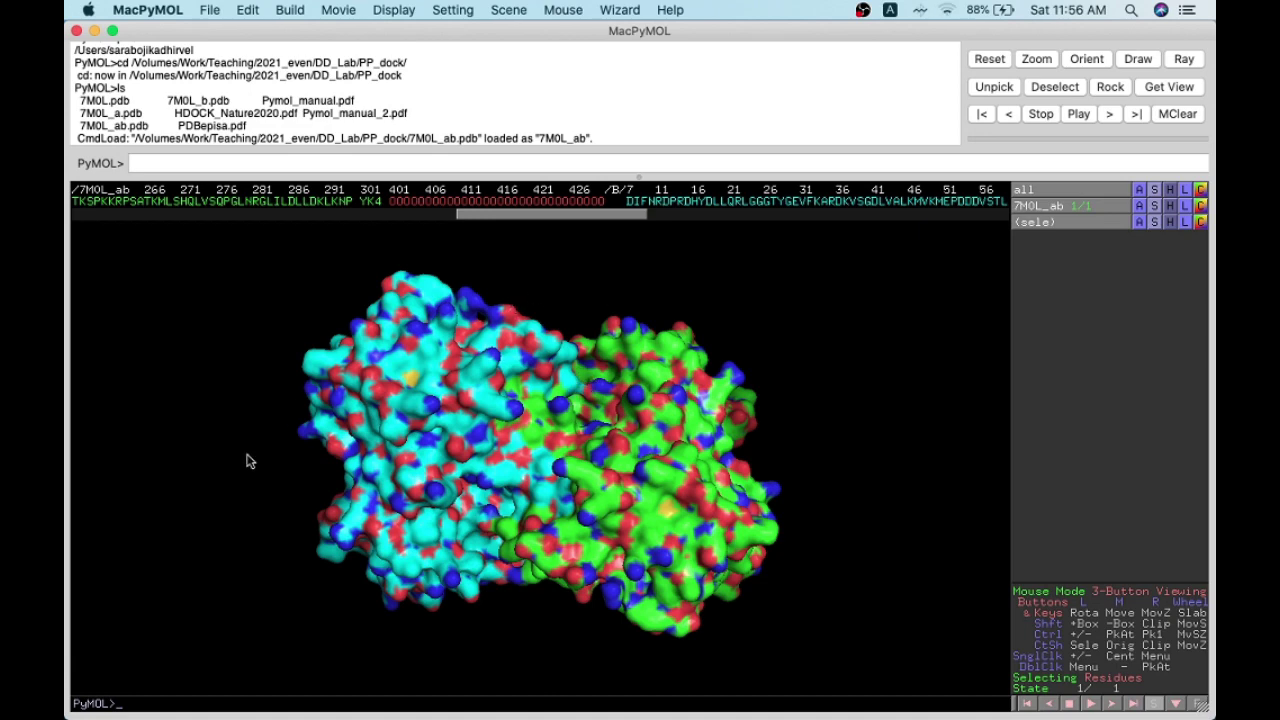
left_click_drag(400, 484, 283, 466)
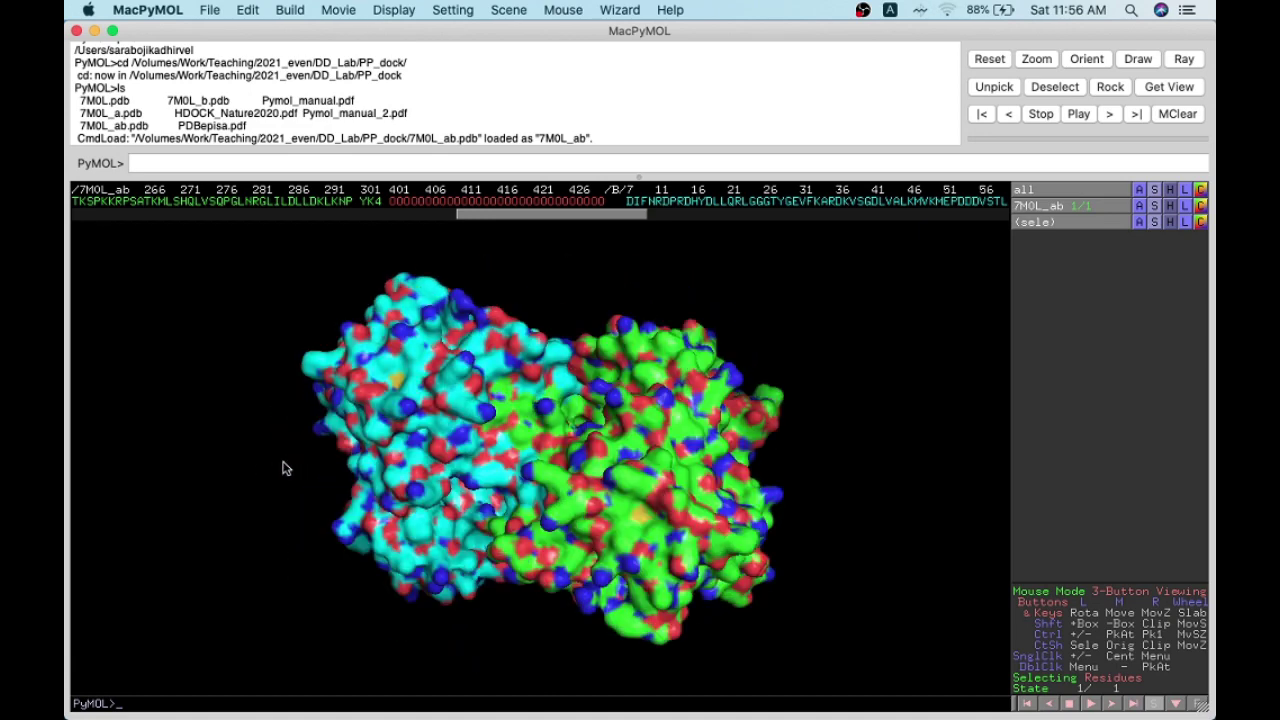
Step: Apply the ligand sites cartoon preset to 7M0L_ab and inspect the bound YK4 ligand with its polar contacts up close
left_click(1139, 206)
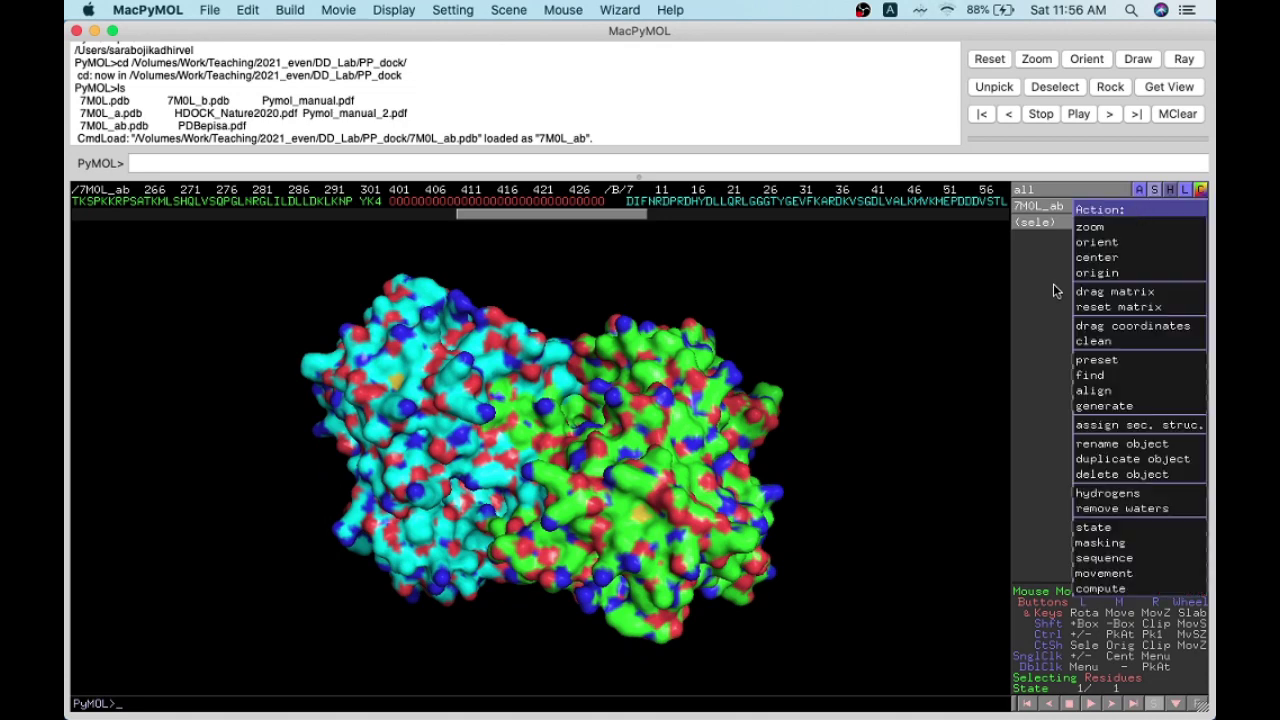
left_click(1089, 240)
left_click(1139, 207)
mouse_move(1100, 362)
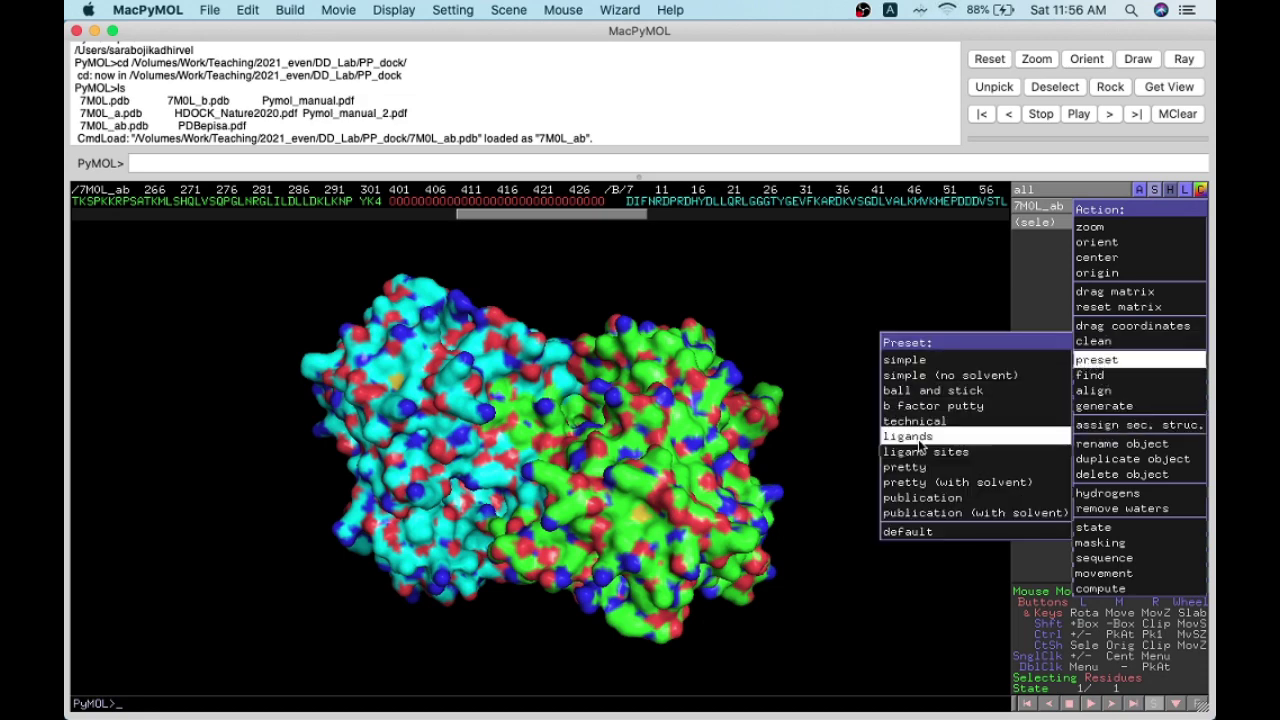
mouse_move(921, 452)
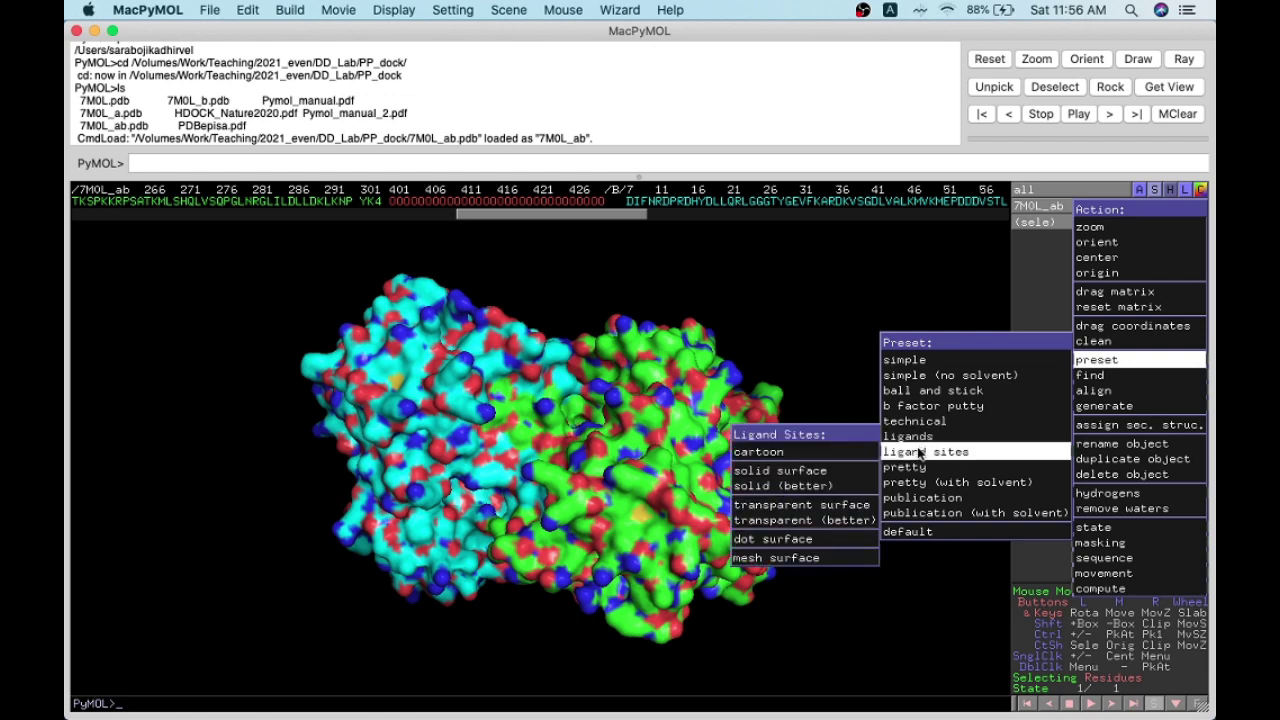
left_click(839, 459)
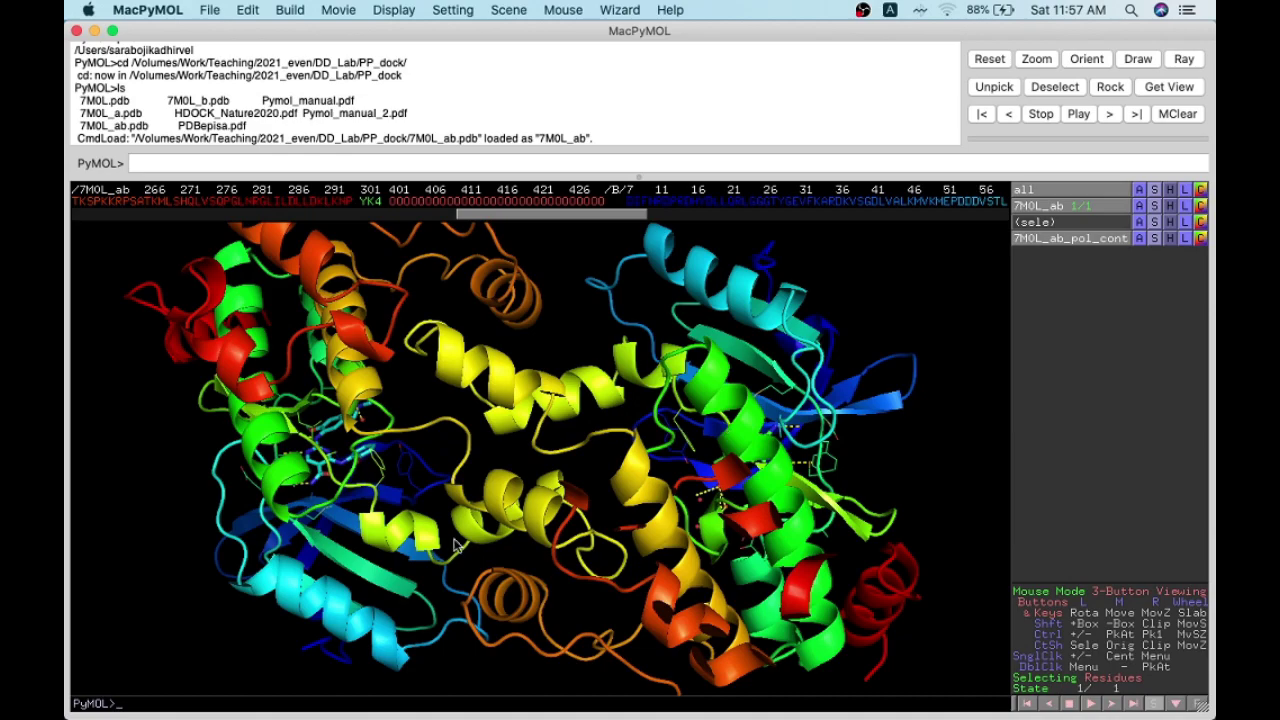
left_click_drag(456, 540, 492, 486)
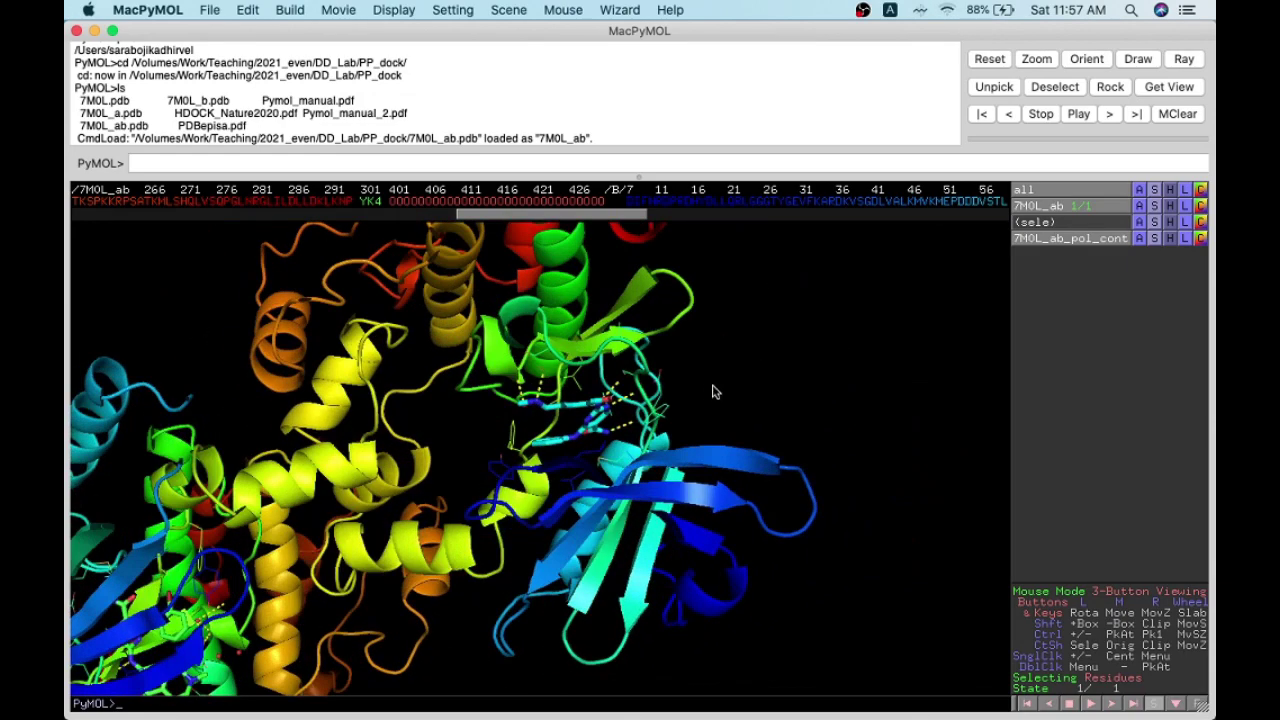
left_click_drag(757, 360, 708, 463)
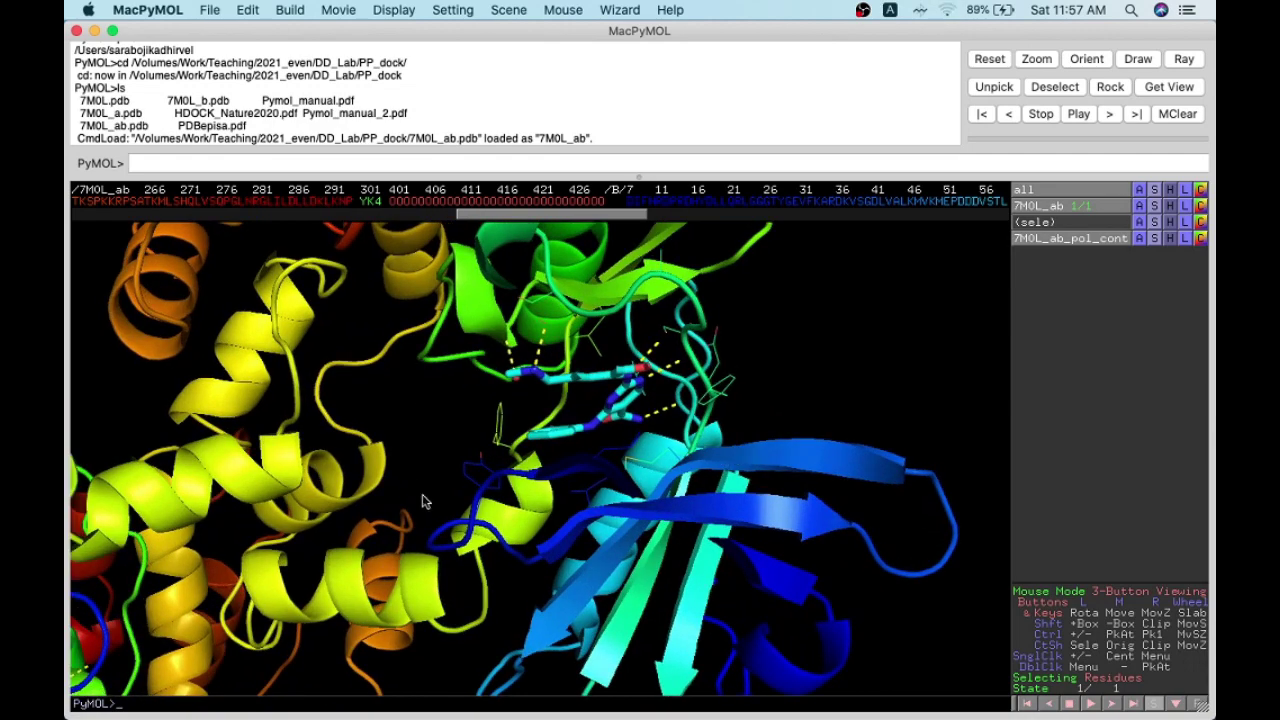
left_click_drag(421, 485, 658, 593)
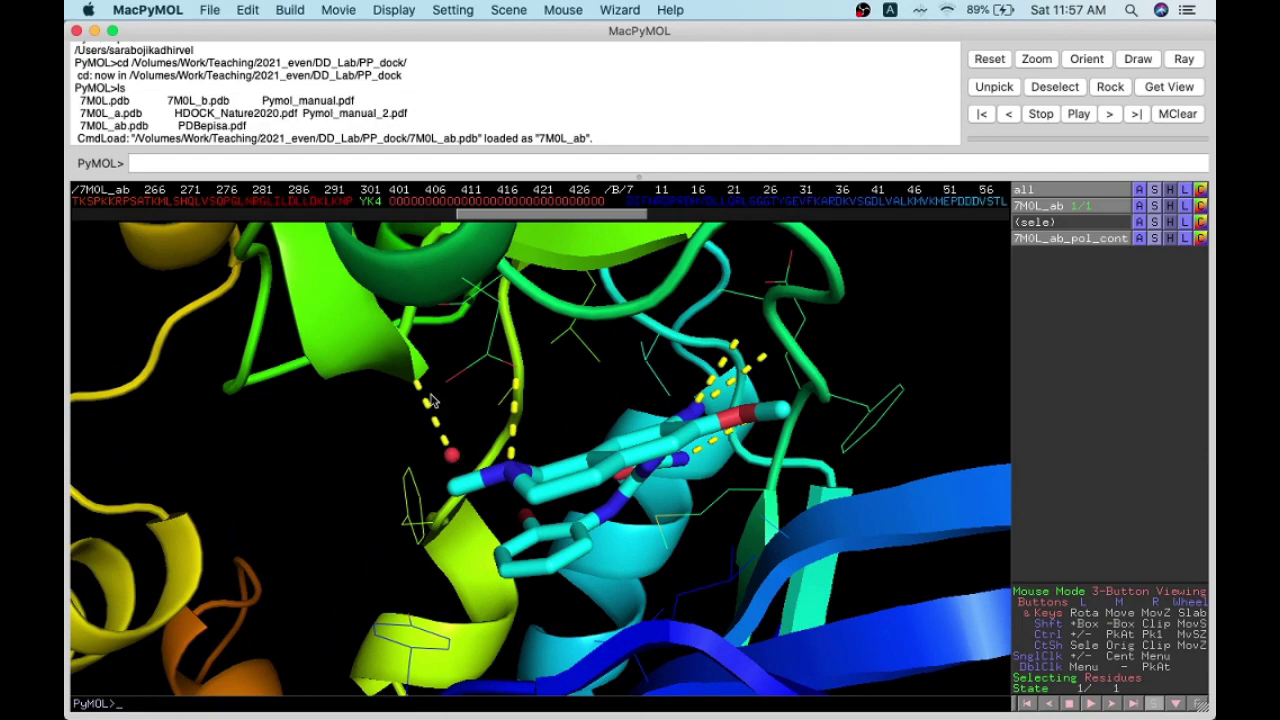
left_click_drag(620, 524, 577, 510)
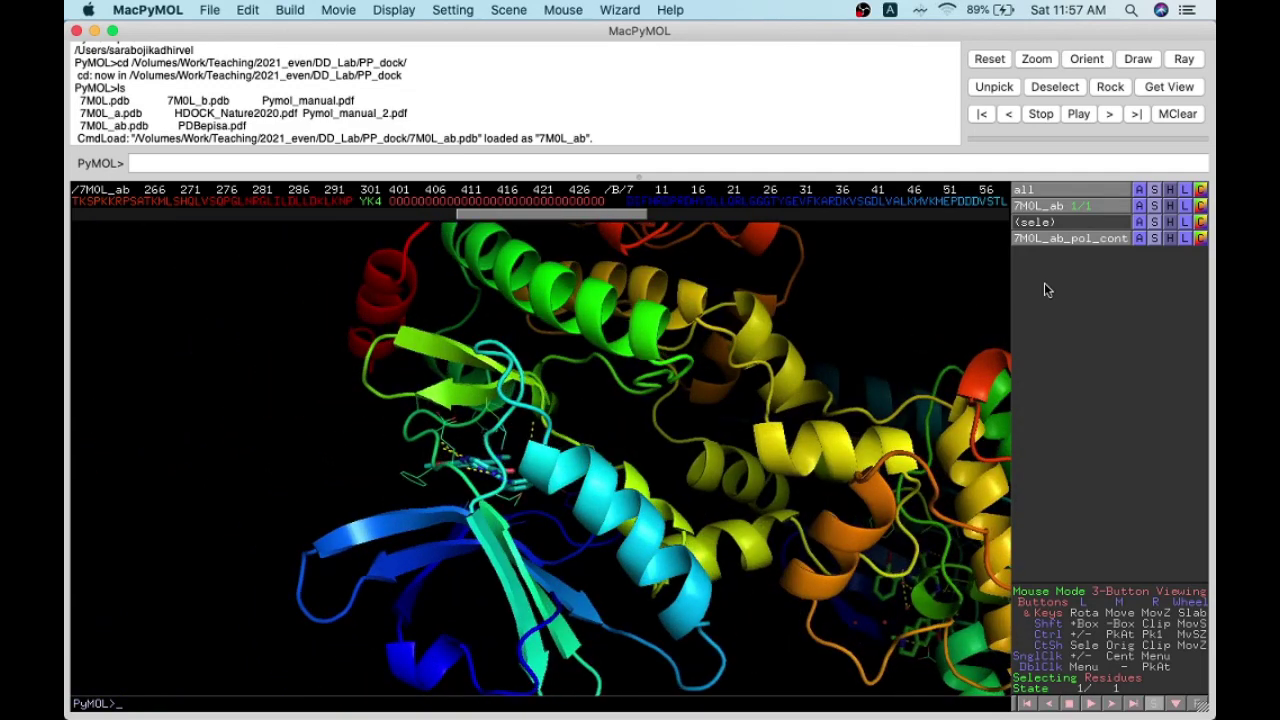
Step: Apply the ligand sites solid surface preset to 7M0L_ab and examine the binding pocket around the ligand
left_click(1140, 211)
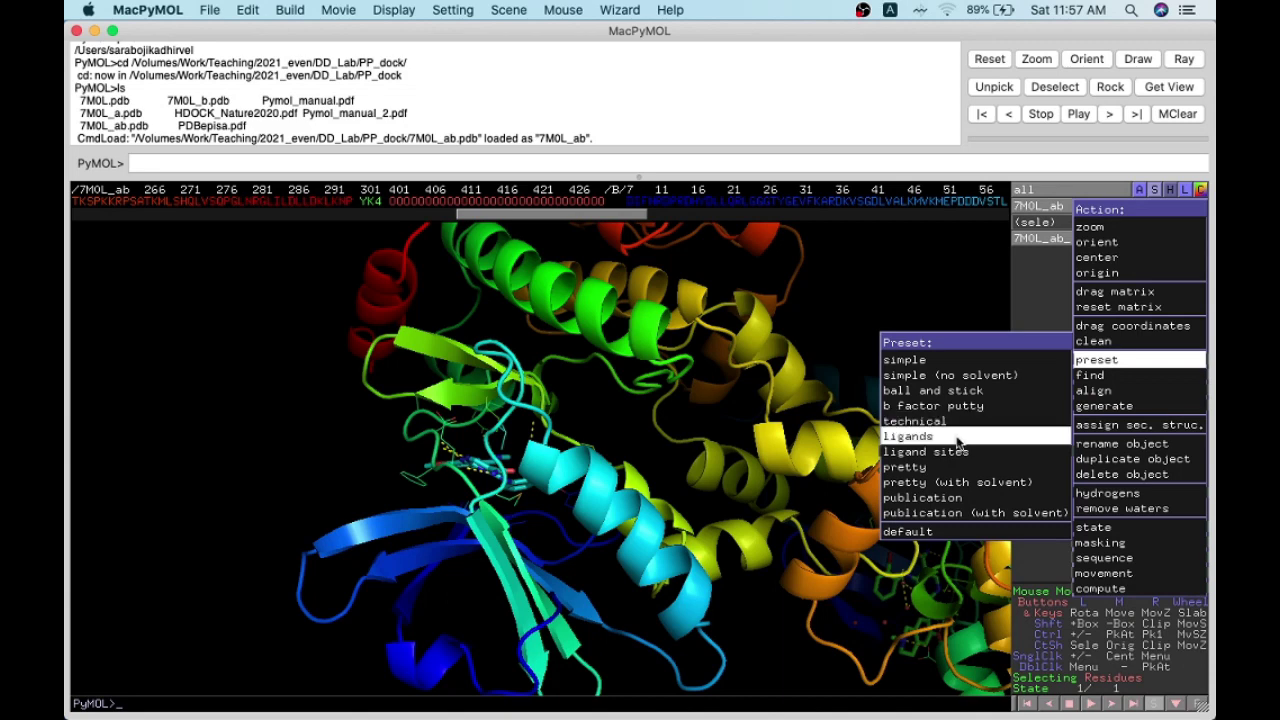
mouse_move(960, 455)
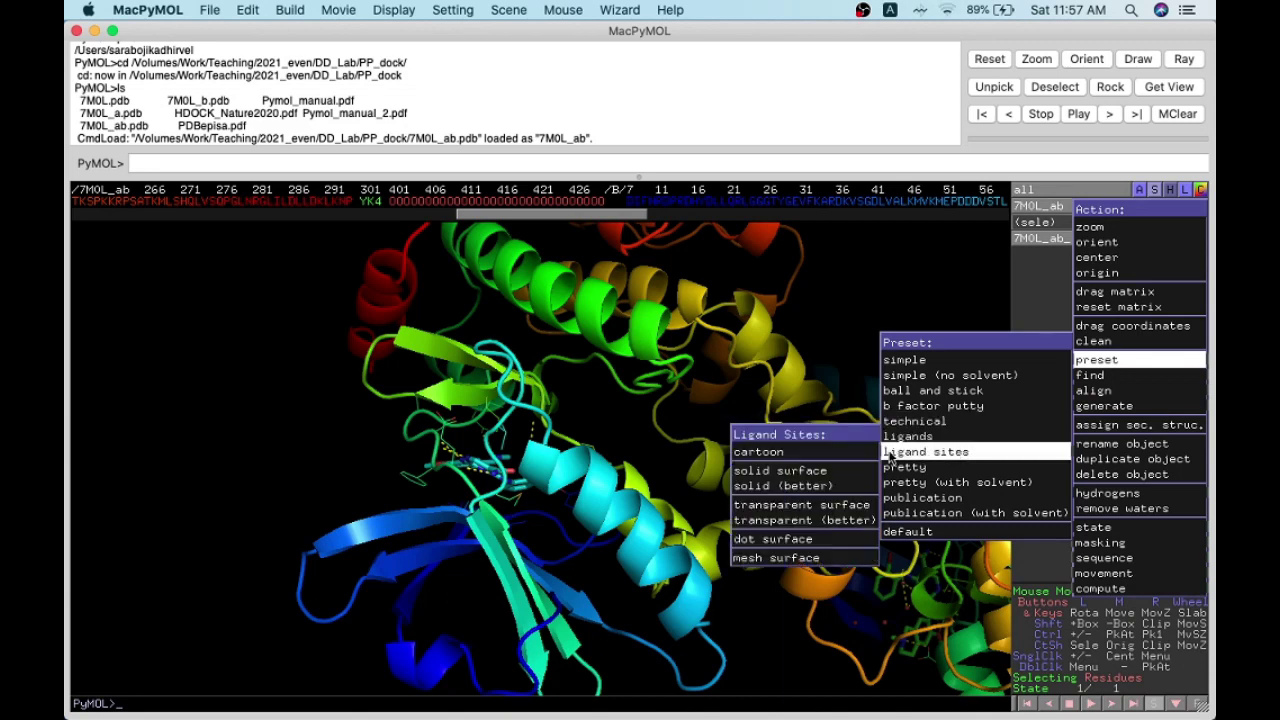
left_click(818, 478)
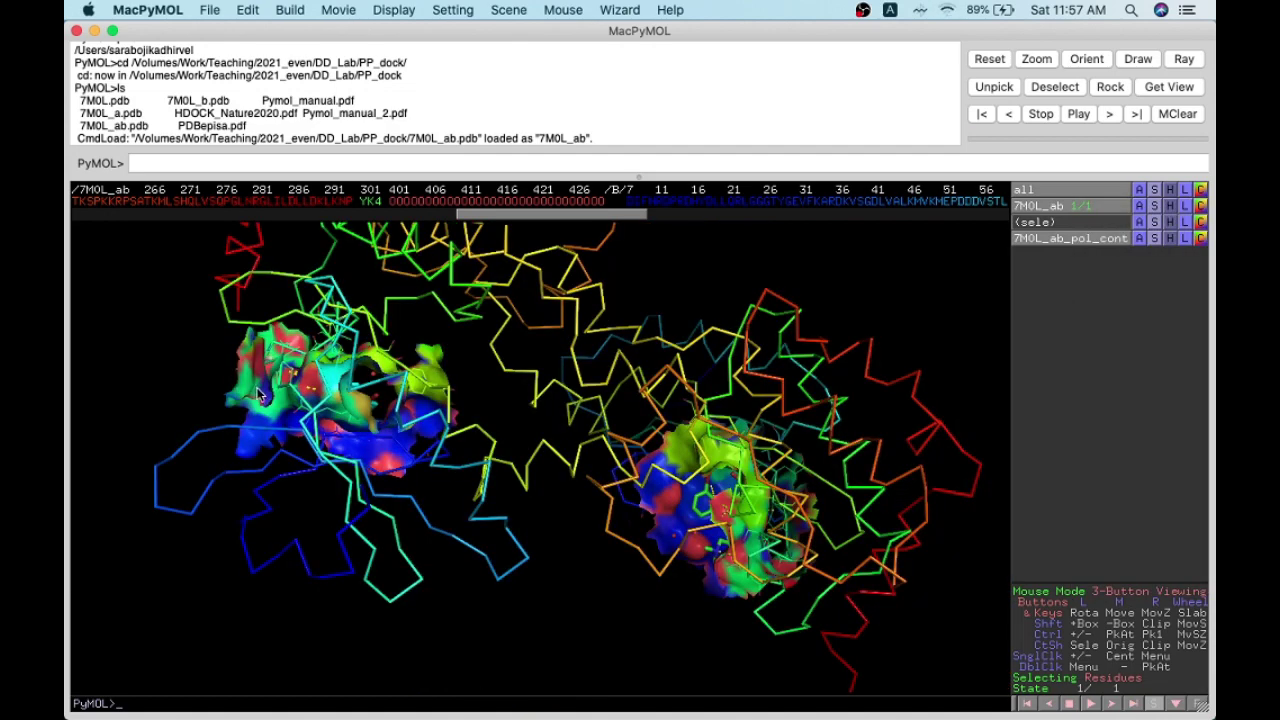
left_click_drag(258, 395, 503, 440)
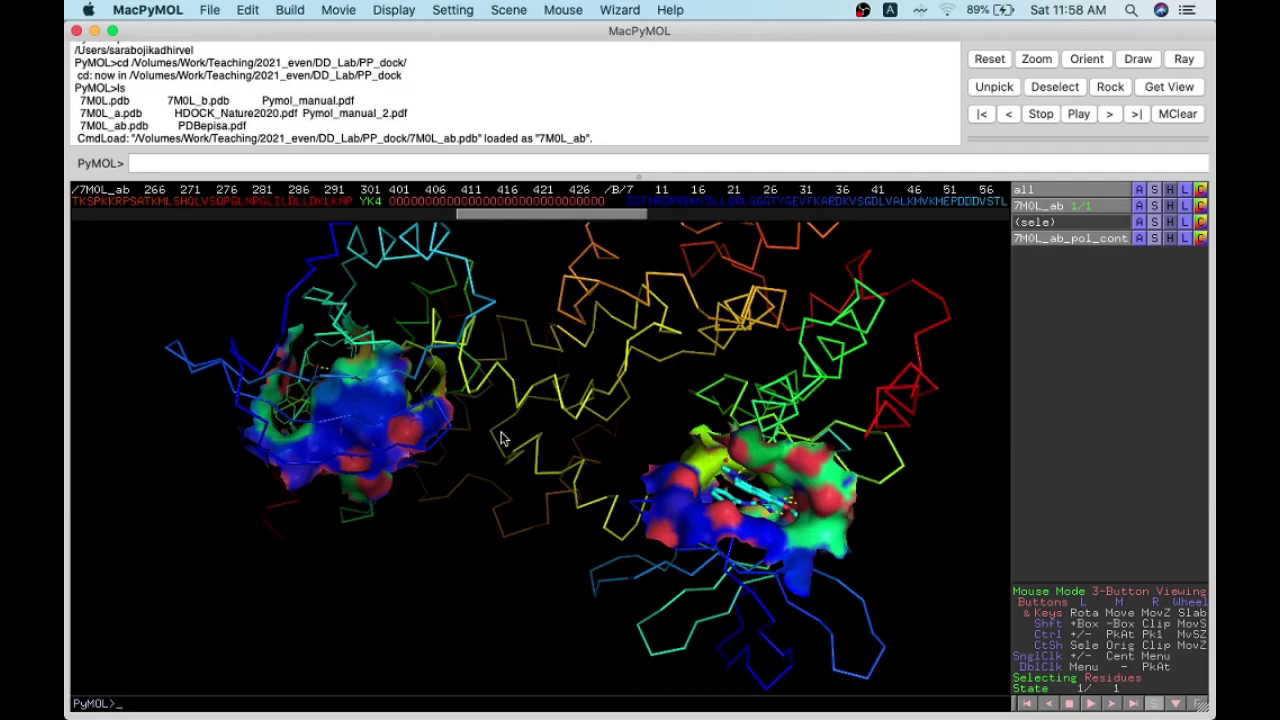
left_click_drag(728, 497, 614, 540)
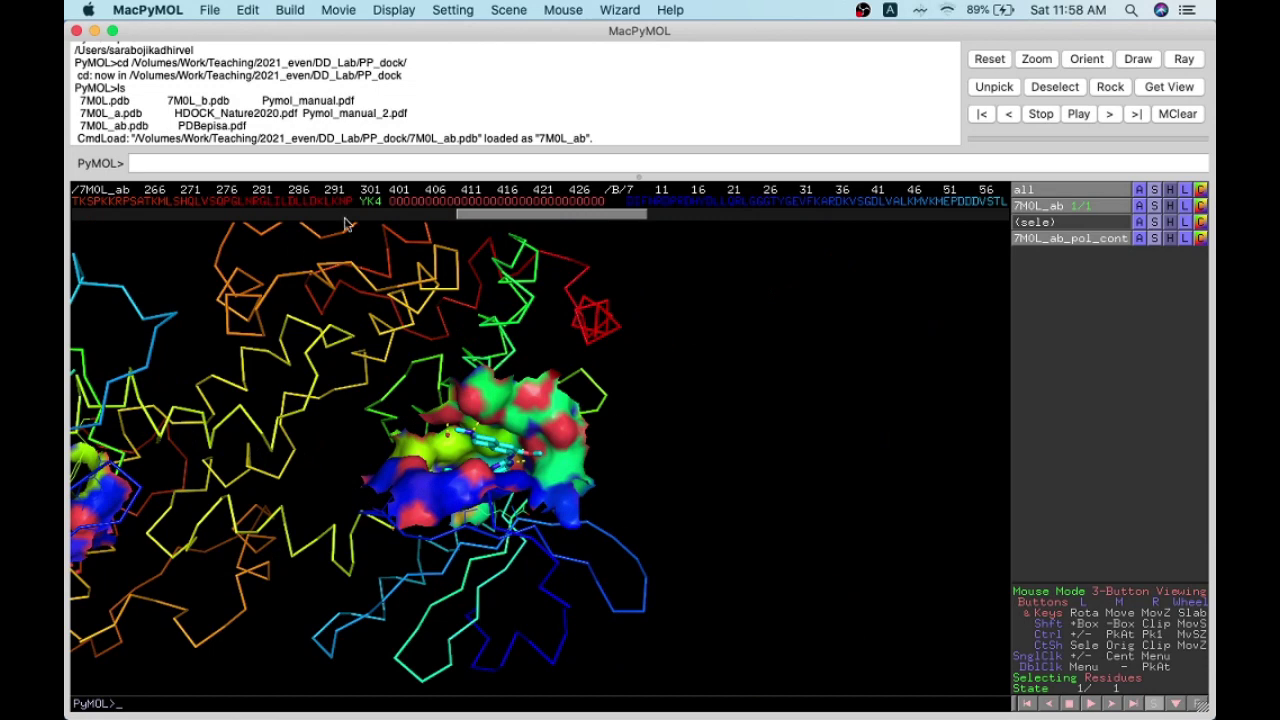
left_click_drag(614, 406, 686, 591)
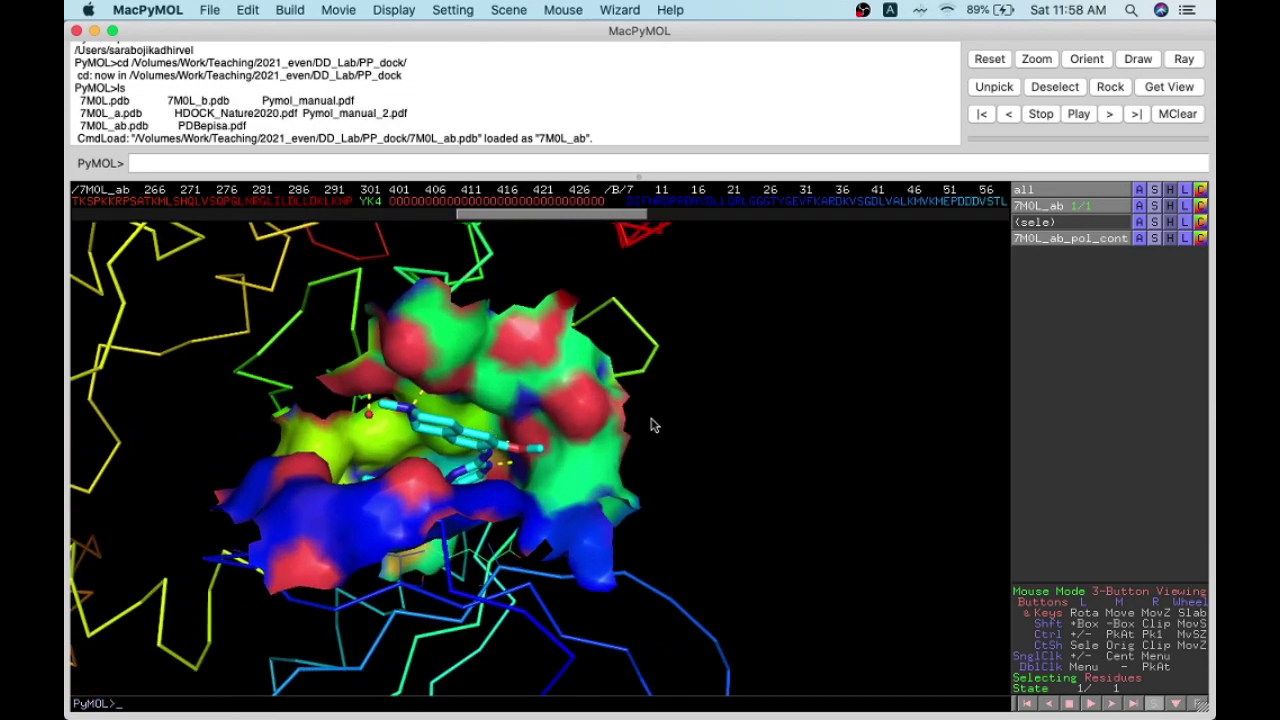
left_click_drag(651, 423, 464, 432)
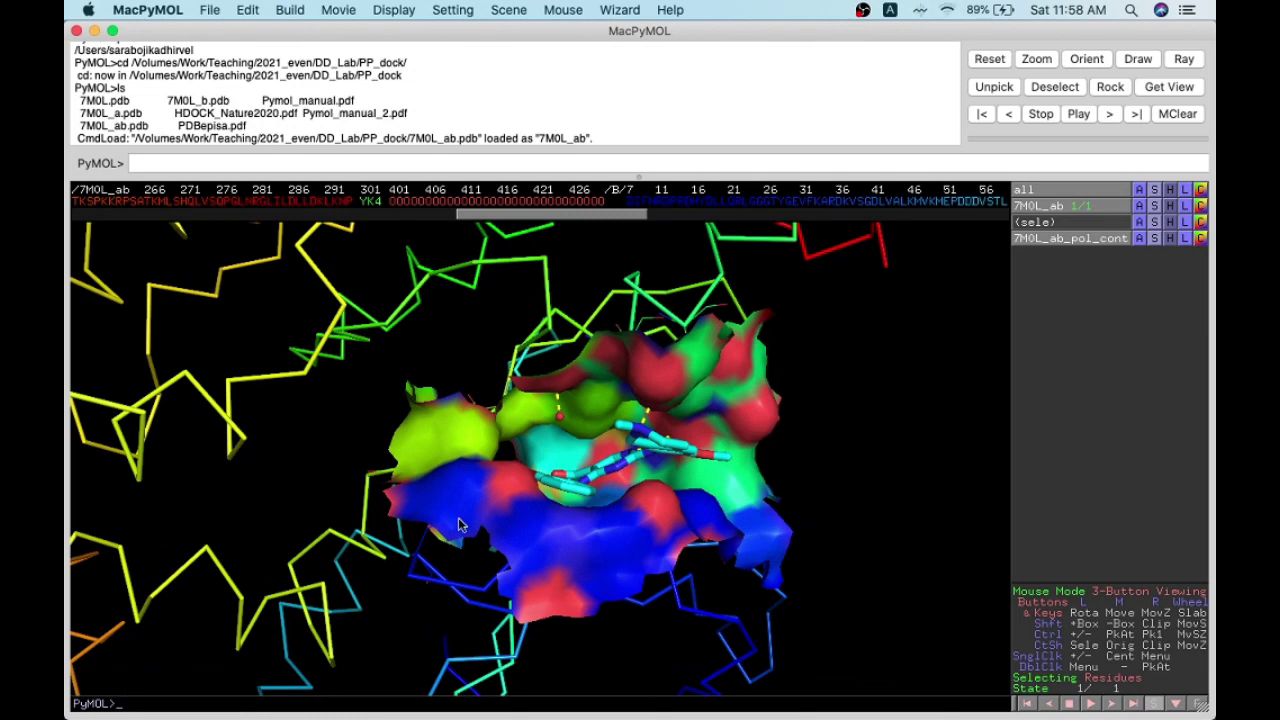
Step: Apply the ligand sites solid (better) surface preset to 7M0L_ab and orient the model to look into the ligand pocket
left_click(1140, 207)
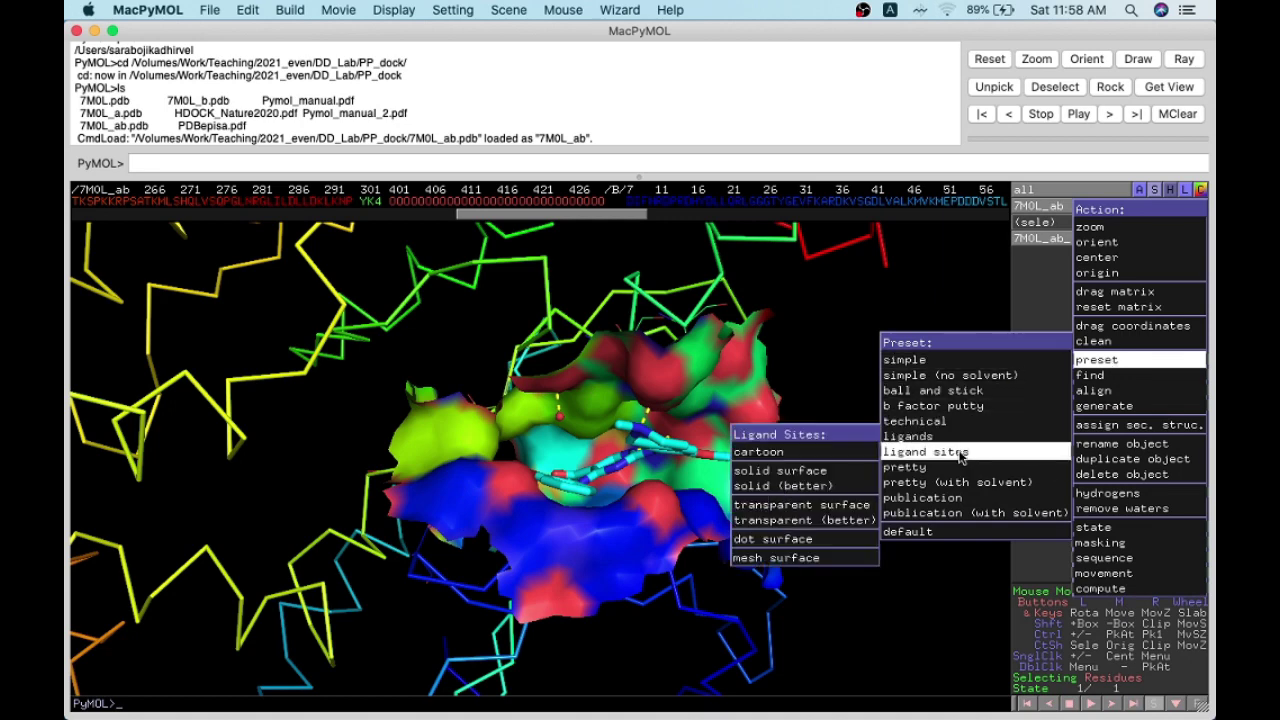
left_click(779, 488)
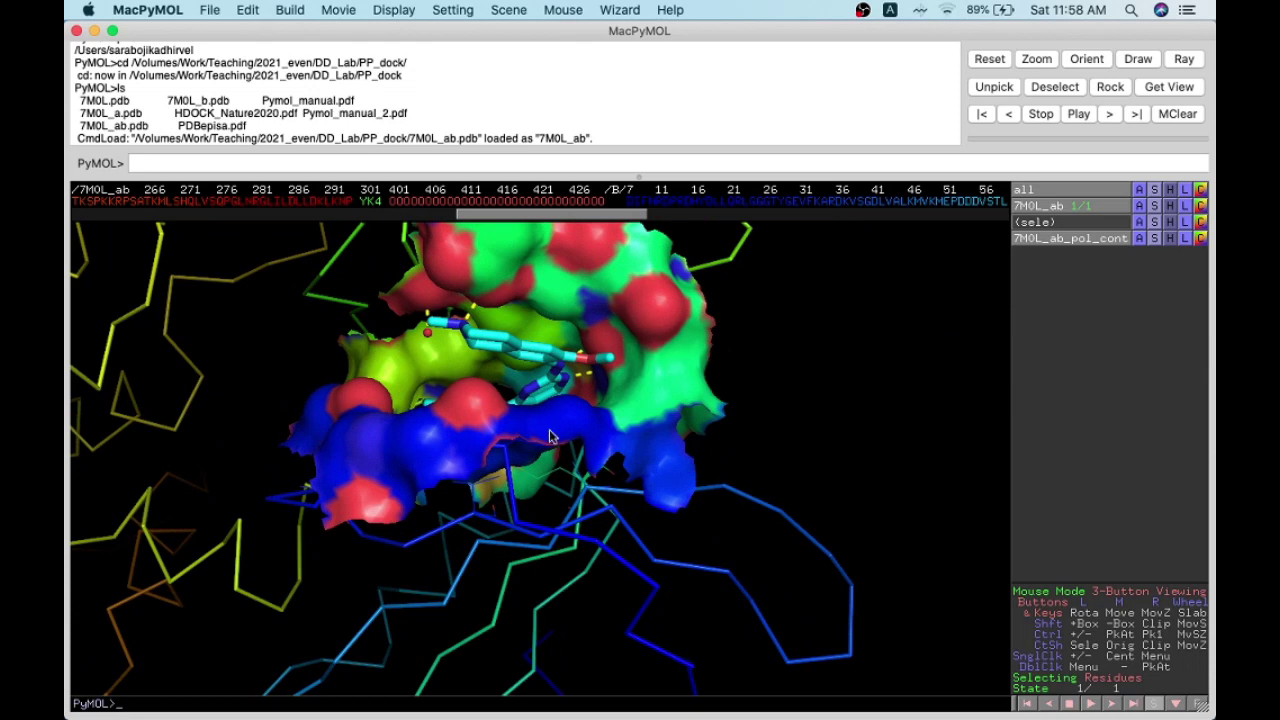
left_click_drag(432, 419, 720, 388)
left_click_drag(827, 387, 827, 408)
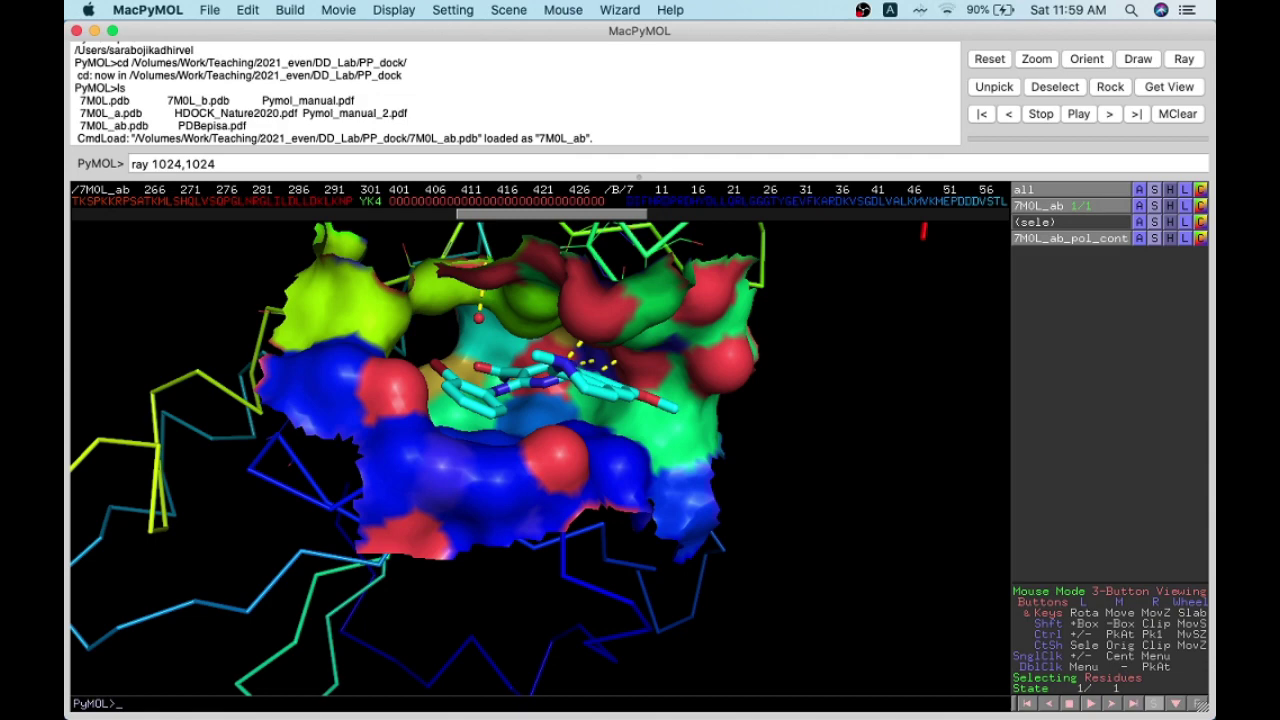
Step: Ray-trace the ligand pocket view at 1024 x 1024 and look up the PNG image export option without saving
key("Return")
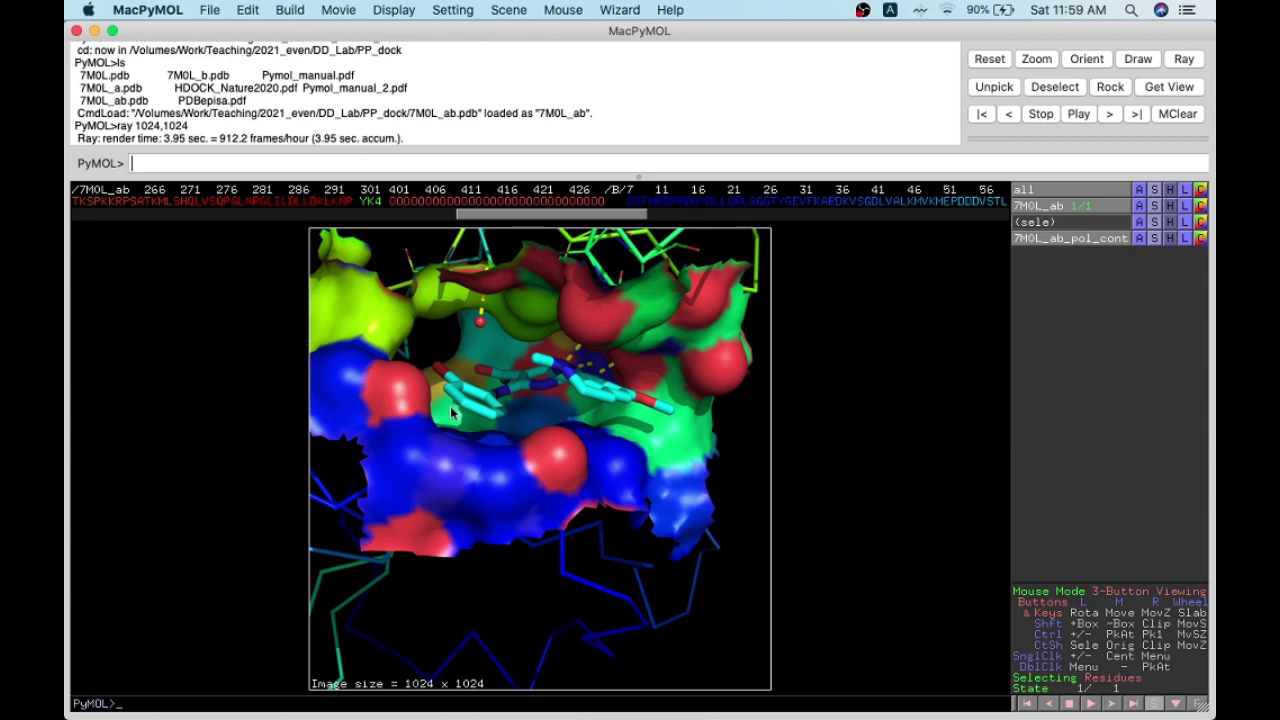
left_click(209, 10)
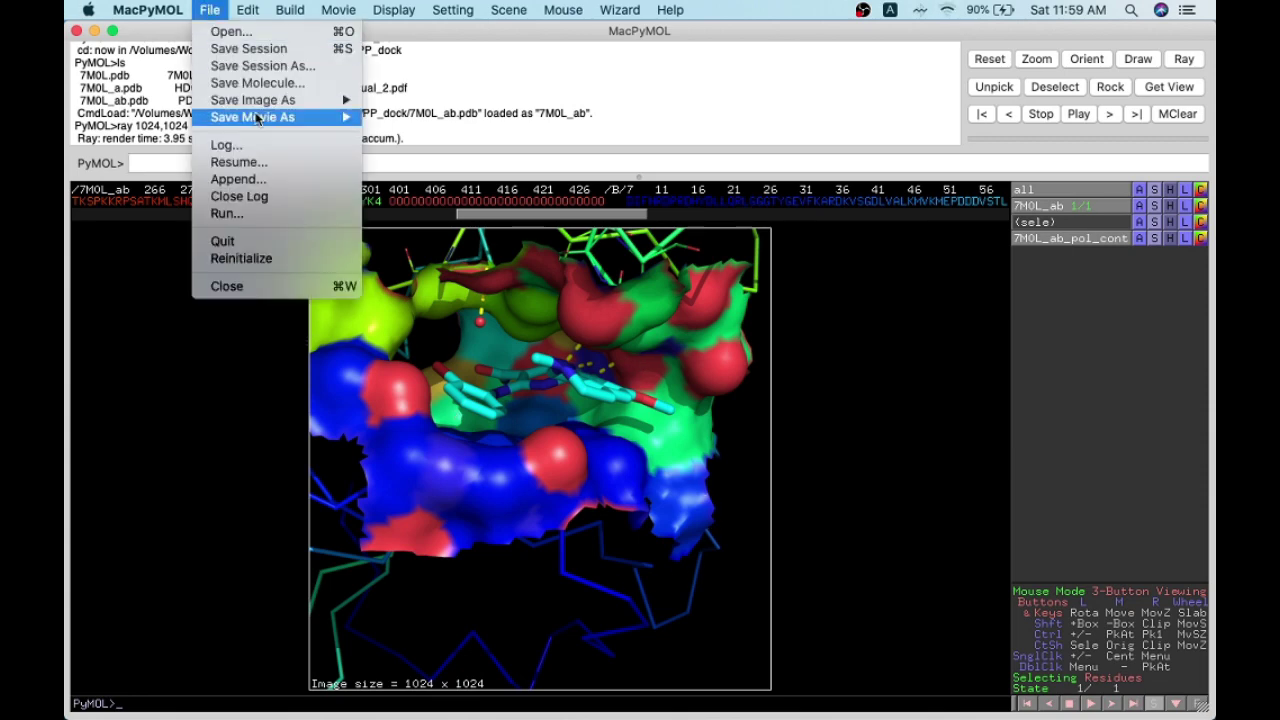
mouse_move(305, 100)
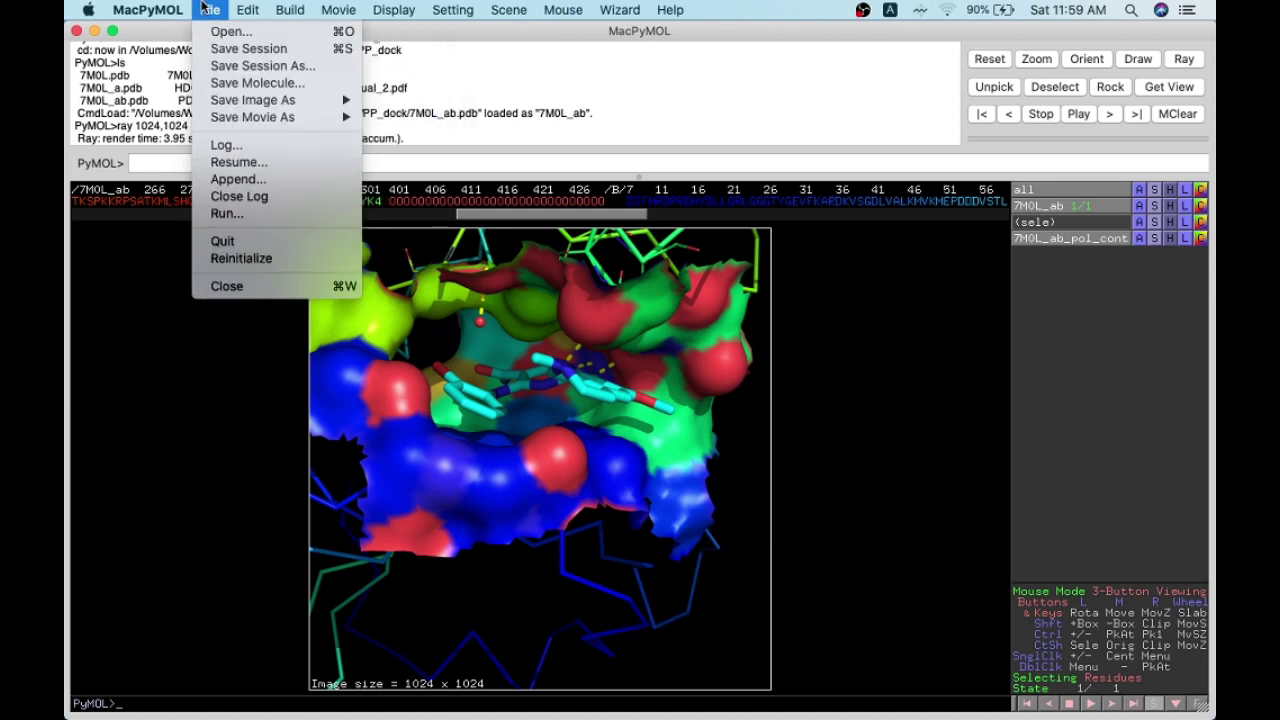
mouse_move(216, 104)
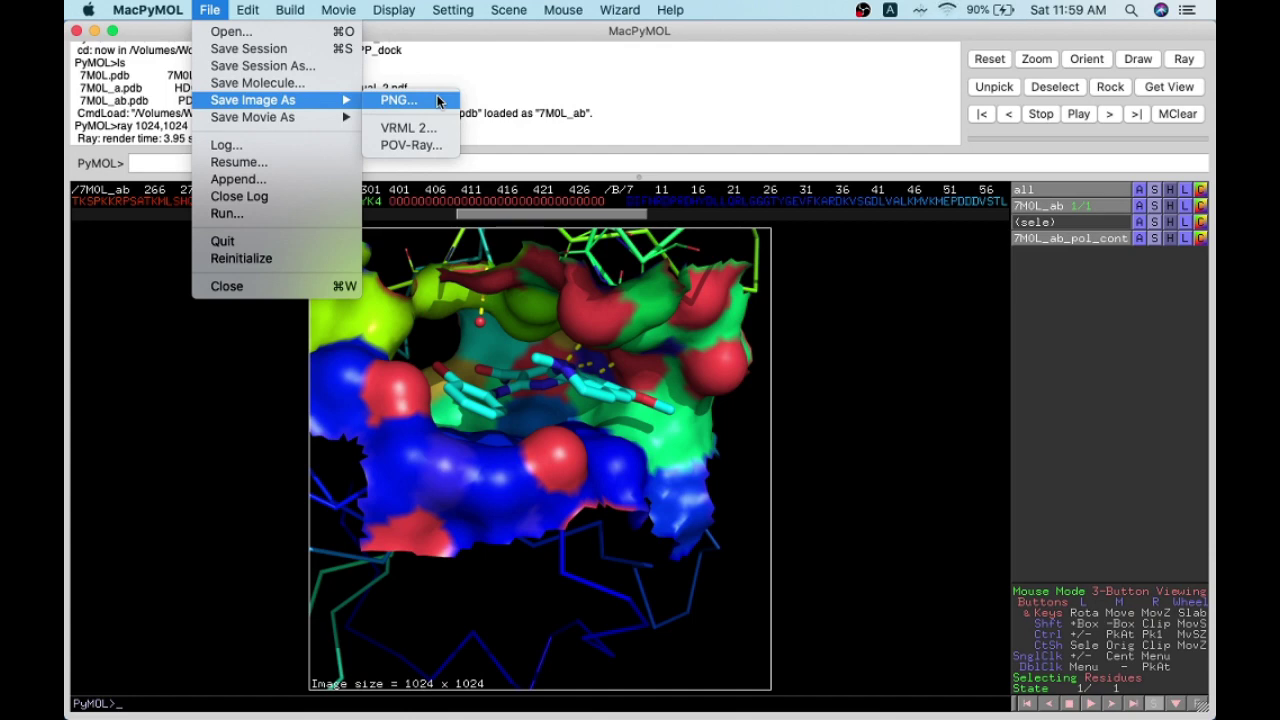
left_click(929, 412)
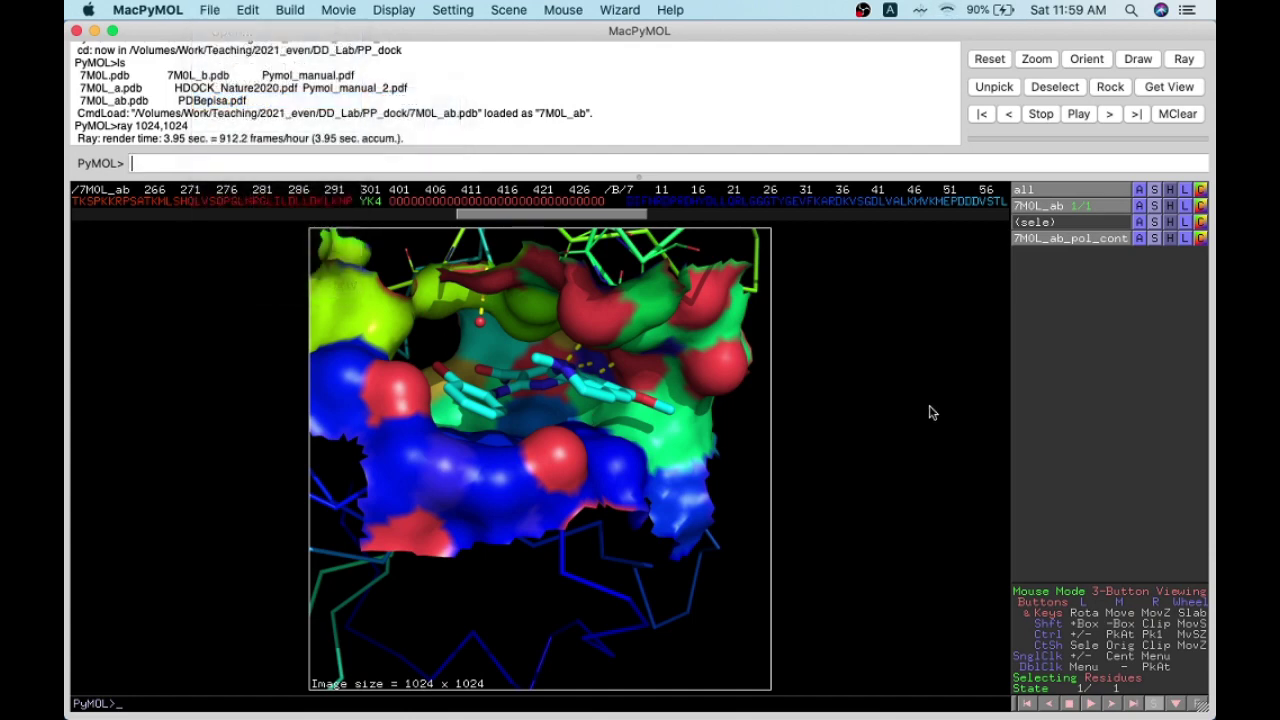
left_click(868, 416)
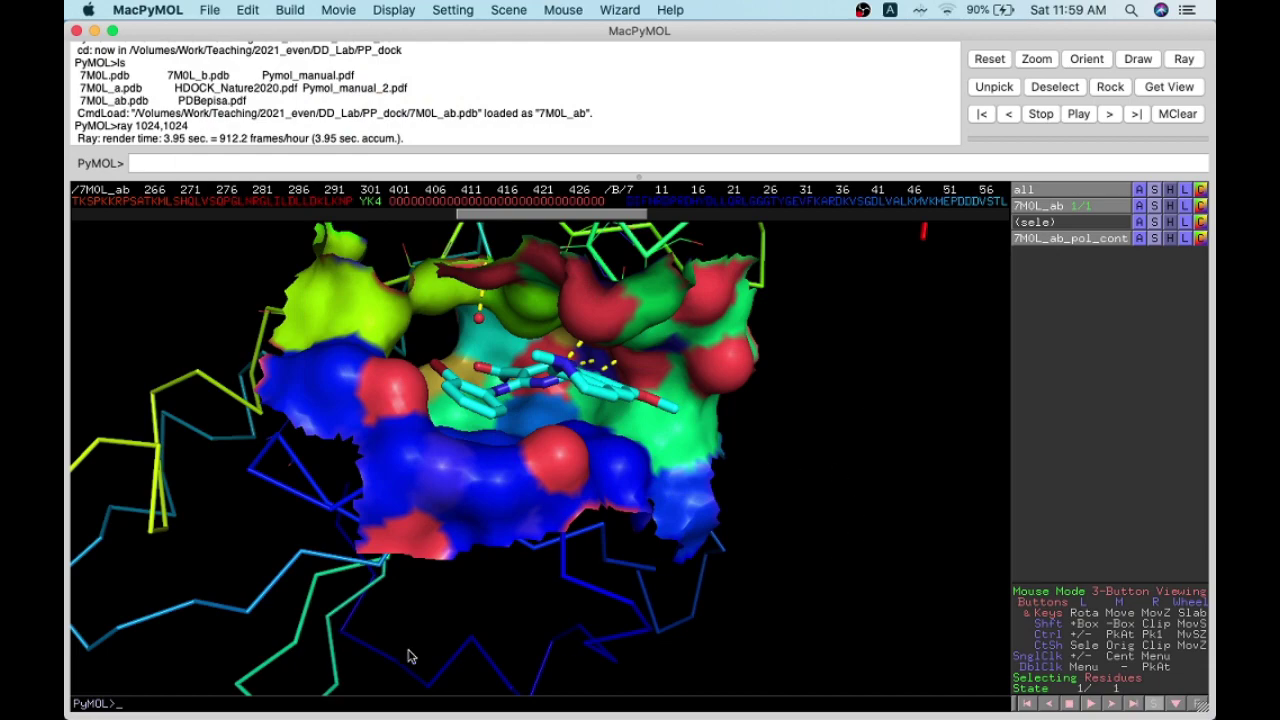
Step: Delete the 7M0L_ab_pol_cont polar contacts object and the (sele) selection
mouse_move(373, 615)
left_mouse_down()
mouse_move(314, 514)
mouse_move(420, 529)
mouse_move(1210, 228)
left_mouse_up()
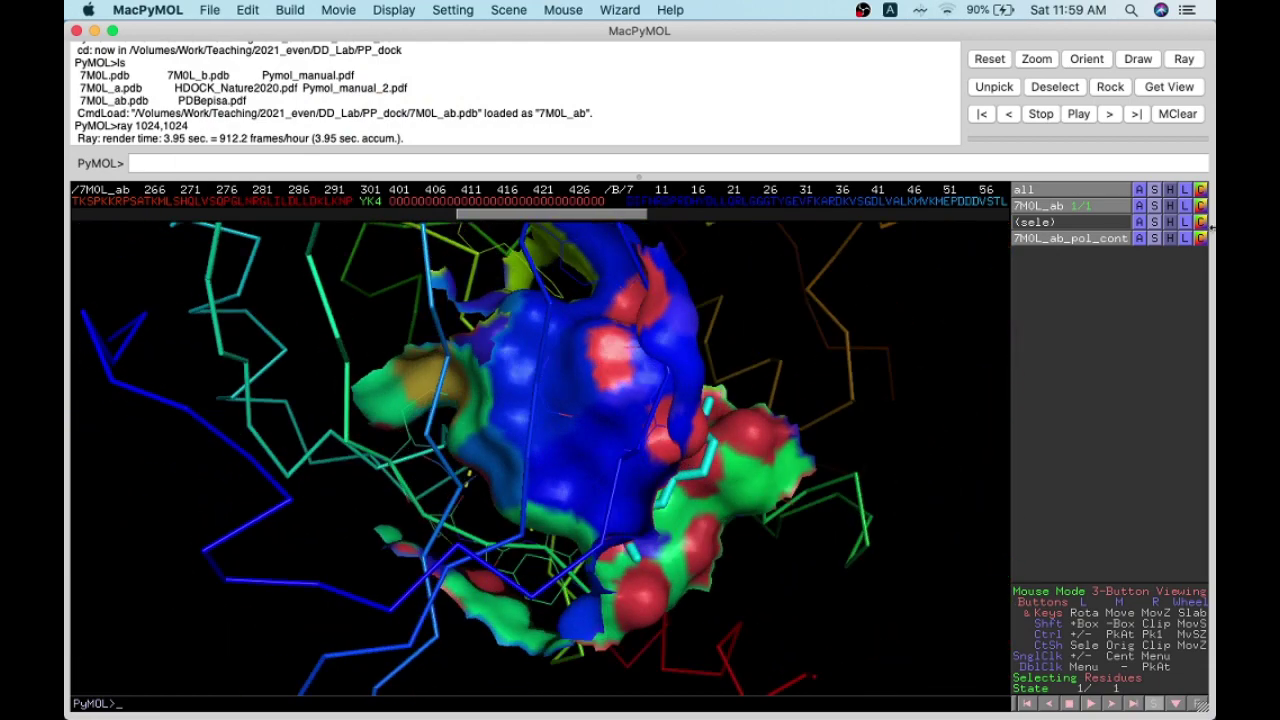
left_click(1115, 242)
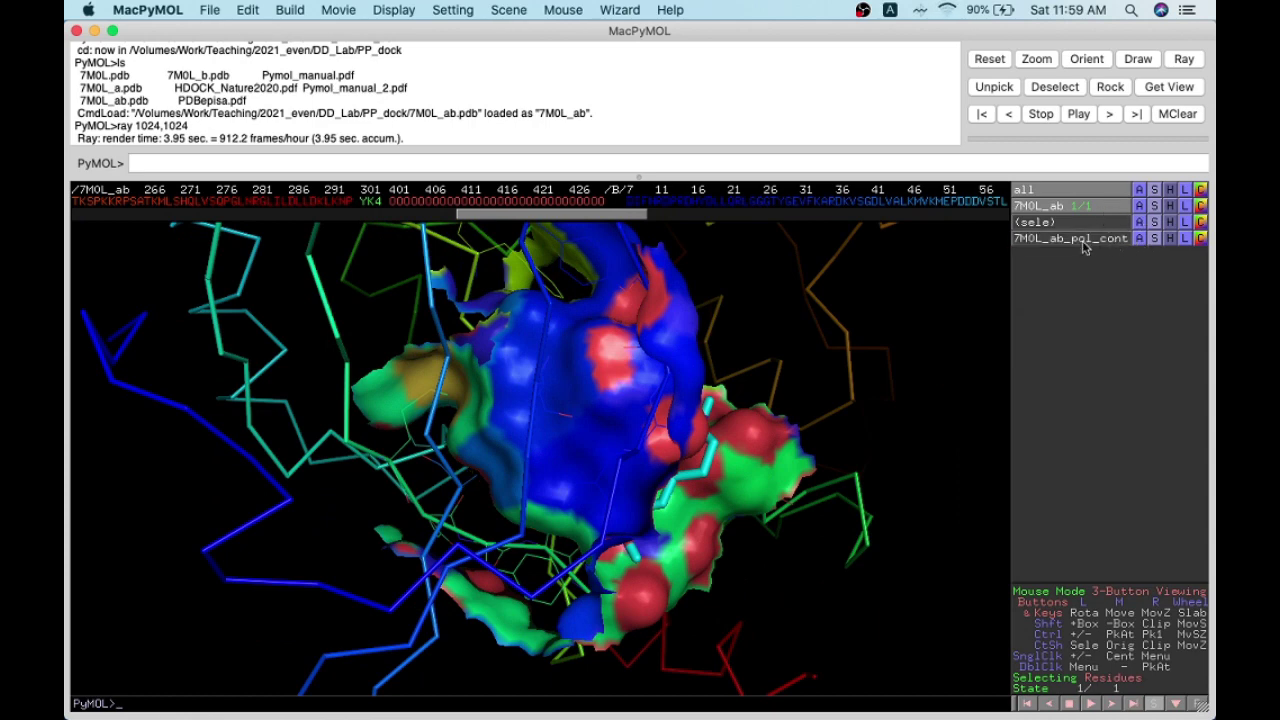
left_click(1139, 238)
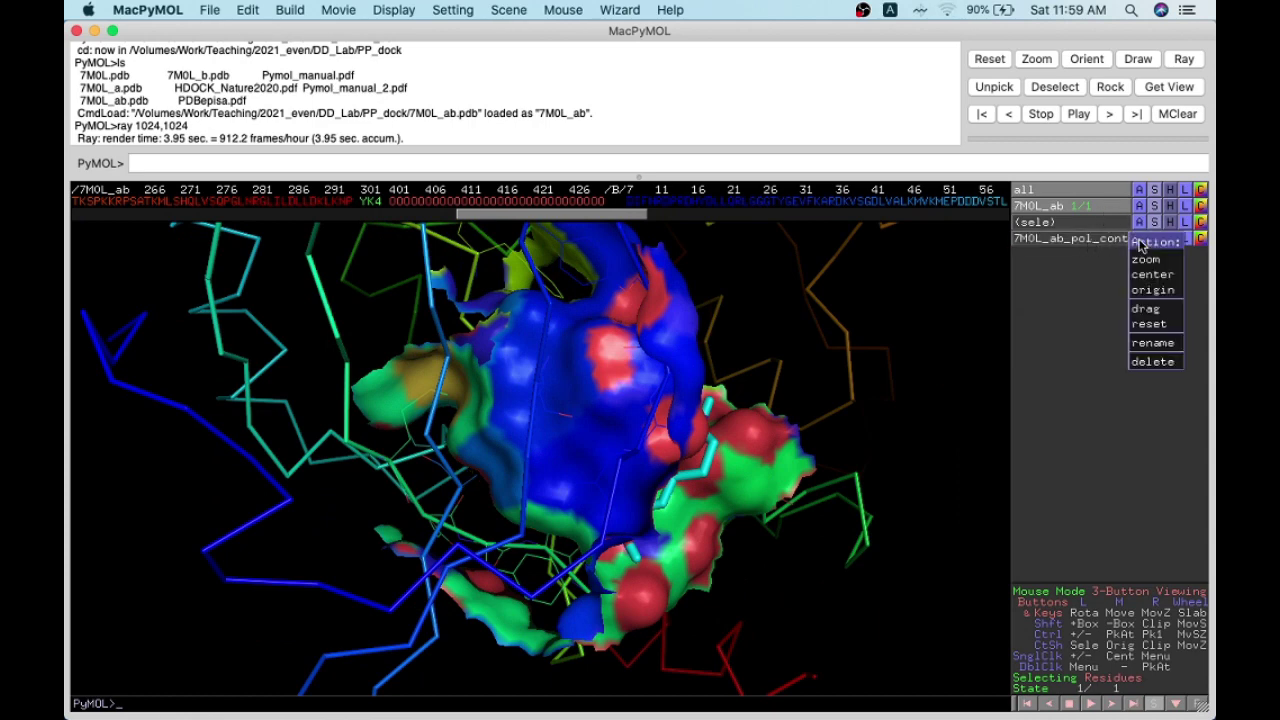
left_click(1152, 361)
left_click(1138, 222)
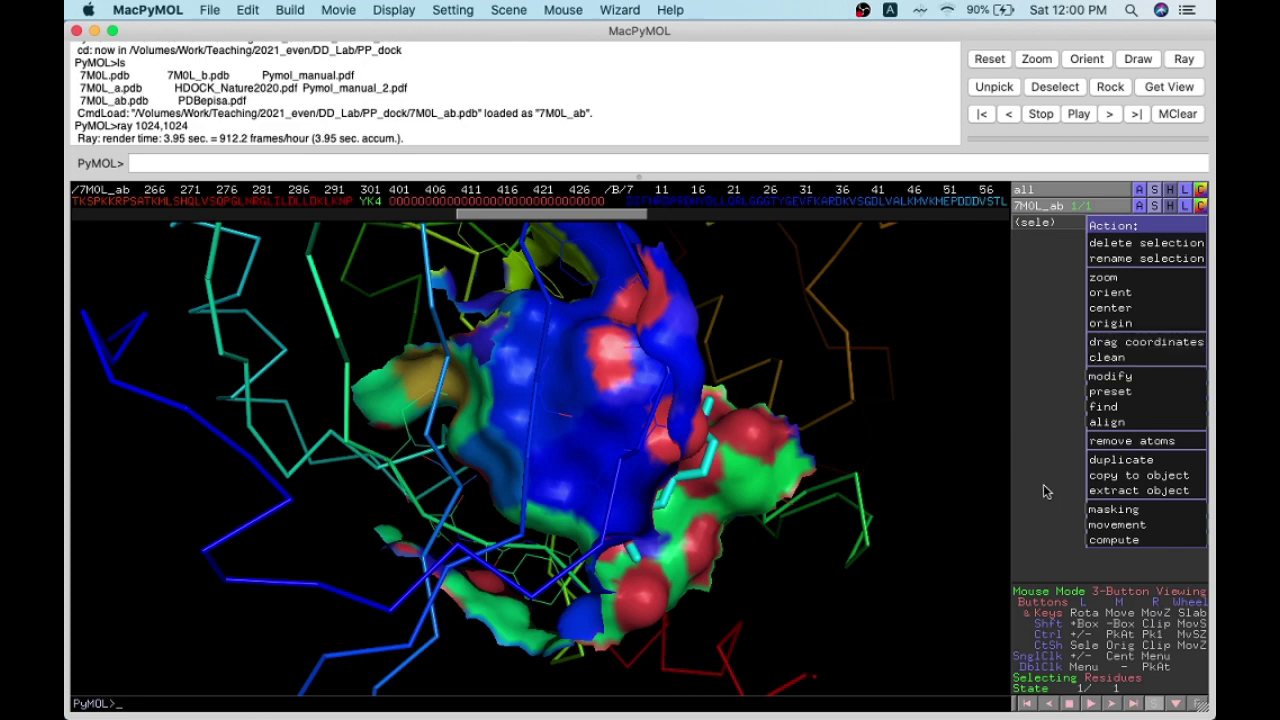
left_click(1146, 243)
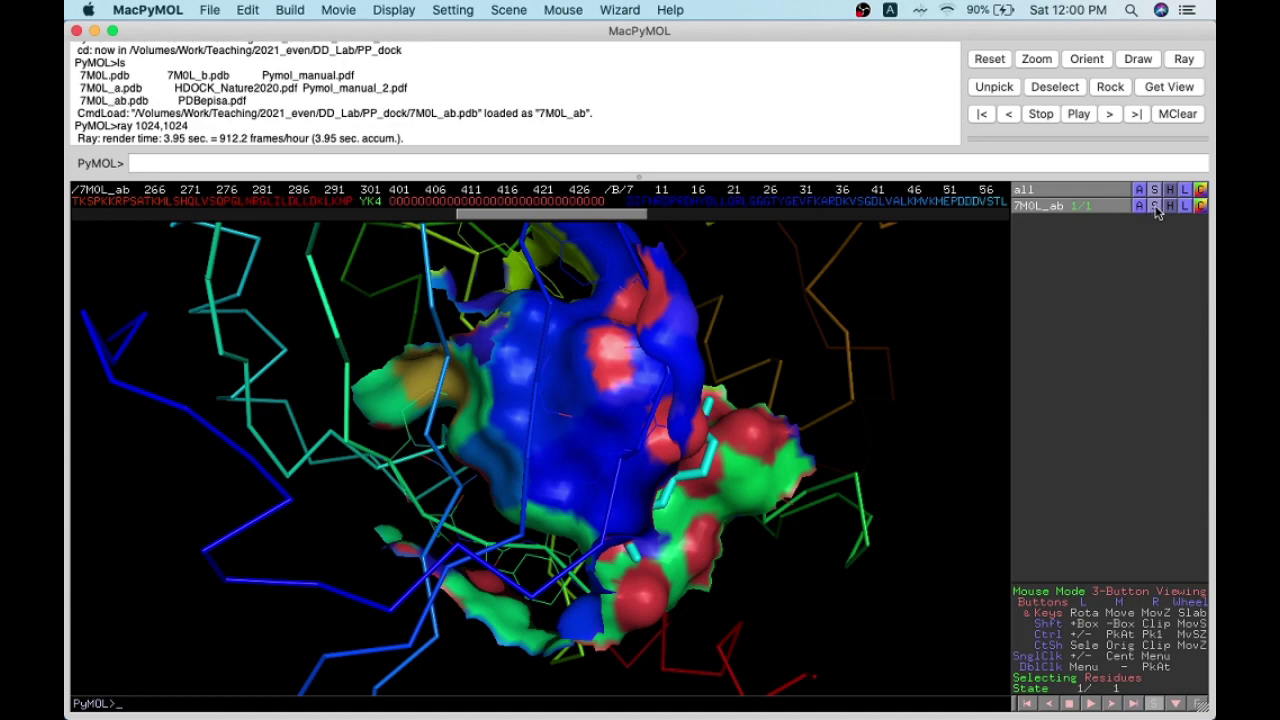
Step: Show 7M0L_ab as cartoon only, replacing its ribbon, stick and surface representations, with the whole protein in view
left_click(1156, 210)
mouse_move(1140, 228)
left_click(1104, 279)
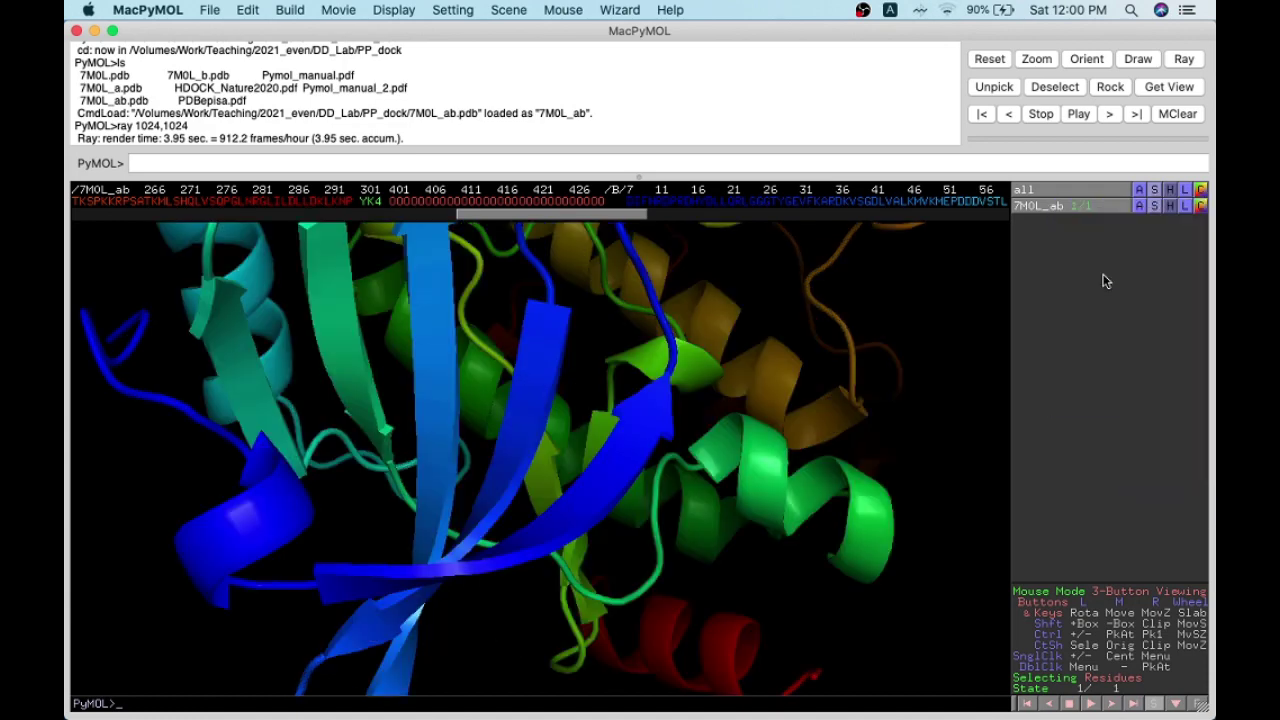
left_click_drag(651, 394, 689, 327)
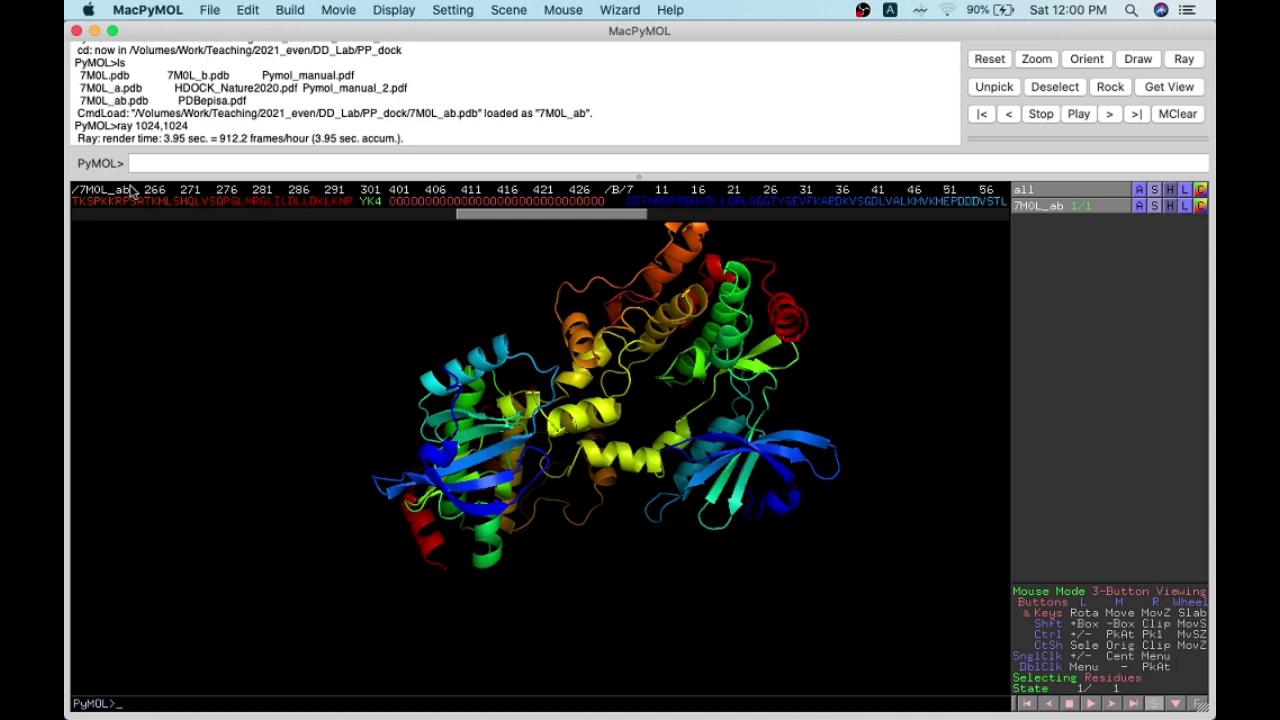
Step: Set the sequence display mode to Chains
left_click(393, 9)
mouse_move(412, 52)
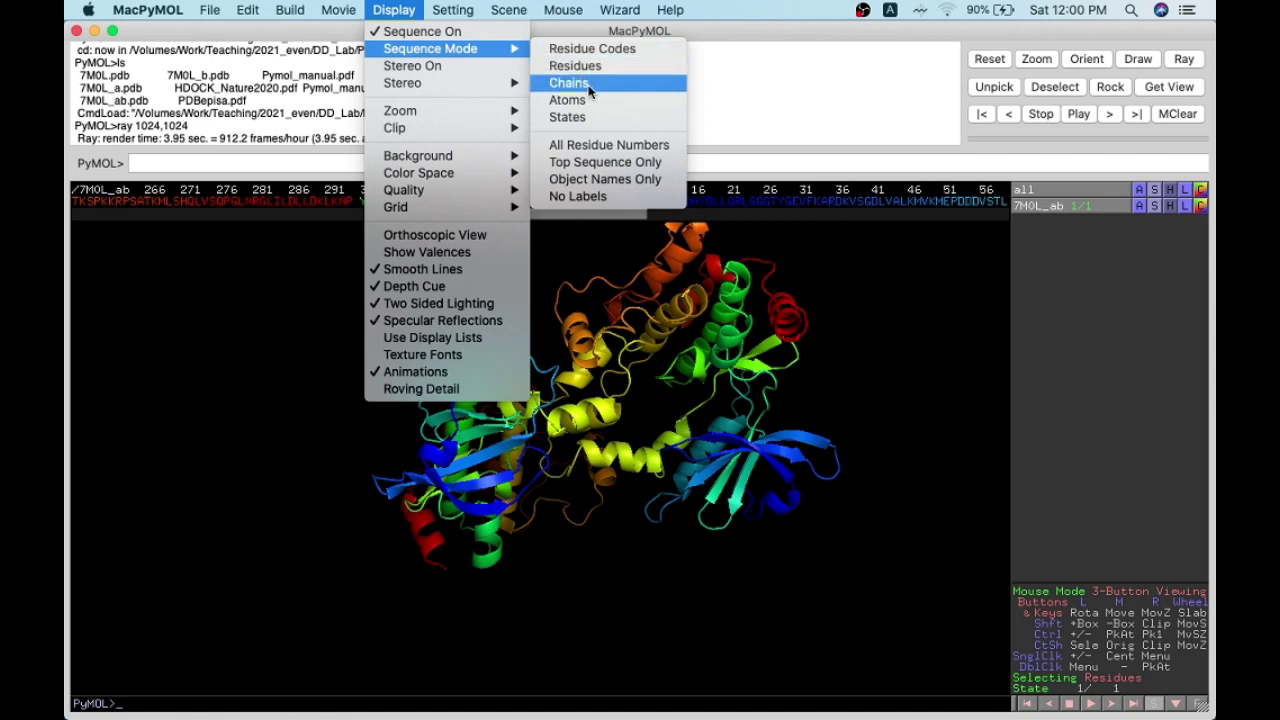
left_click(589, 87)
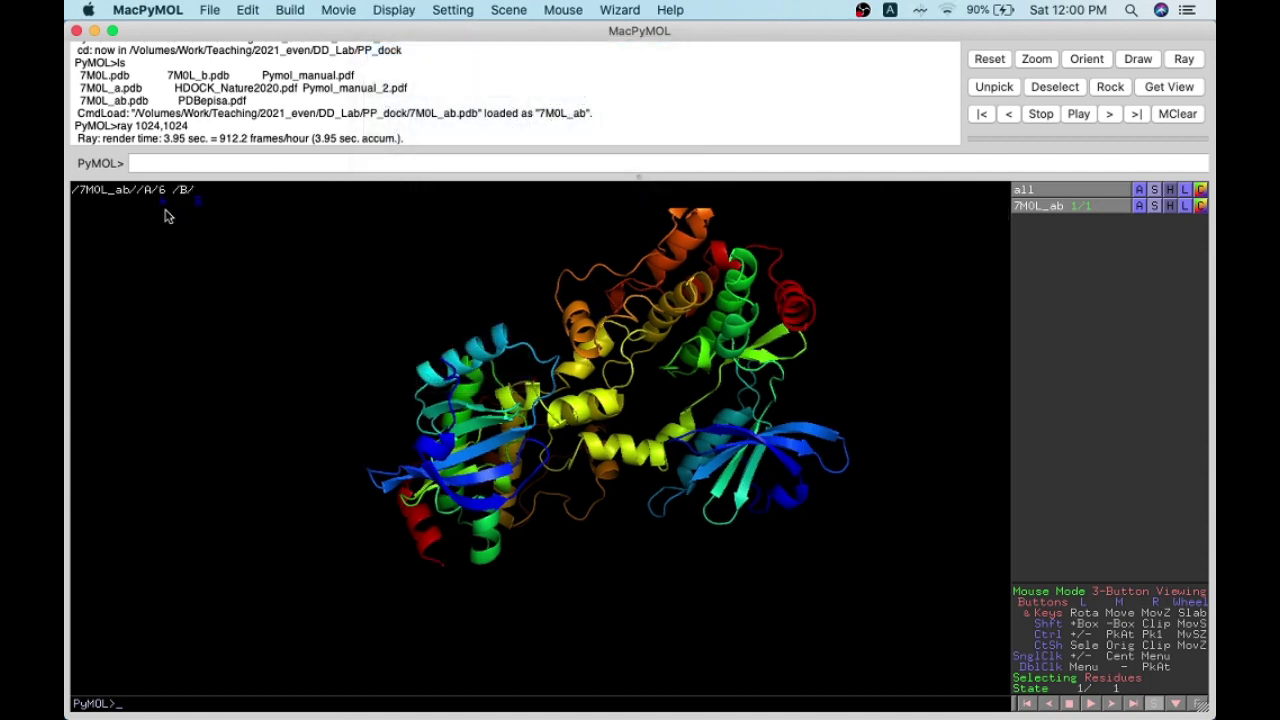
Step: Select chains A and B from the sequence display and clear the highlighted selection
left_click(163, 203)
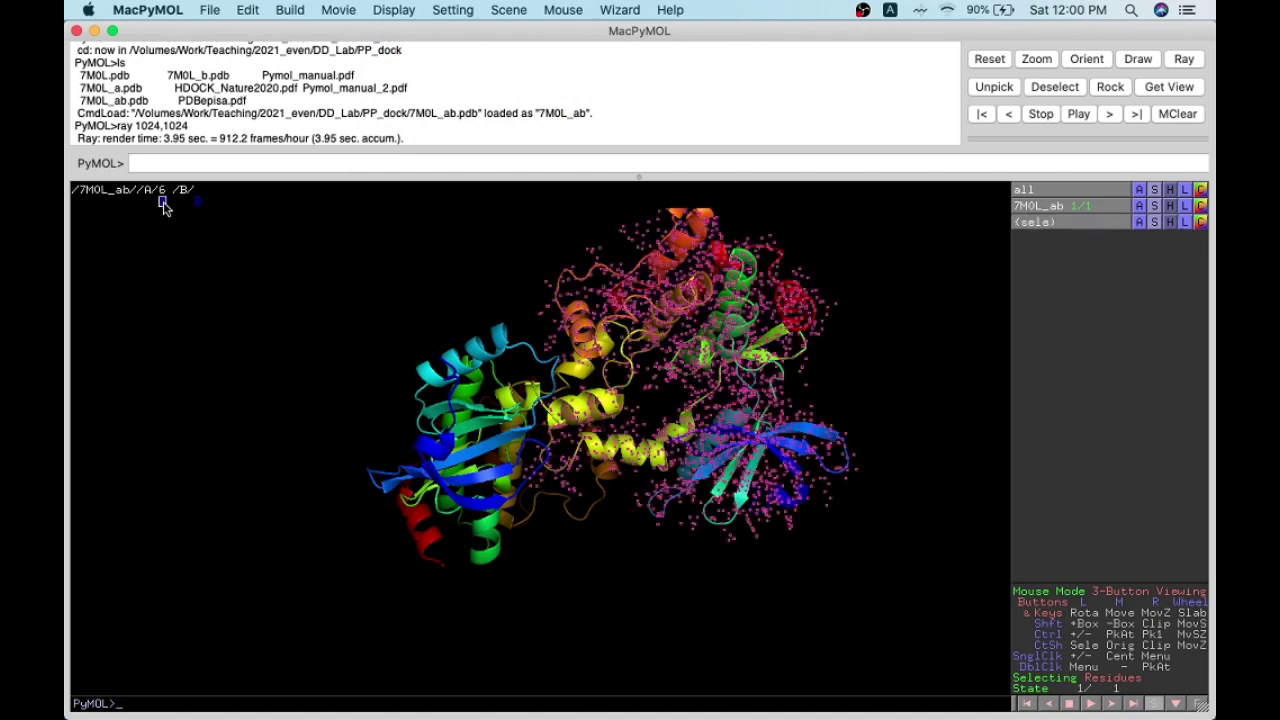
left_click(197, 204)
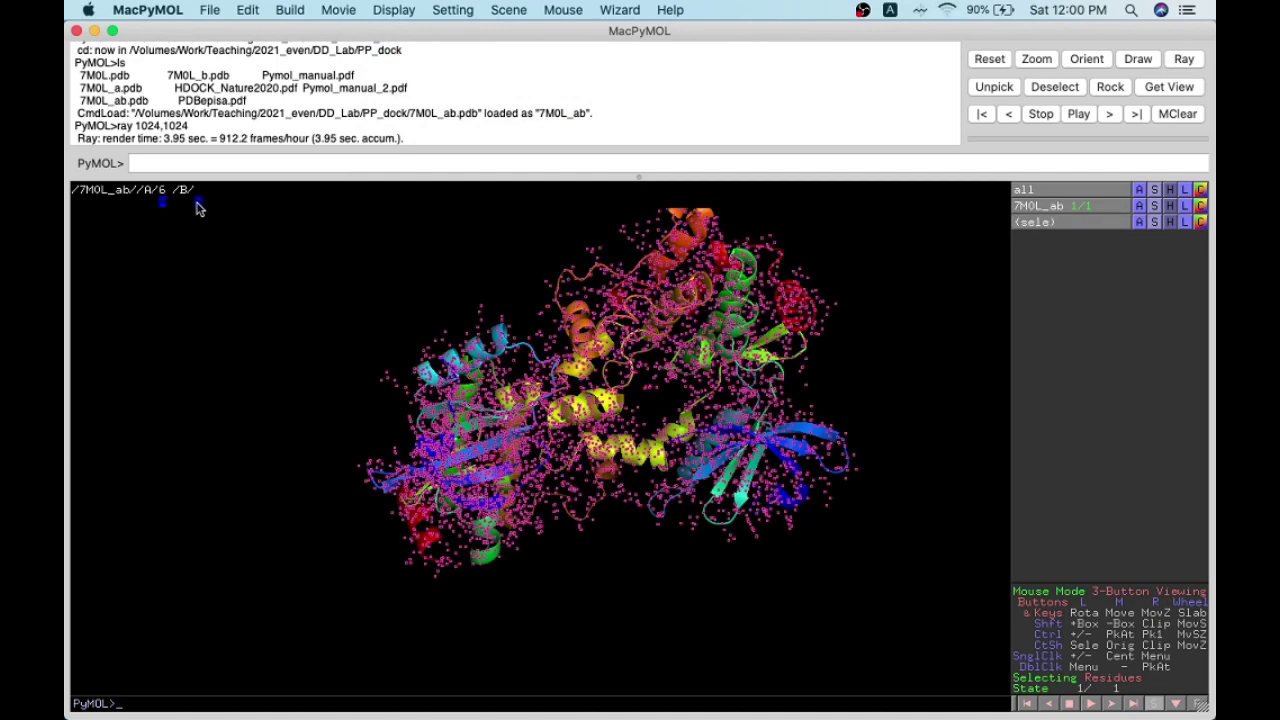
left_click(331, 320)
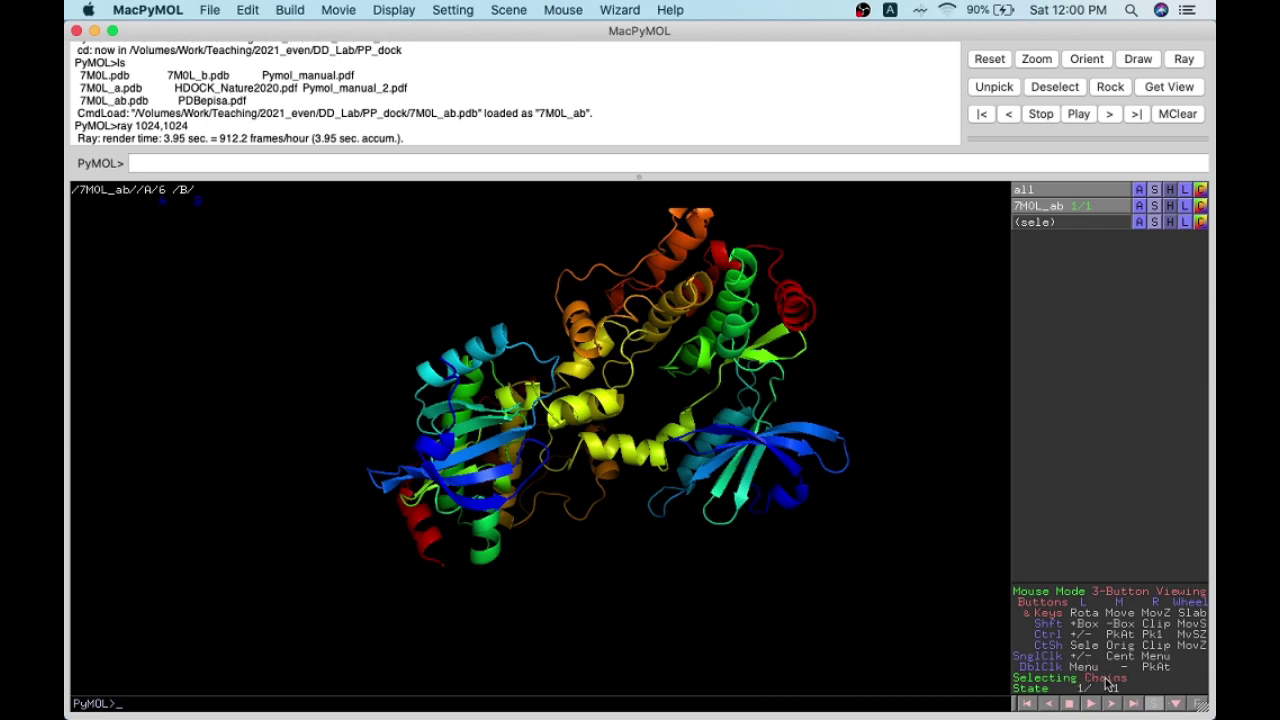
Step: With the selection level set to Chains, select chain A in the structure and colour it lightorange
left_click(740, 307)
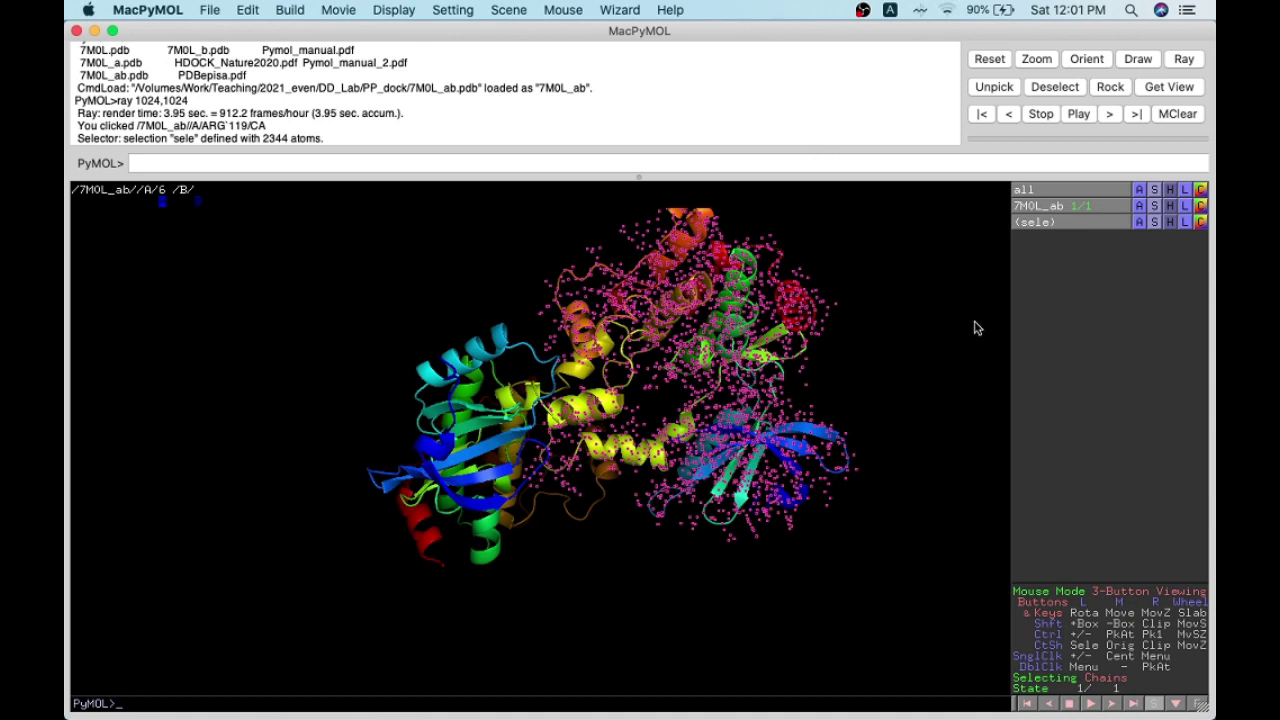
left_click(1200, 223)
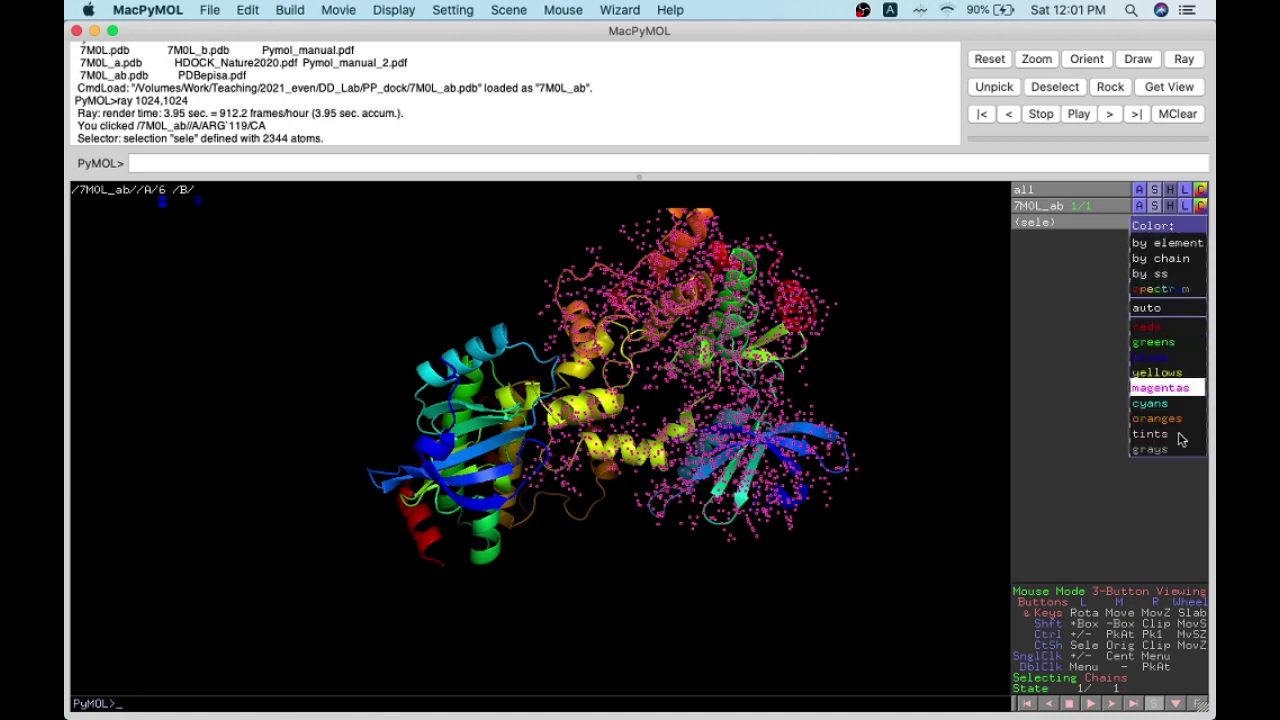
mouse_move(1170, 427)
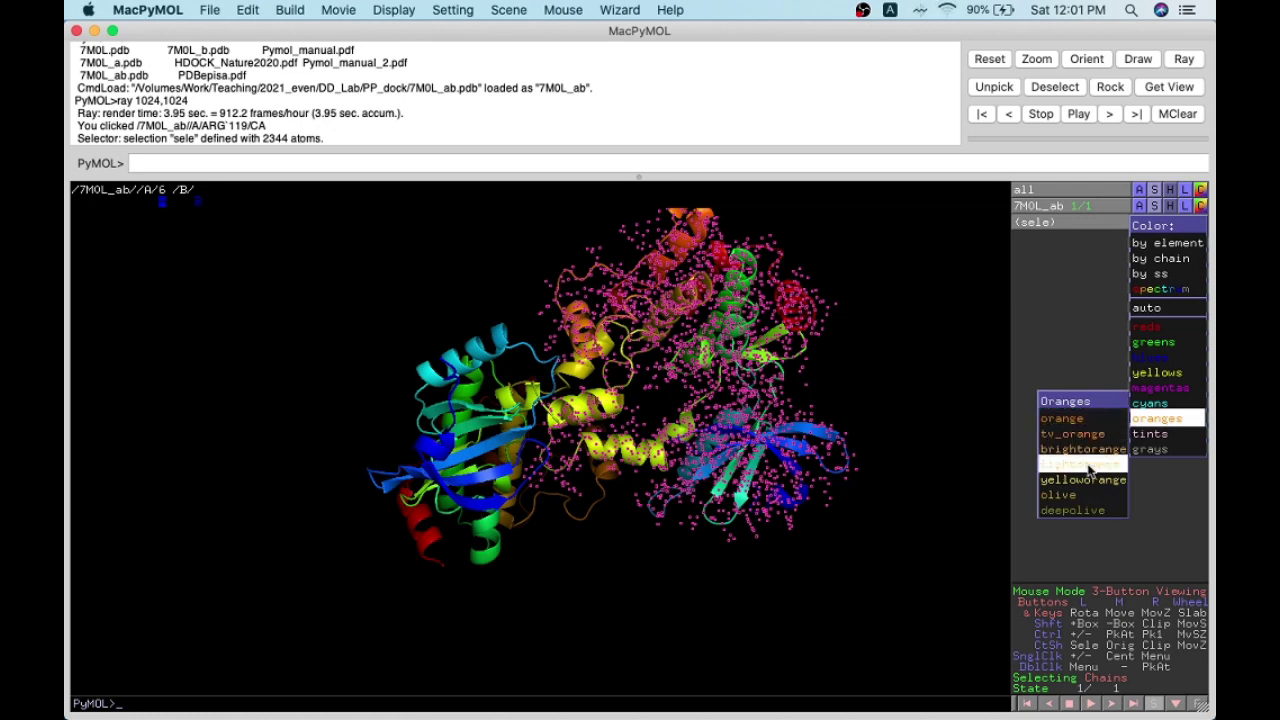
left_click(1085, 464)
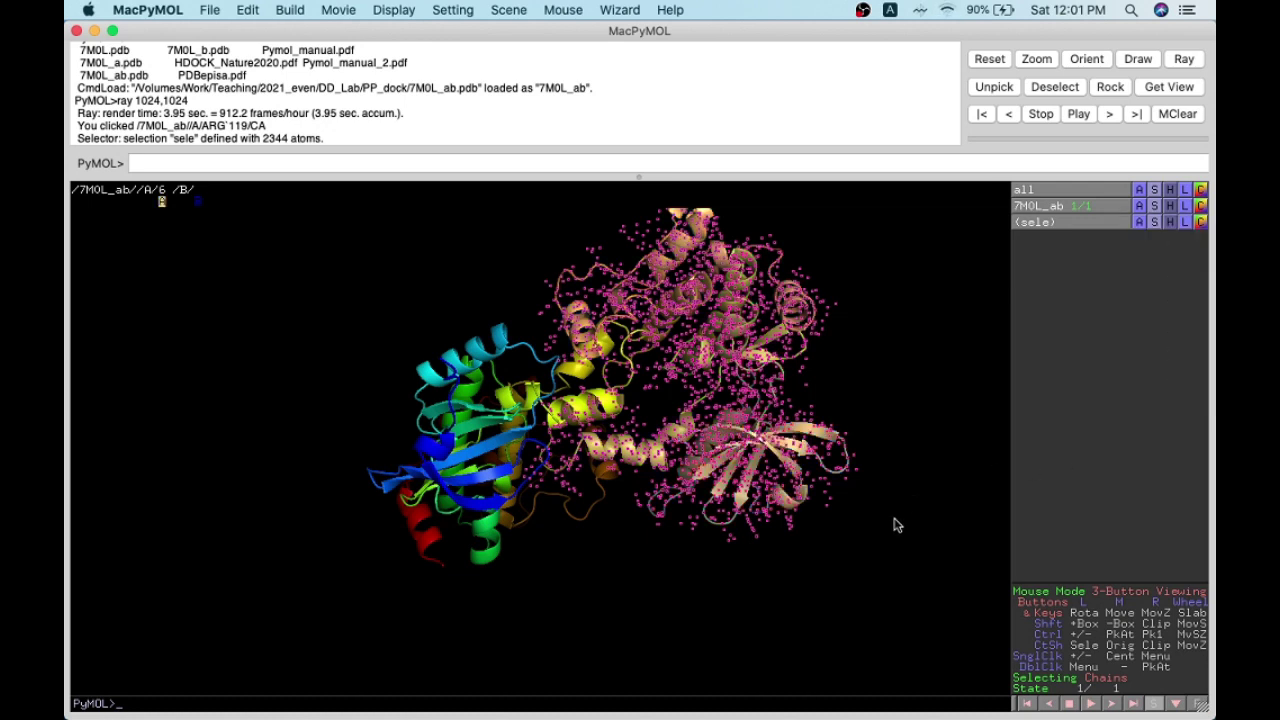
Step: Select chain B in the structure, colour it limegreen, and clear the selection highlight
left_click(470, 432)
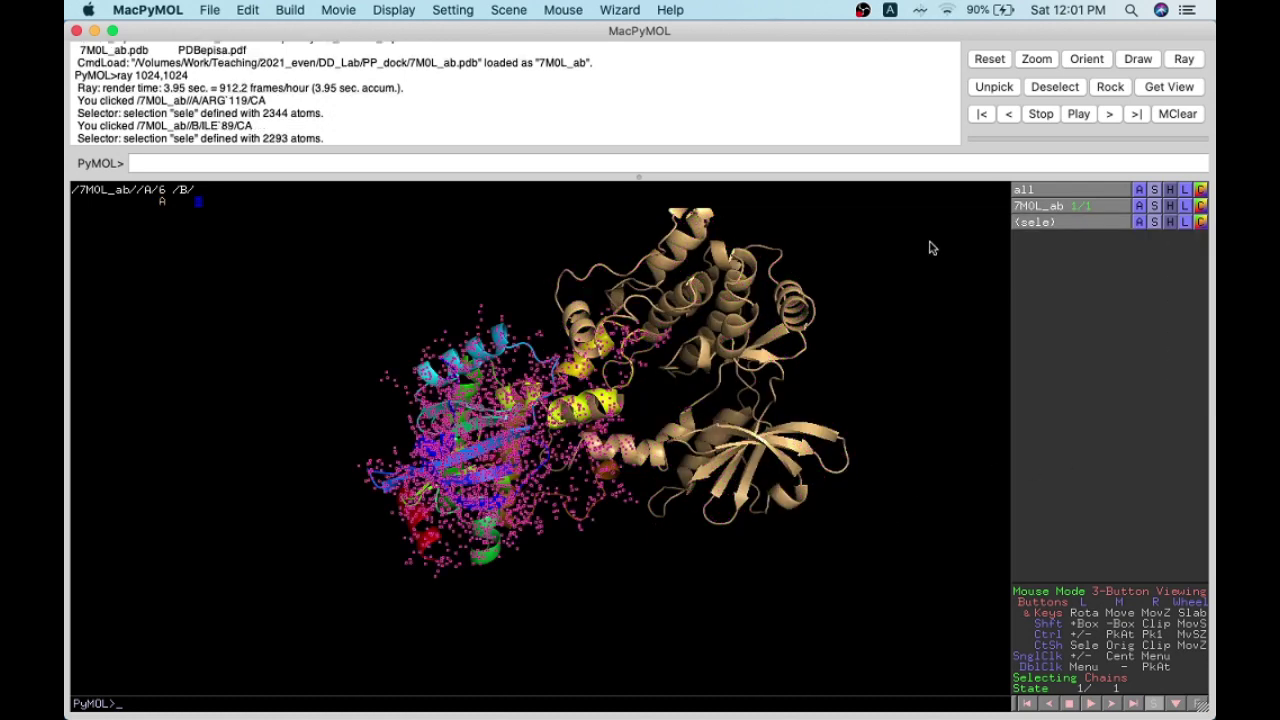
left_click(1201, 222)
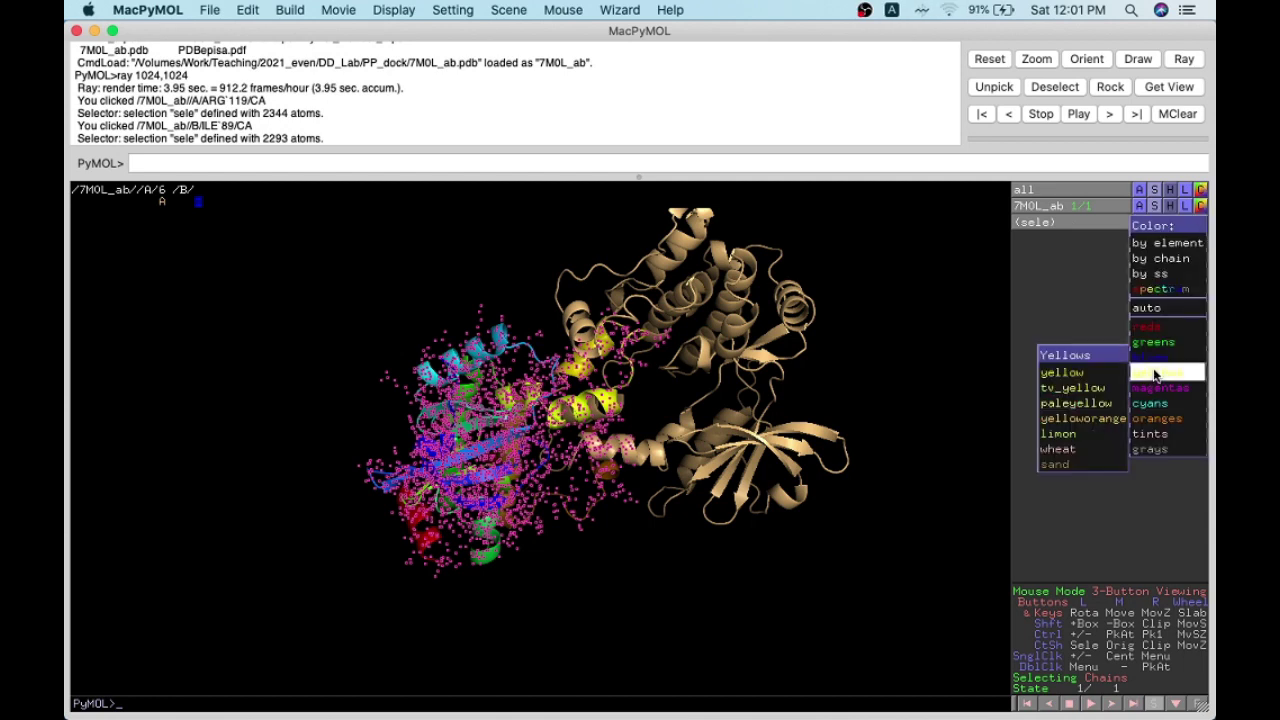
mouse_move(1160, 342)
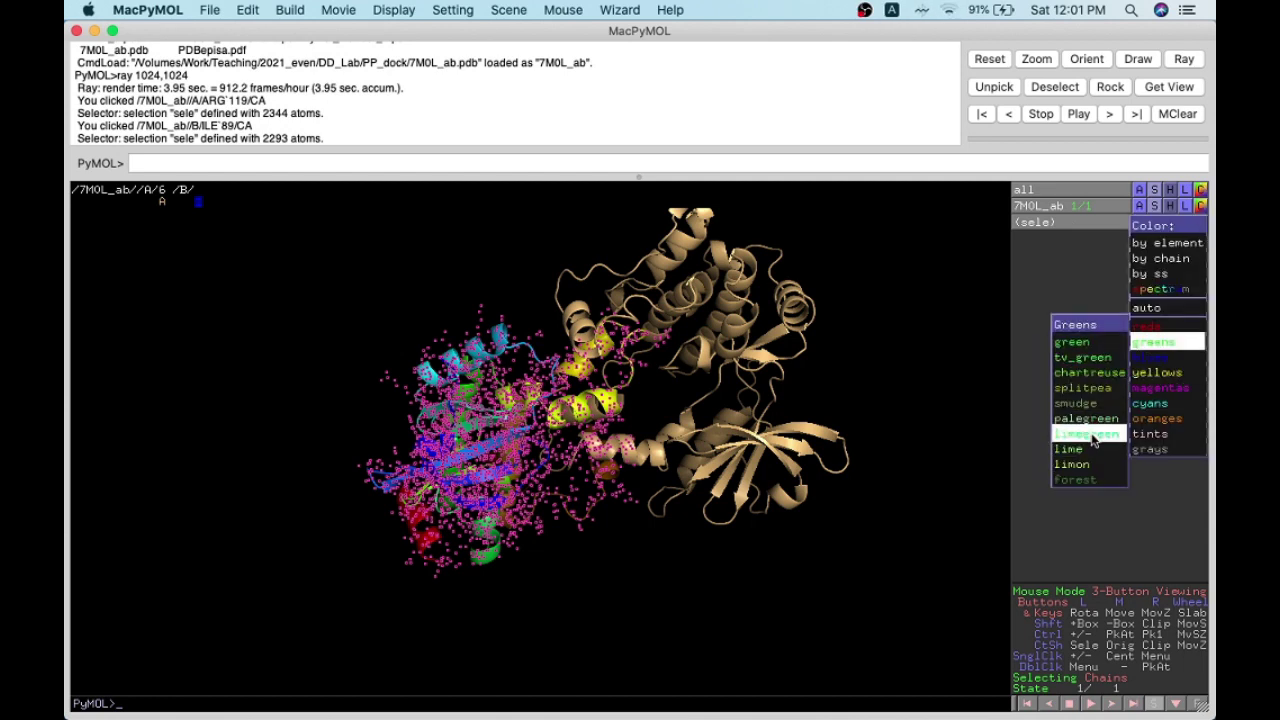
left_click(1092, 437)
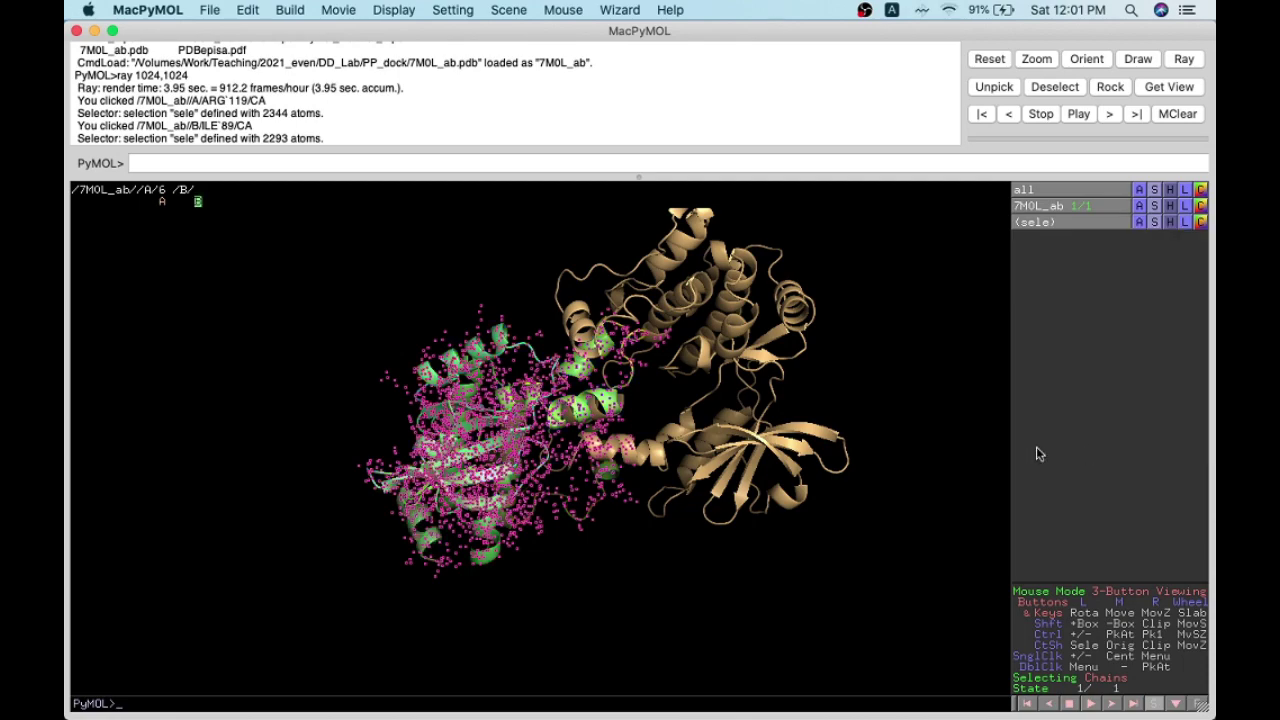
left_click(826, 354)
Step: Show the molecular surface of the whole 7M0L_ab object
left_click_drag(826, 360, 766, 446)
left_click_drag(574, 339, 580, 432)
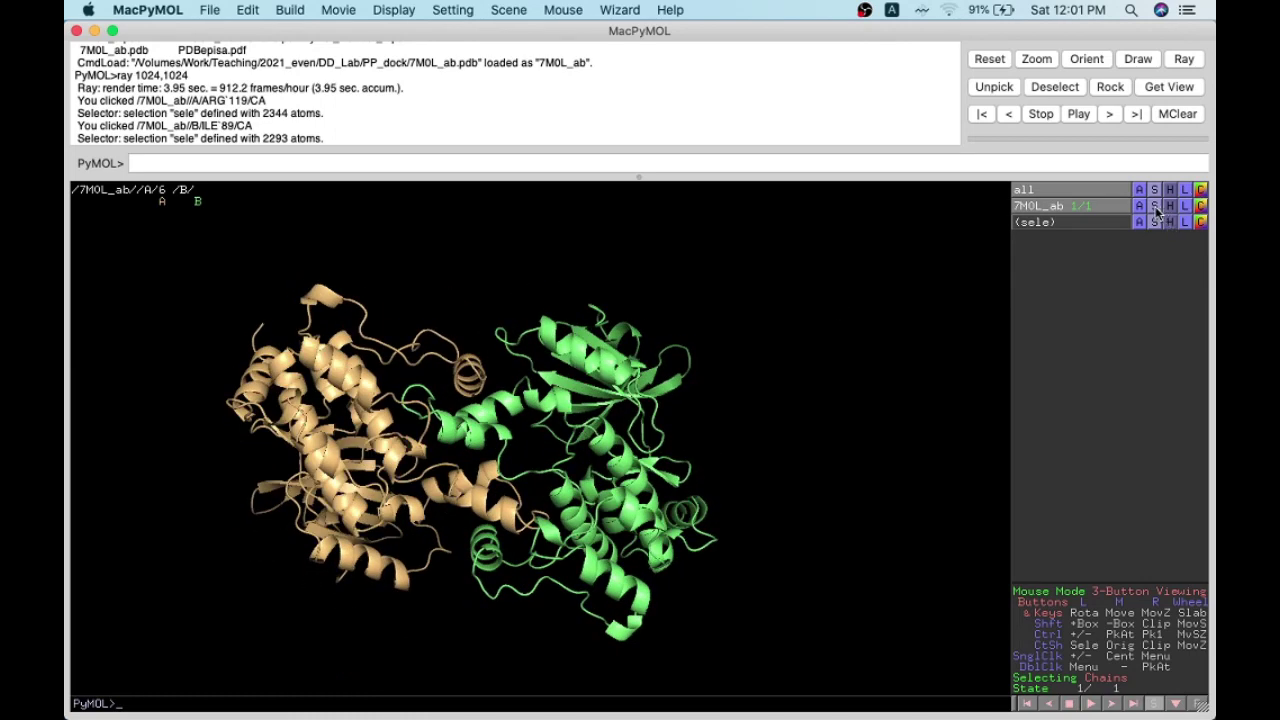
left_click(1157, 212)
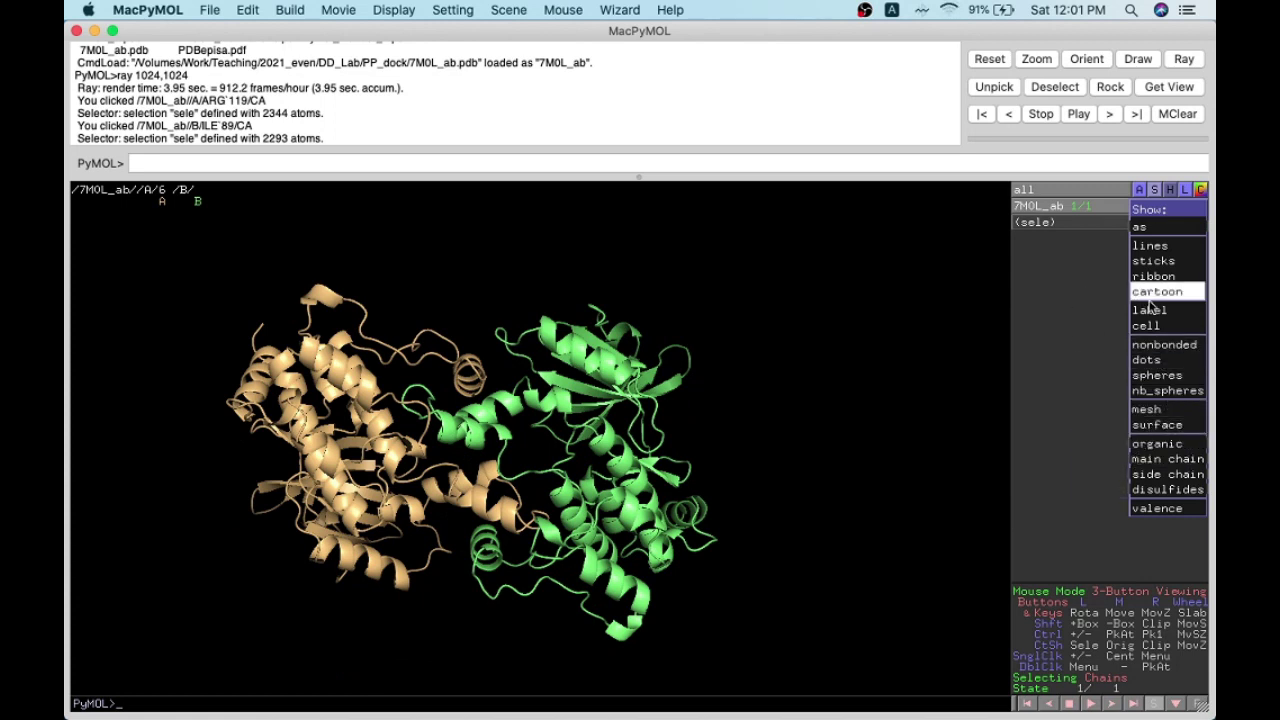
left_click(1174, 426)
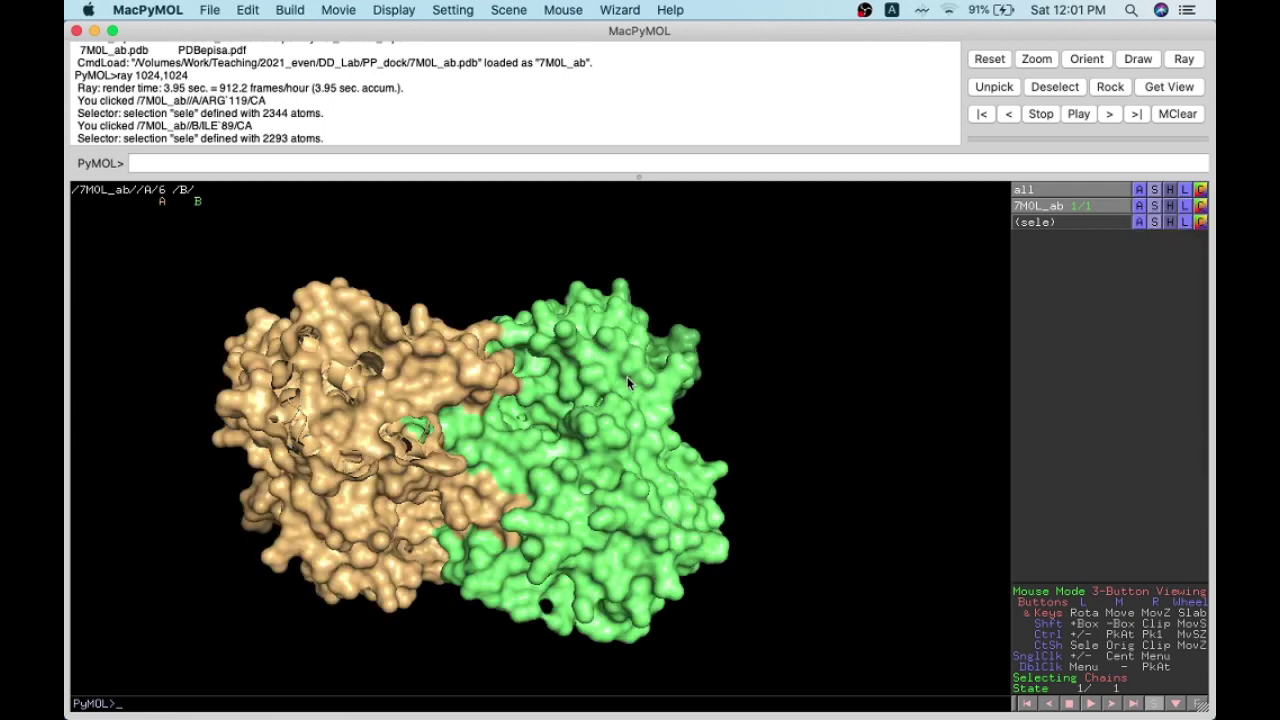
Step: Examine the surface contact region between chains A and B from several angles and at closer range
left_click_drag(757, 409, 923, 360)
left_click_drag(731, 325, 751, 263)
left_click_drag(584, 568, 517, 333)
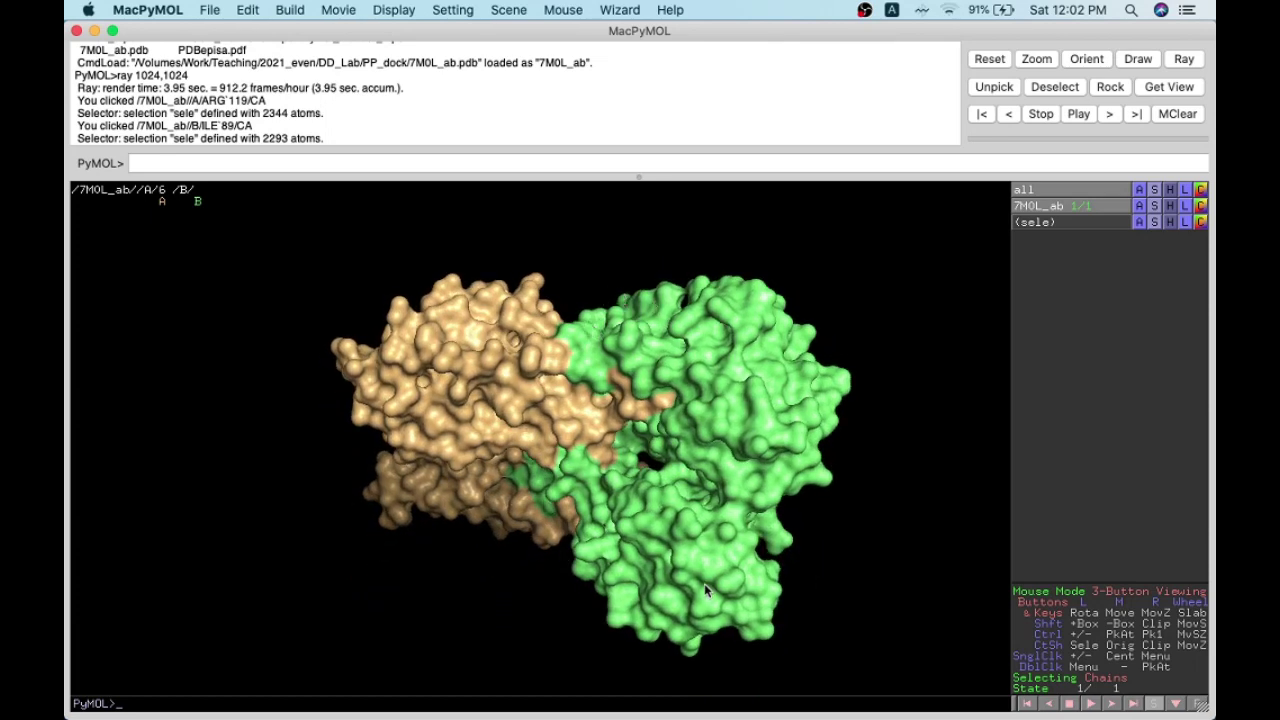
left_click_drag(573, 490, 593, 455)
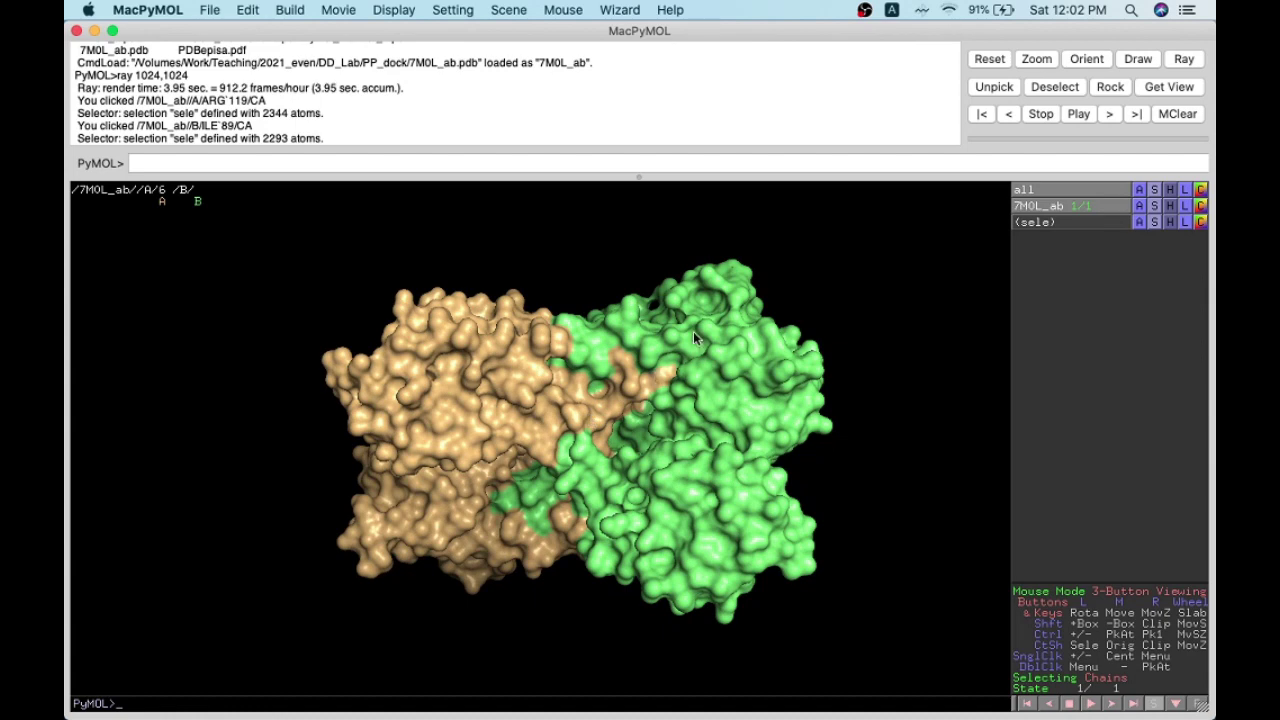
left_click_drag(693, 331, 708, 388)
scroll(708, 388, "up", 3)
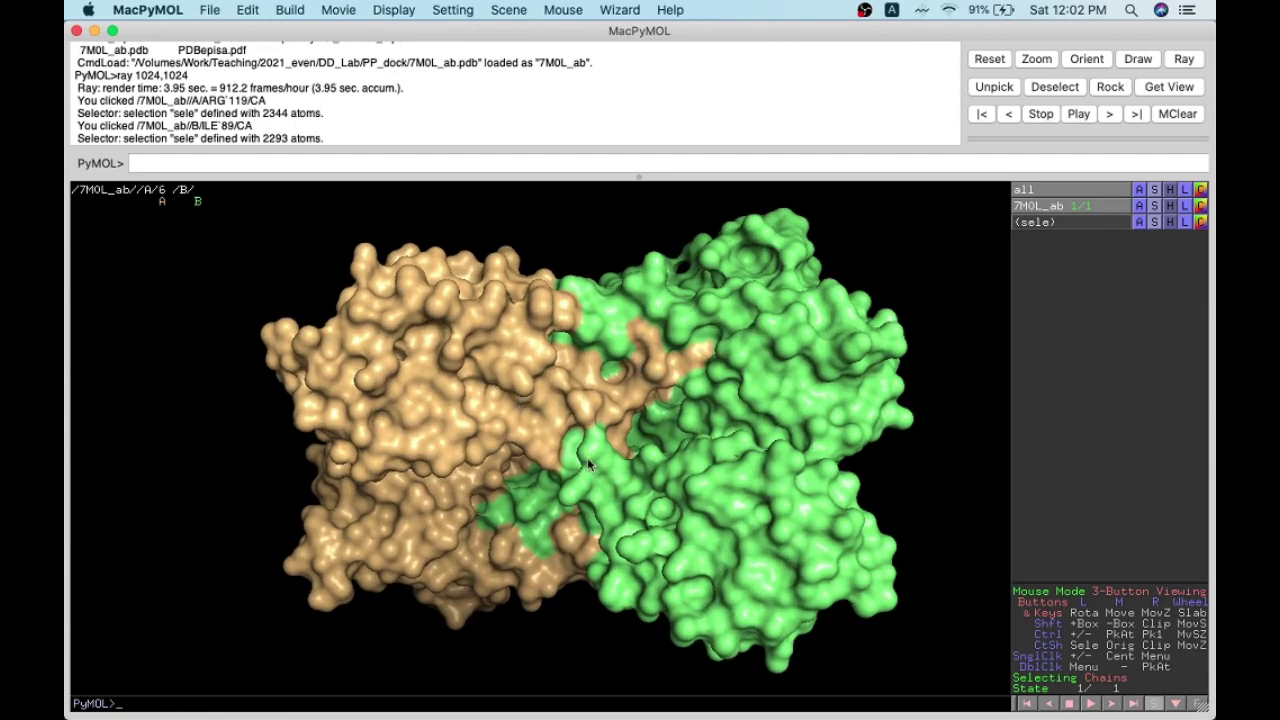
left_click_drag(587, 457, 404, 380)
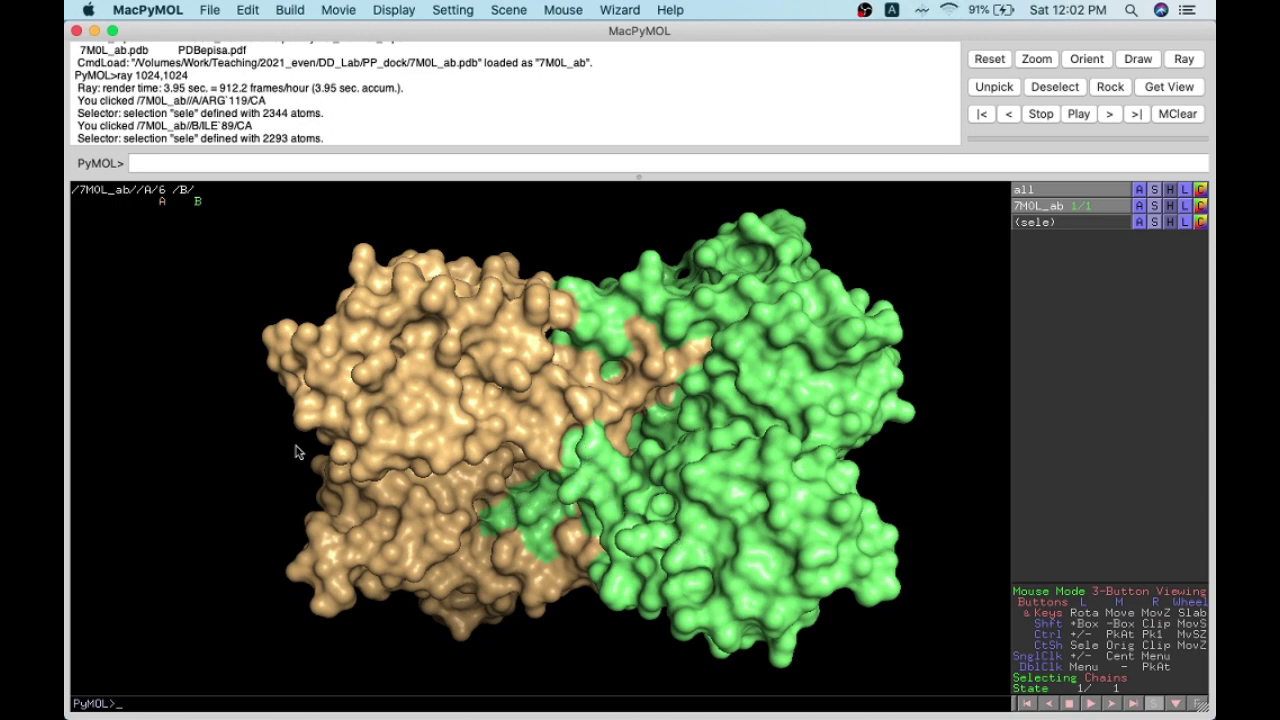
left_click_drag(595, 330, 790, 452)
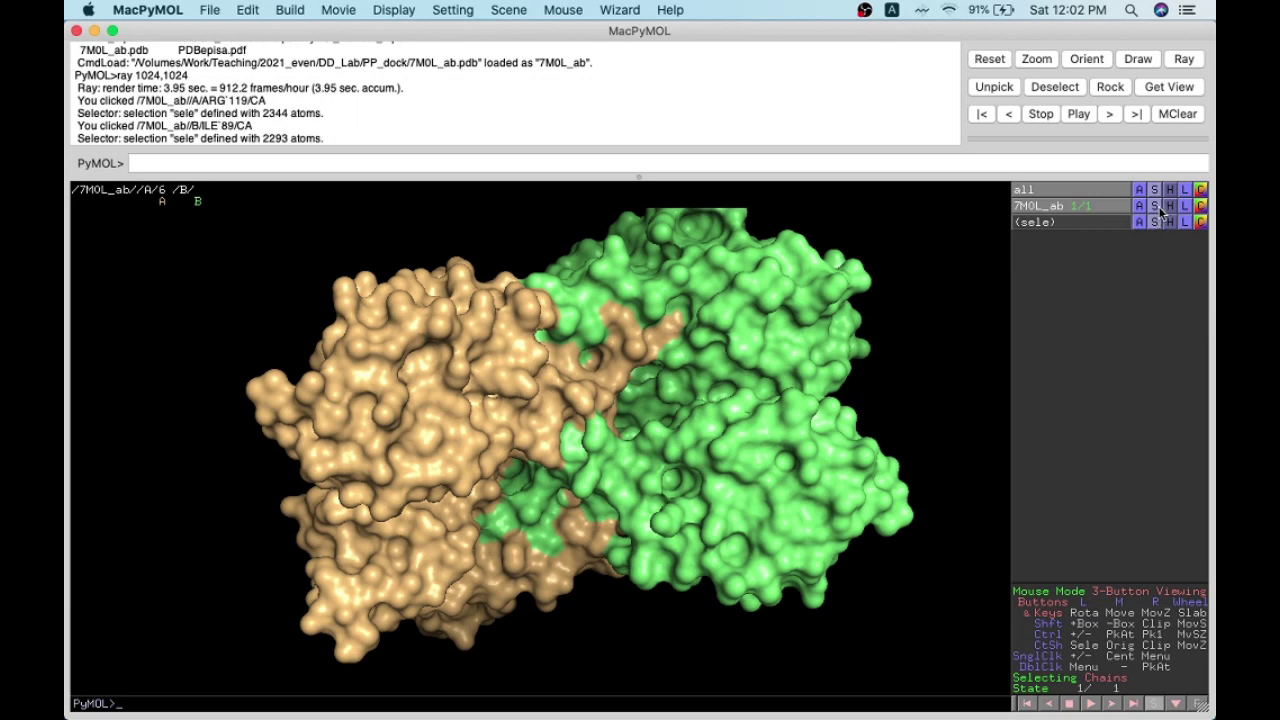
left_click_drag(637, 403, 717, 423)
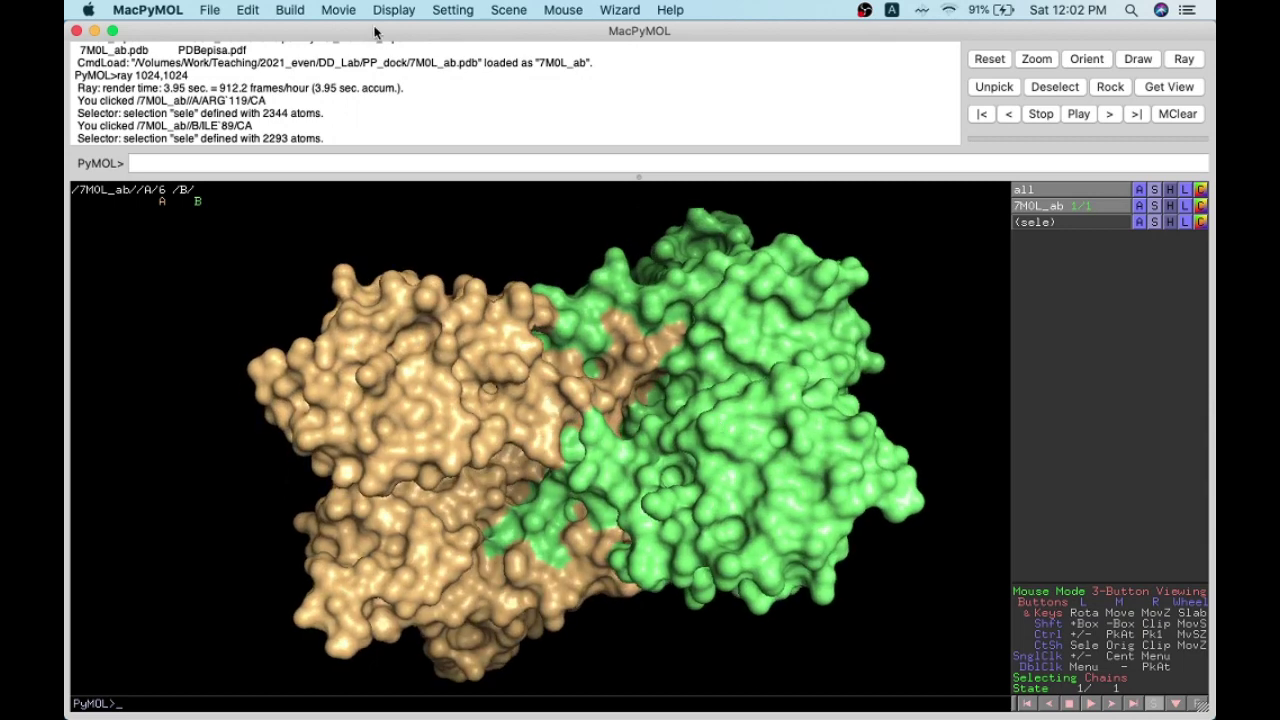
Step: Set the display background to White
left_click(400, 10)
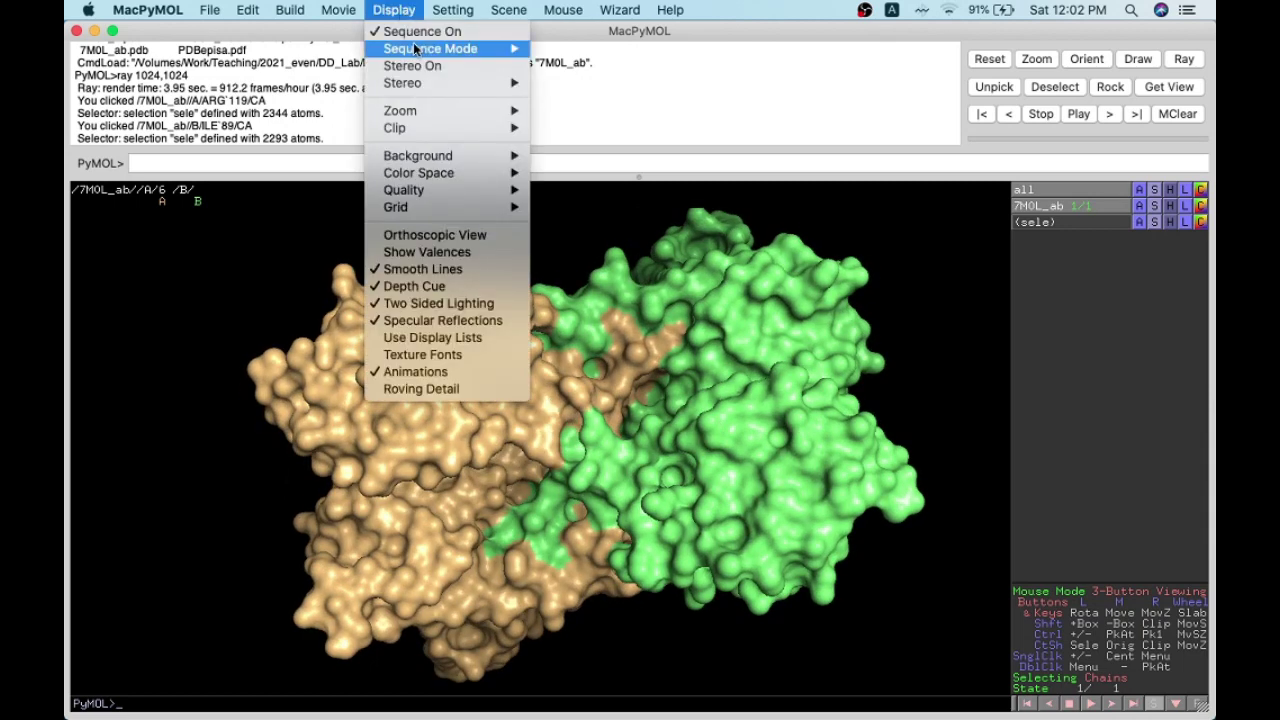
mouse_move(430, 158)
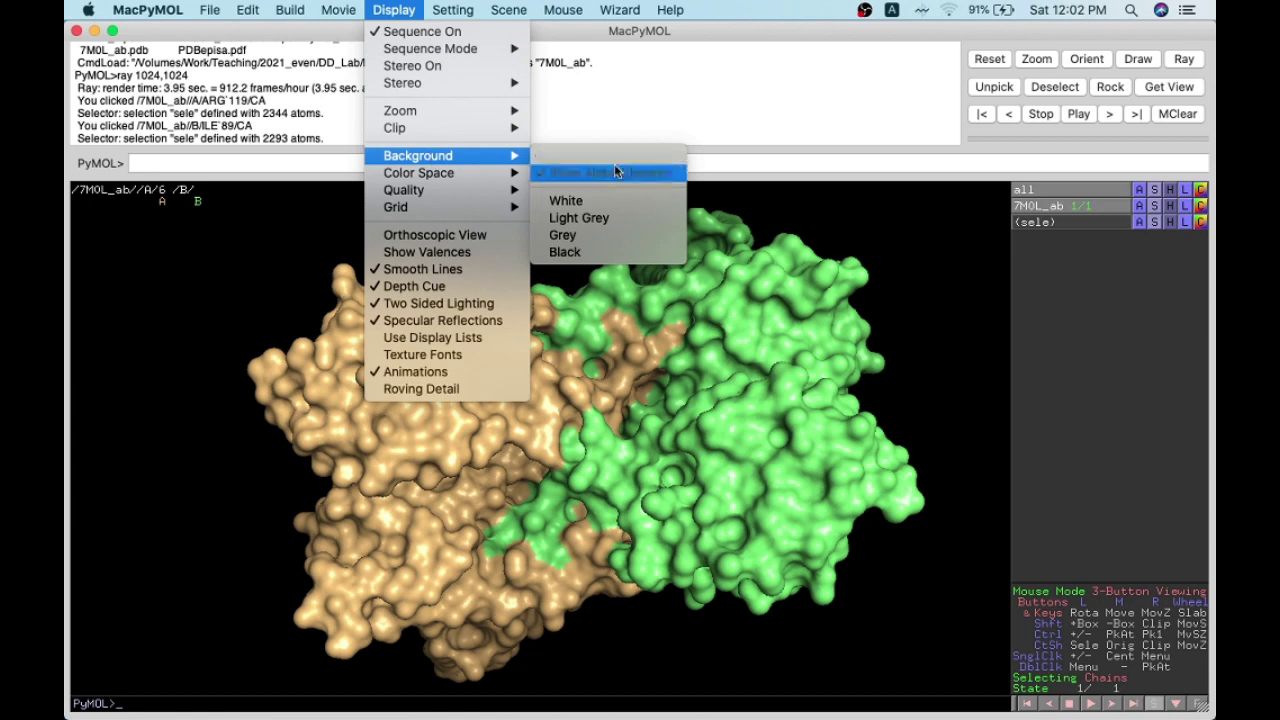
left_click(617, 201)
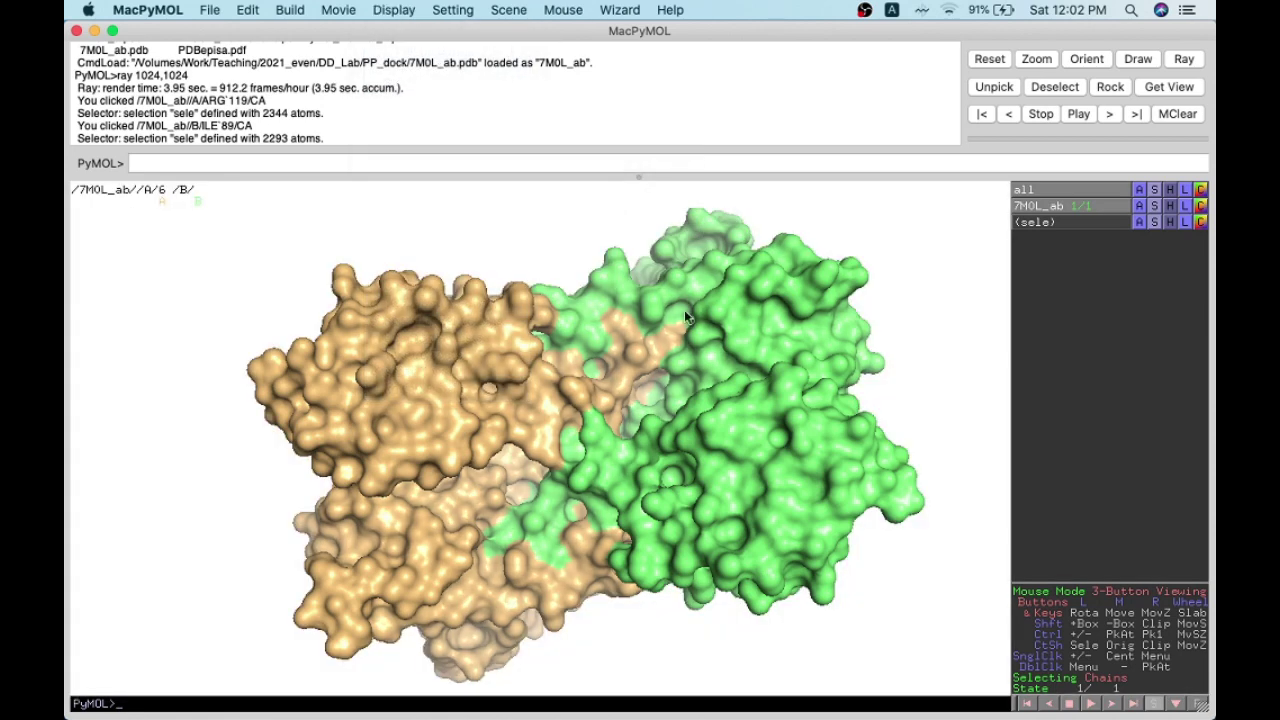
Step: Reorient the complex and set the rendering shadows to None
left_click_drag(937, 400, 926, 427)
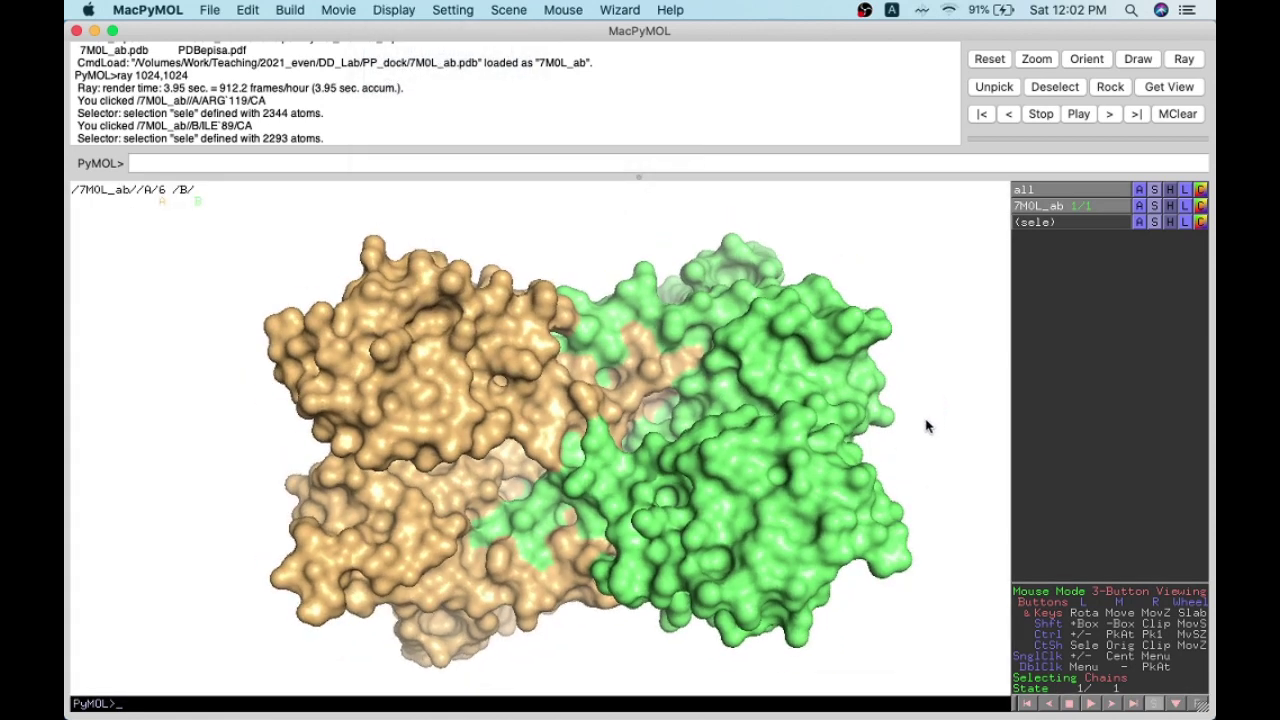
left_click_drag(702, 392, 629, 372)
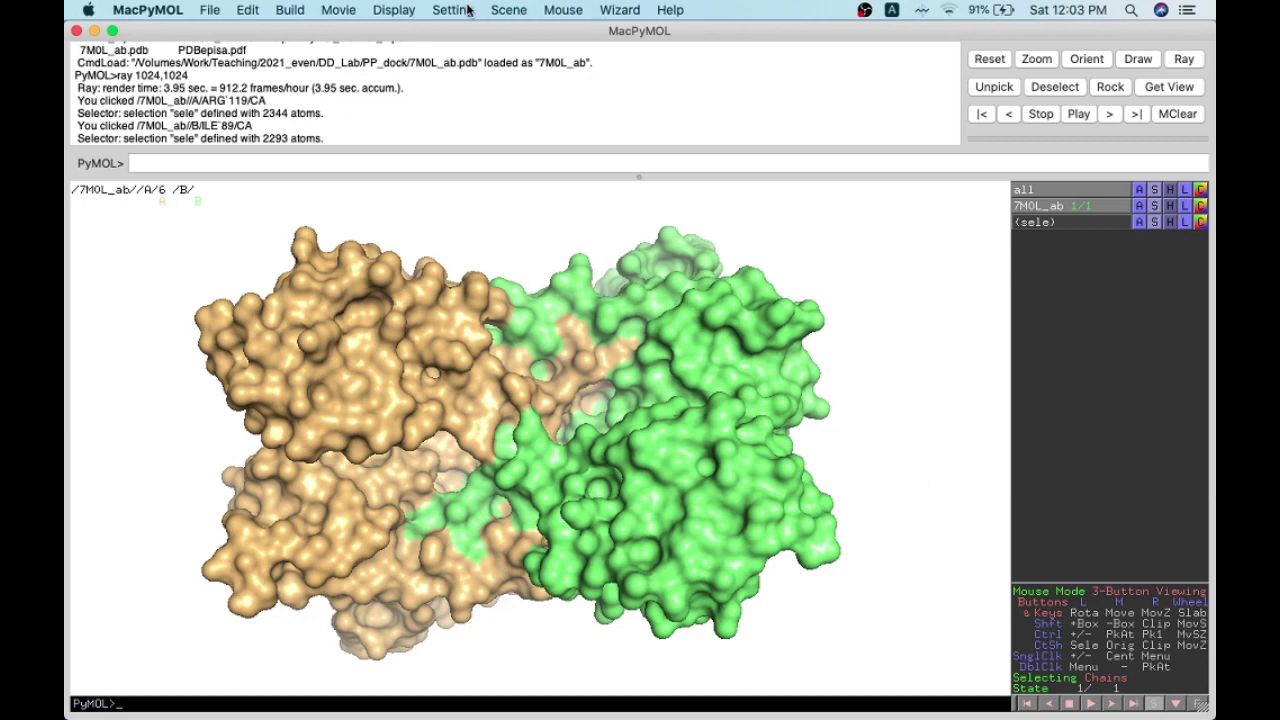
left_click(393, 10)
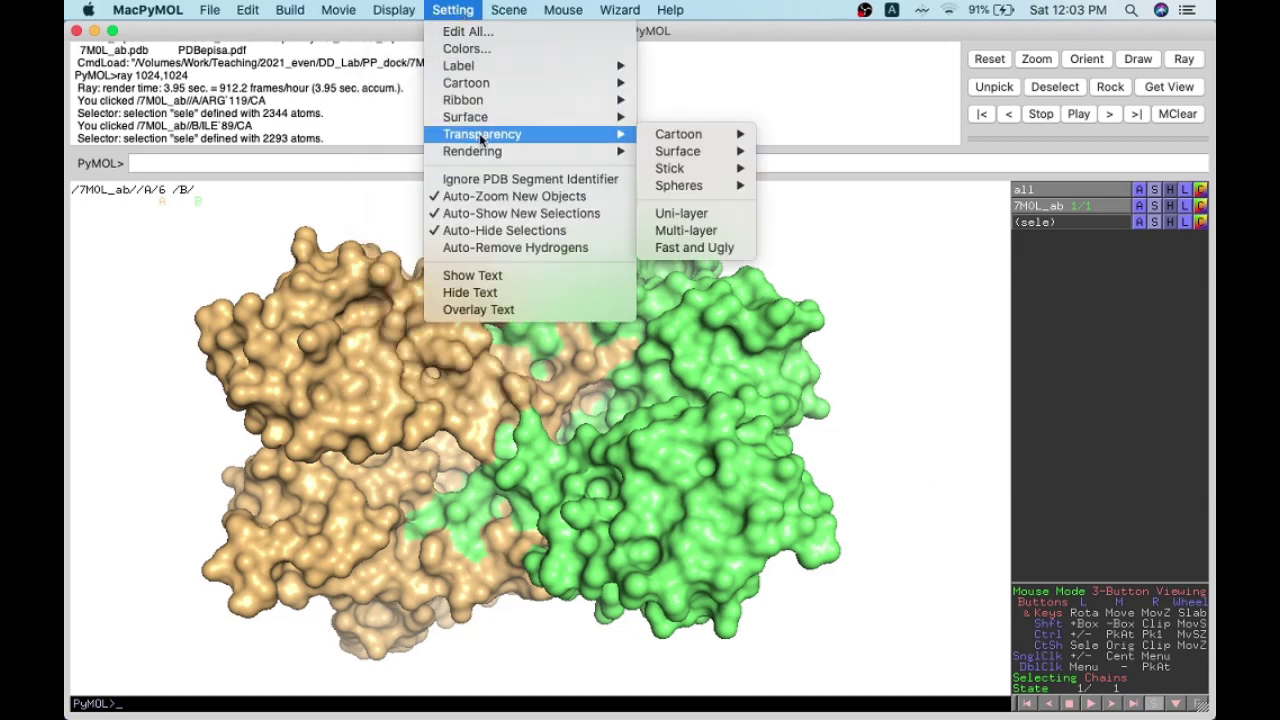
mouse_move(475, 150)
mouse_move(728, 198)
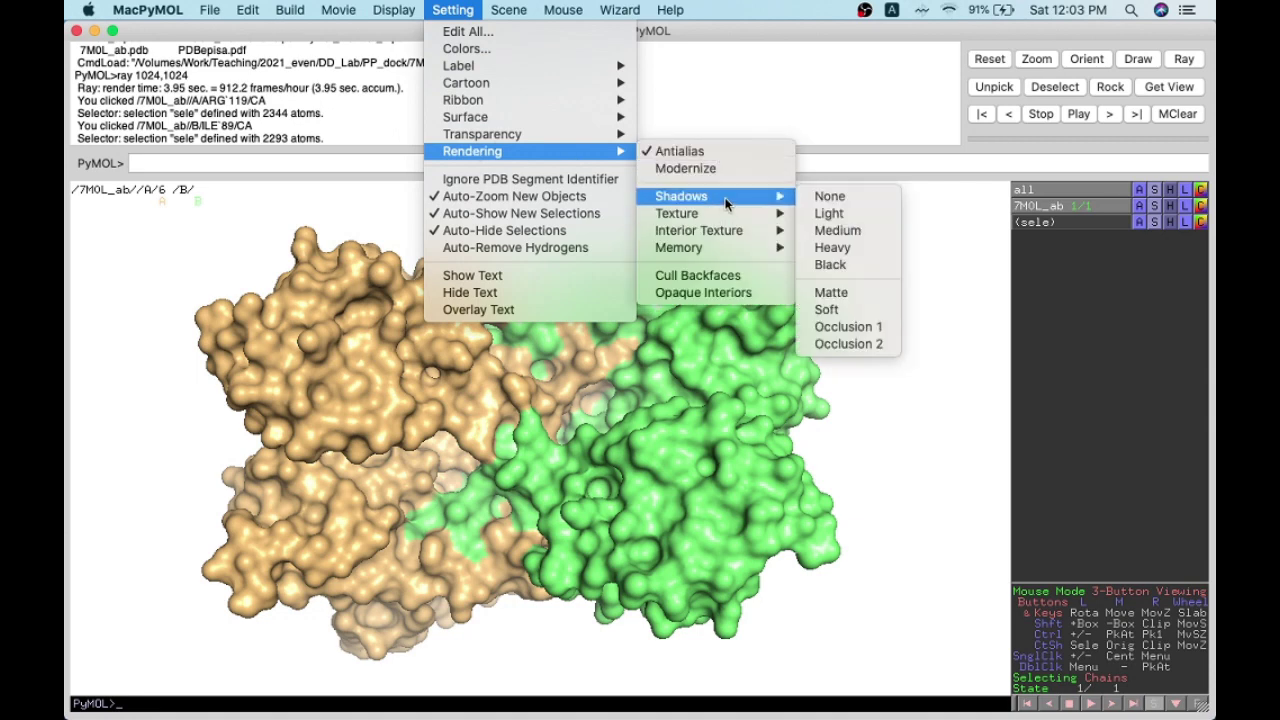
left_click(841, 199)
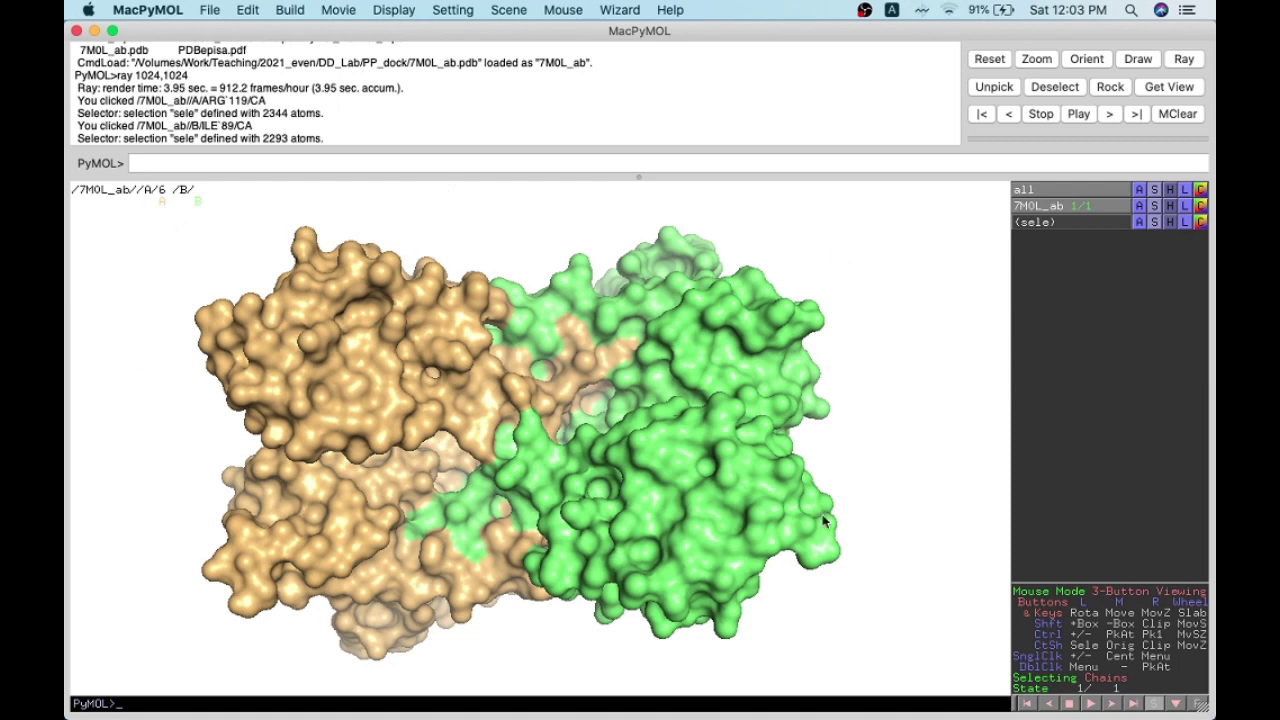
Step: Look through the complete settings list, including the fog, label, light and line entries, and close it without editing
left_click(378, 10)
mouse_move(453, 10)
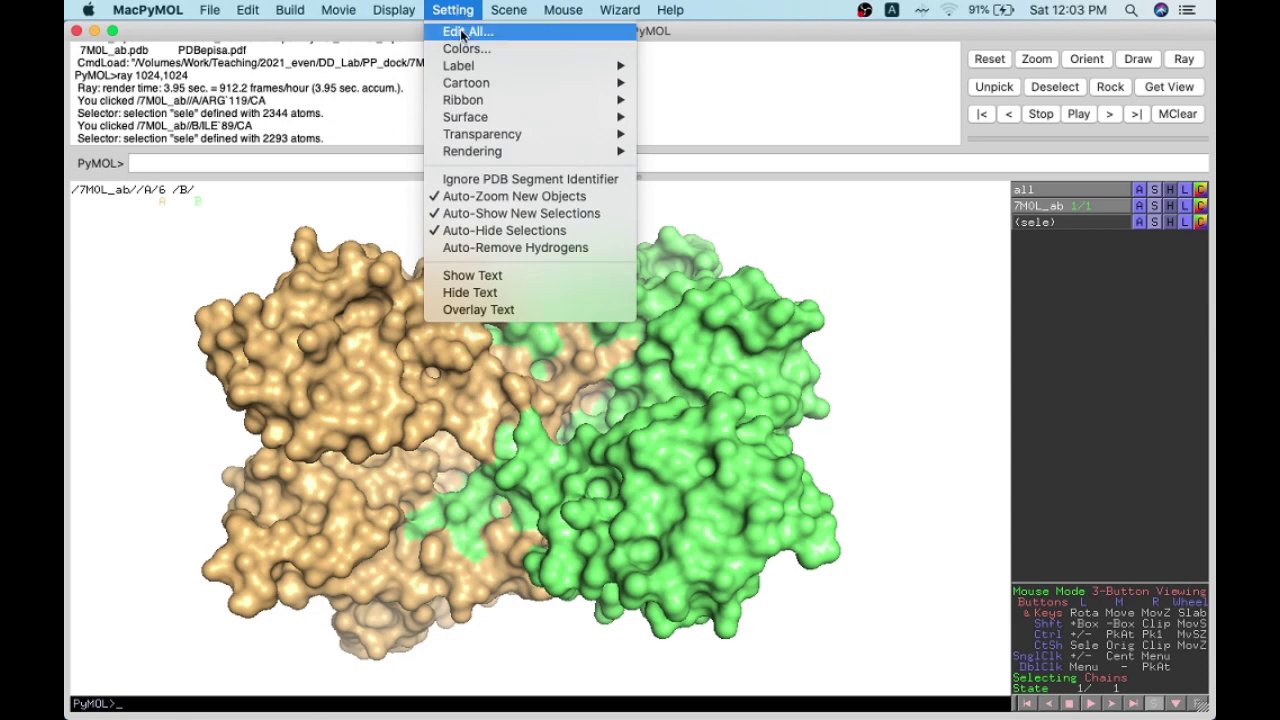
left_click(461, 33)
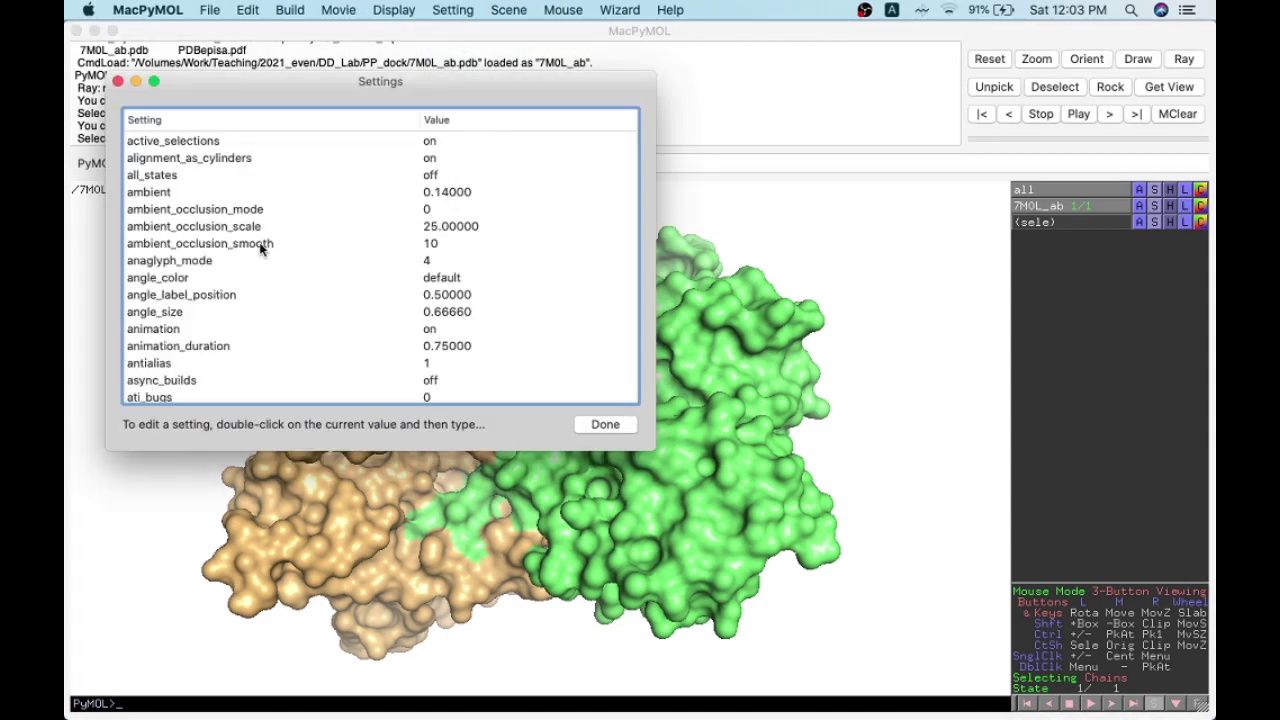
scroll(205, 274, "down", 10)
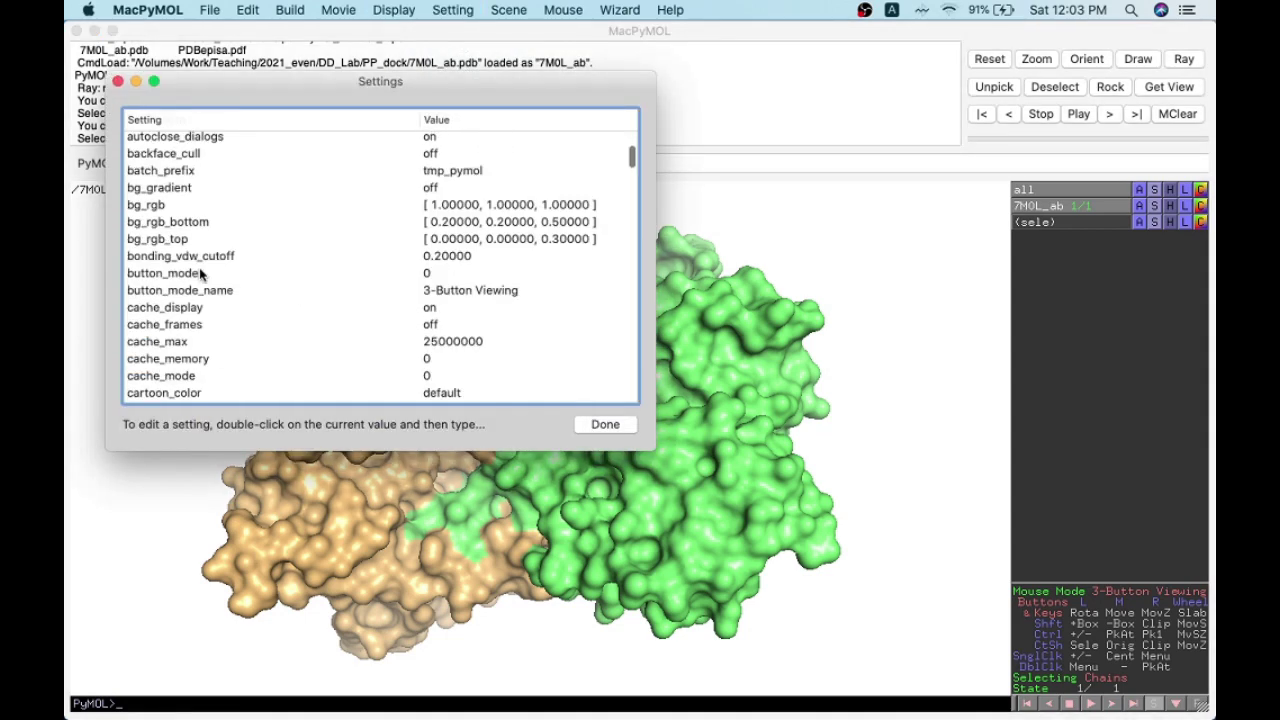
scroll(199, 273, "down", 20)
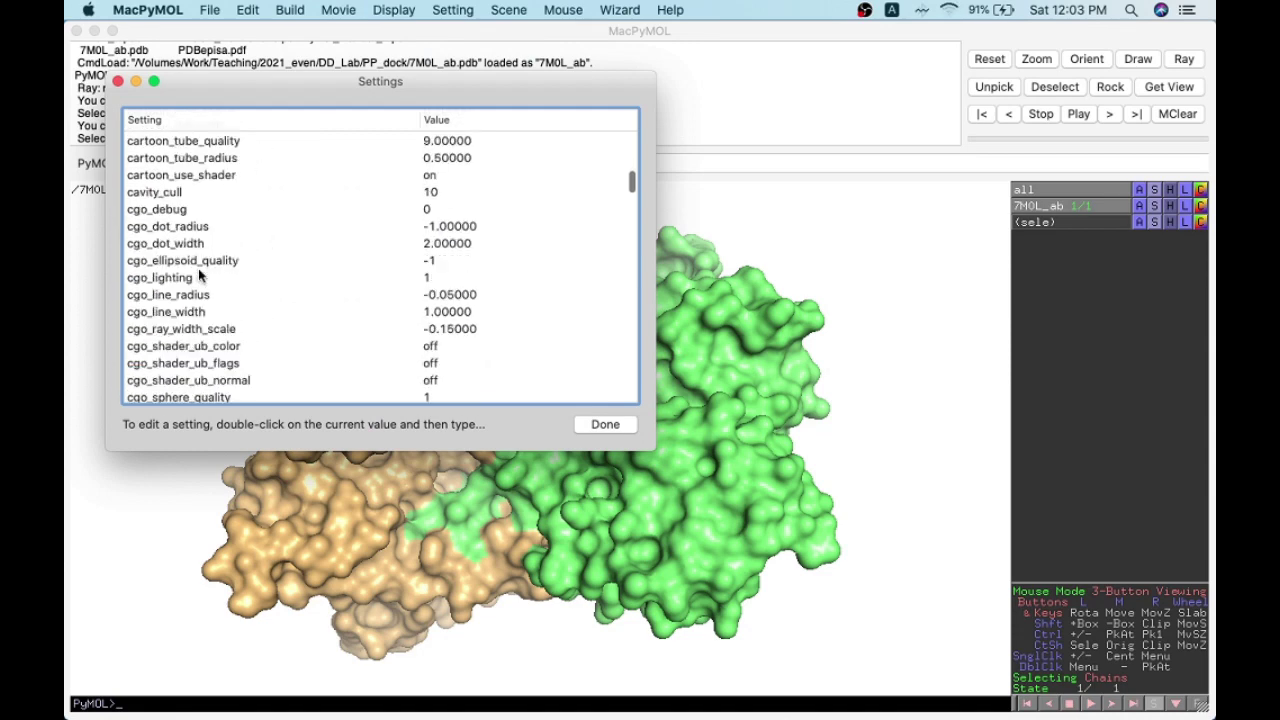
scroll(198, 268, "down", 20)
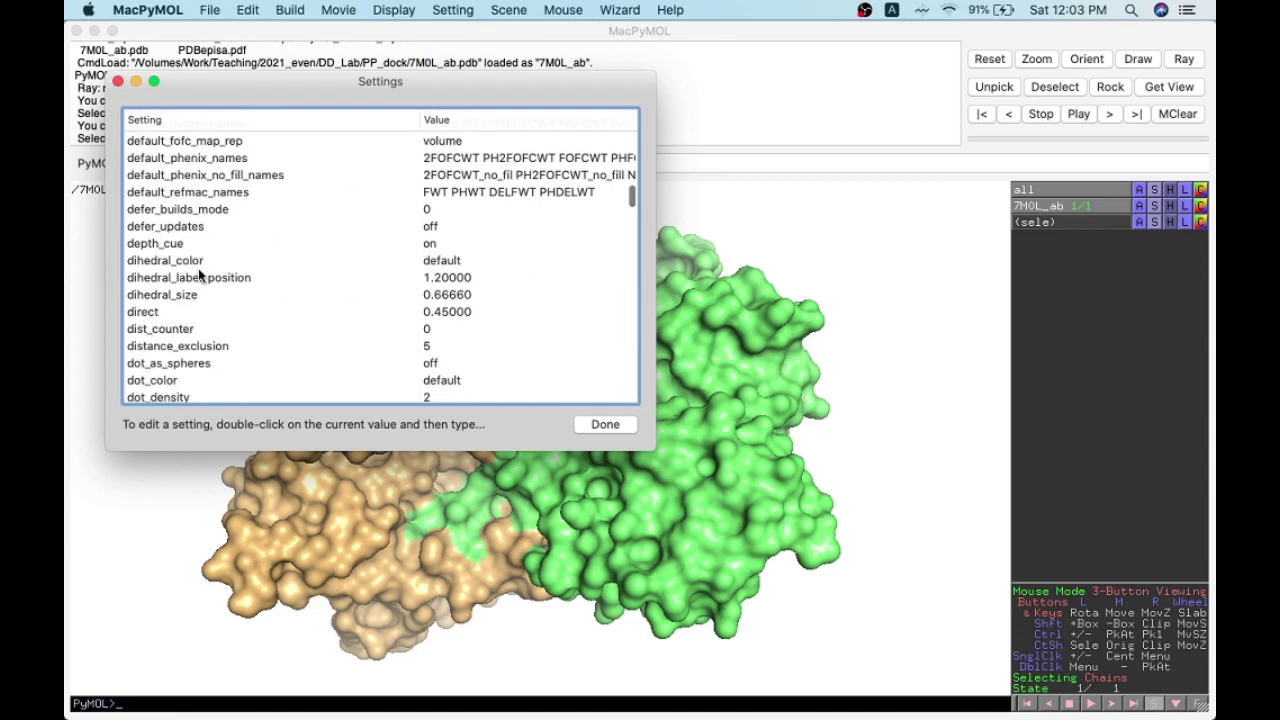
scroll(198, 268, "down", 20)
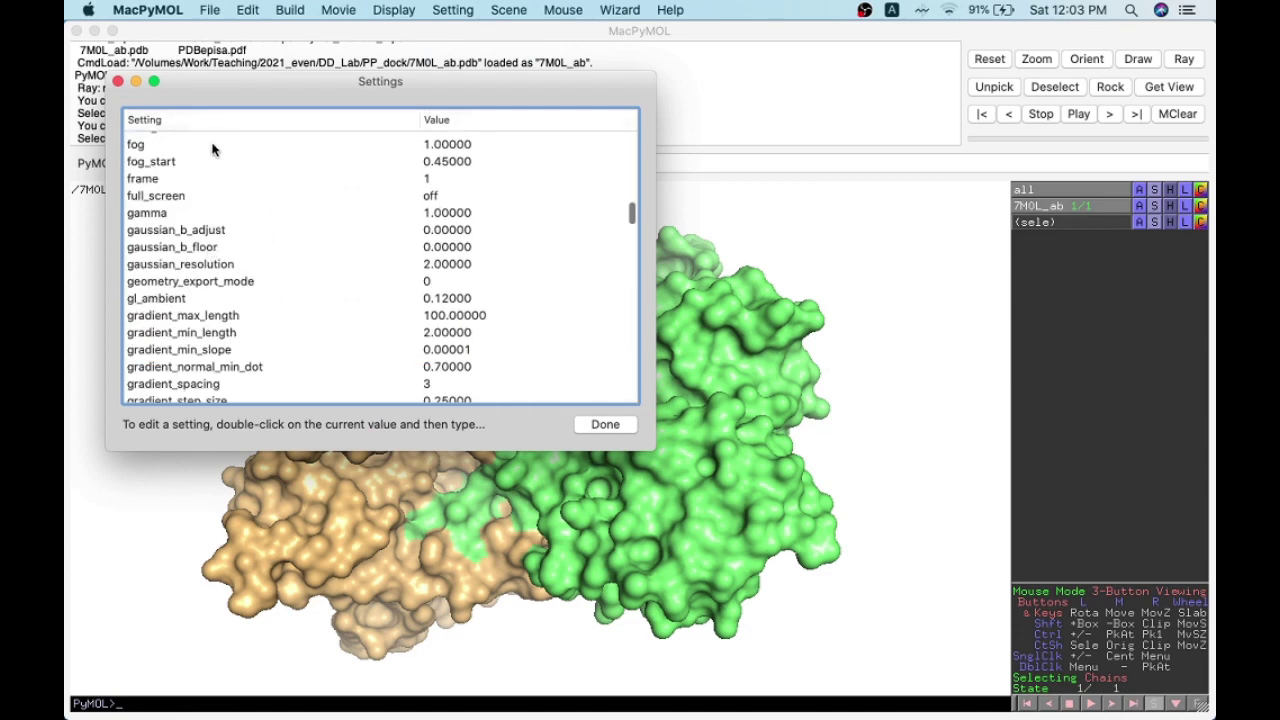
scroll(210, 134, "up", 3)
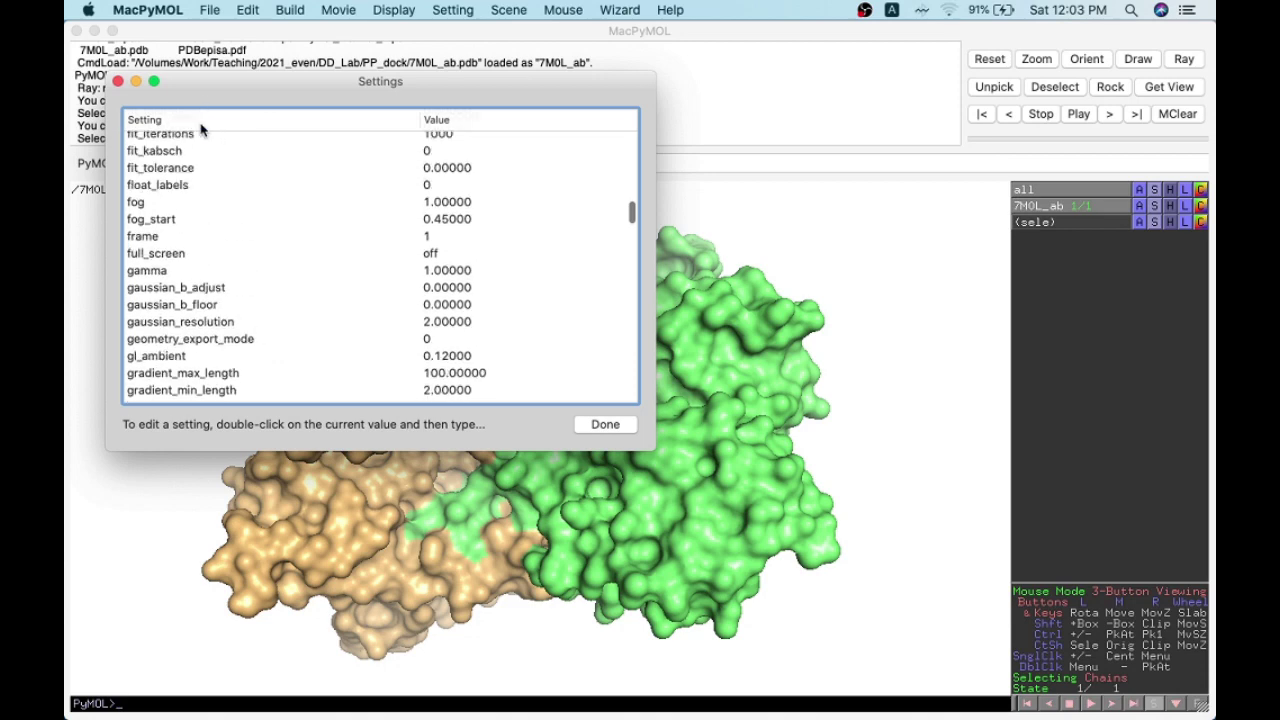
scroll(320, 330, "down", 5)
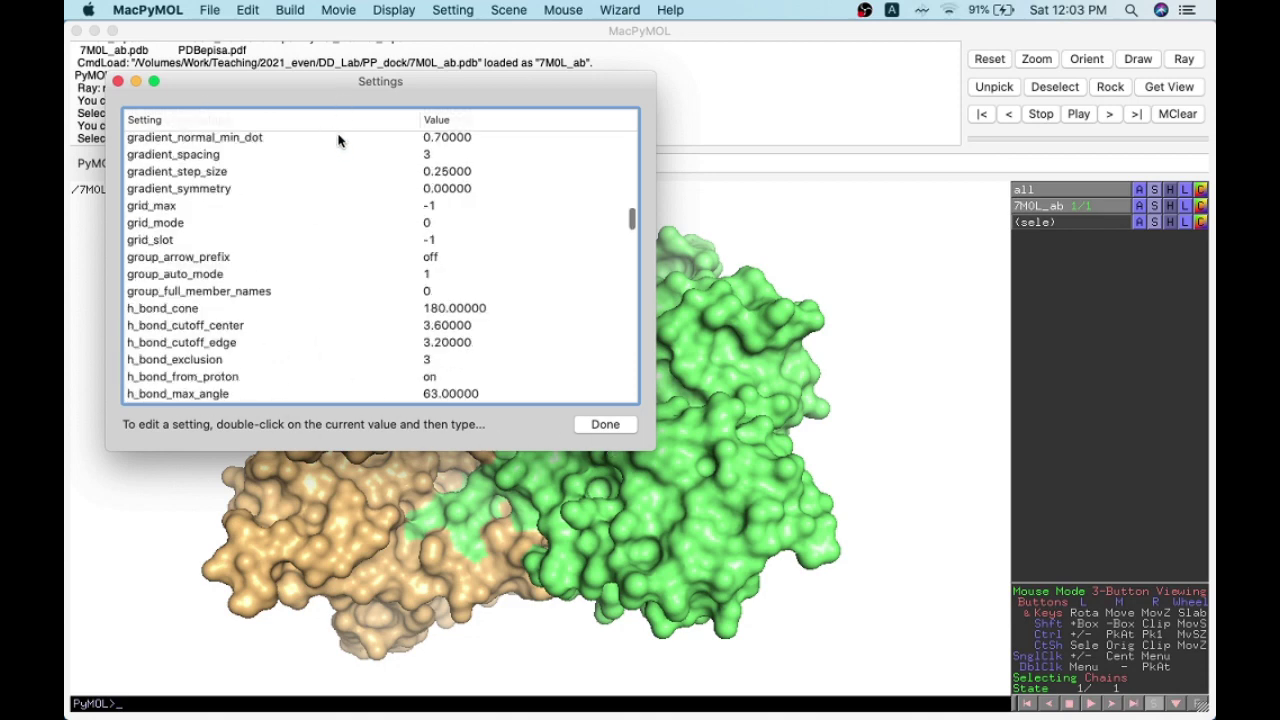
scroll(300, 326, "down", 10)
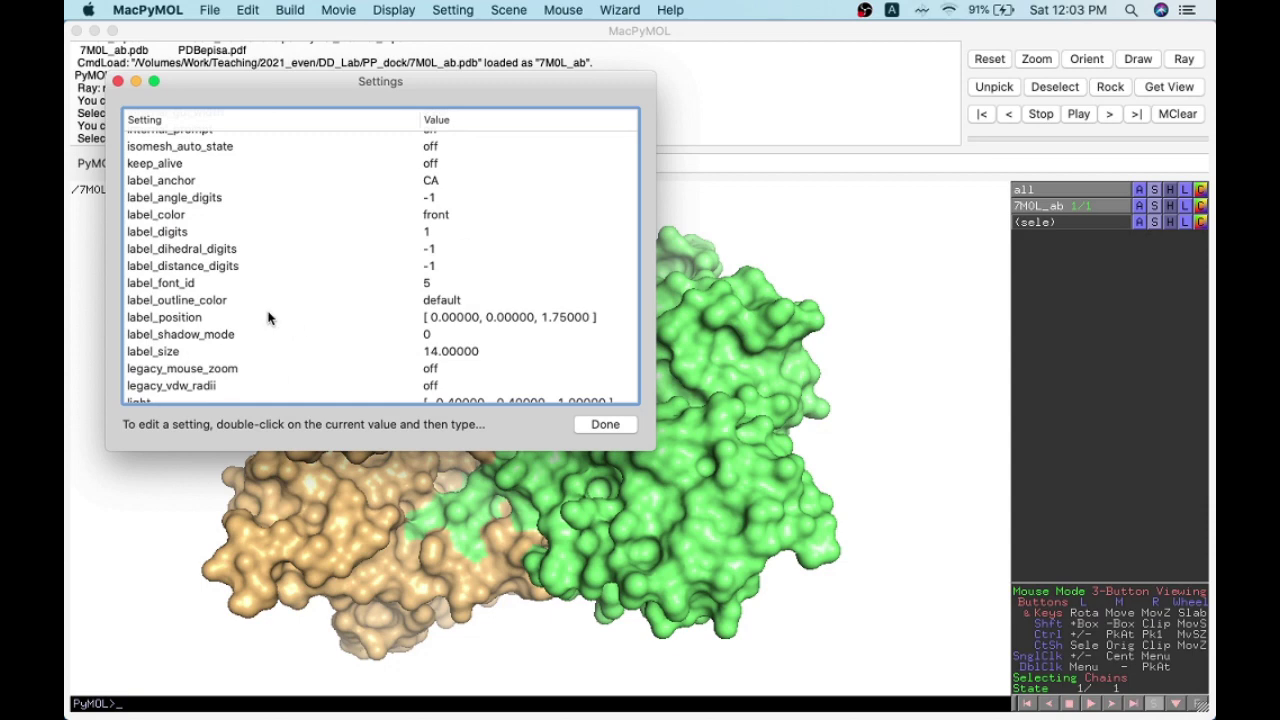
scroll(241, 308, "down", 6)
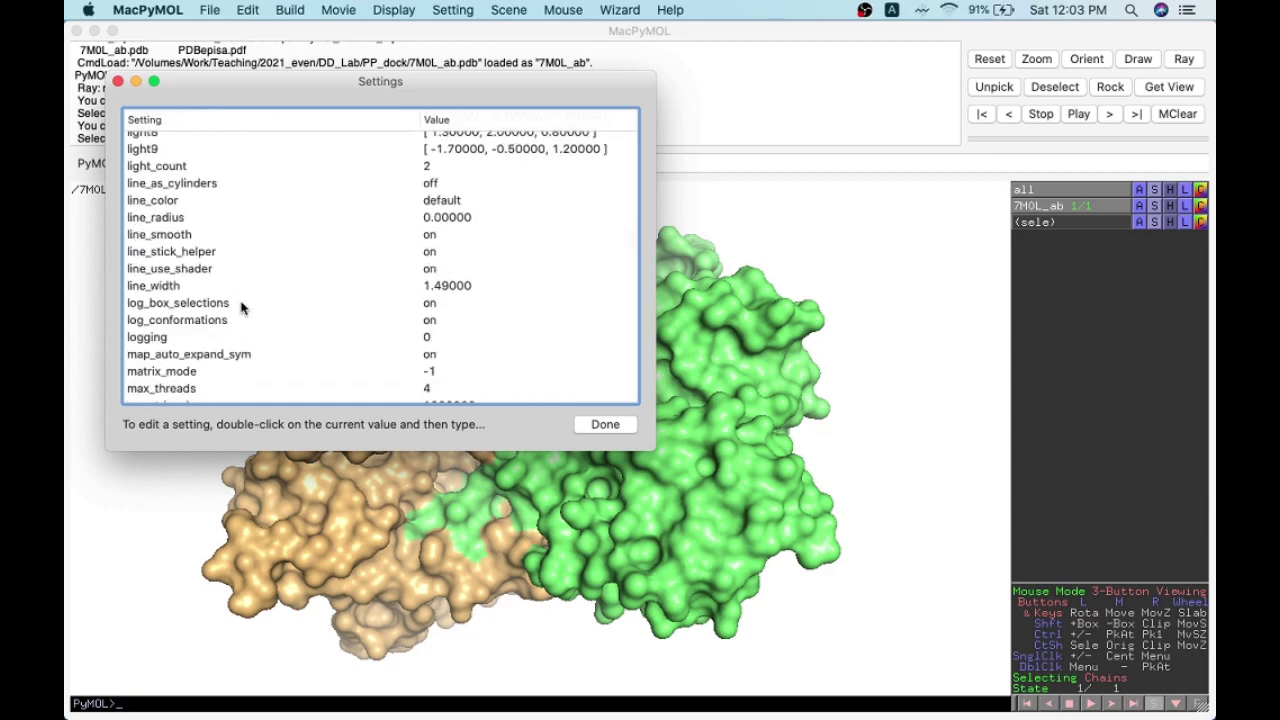
scroll(200, 260, "up", 1)
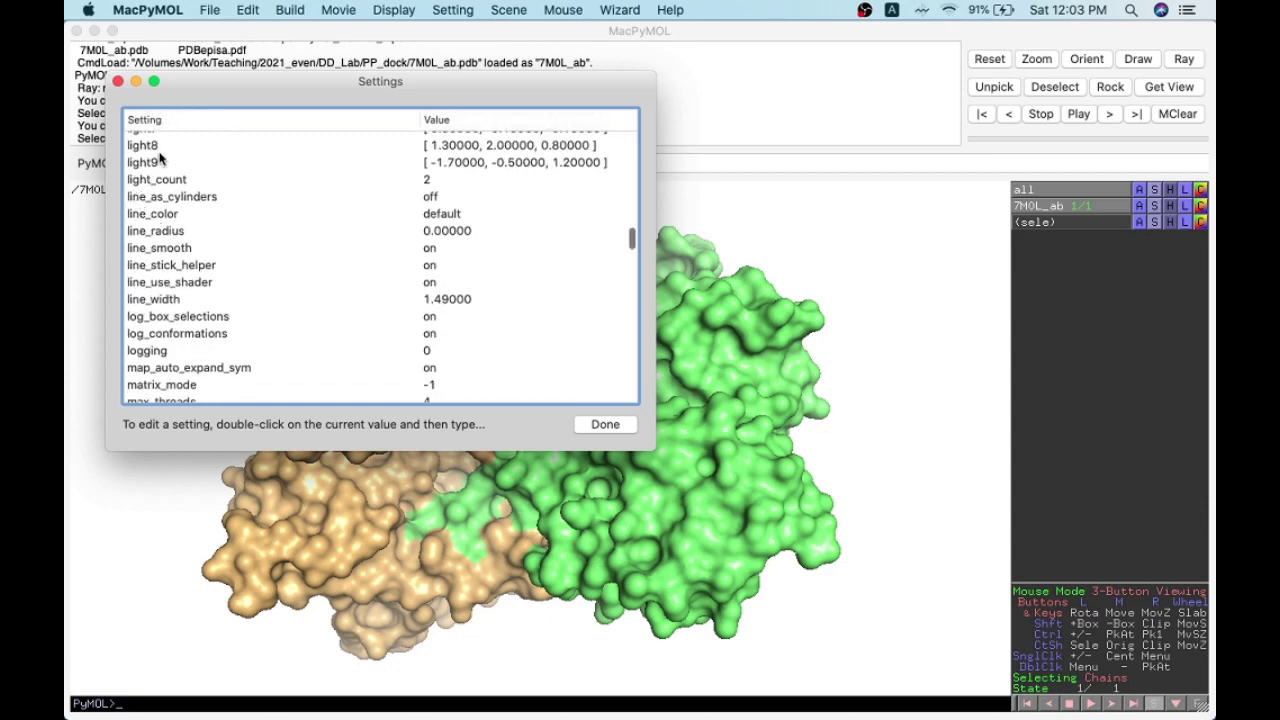
scroll(165, 176, "up", 4)
scroll(165, 176, "up", 2)
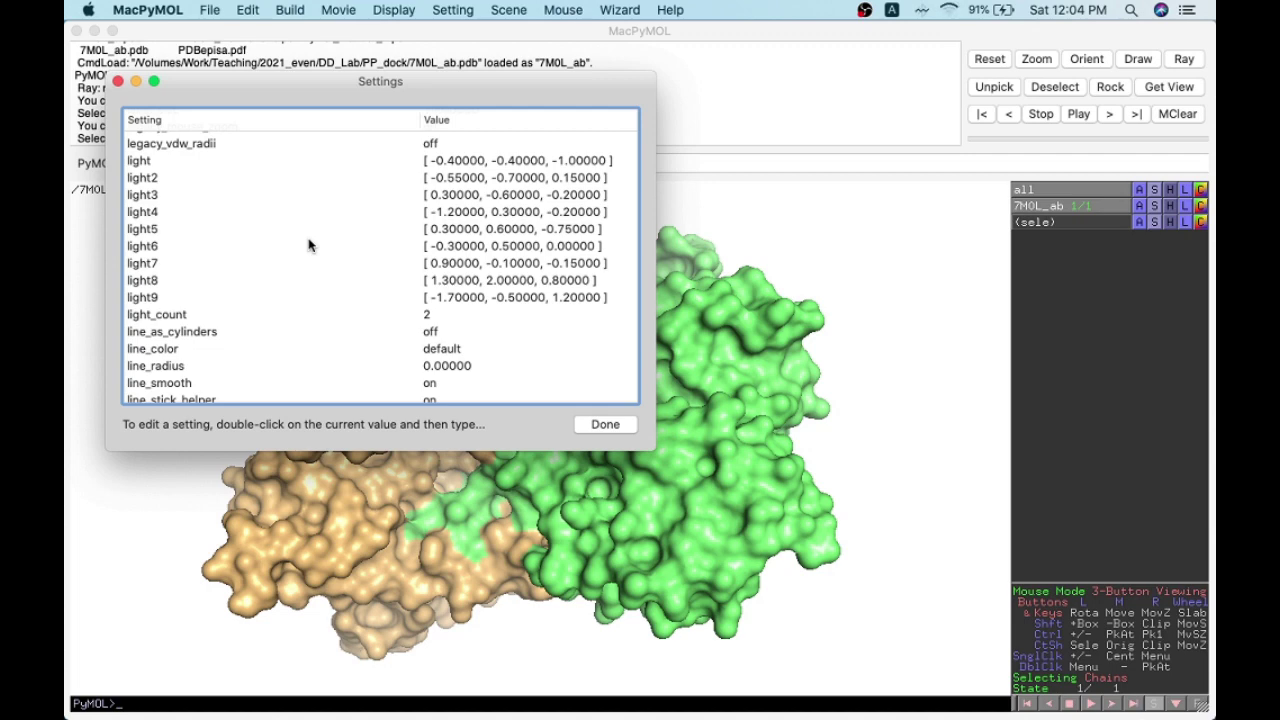
left_click(594, 426)
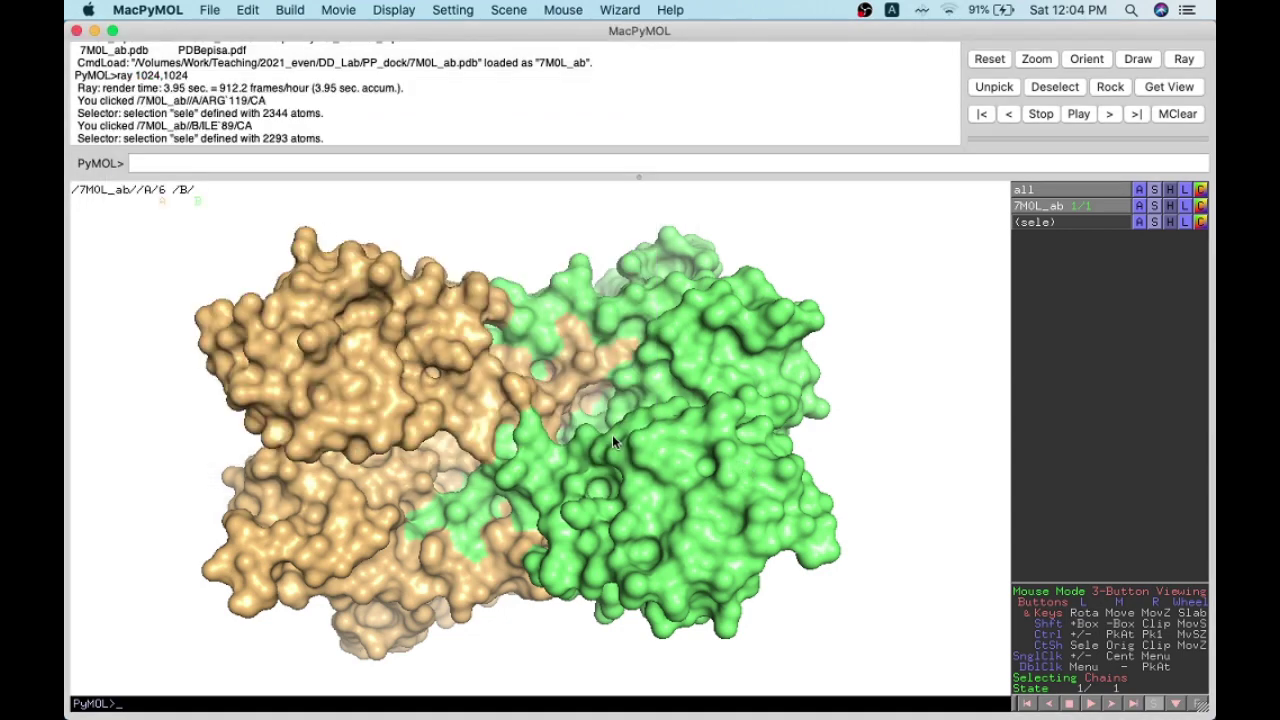
Step: Set the shadow rendering option to None again
left_click(460, 10)
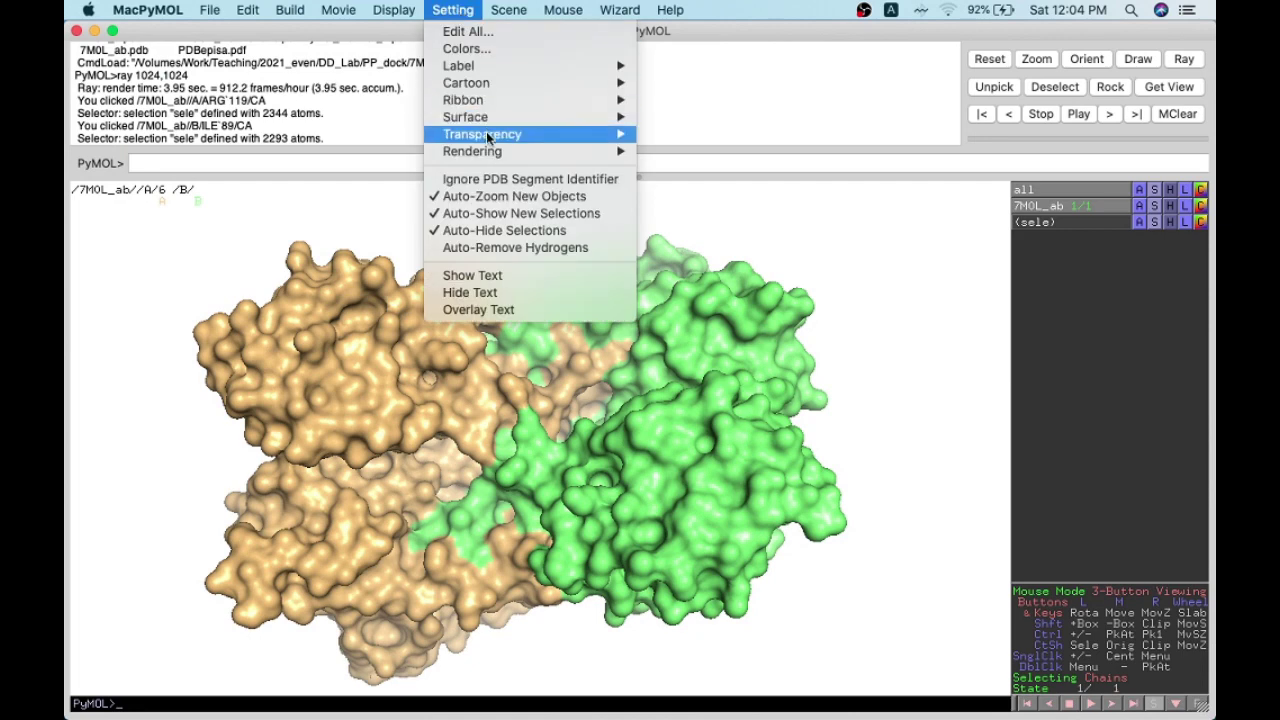
mouse_move(488, 151)
mouse_move(756, 196)
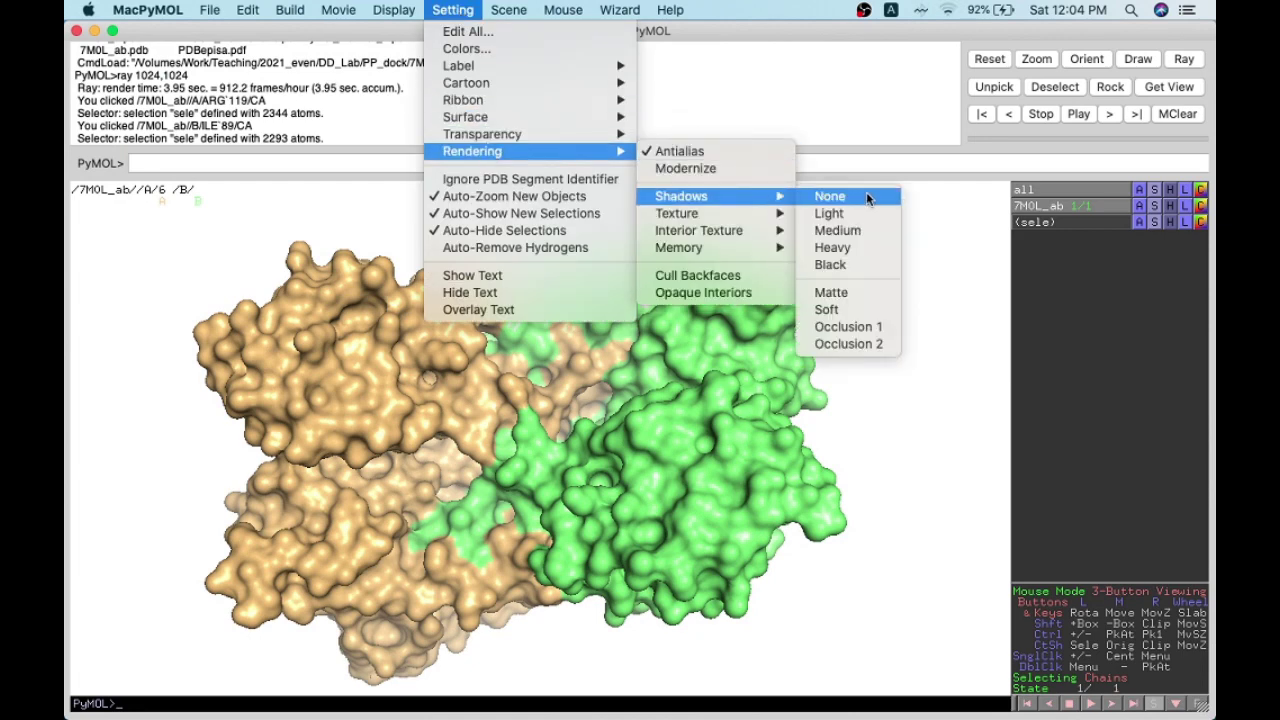
left_click(866, 197)
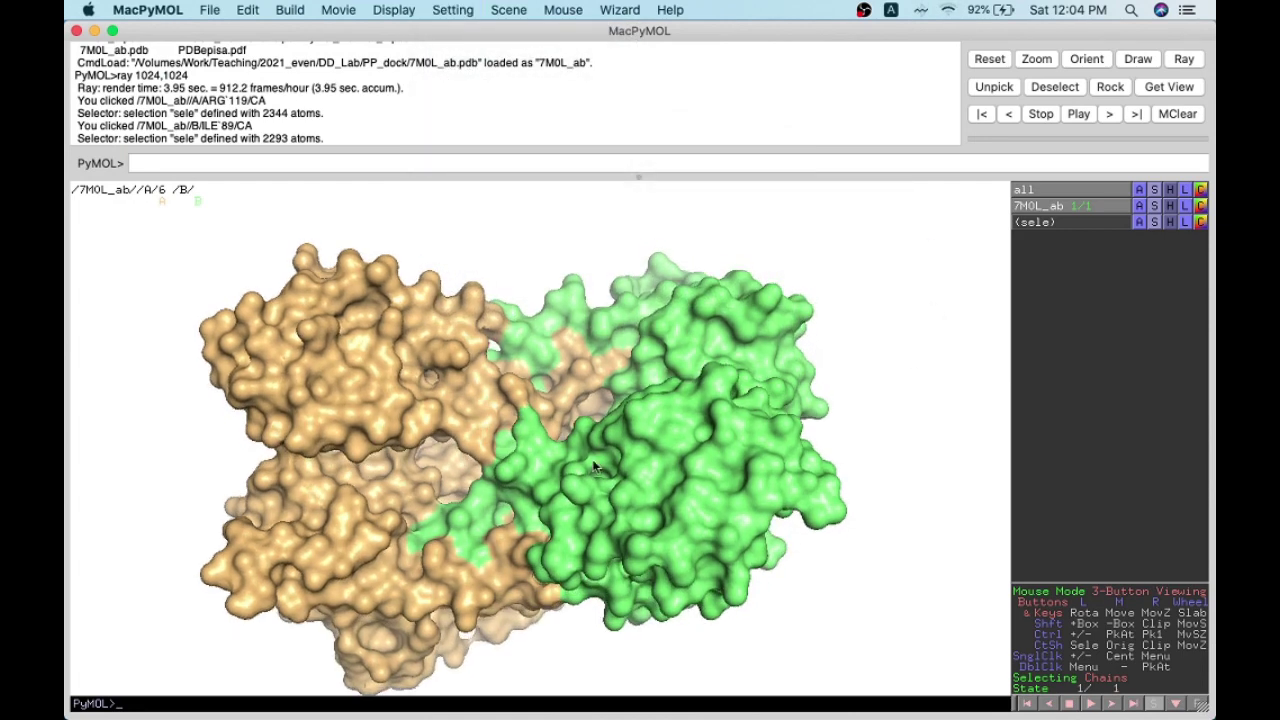
Step: Hide the sequence display and ray-trace the reoriented complex, using the commands ray and ray 1024,1024
left_click_drag(560, 470, 613, 489)
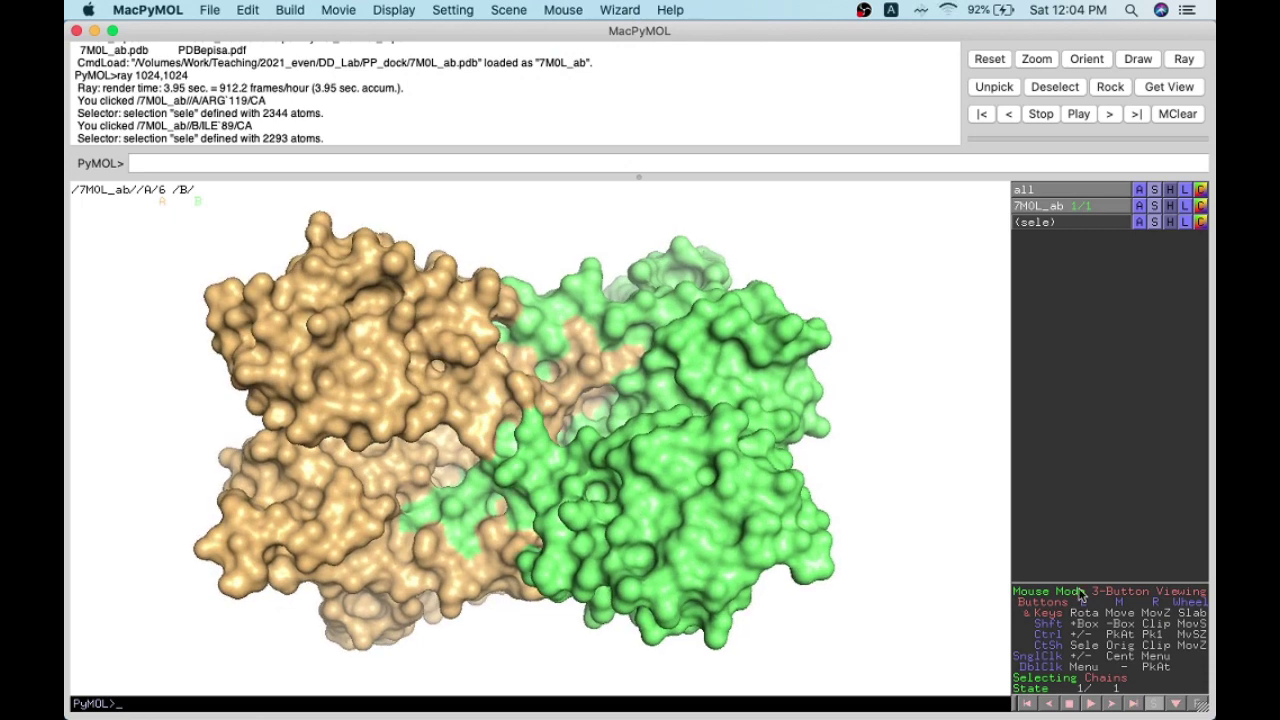
left_click(1153, 704)
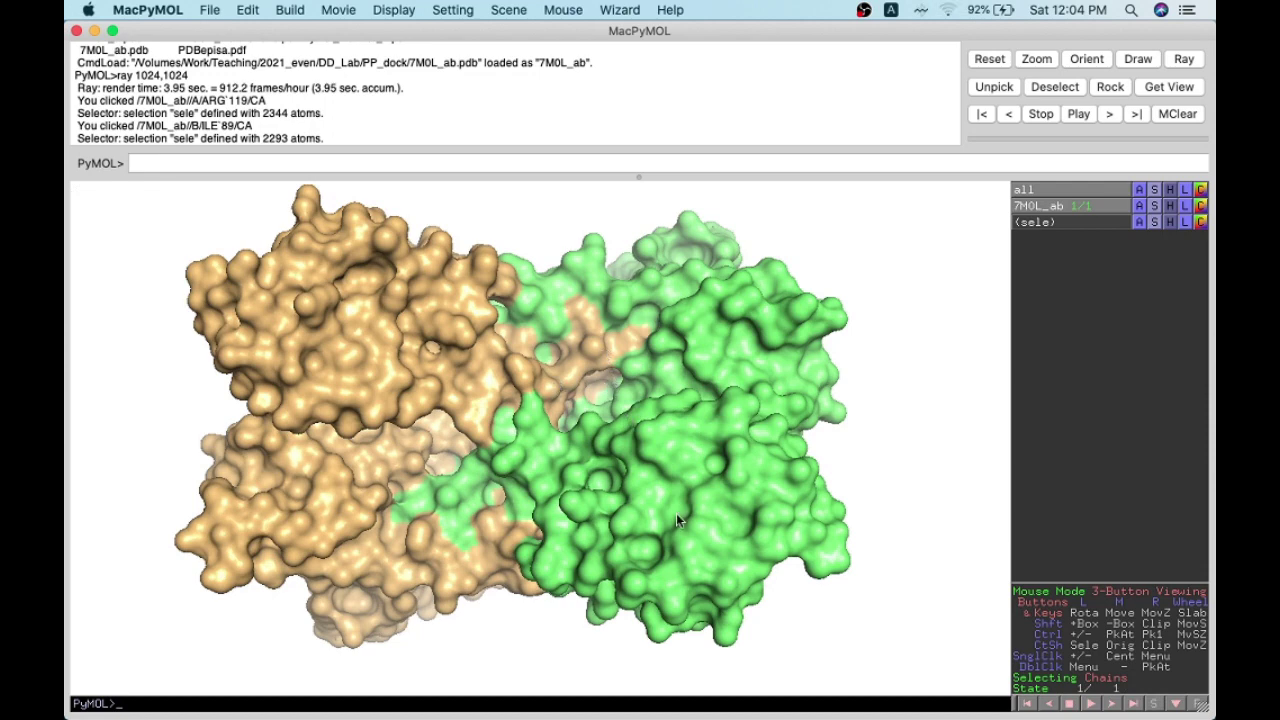
left_click_drag(676, 513, 683, 515)
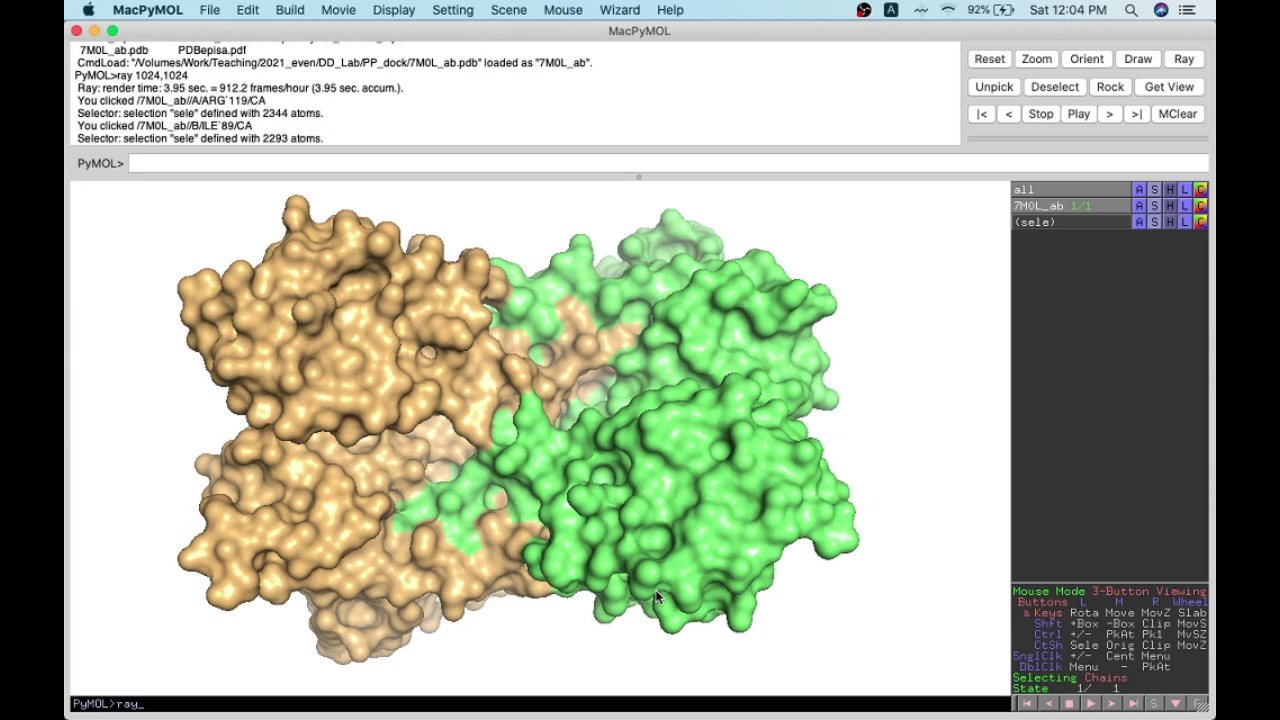
key("Return")
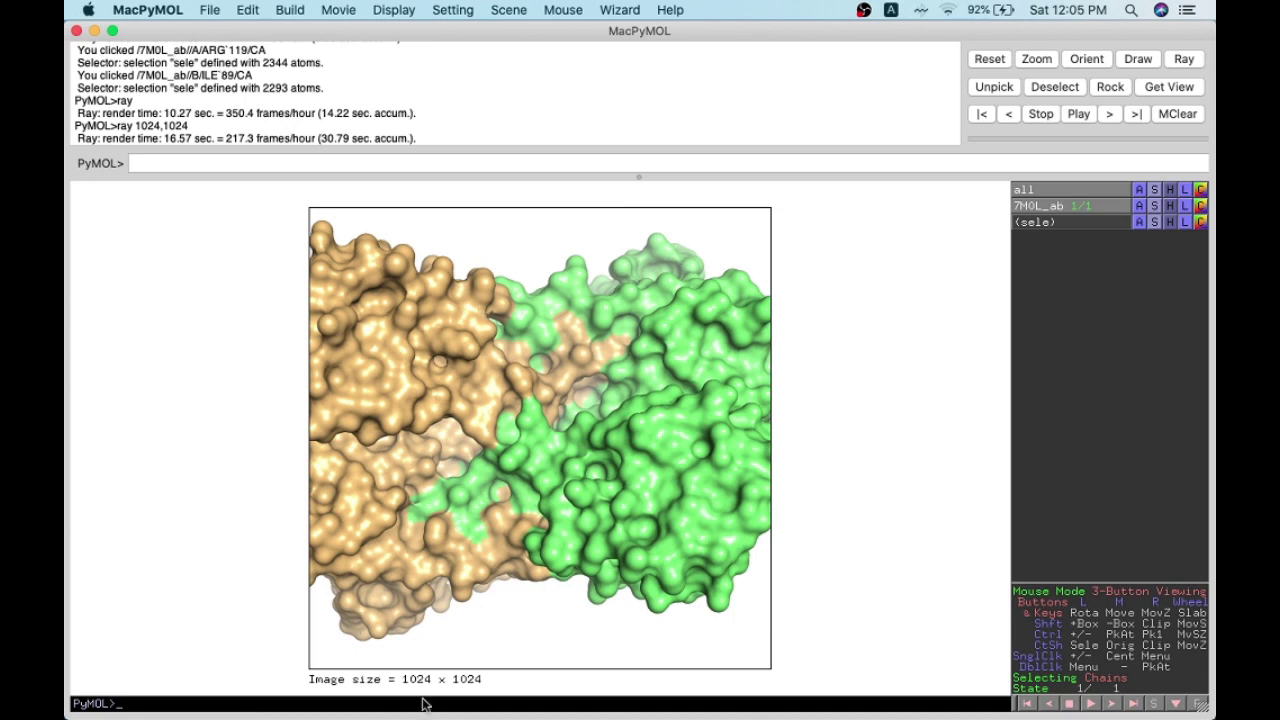
Step: Zoom out until the whole complex fits a square frame and ray-trace it again with ray 1024,1024
left_click(548, 495)
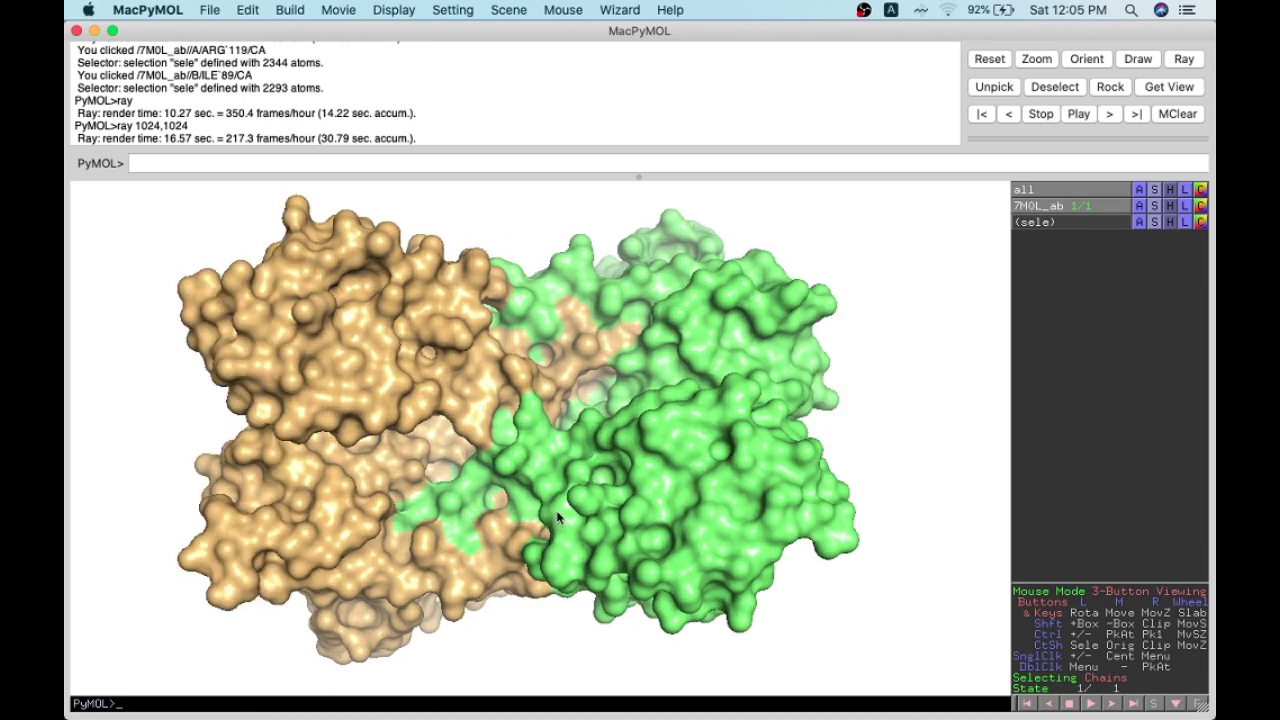
left_click_drag(558, 485, 568, 336)
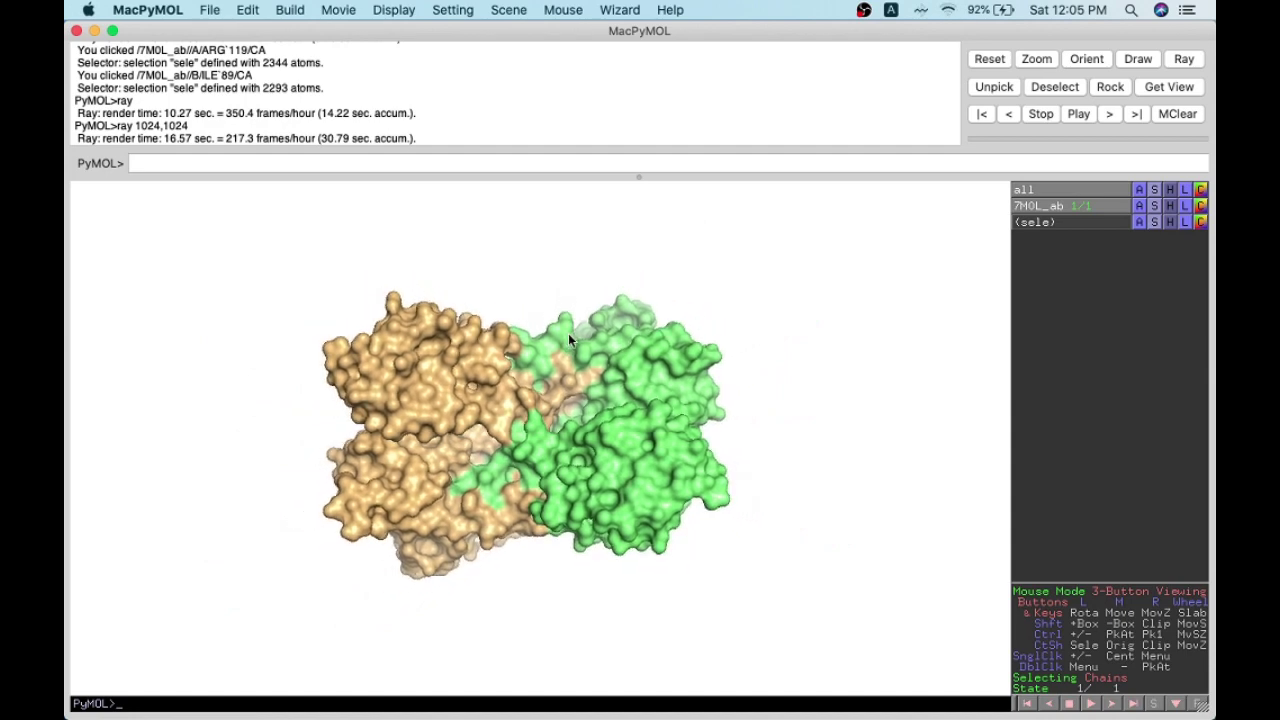
key("Up")
key("Return")
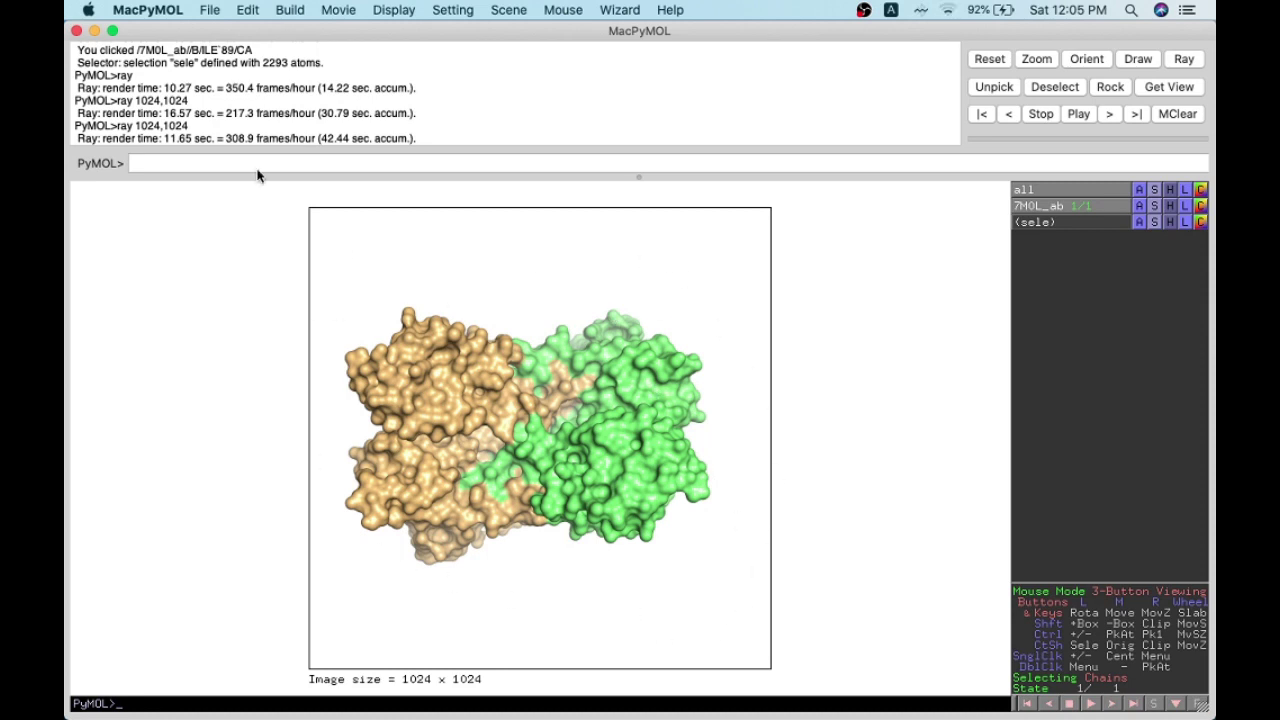
Step: Save the ray-traced image as surface.png in the PP_dock folder
left_click(211, 12)
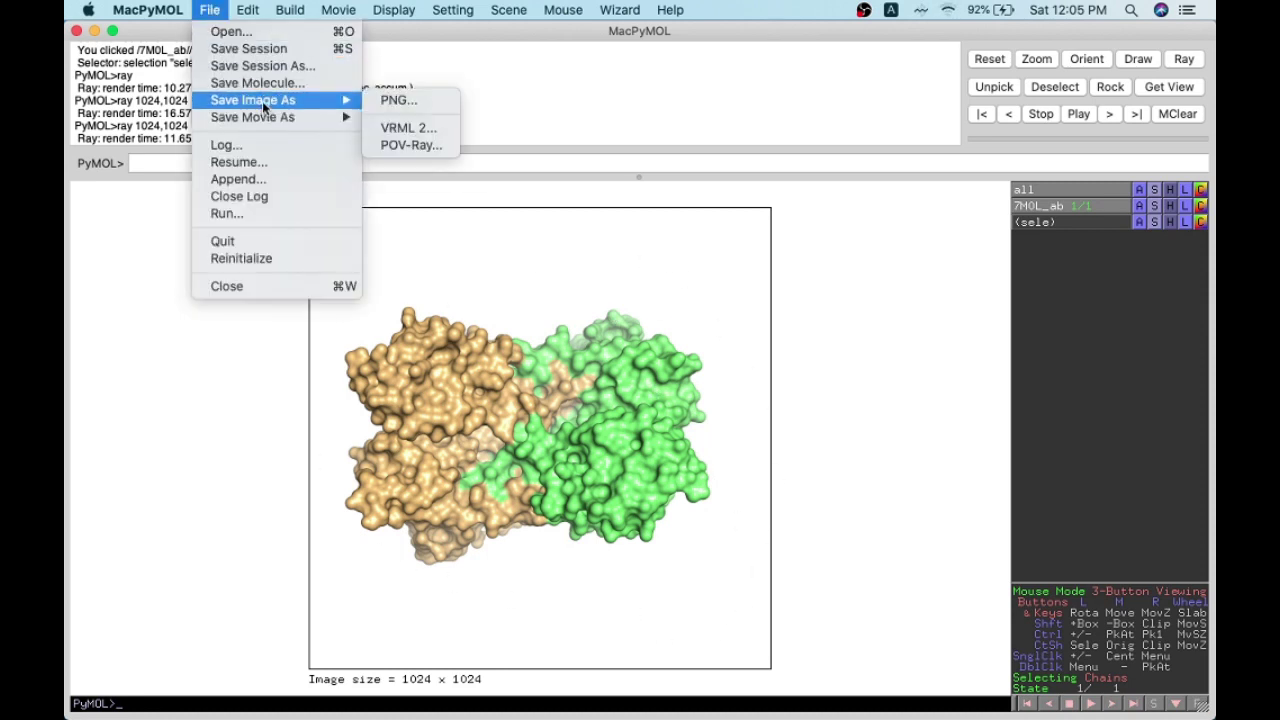
left_click(410, 101)
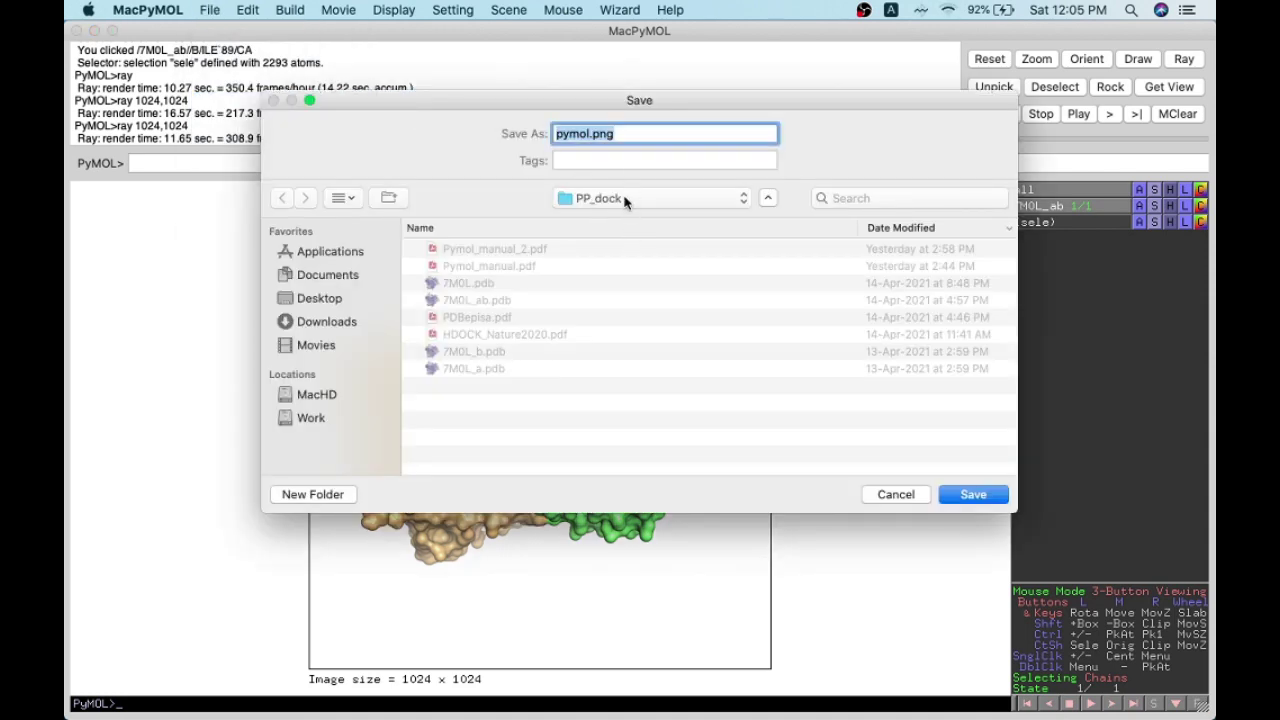
left_click(624, 133)
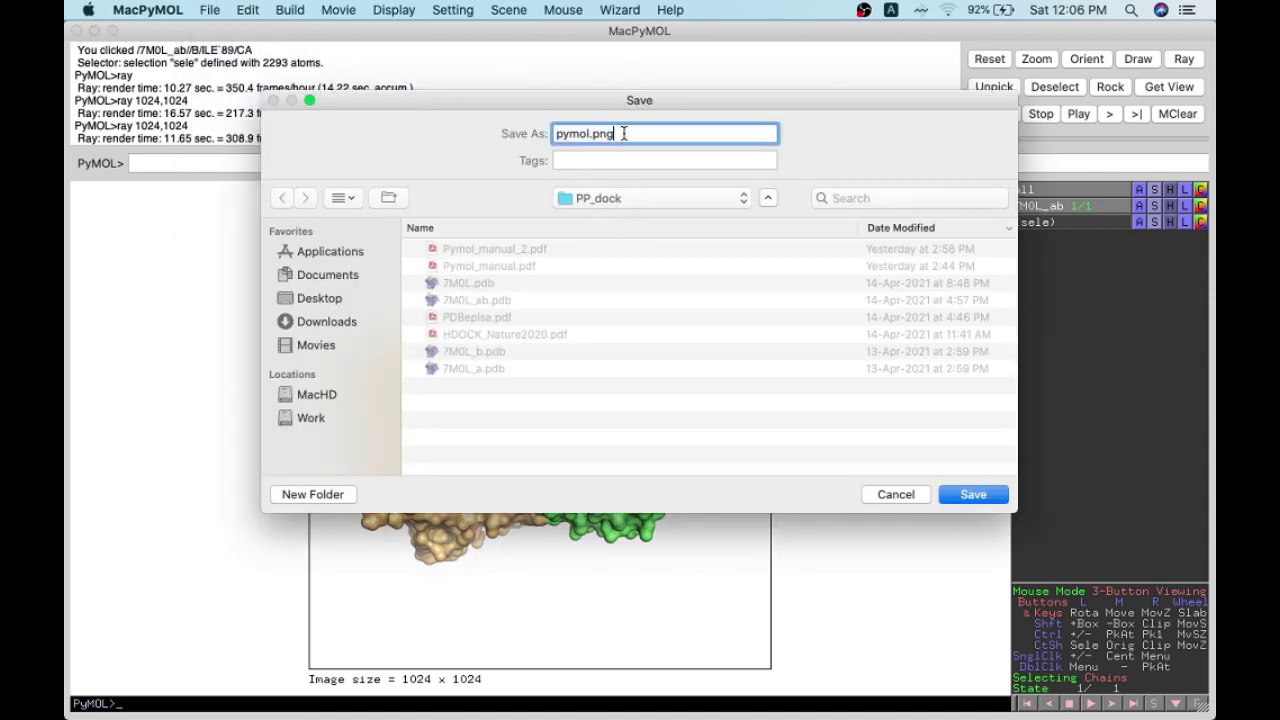
double_click(586, 134)
type("surface")
left_click(988, 496)
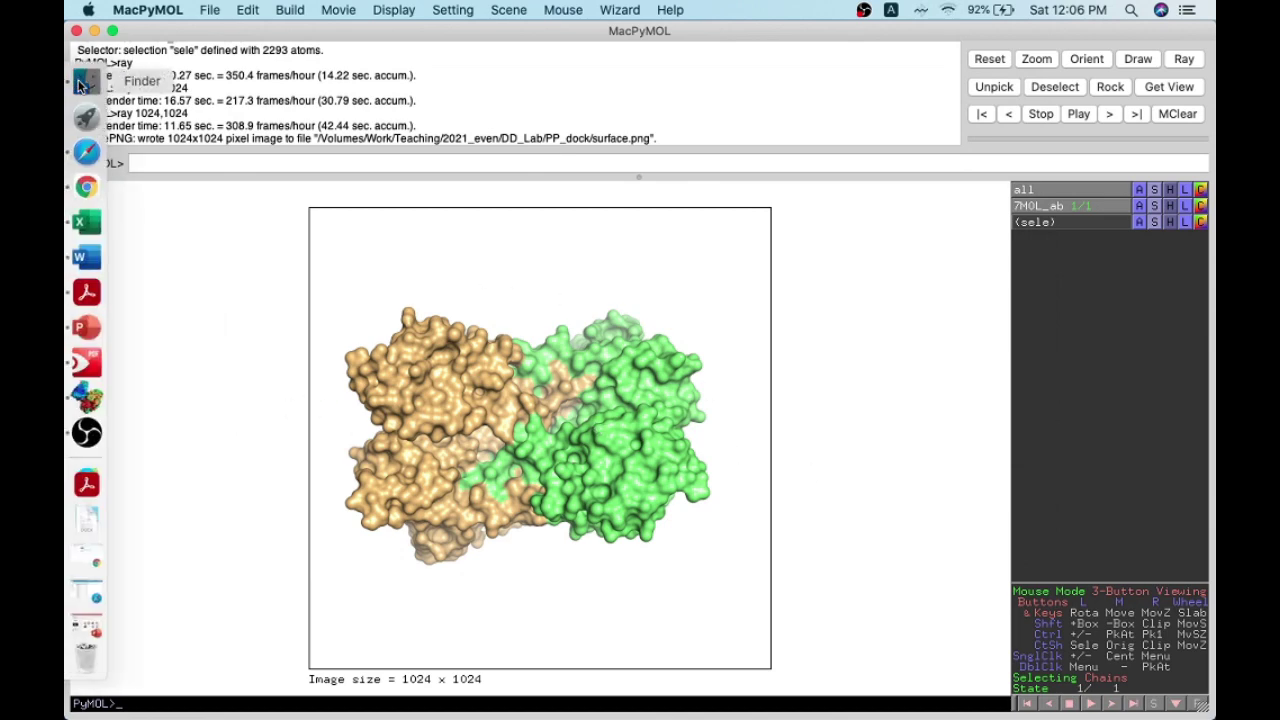
Step: Open surface.png from the PP_dock folder in Finder and inspect it at actual size in Preview
left_click(84, 84)
left_click(420, 511)
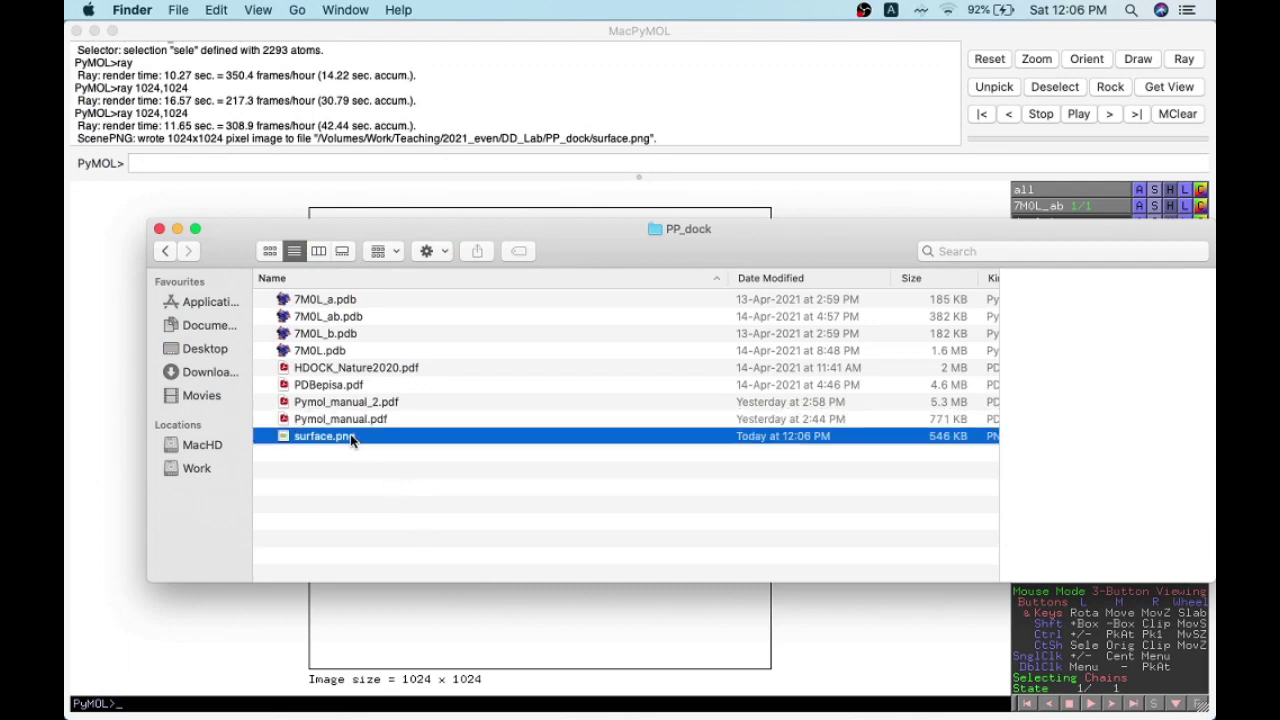
left_click(350, 436)
double_click(350, 436)
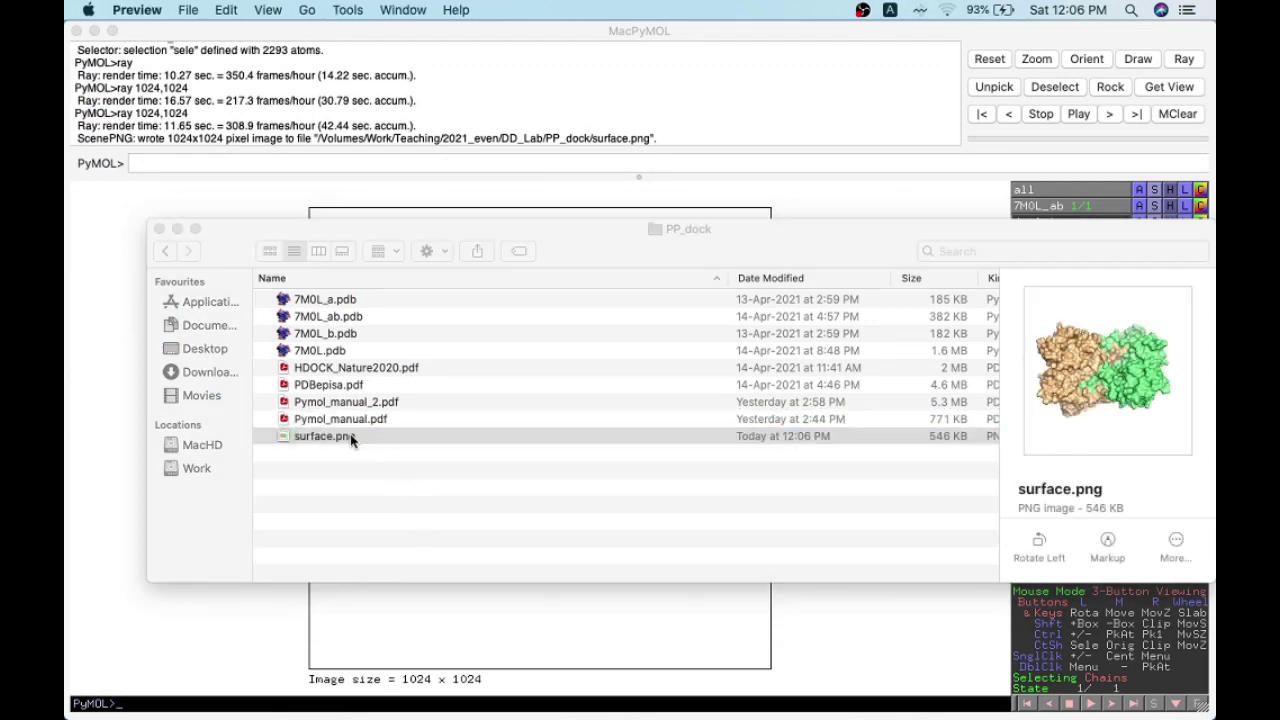
left_click(277, 10)
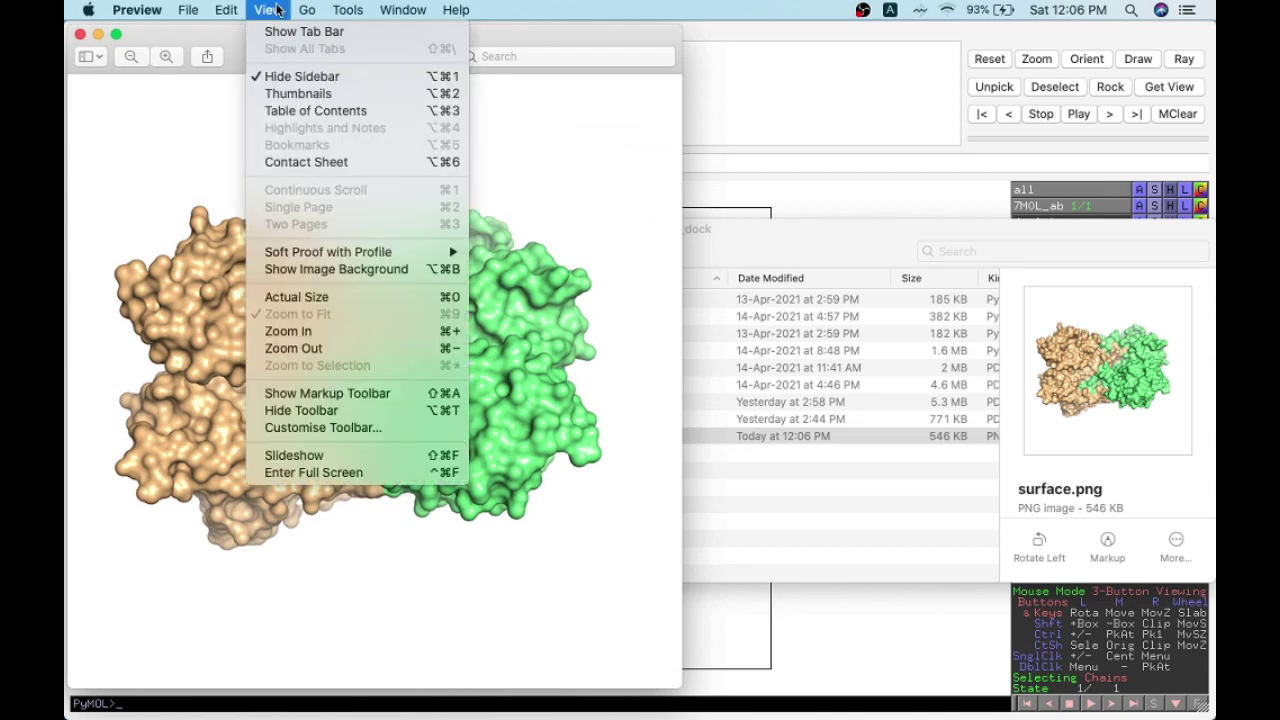
left_click(296, 297)
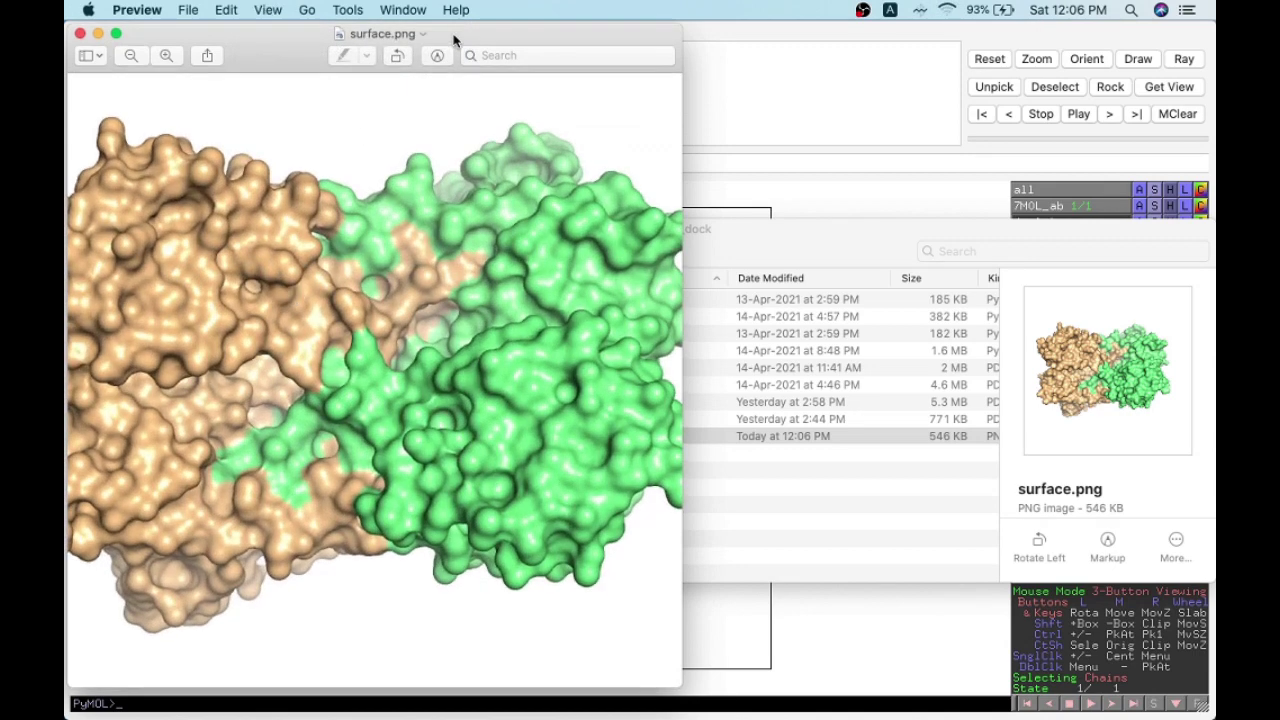
left_click_drag(397, 69, 622, 6)
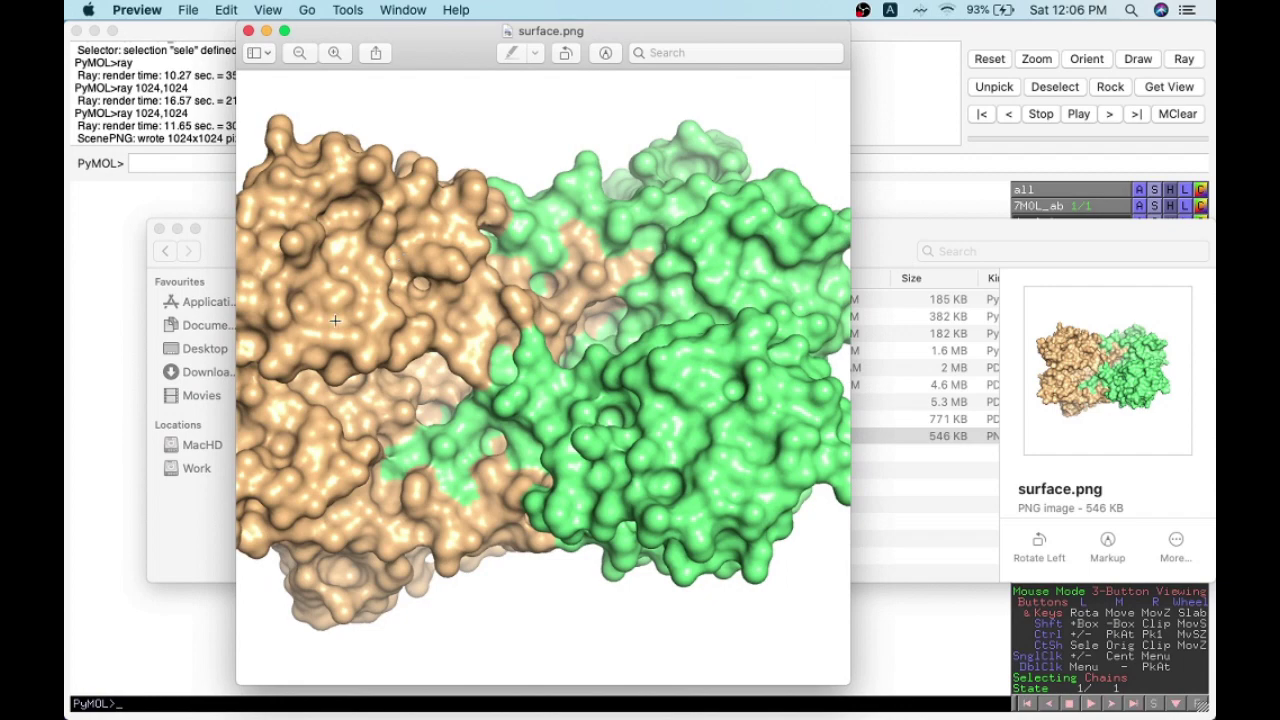
Step: Switch to the Protein-protein presentation in PowerPoint and find the slide on creating an 'X' DPI image with the ray command
mouse_move(65, 478)
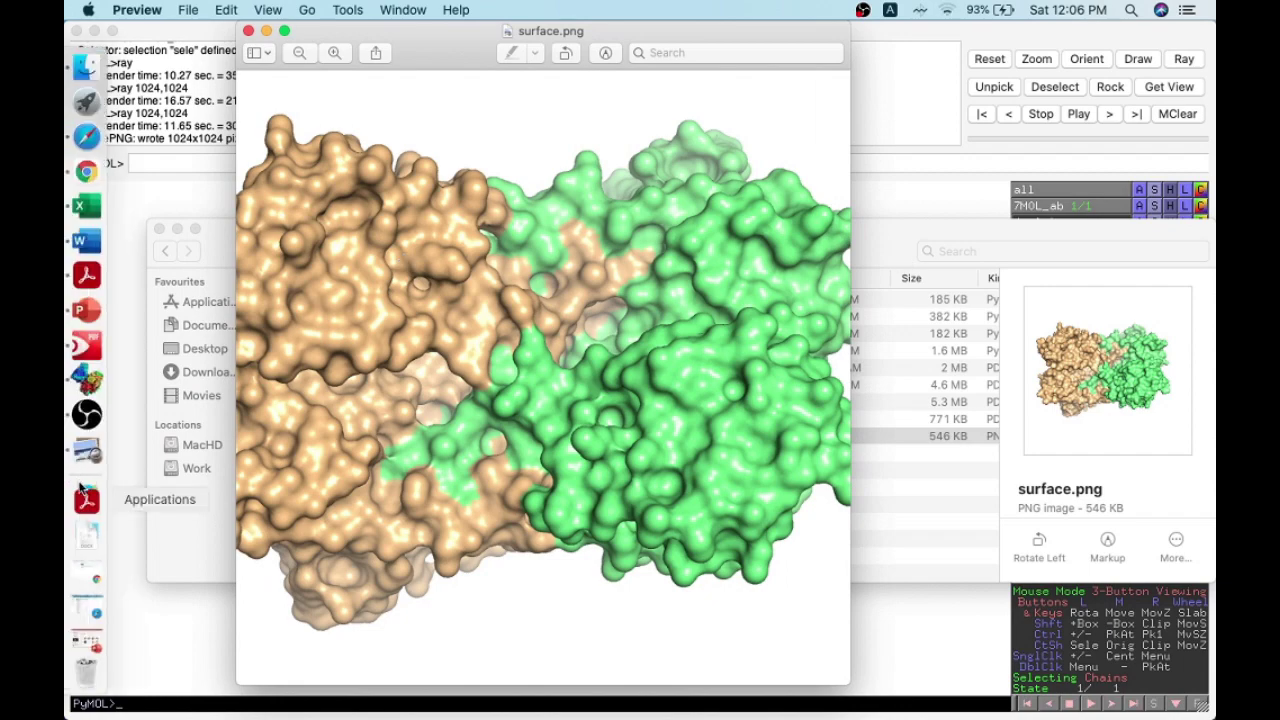
left_click(88, 306)
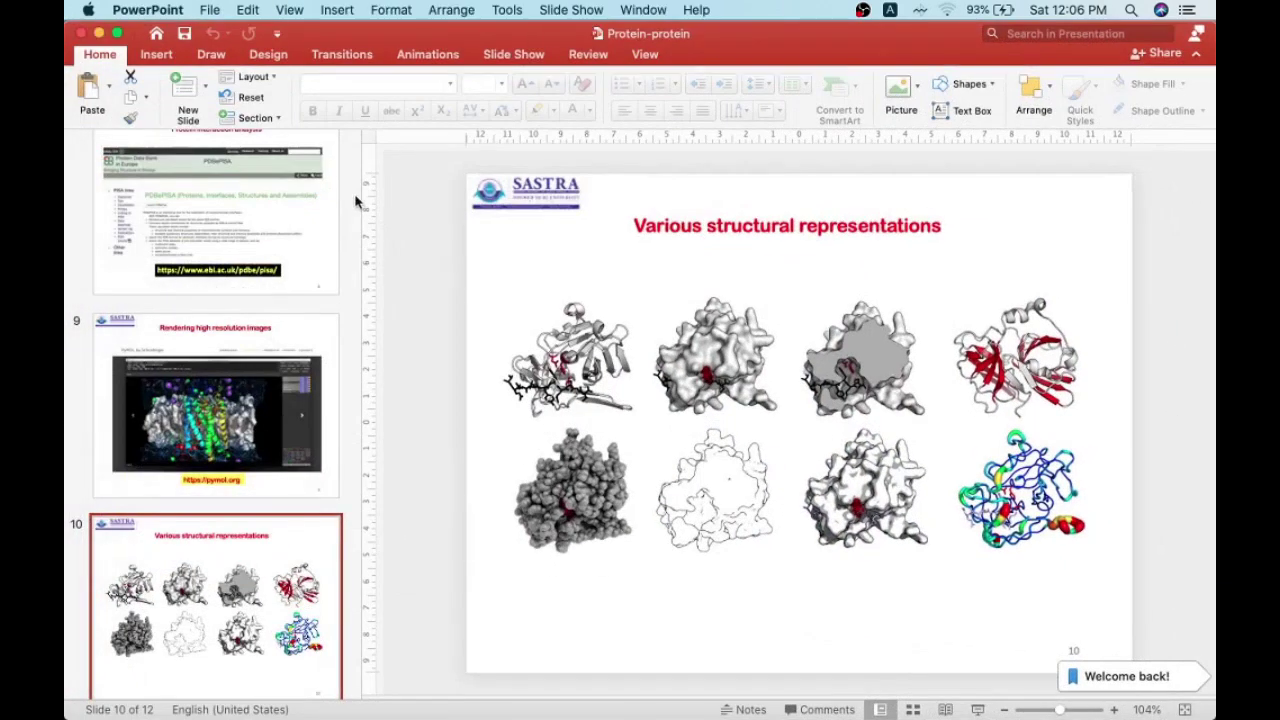
scroll(248, 406, "down", 3)
scroll(247, 406, "down", 4)
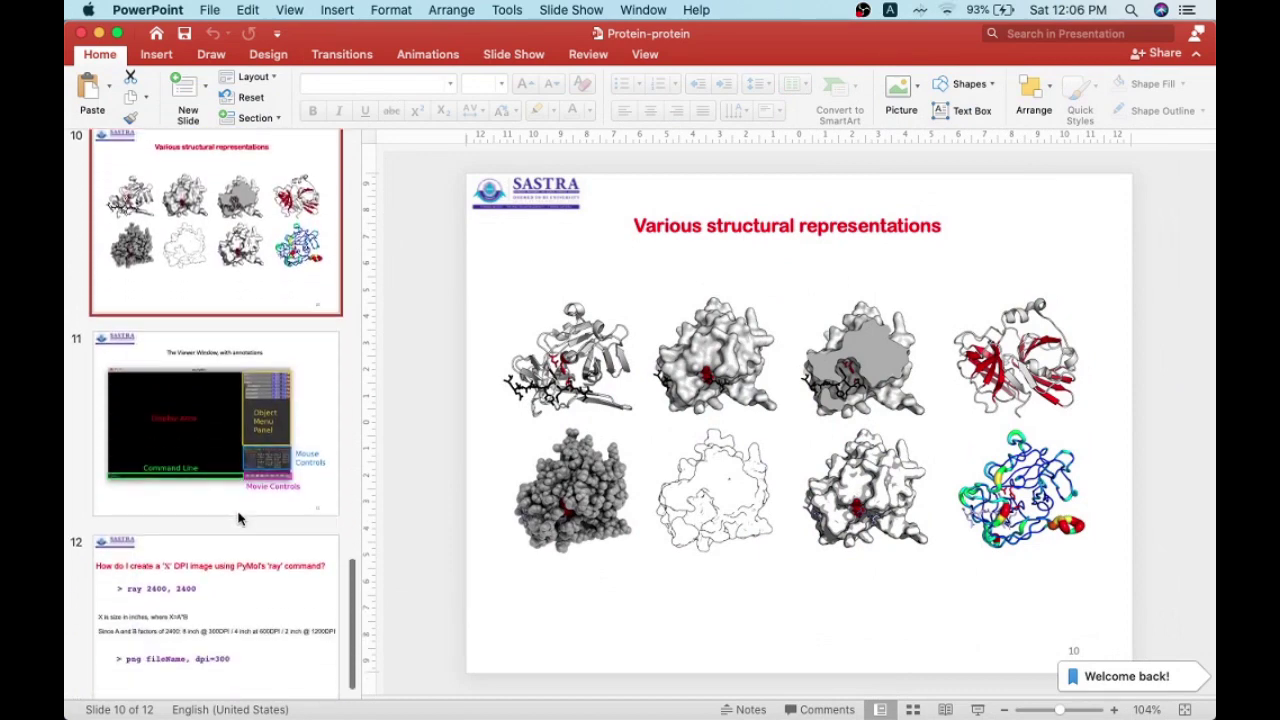
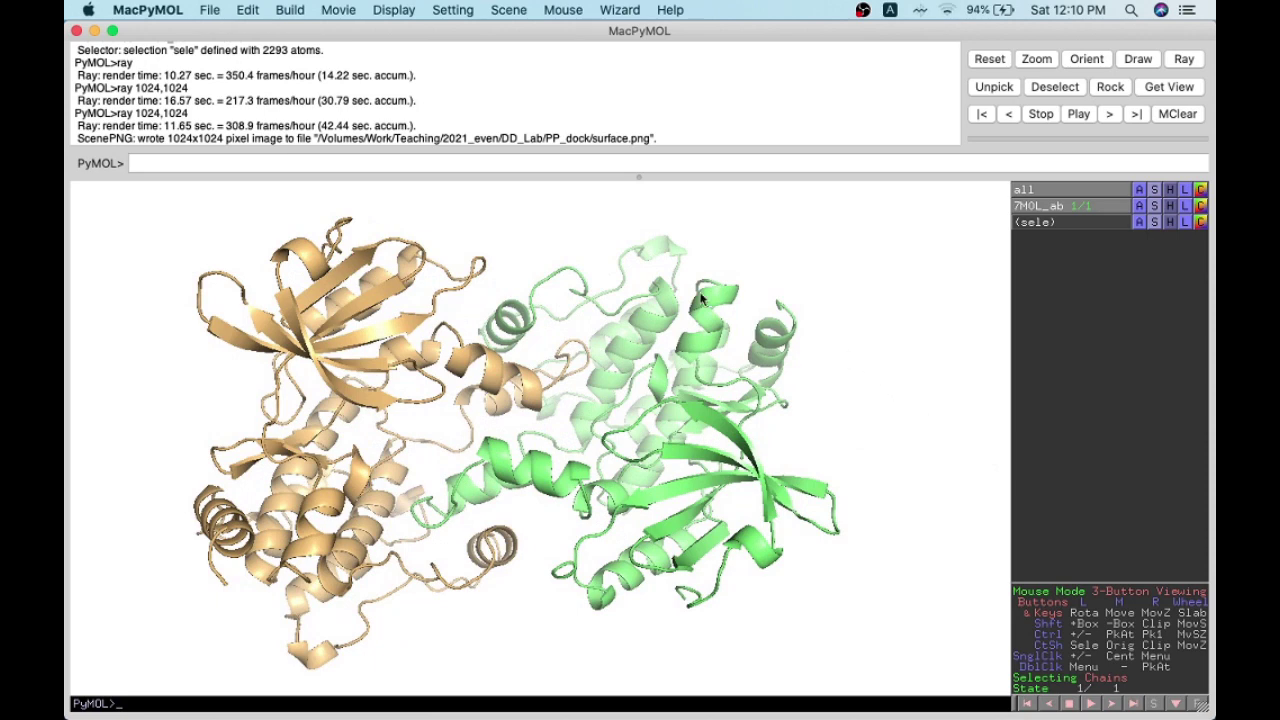
Step: Show the sequence display in MacPyMOL and set its sequence mode to Residue Codes
left_click(1158, 704)
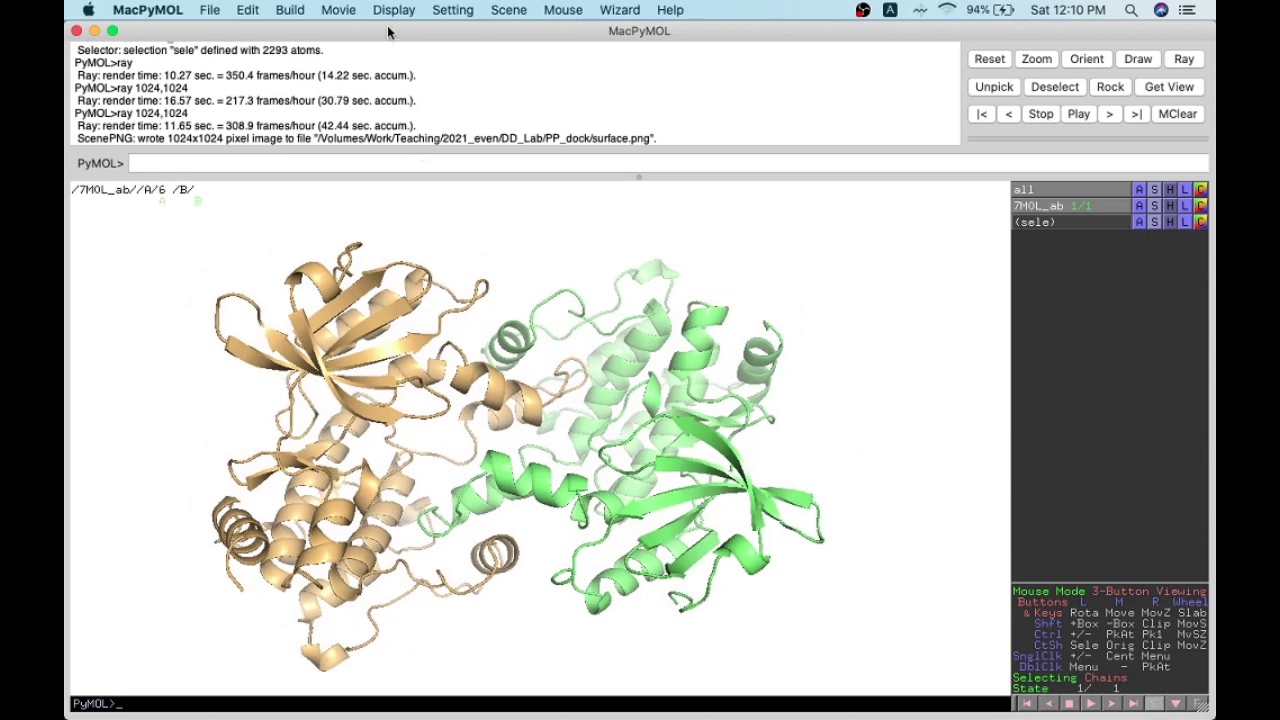
left_click(453, 10)
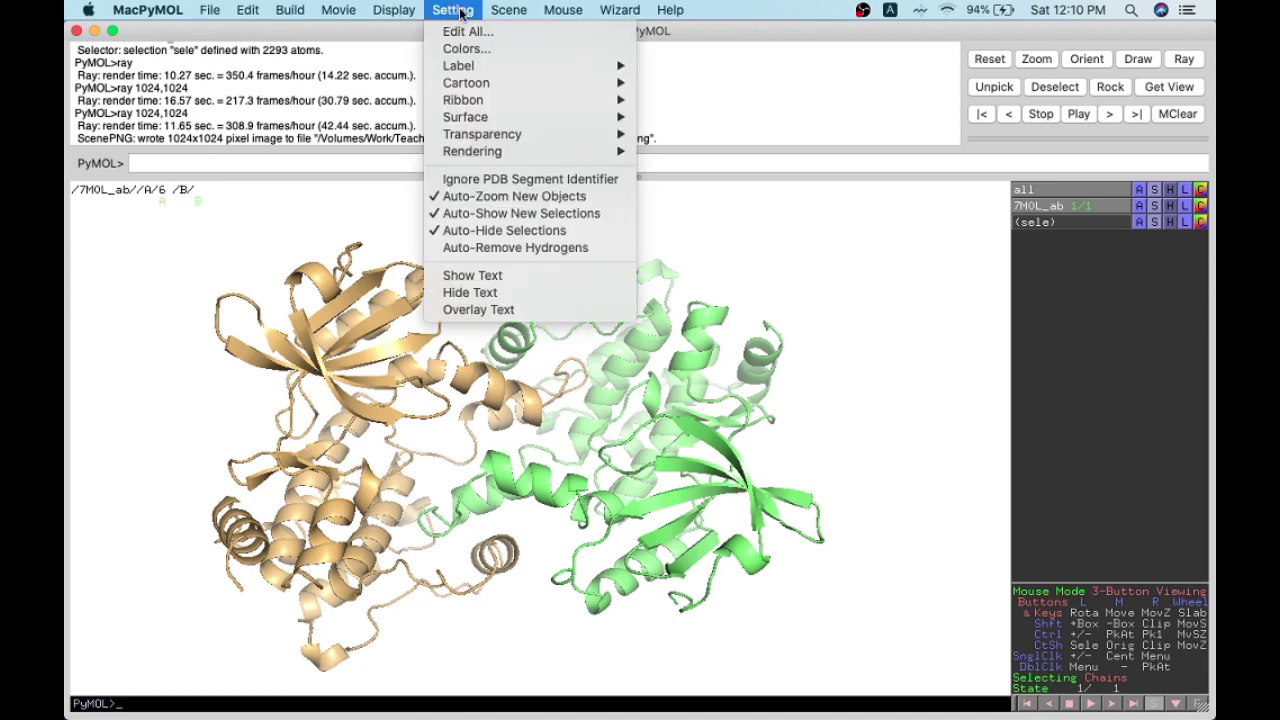
mouse_move(459, 88)
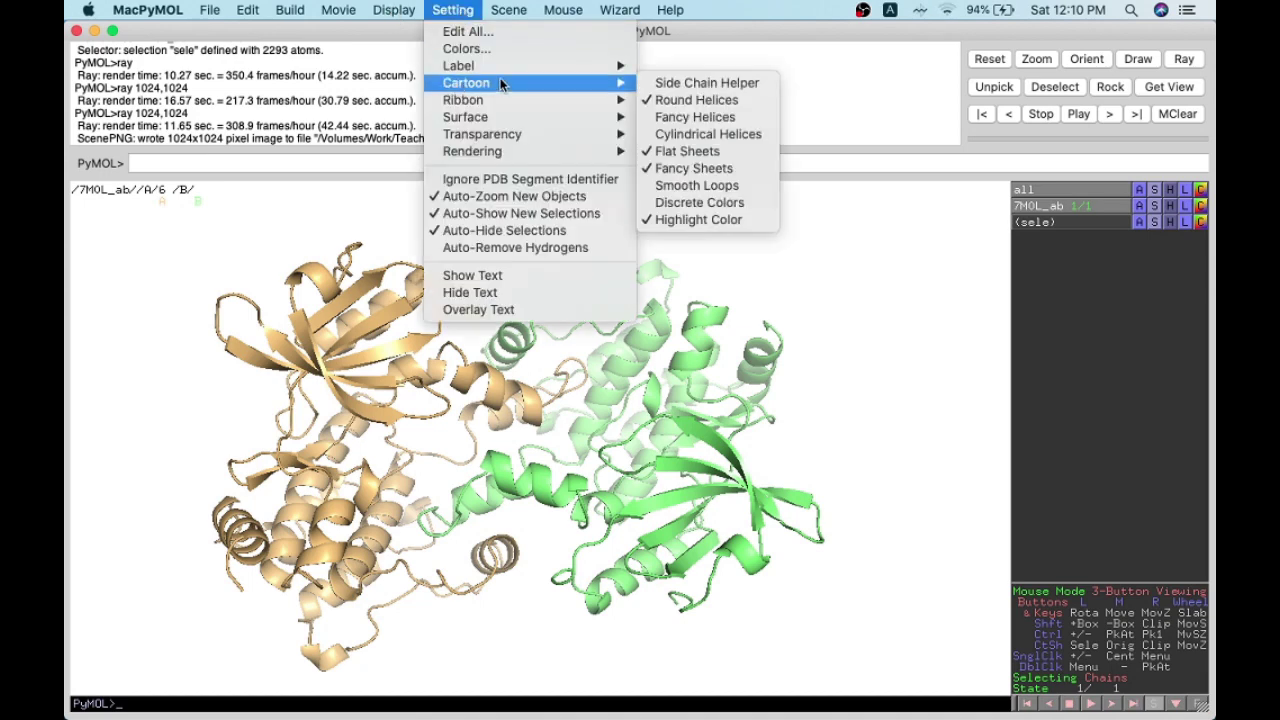
mouse_move(394, 10)
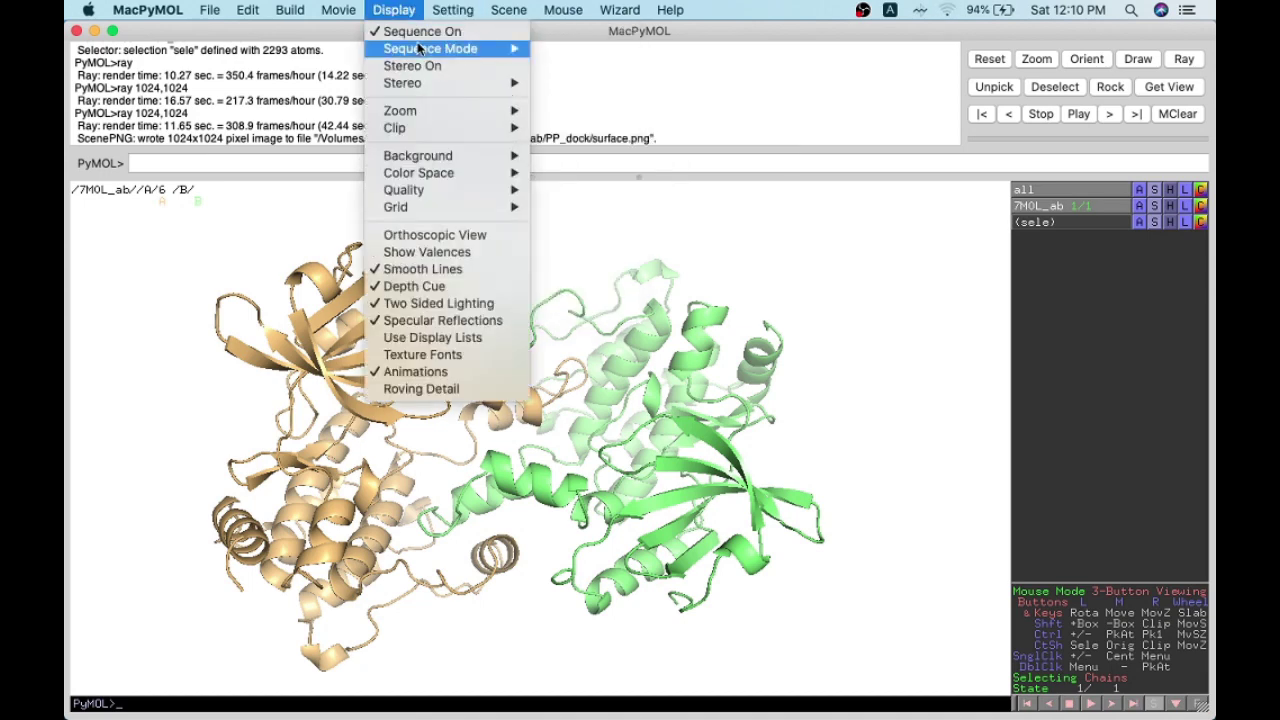
mouse_move(450, 49)
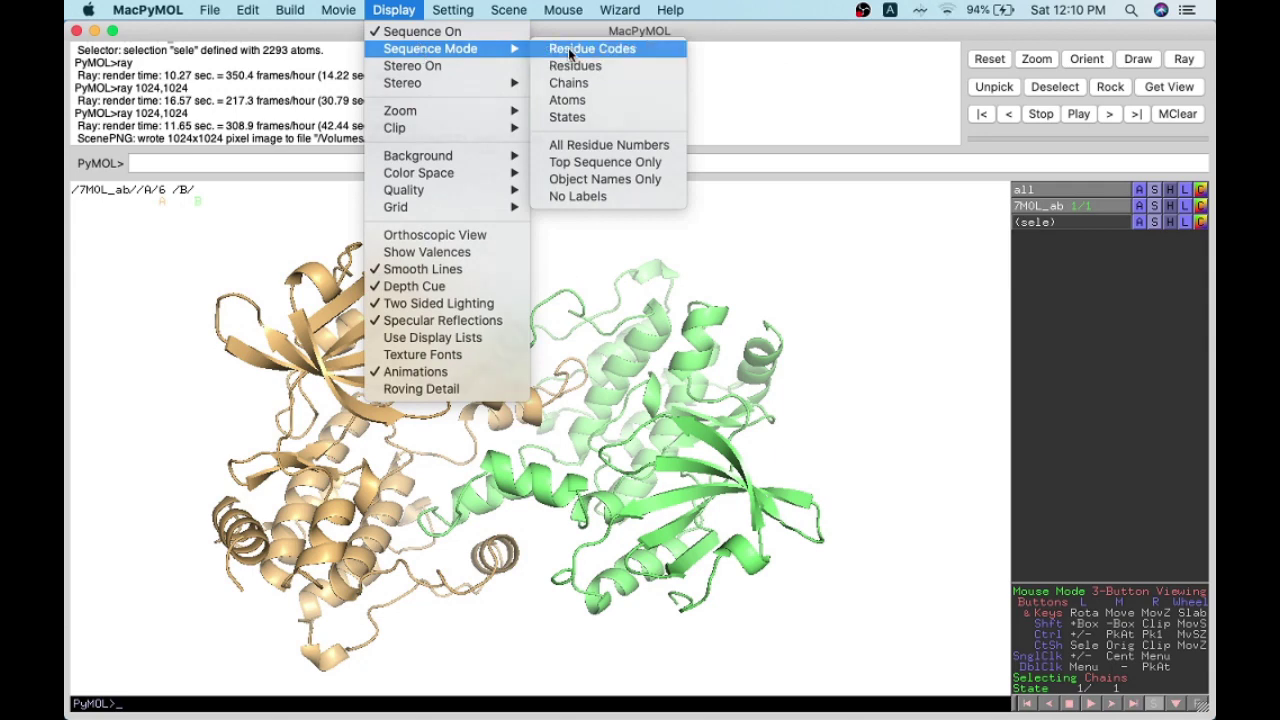
left_click(570, 49)
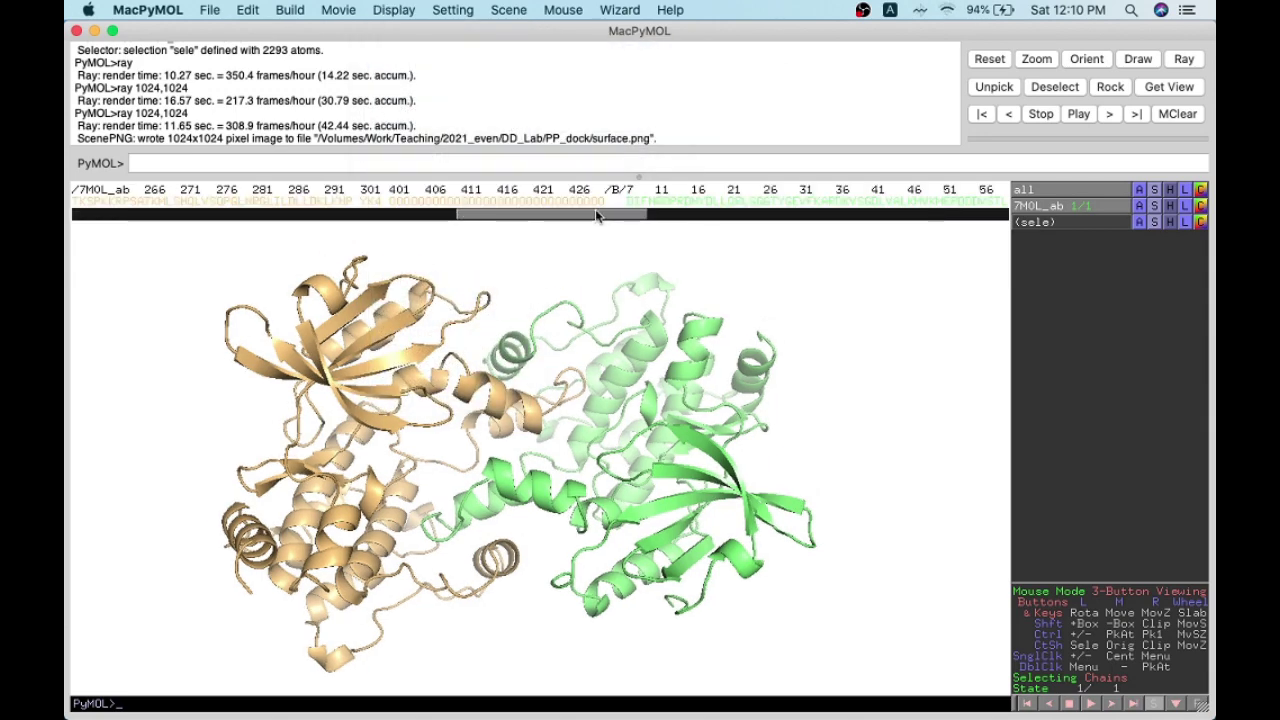
Step: Change the background of the cartoon view to Black and leave nothing selected in the sequence
left_click(394, 10)
mouse_move(430, 157)
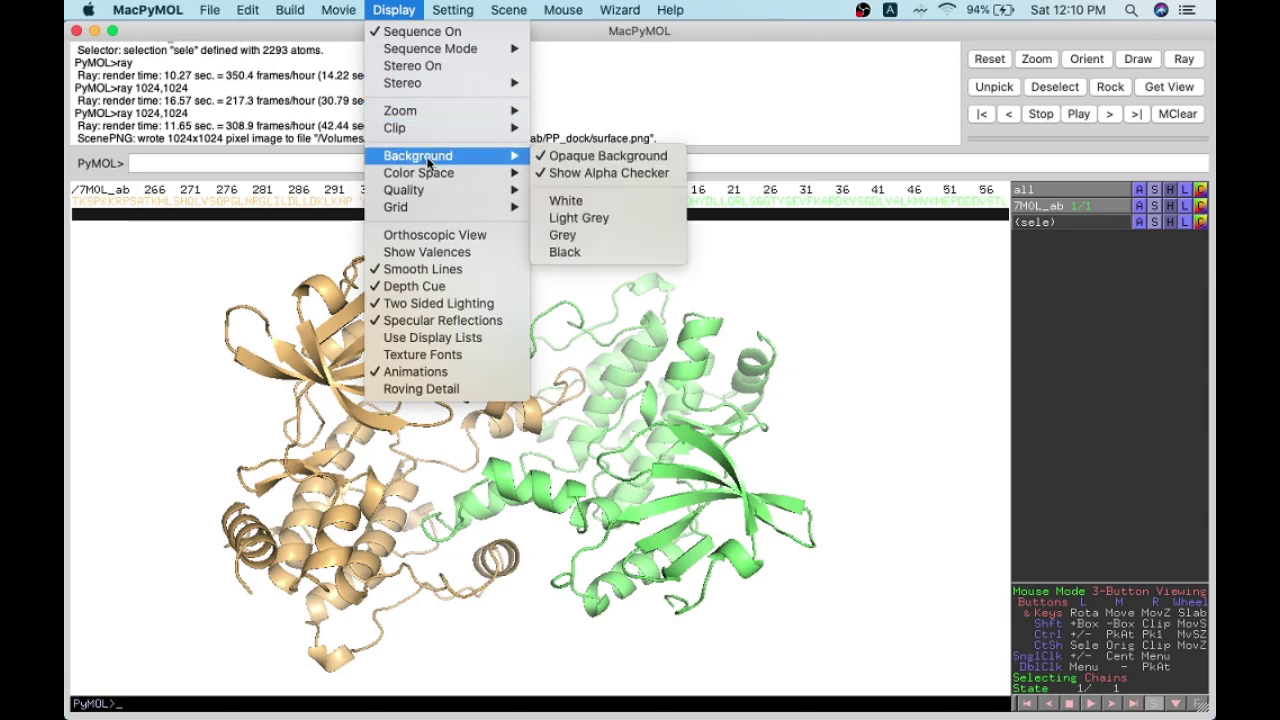
left_click(618, 253)
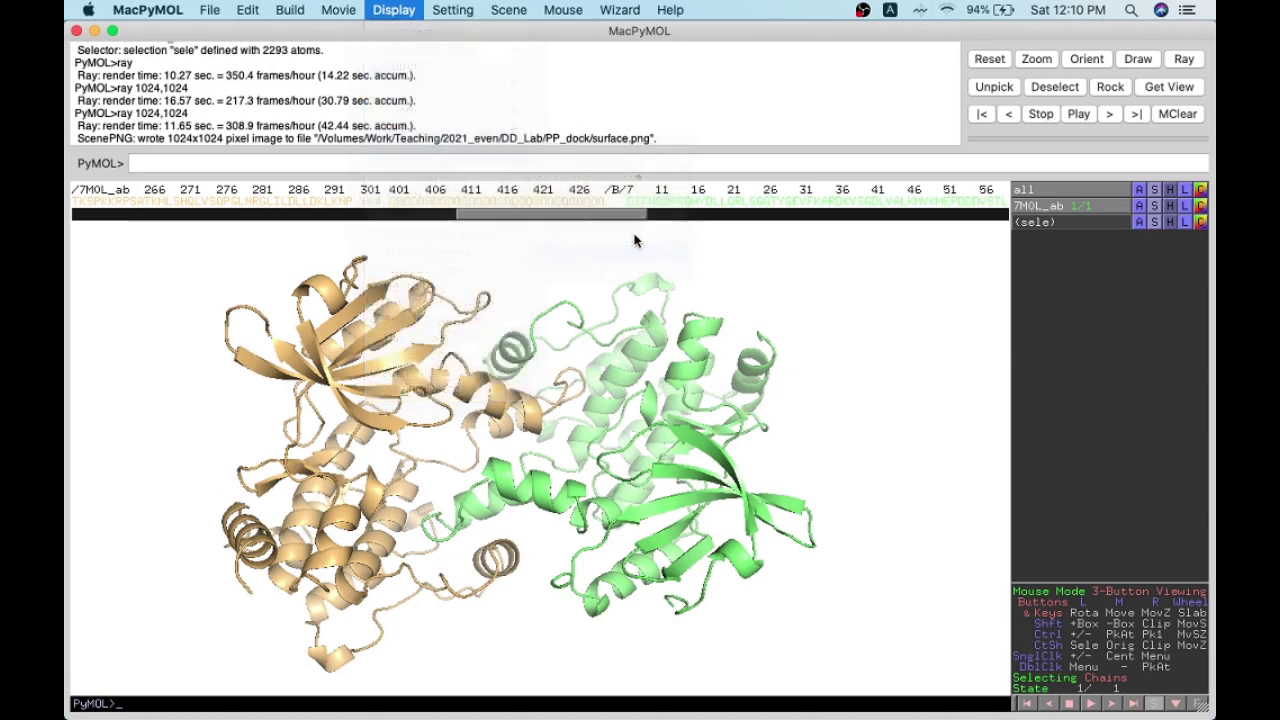
left_click(370, 204)
left_click(920, 300)
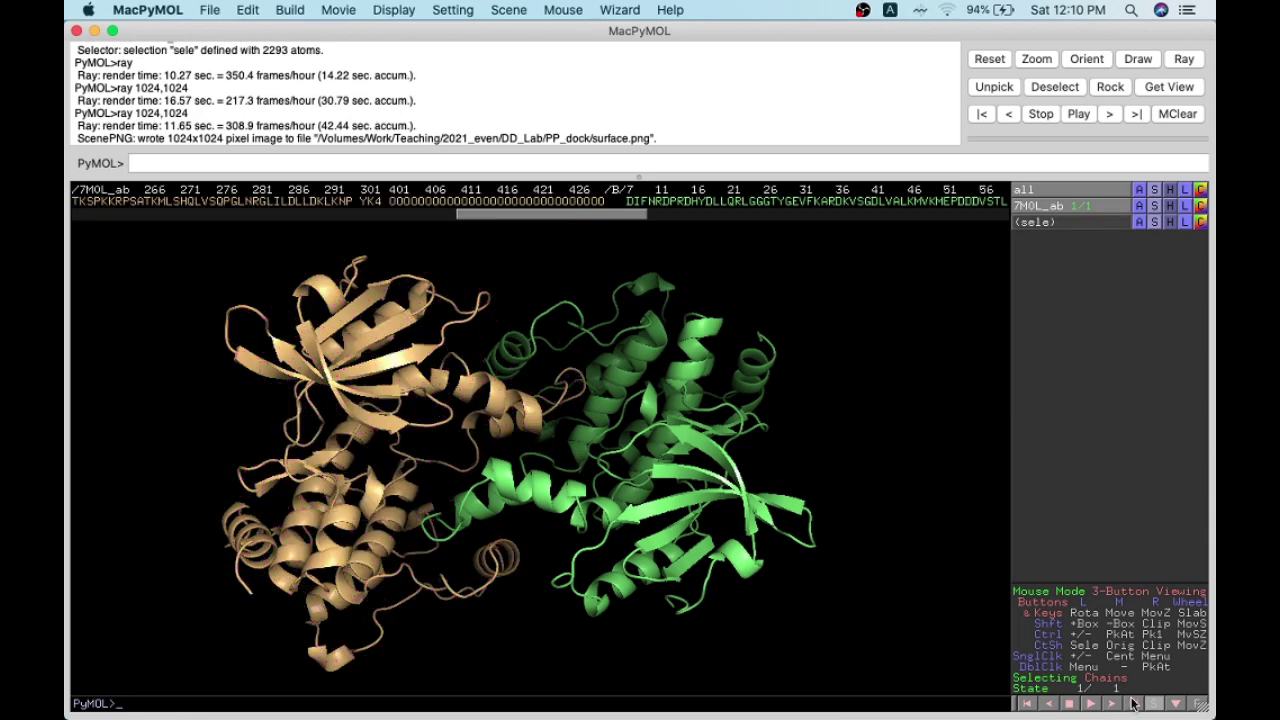
Step: Switch the selection mode to Residues and select the YK4 ligands of chains A and B in the sequence
left_click(1110, 680)
left_click(1119, 680)
left_click(376, 202)
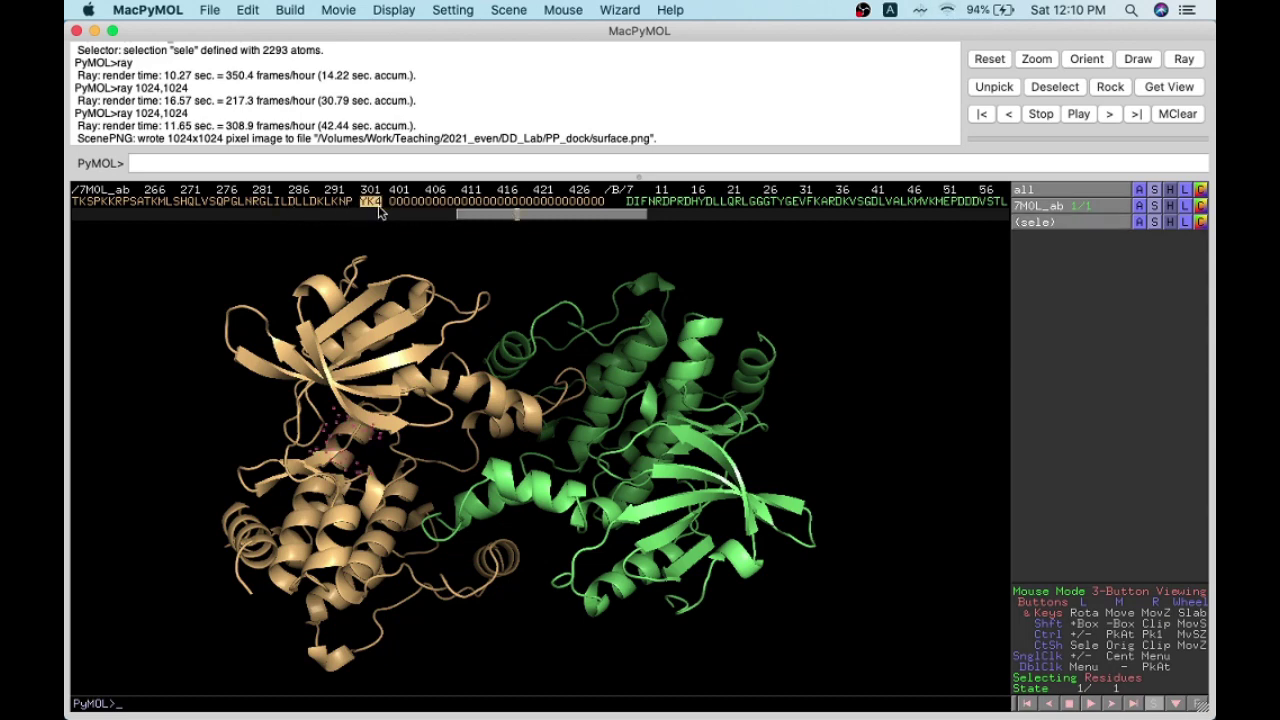
left_click_drag(491, 221, 934, 231)
left_click(924, 203)
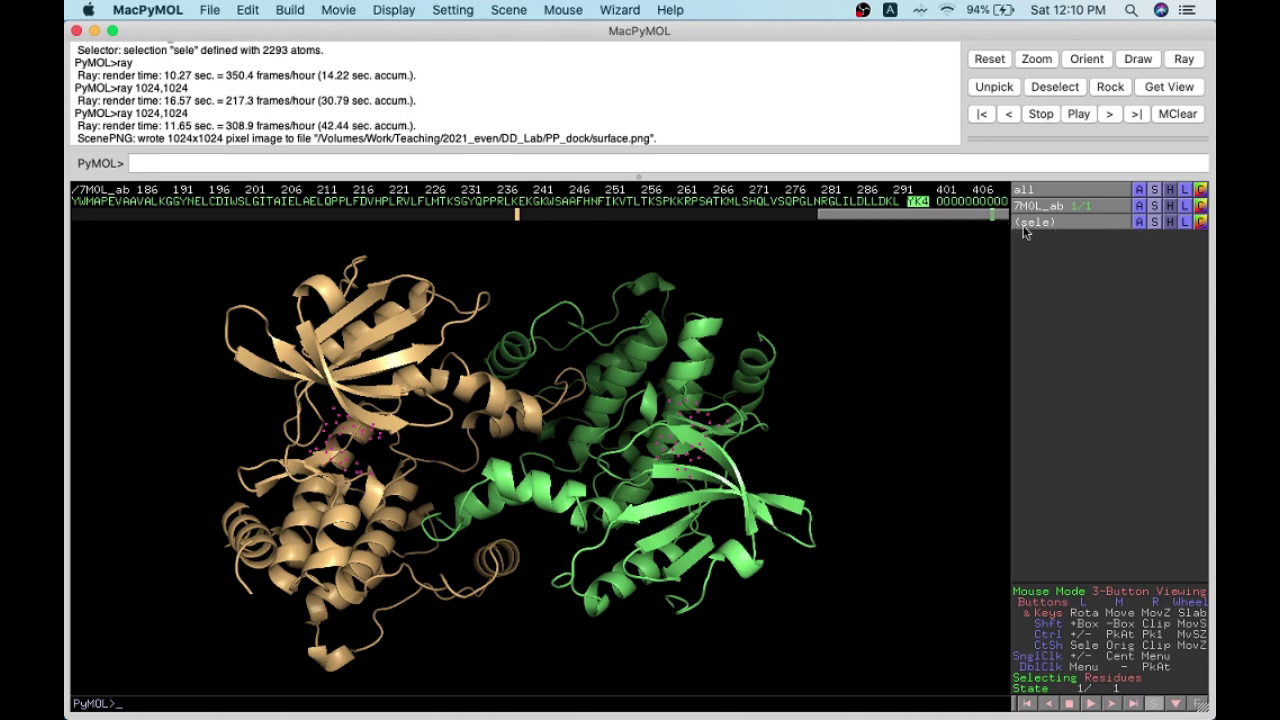
Step: Rename the sele selection as ligands
left_click(1136, 224)
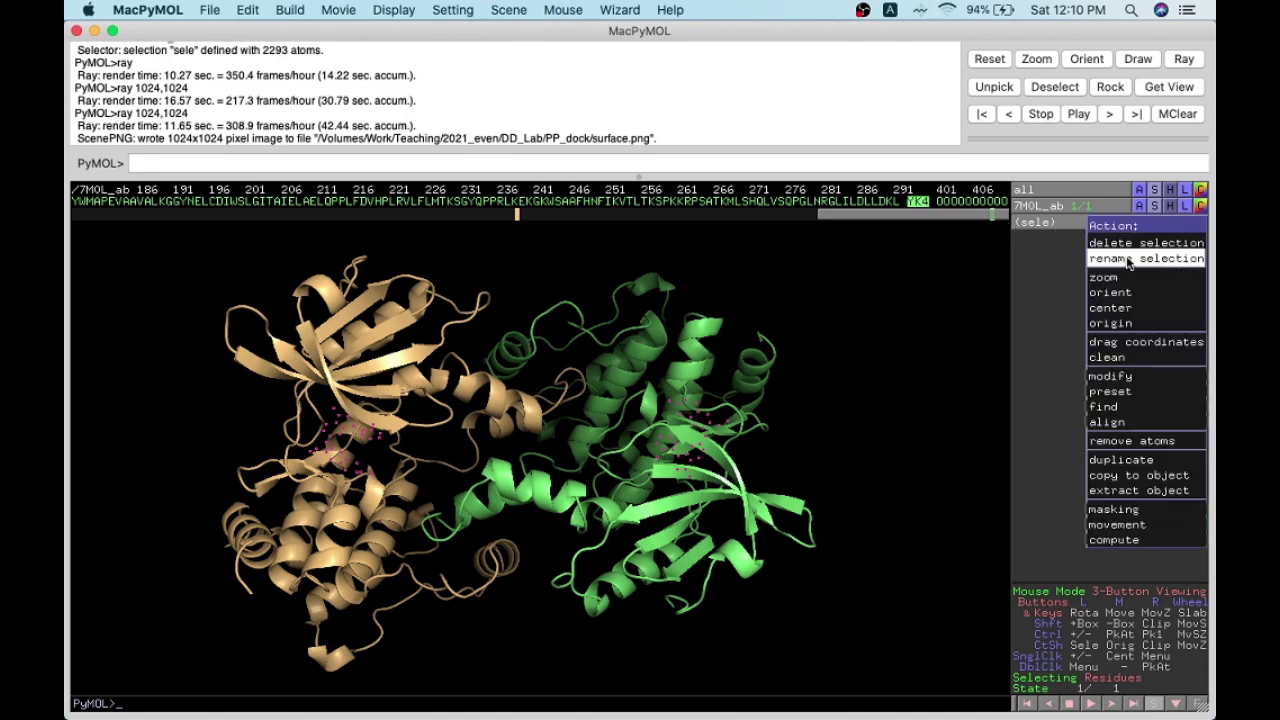
left_click(1127, 258)
key("BackSpace")
key("BackSpace")
key("BackSpace")
key("BackSpace")
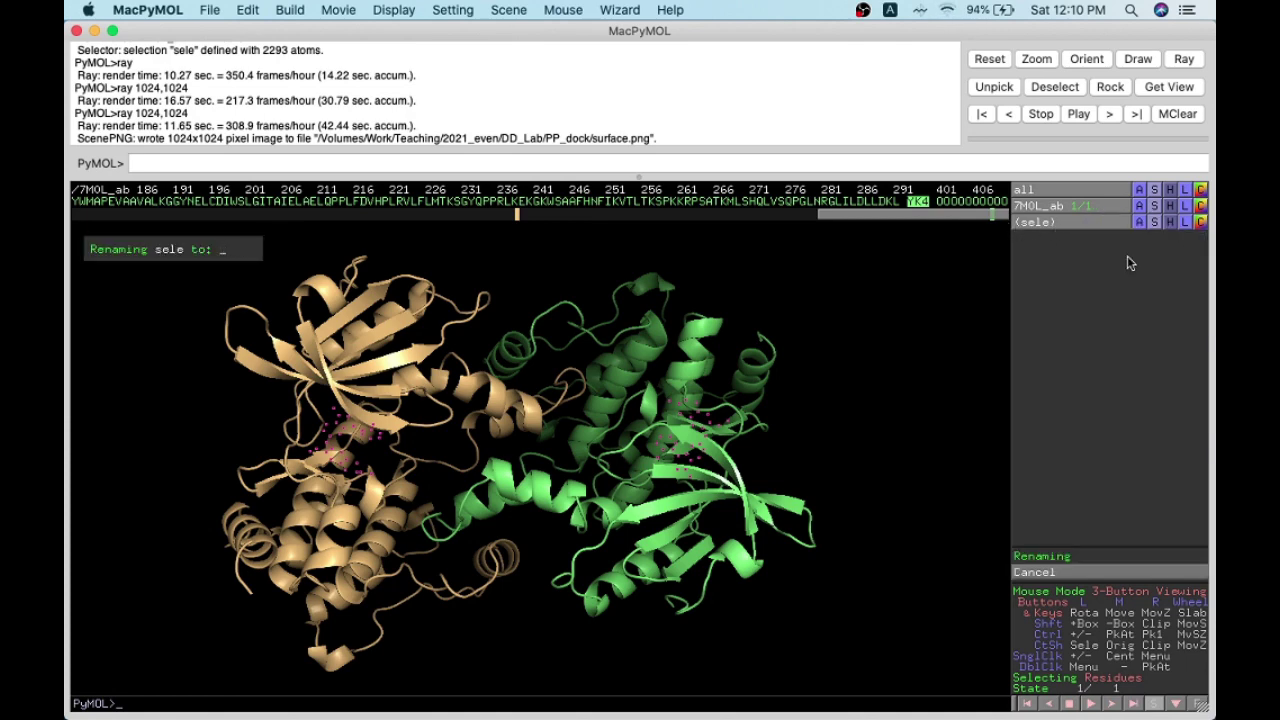
type("ligands")
key("Return")
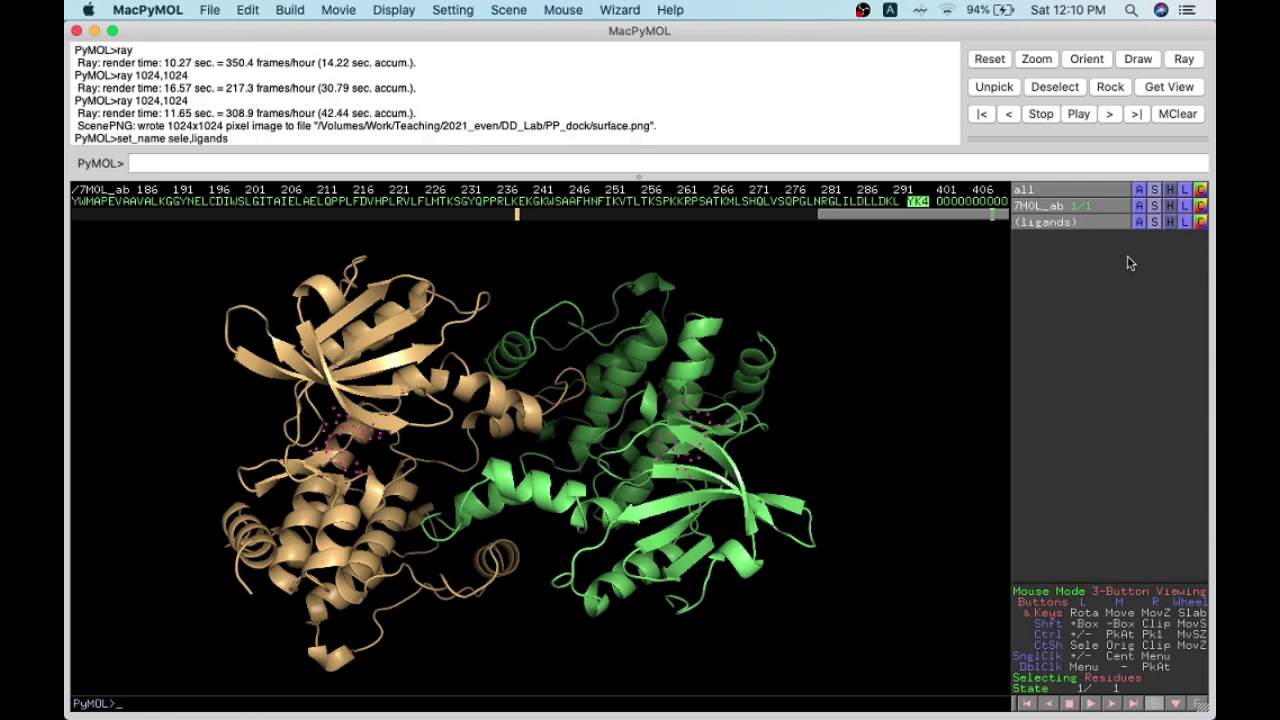
Step: Clear the selection highlighting, show the ligands selection as sticks, and inspect both ligands close up
left_click(897, 320)
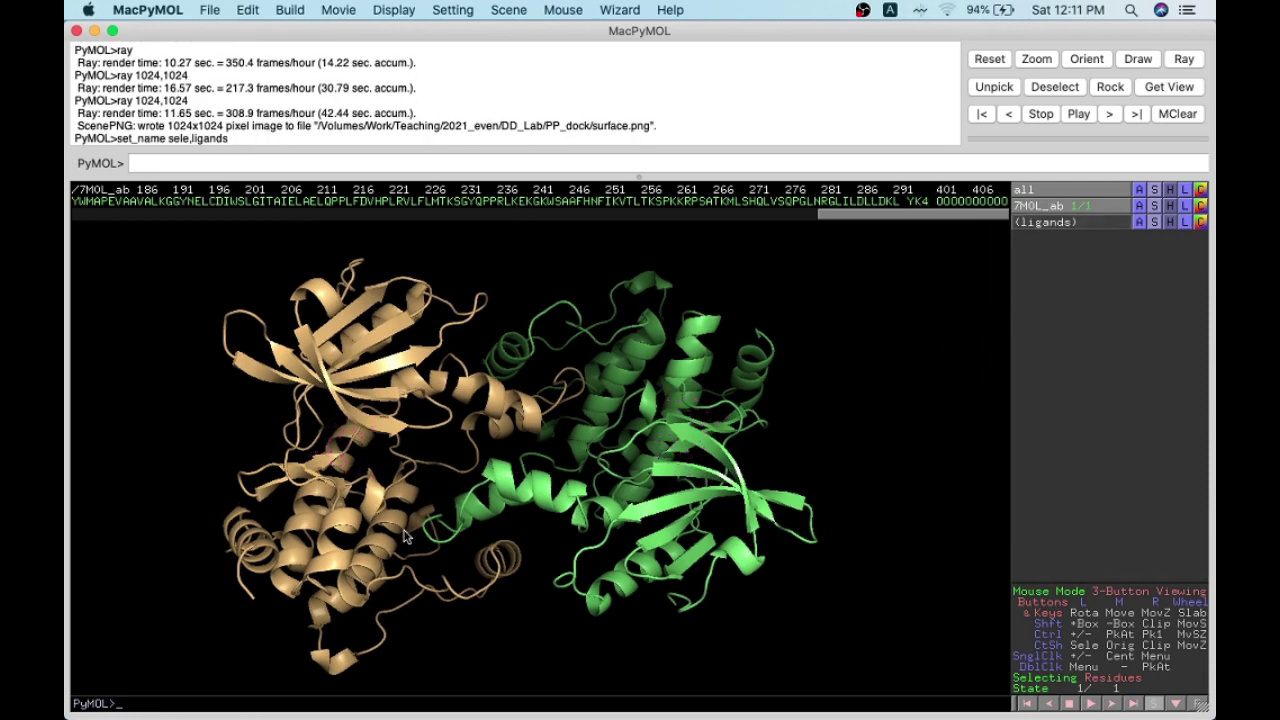
left_click_drag(640, 440, 675, 437)
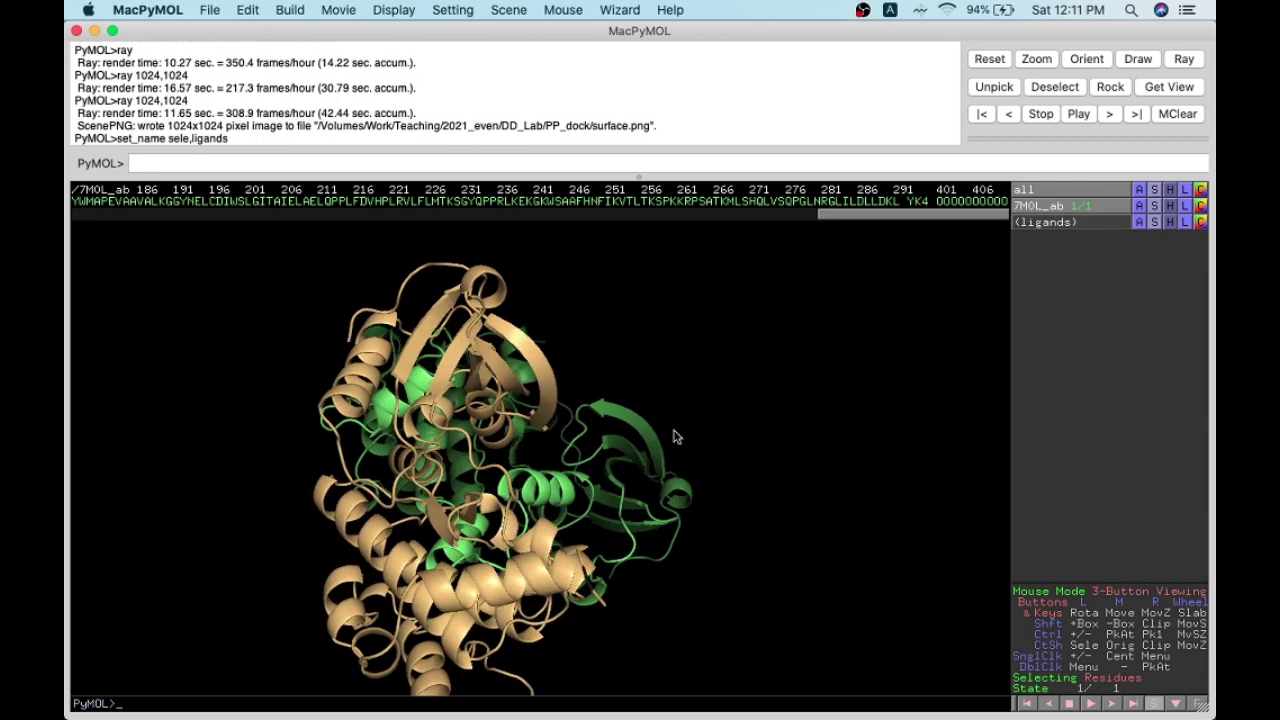
left_click(1156, 222)
mouse_move(1158, 245)
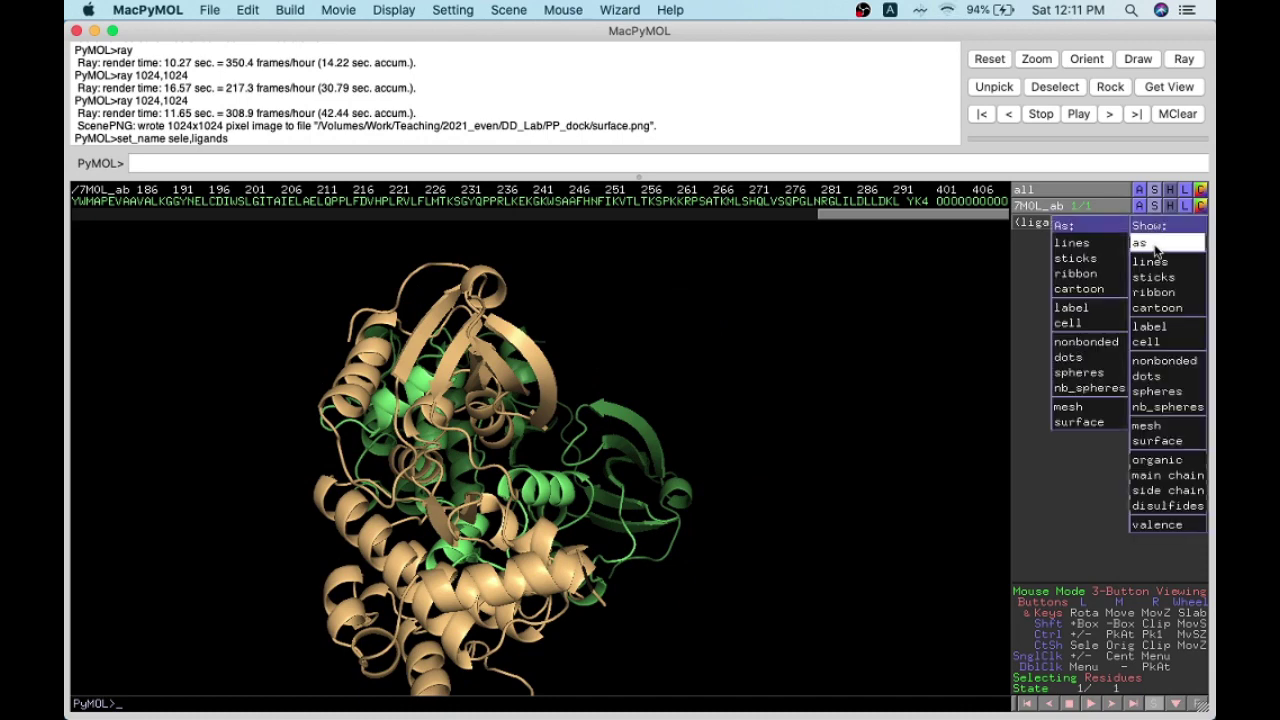
left_click(1104, 260)
left_click_drag(440, 543, 570, 477)
left_click_drag(705, 427, 695, 606)
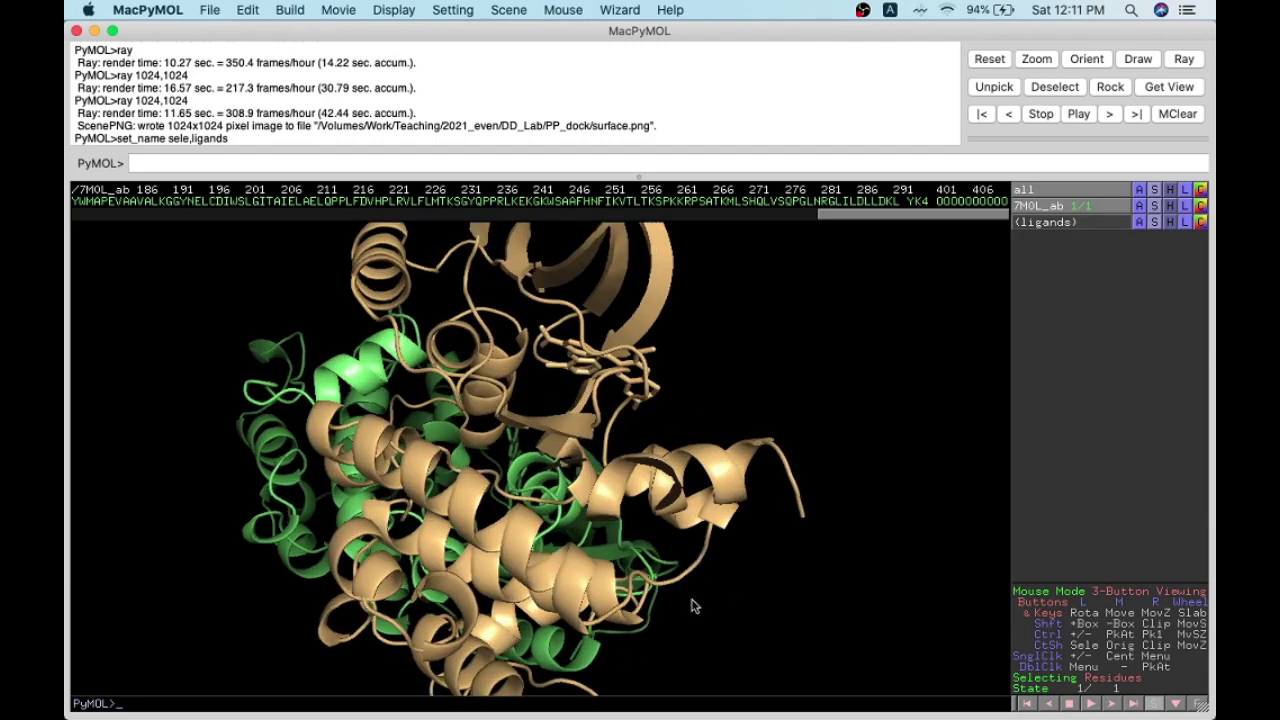
left_click_drag(749, 434, 636, 429)
left_click_drag(468, 424, 684, 401)
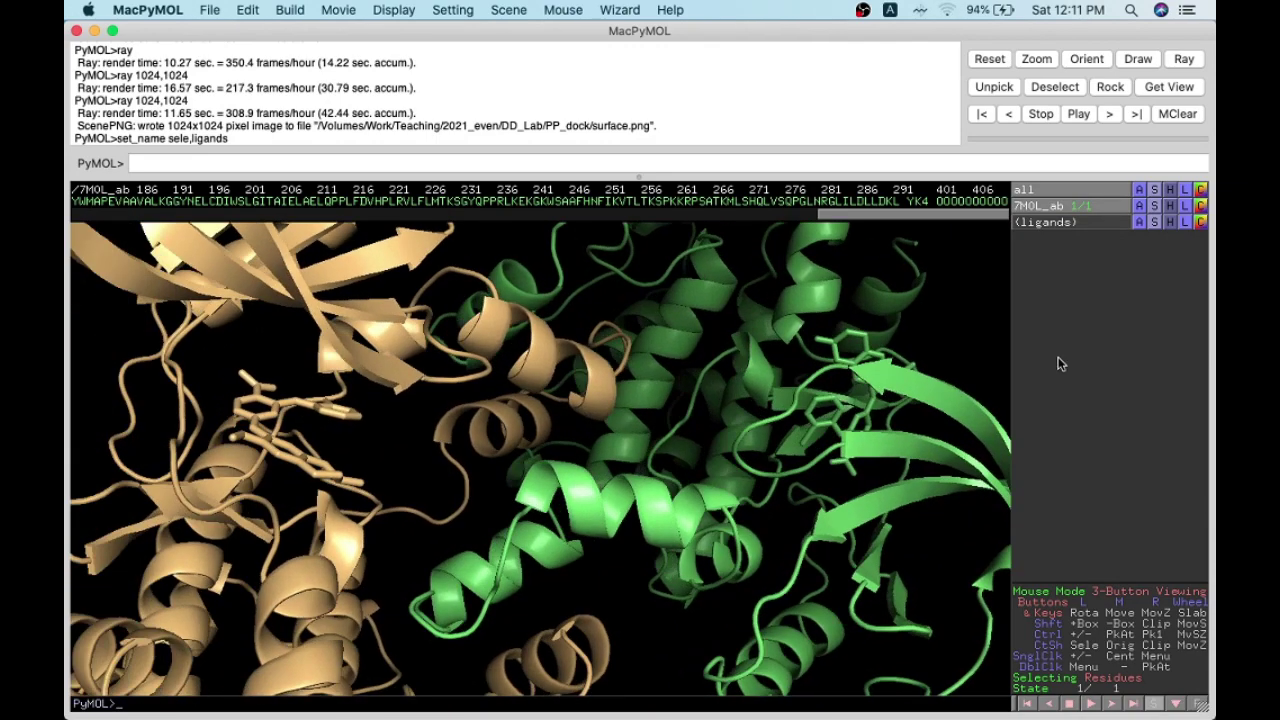
Step: Try to colour the ligands selection by element with the HNOS option that keeps the carbon colours
left_click(1201, 222)
mouse_move(1165, 243)
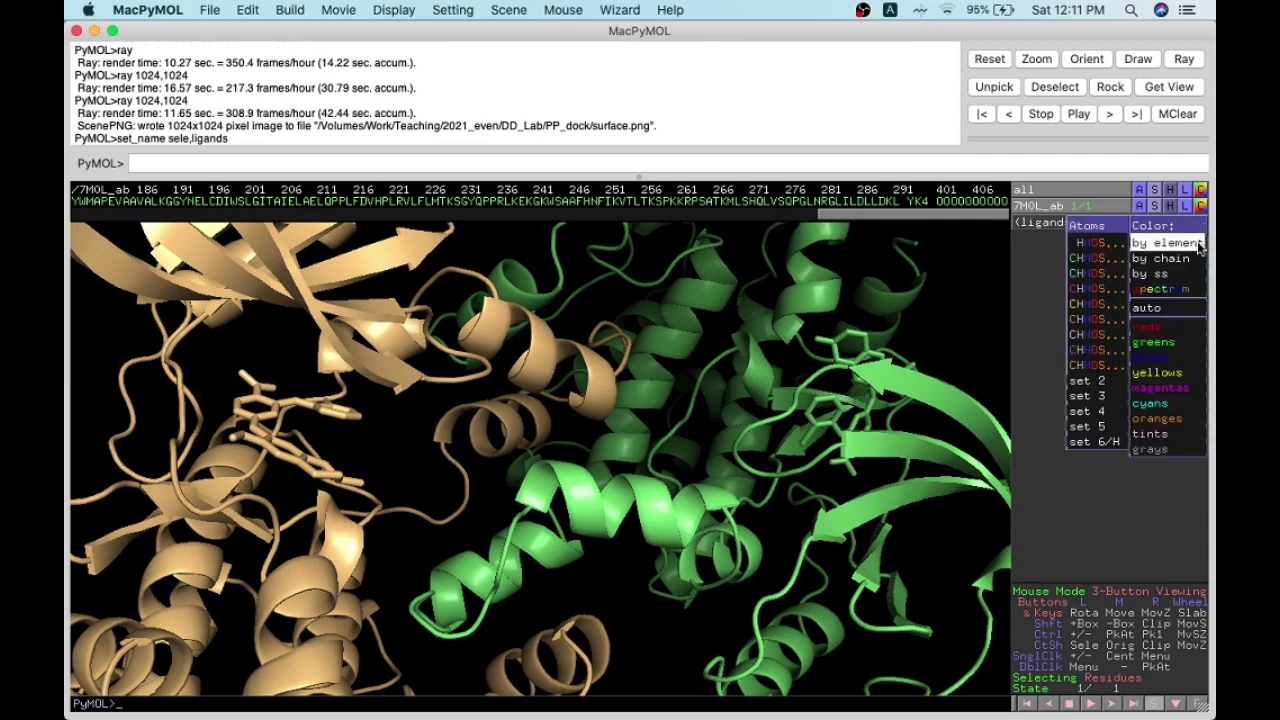
left_click(1086, 243)
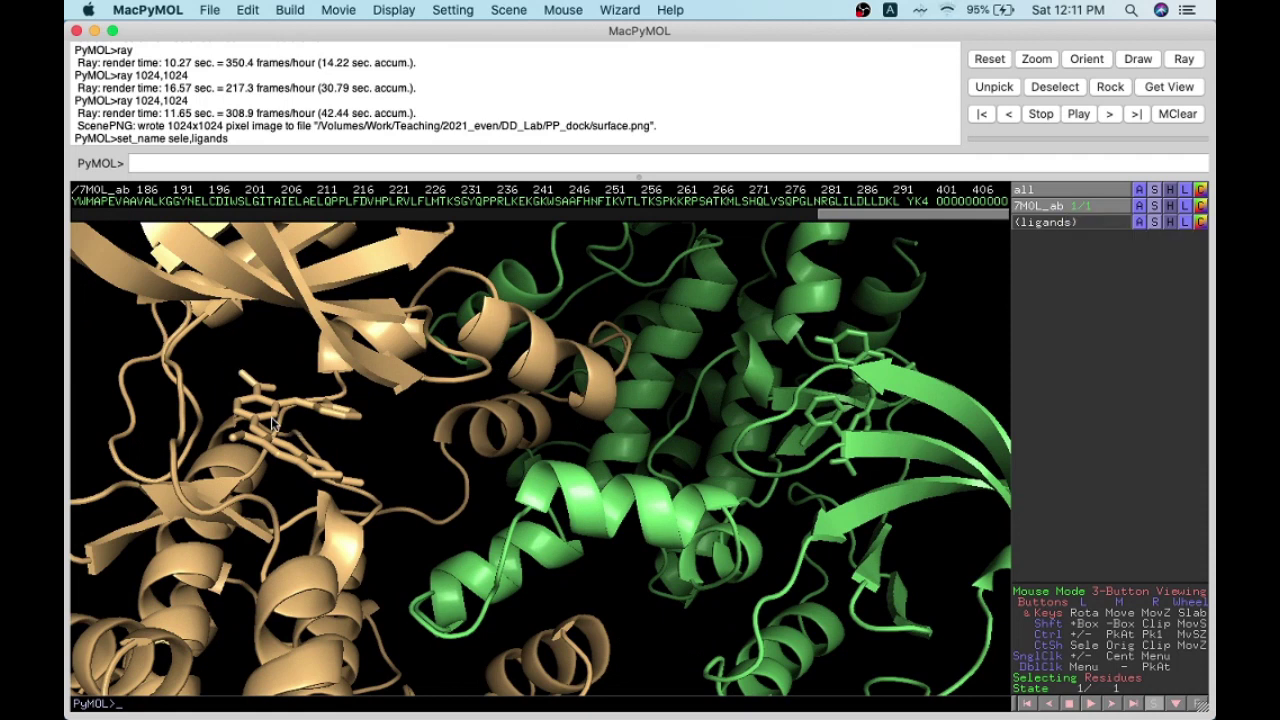
Step: Select the YK4 301 ligand in chain A and colour it by element with orange carbons
left_click(259, 392)
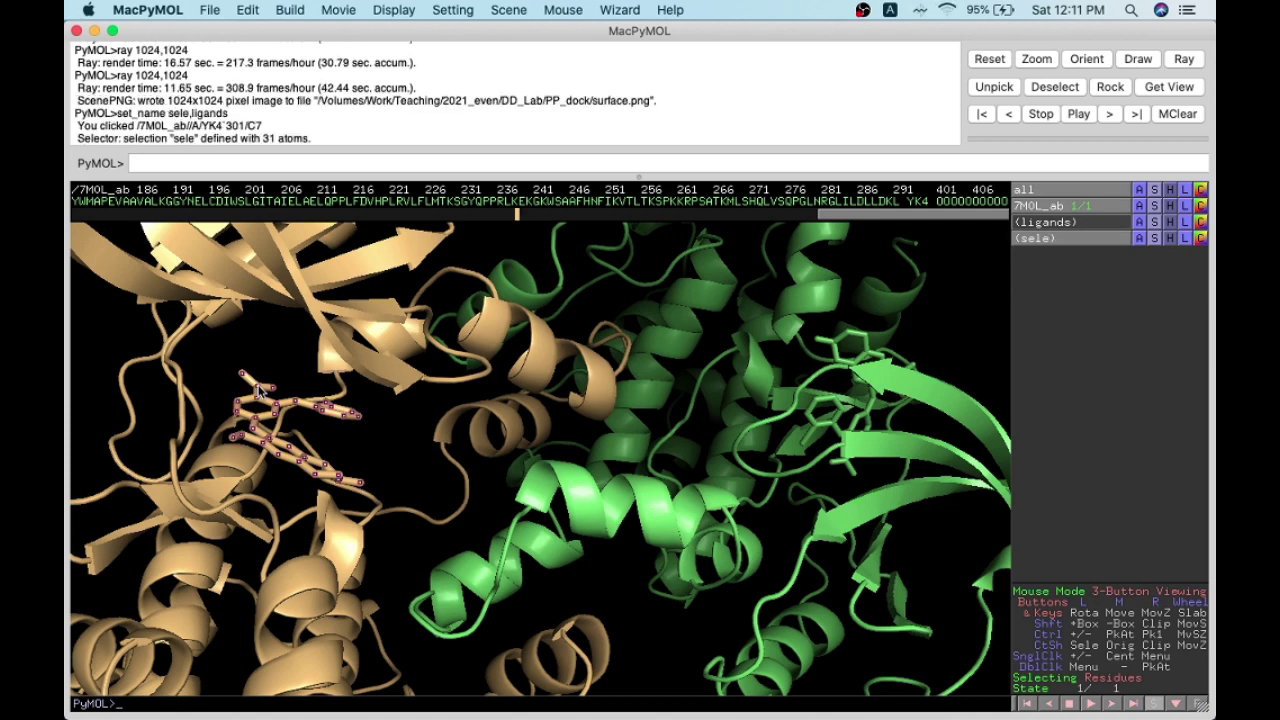
left_click(1201, 238)
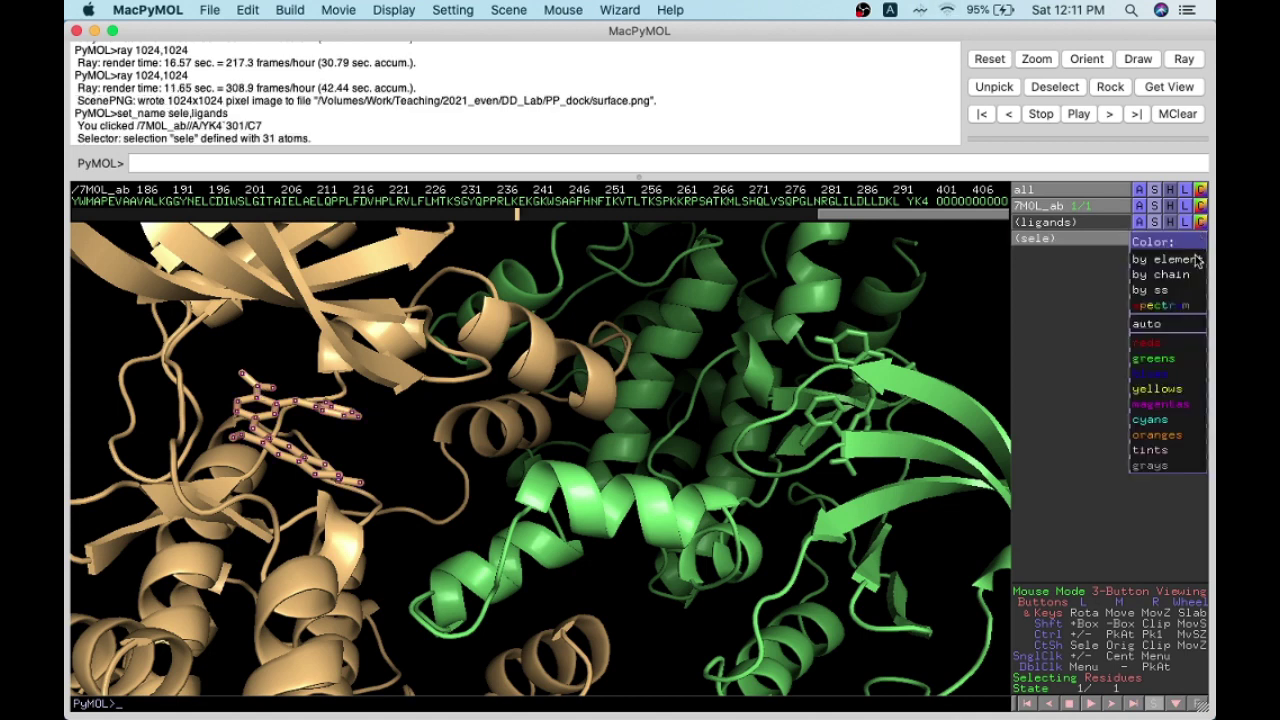
mouse_move(1190, 285)
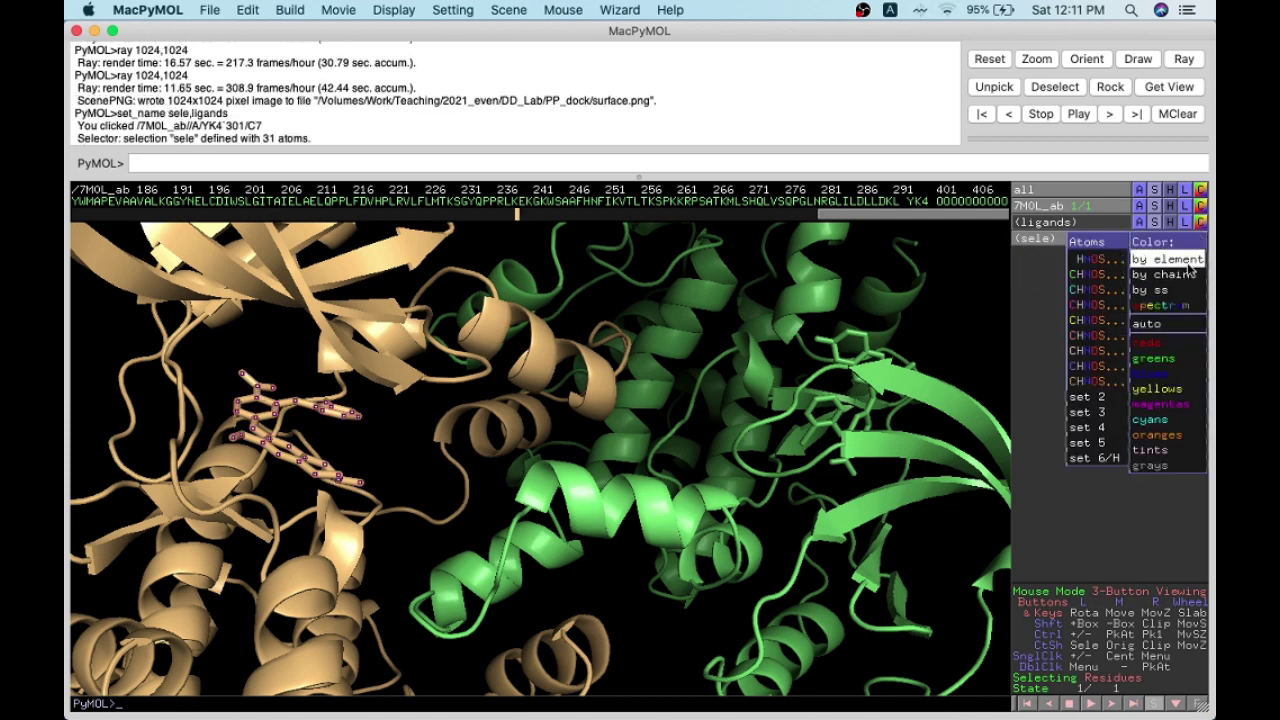
left_click(1083, 386)
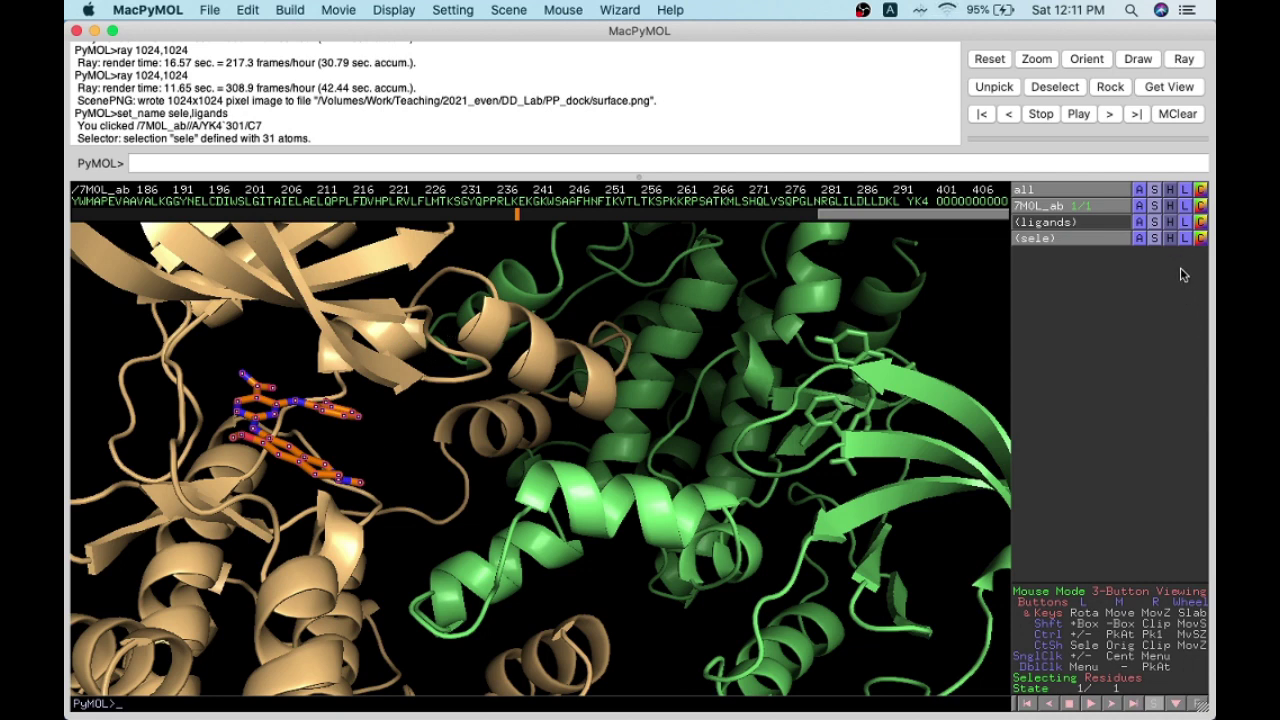
Step: Recolour the selected YK4 301 ligand in chain A by element with the yellow-carbon scheme from set 2, and clear its highlighting
left_click(1201, 239)
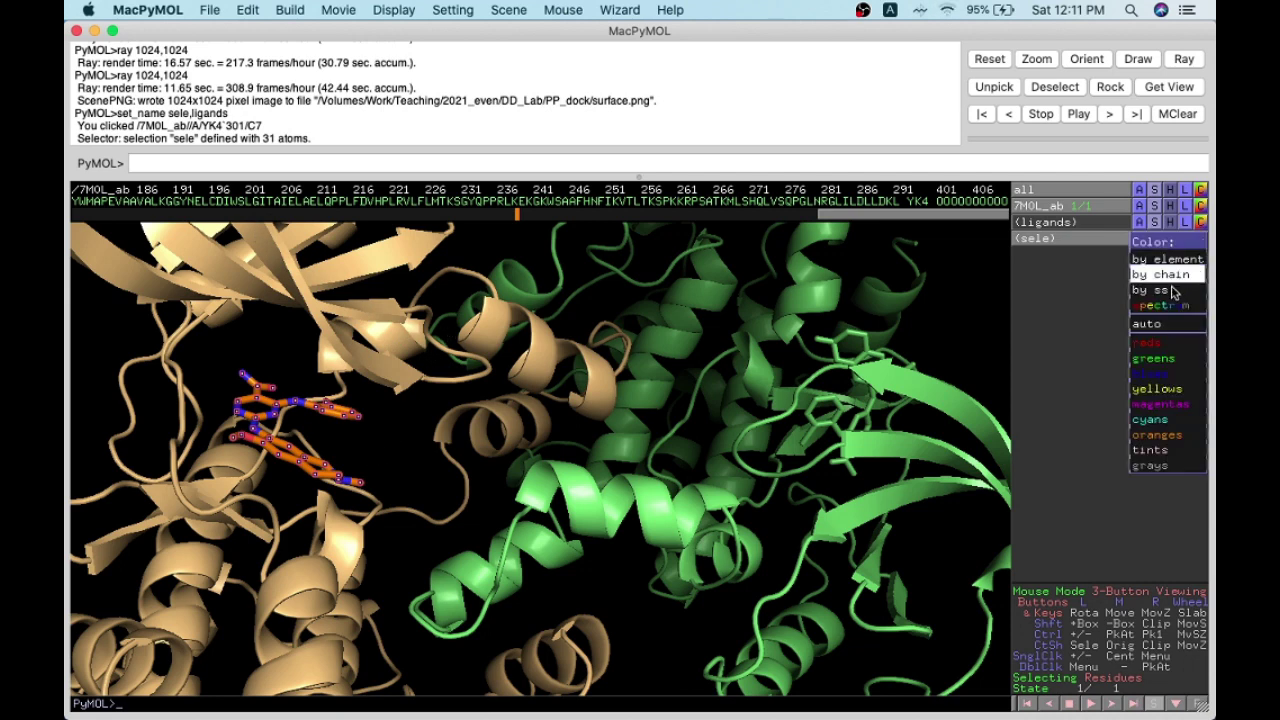
mouse_move(1168, 265)
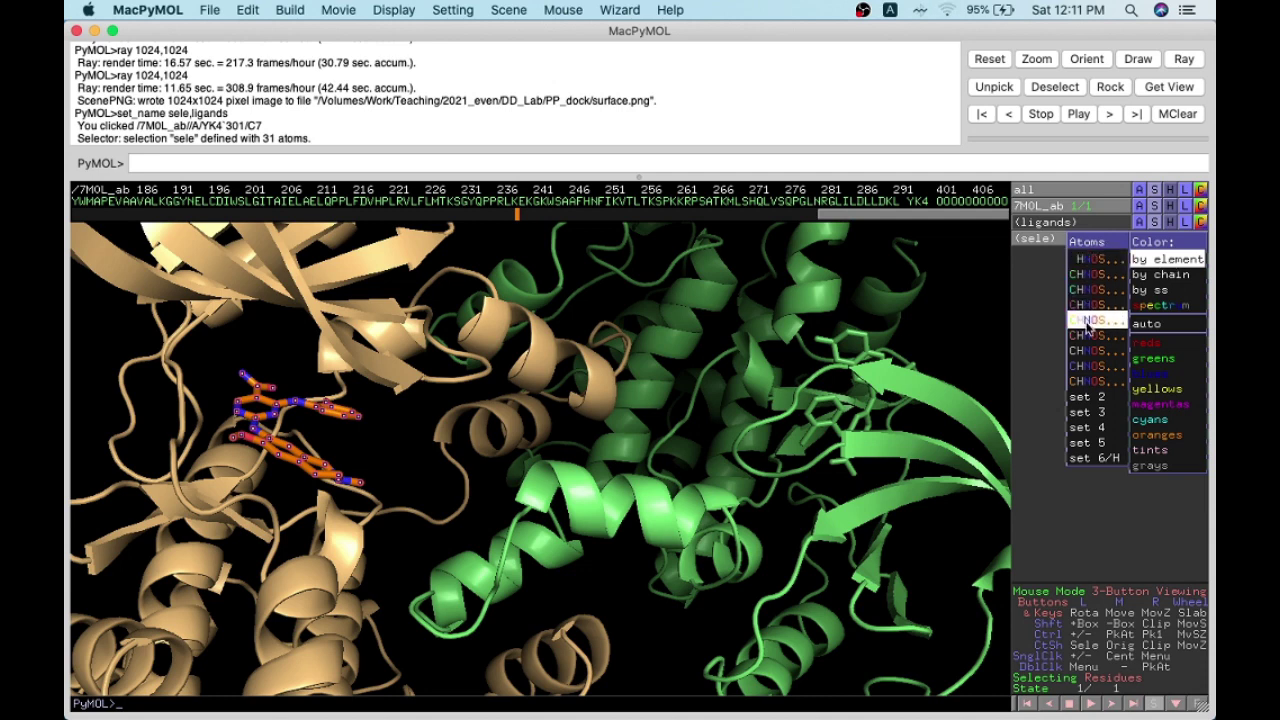
mouse_move(1090, 406)
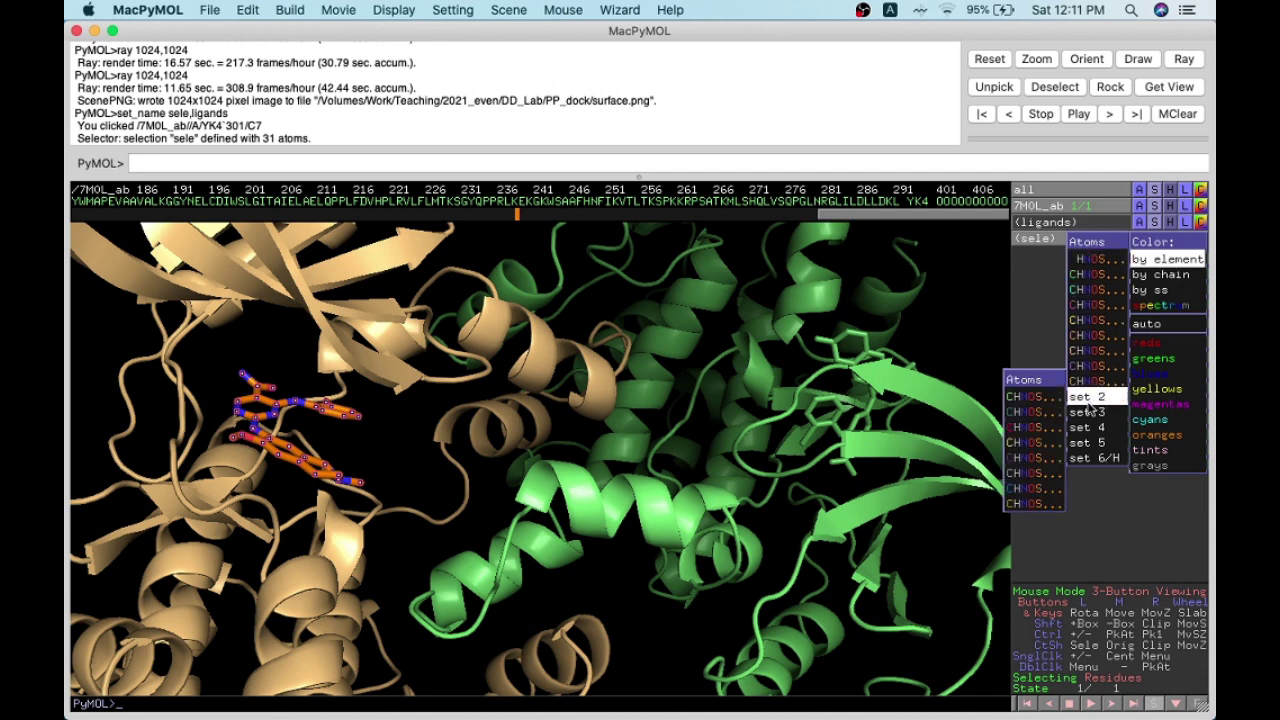
left_click(1022, 505)
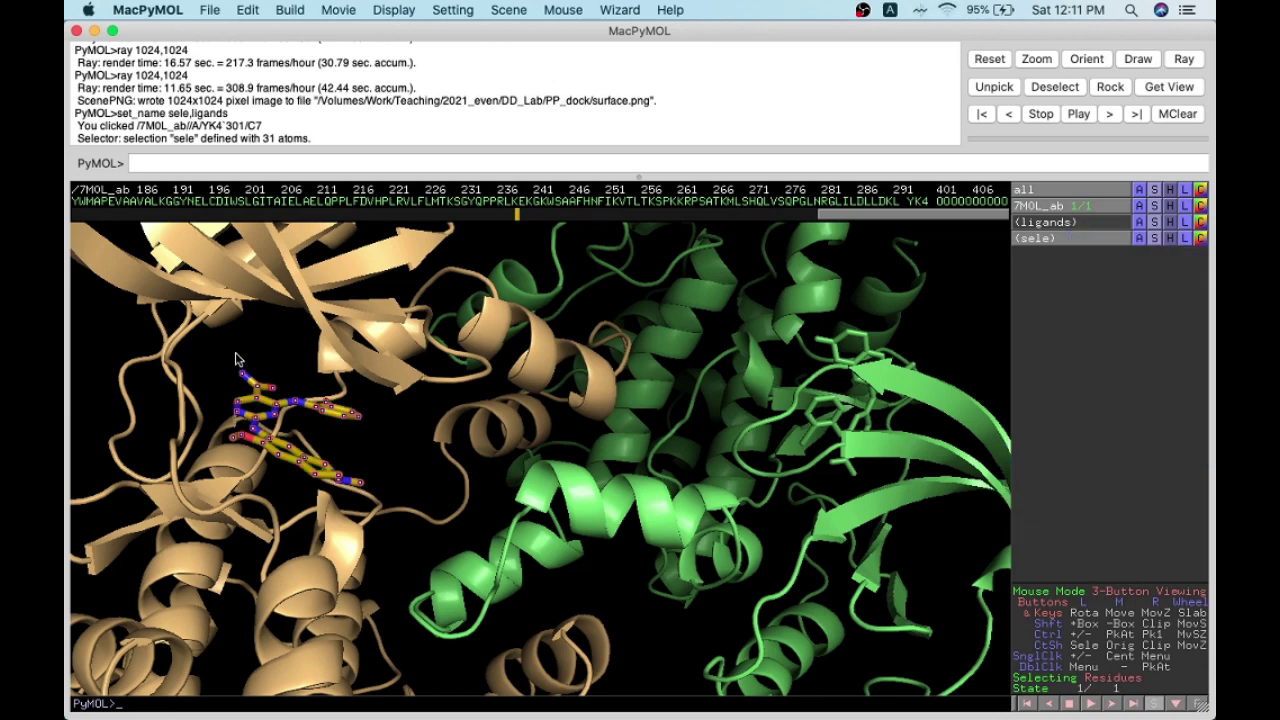
left_click_drag(322, 378, 348, 456)
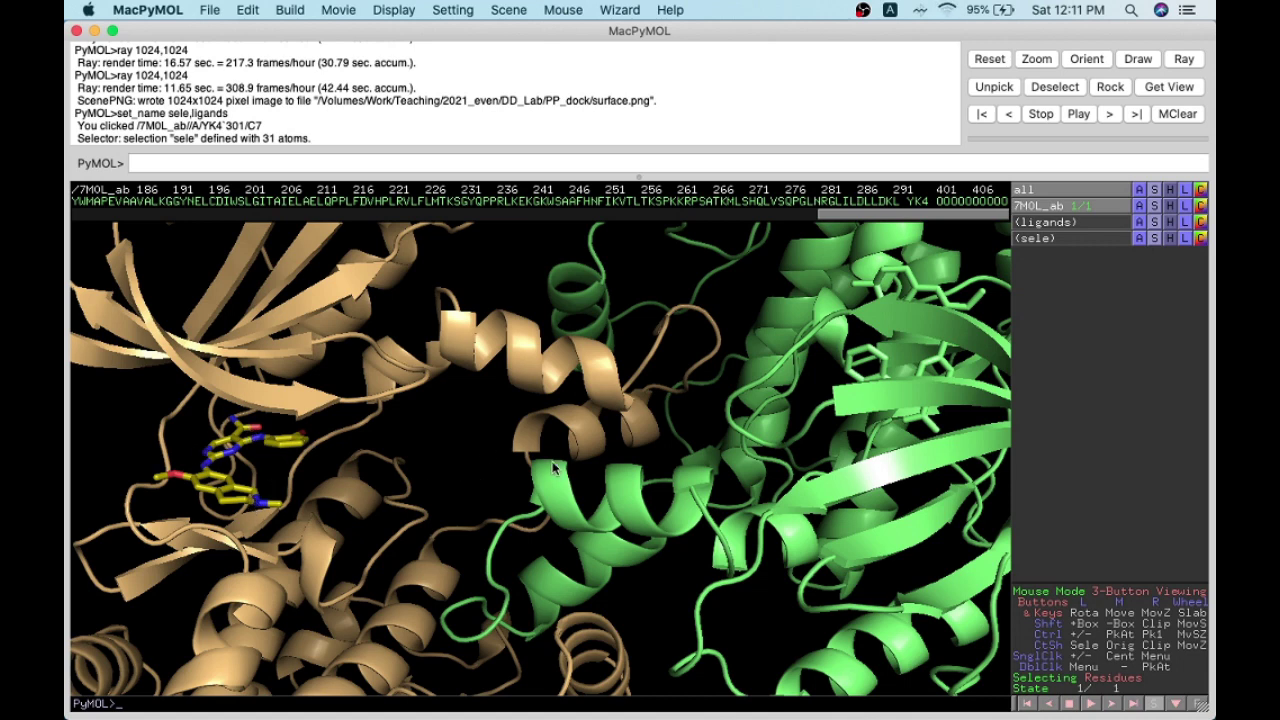
Step: Select the YK4 301 ligand in chain B, colour it by element with green carbons, and clear the selection highlighting
left_click_drag(489, 509, 435, 509)
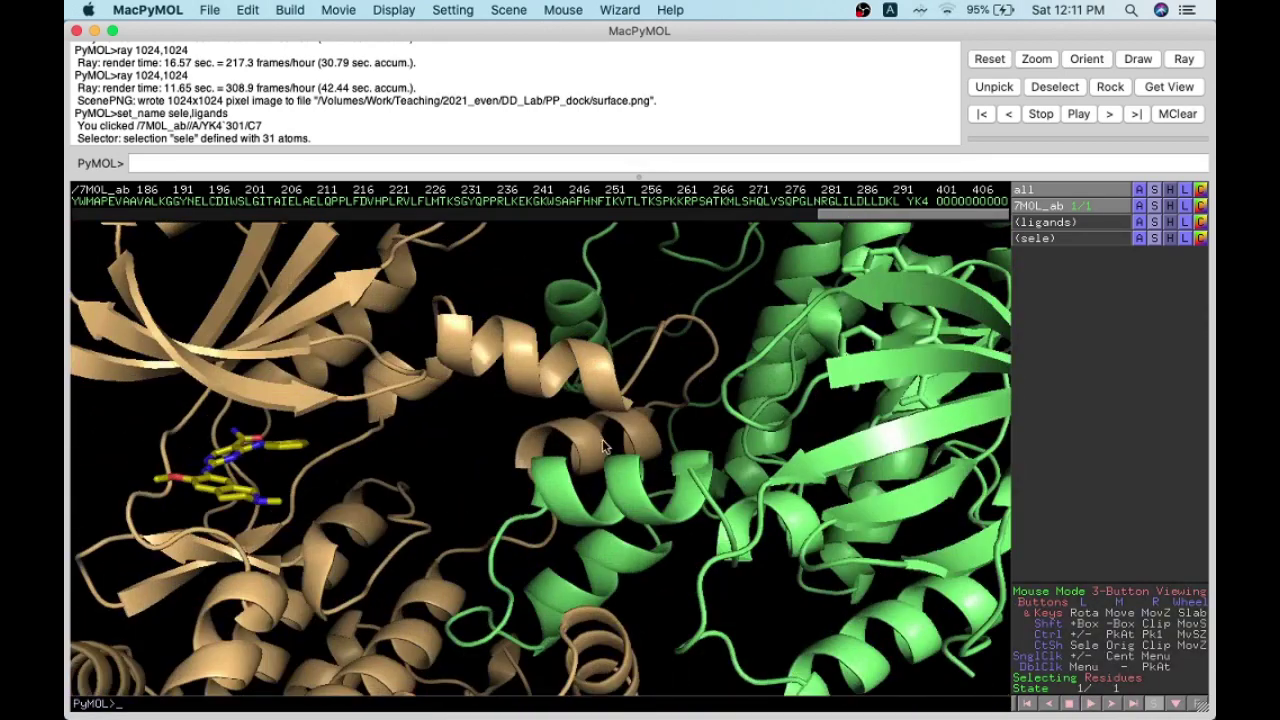
left_click_drag(602, 445, 760, 263)
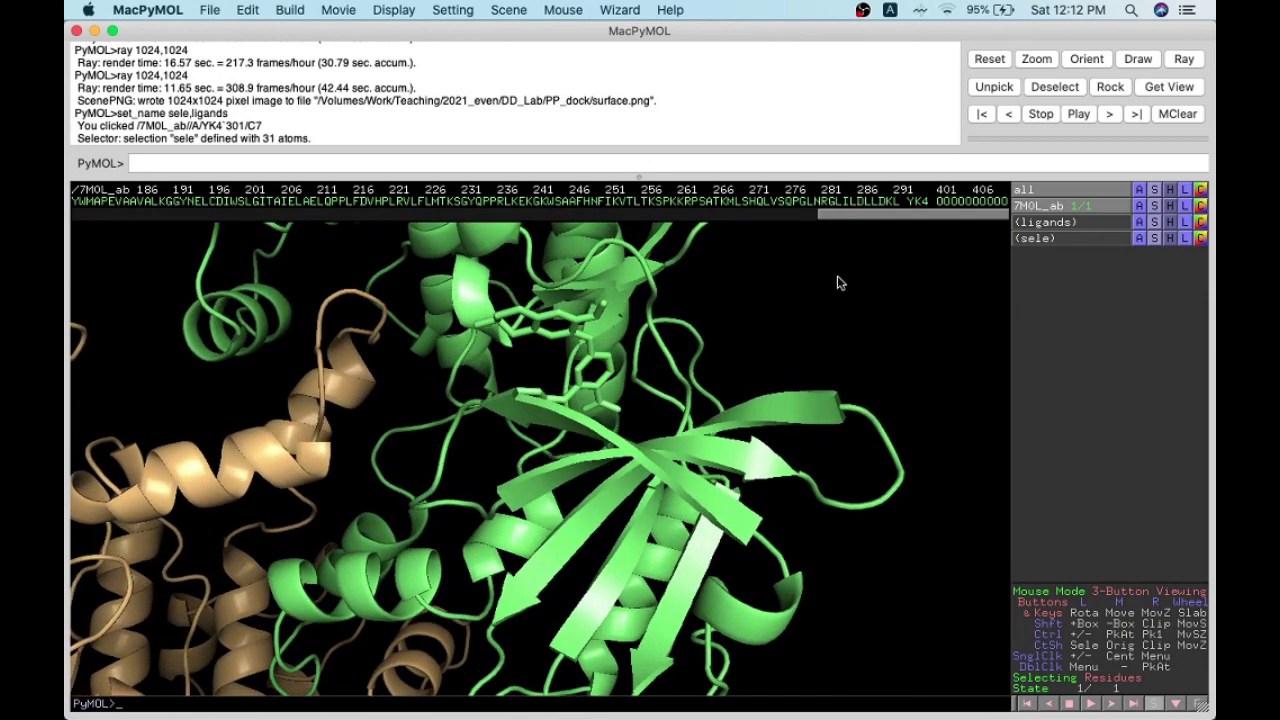
left_click(573, 326)
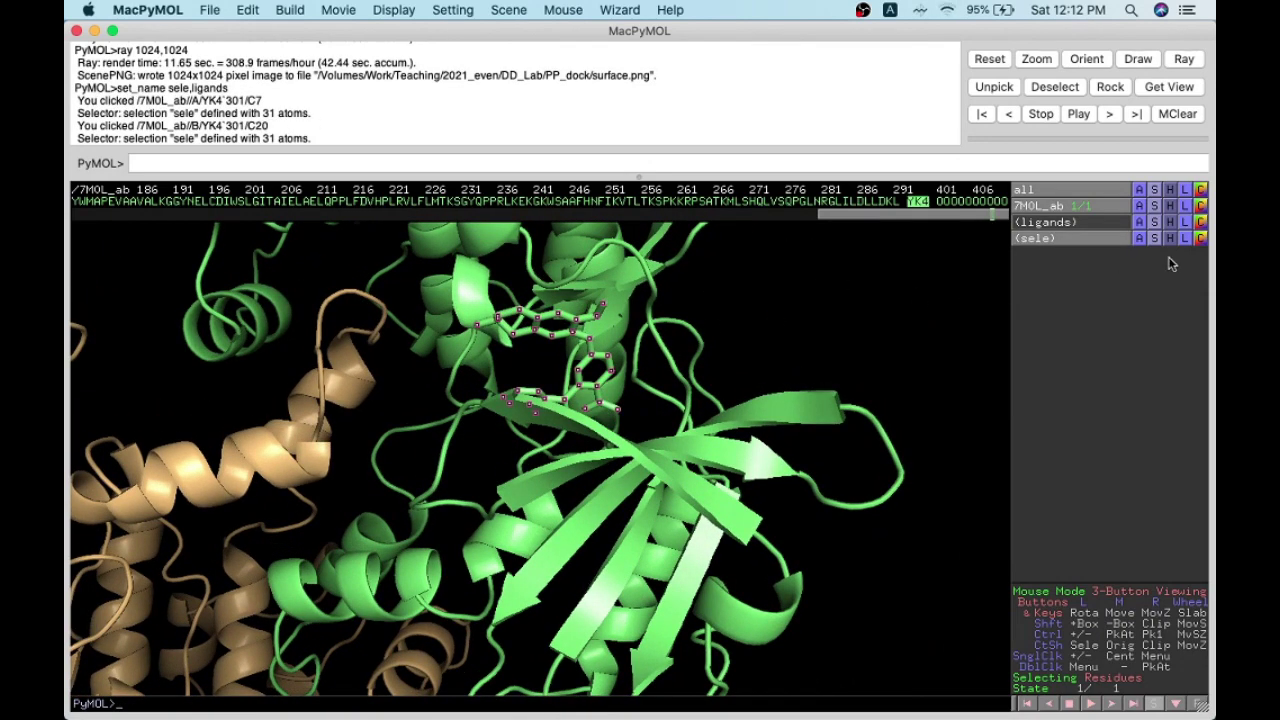
left_click(1202, 240)
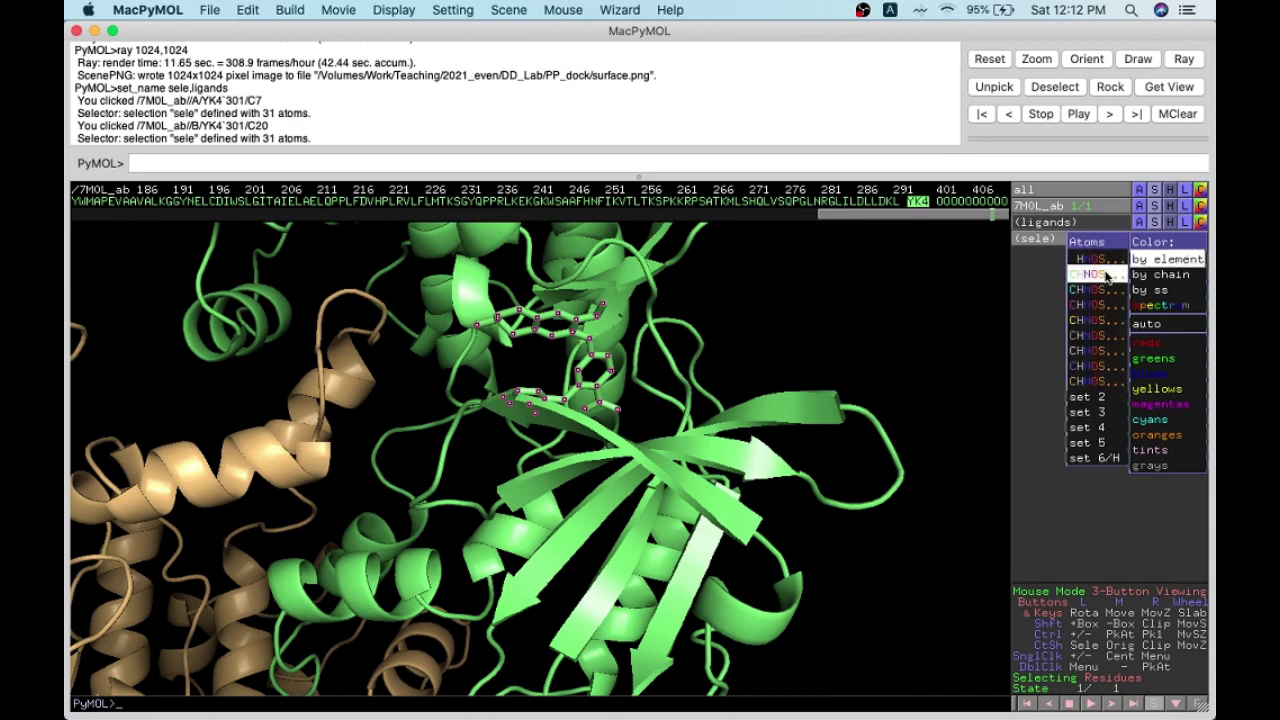
left_click(1098, 274)
left_click(597, 344)
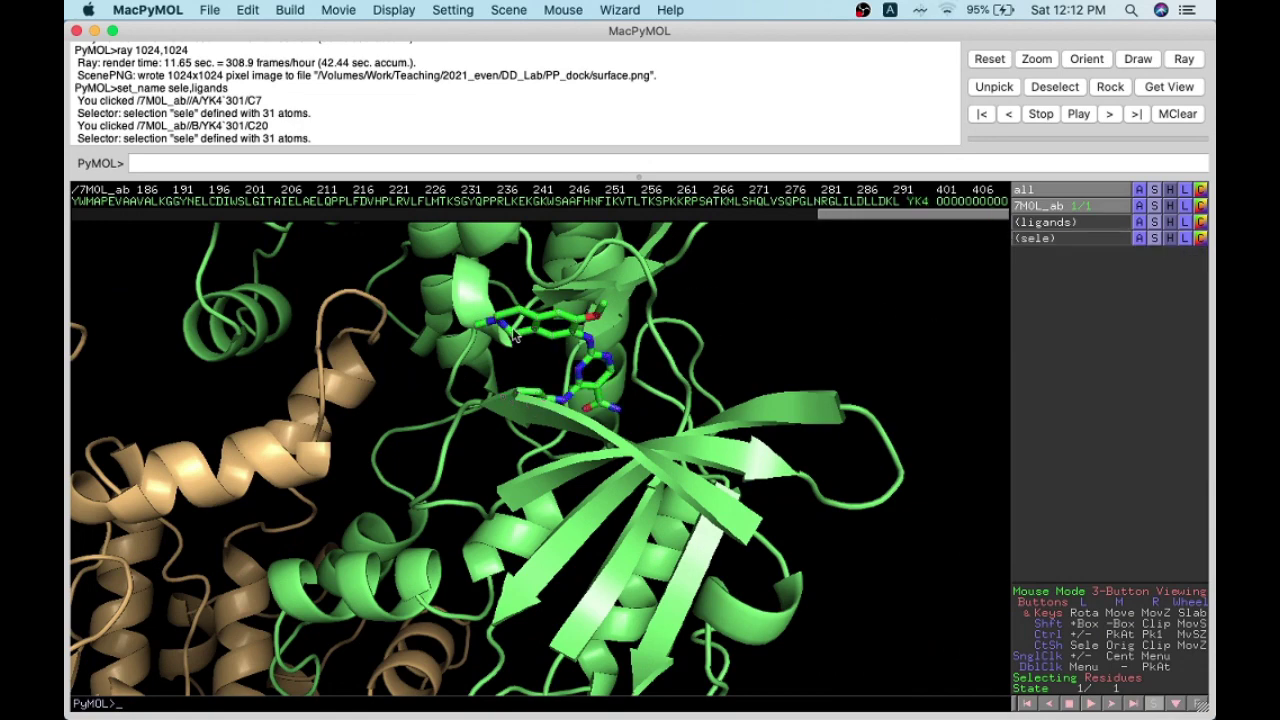
Step: Select the YK4 301 ligand in chain A, zoom the view onto it, and clear its selection highlighting
left_click_drag(597, 344, 558, 308)
left_click_drag(603, 541, 647, 535)
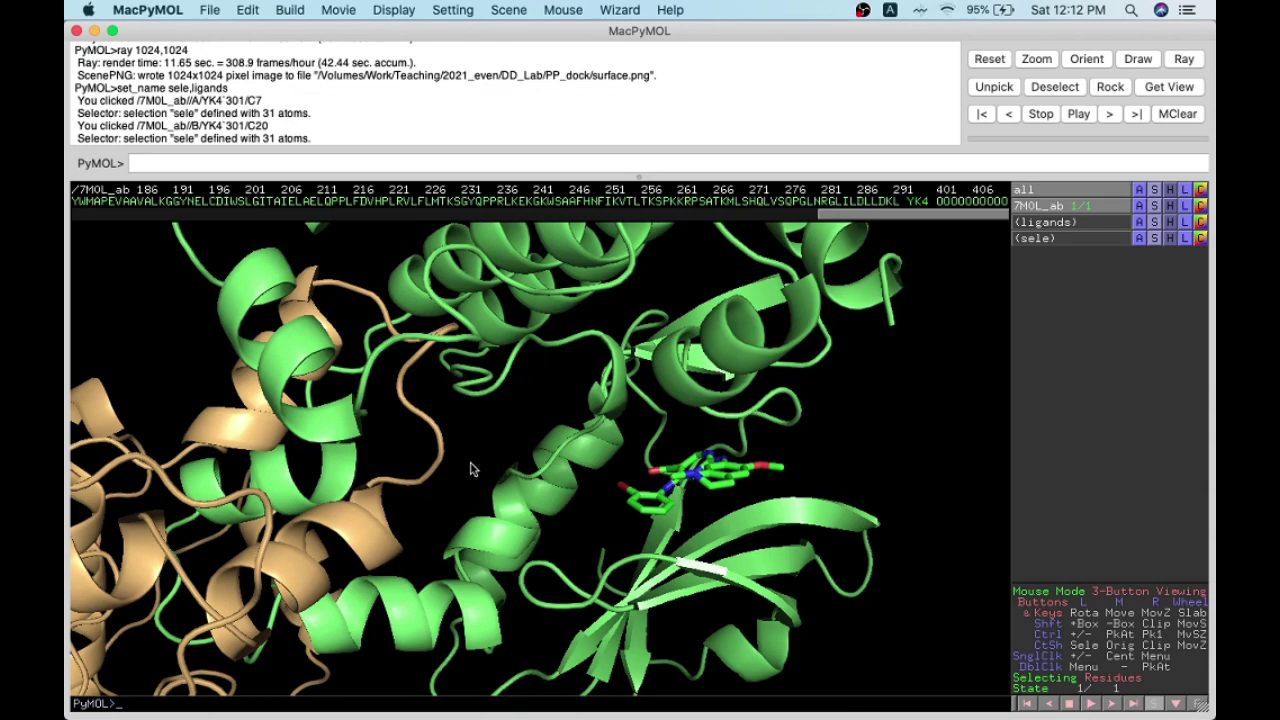
left_click_drag(474, 469, 727, 370)
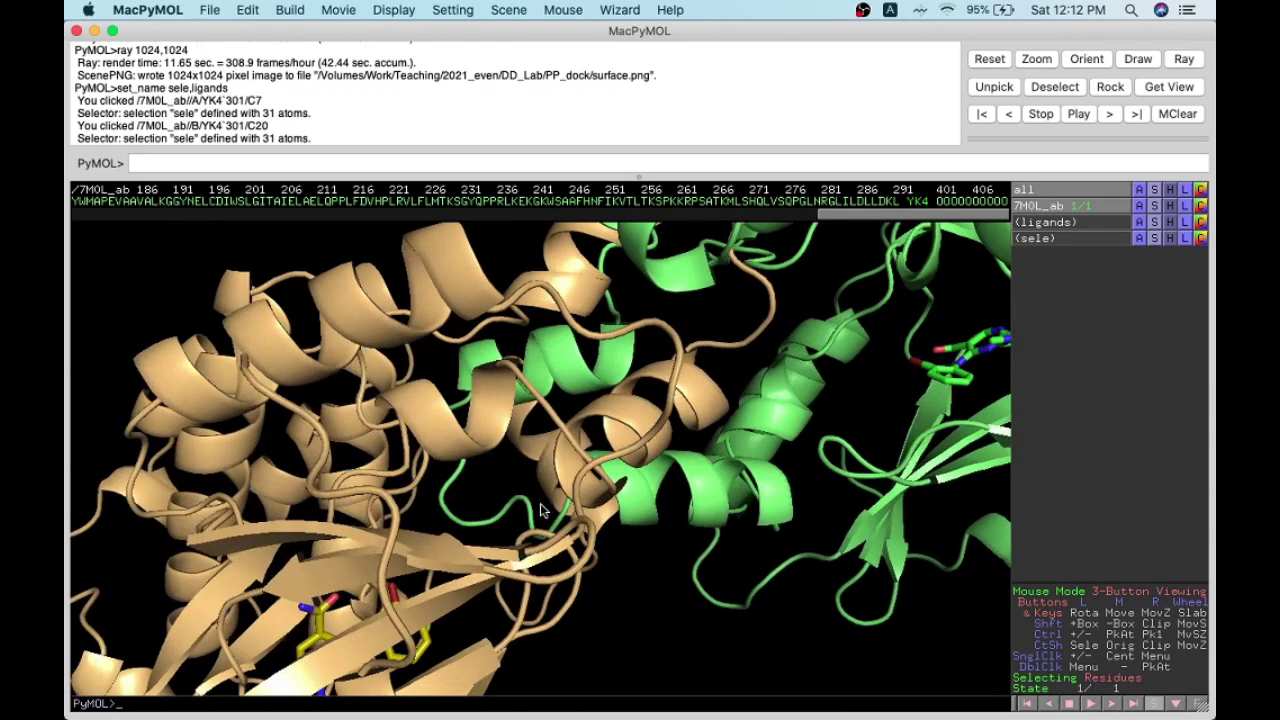
left_click_drag(540, 511, 427, 378)
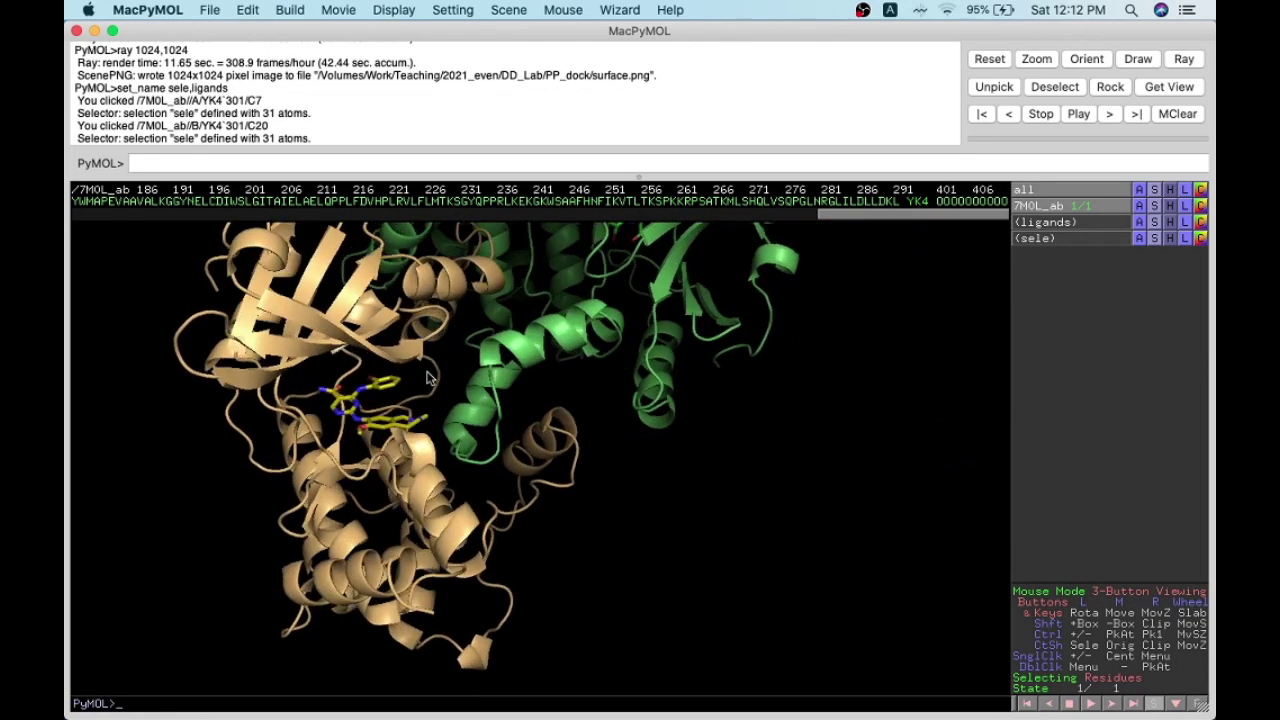
left_click(390, 385)
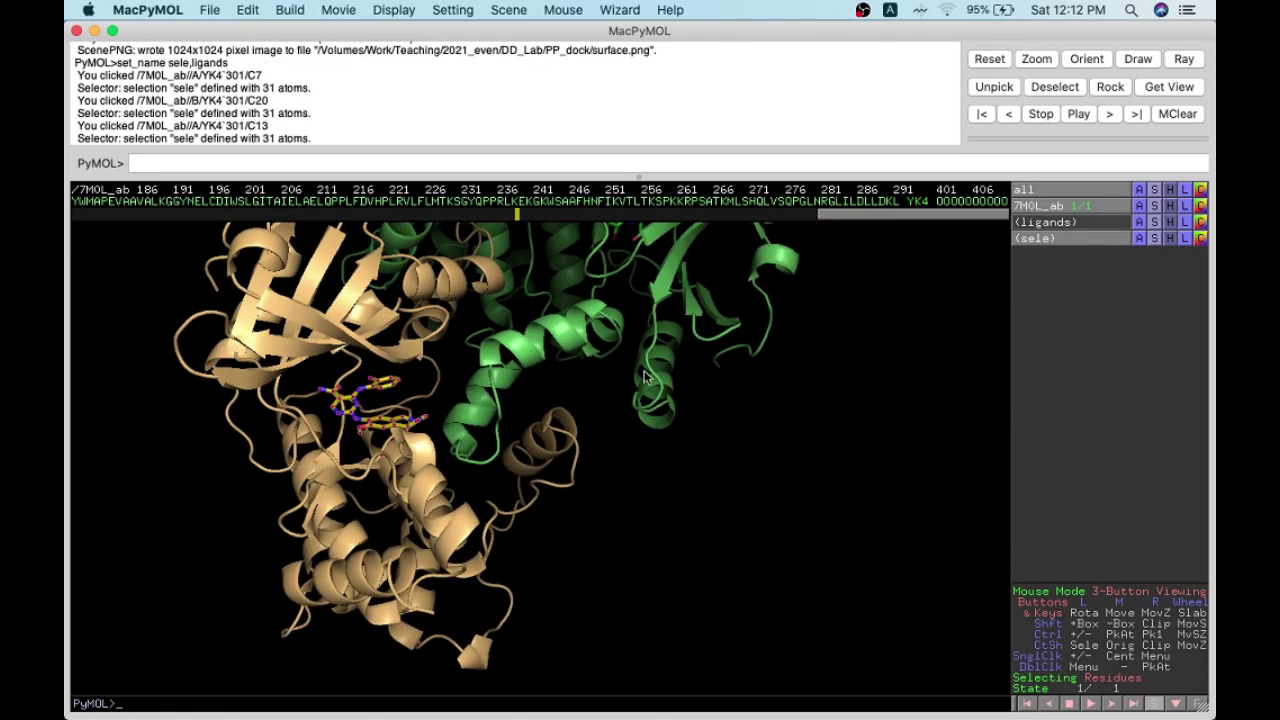
left_click(1139, 245)
left_click(1124, 301)
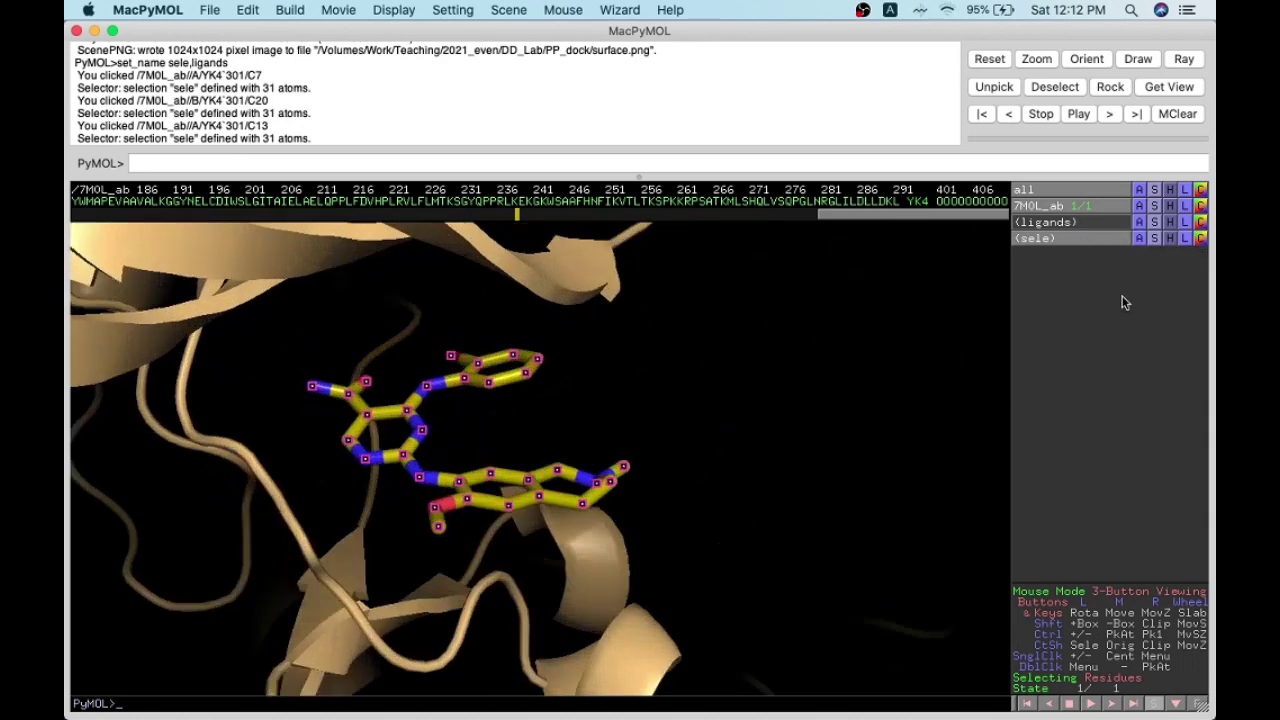
left_click(784, 568)
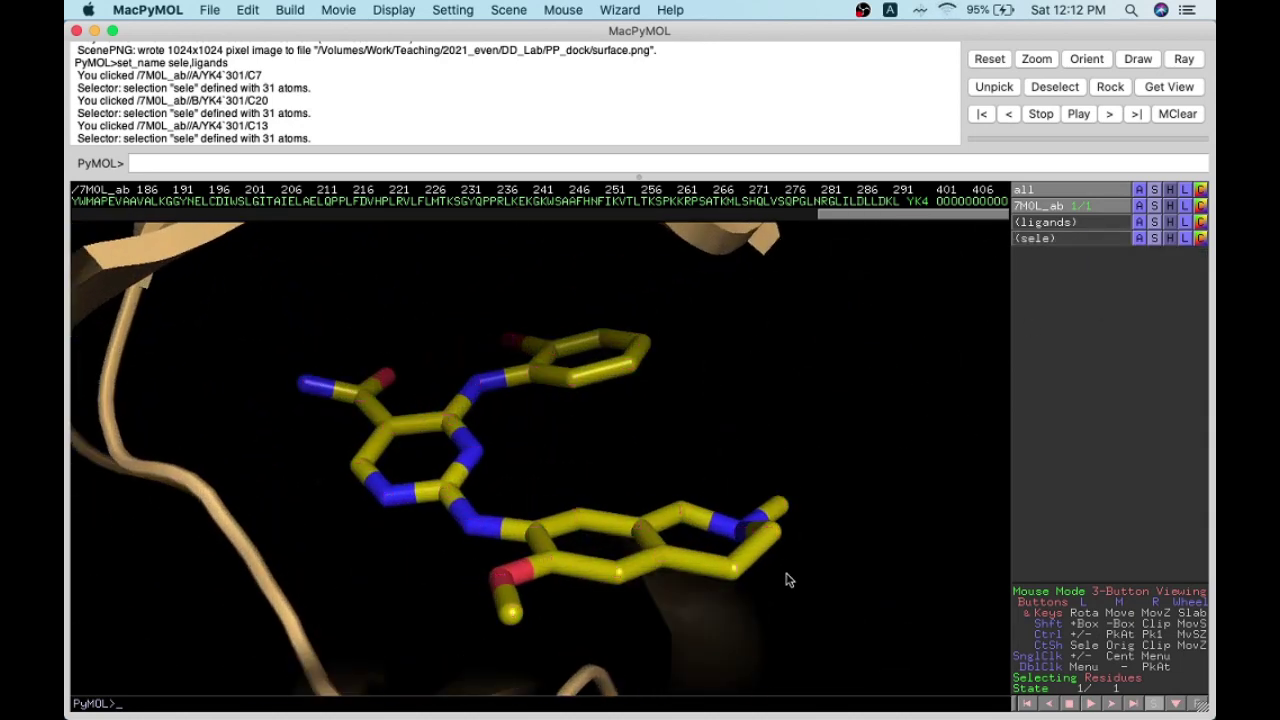
scroll(800, 314, "down", 5)
scroll(665, 512, "down", 5)
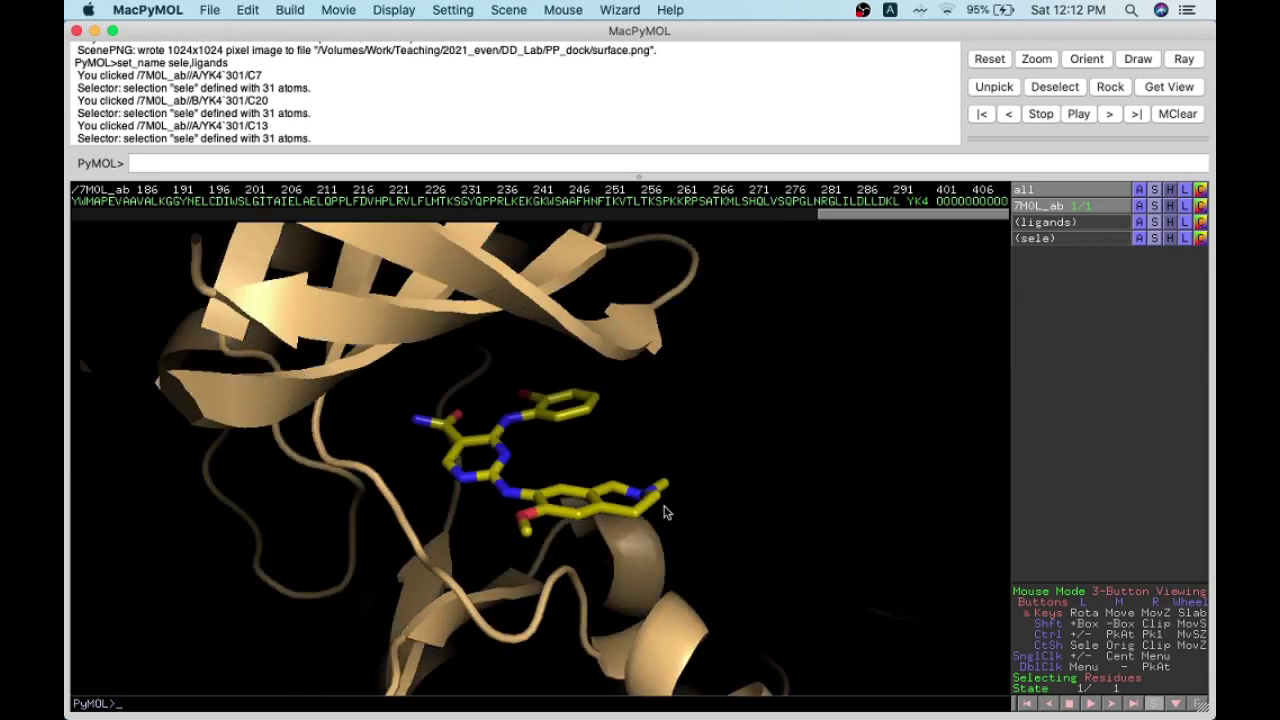
Step: Find YK4 301 of chain A in the sequence, zoom to it from there, and deselect it
left_click_drag(520, 526, 610, 510)
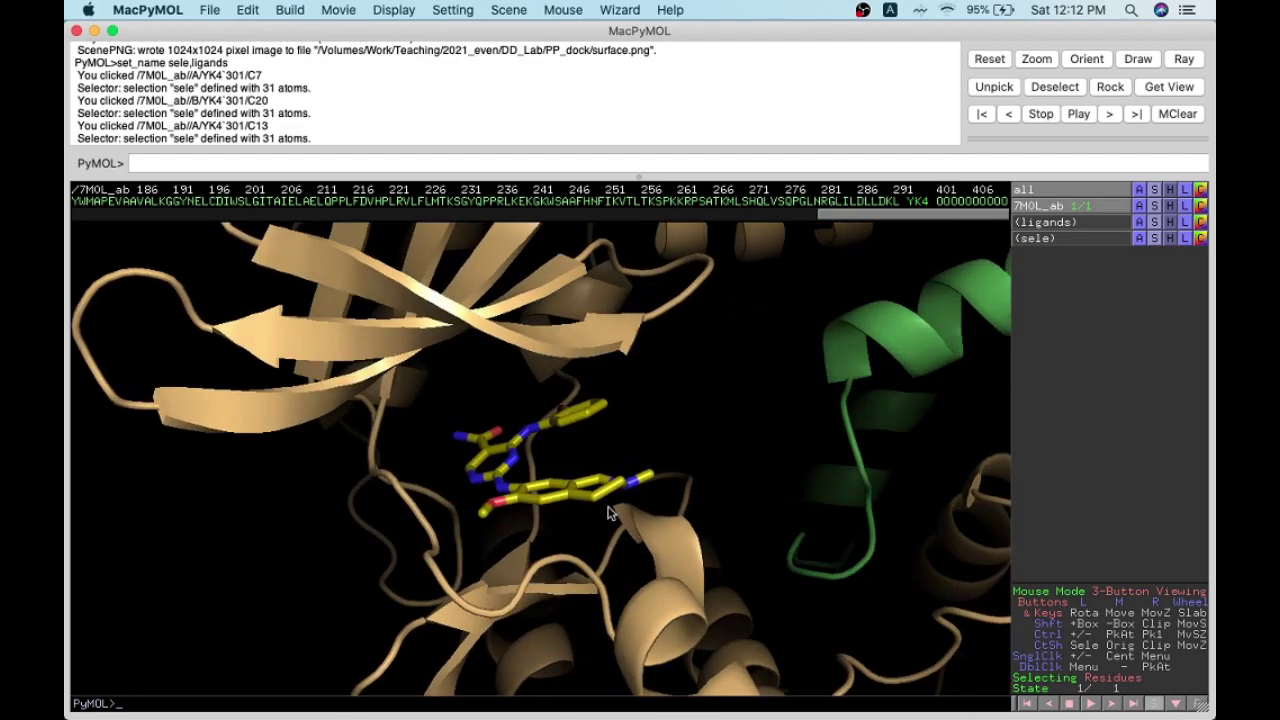
mouse_move(602, 456)
left_mouse_down()
mouse_move(646, 451)
mouse_move(617, 469)
mouse_move(584, 462)
left_mouse_up()
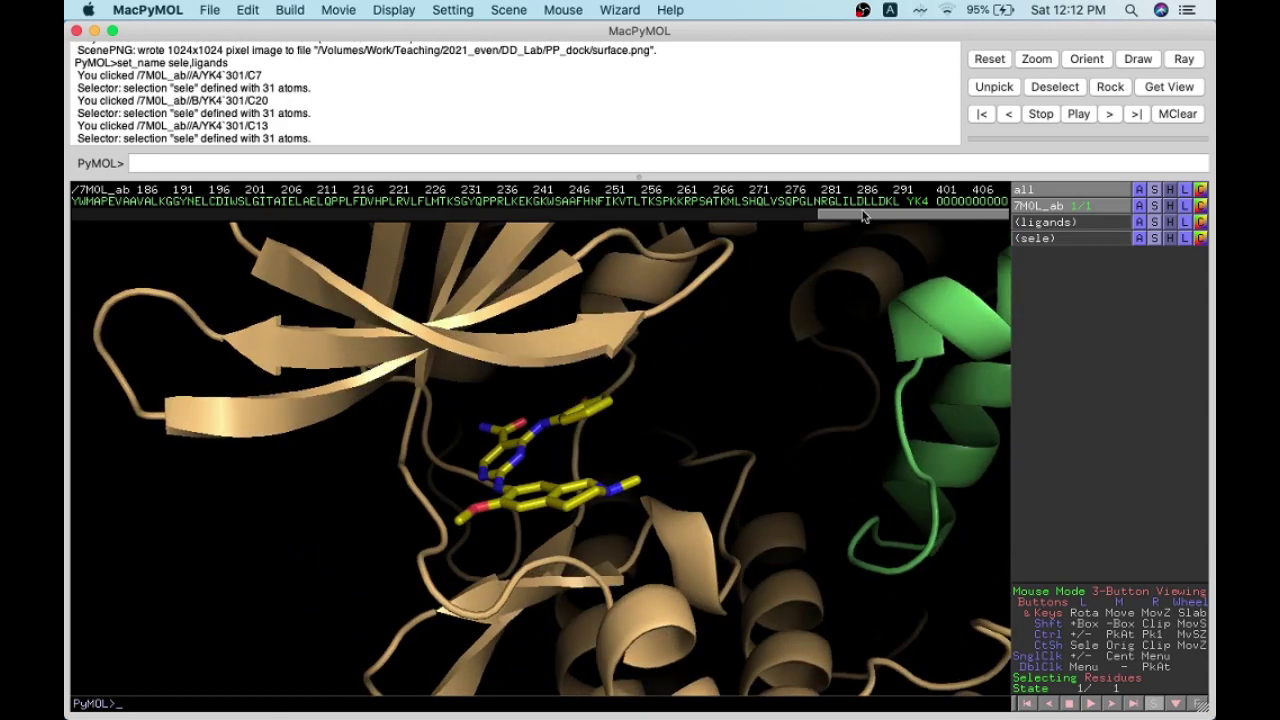
left_click_drag(864, 216, 521, 215)
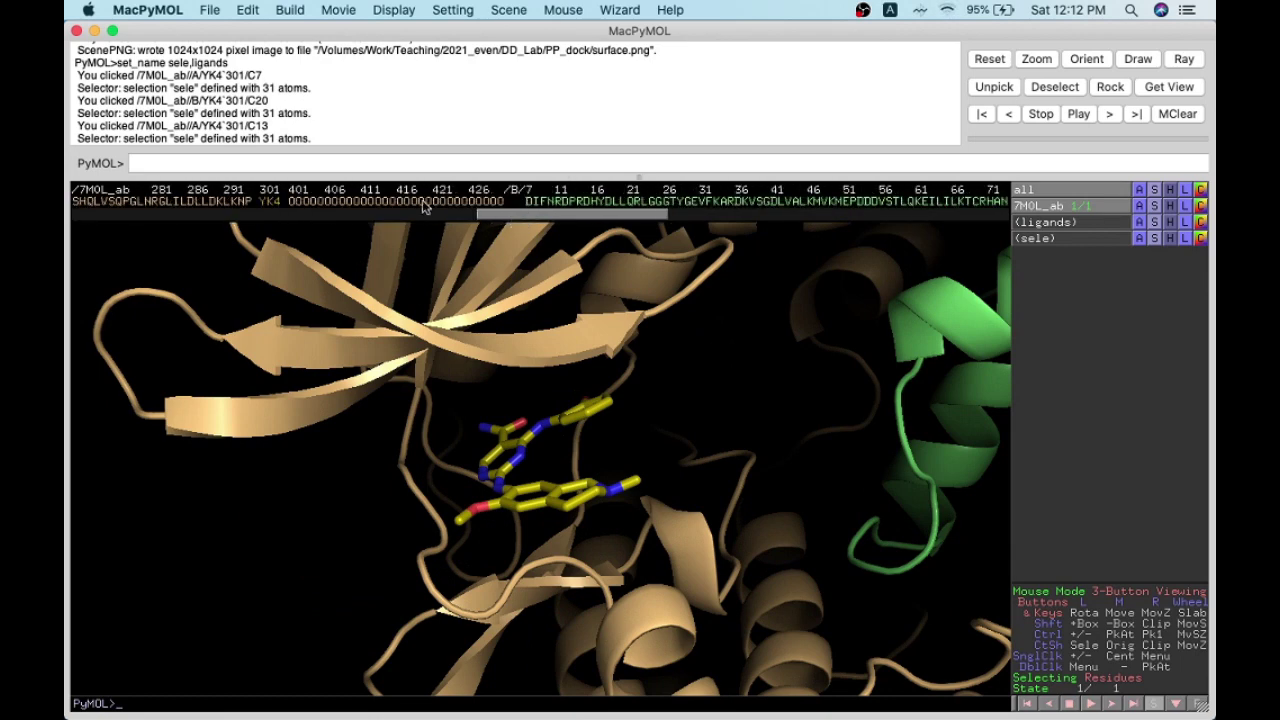
right_click(270, 202)
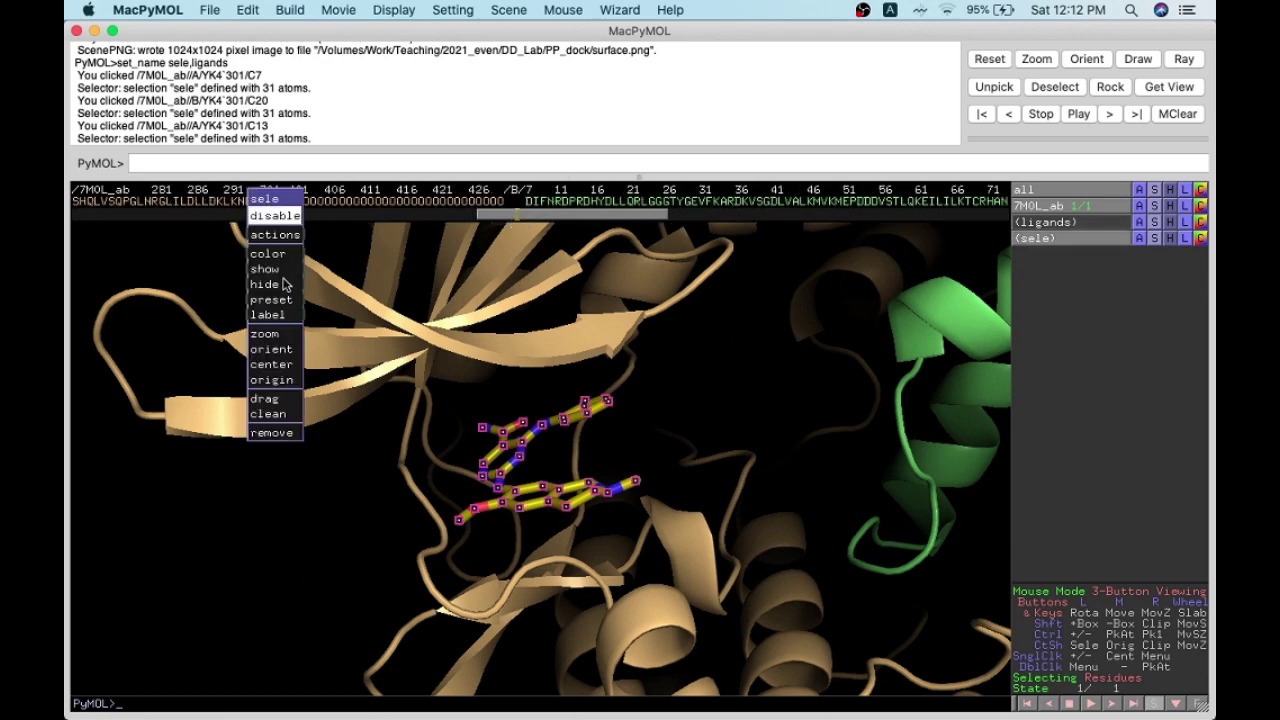
left_click(266, 333)
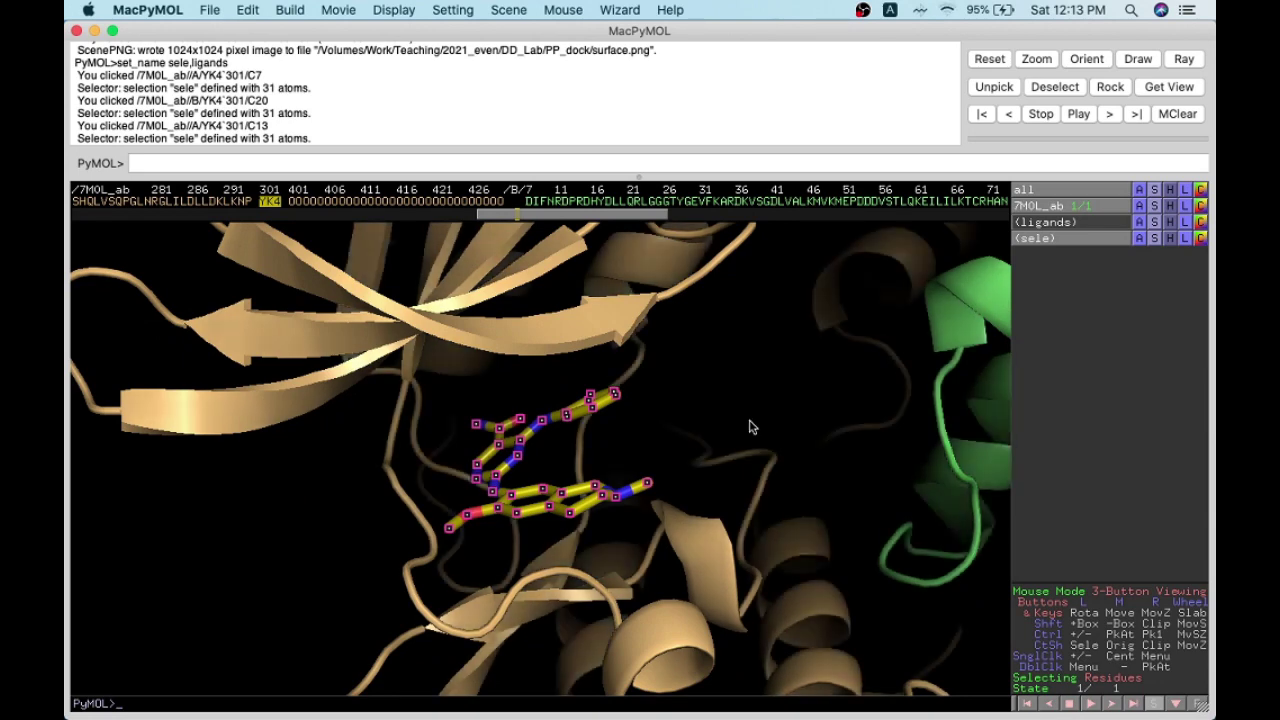
left_click(250, 500)
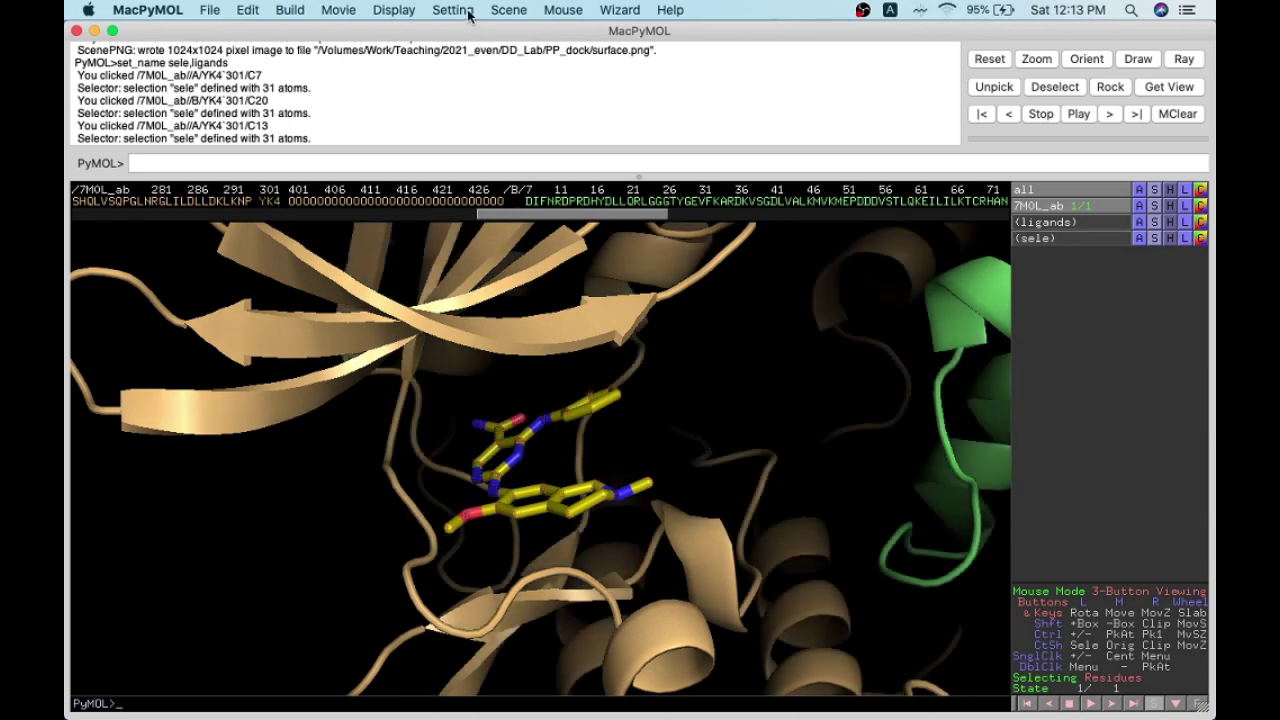
Step: Set the background to white and frame the chain A ligand within its binding pocket
left_click(418, 10)
mouse_move(459, 157)
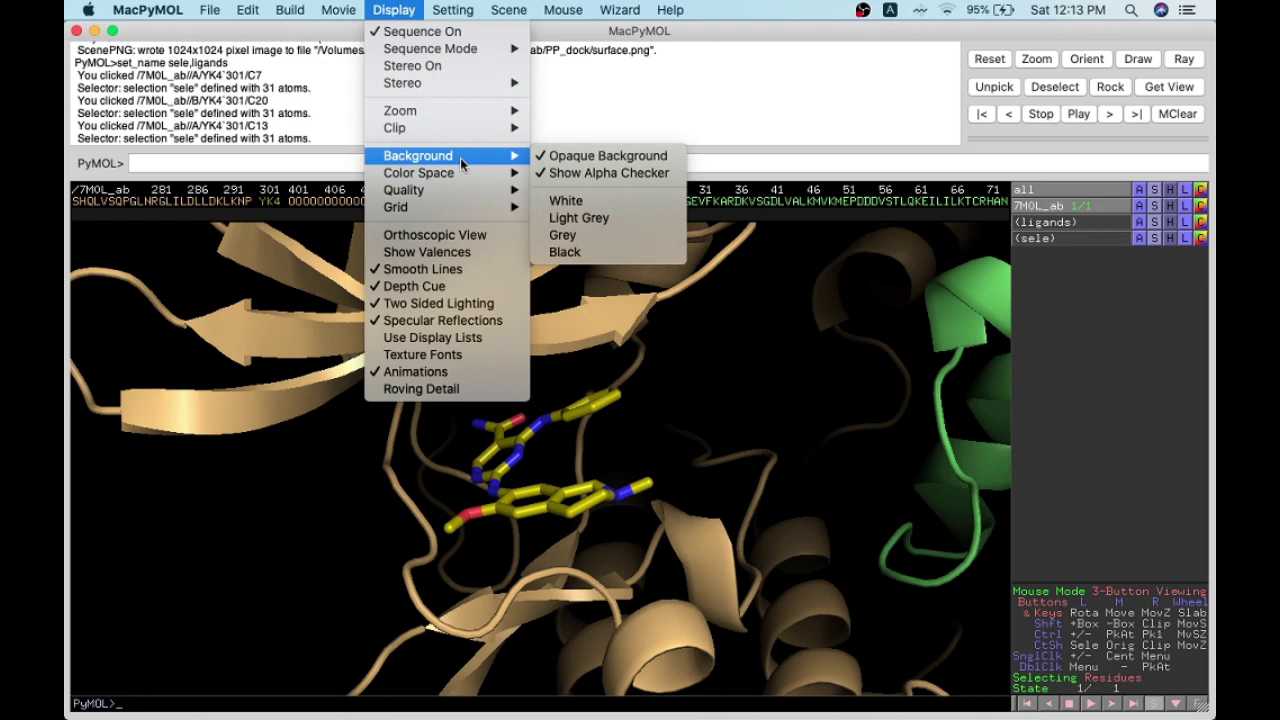
left_click(569, 201)
left_click_drag(666, 457, 698, 309)
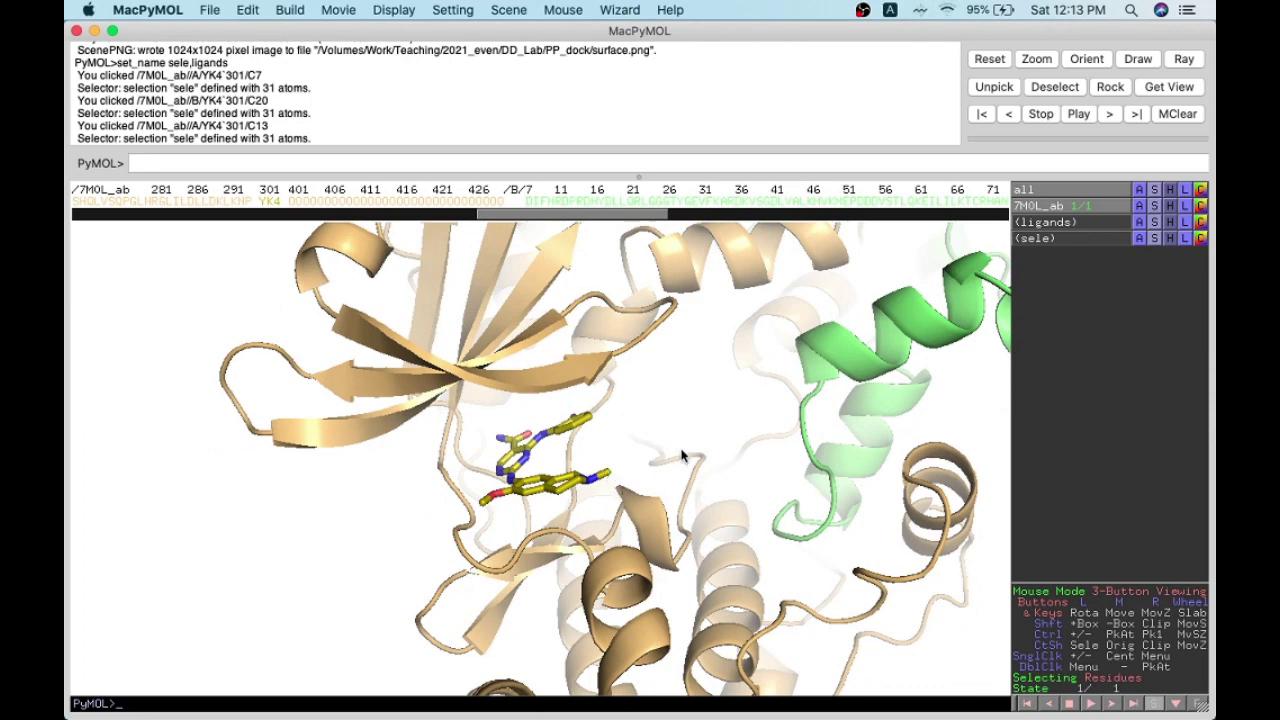
left_click_drag(706, 382, 665, 437)
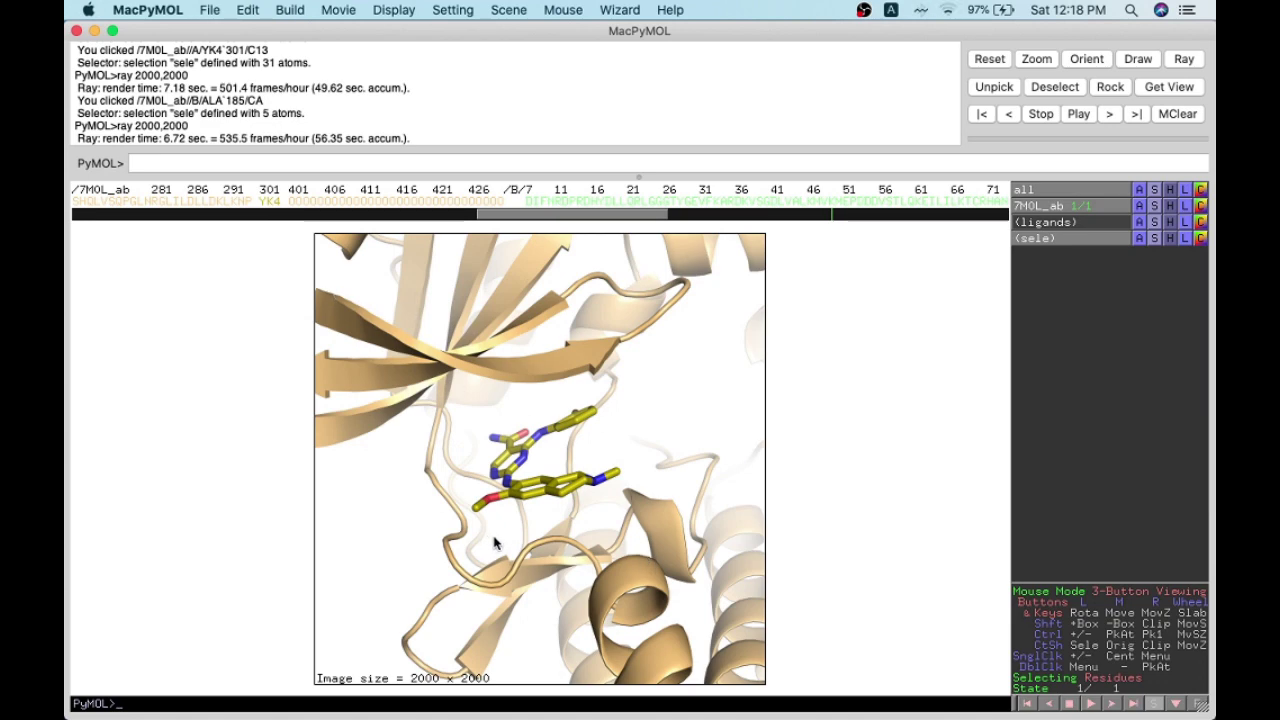
Step: Save the ray-traced image as ligand_protein.png in the PP_dock folder
left_click(210, 10)
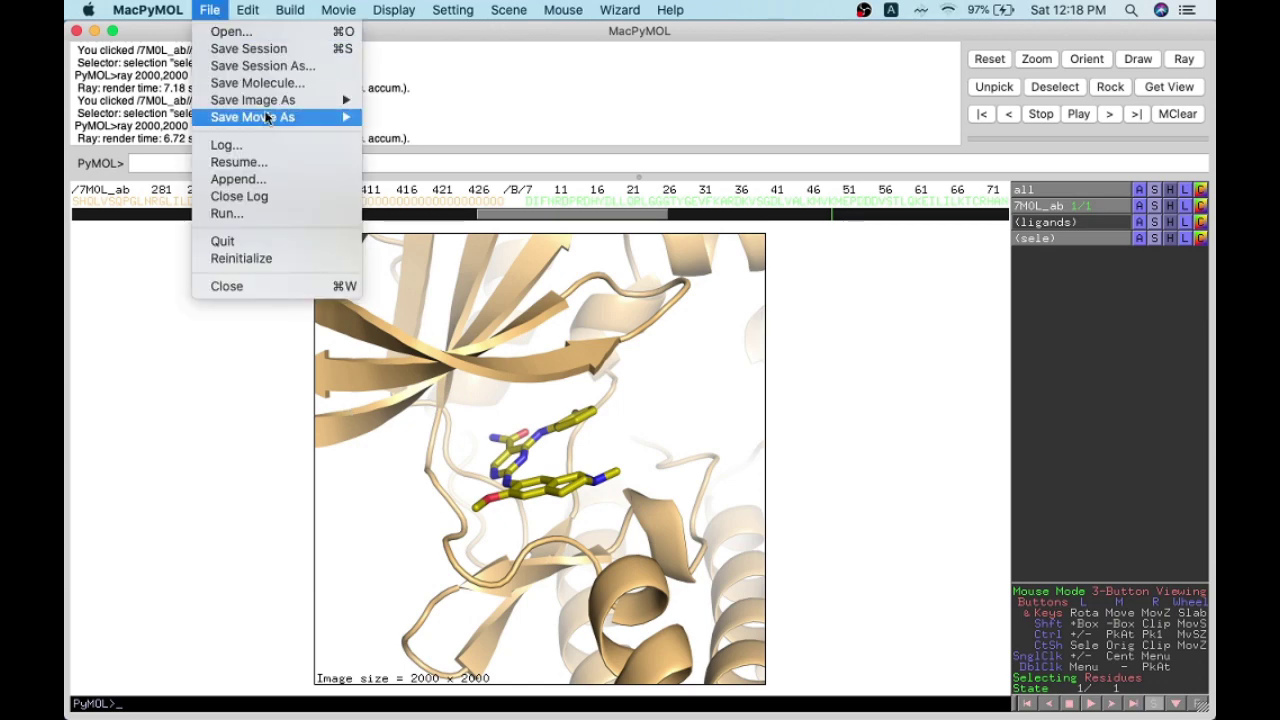
mouse_move(266, 103)
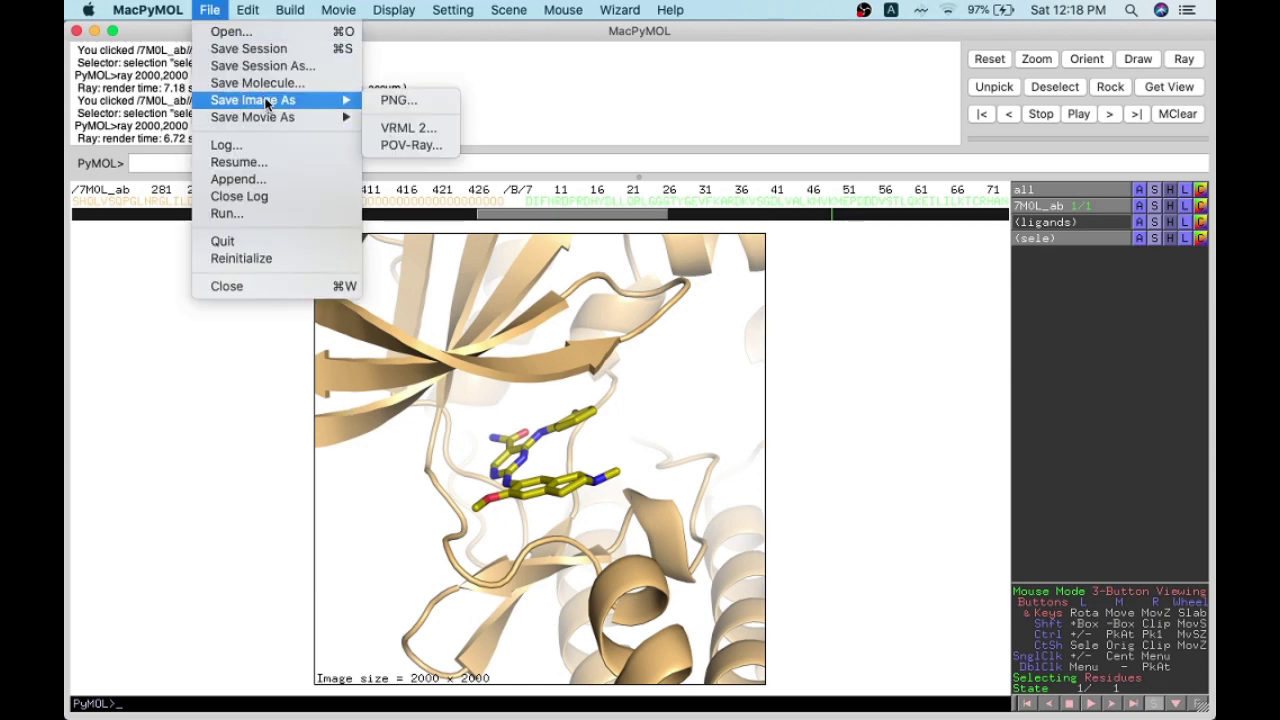
left_click(399, 100)
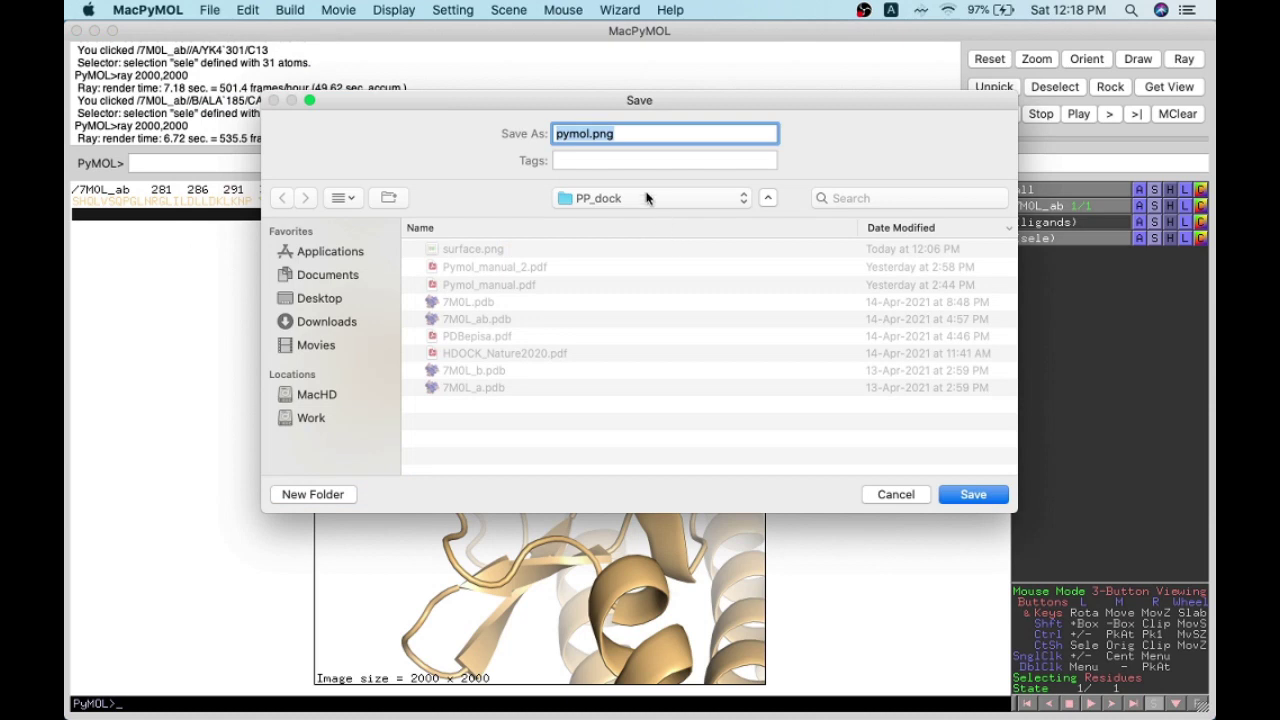
left_click(590, 135)
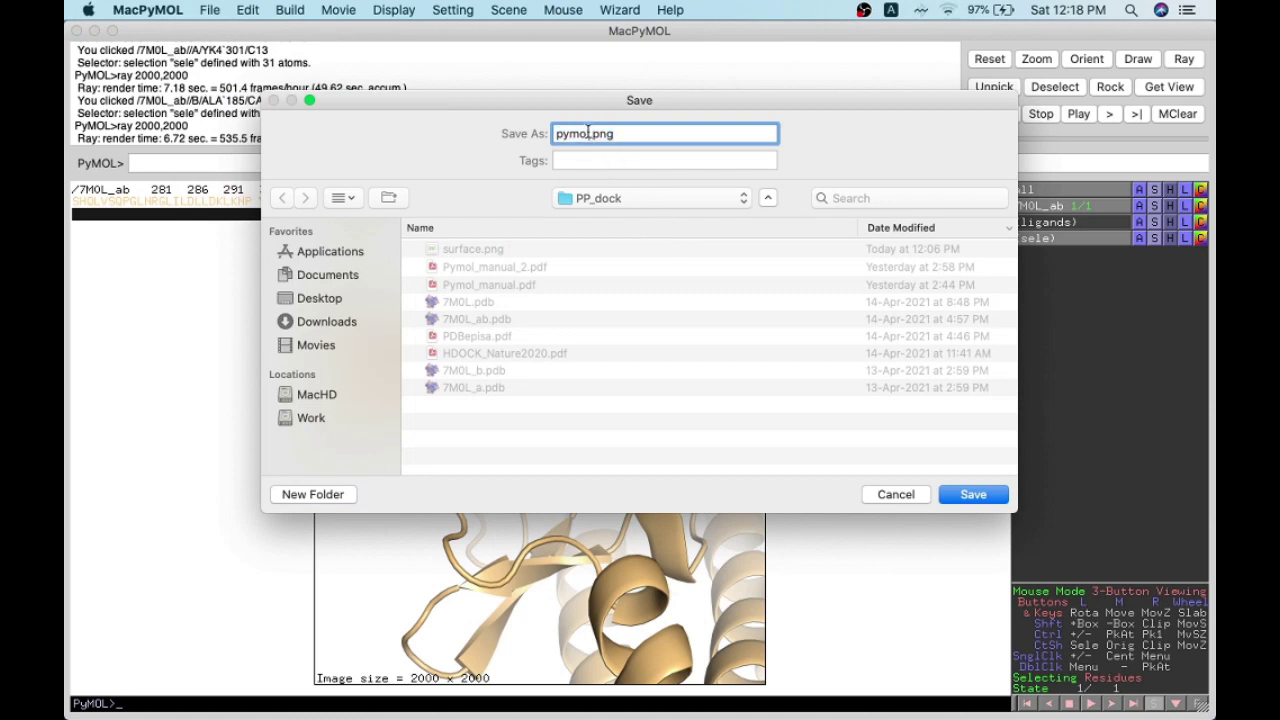
double_click(588, 133)
type("ligand_protein")
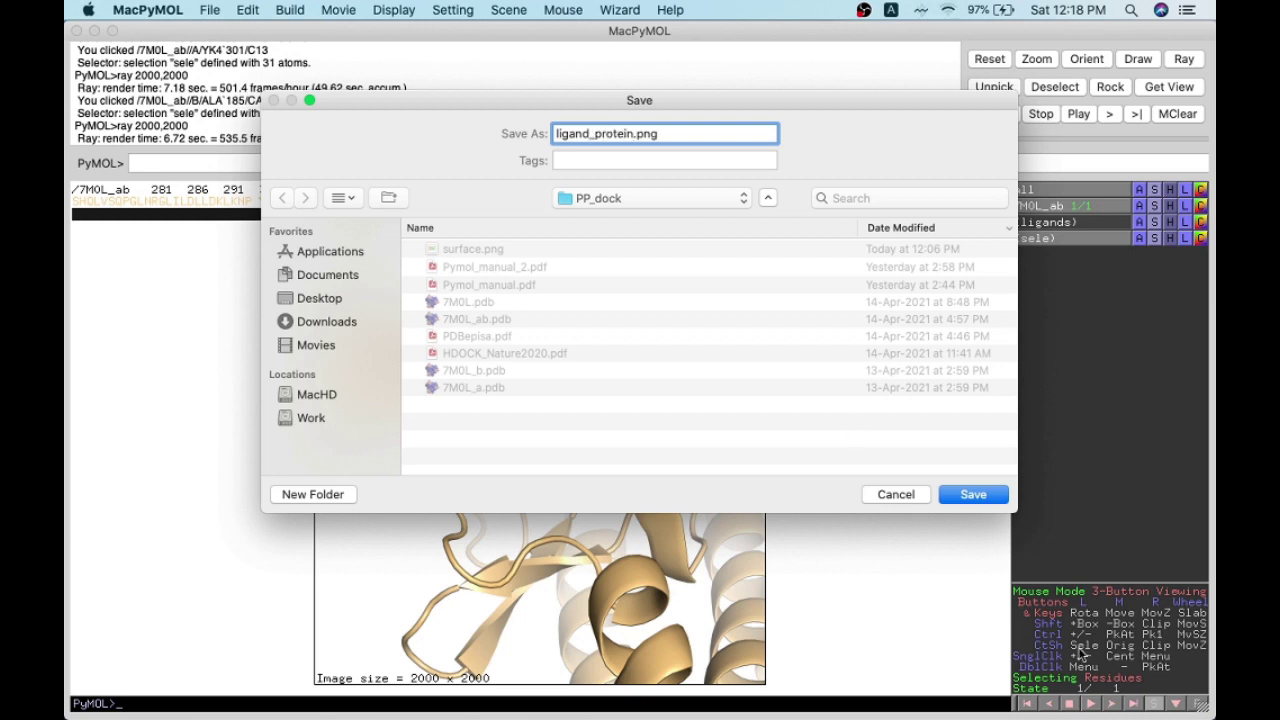
left_click(987, 498)
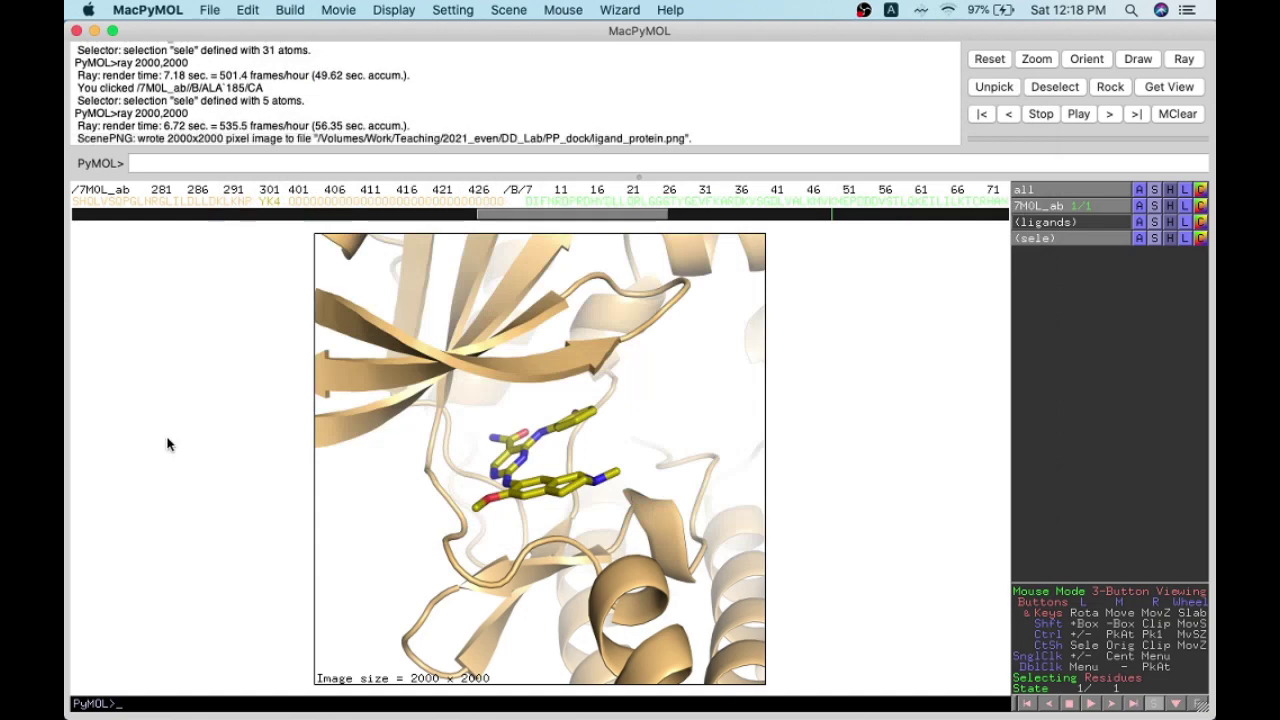
Step: Switch to Finder and open ligand_protein.png from the PP_dock folder to check the saved image
mouse_move(66, 445)
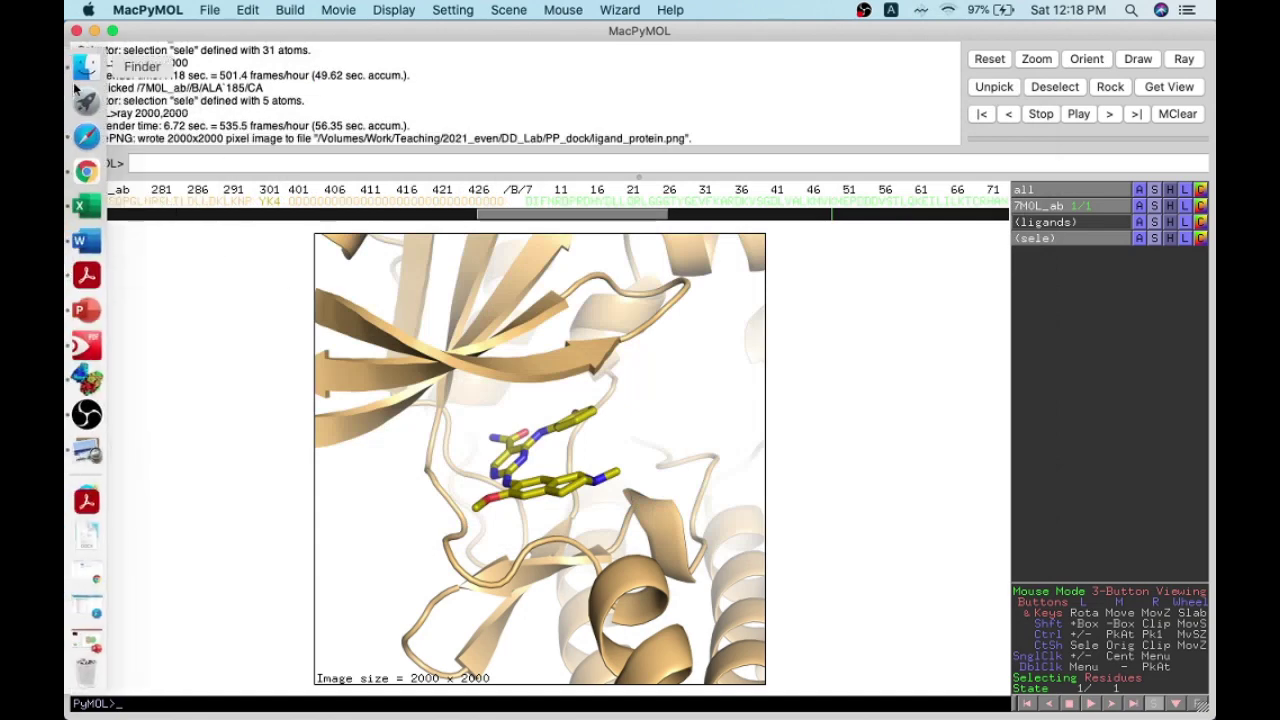
left_click(85, 70)
left_click(495, 315)
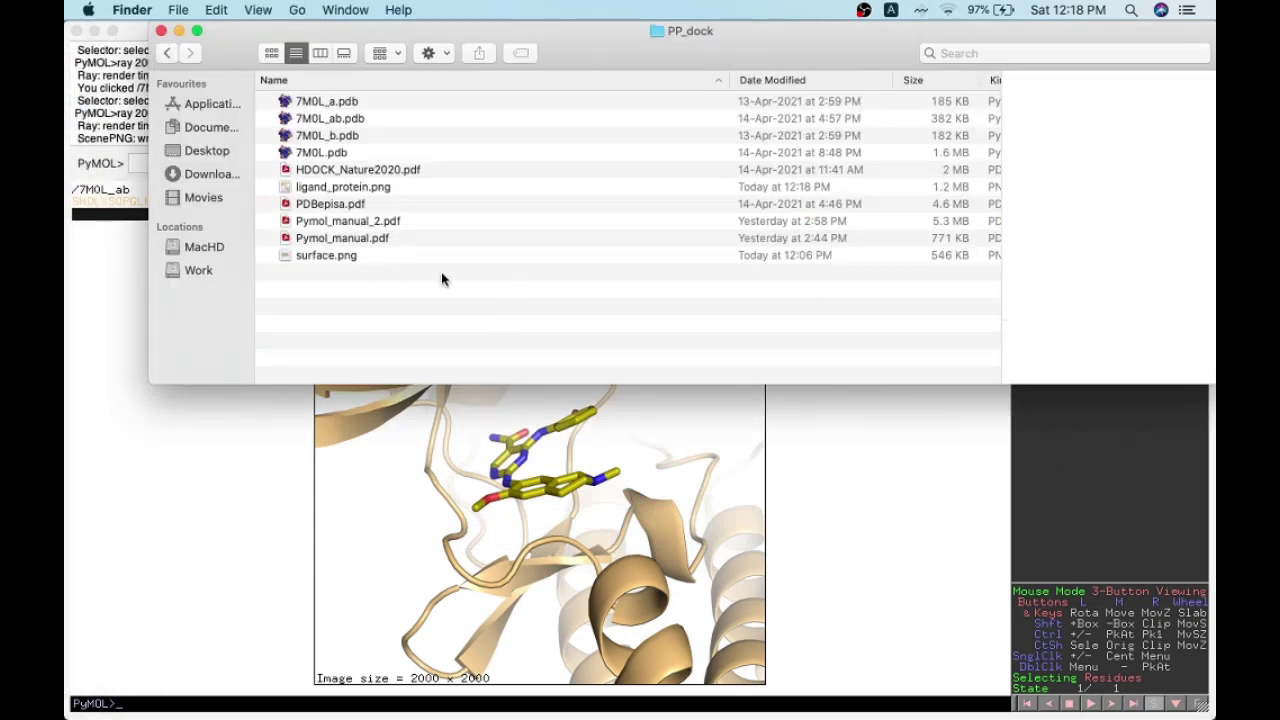
double_click(393, 187)
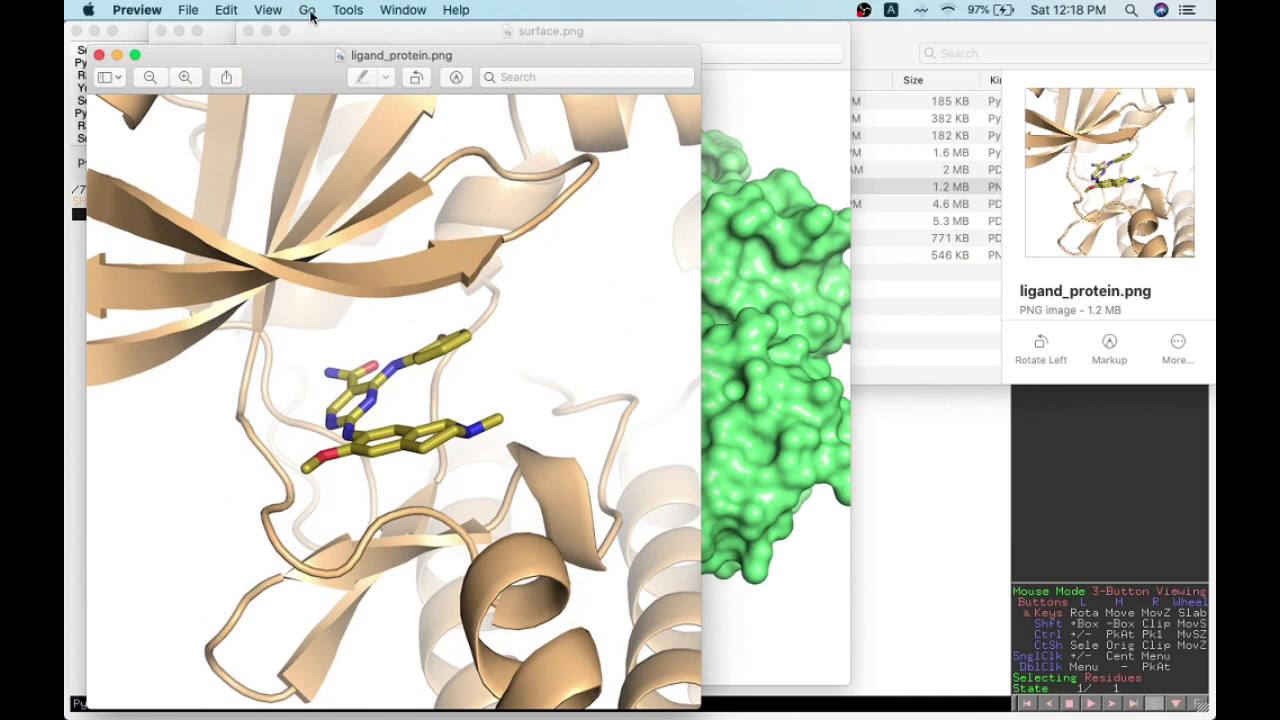
Step: Inspect ligand_protein.png at actual size in a widened window, and close the image
left_click(267, 10)
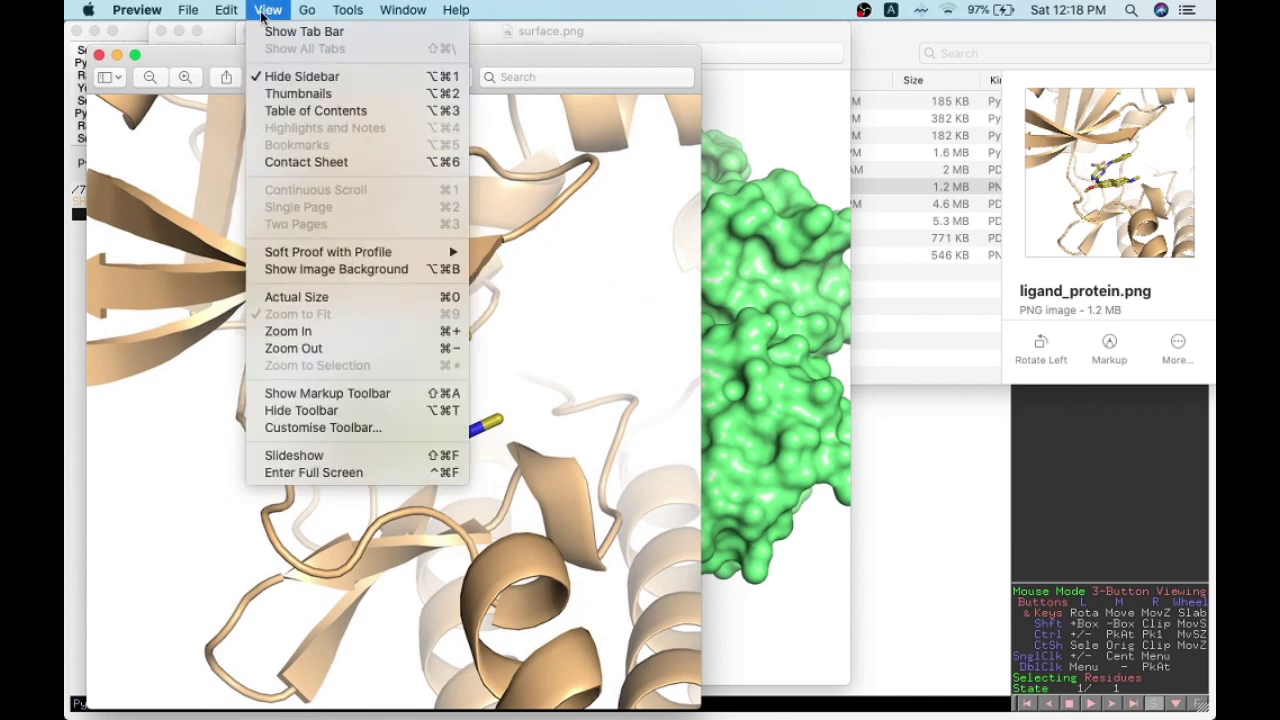
left_click(339, 297)
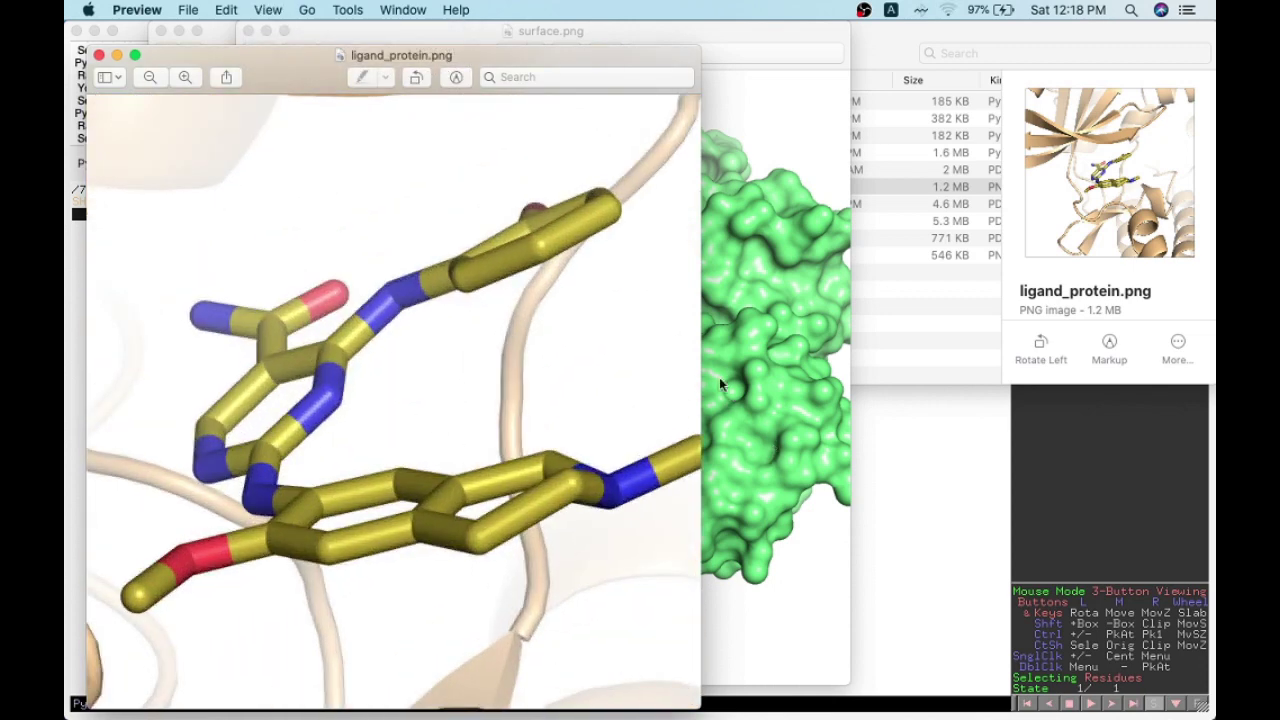
left_click_drag(702, 359, 1212, 341)
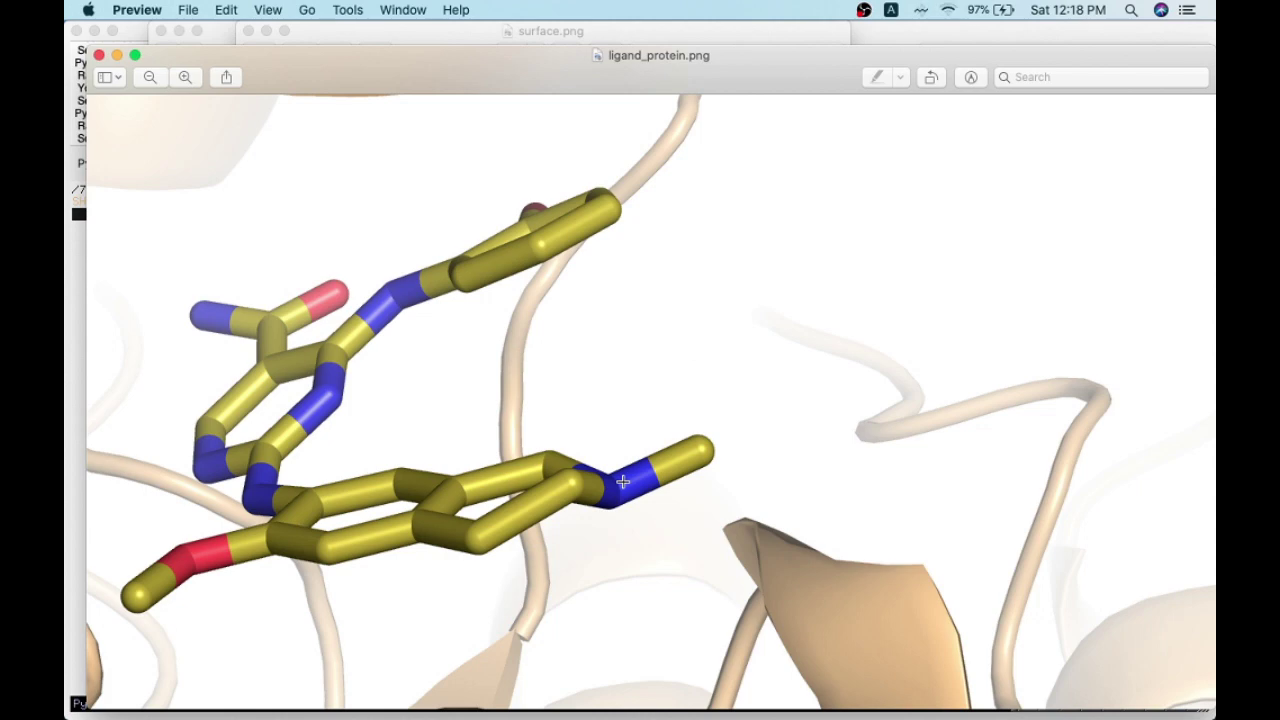
left_click(99, 55)
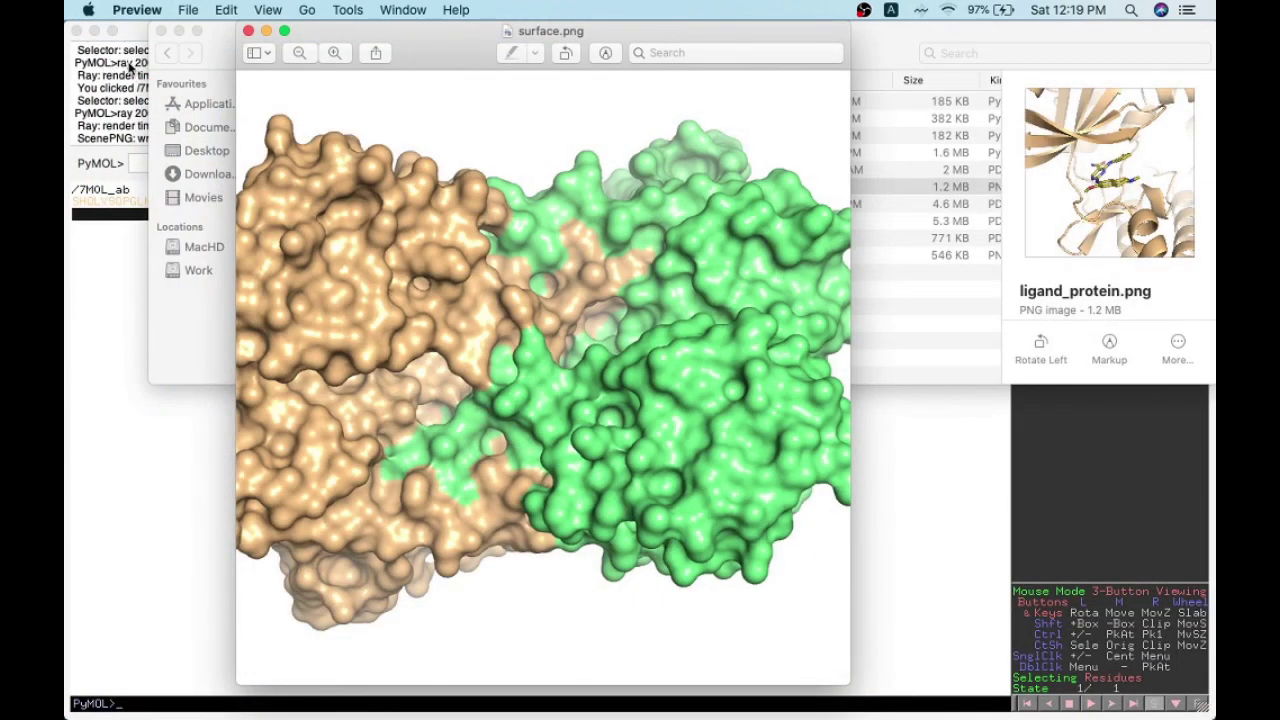
Step: Switch back to PyMOL, hide the sequence display, and turn the complex to expose the interface between the two chains
left_click(1015, 475)
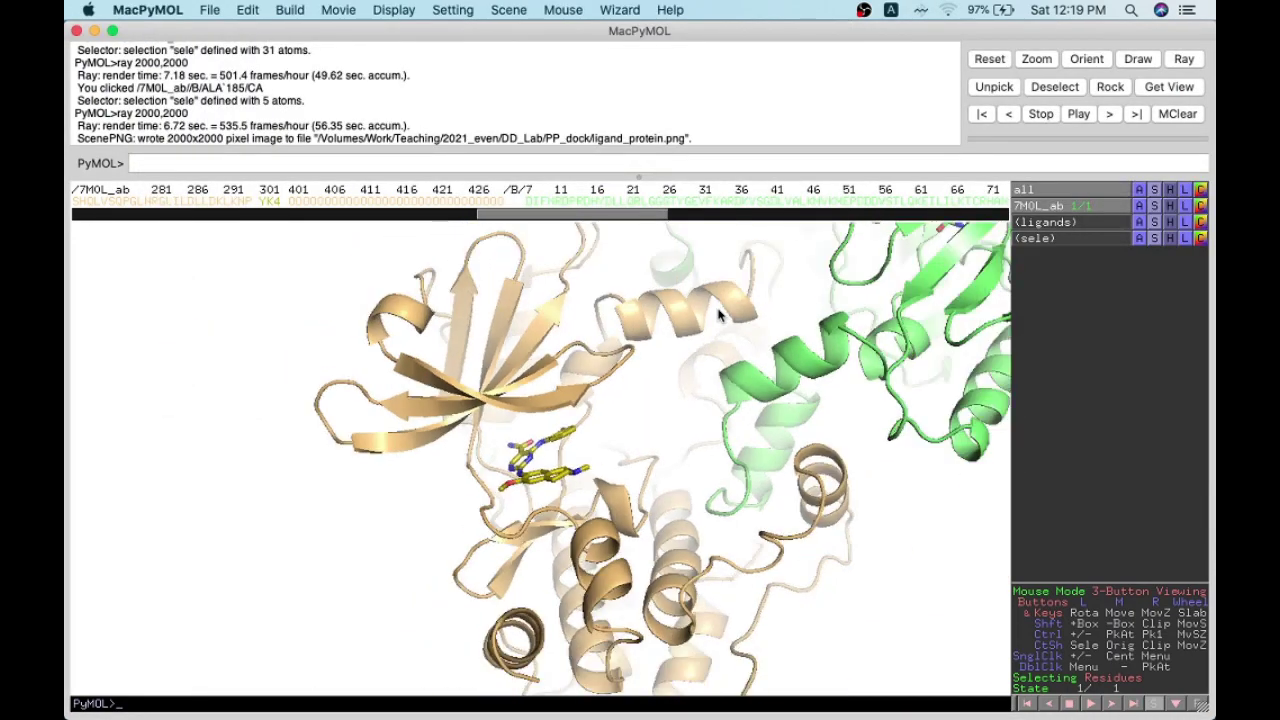
left_click_drag(718, 315, 764, 400)
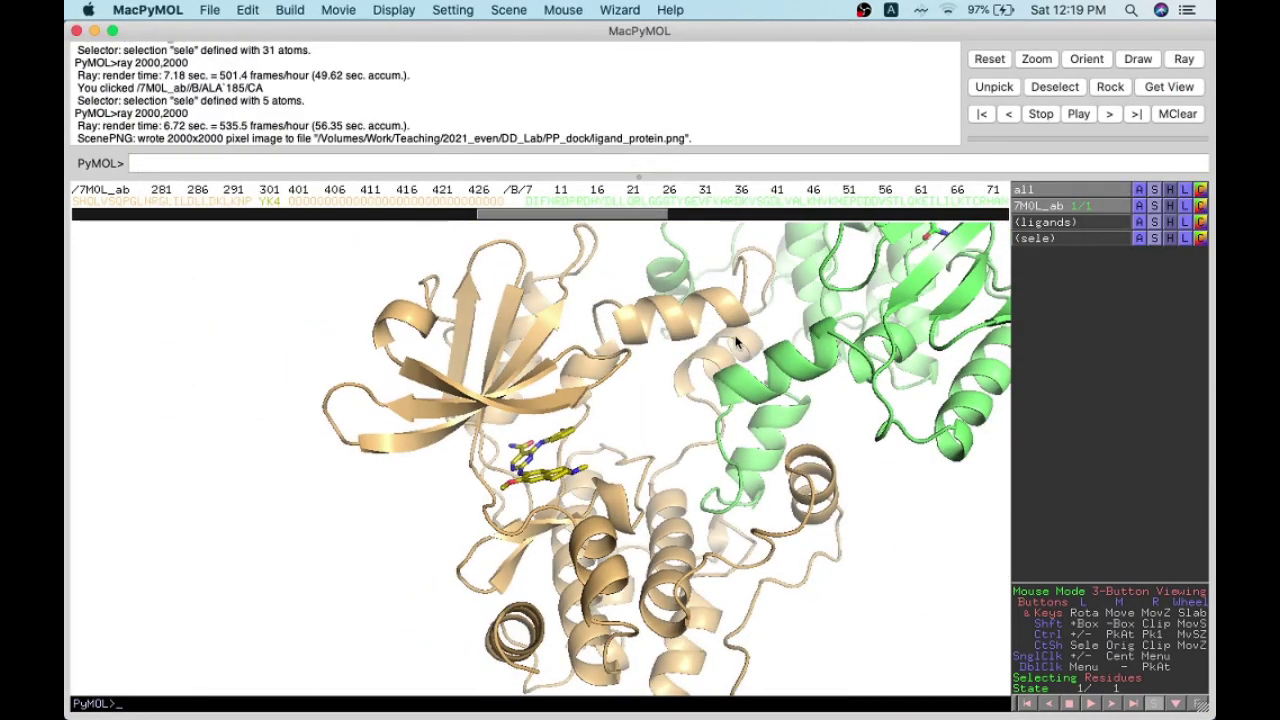
left_click_drag(737, 343, 741, 436)
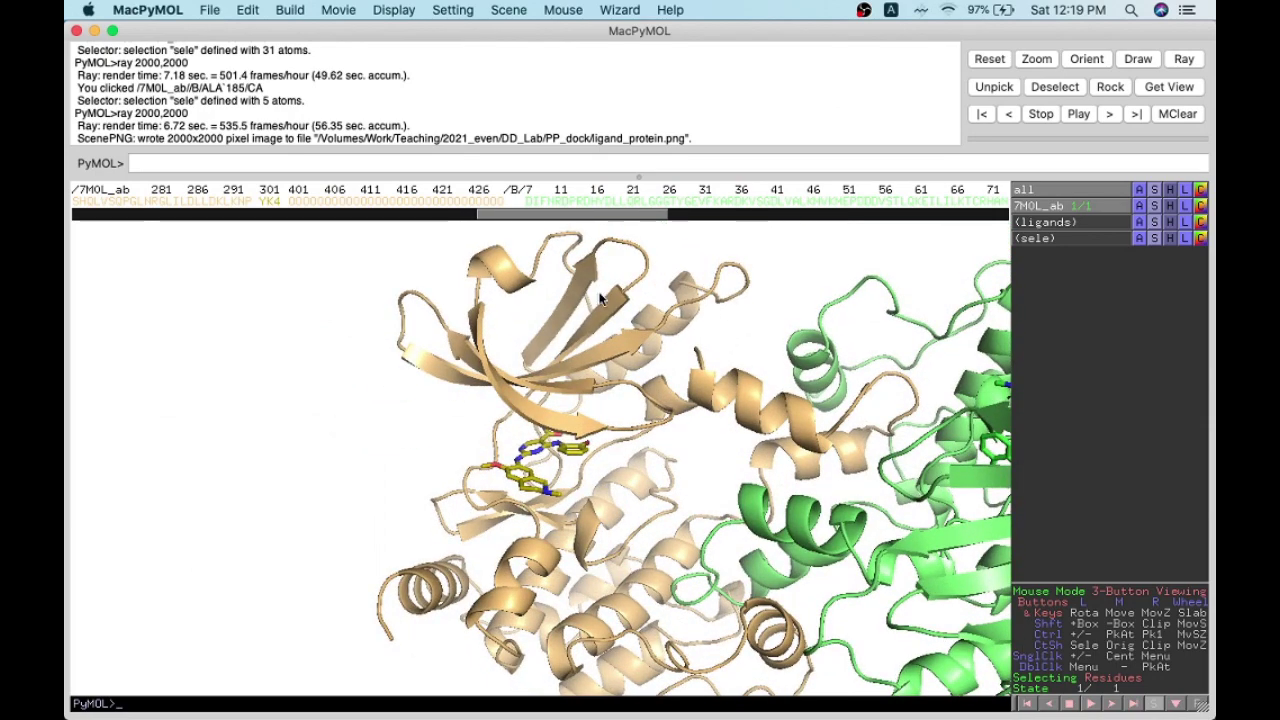
left_click_drag(601, 298, 1118, 693)
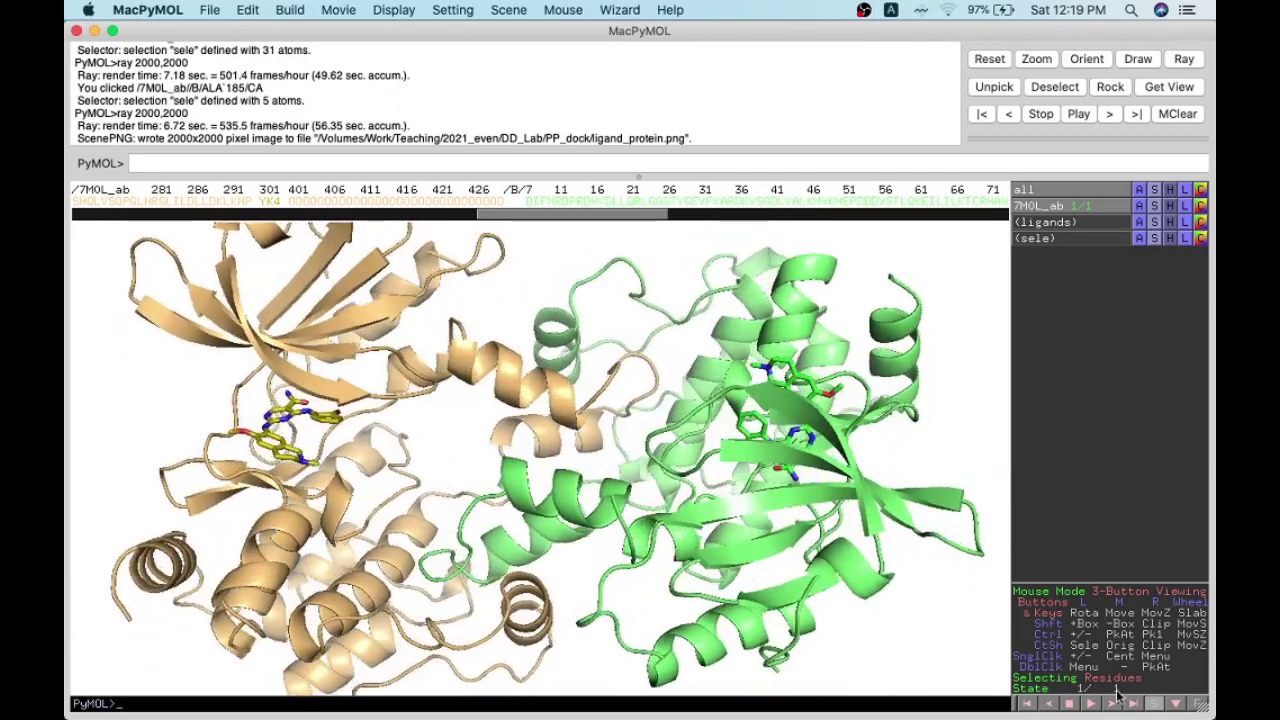
left_click(1154, 705)
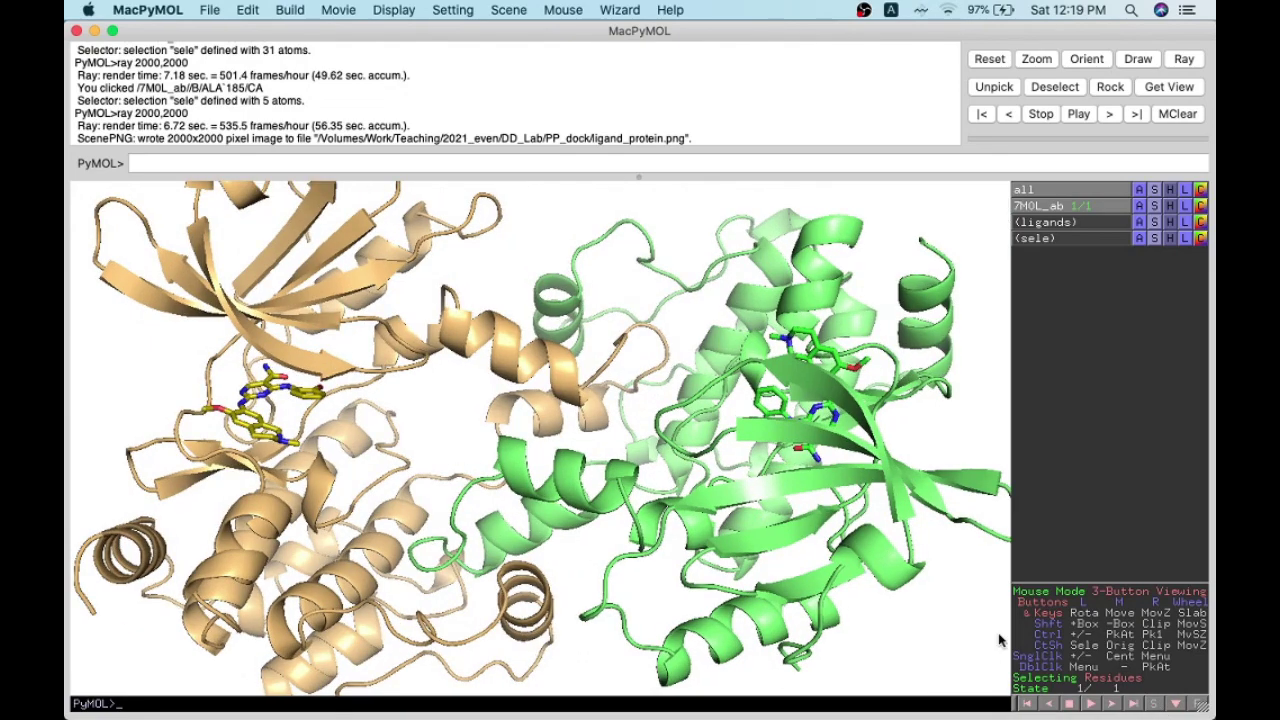
left_click_drag(634, 387, 442, 378)
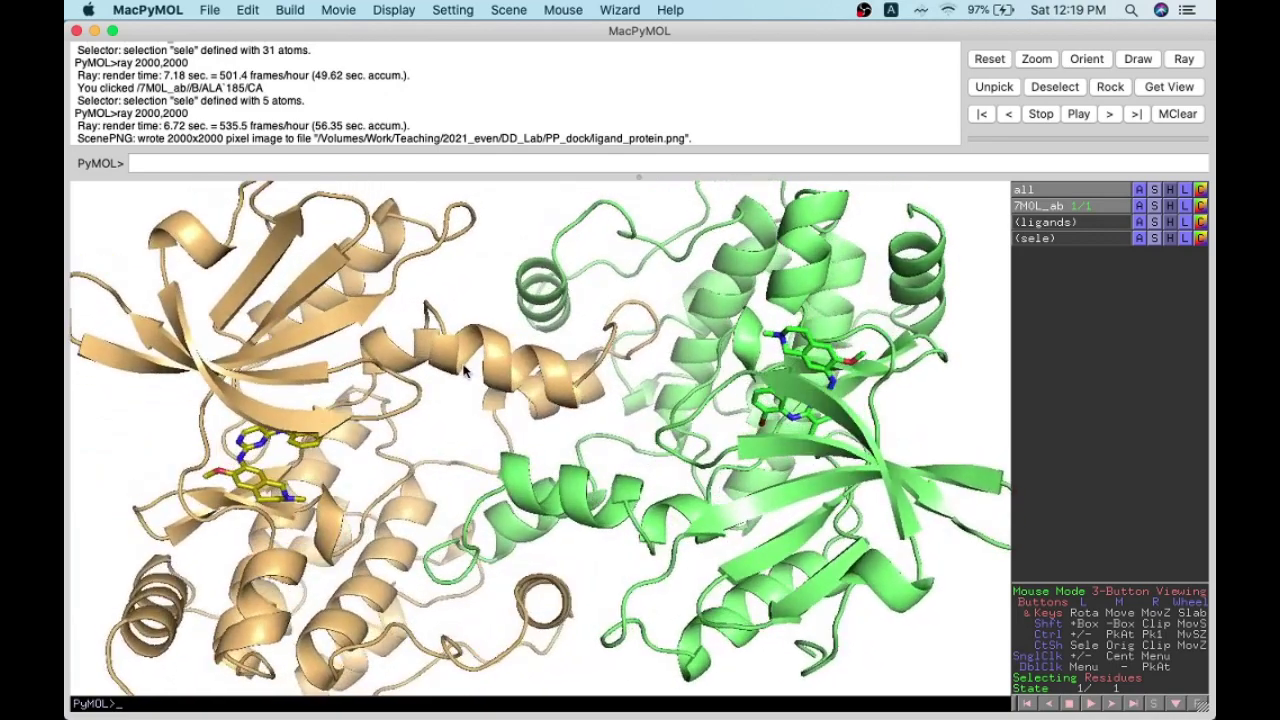
left_click_drag(472, 407, 452, 342)
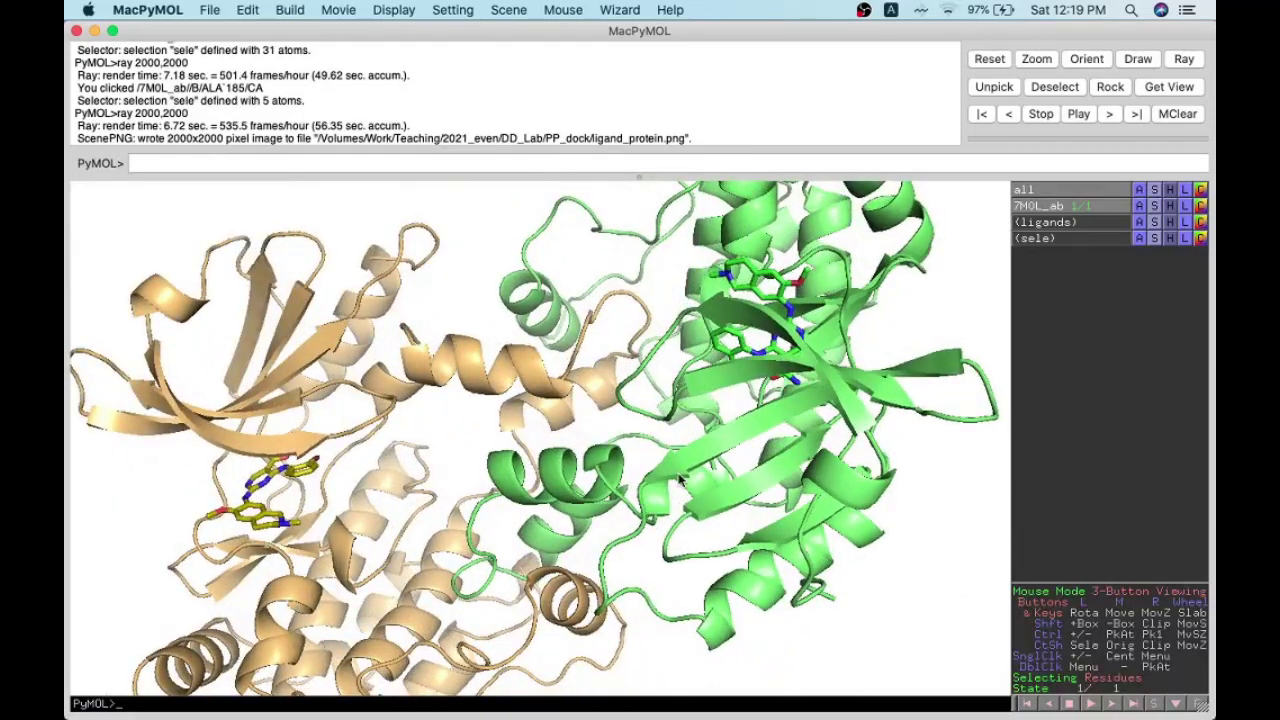
left_click_drag(809, 501, 810, 519)
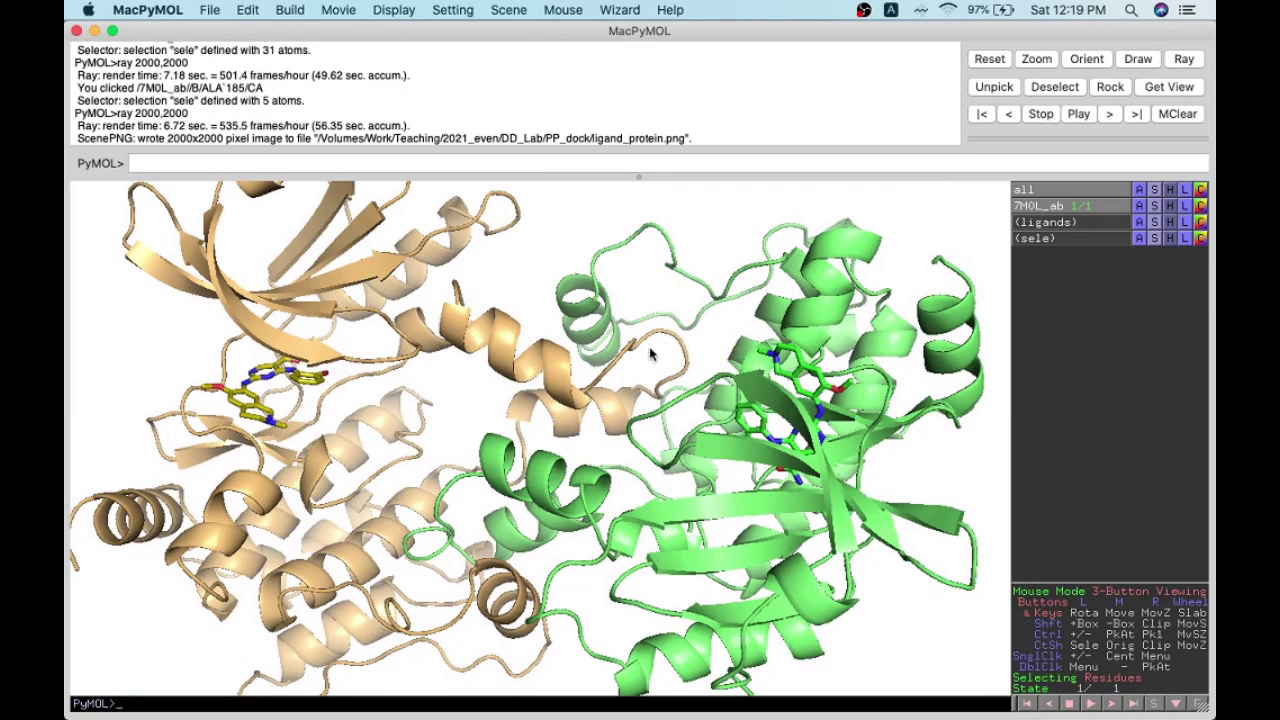
left_click_drag(515, 289, 545, 285)
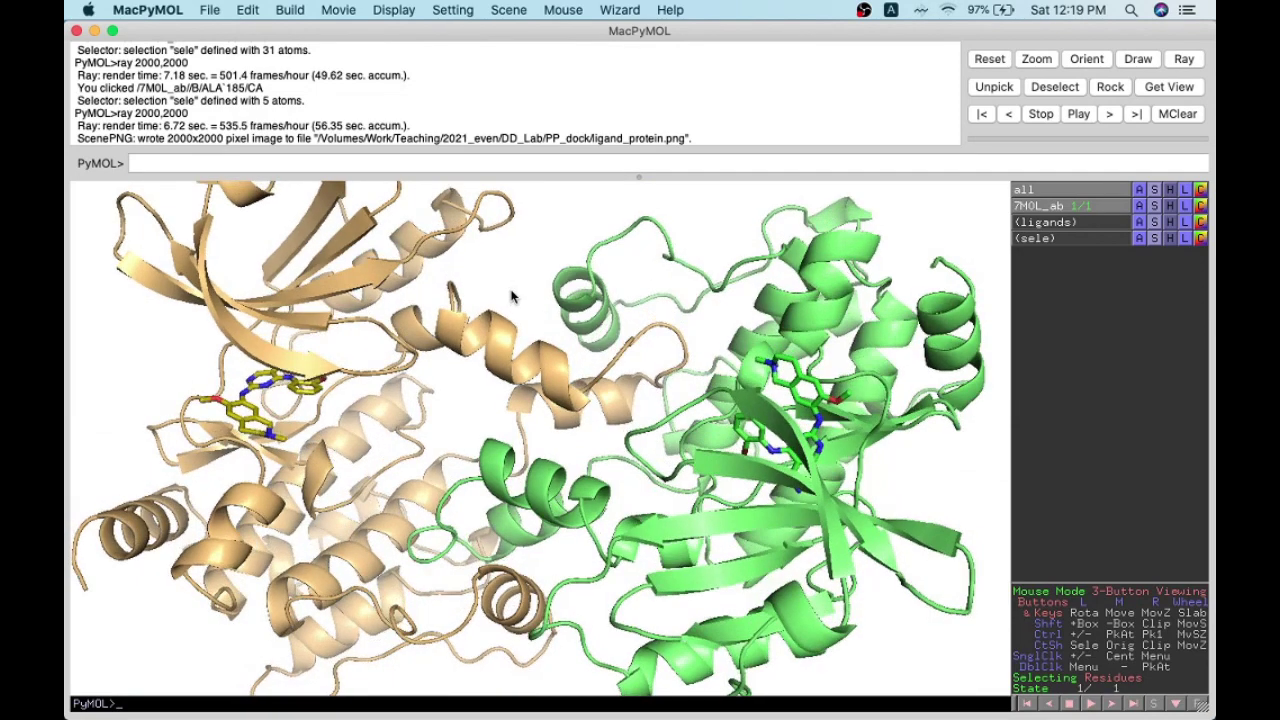
Step: Show the 7M0L_ab object as lines in addition to its cartoon, and set the background to black
left_click(1155, 205)
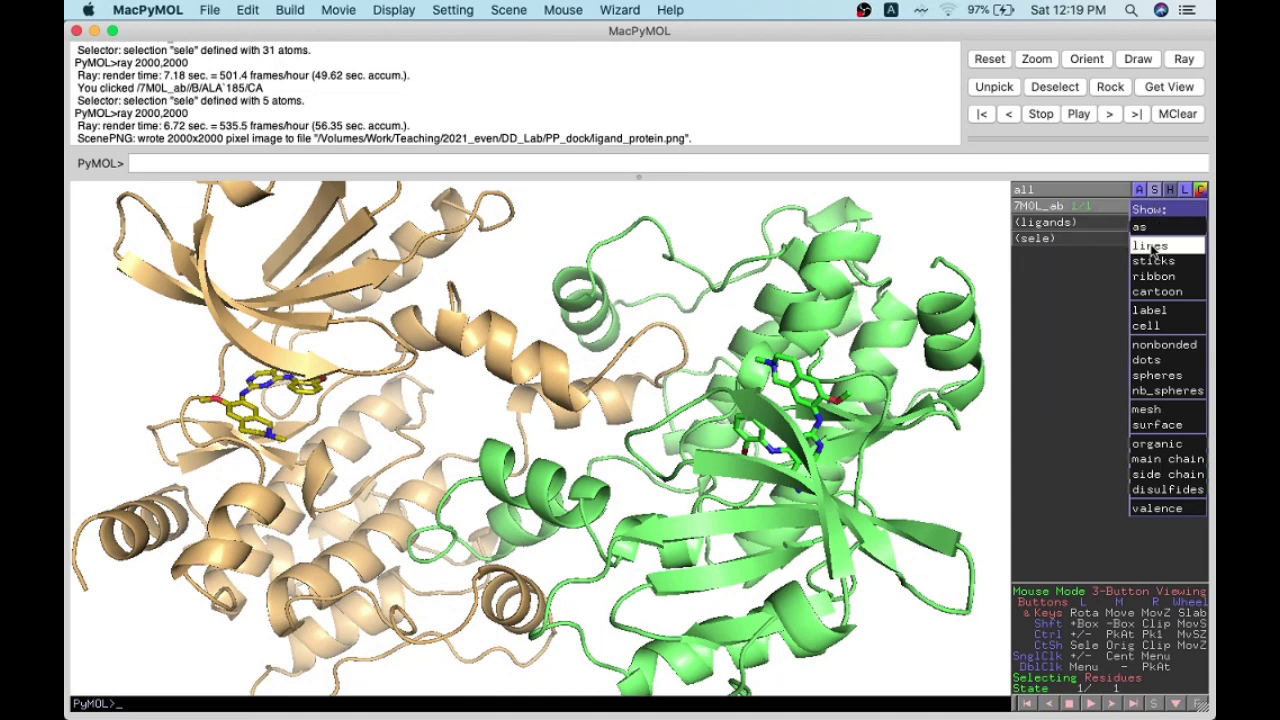
left_click(1152, 247)
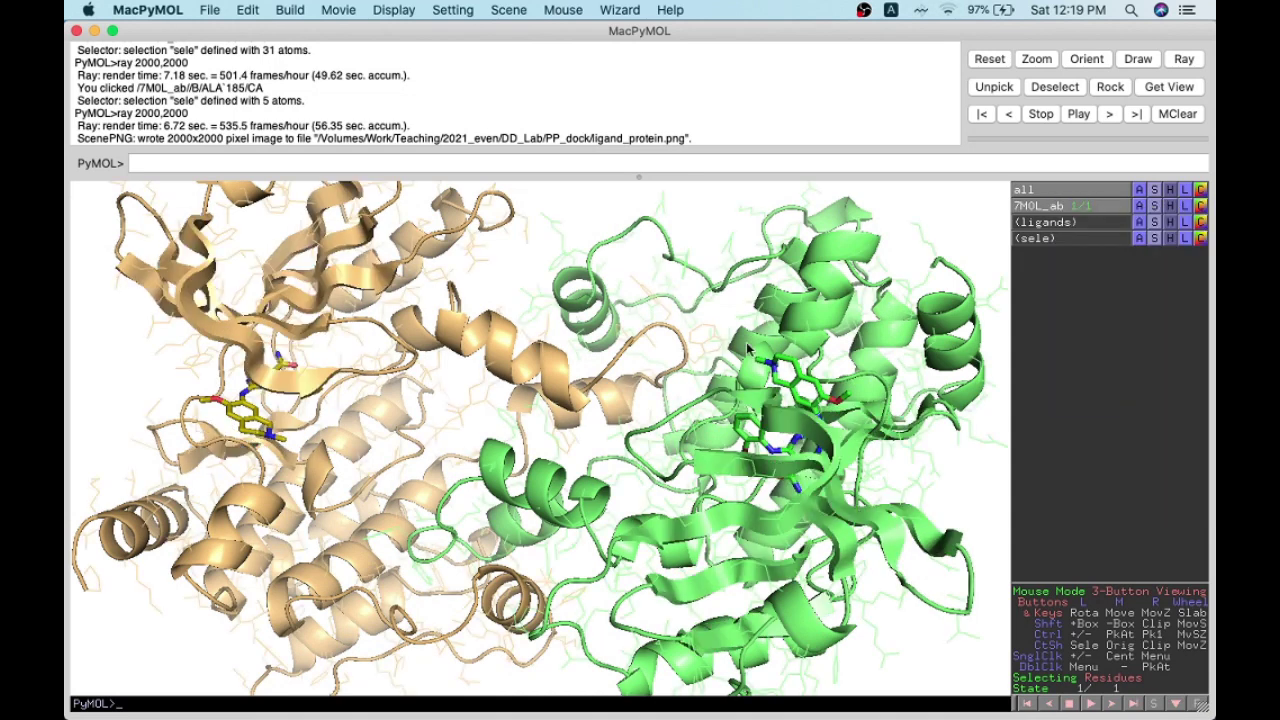
left_click(398, 9)
mouse_move(503, 158)
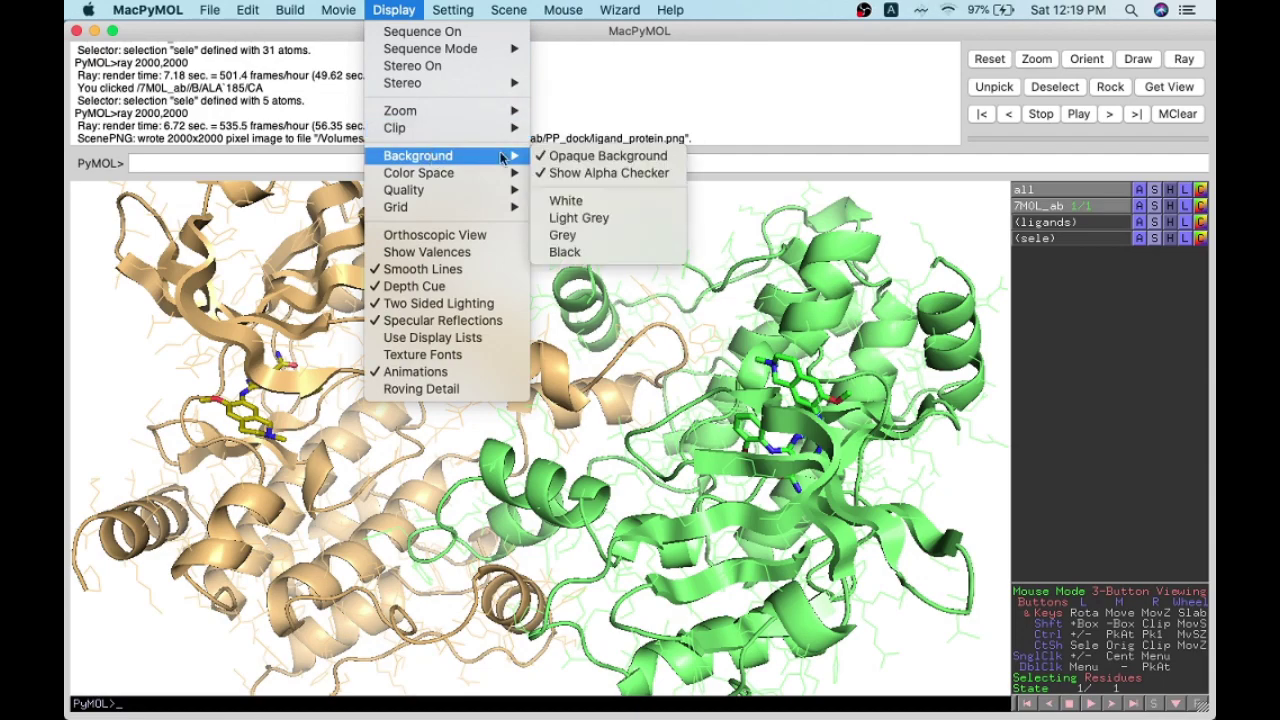
left_click(623, 254)
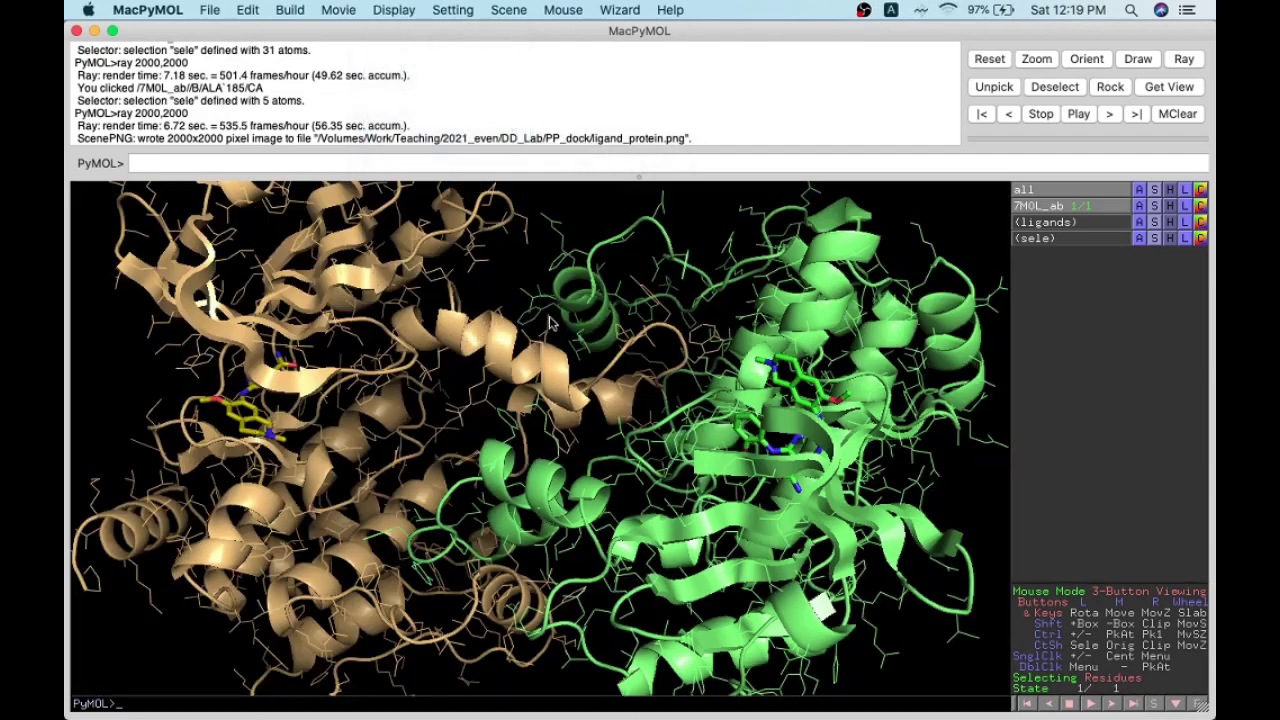
Step: Select the first interface residues in the structure: LEU 170 and ARG 168 of chain A, LEU 221 and PHE 172 of chain B
left_click_drag(553, 325, 548, 362)
left_click(557, 343)
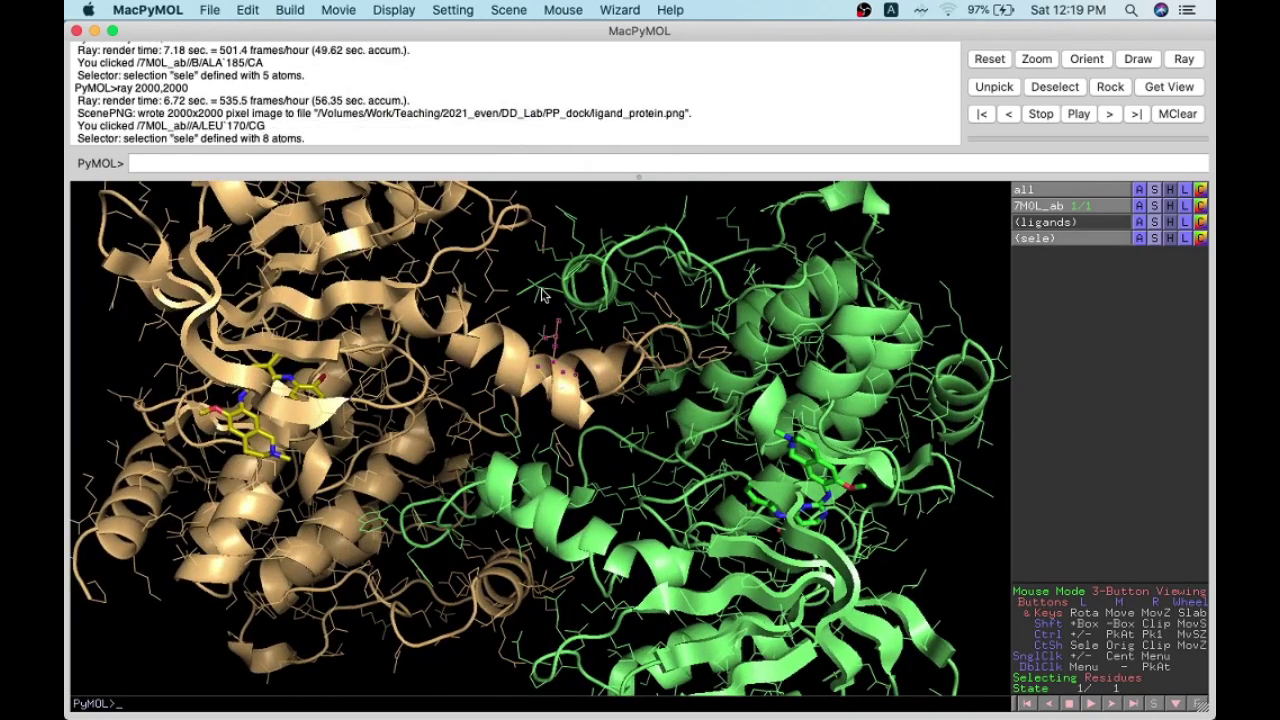
left_click(541, 295)
left_click_drag(541, 295, 505, 402)
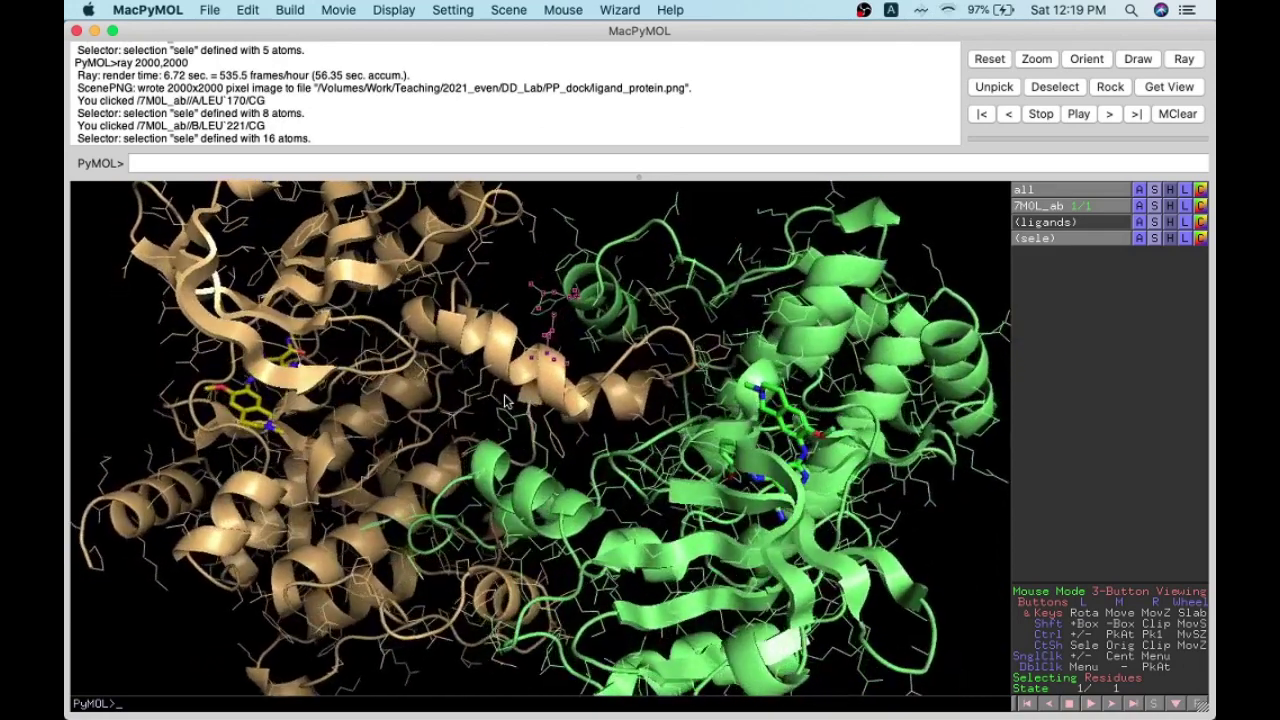
left_click(468, 400)
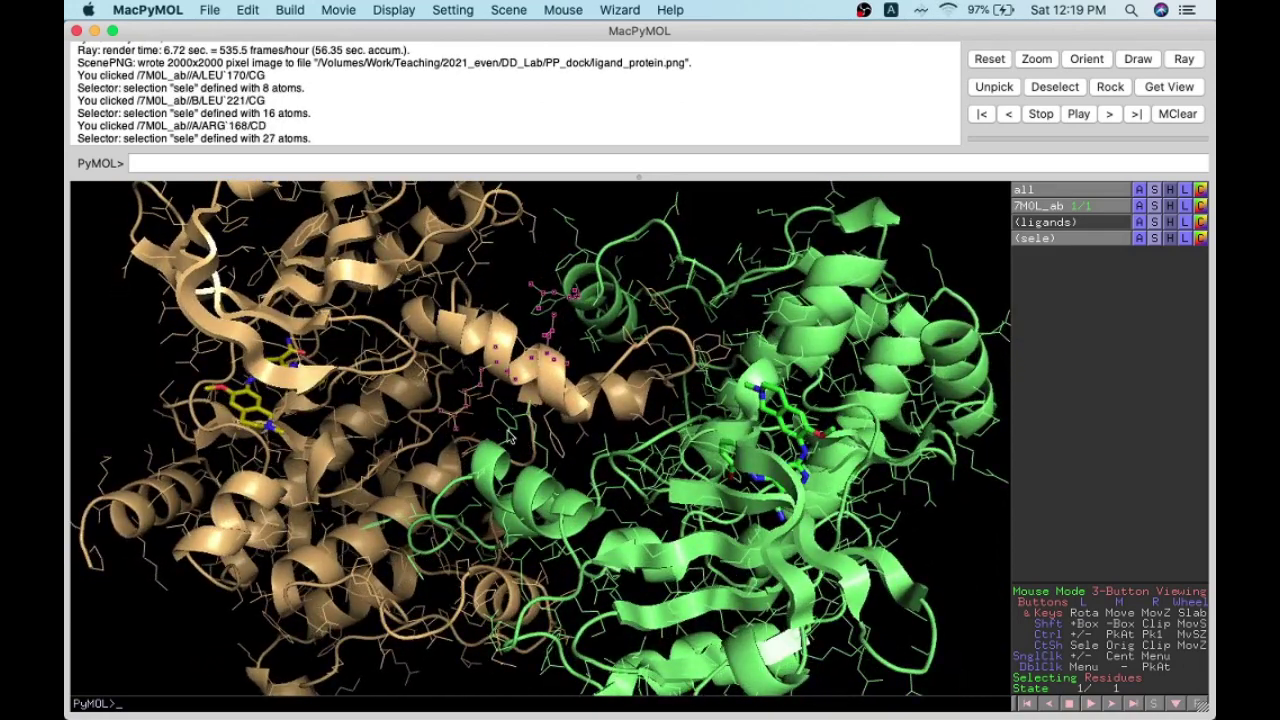
left_click(503, 452)
Step: Add PHE 172, ALA 187, LEU 188 and LYS 189 of chain A and LEU 224 and PHE 225 of chain B to the selection
left_click_drag(503, 452, 510, 355)
left_click(567, 438)
left_click(565, 405)
left_click(550, 345)
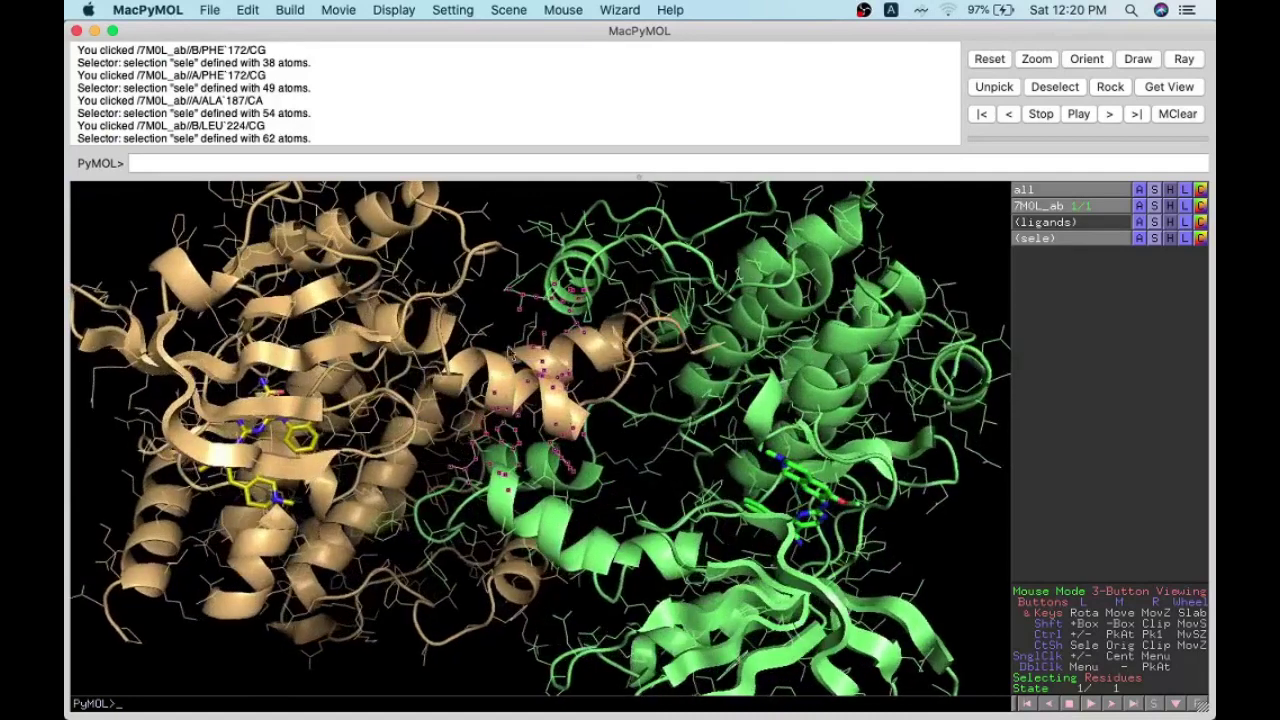
left_click(528, 330)
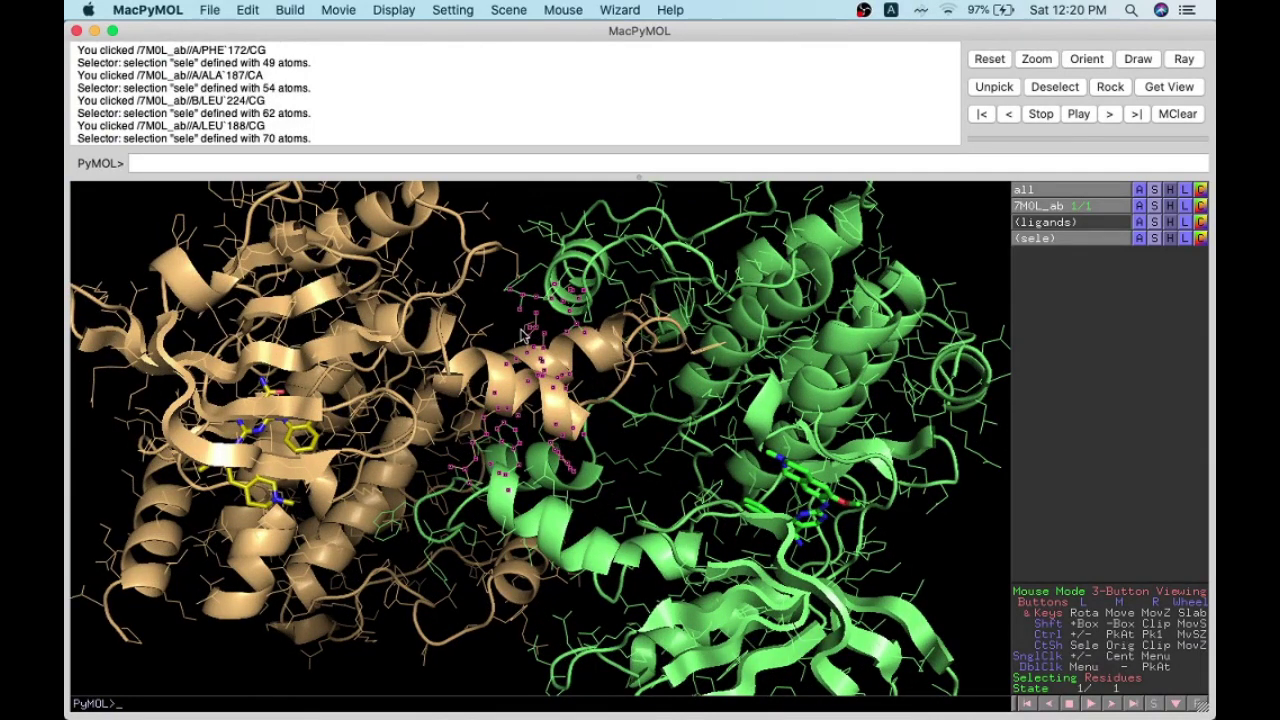
left_click(524, 338)
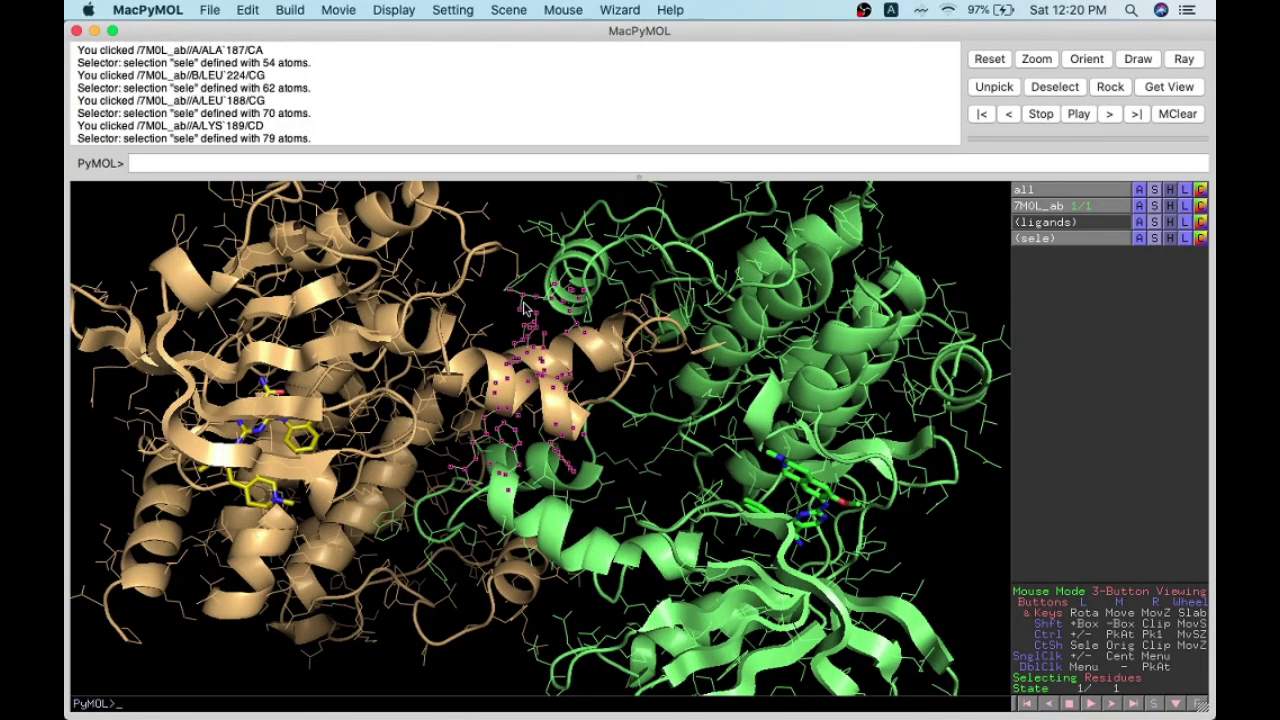
left_click(604, 505)
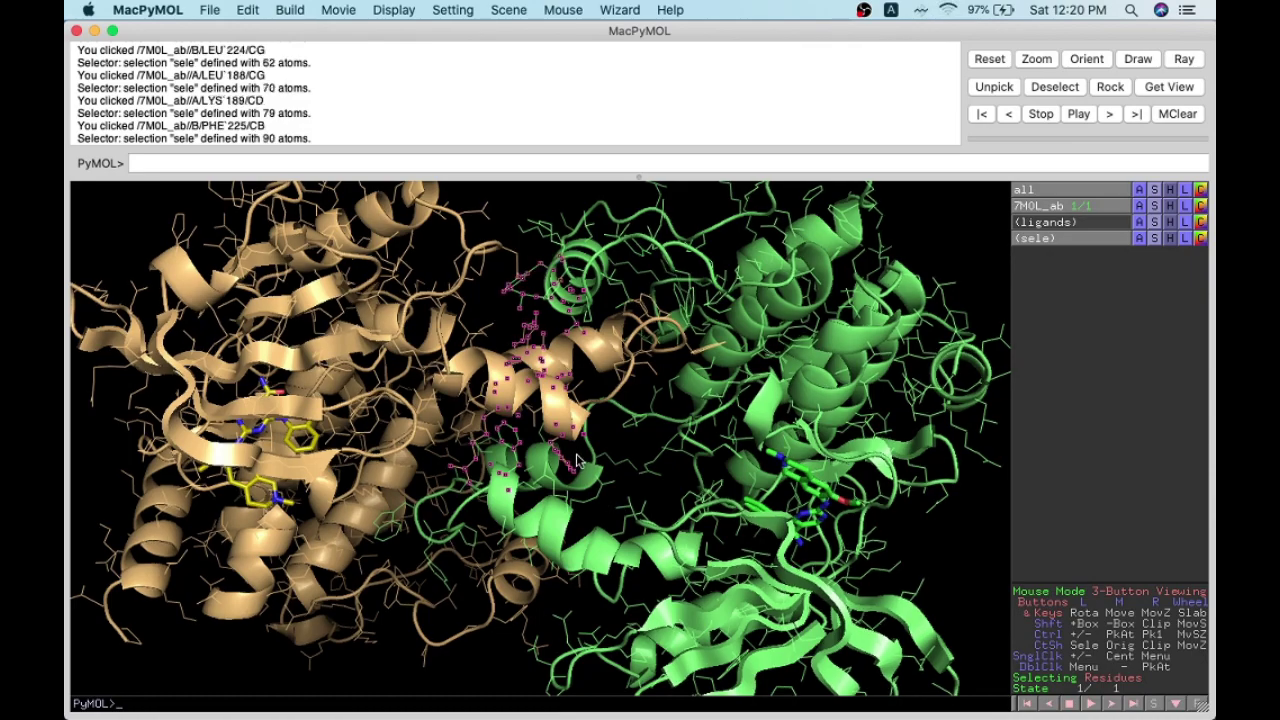
left_click_drag(604, 505, 606, 424)
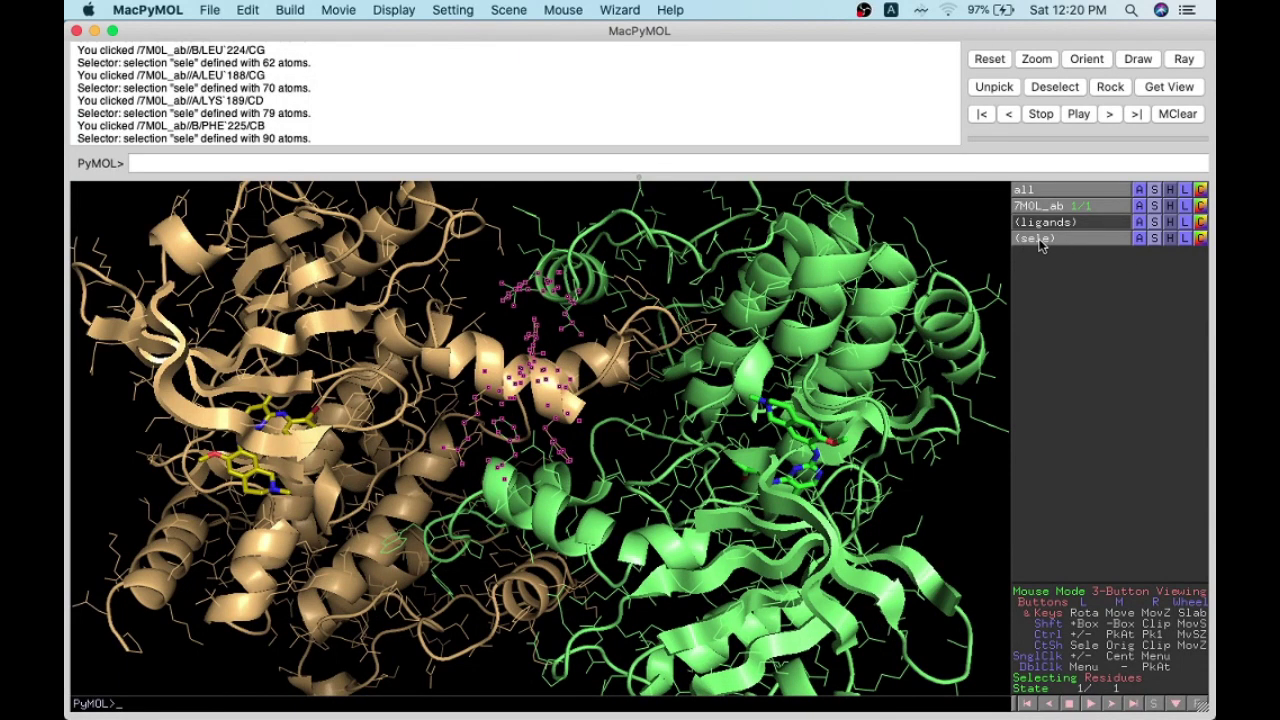
Step: Rename the sele selection to interface_resi
left_click(1138, 239)
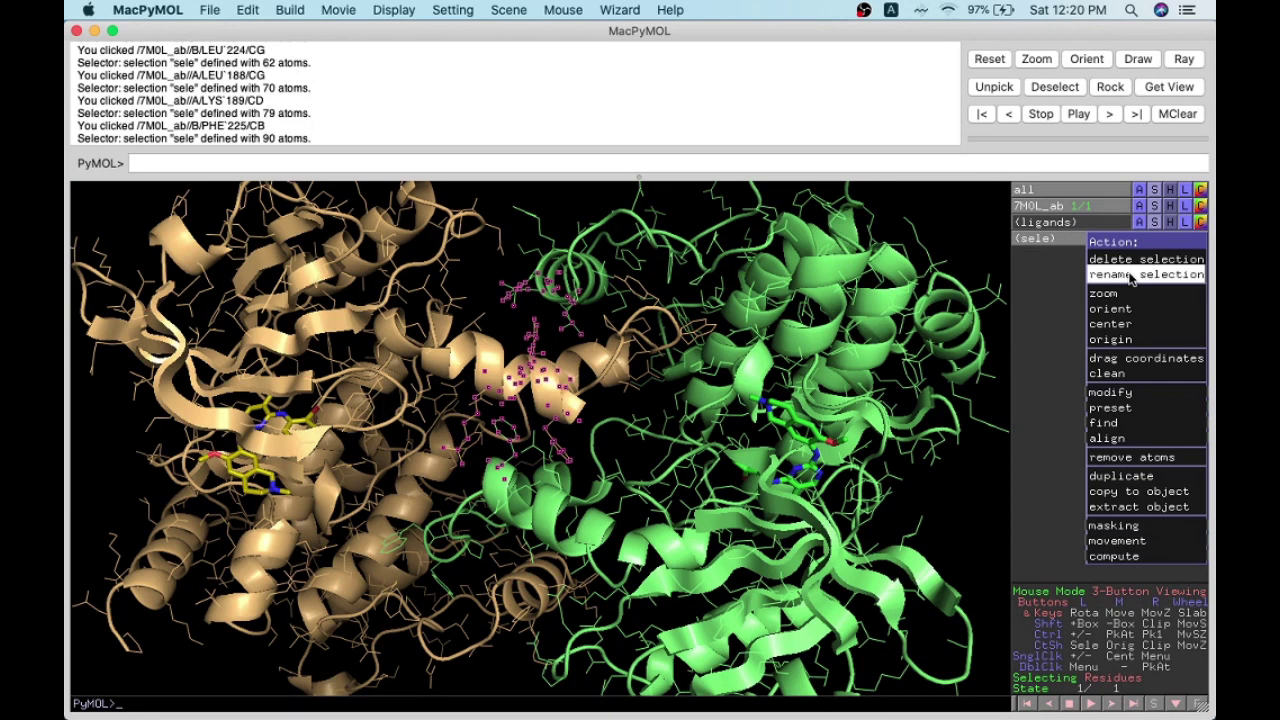
left_click(1131, 275)
key("BackSpace")
key("BackSpace")
key("BackSpace")
key("BackSpace")
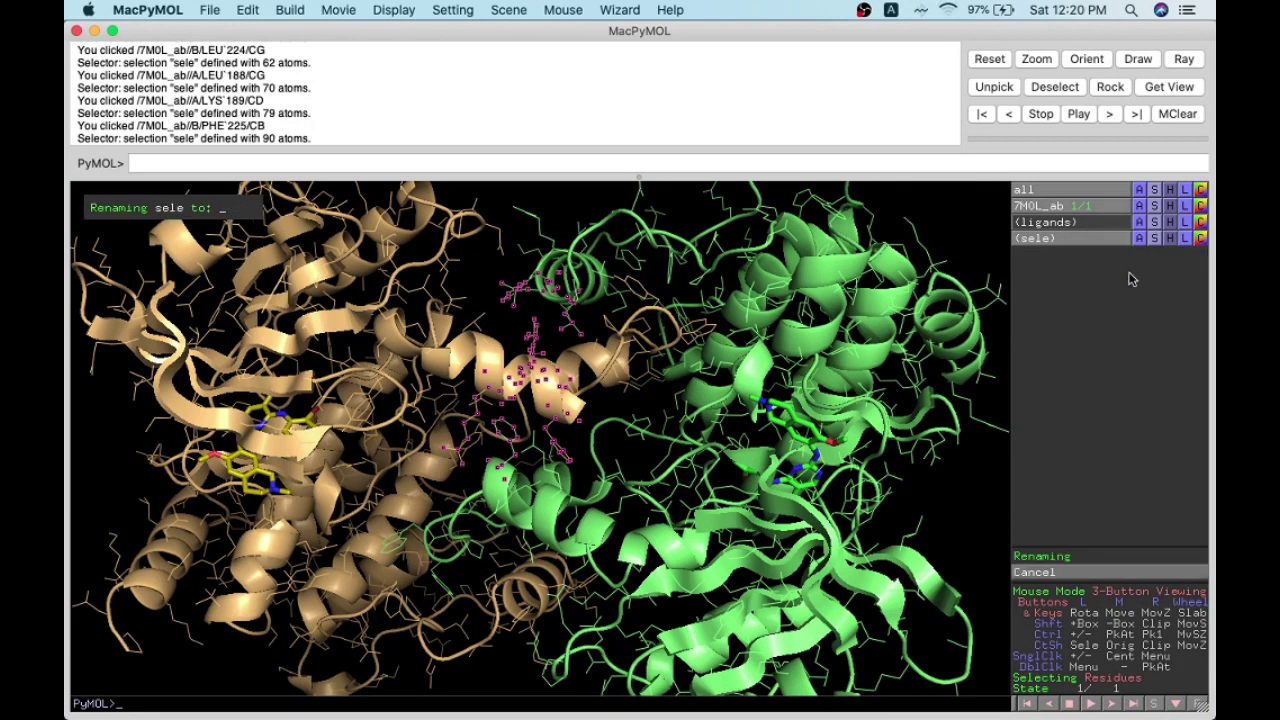
type("interface")
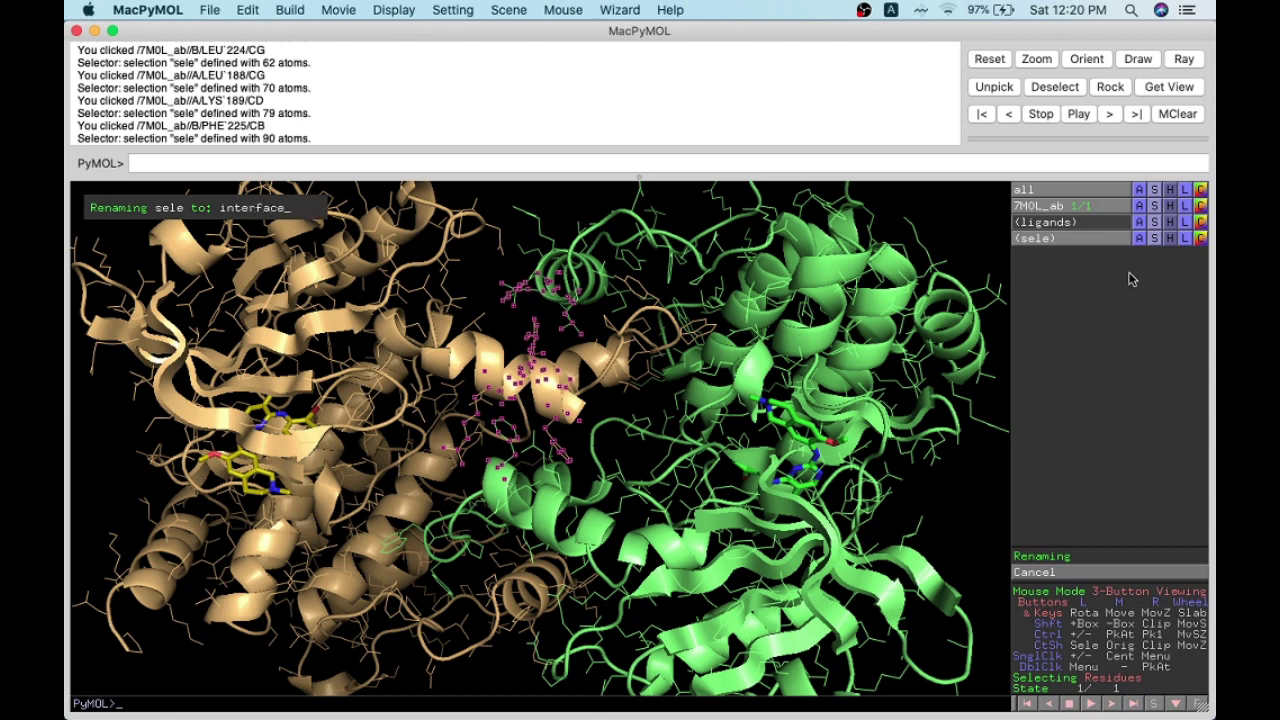
type("_resi")
key("Return")
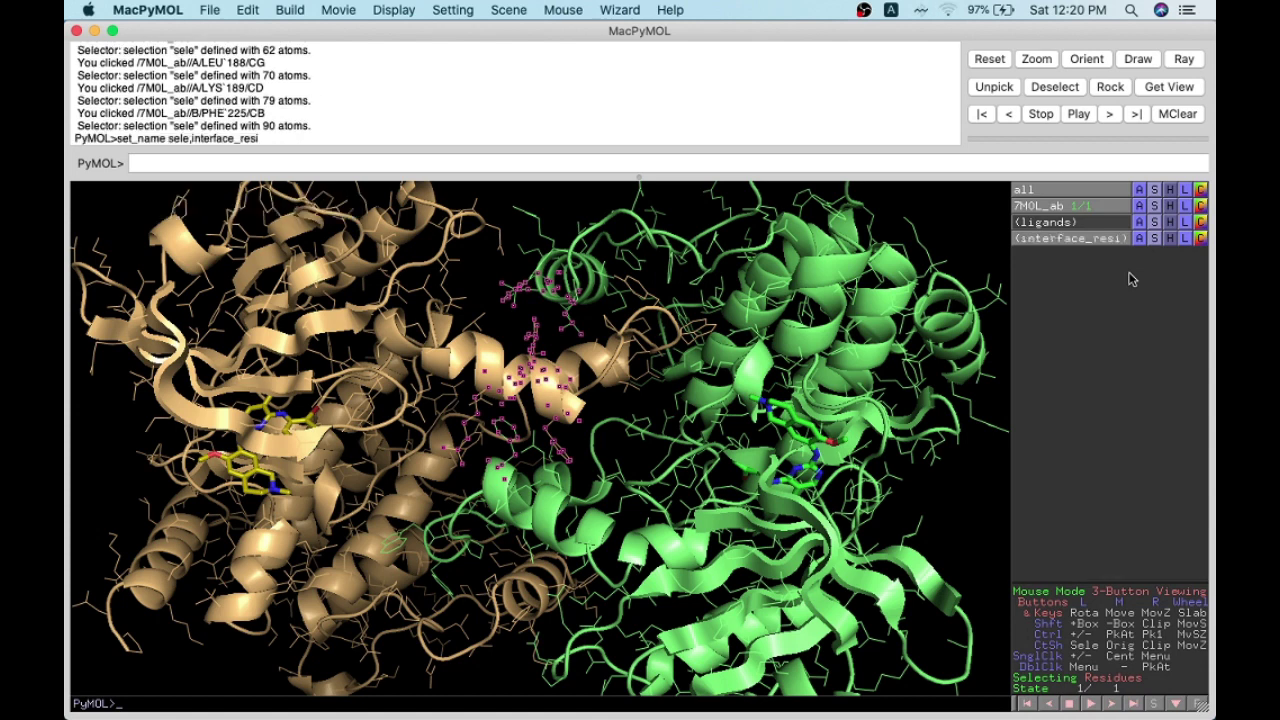
Step: Hide the lines of all objects, and show the interface_resi residues as sticks without their selection markers
left_click(1170, 190)
left_click(1173, 231)
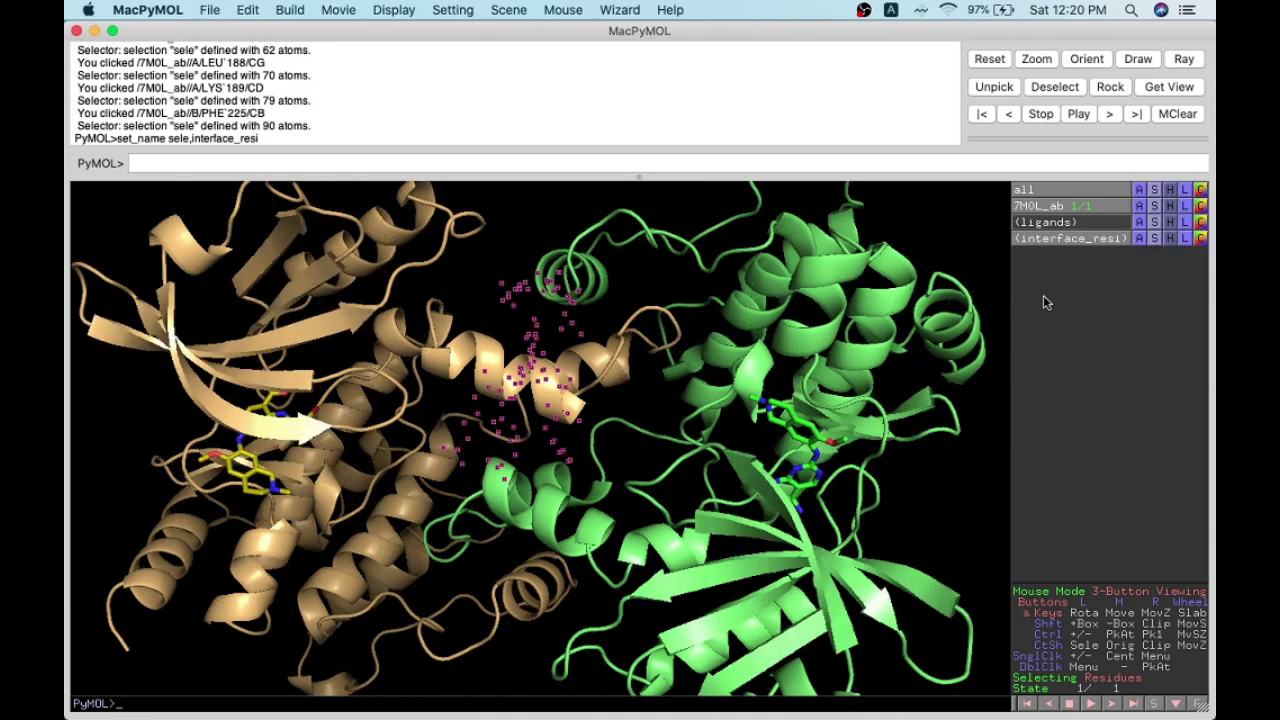
left_click(1157, 245)
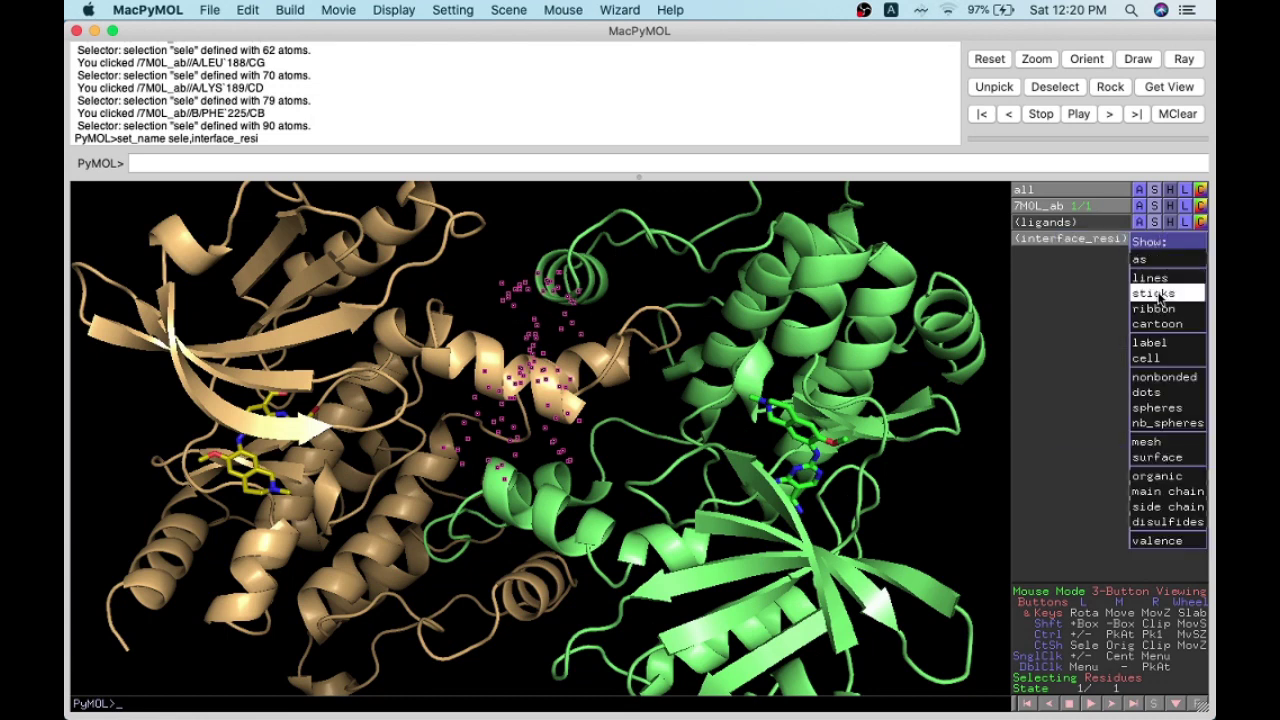
left_click(1160, 292)
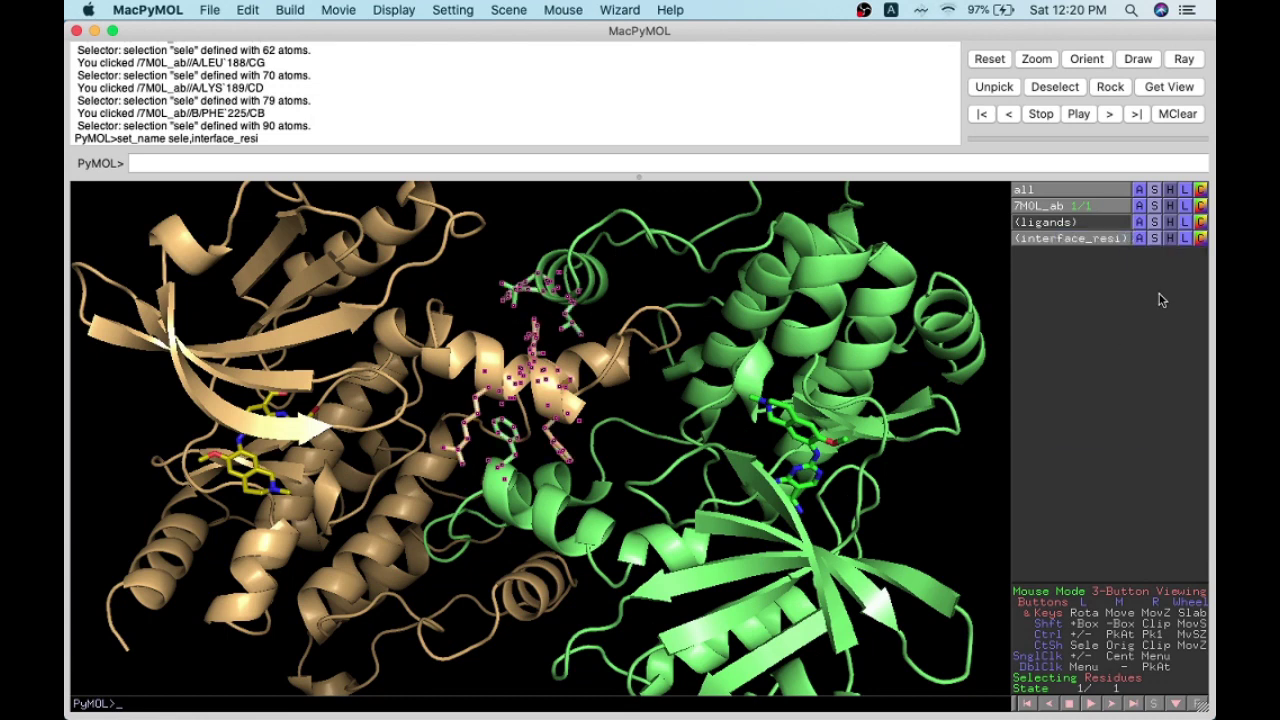
left_click(530, 220)
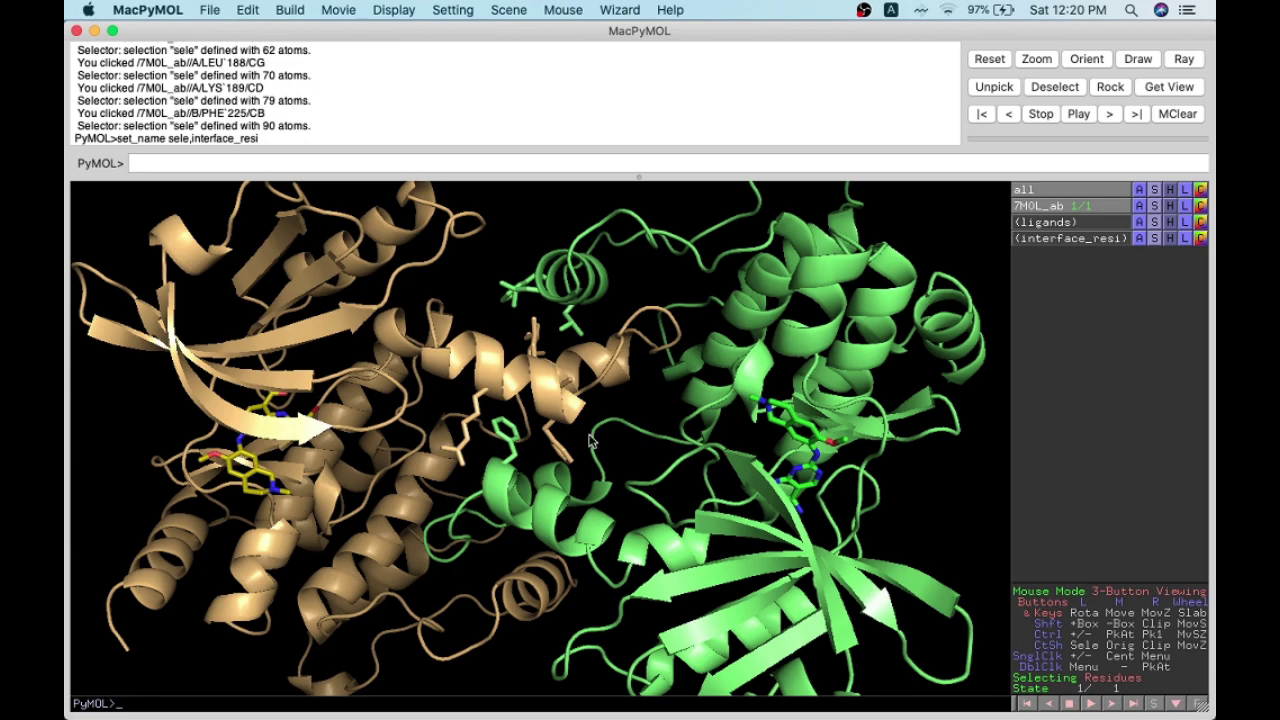
Step: Zoom to the interface_resi selection and examine the stick residues at the chain A/B interface from several angles
left_click_drag(598, 468, 615, 418)
scroll(608, 410, "up", 5)
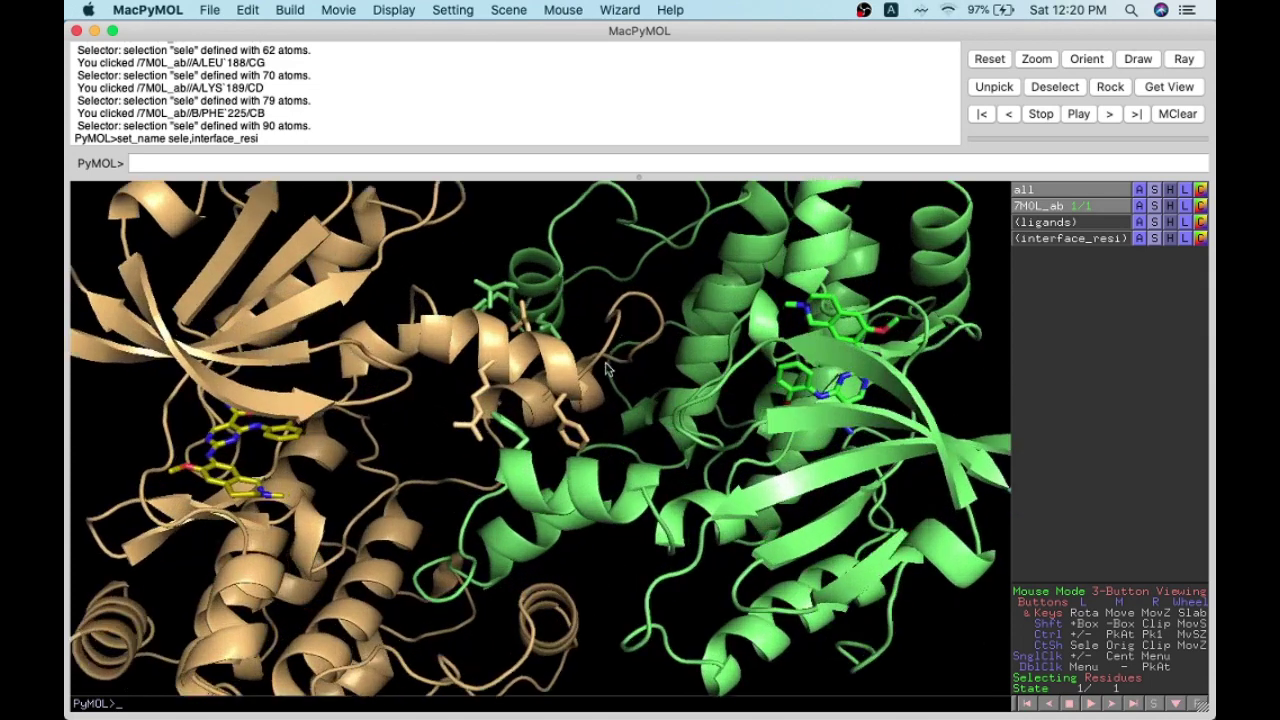
left_click(1139, 238)
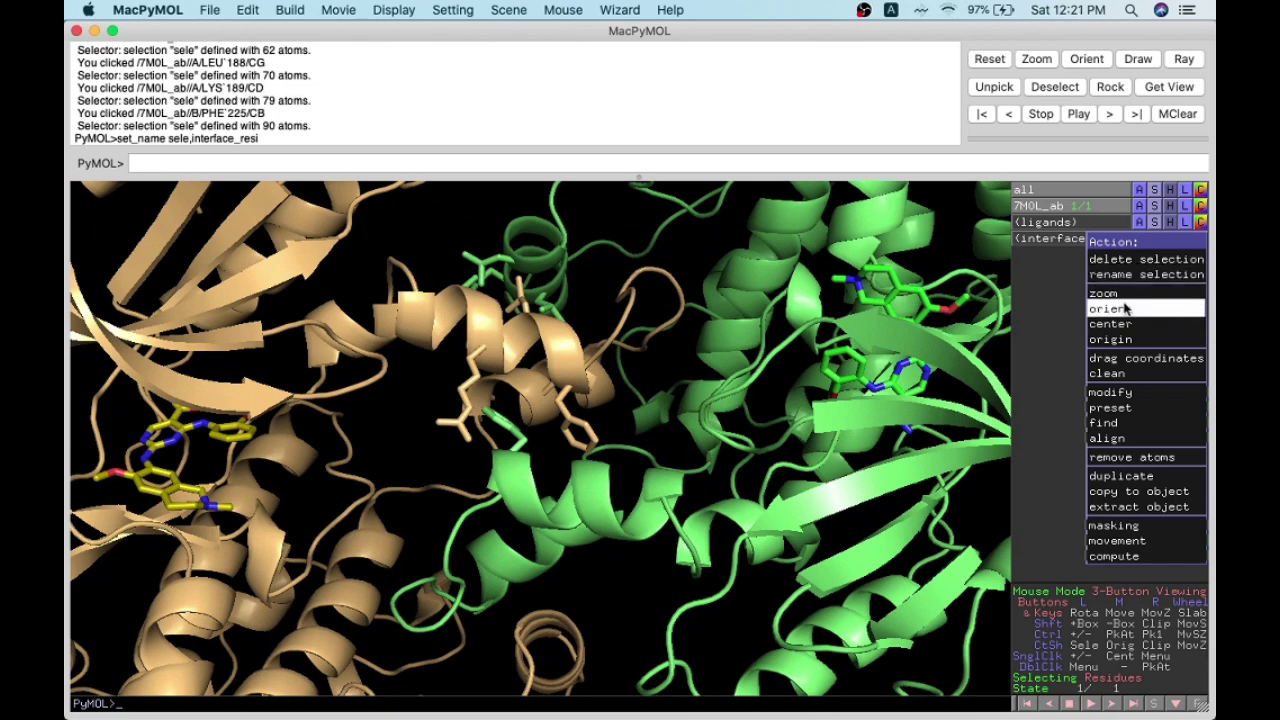
left_click(1123, 292)
left_click_drag(552, 262, 512, 310)
left_click_drag(686, 467, 429, 380)
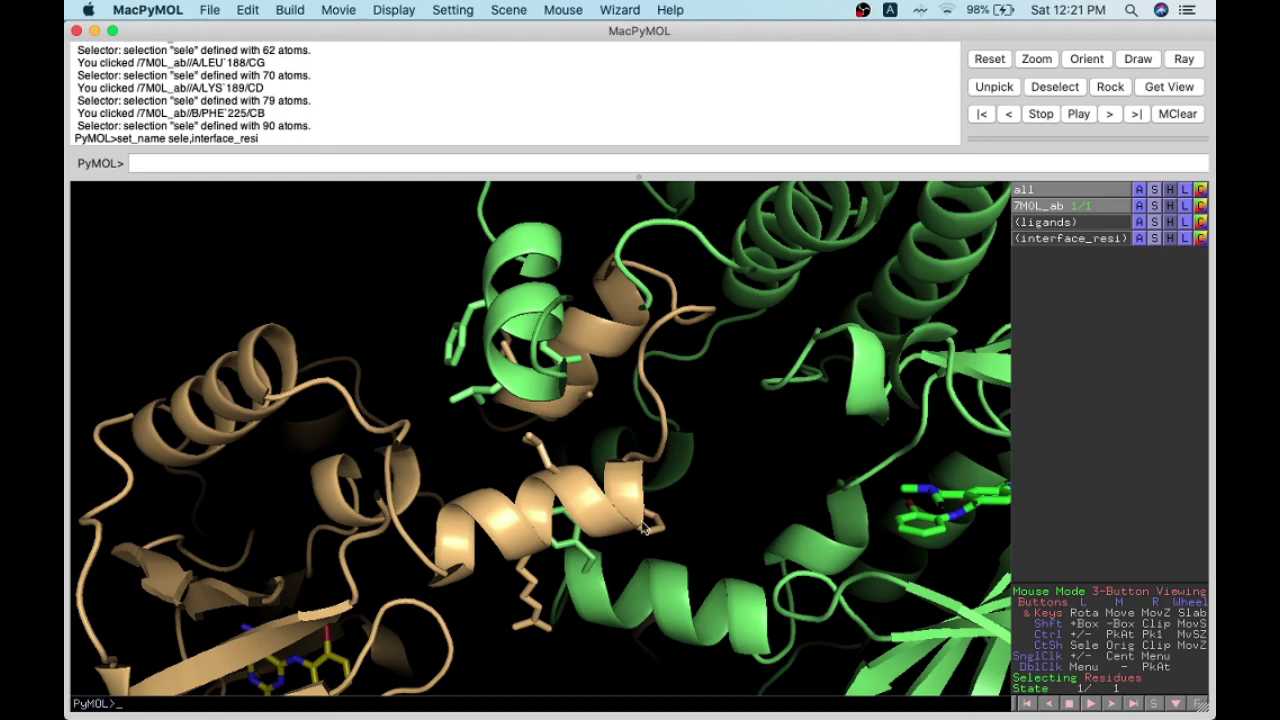
left_click_drag(596, 642, 552, 473)
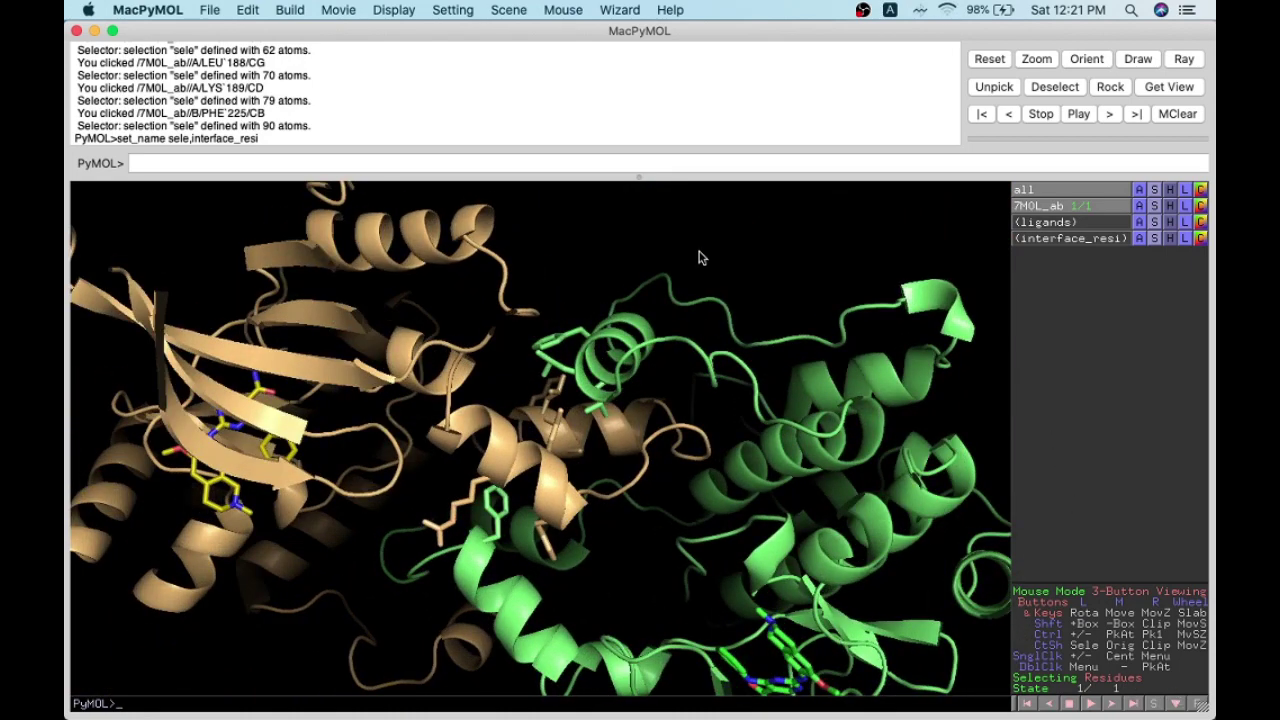
left_click_drag(733, 377, 648, 368)
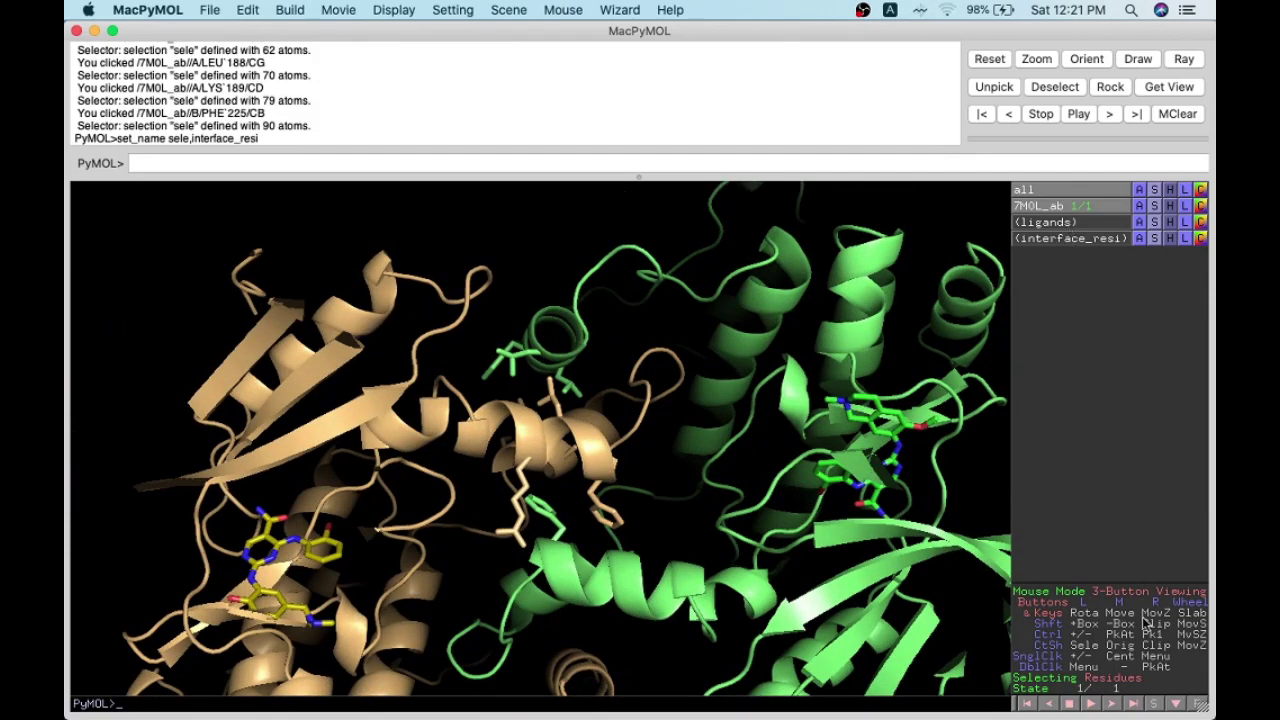
Step: Display the sequence viewer at the start of chain A and show all objects as cartoon only
left_click(1154, 704)
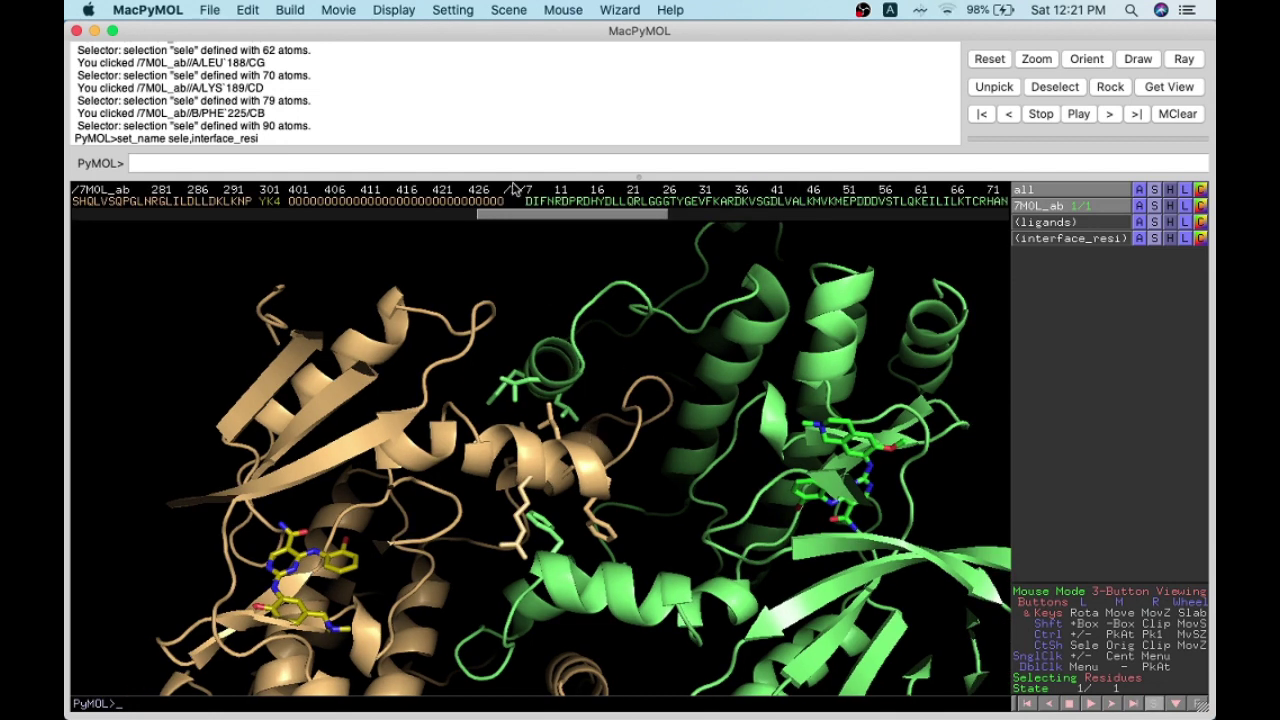
left_click_drag(504, 219, 248, 219)
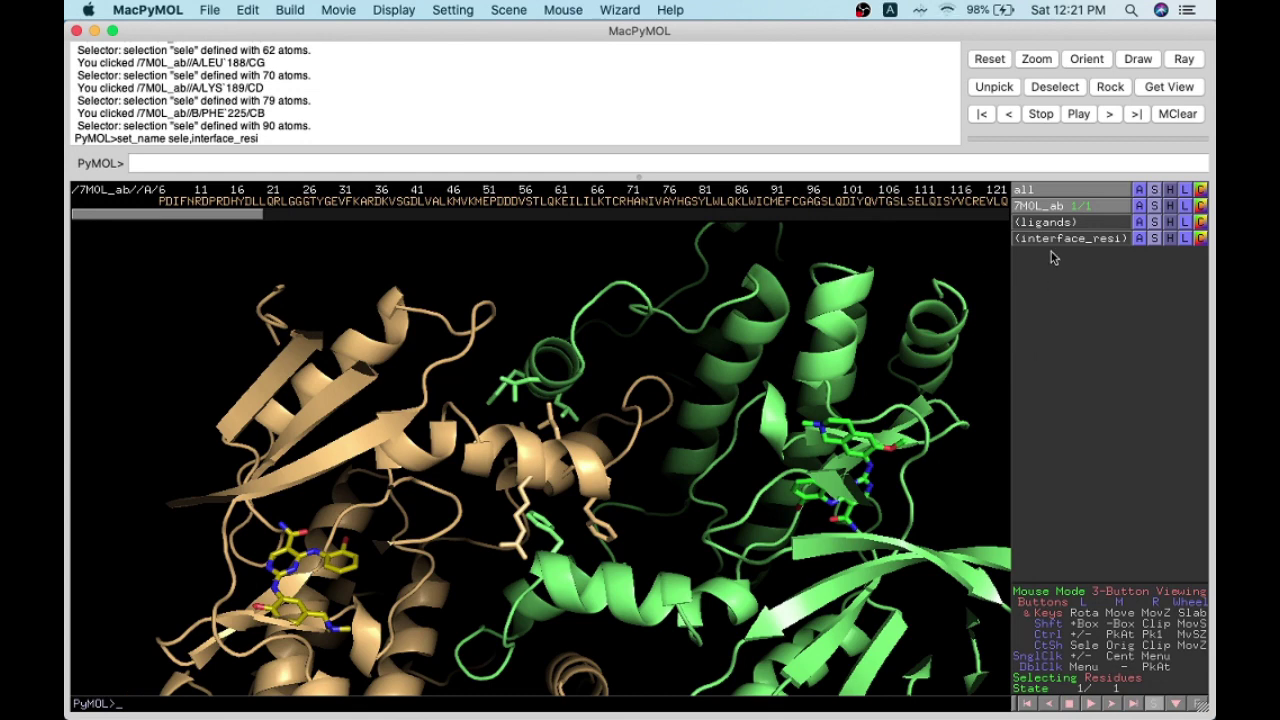
left_click(1160, 192)
mouse_move(1157, 210)
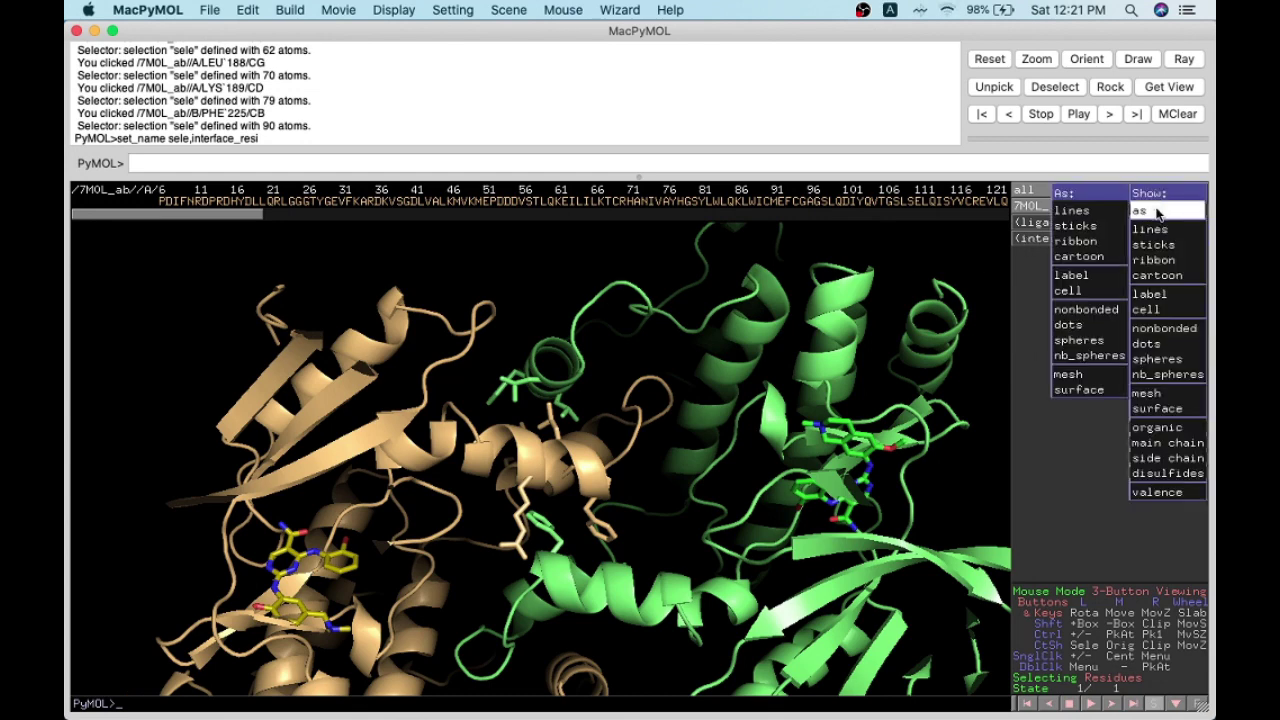
left_click(1088, 262)
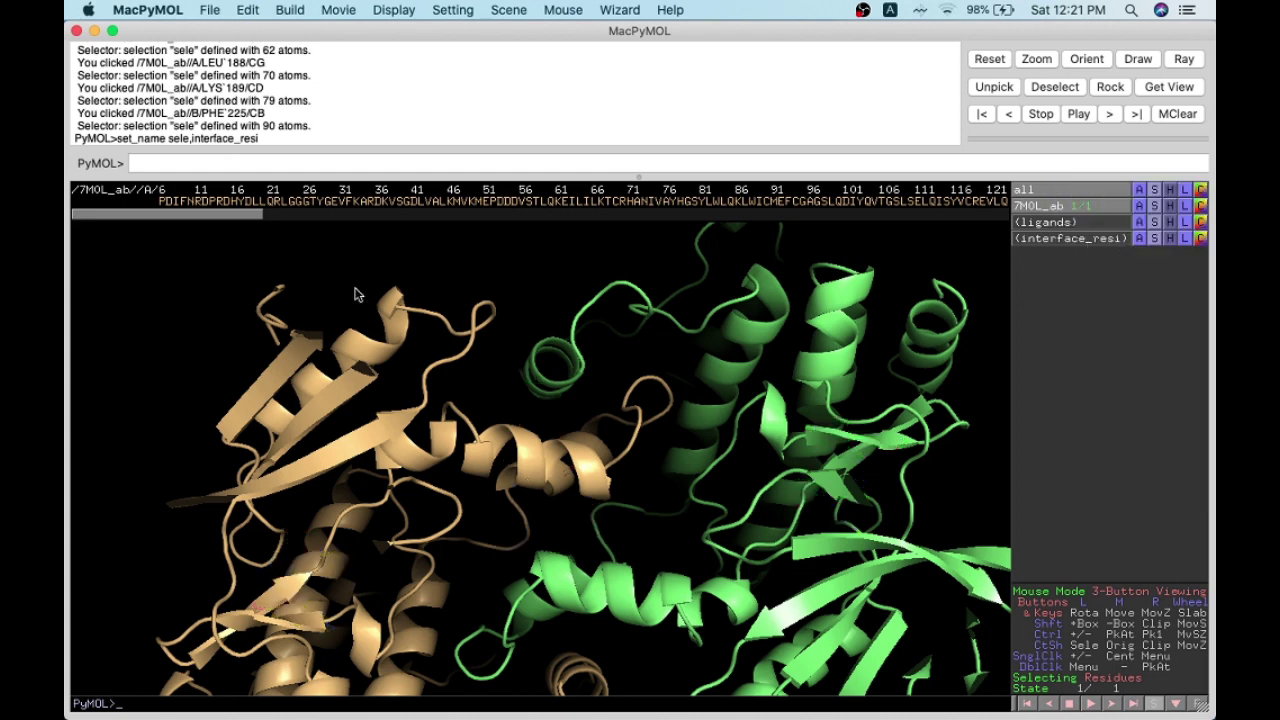
Step: Select all chain A protein residues in the sequence, excluding ligand and waters, and copy the selection to a new object
left_click(164, 202)
left_click_drag(271, 221, 619, 220)
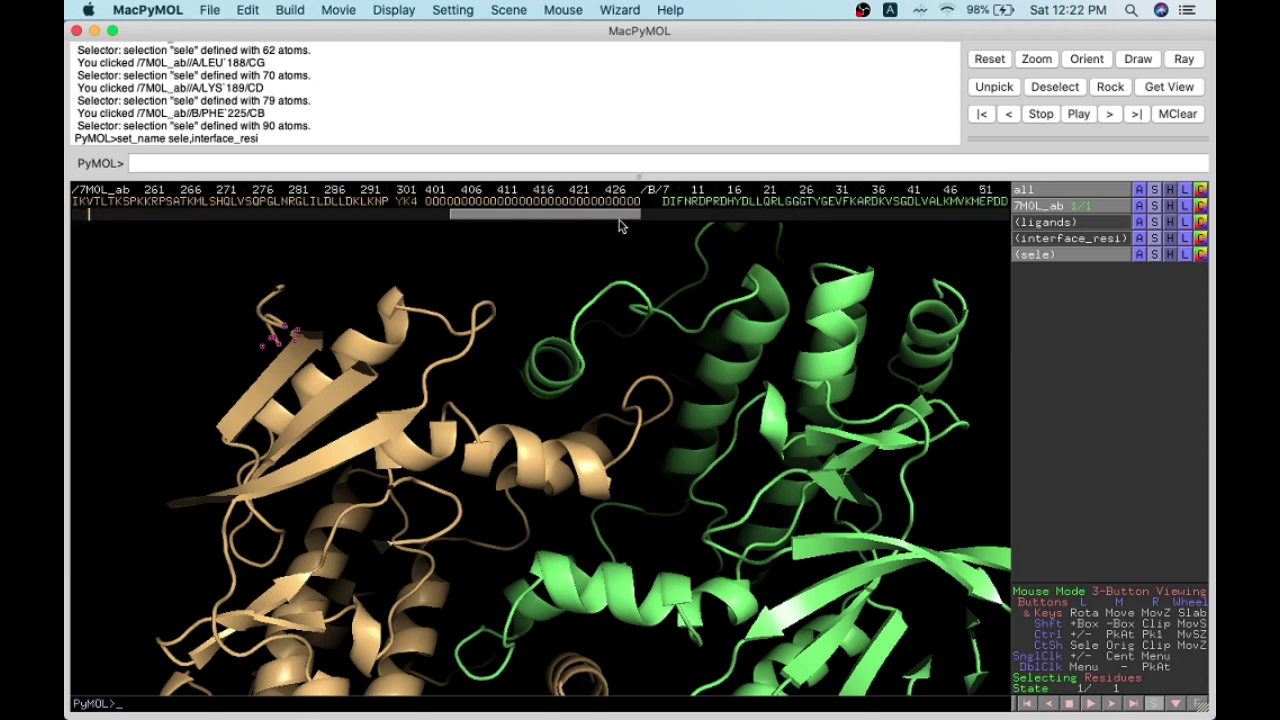
left_click(381, 207, "shift")
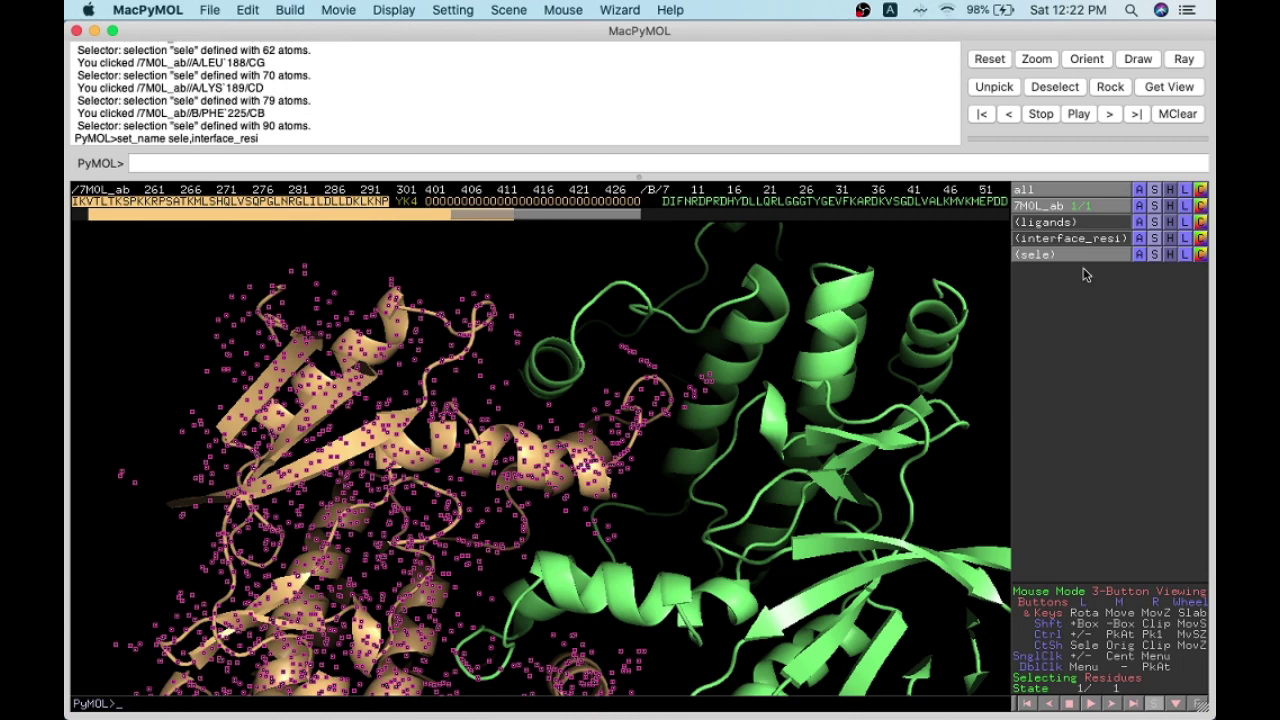
left_click(1139, 256)
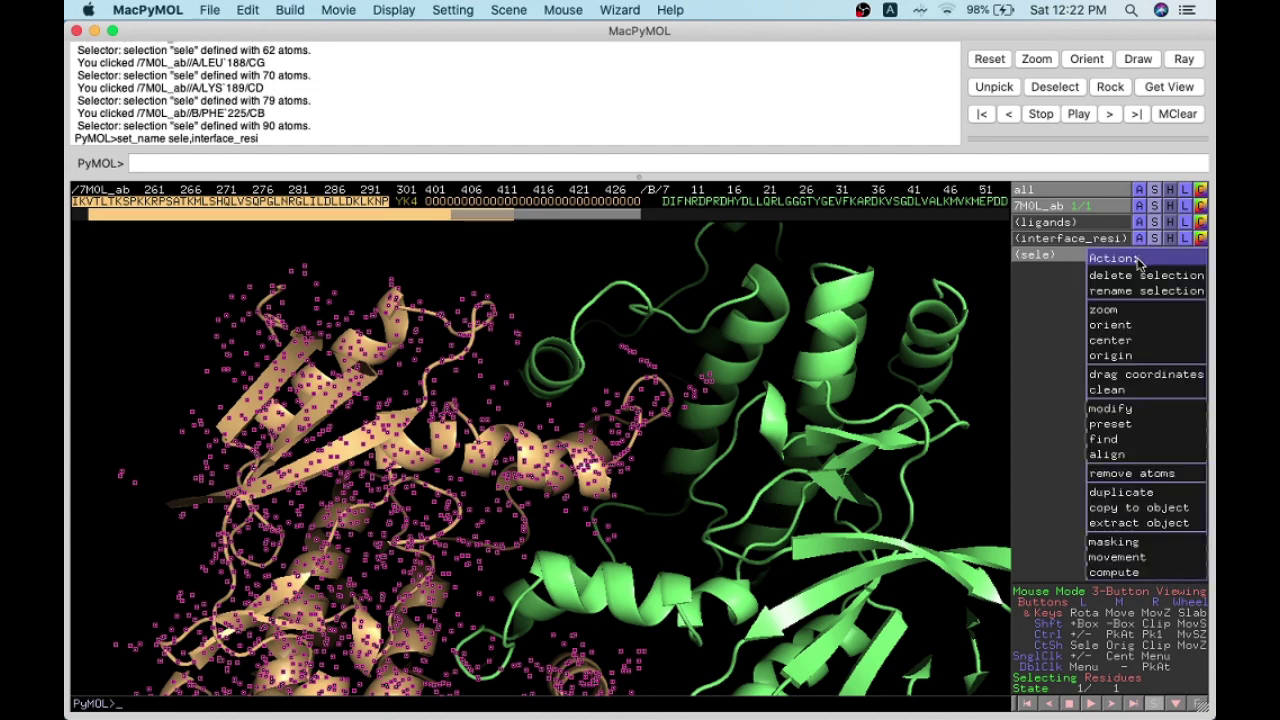
left_click(1152, 509)
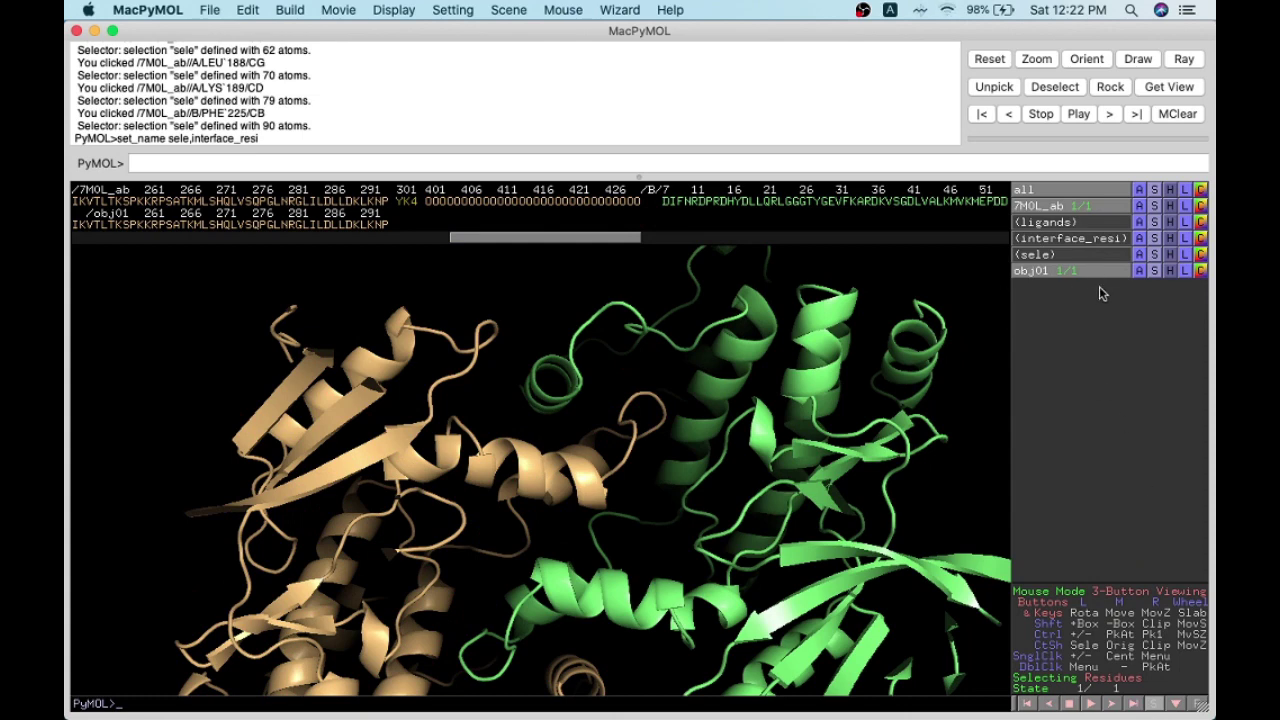
Step: Hide the cartoon of 7M0L_ab while keeping it enabled, and enable the copied chain A object obj01
left_click(1062, 208)
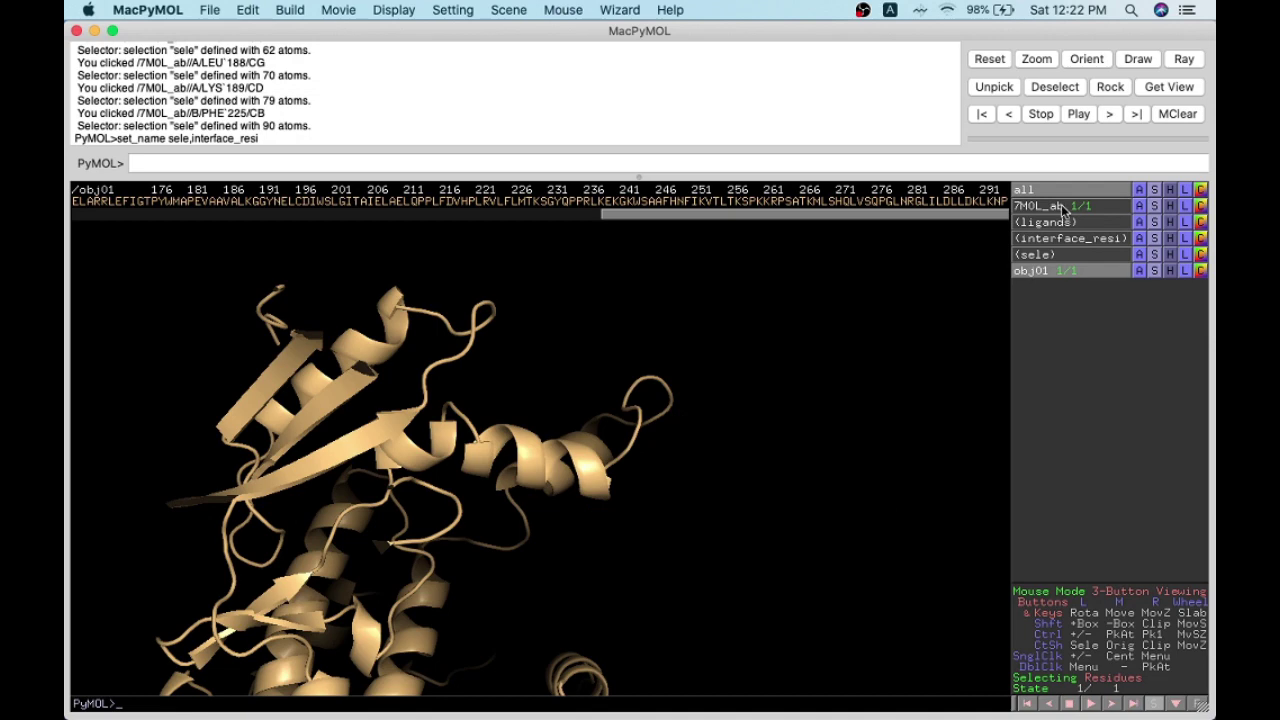
left_click(1061, 194)
left_click(1062, 196)
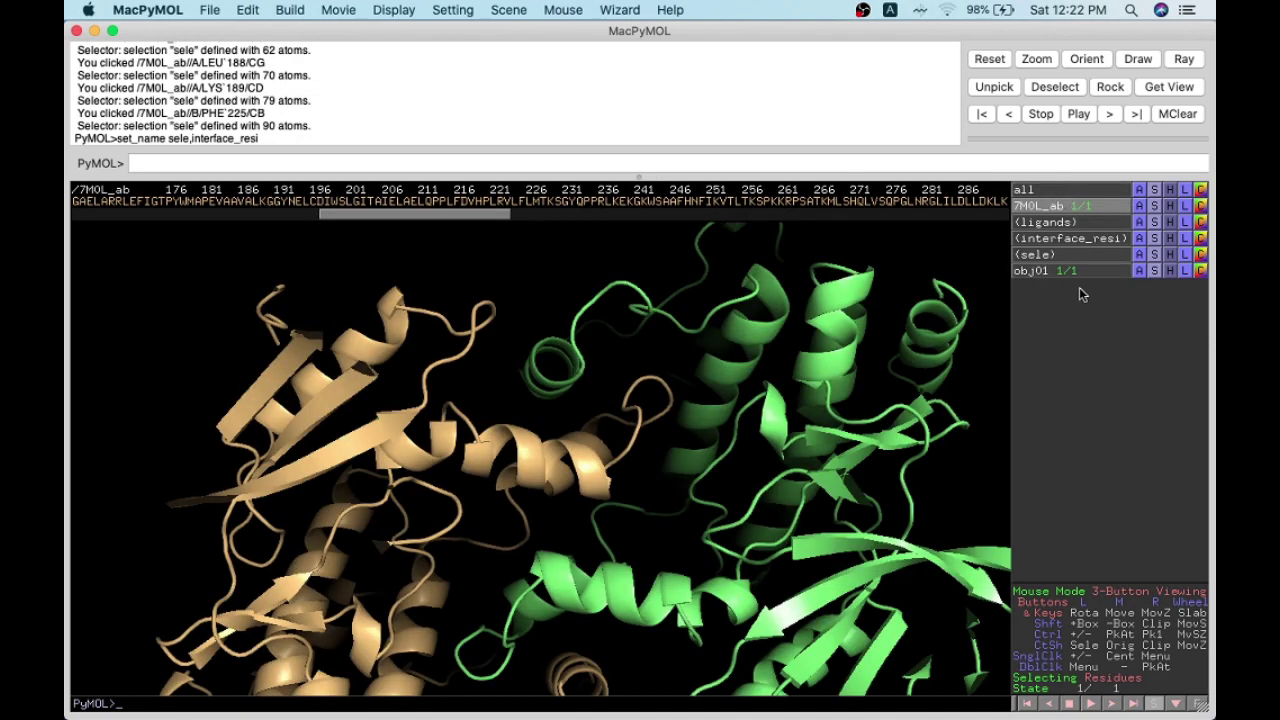
left_click(1169, 207)
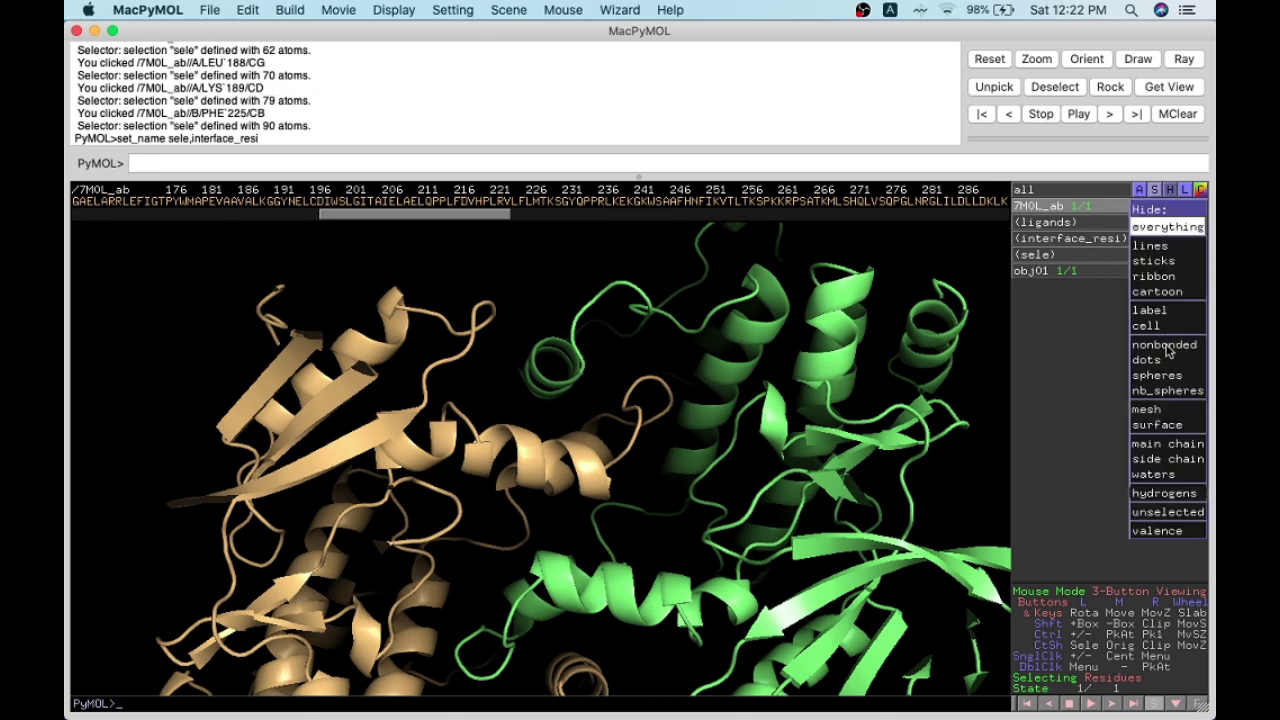
left_click(1168, 292)
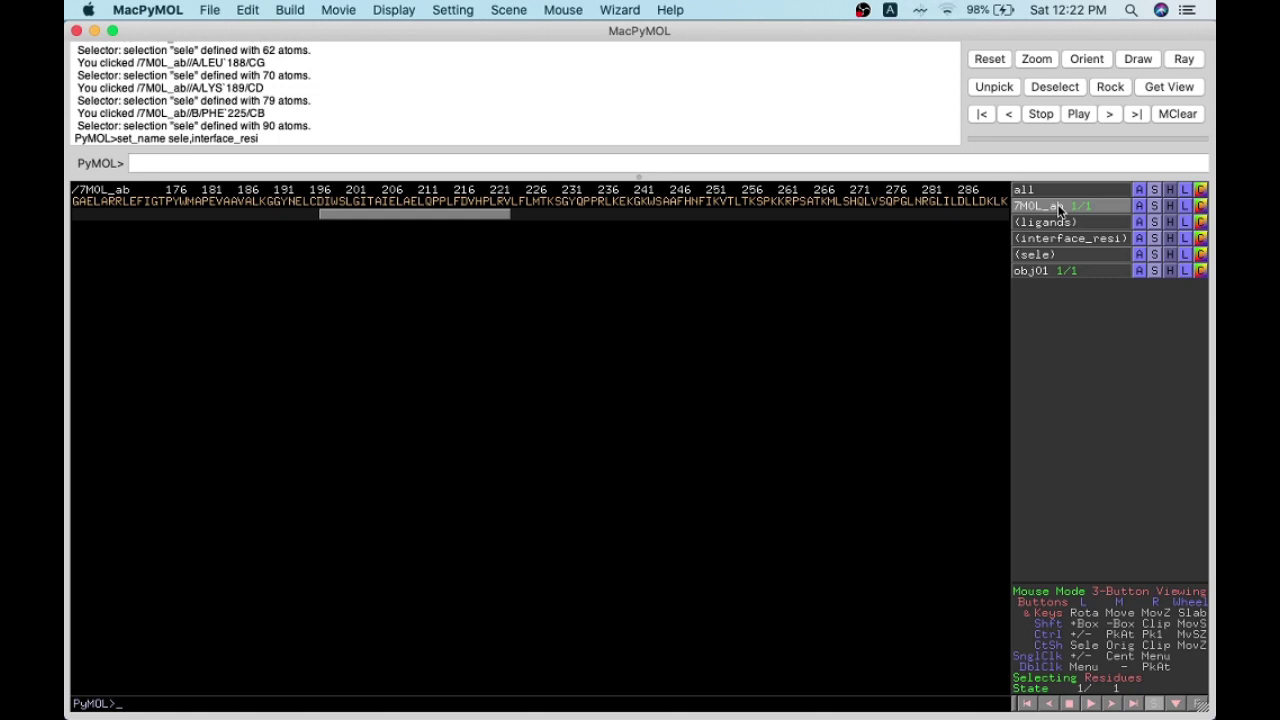
left_click(1055, 269)
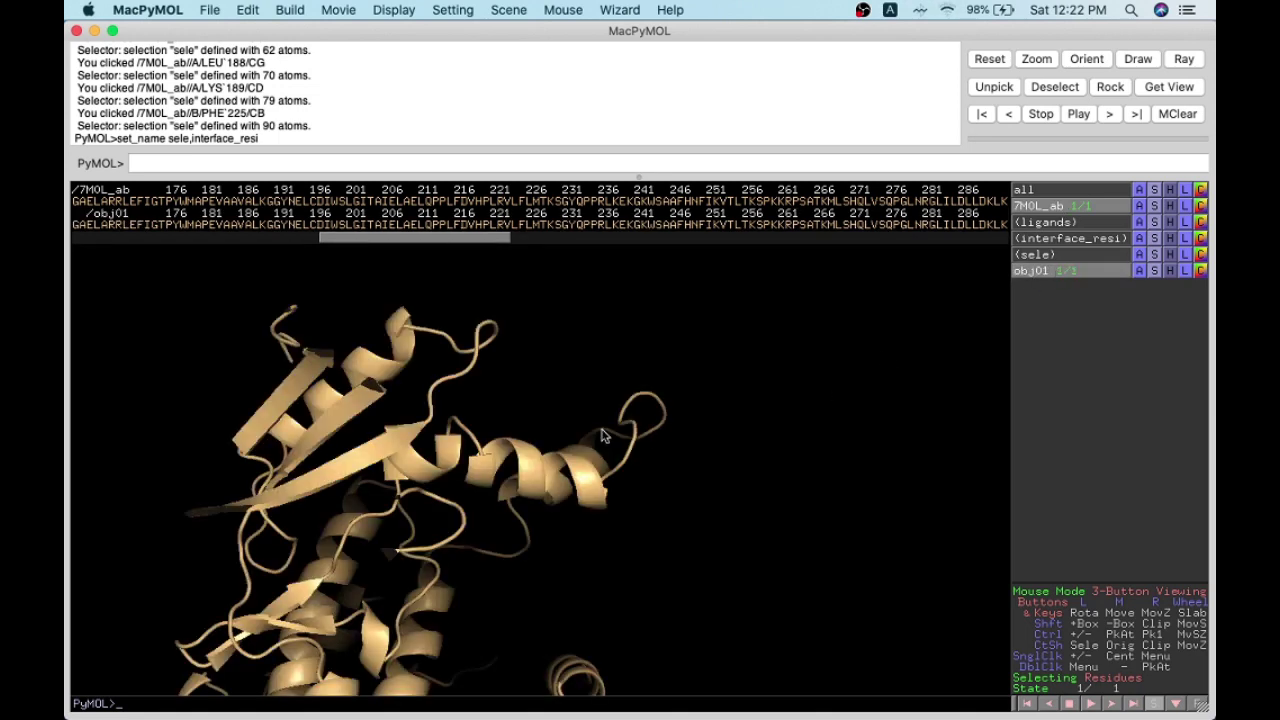
Step: Select the YK4 301 ligand of chain A in the 7M0L_ab sequence and show it as sticks
left_click_drag(570, 538, 634, 371)
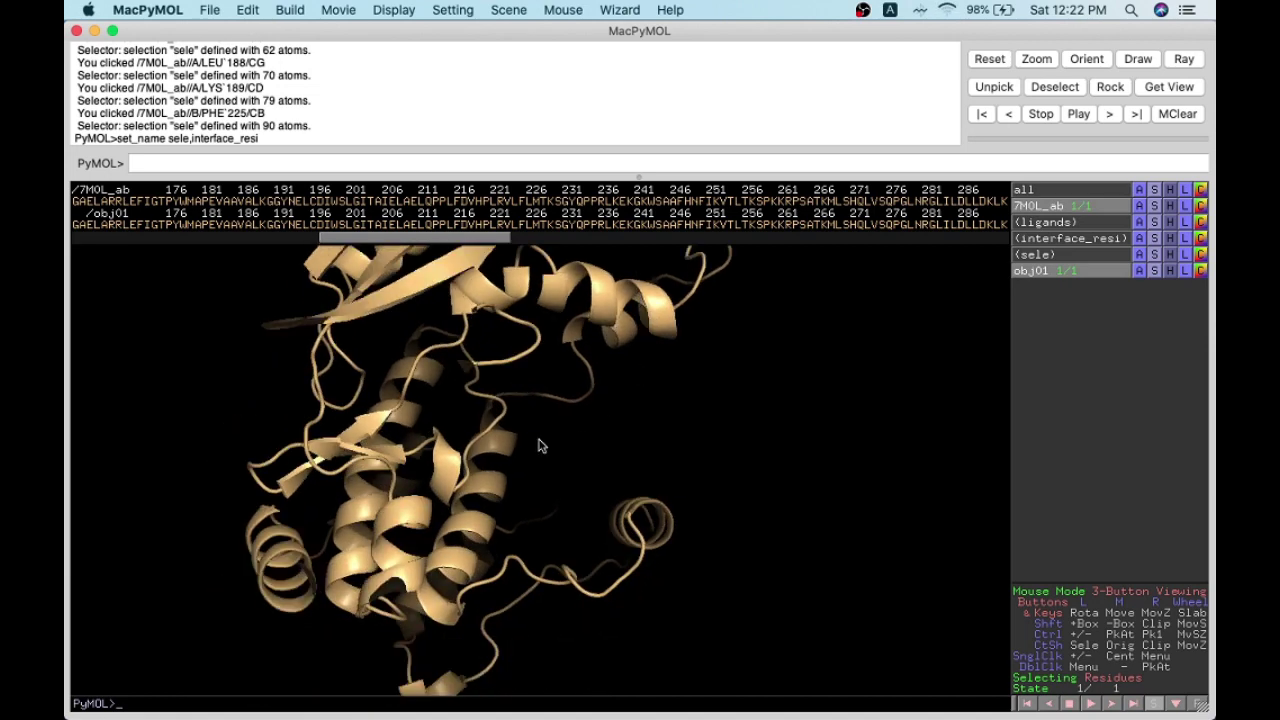
left_click_drag(537, 443, 589, 481)
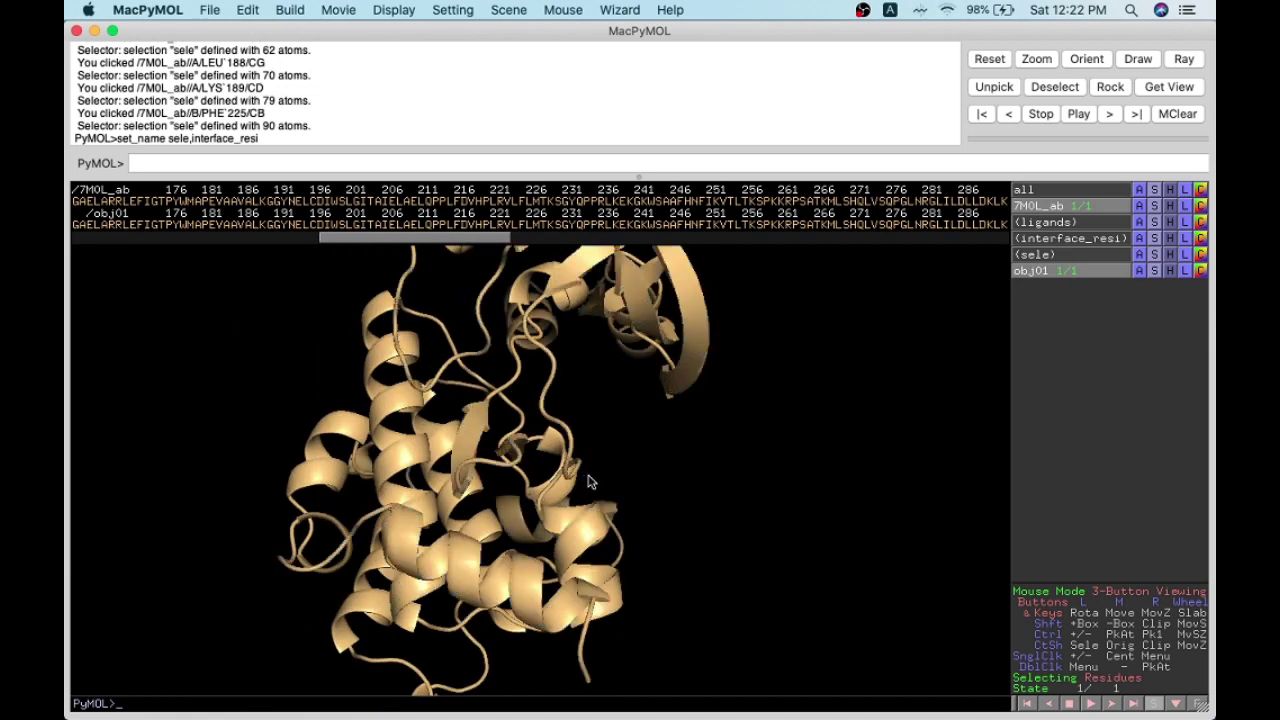
left_click_drag(800, 428, 676, 407)
left_click_drag(445, 468, 450, 452)
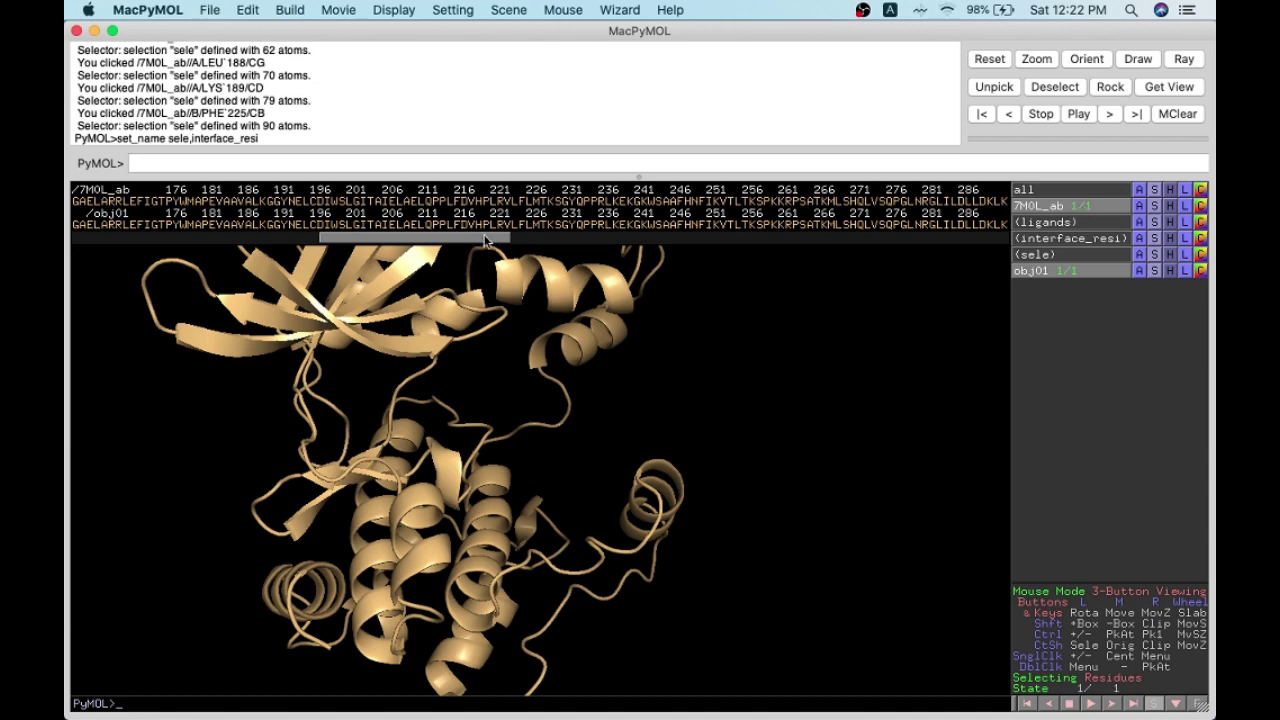
left_click_drag(483, 242, 546, 242)
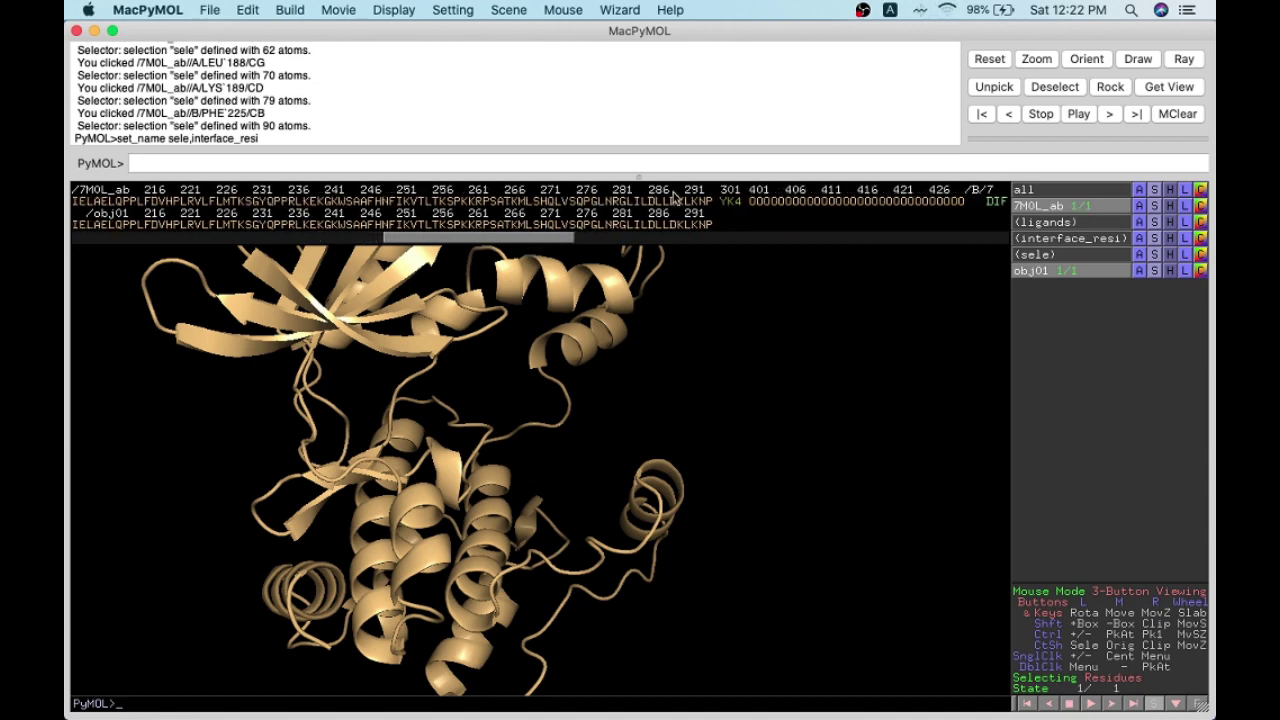
left_click(729, 201)
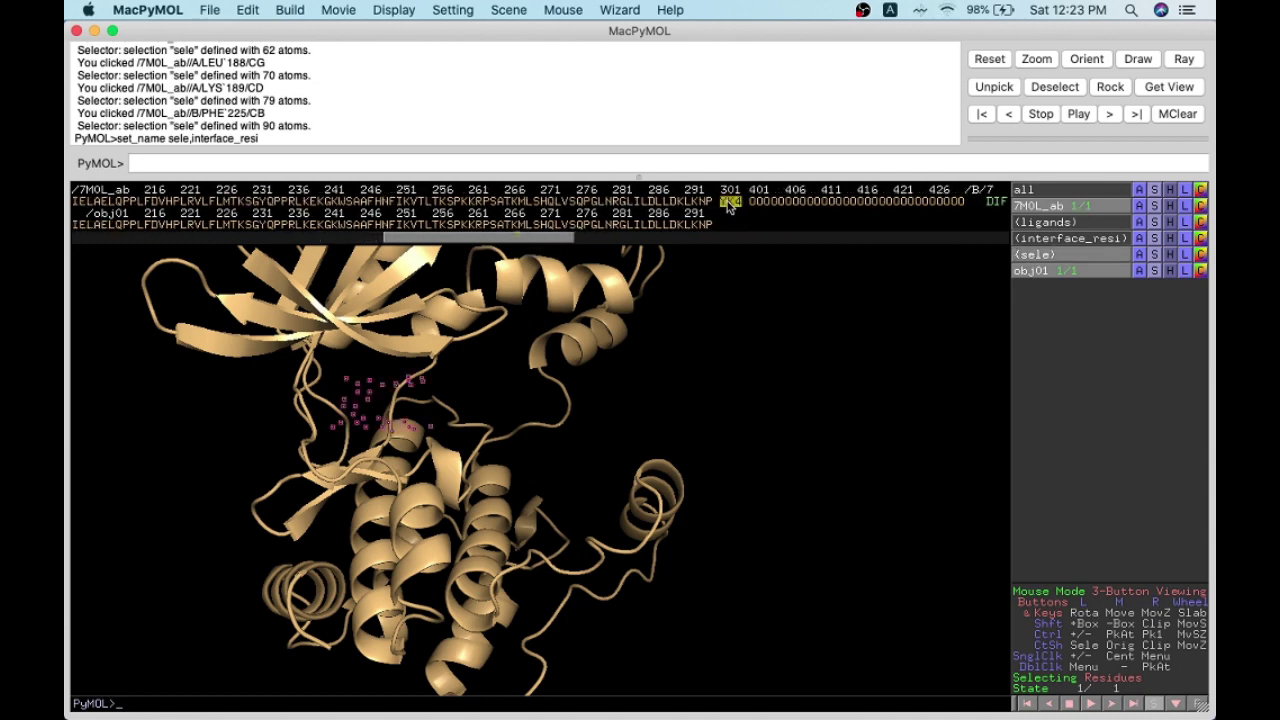
right_click(731, 205)
mouse_move(740, 268)
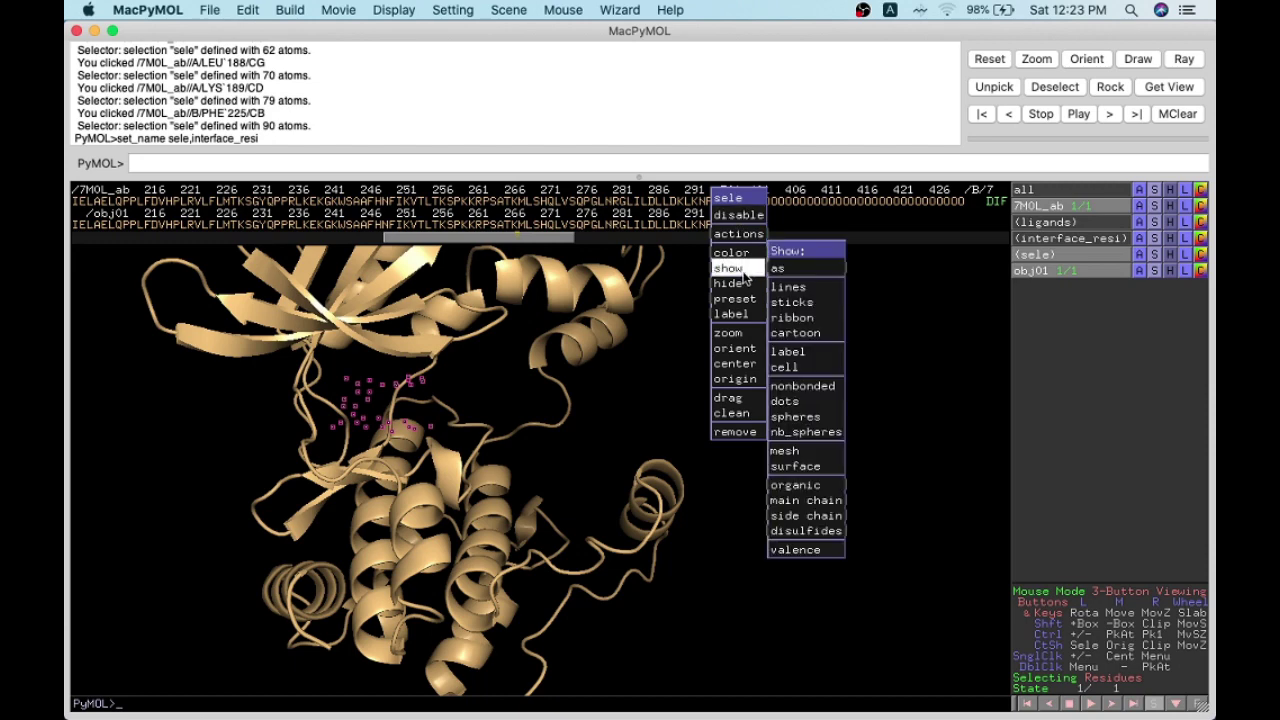
left_click(792, 302)
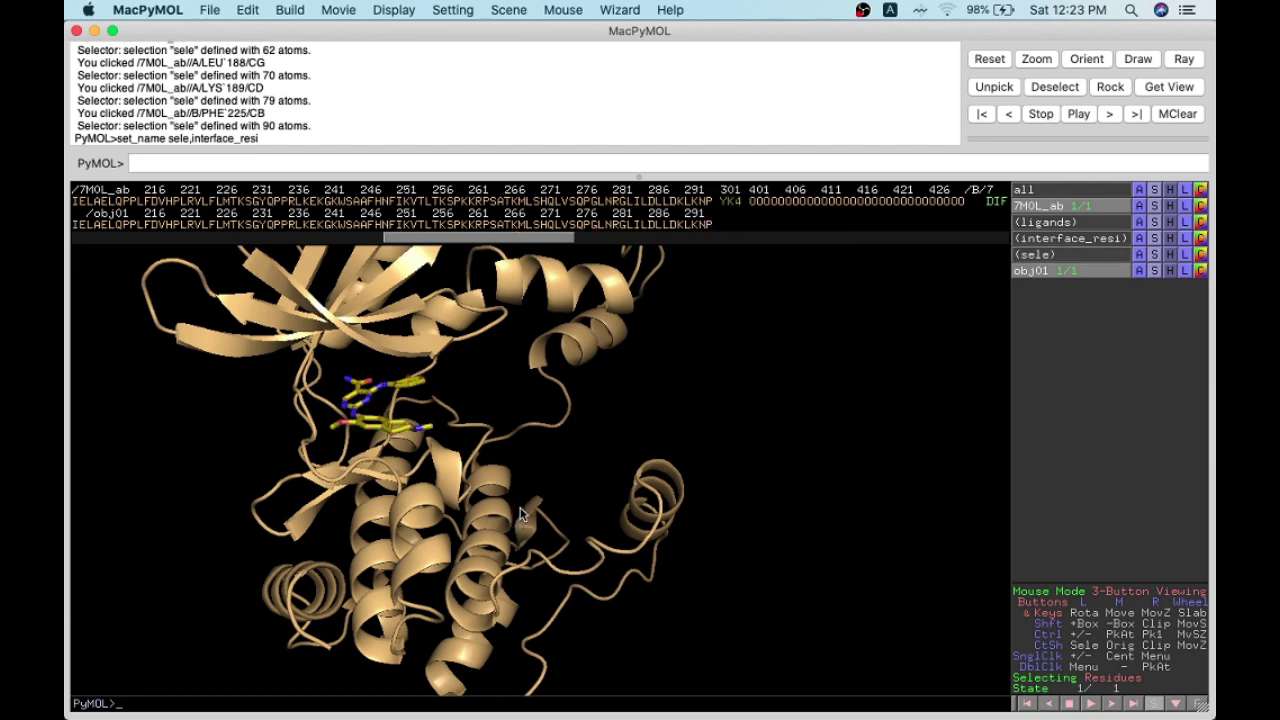
Step: Show the molecular surface of the chain A object obj01 around the ligand
left_click_drag(520, 514, 529, 500)
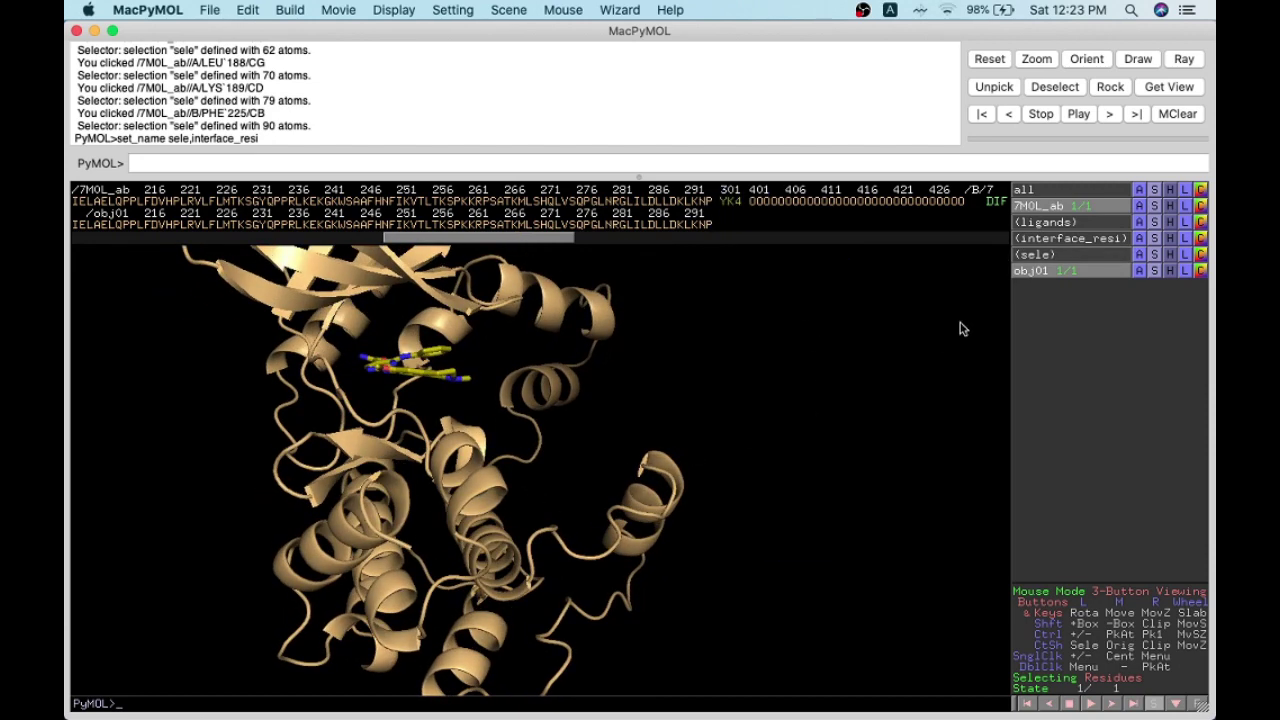
left_click(1155, 272)
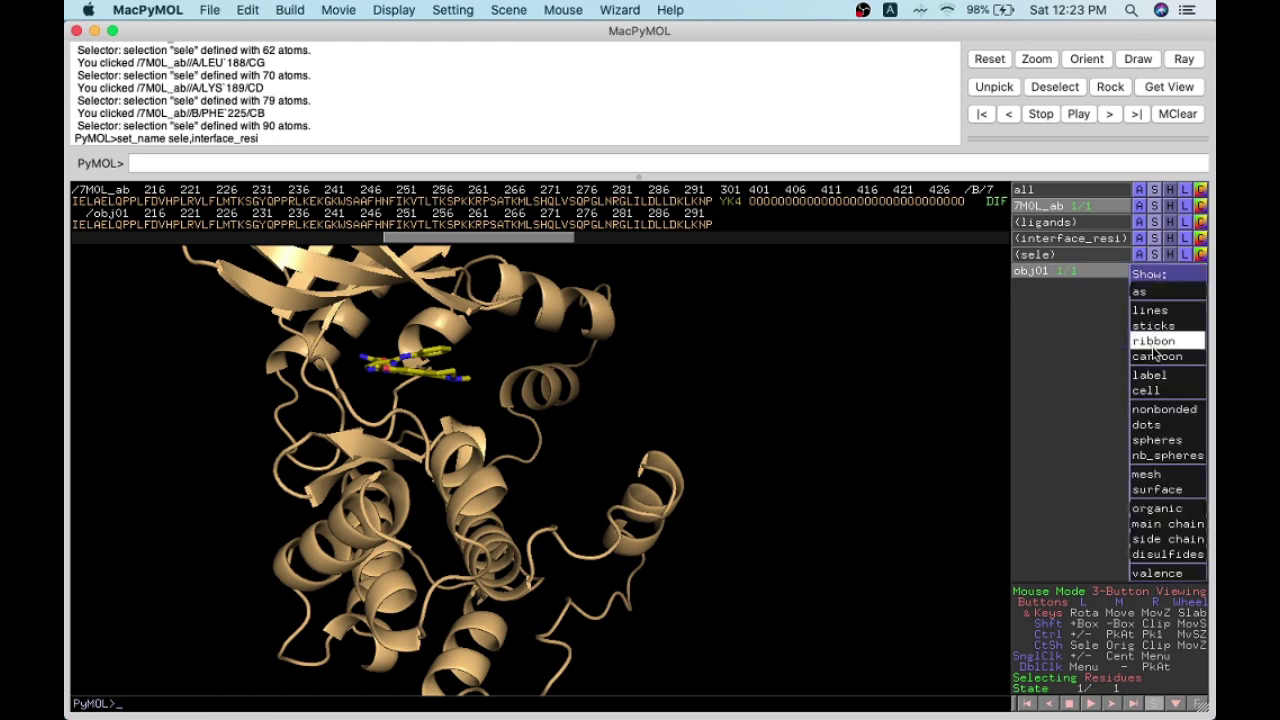
mouse_move(1165, 522)
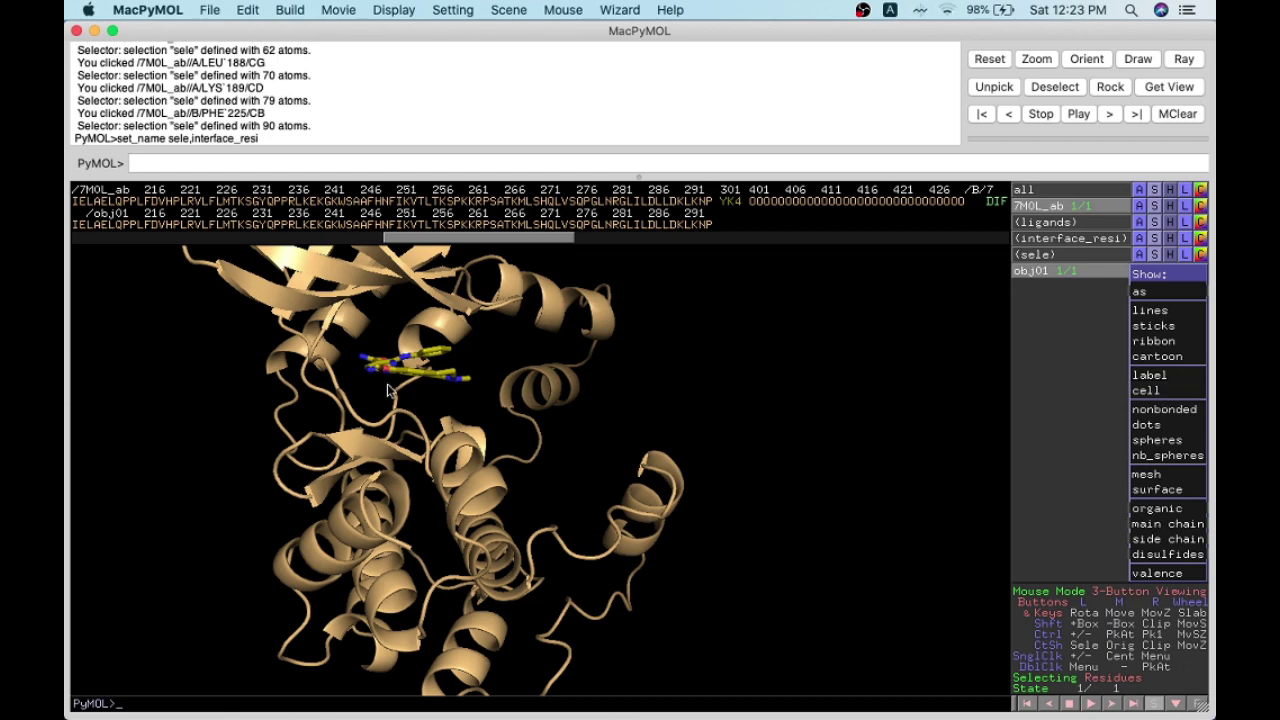
left_click(1176, 490)
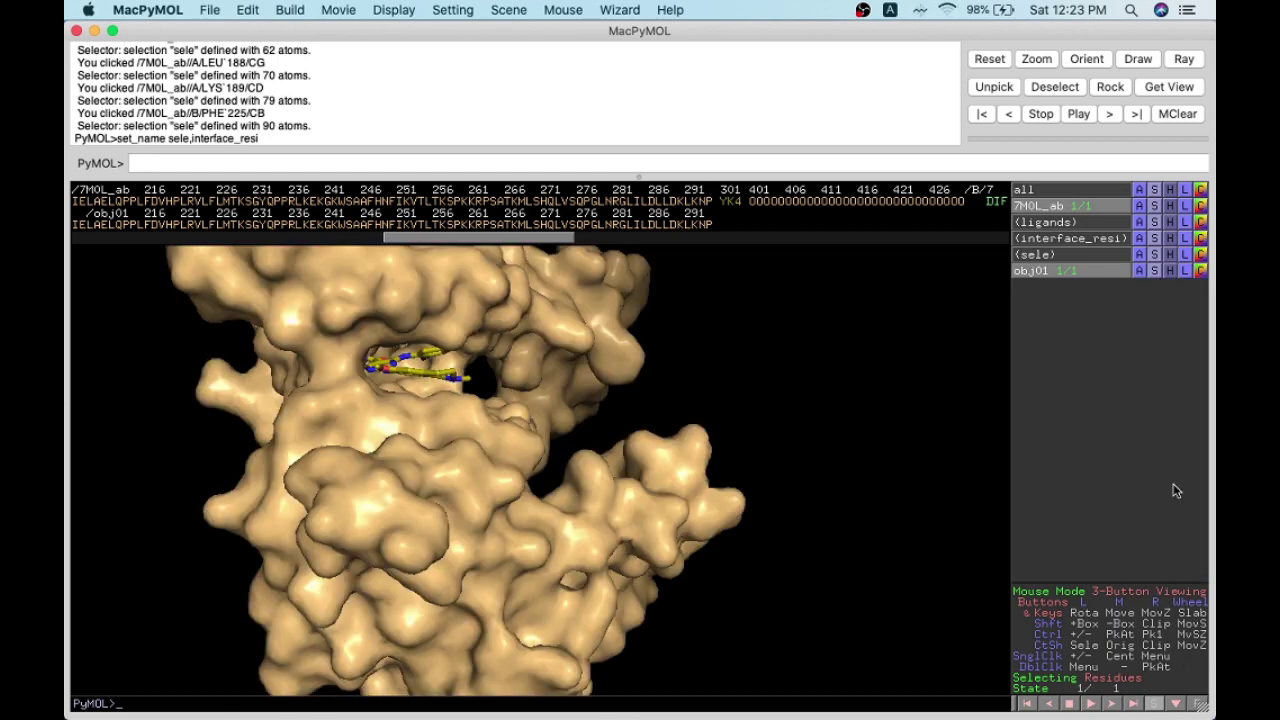
Step: Zoom in on the YK4 ligand and examine how it sits in the chain A surface pocket from several angles
left_click_drag(678, 428, 652, 512)
left_click_drag(846, 563, 539, 502)
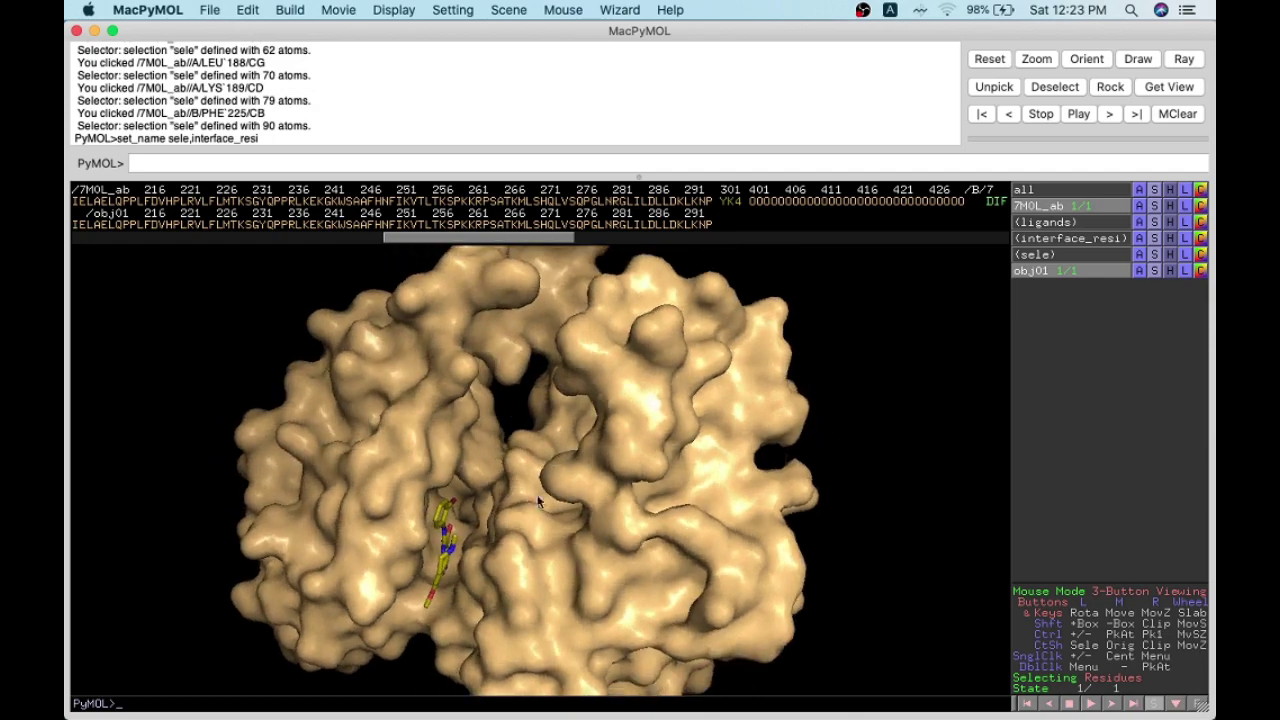
left_click_drag(603, 545, 457, 543)
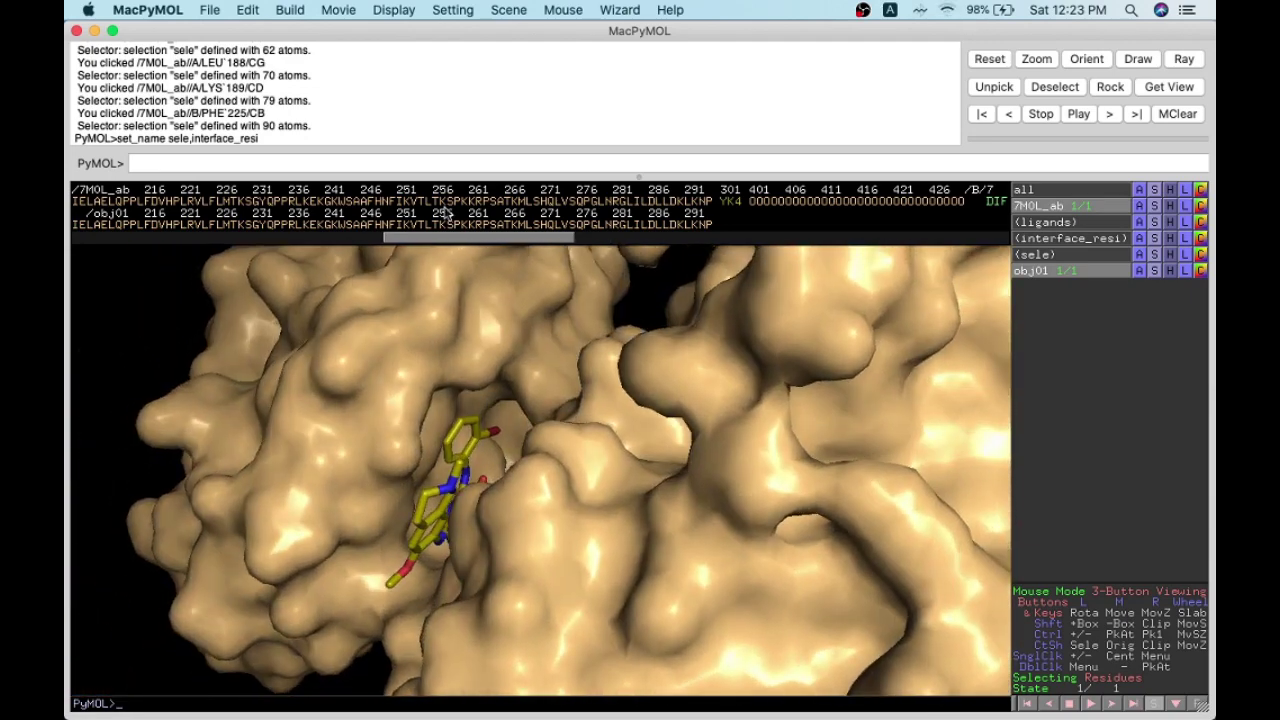
left_click_drag(522, 440, 415, 537)
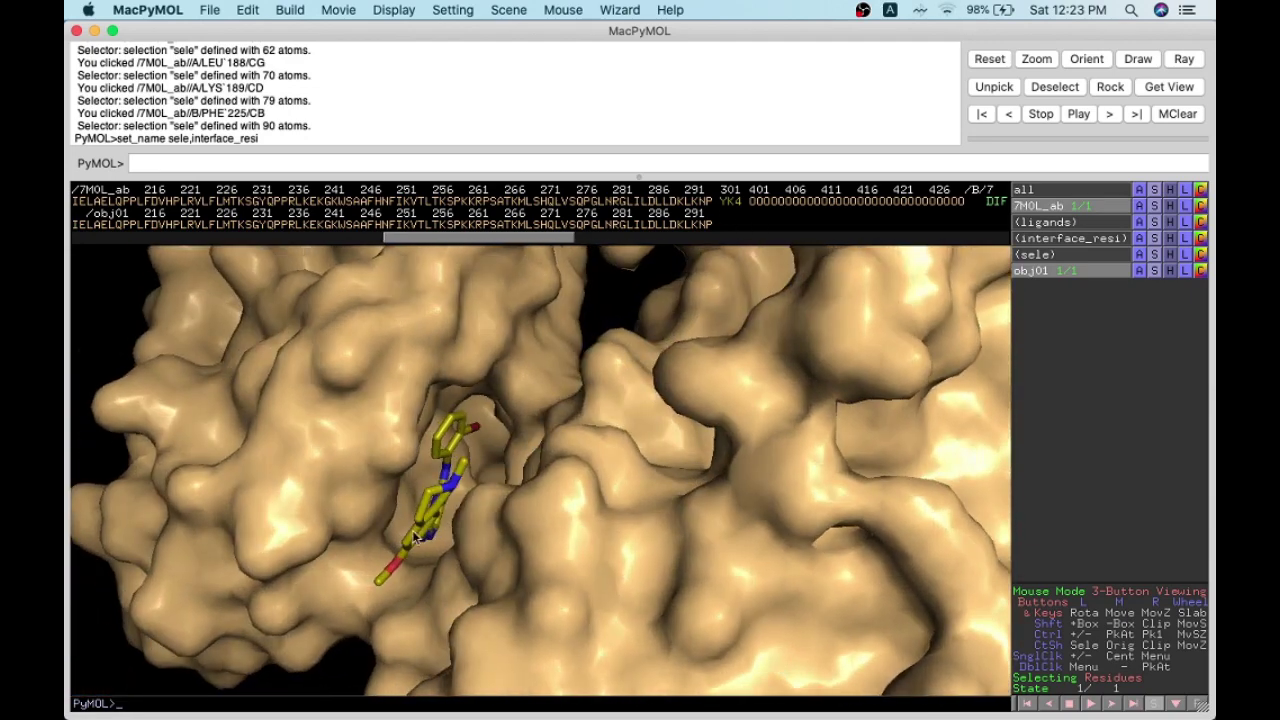
left_click_drag(528, 542, 576, 486)
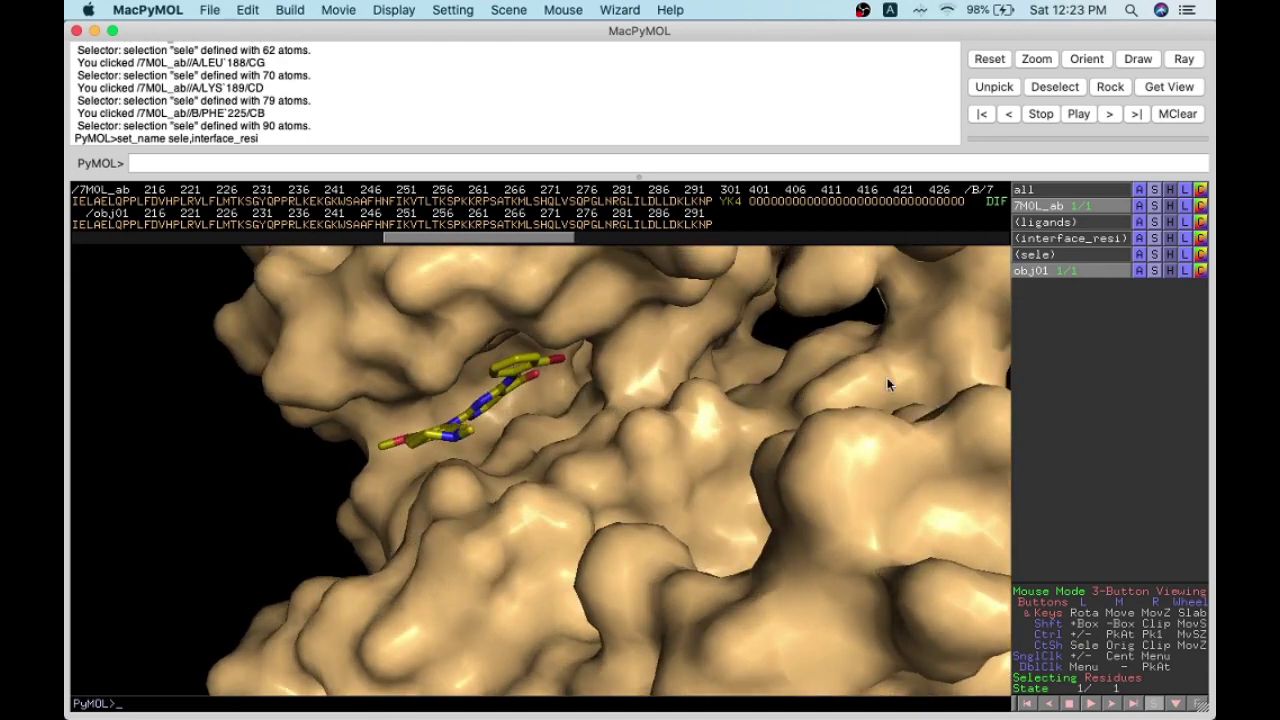
left_click_drag(646, 386, 666, 380)
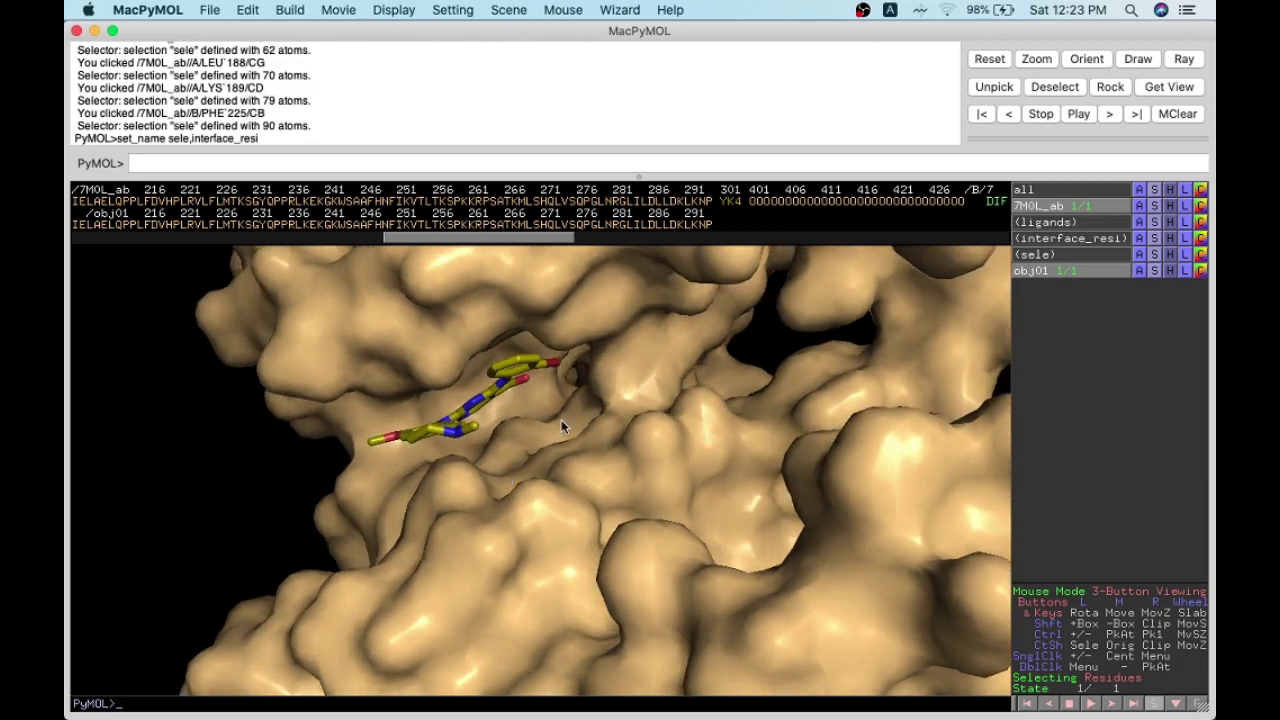
left_click_drag(562, 426, 452, 508)
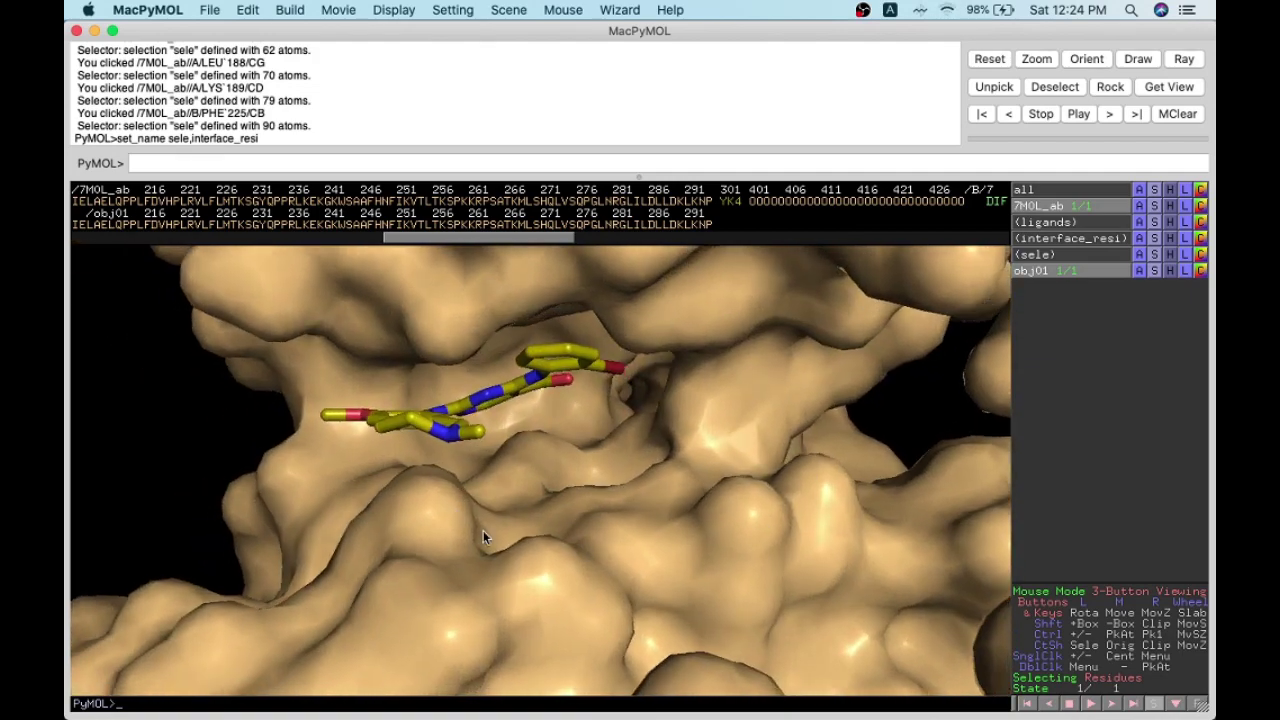
left_click(1138, 206)
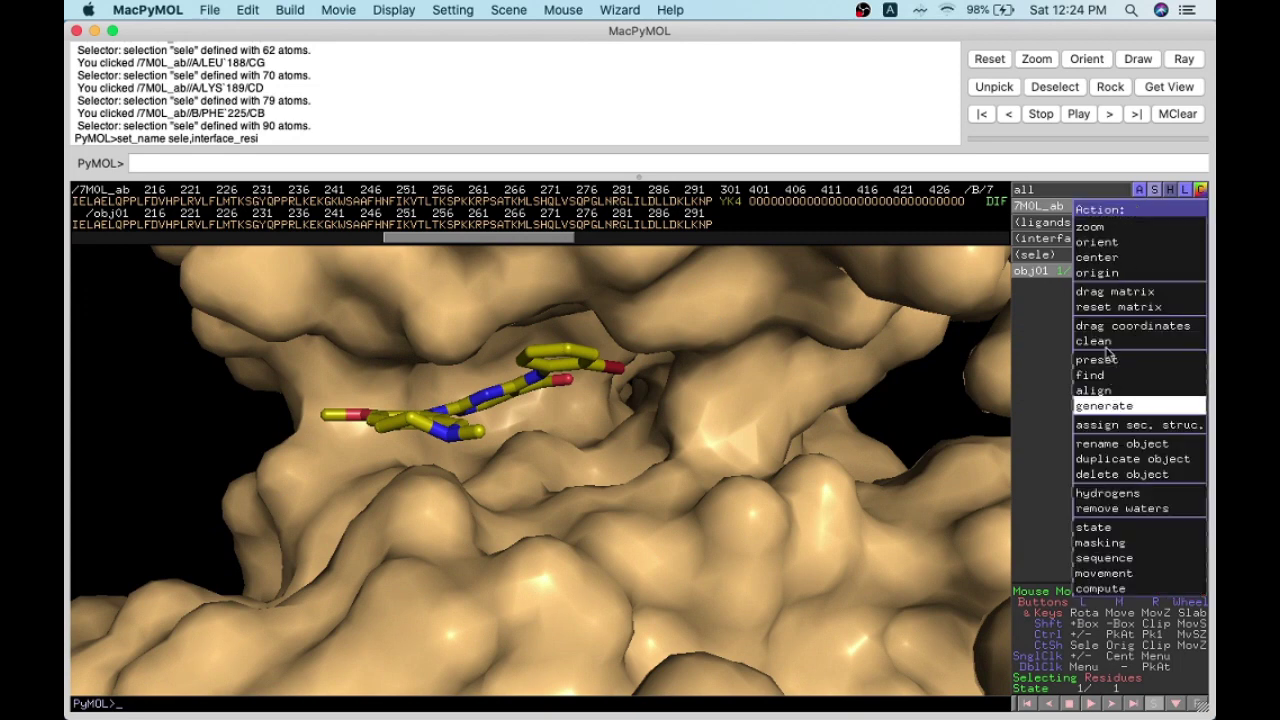
mouse_move(1115, 362)
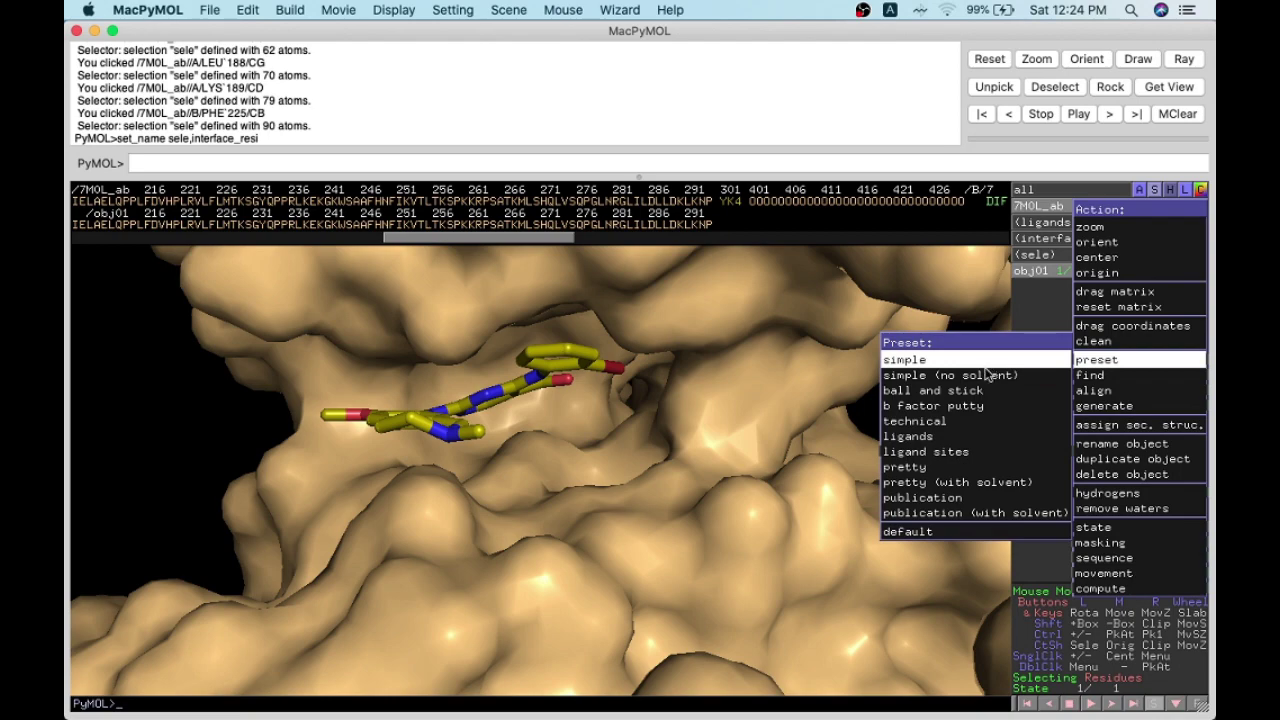
left_click(150, 390)
Step: Frame the YK4 ligand in its chain A surface pocket and set the display background to white
left_click_drag(537, 503, 471, 470)
left_click_drag(657, 457, 491, 413)
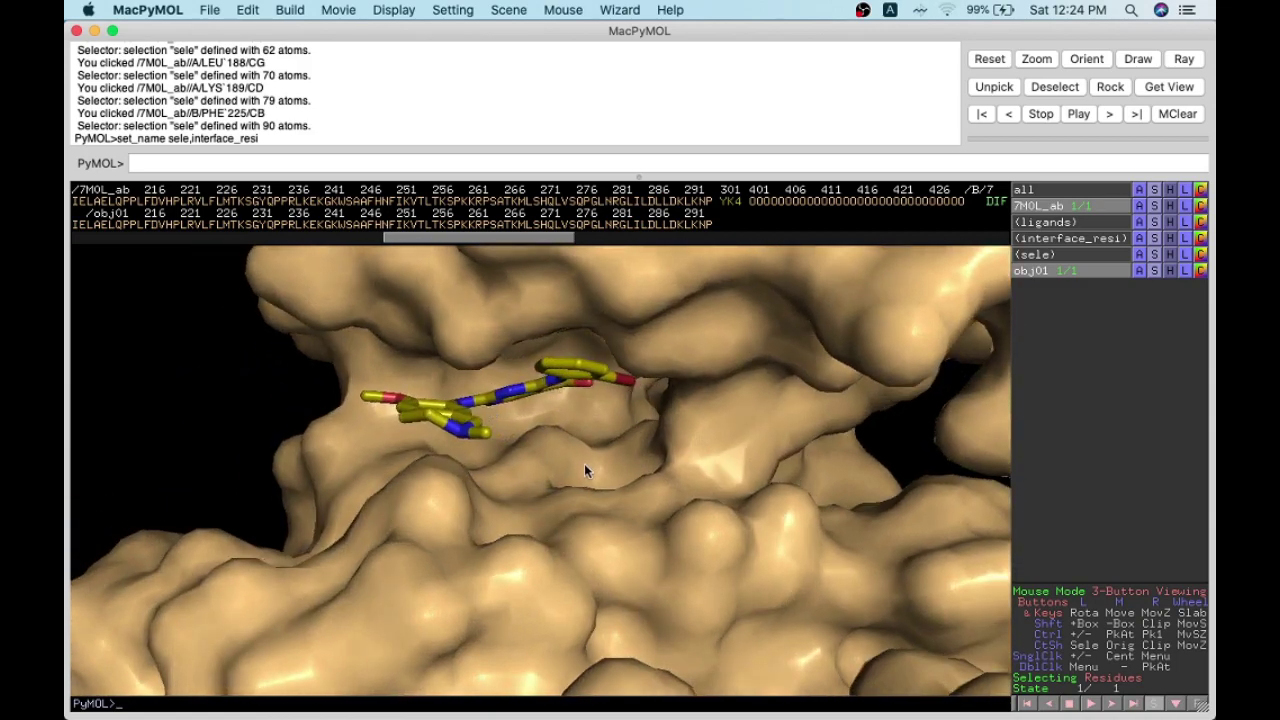
left_click_drag(584, 463, 587, 450)
left_click_drag(691, 422, 612, 484)
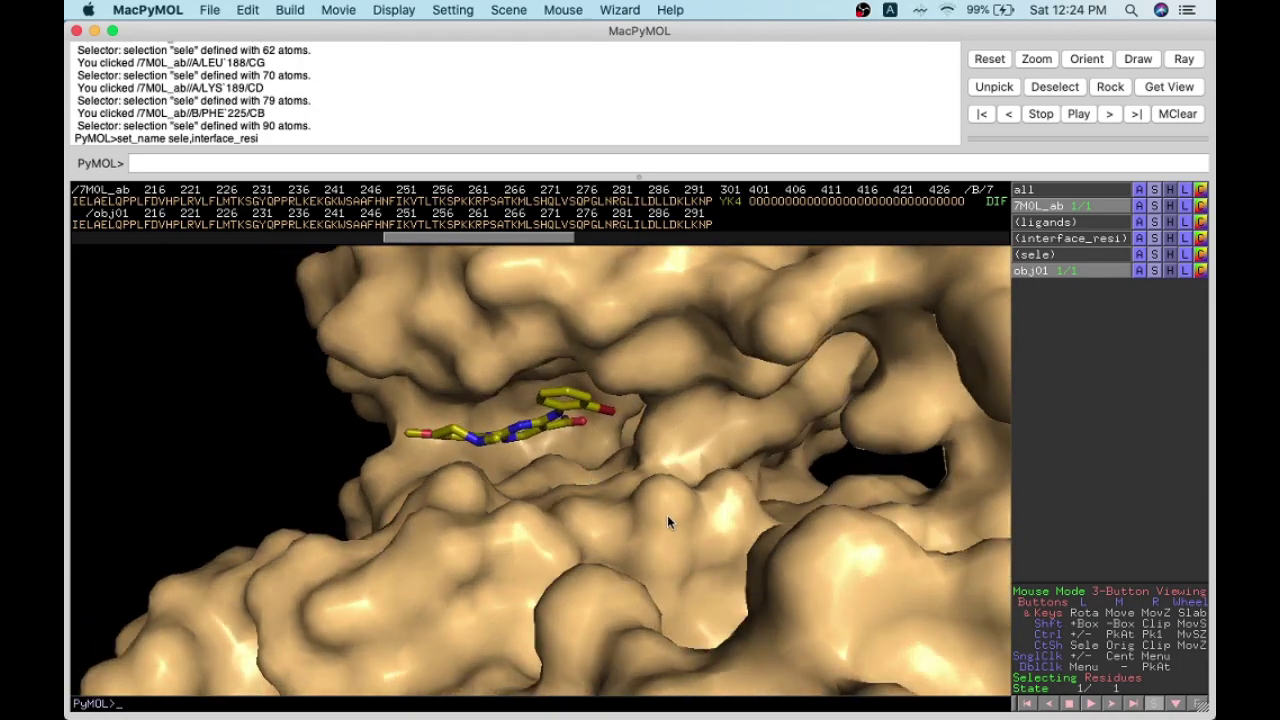
left_click_drag(667, 515, 760, 497)
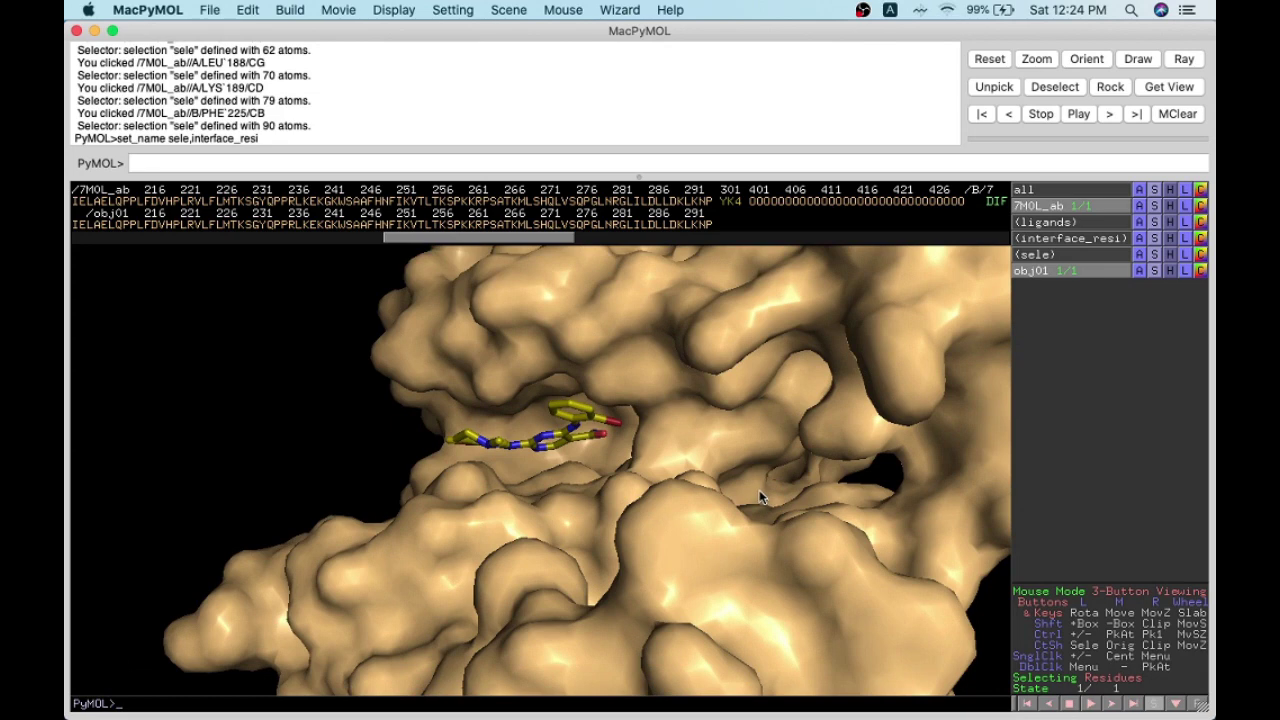
left_click(393, 10)
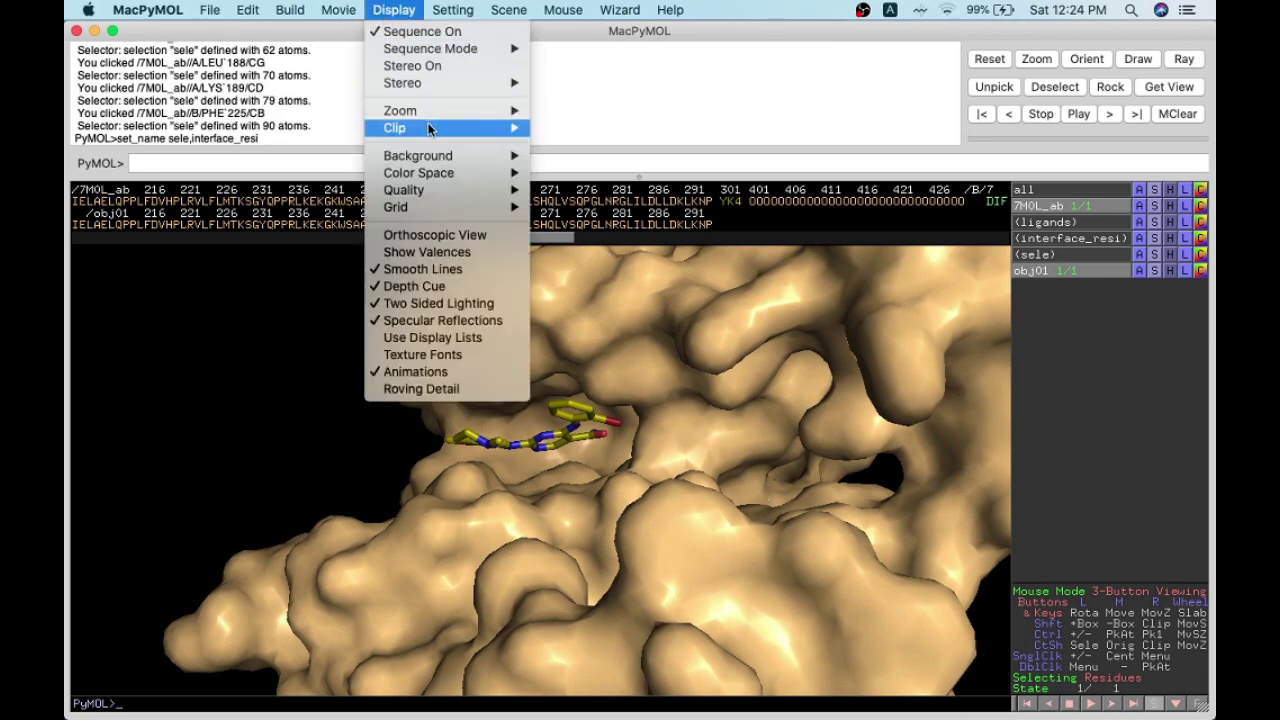
mouse_move(470, 156)
left_click(592, 205)
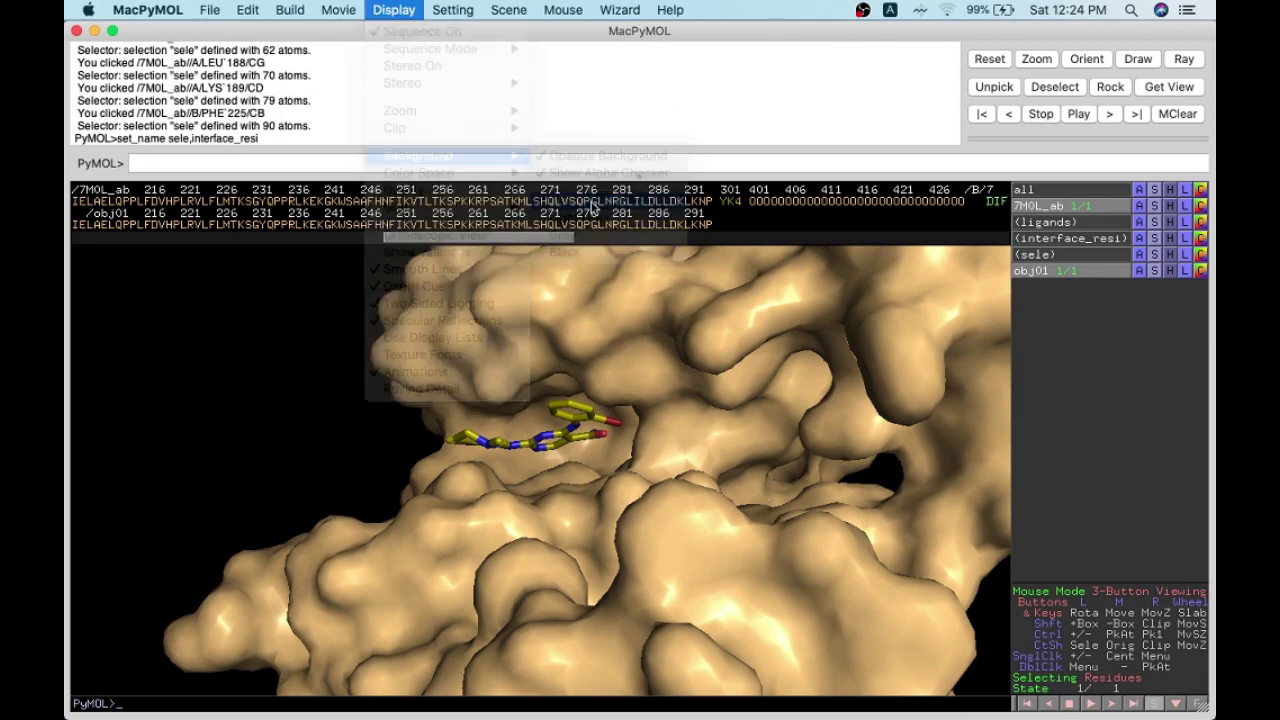
Step: Ray-trace the ligand pocket view at the default size, followed by a 1024 x 1024 pixel render
type("ray")
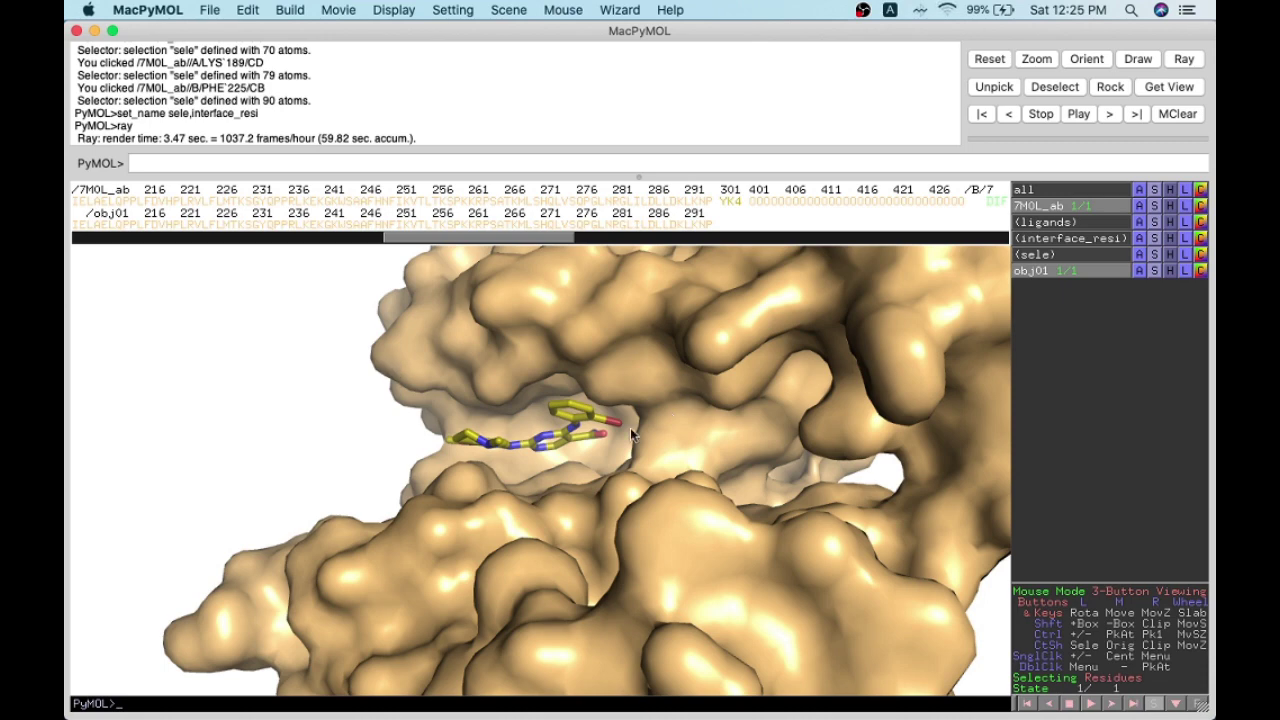
type("ray 1024,1024")
key("Return")
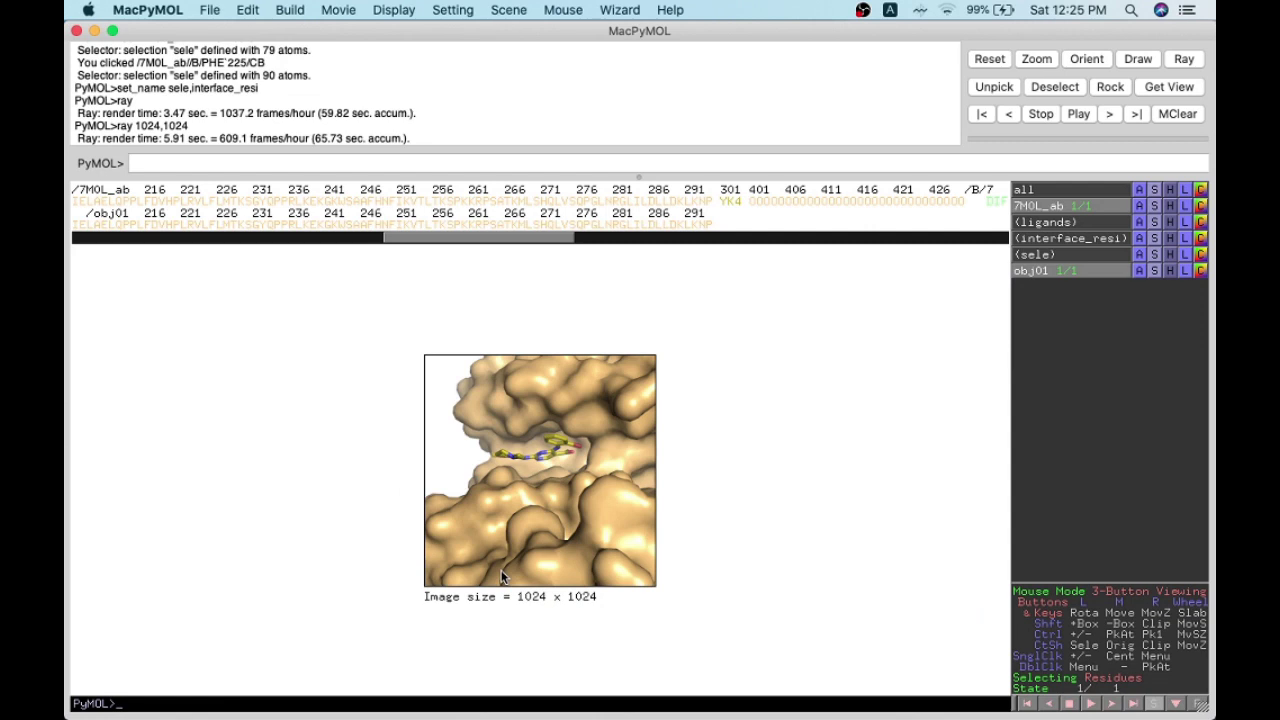
left_click(210, 10)
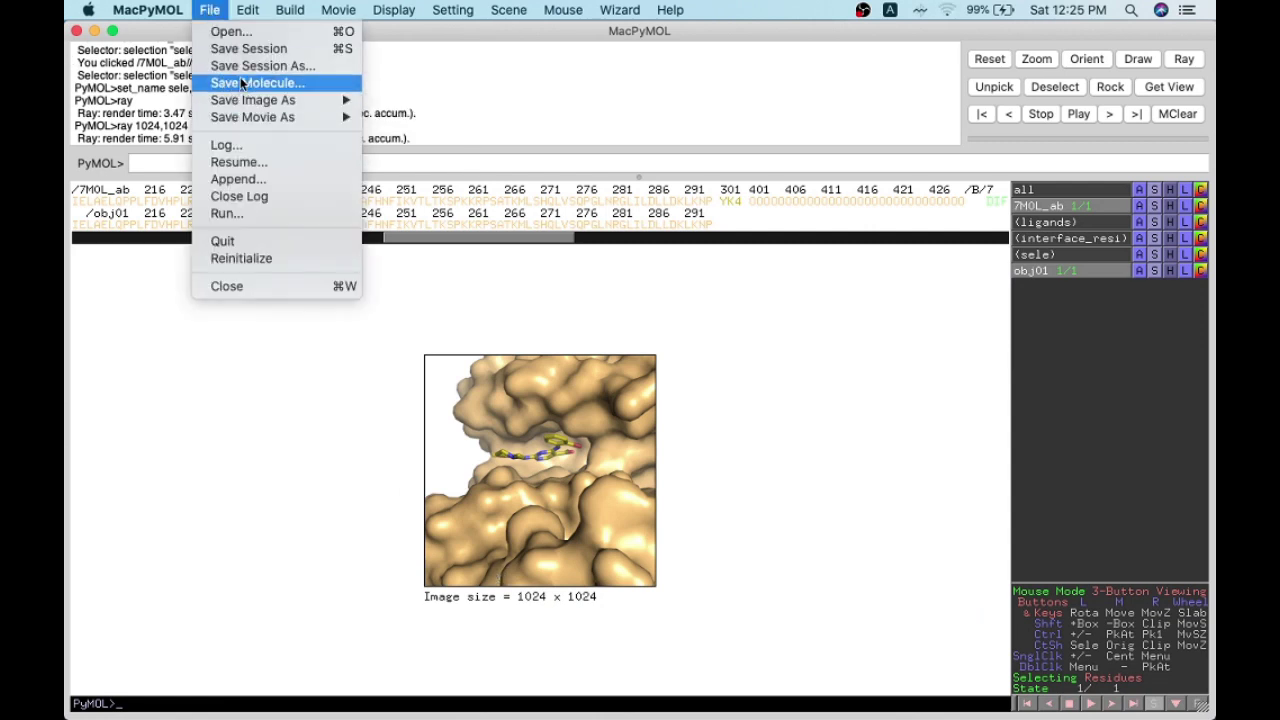
left_click(241, 83)
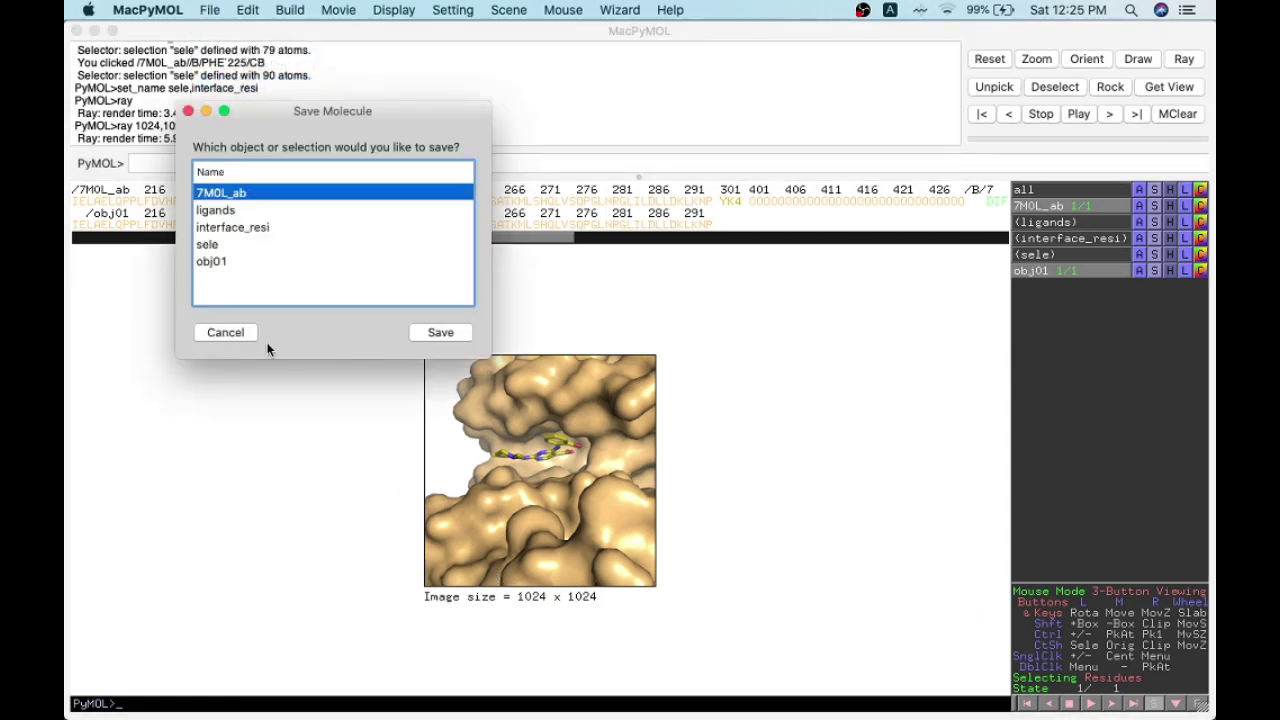
left_click(246, 333)
Step: Save the rendered image as the PNG file surface_lignad in the PP_dock folder
left_click(222, 10)
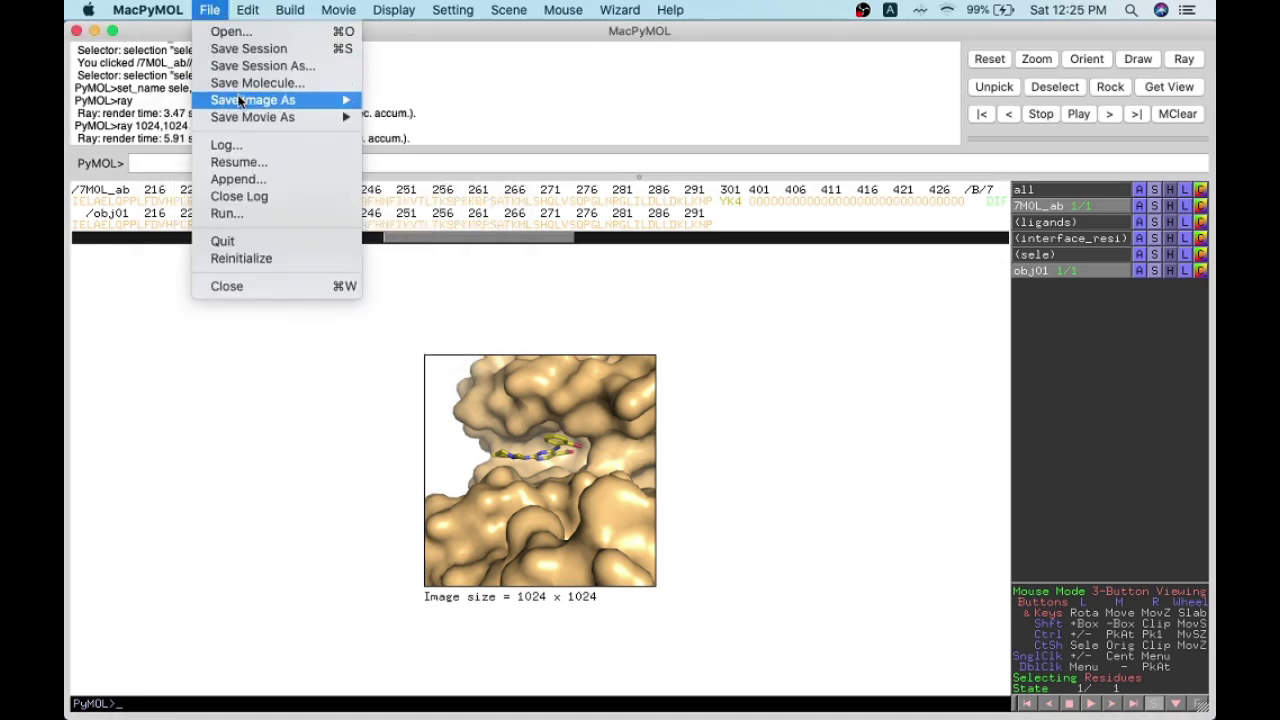
mouse_move(240, 100)
left_click(400, 98)
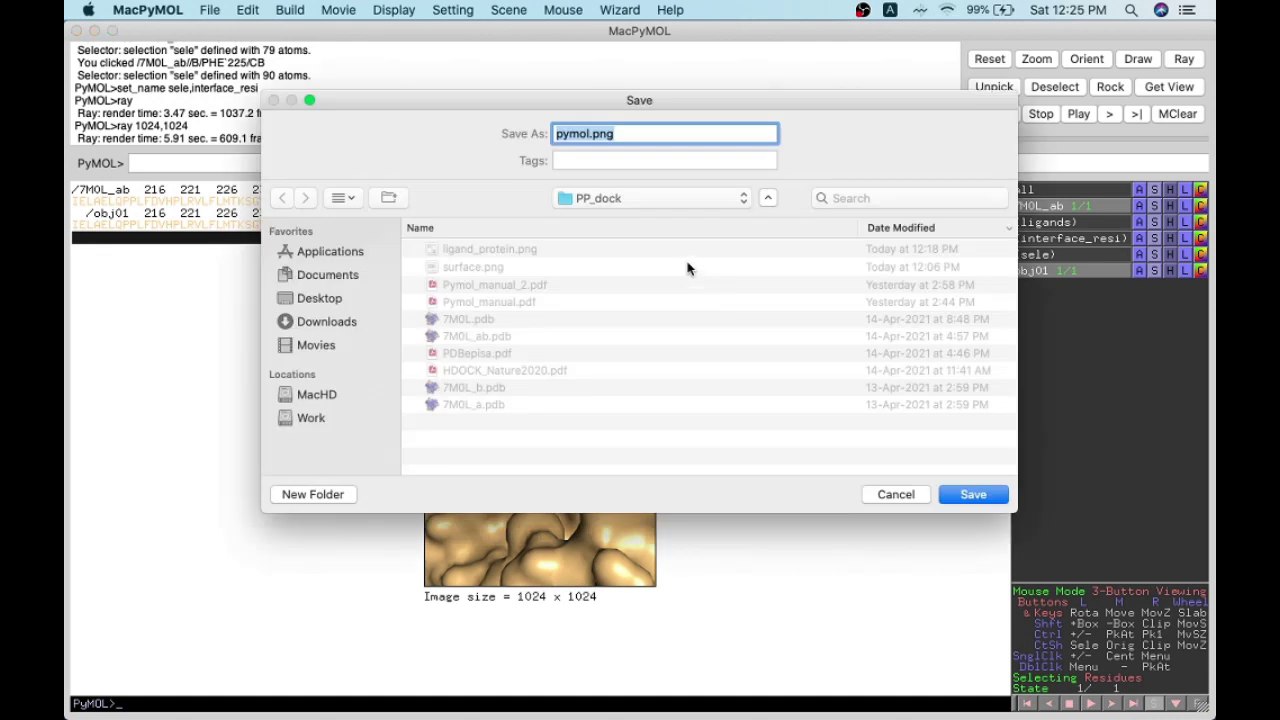
type("surfa")
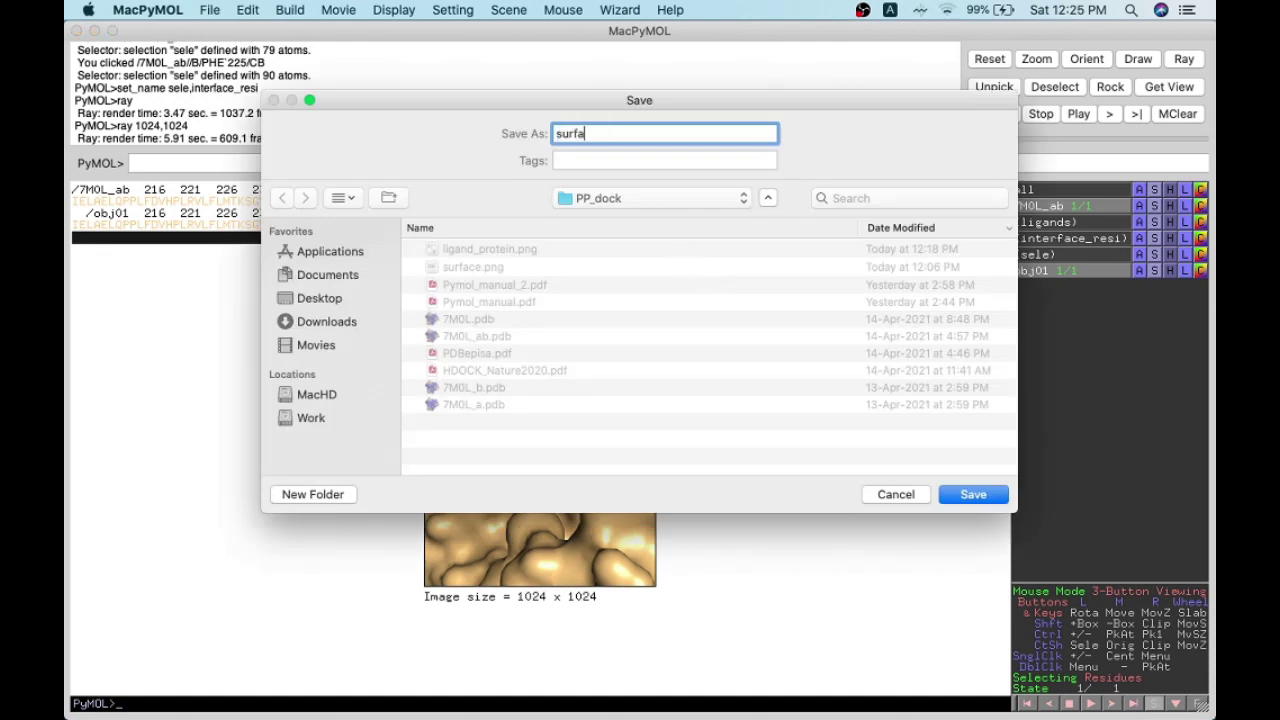
type("ce_lignad")
key("Return")
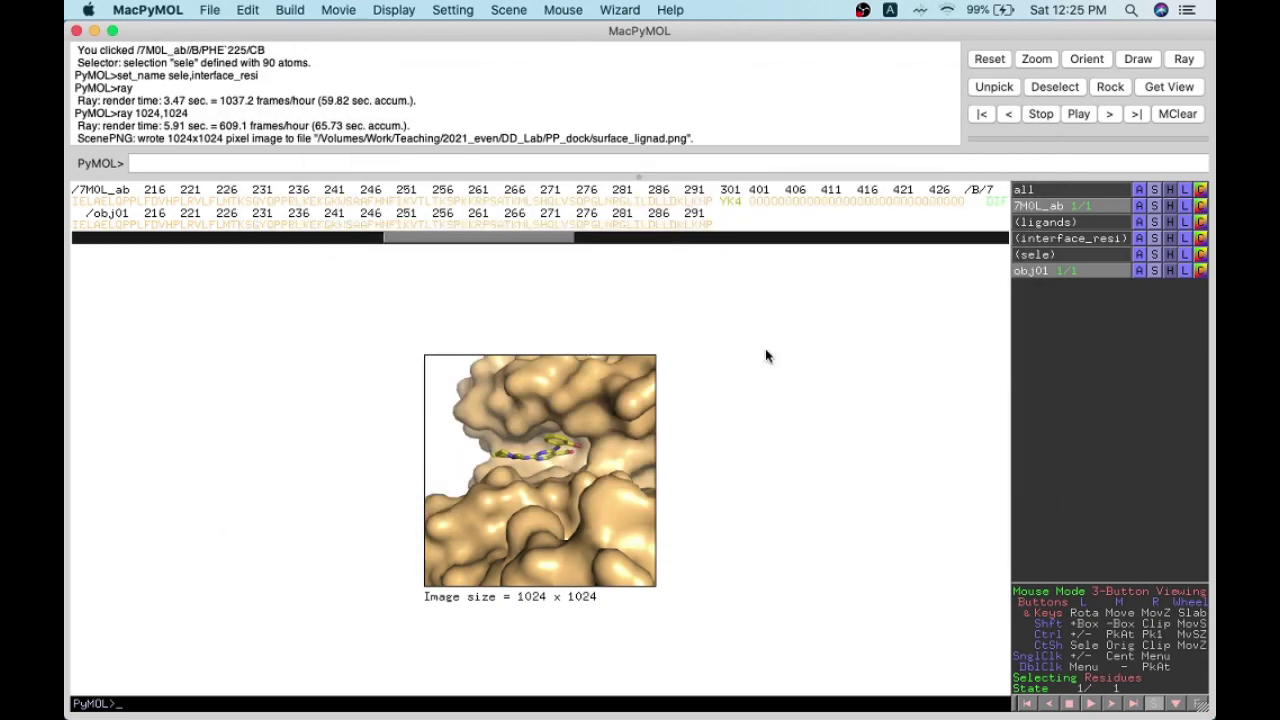
Step: Generate the local protein contact potential of 7M0L_ab with vacuum electrostatics and view the charged surface from several sides
left_click(828, 374)
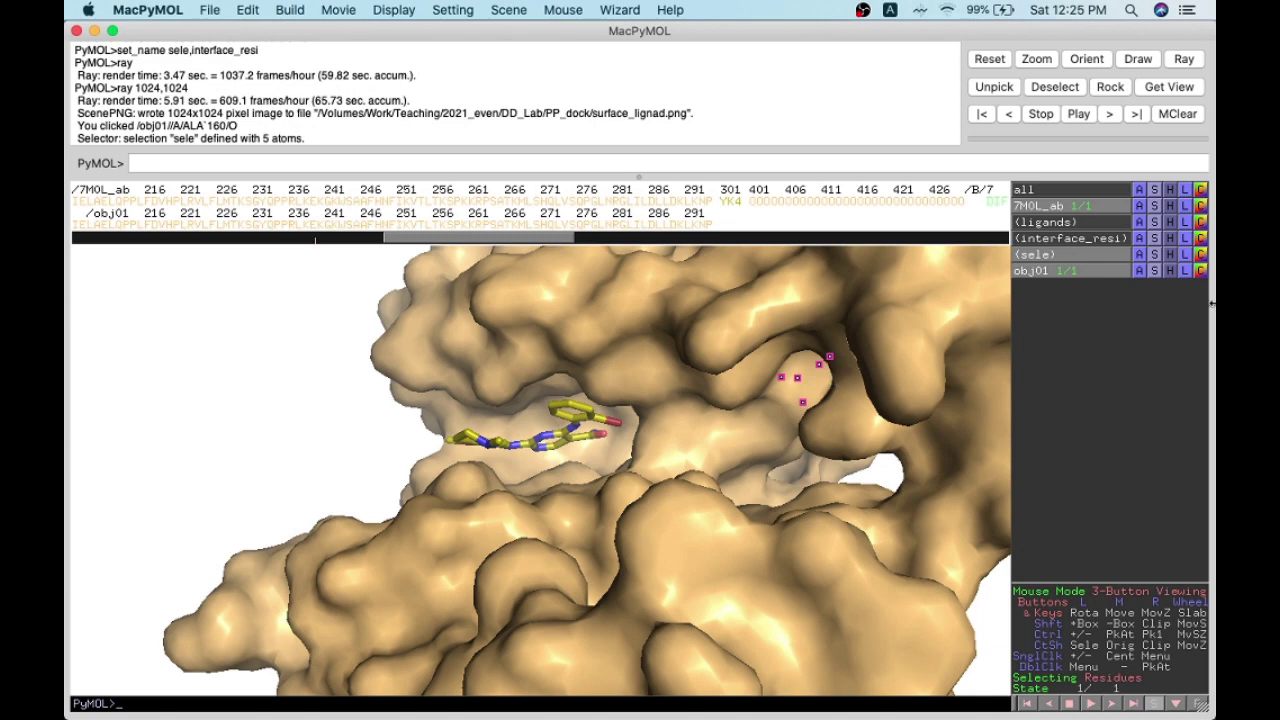
left_click(1140, 206)
mouse_move(1131, 379)
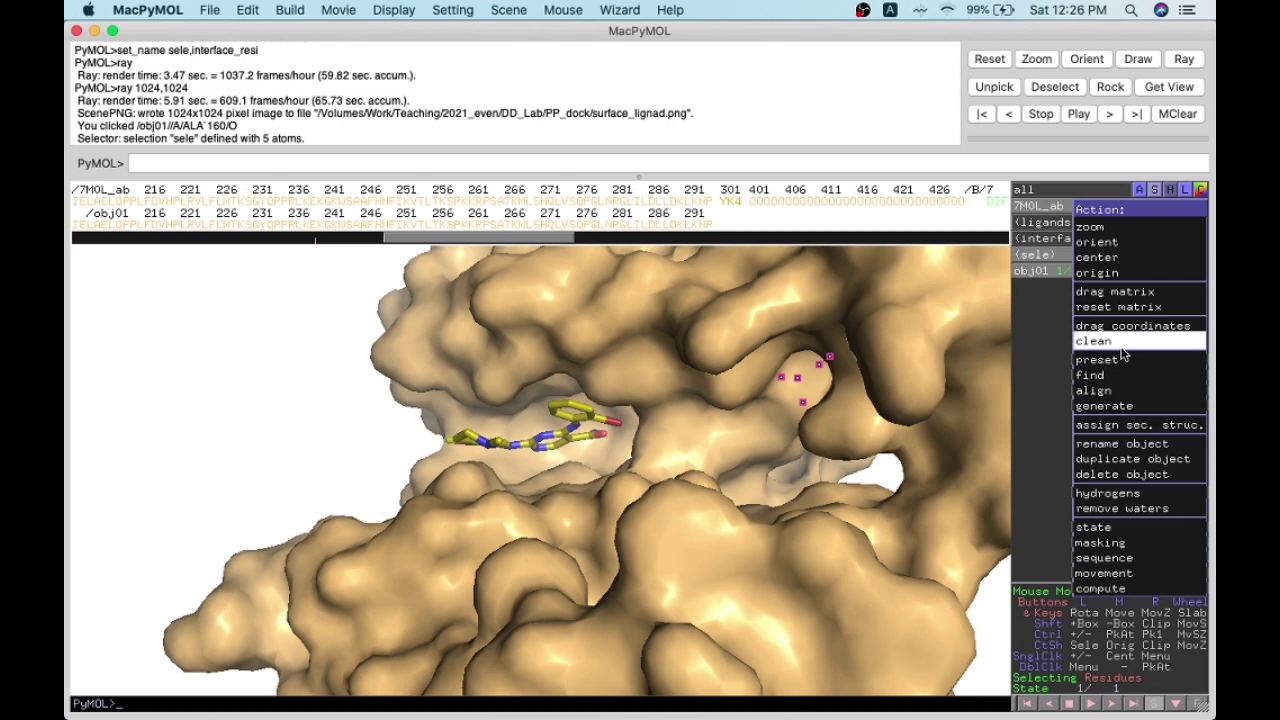
mouse_move(1104, 405)
mouse_move(960, 410)
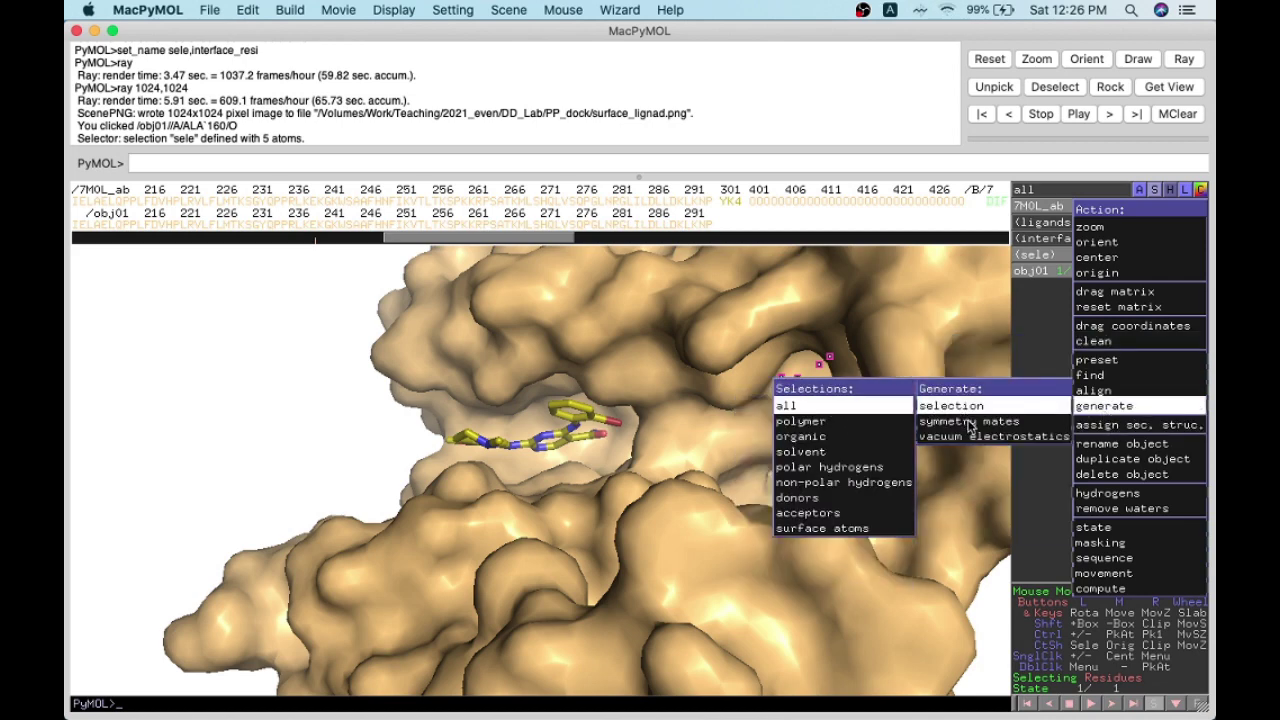
mouse_move(972, 436)
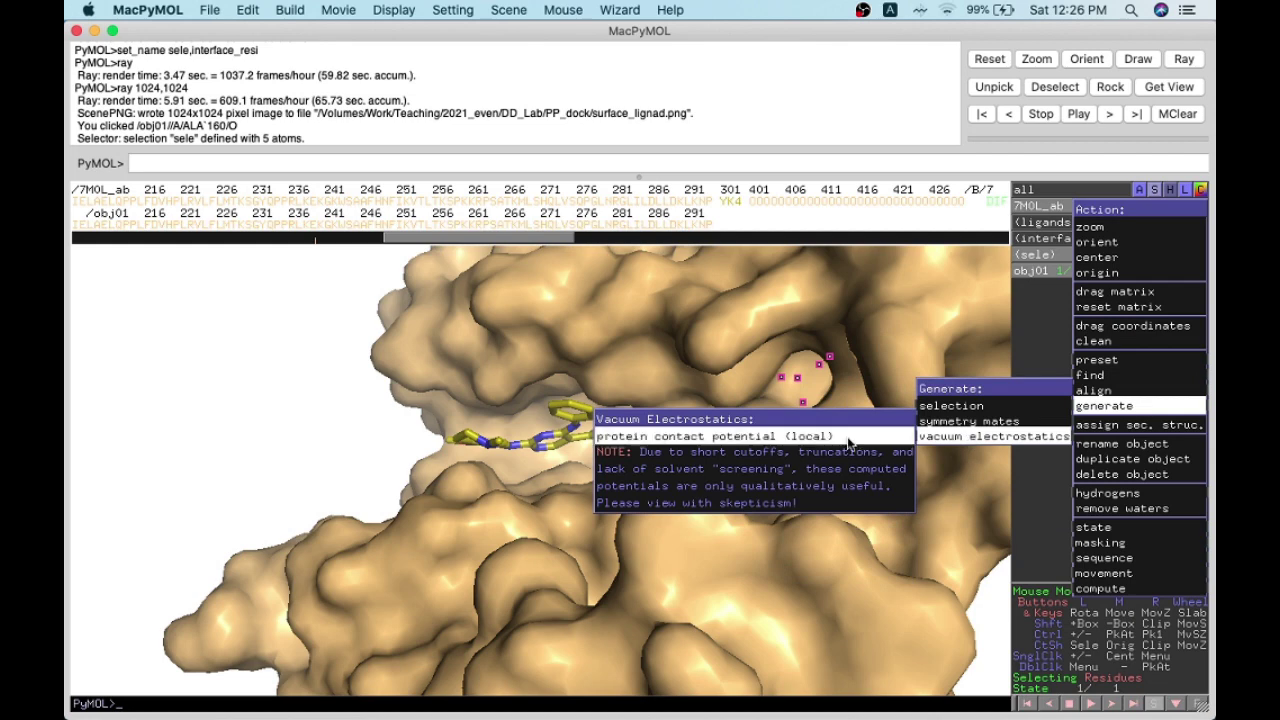
left_click(848, 437)
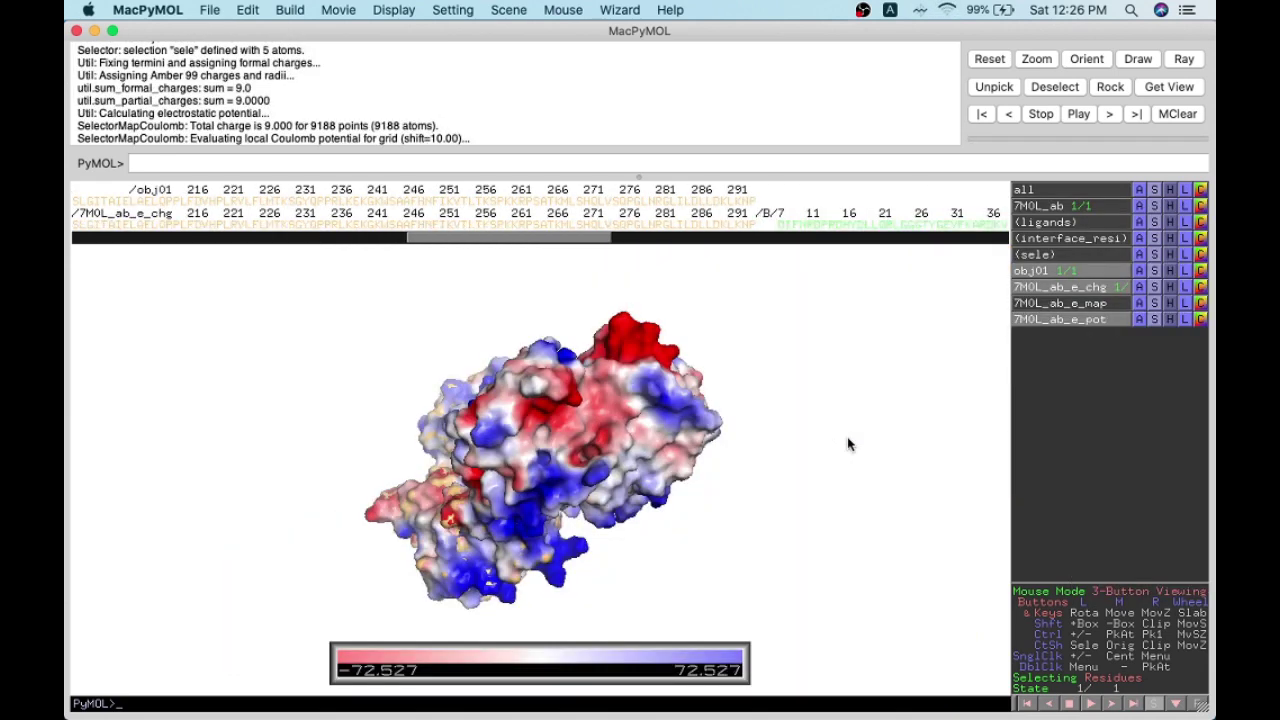
left_click_drag(566, 443, 748, 444)
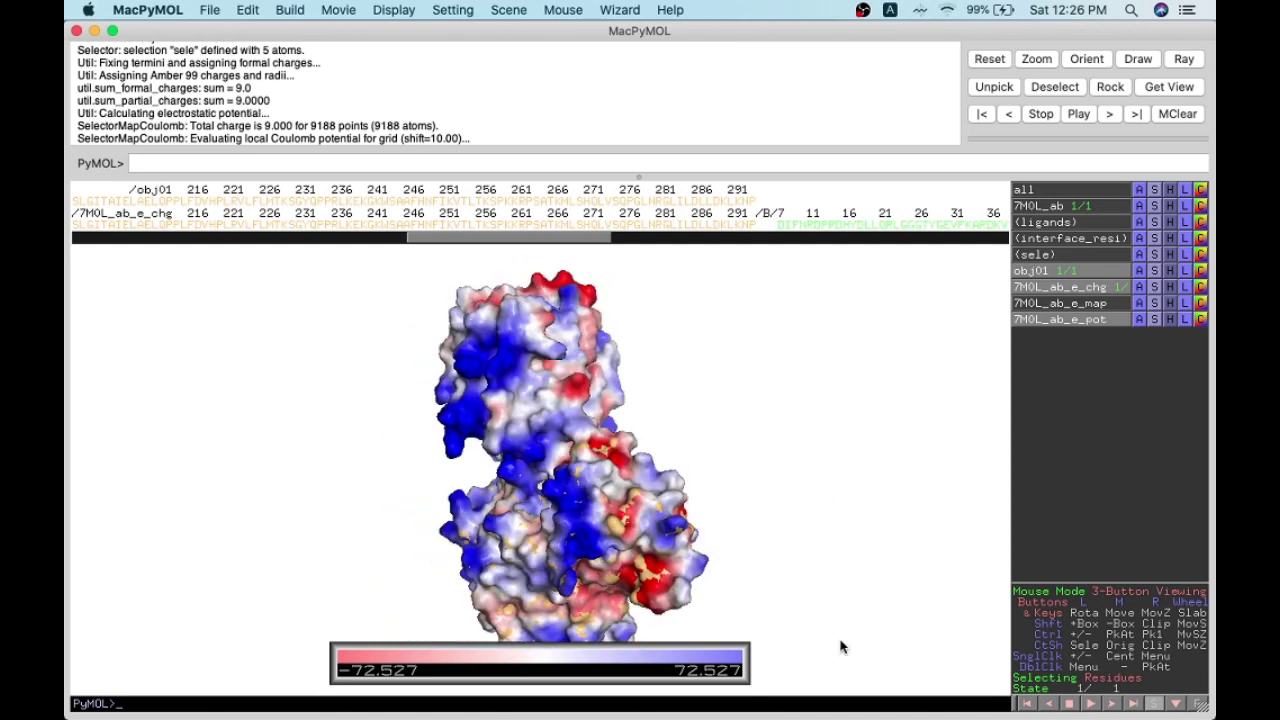
left_click_drag(494, 477, 587, 476)
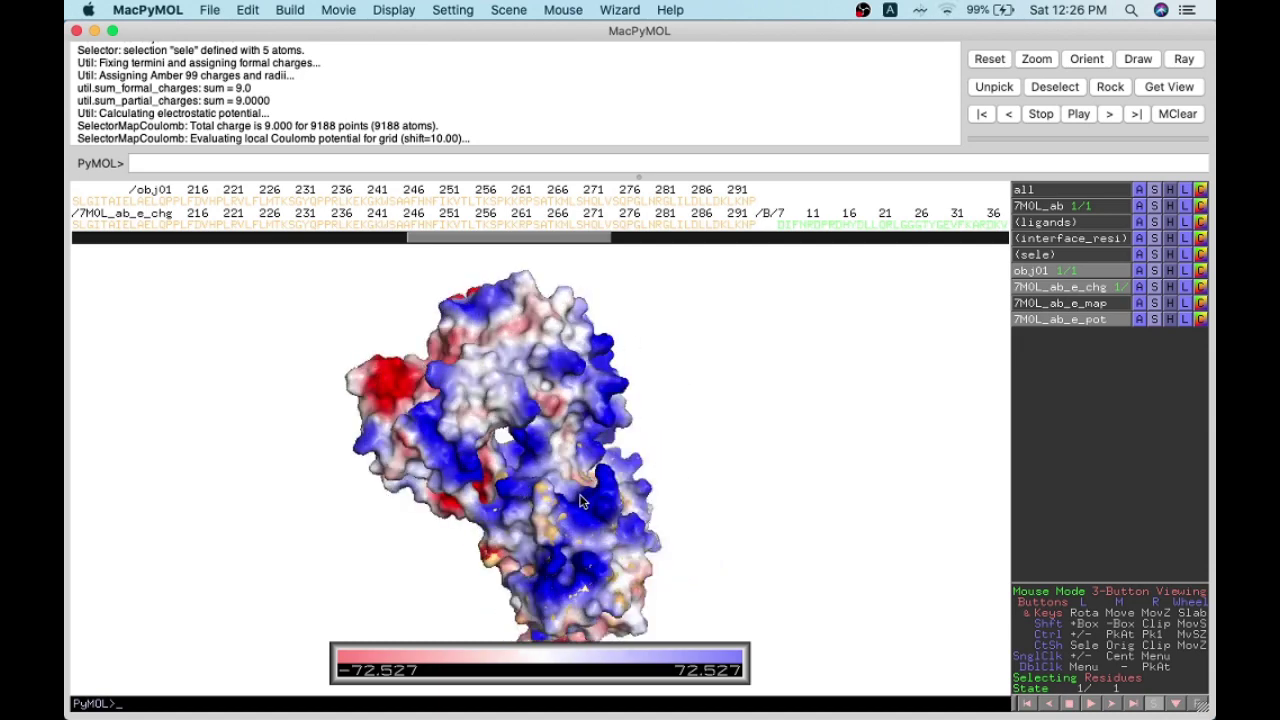
left_click_drag(583, 502, 594, 458)
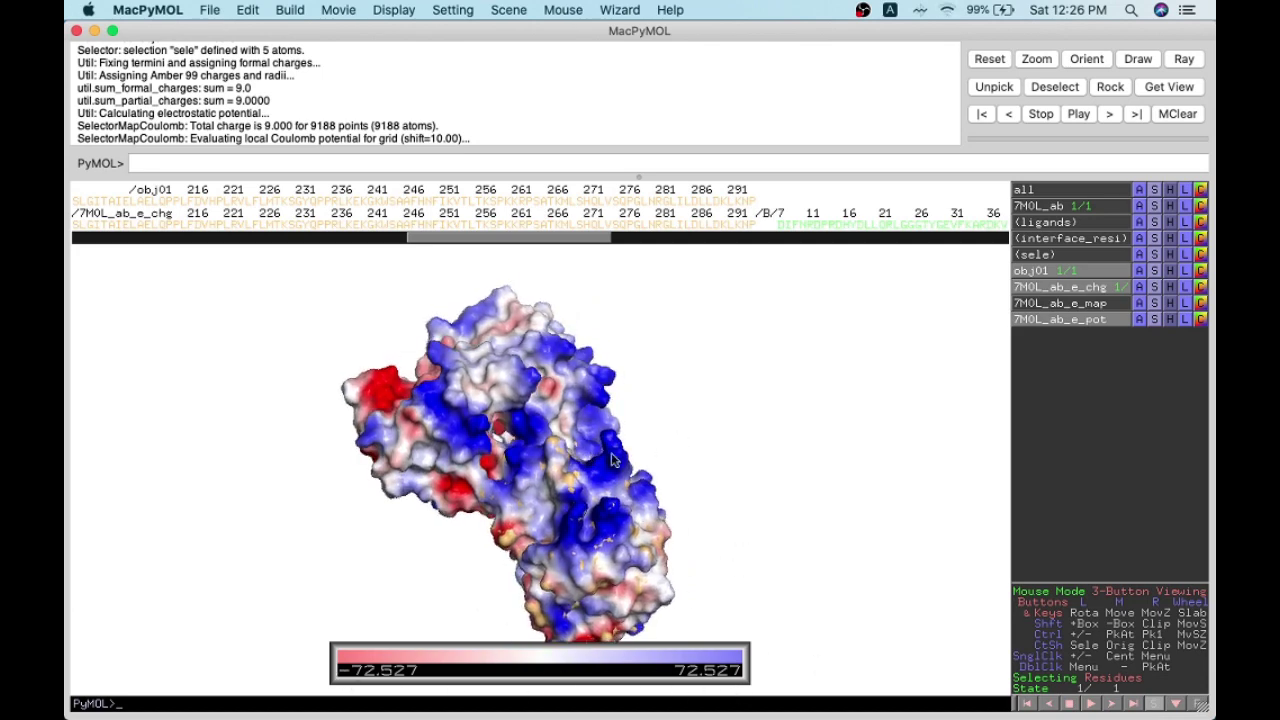
left_click_drag(614, 460, 593, 426)
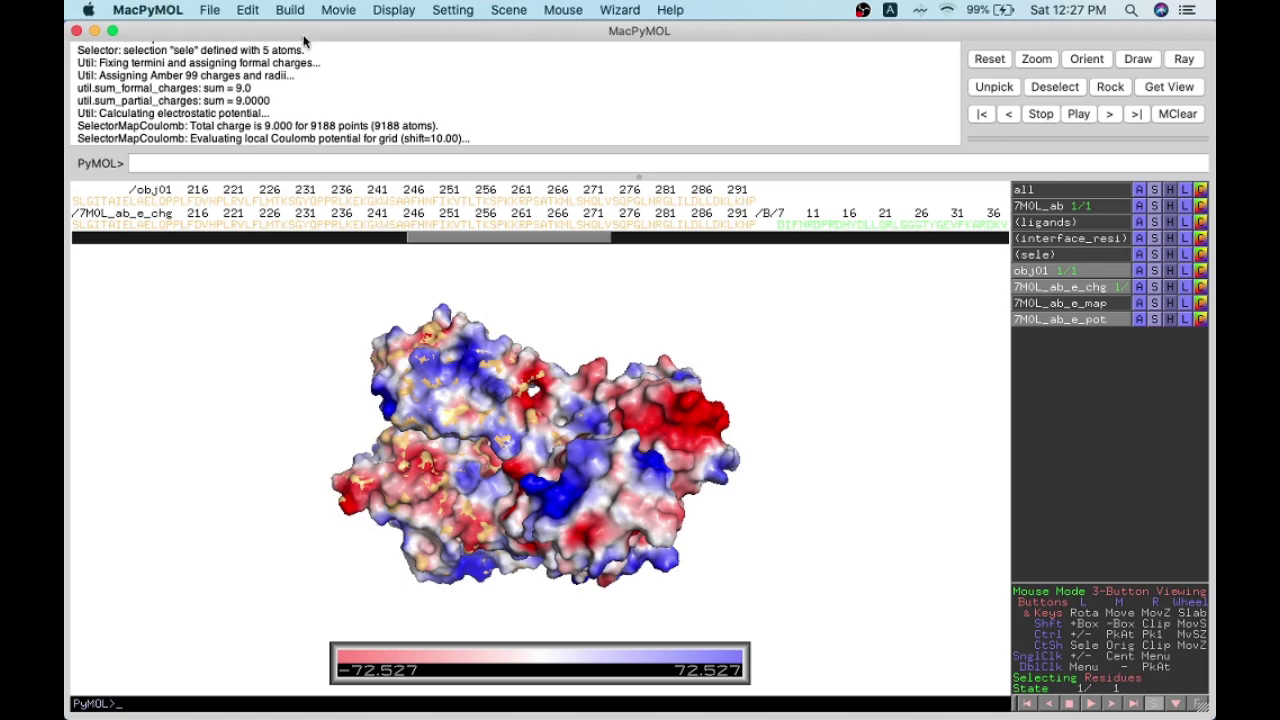
Step: Switch to the Protein-protein presentation in PowerPoint and browse back through the slide thumbnails from slide 13
left_click_drag(306, 31, 341, 26)
mouse_move(66, 655)
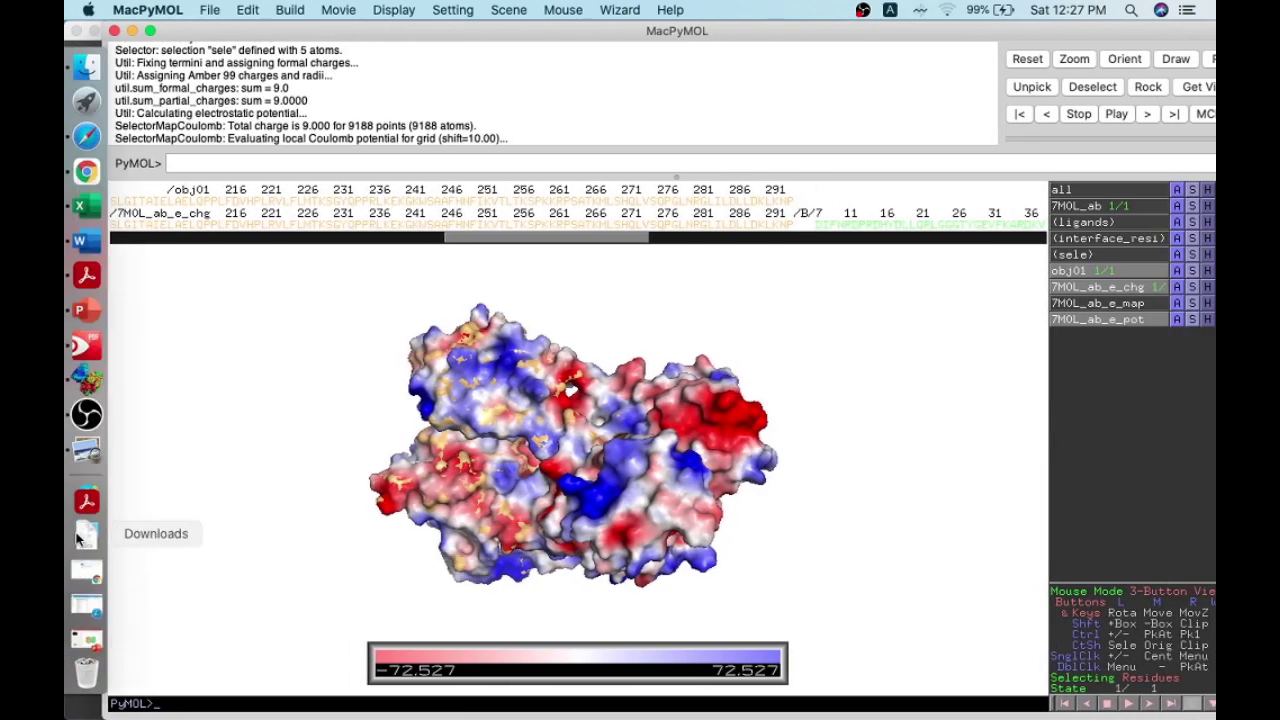
left_click(82, 312)
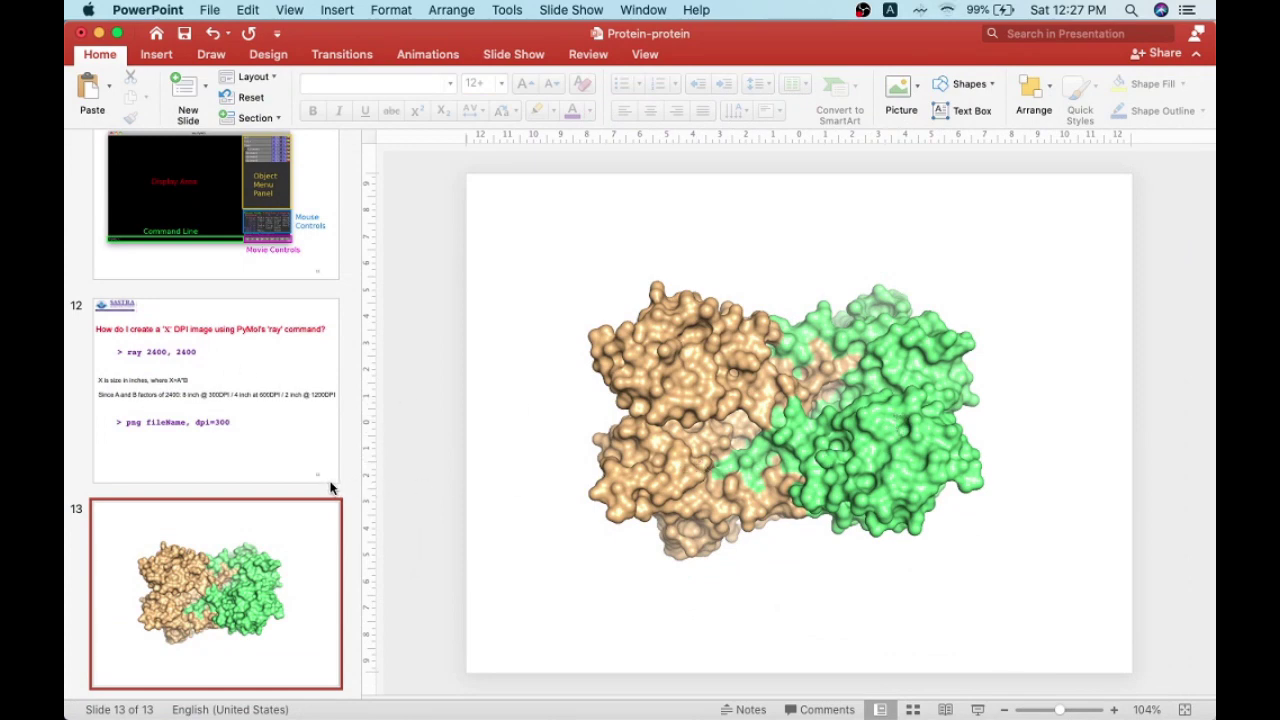
scroll(332, 485, "up", 1)
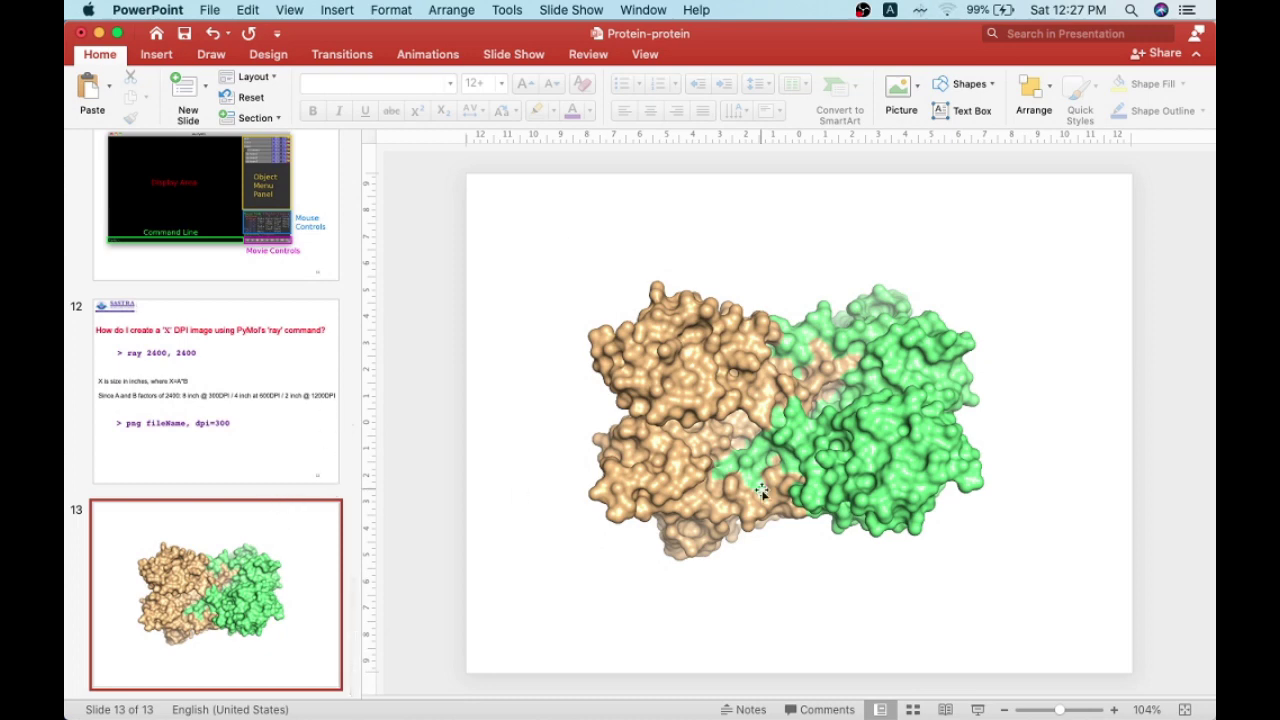
scroll(160, 400, "up", 5)
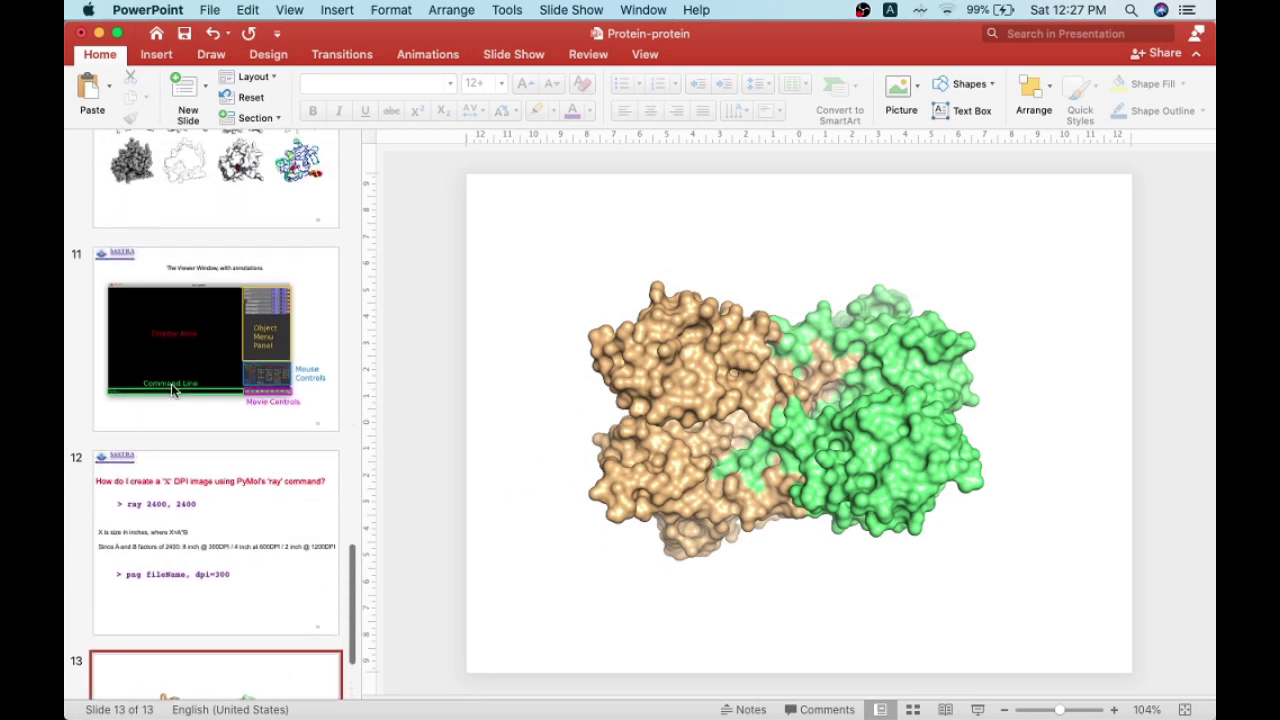
scroll(186, 305, "up", 8)
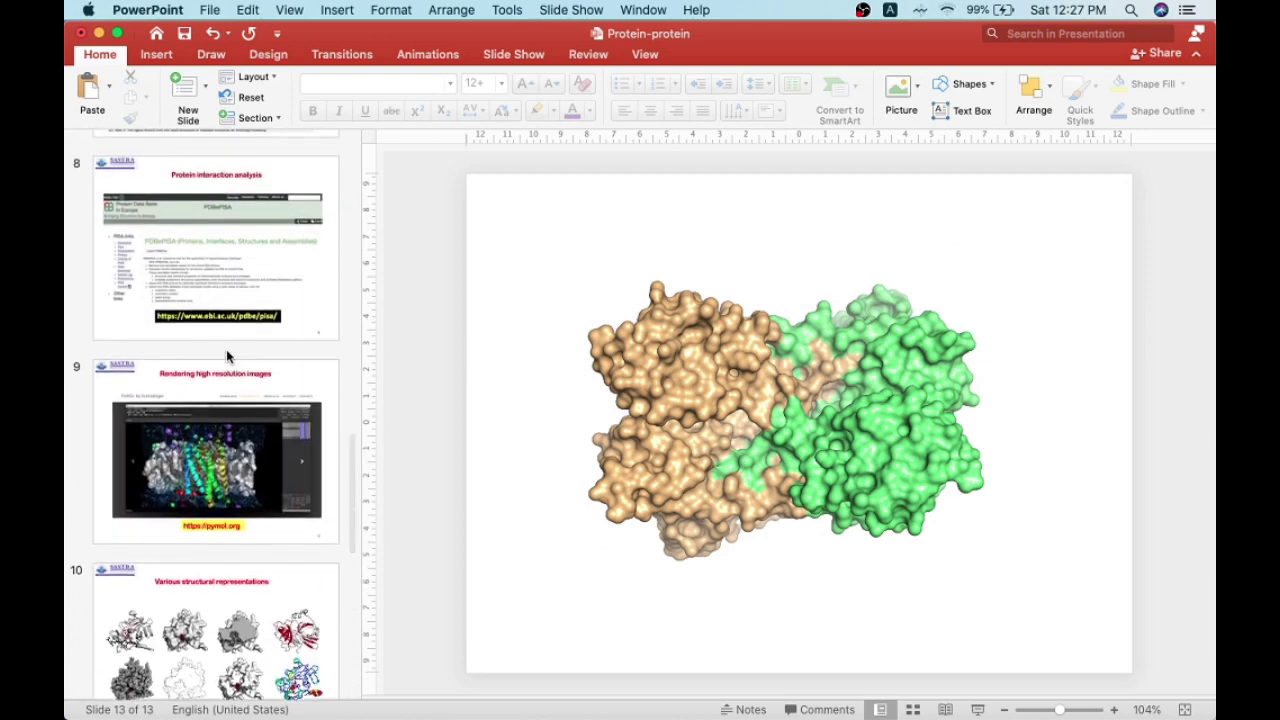